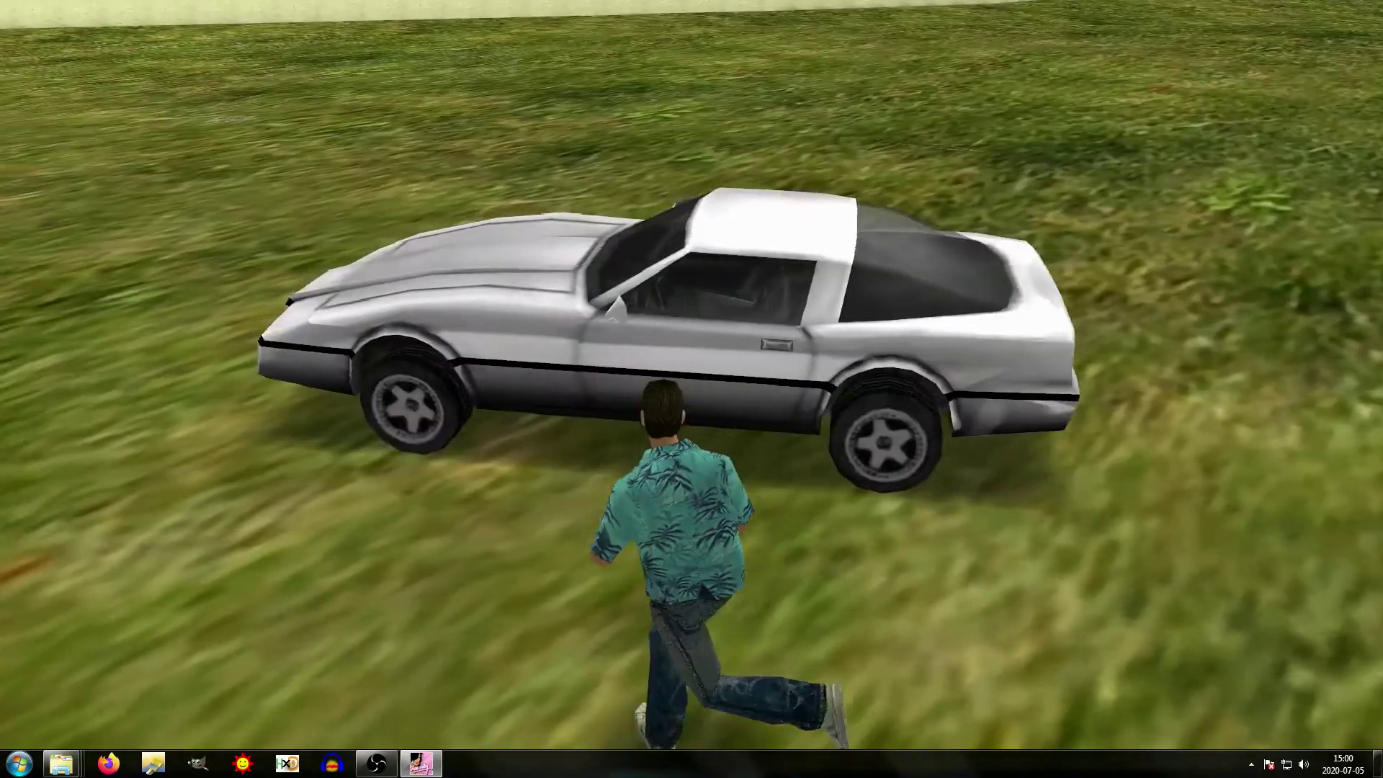
Step: Circle the white car in-game, then open gta3.img from Vice City's models folder
key("v")
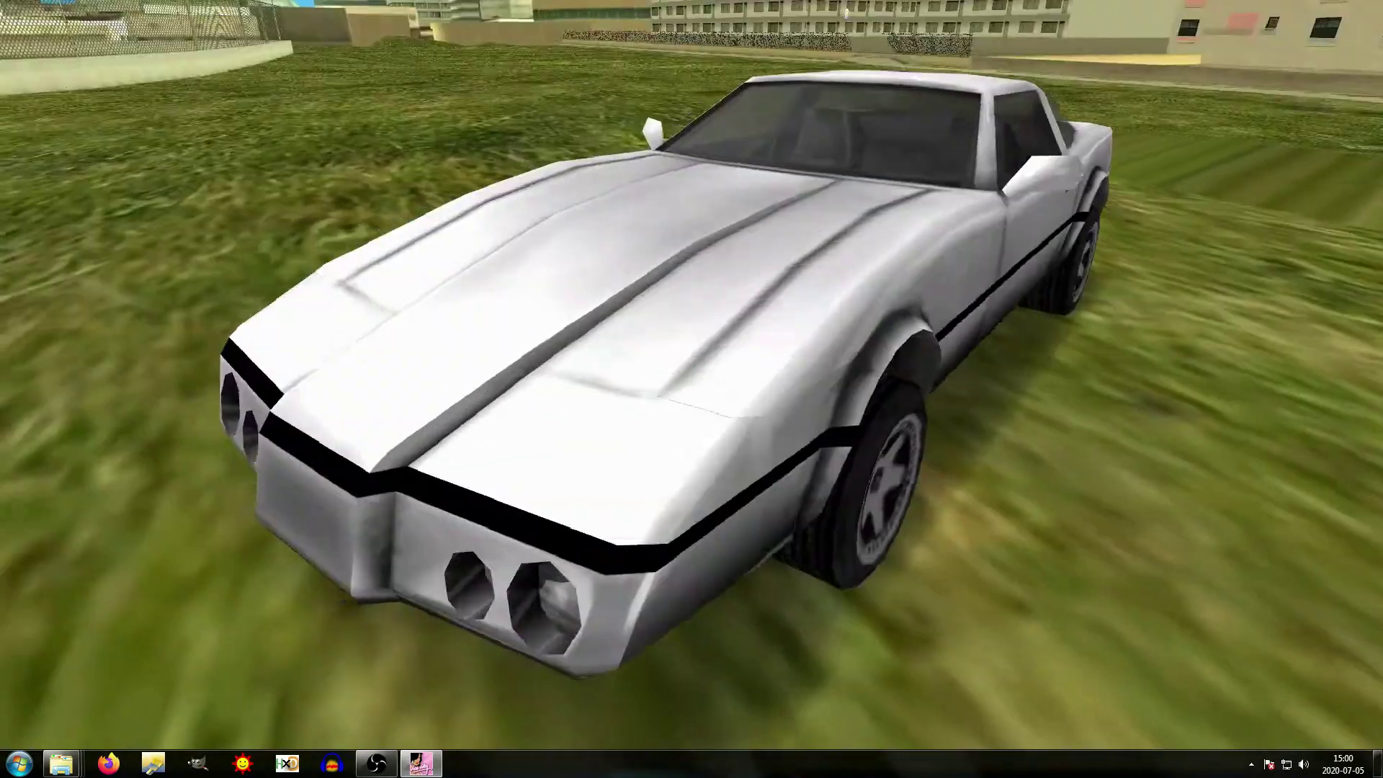
key("a")
key("a")
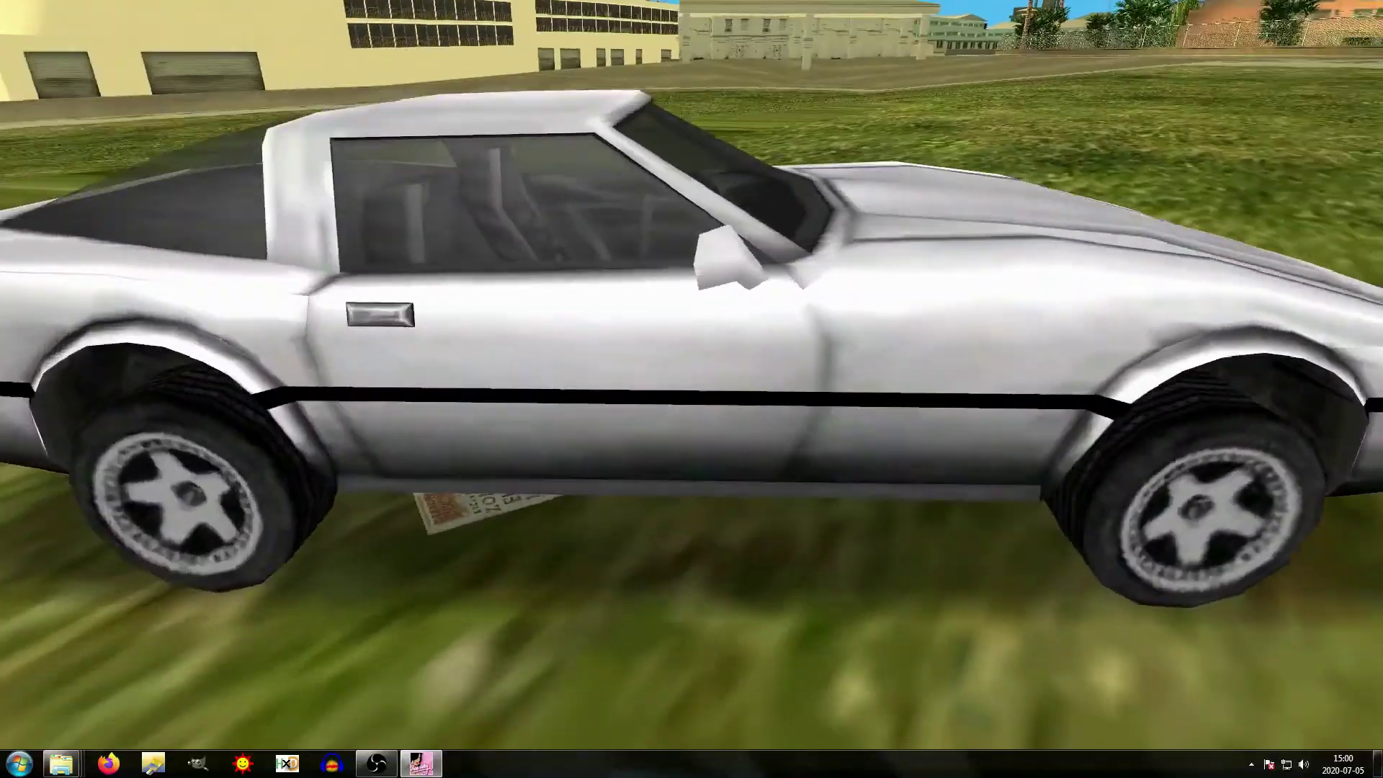
key("a")
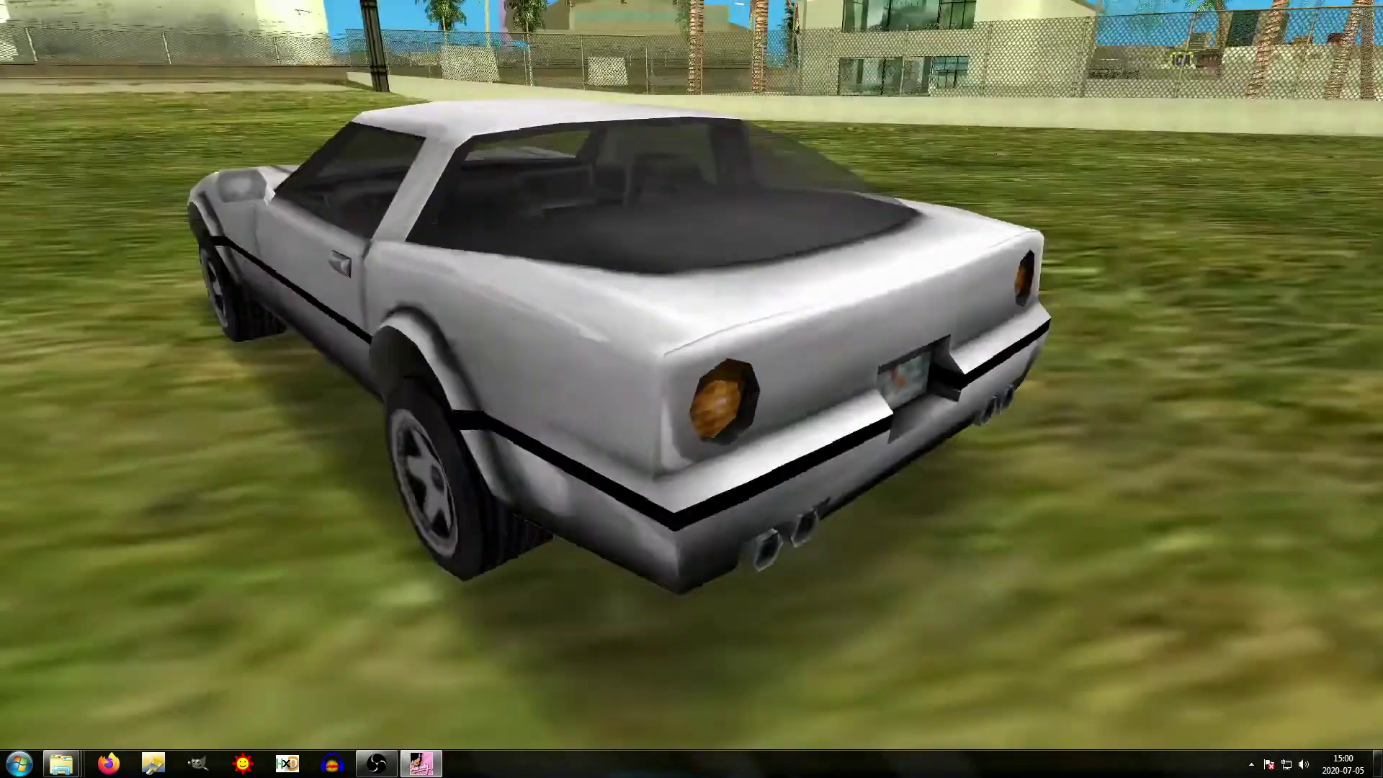
key("a")
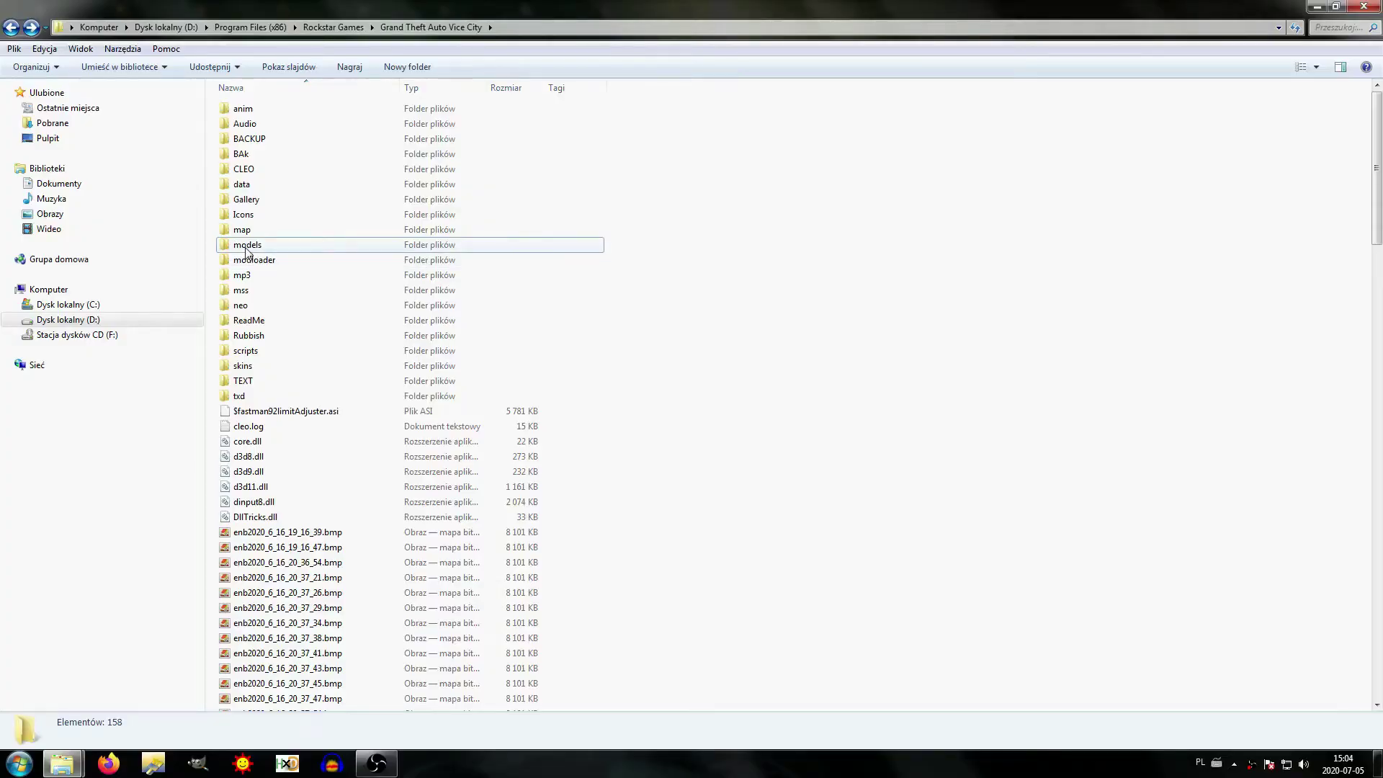
double_click(247, 247)
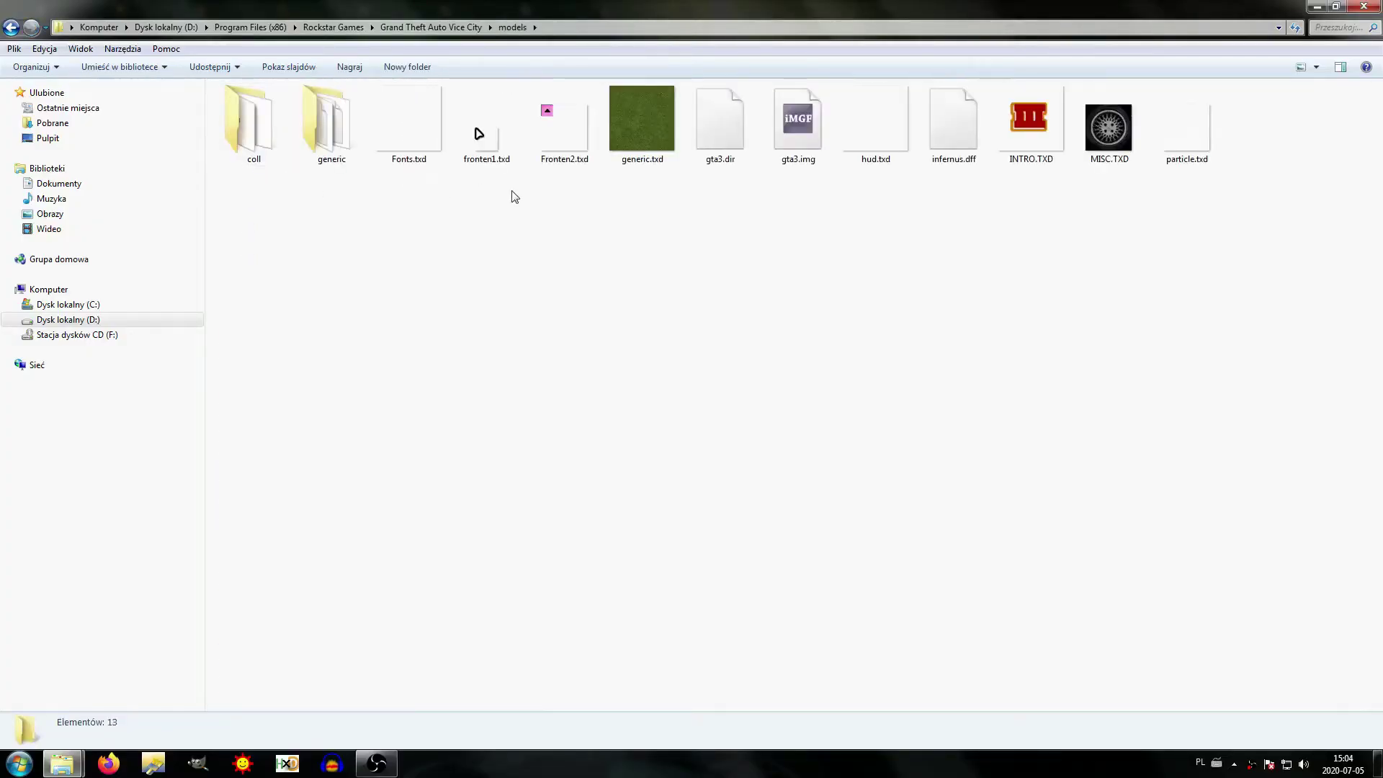
double_click(787, 157)
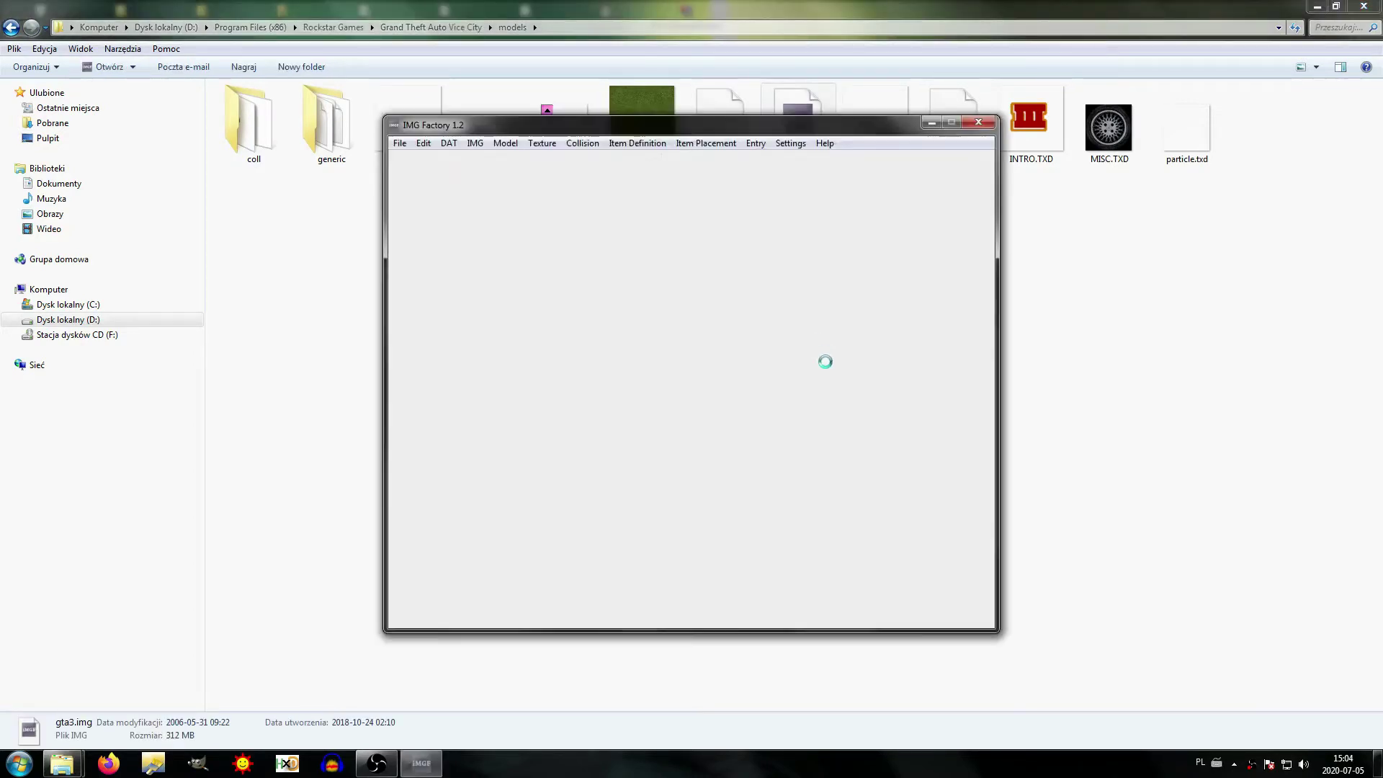
Step: Search the archive for 'banshee' and export banshee.dff and banshee.txd into models
left_click(846, 457)
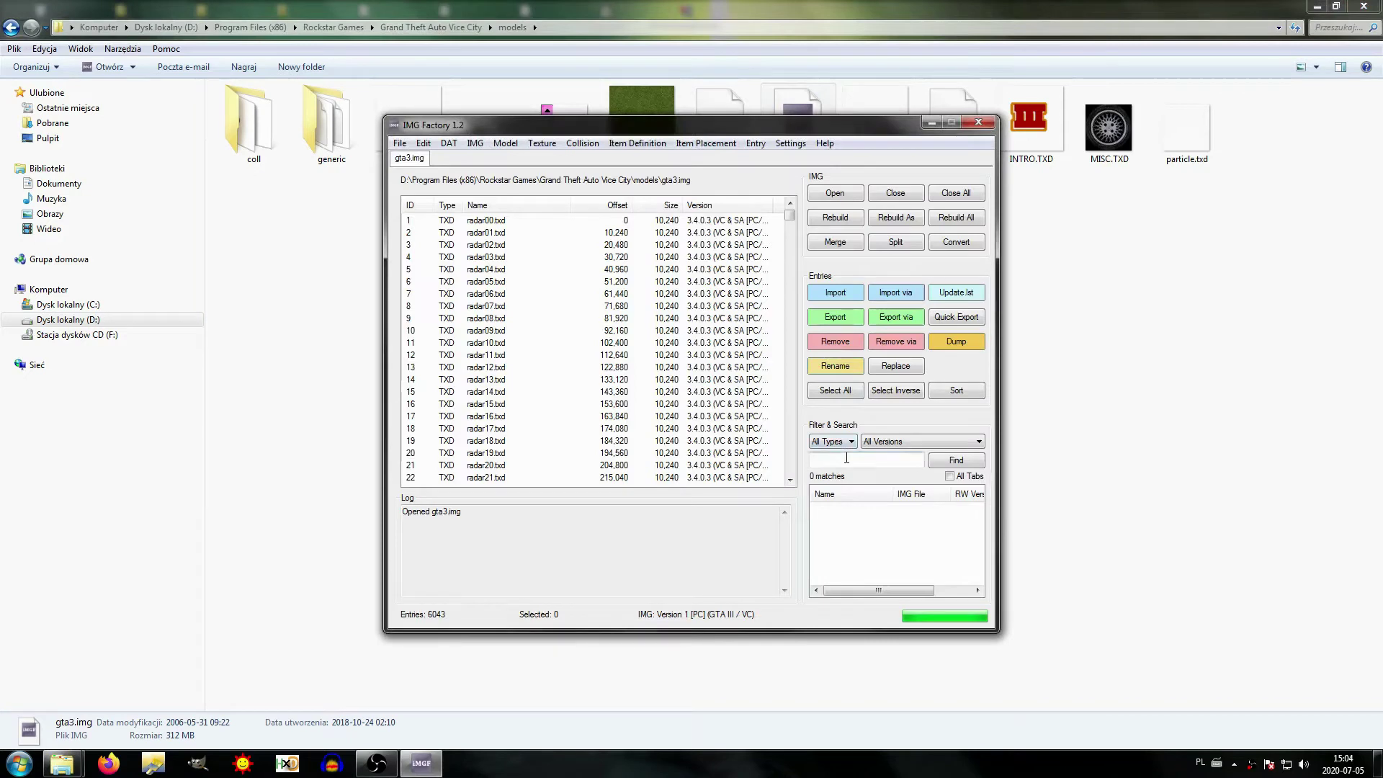
type("banshee")
key("Return")
left_click(841, 510)
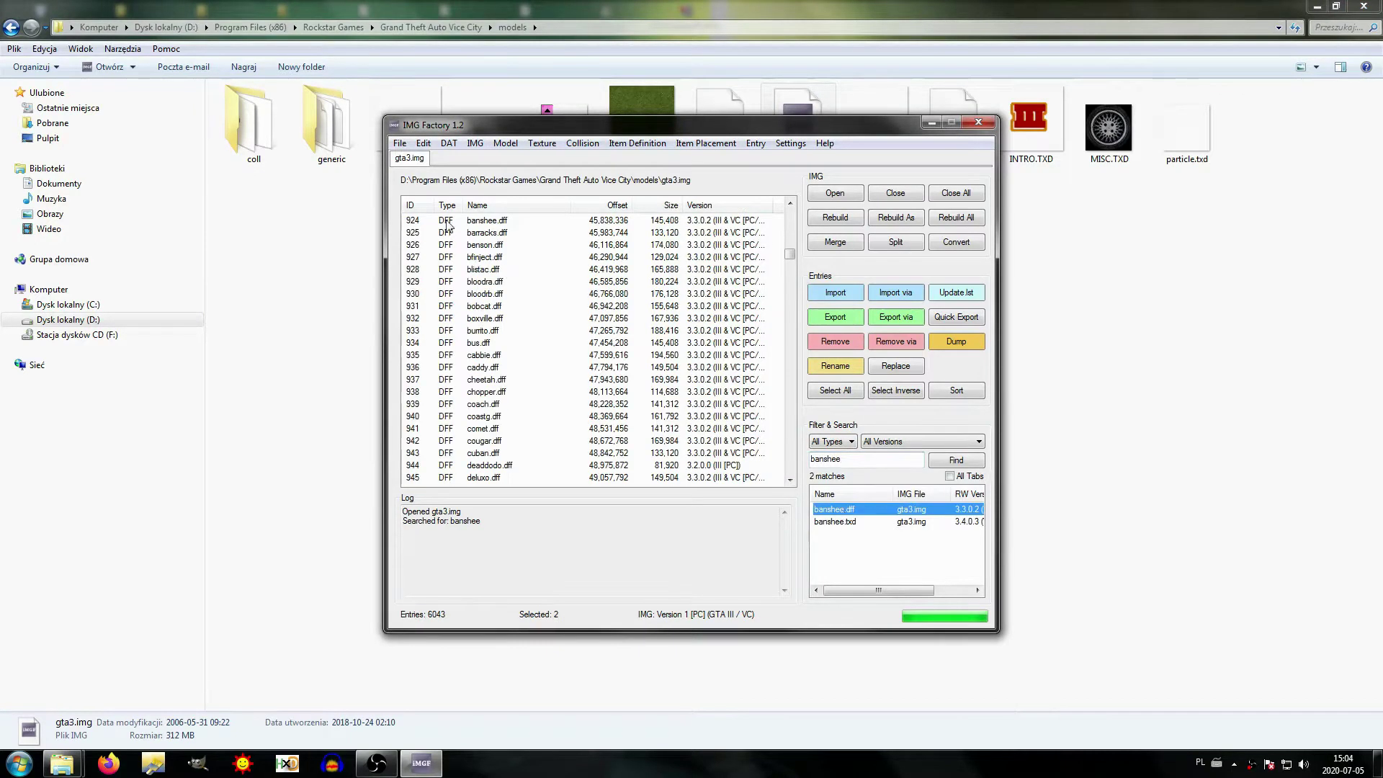
left_click_drag(491, 220, 301, 299)
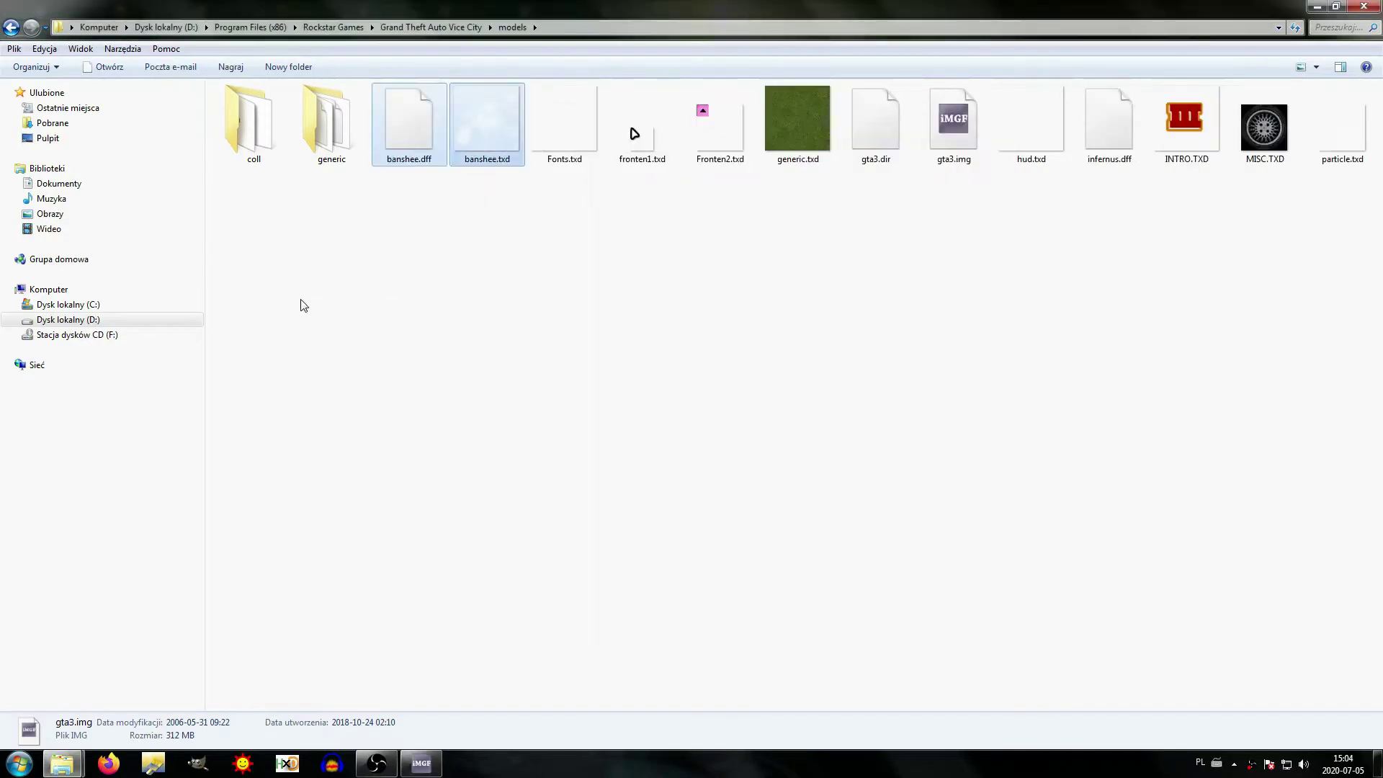
Step: Close IMG Factory and open the coll folder
left_click(469, 283)
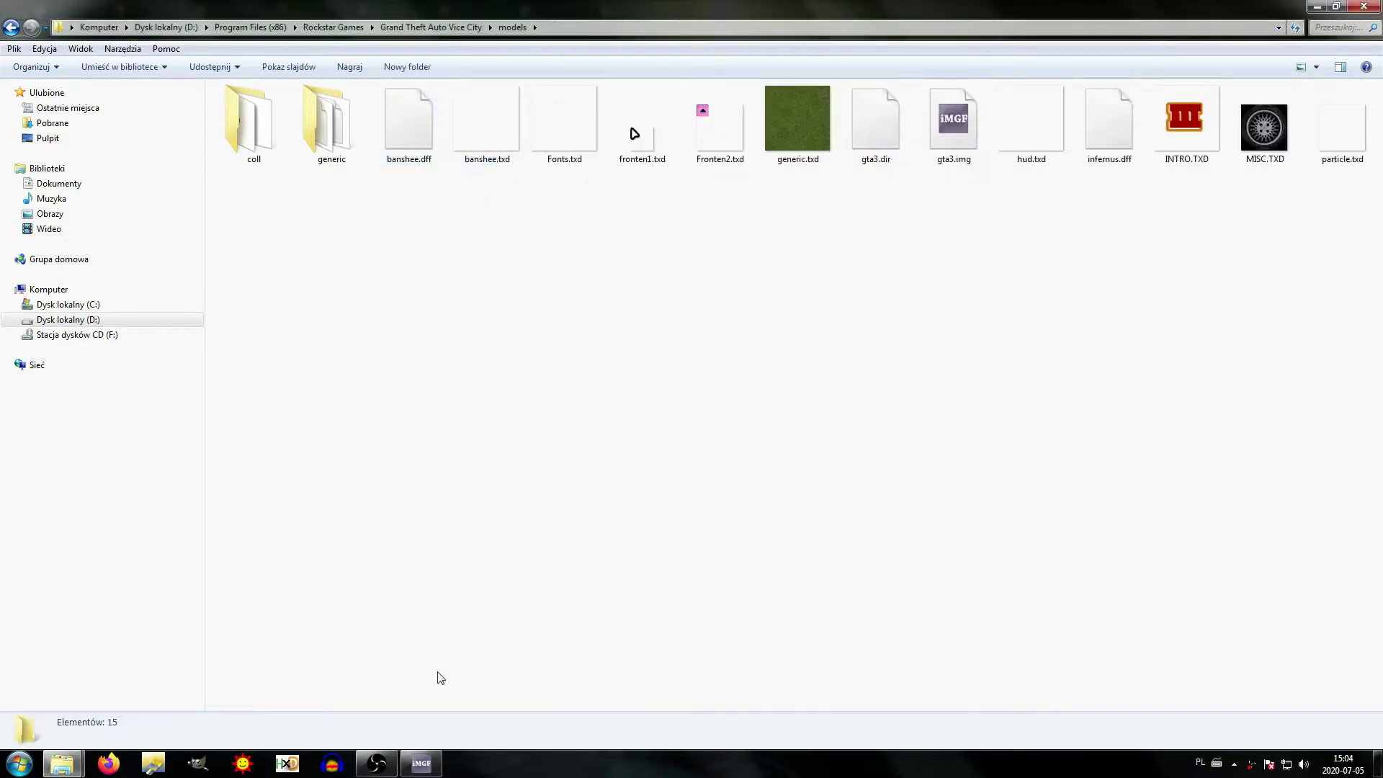
left_click(421, 763)
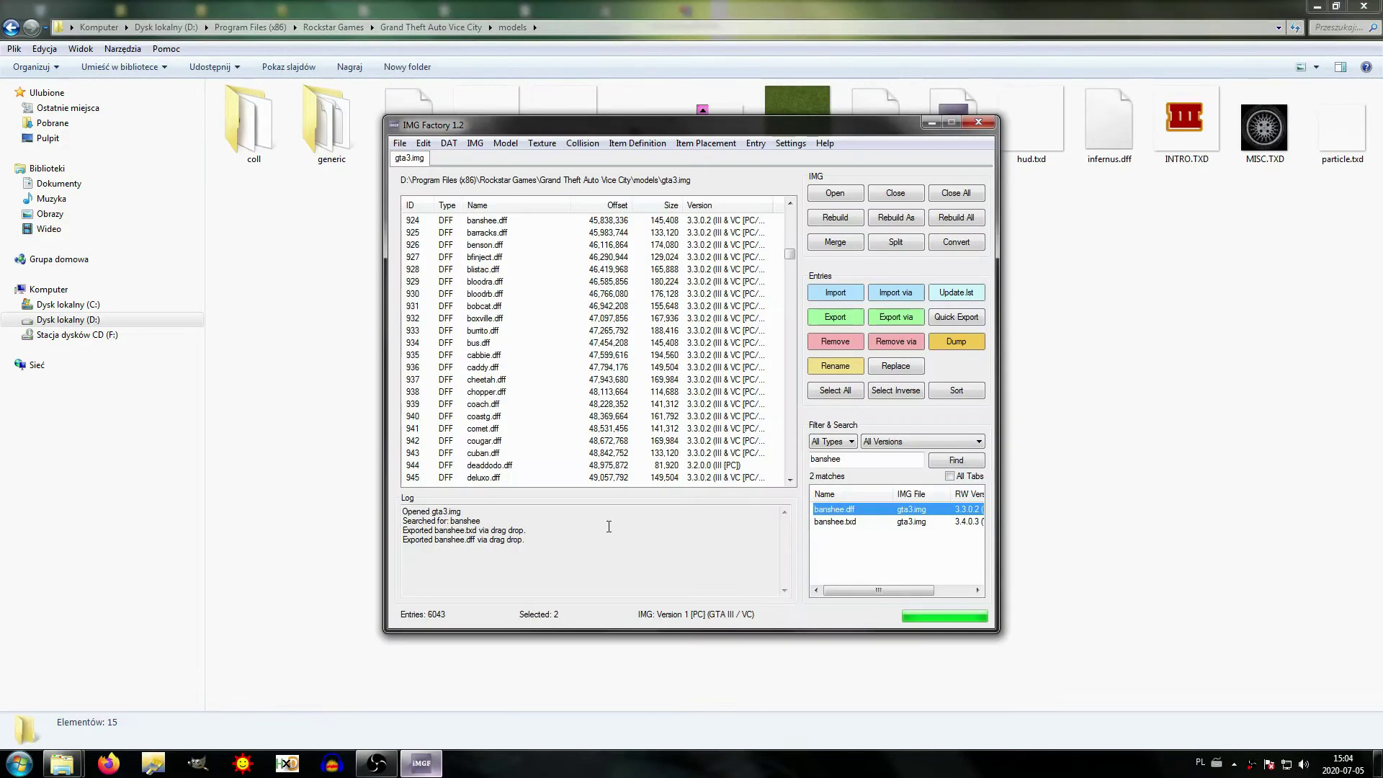
left_click(977, 123)
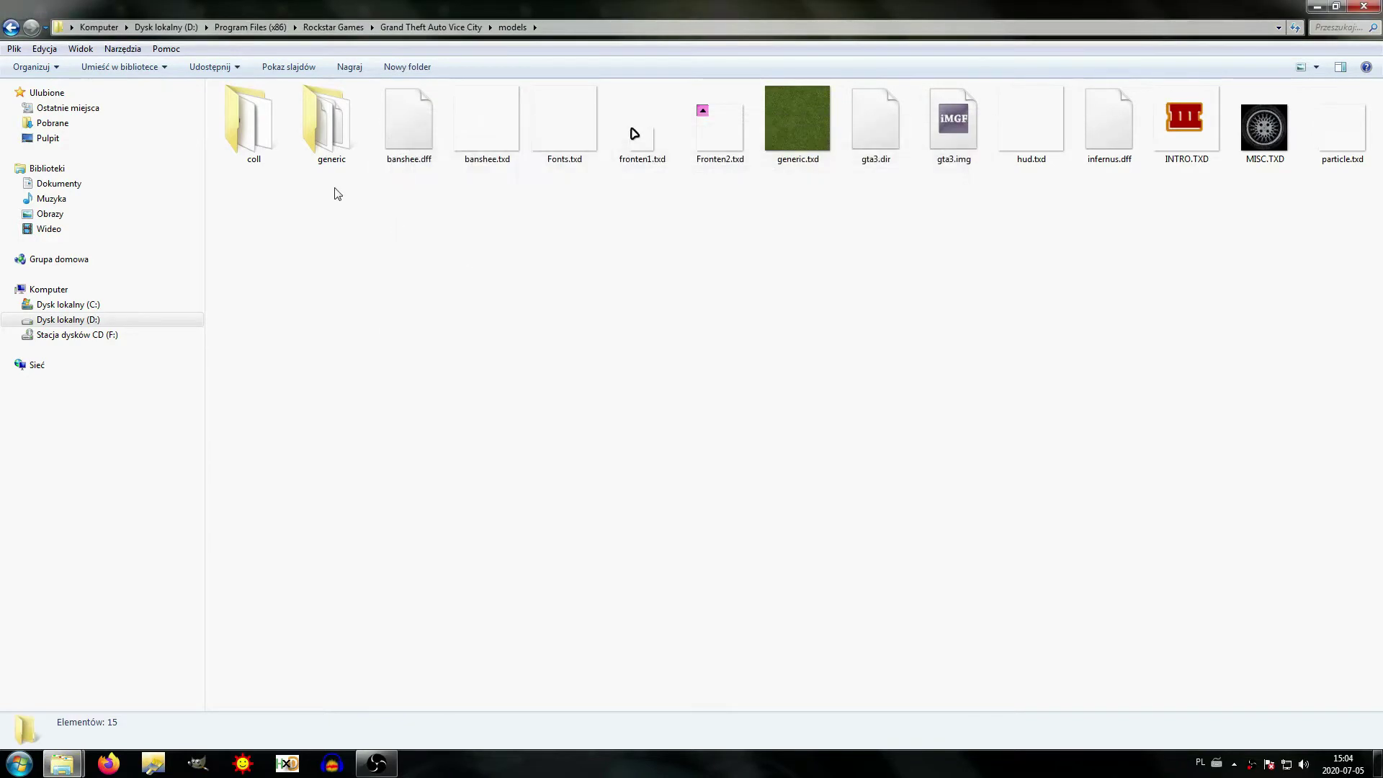
double_click(259, 143)
Step: Copy vehicles.col from the coll folder into the models folder
left_click(259, 141)
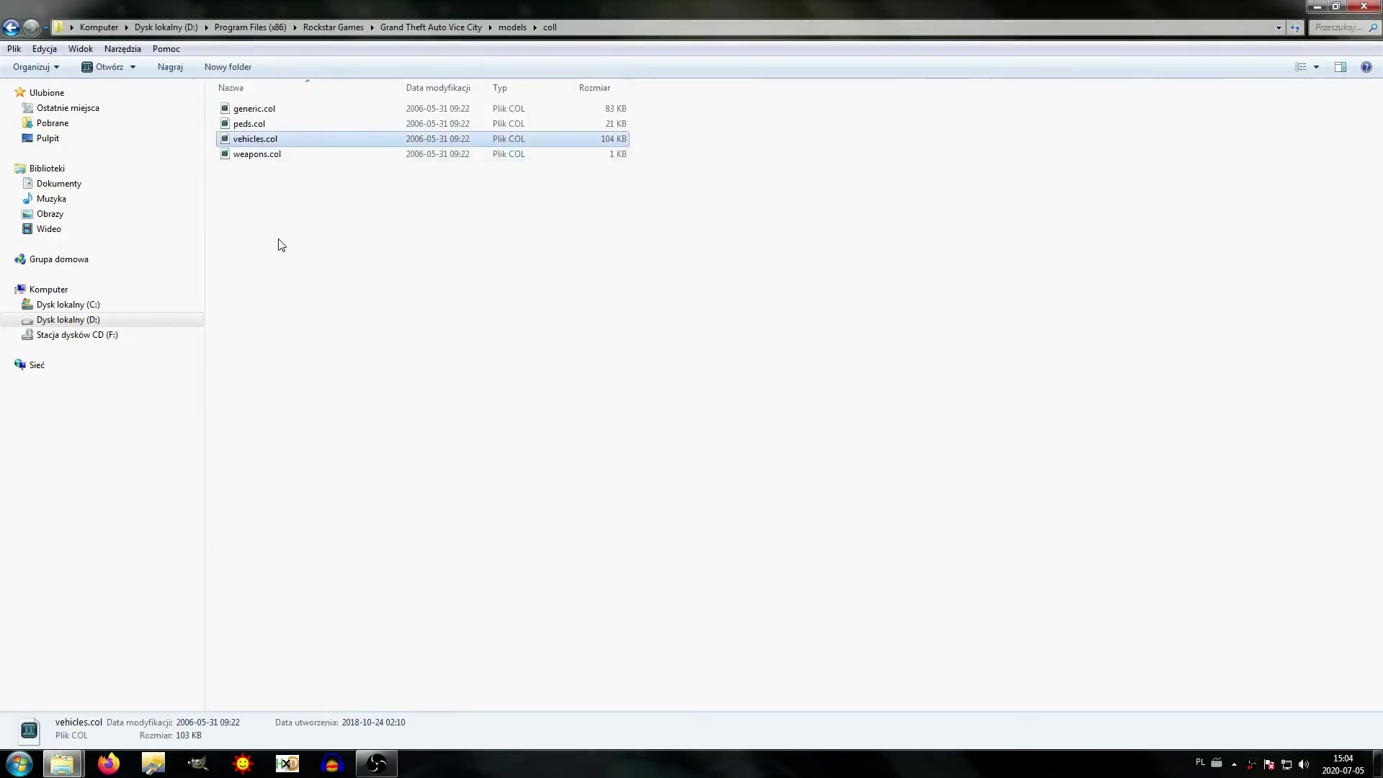
right_click(242, 137)
left_click(279, 426)
key("BackSpace")
right_click(435, 397)
left_click(466, 494)
left_click(467, 494)
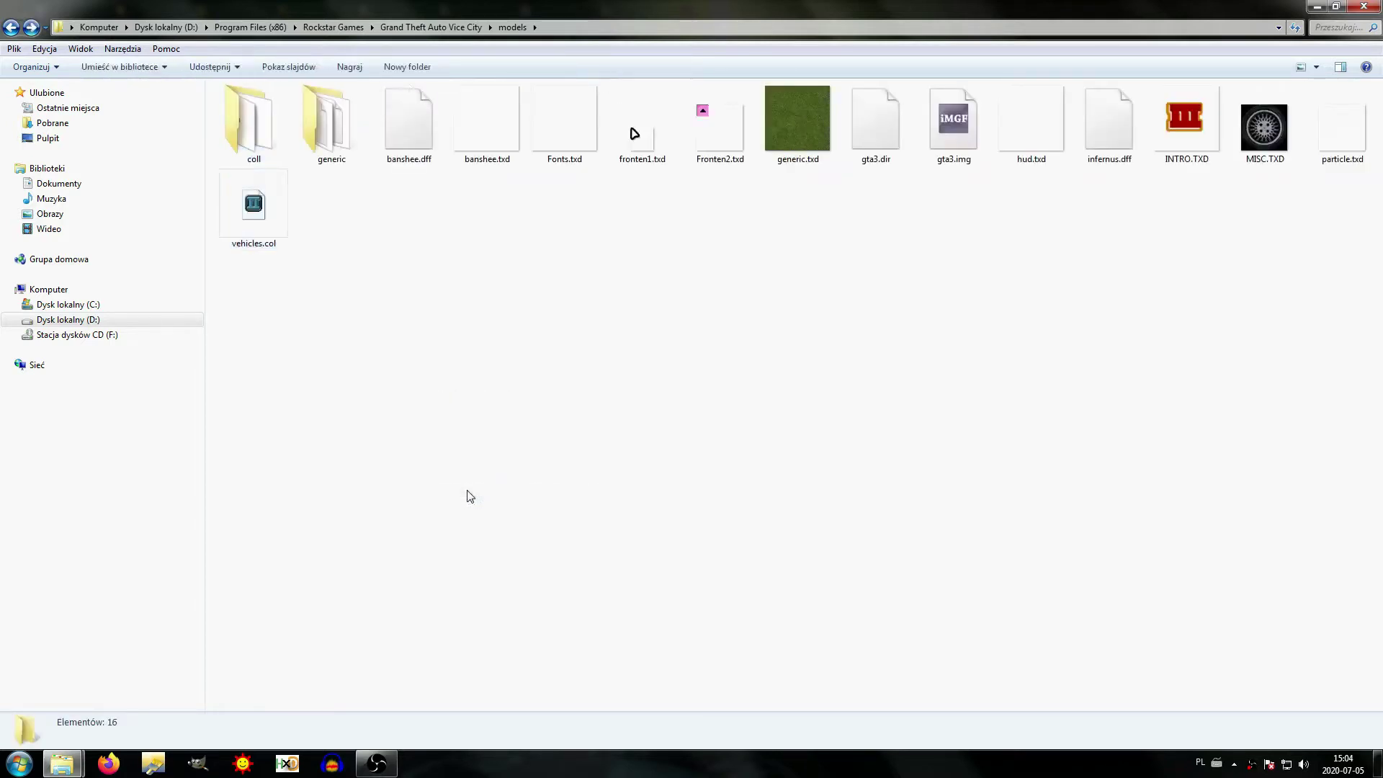
Step: Open the generic folder and pick out the wheels files
double_click(366, 130)
left_click(248, 154)
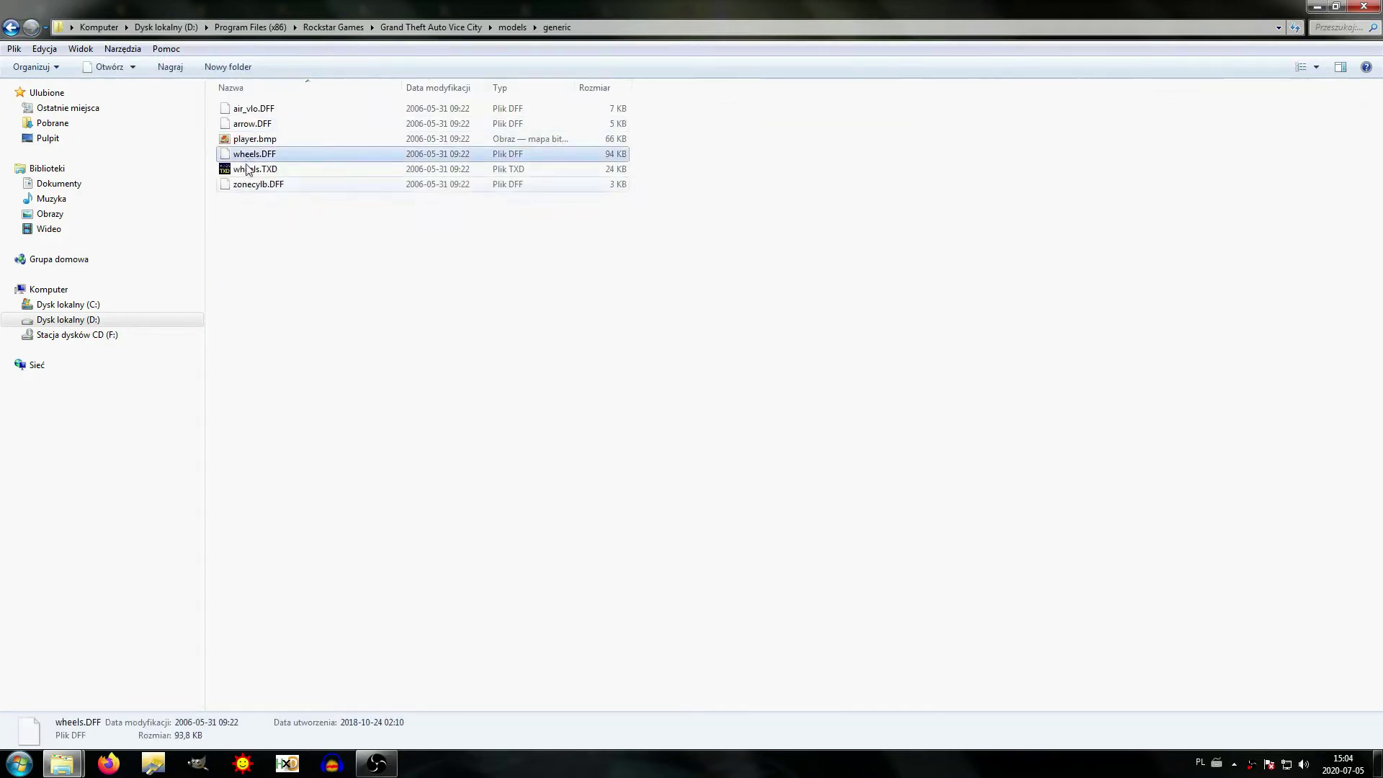
left_click(247, 170, "ctrl")
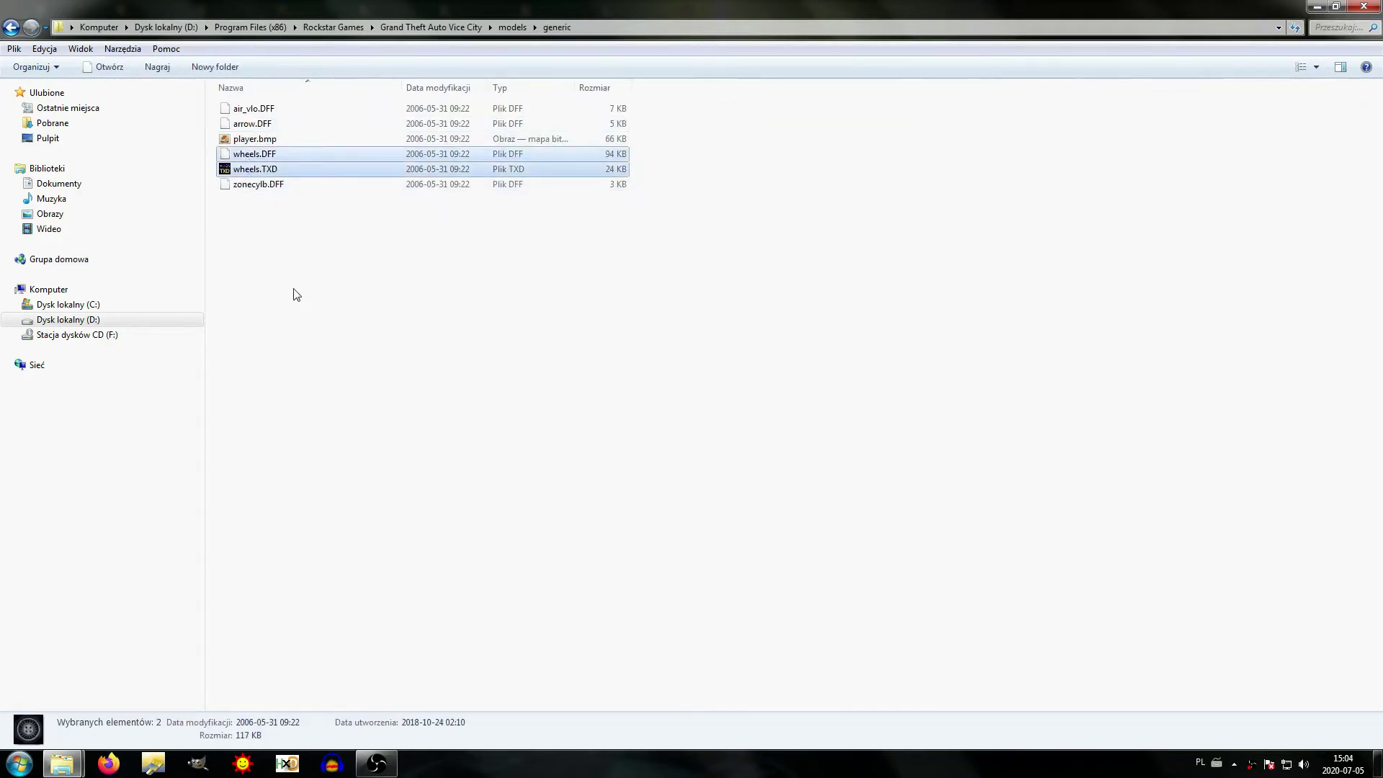
left_click(242, 180)
right_click(241, 179)
left_click(215, 292)
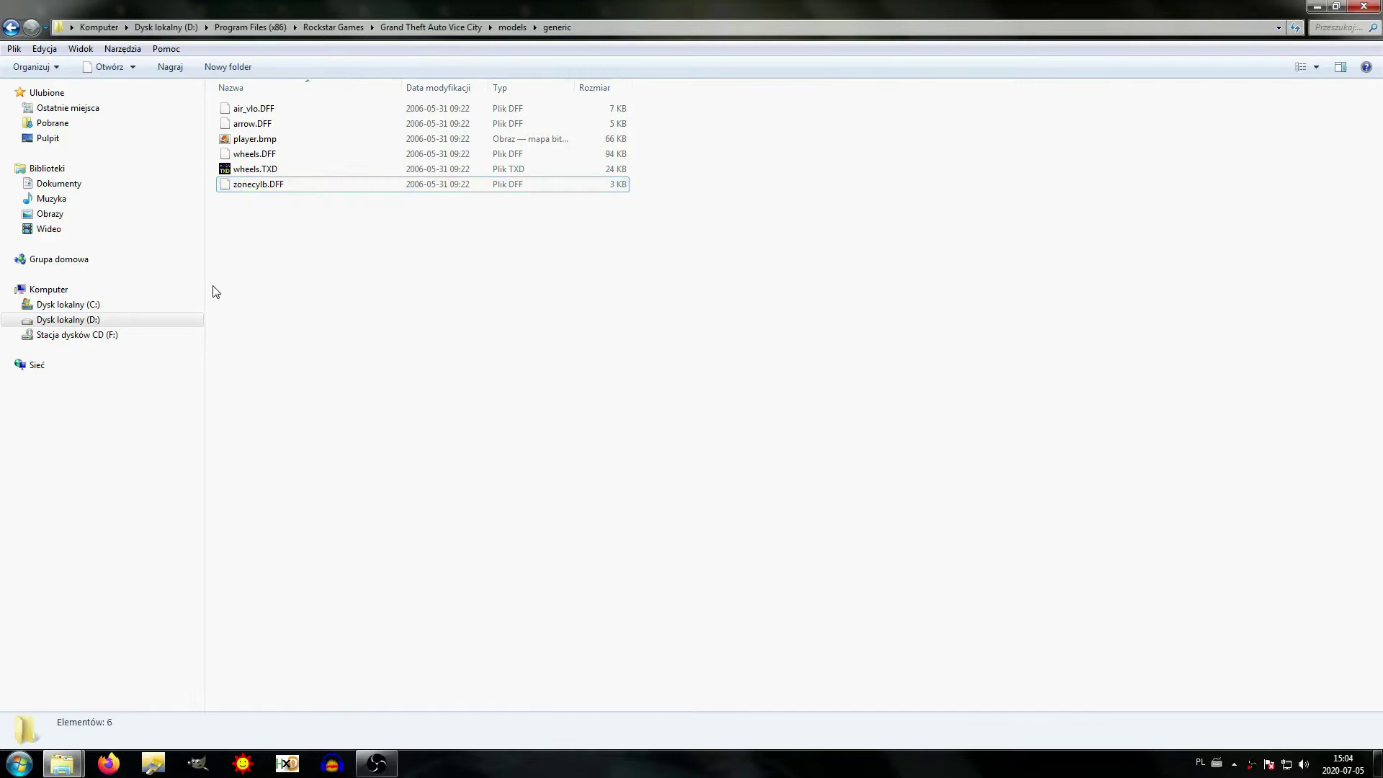
Step: Copy wheels.DFF and wheels.TXD from generic into the models folder
left_click(254, 153)
left_click(255, 168, "shift")
right_click(248, 160)
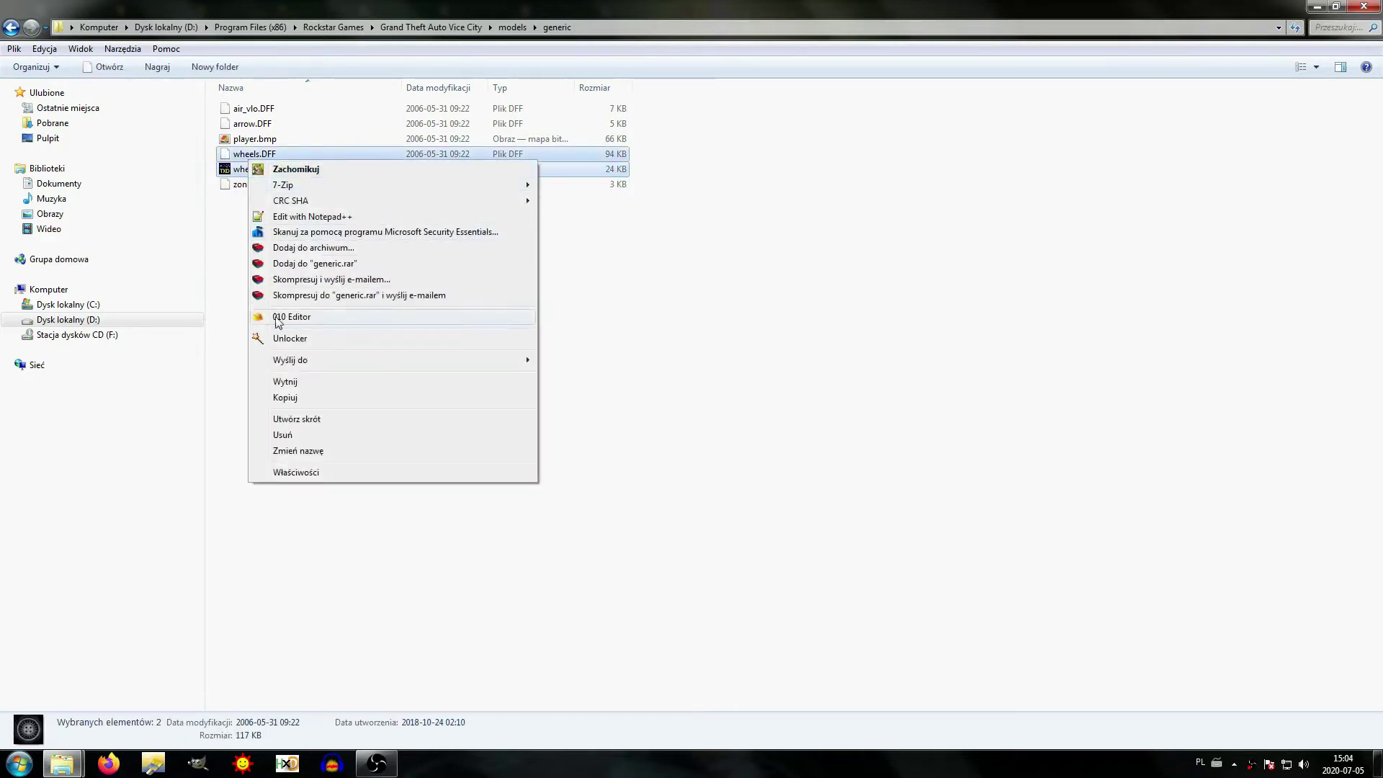
left_click(292, 397)
key("BackSpace")
right_click(356, 398)
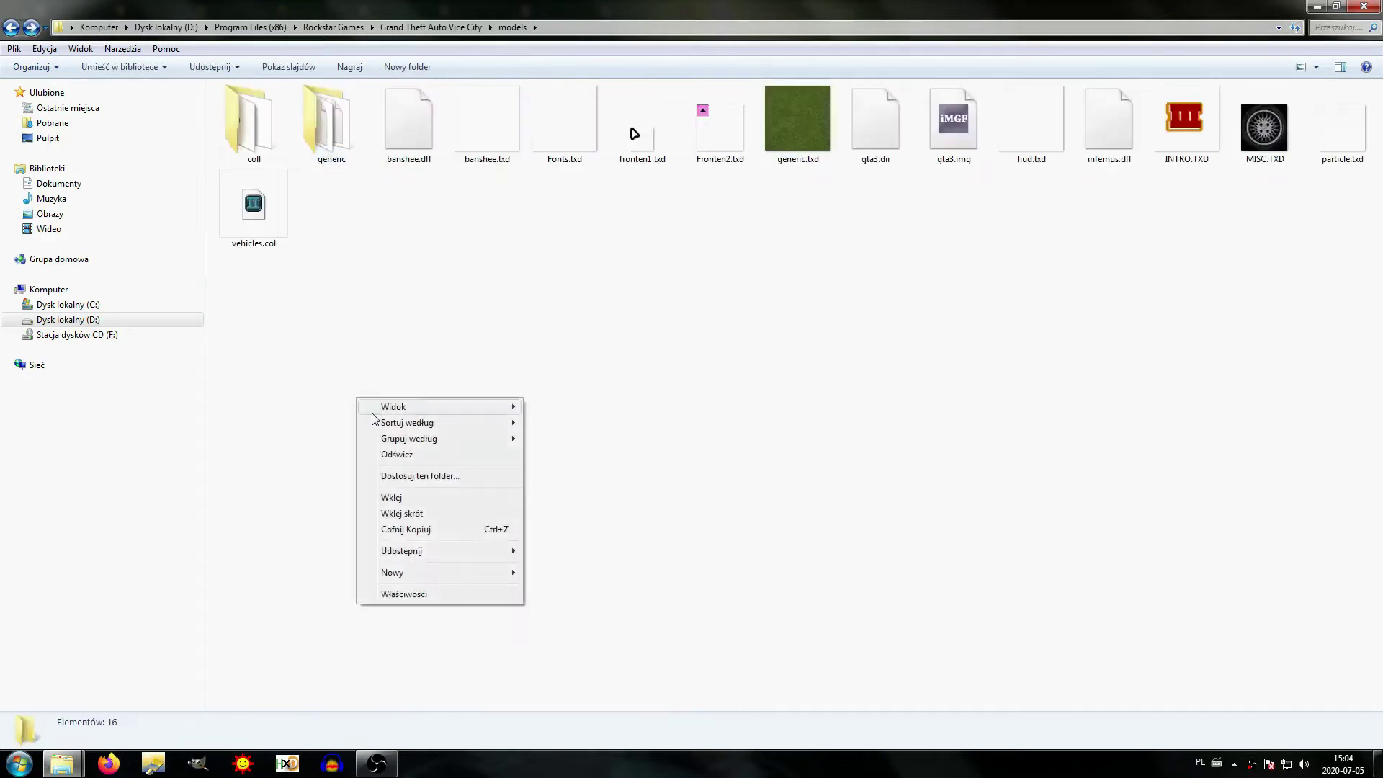
left_click(393, 497)
left_click(472, 413)
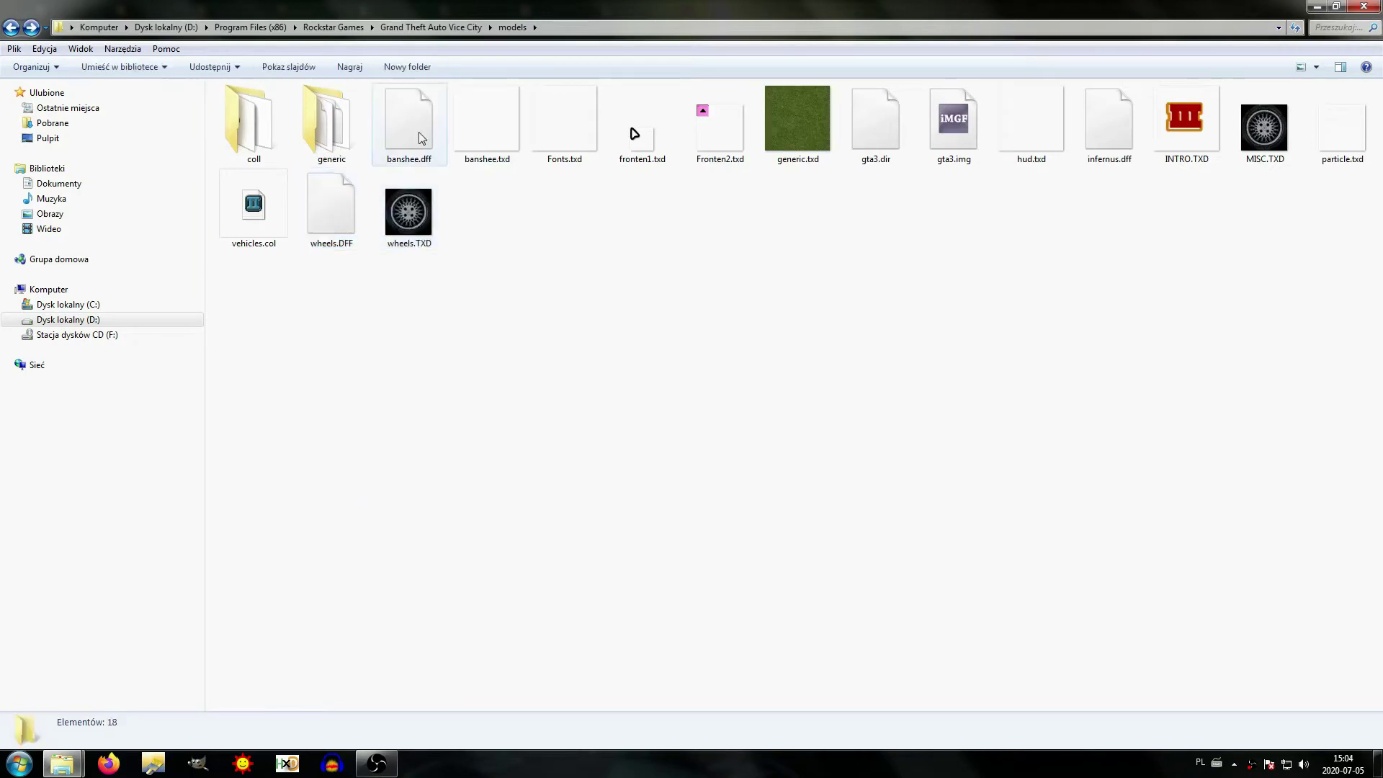
Step: Select banshee.dff, banshee.txd, vehicles.col, wheels.DFF and wheels.TXD and cut them
left_click(417, 131)
left_click(504, 138, "ctrl")
left_click(278, 209, "ctrl")
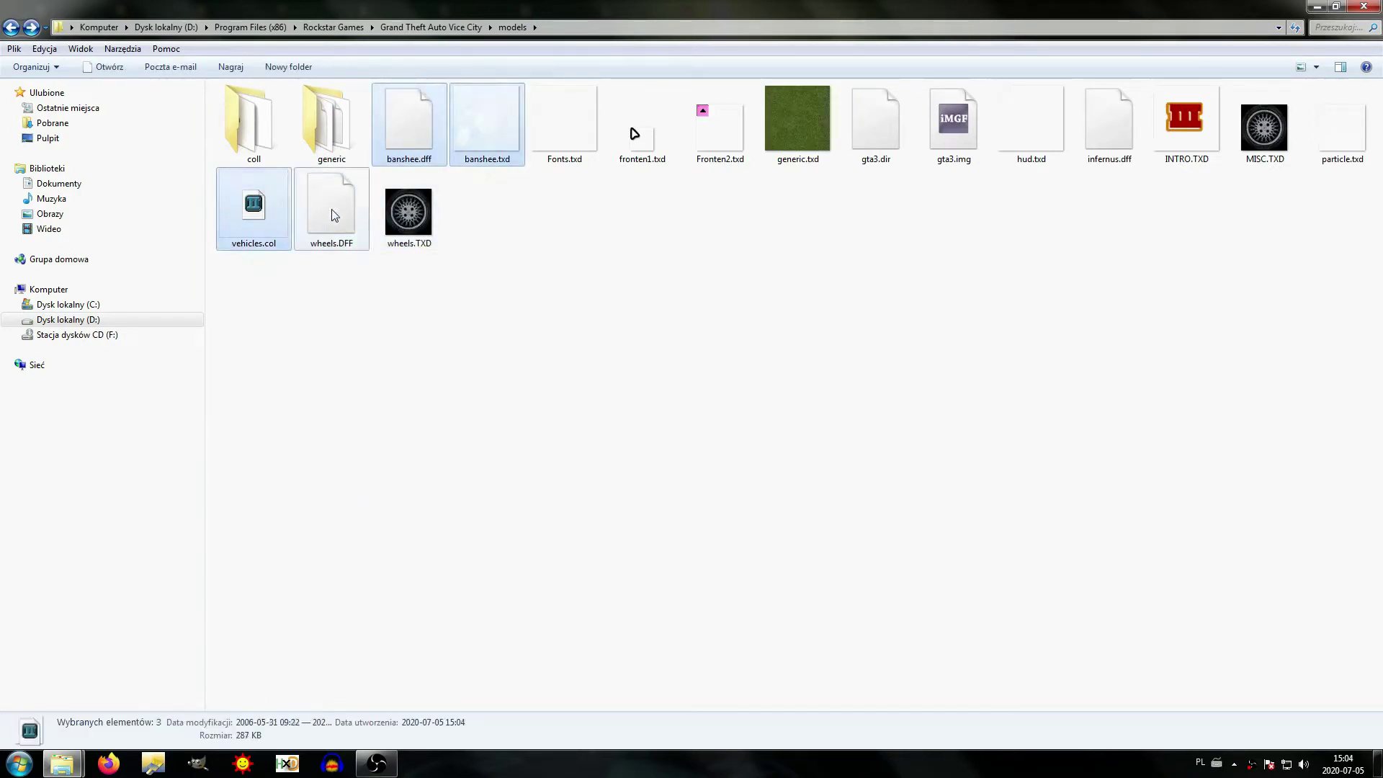
left_click(339, 216, "ctrl")
left_click(401, 224, "ctrl")
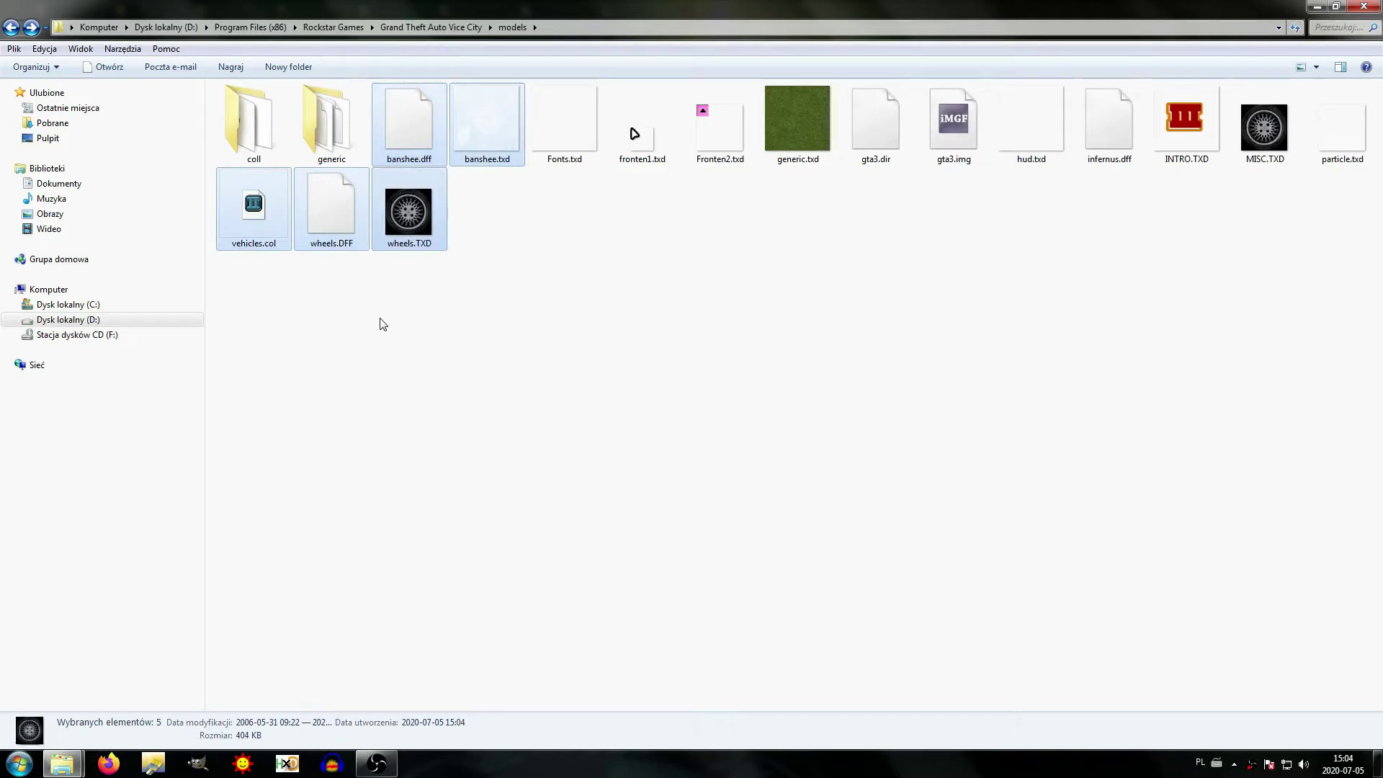
key("ctrl+x")
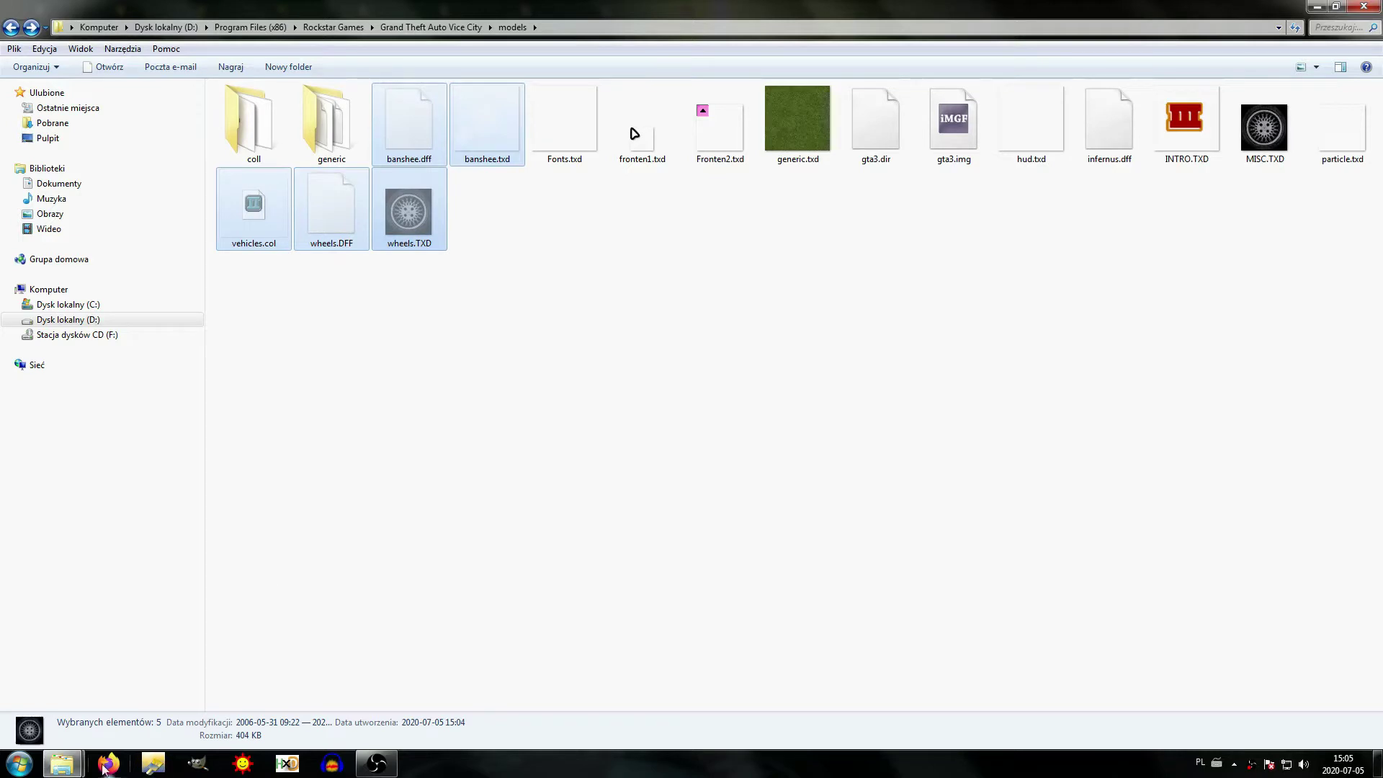
Step: Paste the five cut files into the GTA VC Banshee 2 GTA SA folder
mouse_move(82, 763)
left_click(105, 693)
right_click(558, 388)
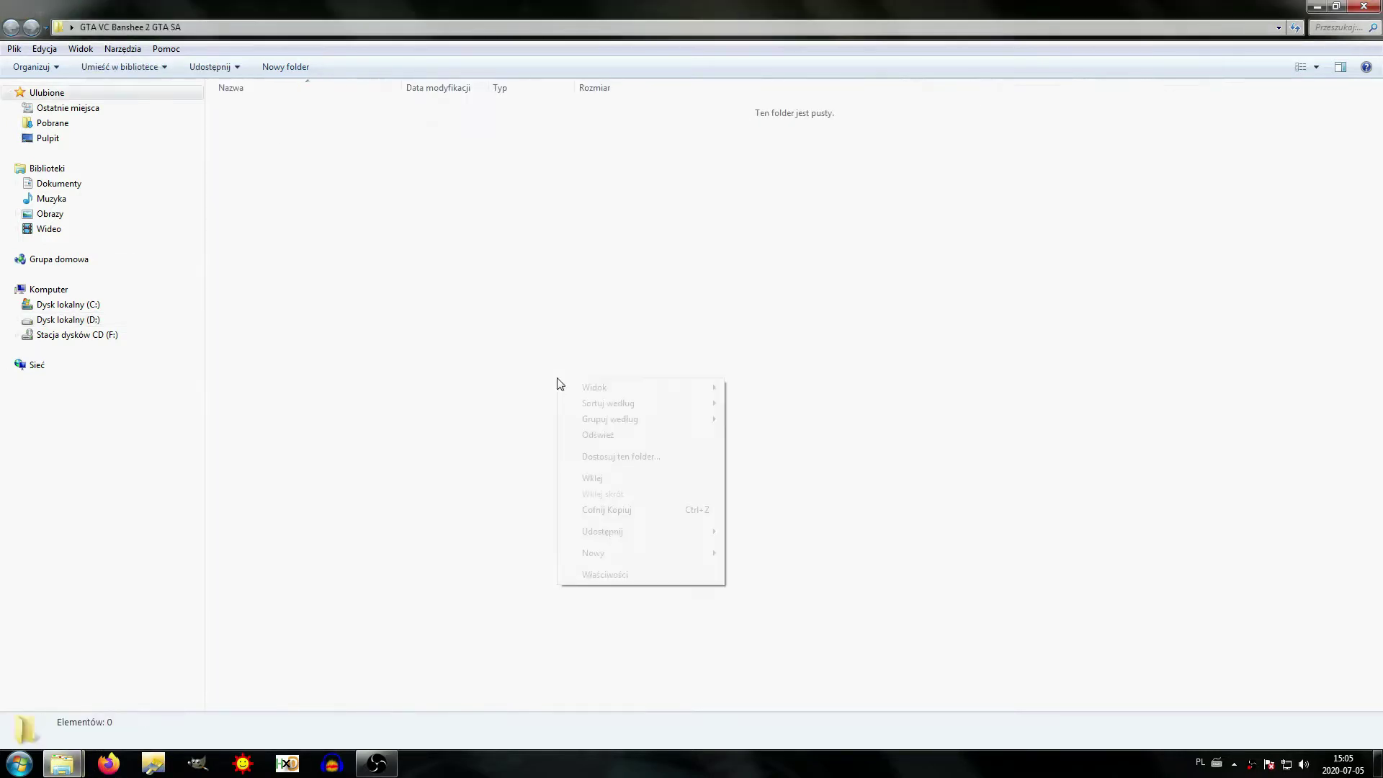
left_click(587, 479)
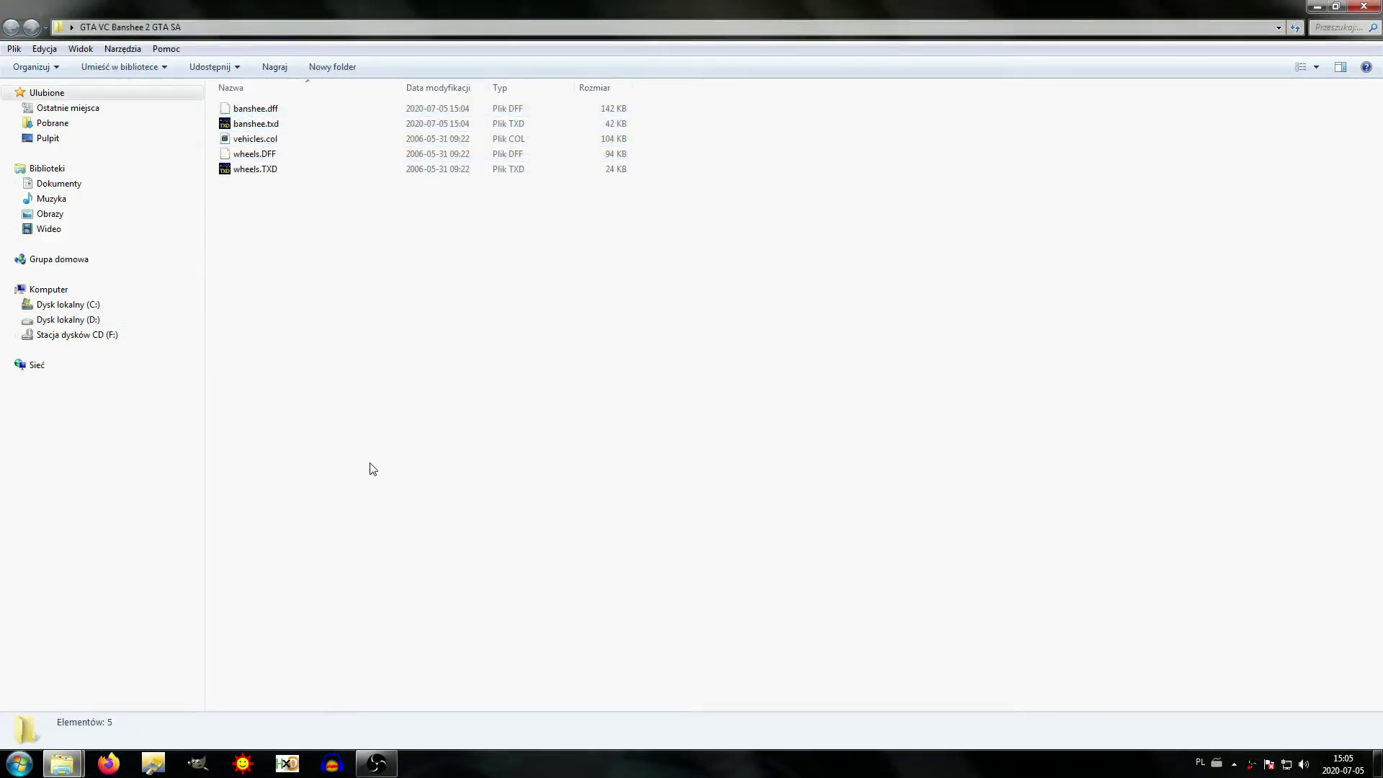
Step: Copy default.ide from the game's data folder
mouse_move(74, 761)
left_click(250, 684)
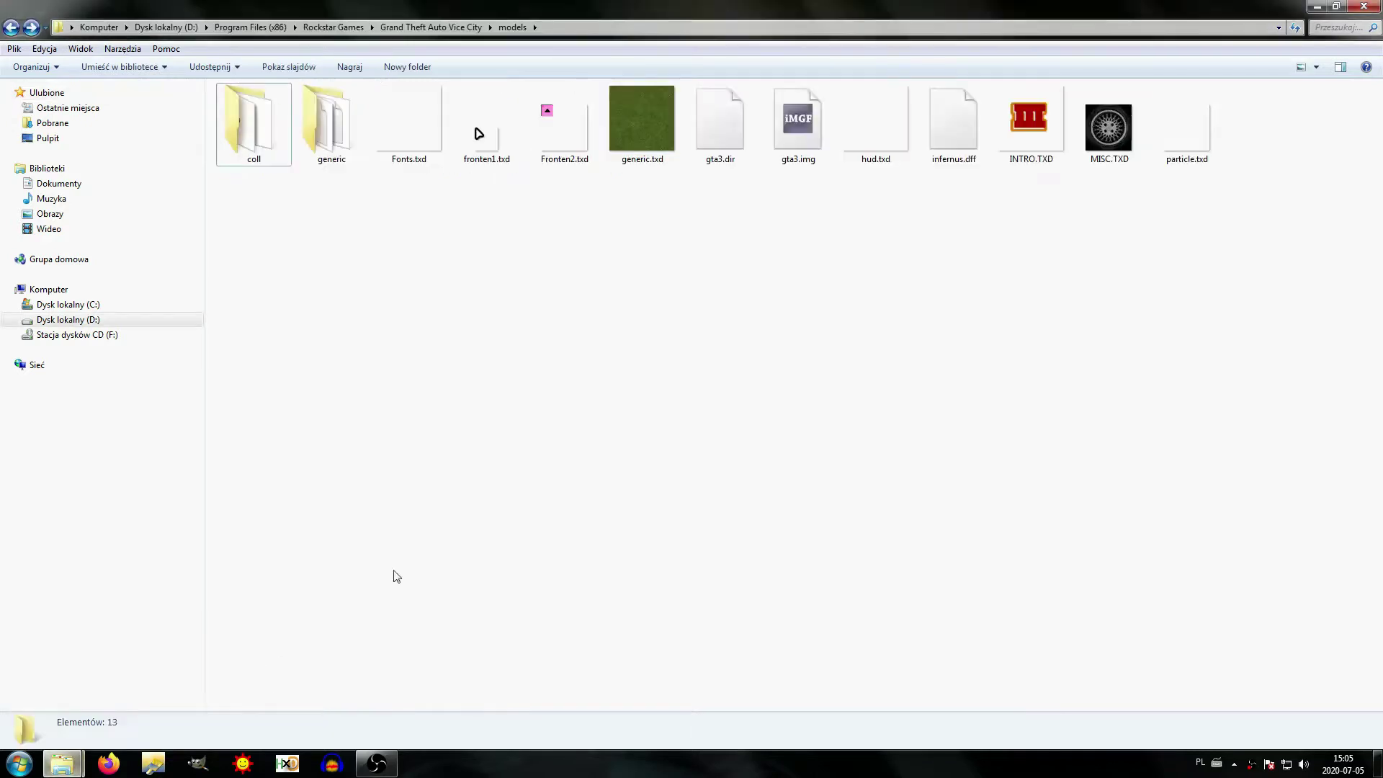
left_click(432, 28)
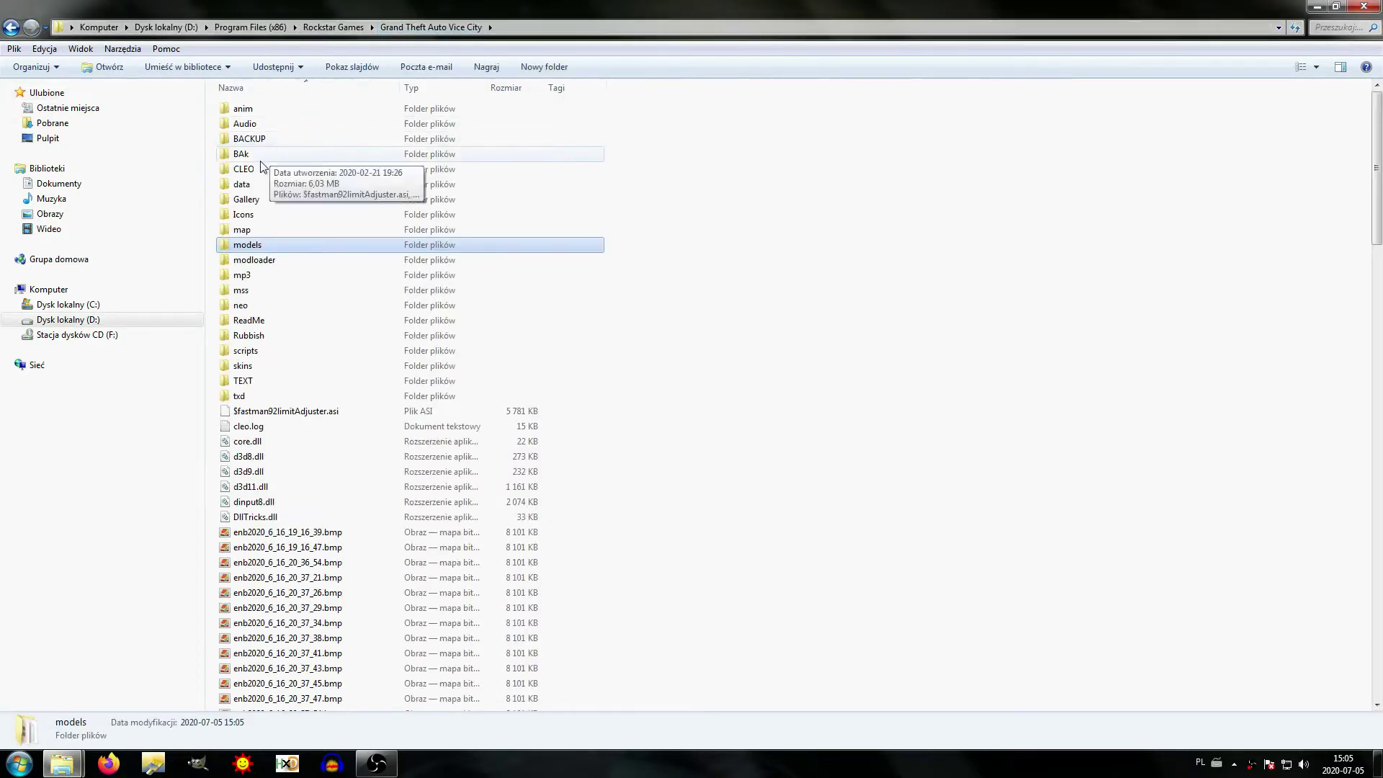
double_click(266, 184)
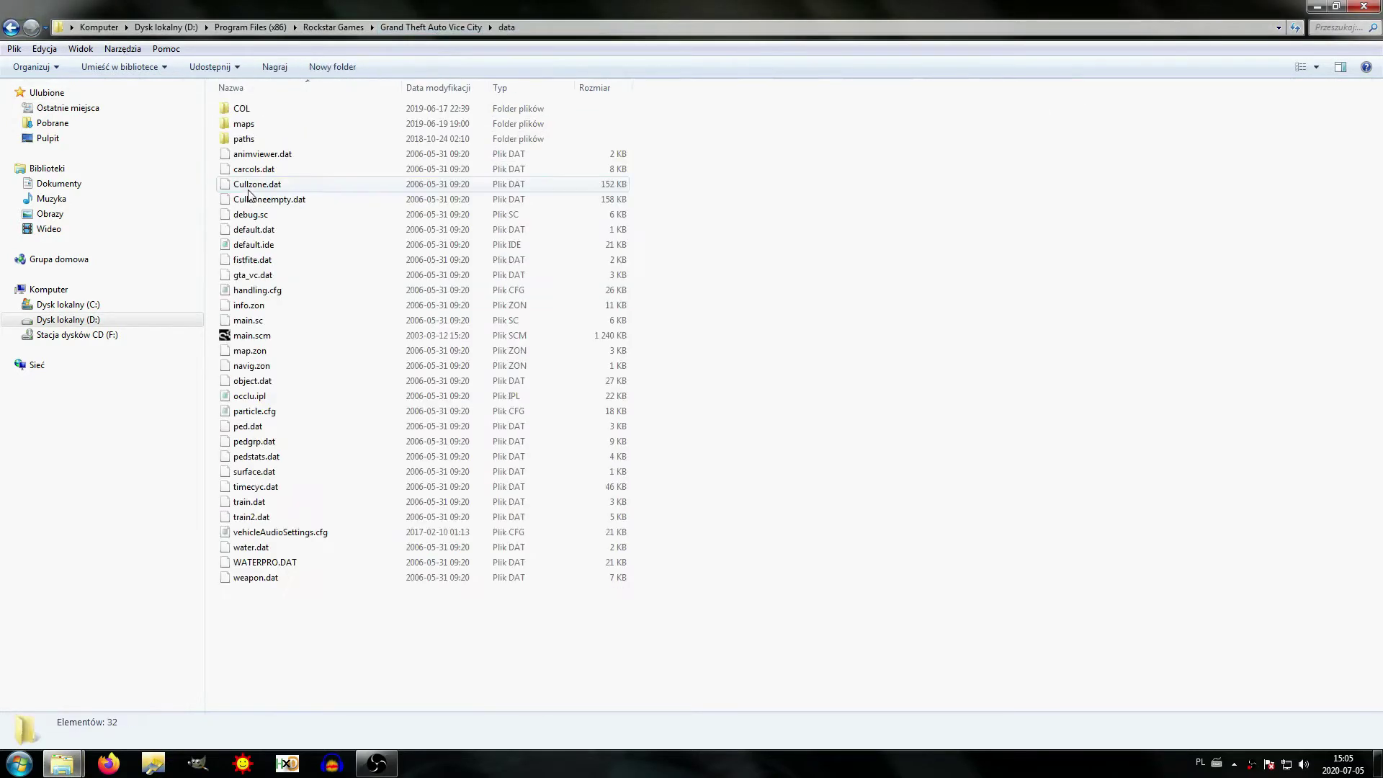
right_click(262, 245)
left_click(298, 554)
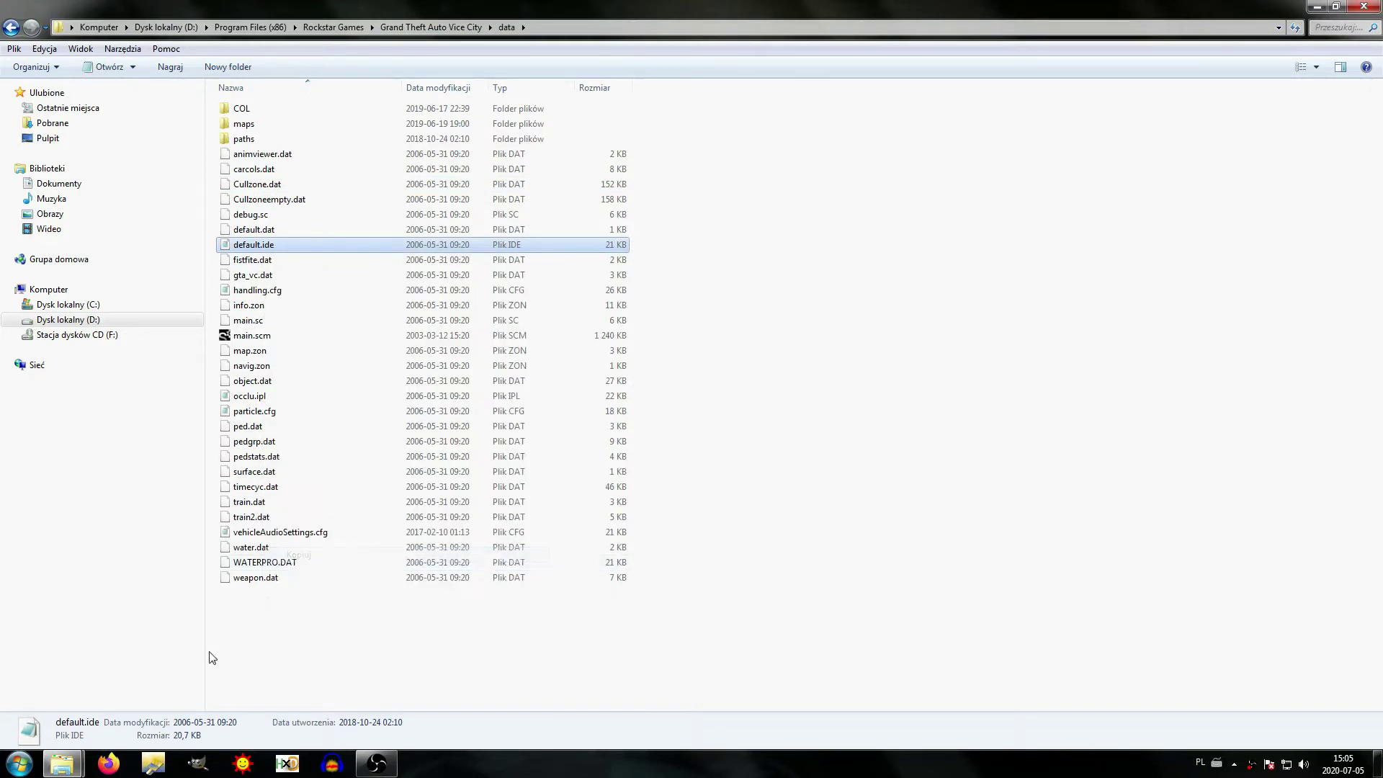
Step: Paste default.ide into the GTA VC Banshee 2 GTA SA folder
mouse_move(64, 762)
left_click(99, 732)
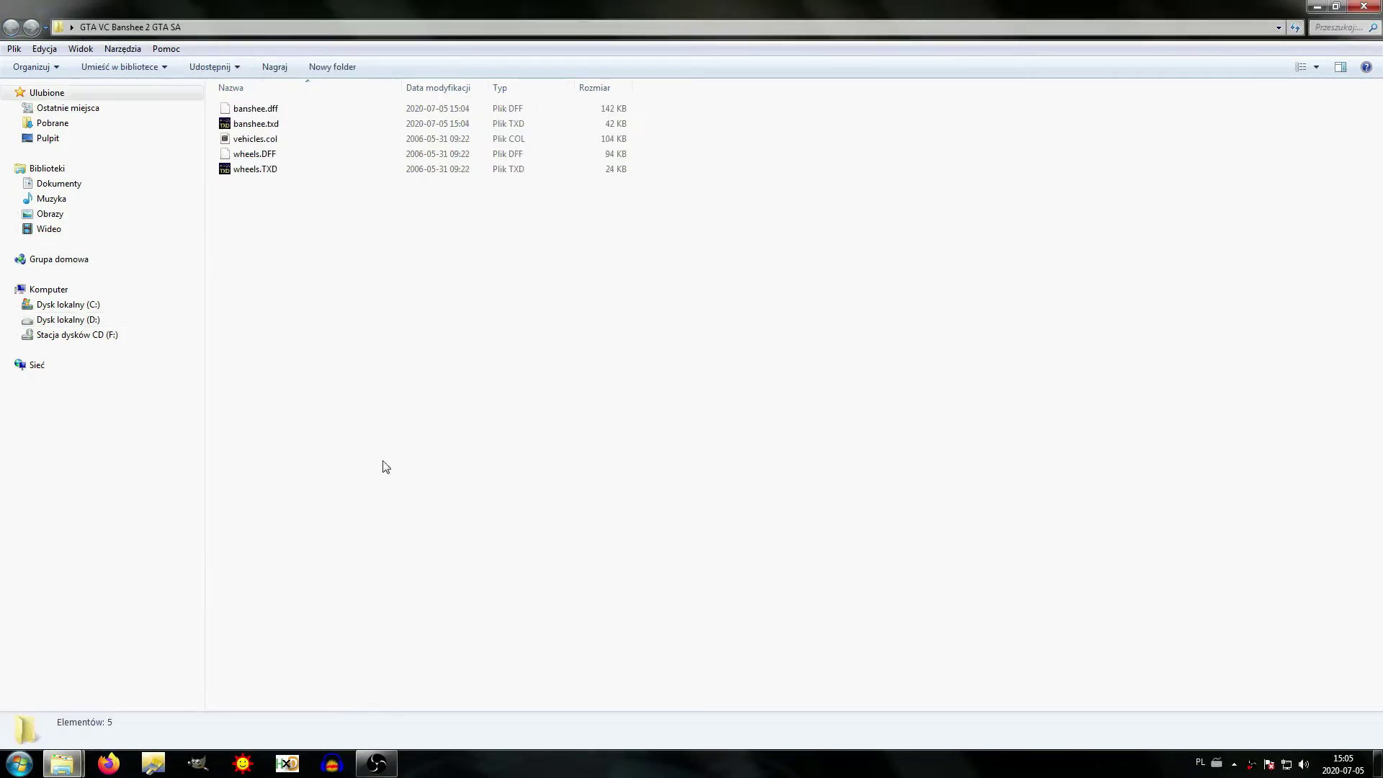
right_click(383, 465)
left_click(421, 560)
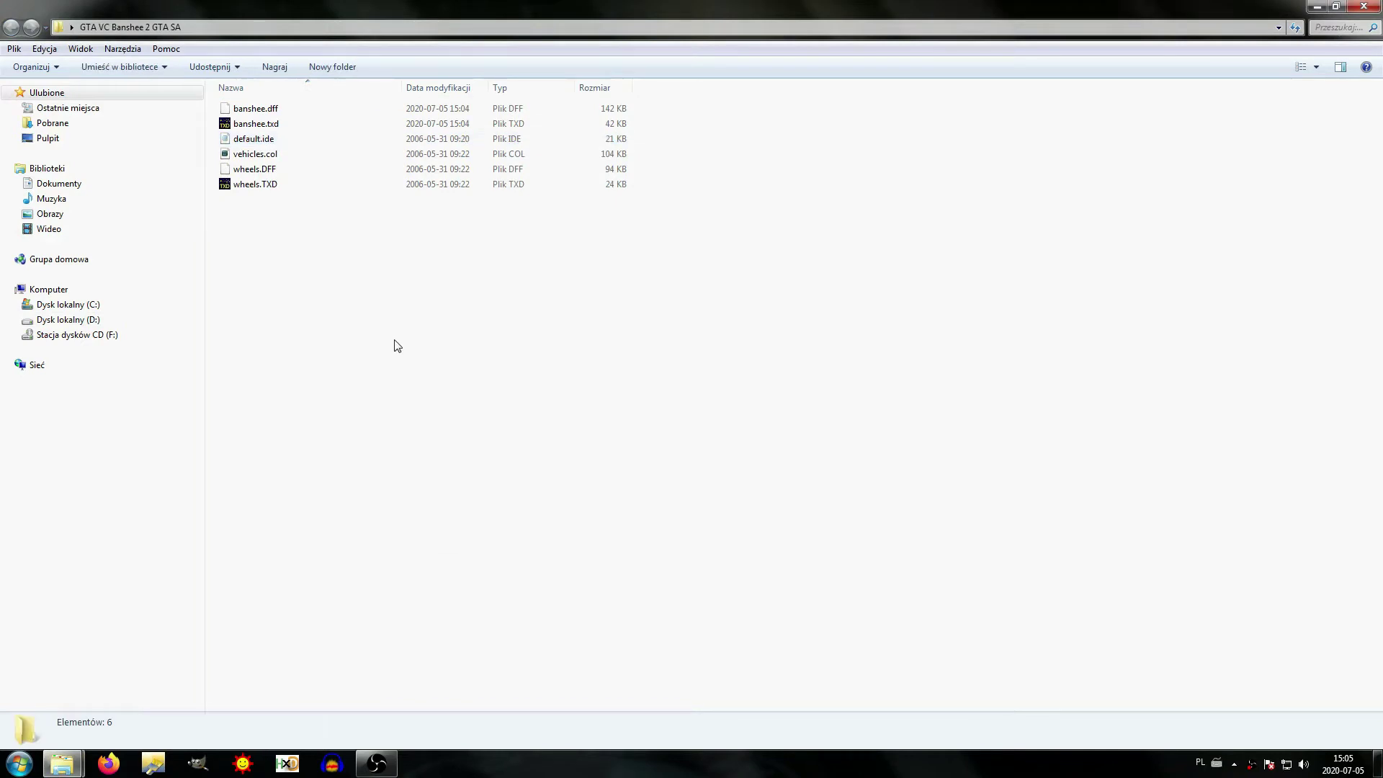
left_click(288, 130)
Step: Extract banshee.txd's textures as TGA files into the current folder
right_click(266, 126)
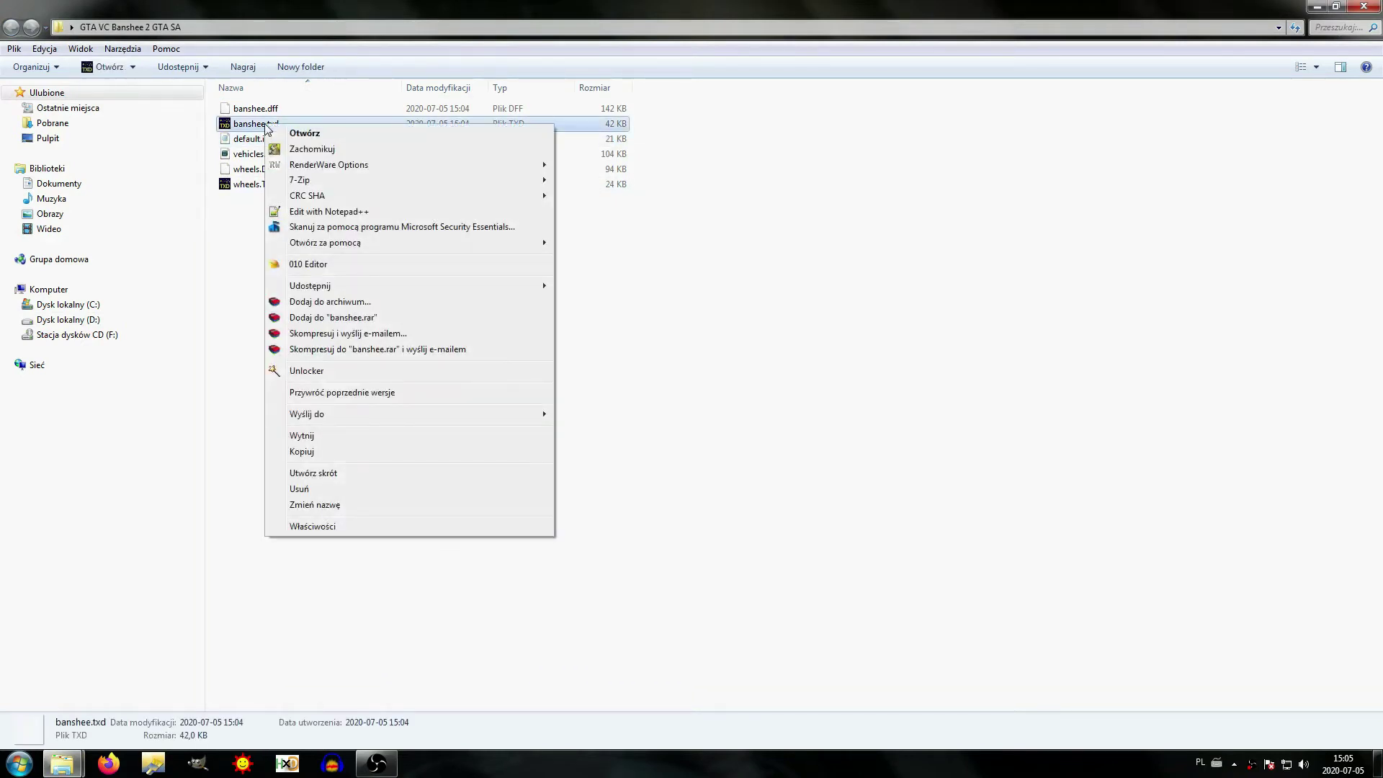
mouse_move(519, 164)
mouse_move(621, 165)
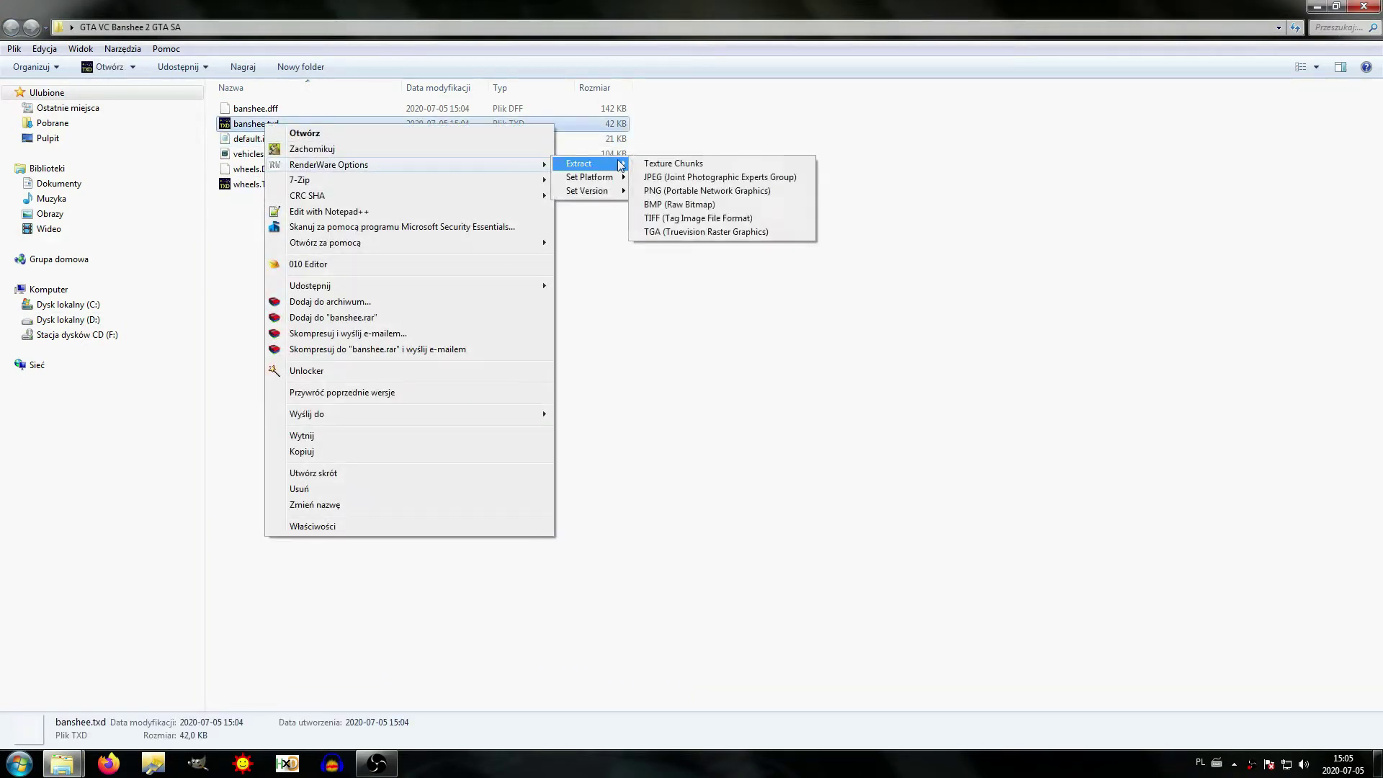
left_click(685, 232)
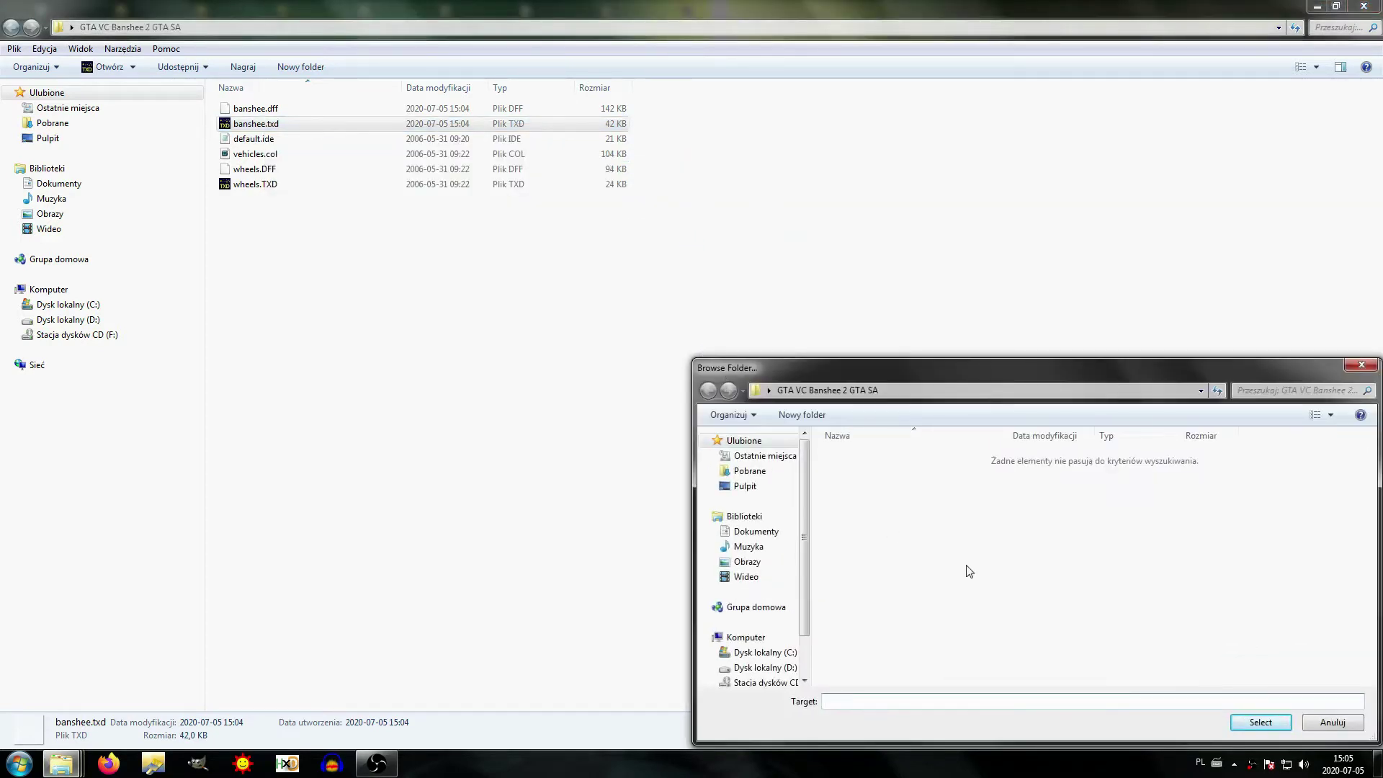
left_click(1260, 722)
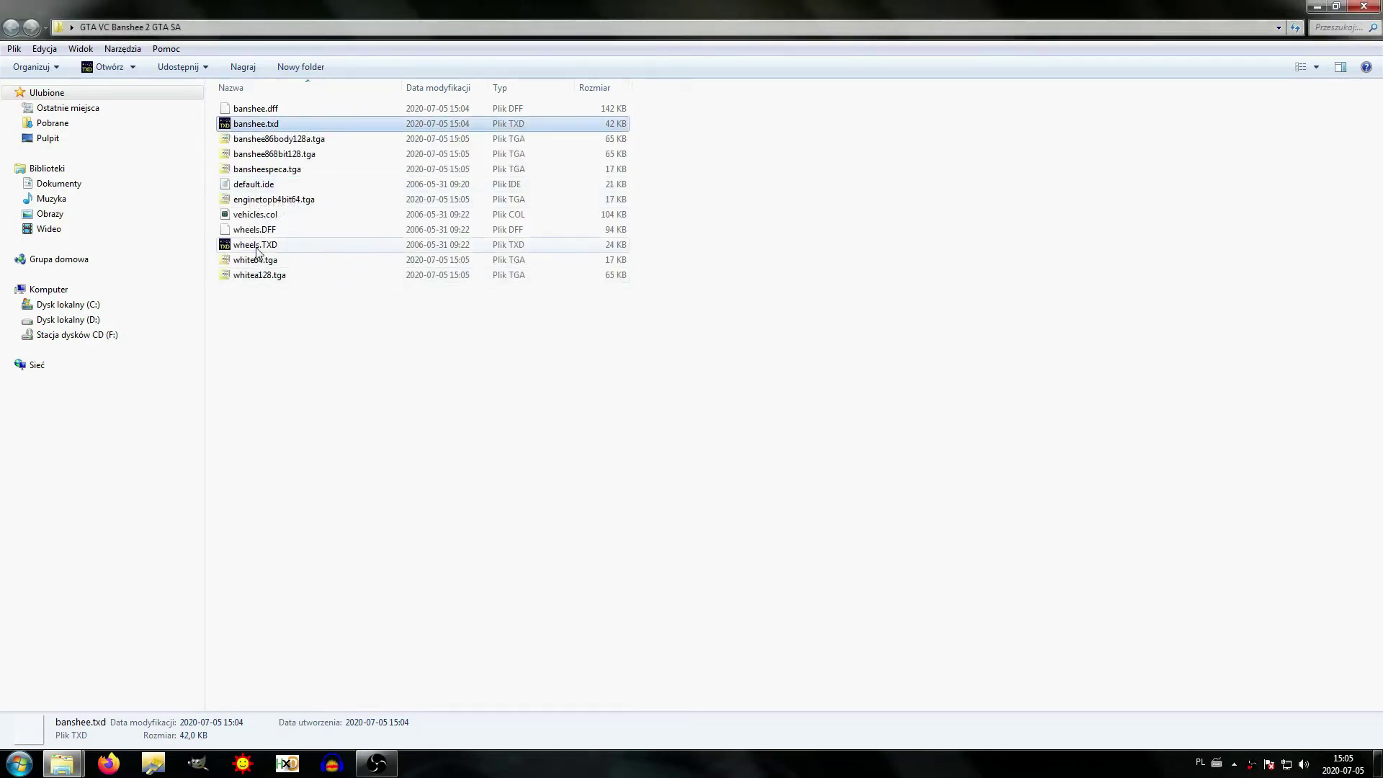
Step: Extract wheels.TXD's textures as TGA files into the same folder
left_click(256, 247)
right_click(256, 247)
mouse_move(504, 288)
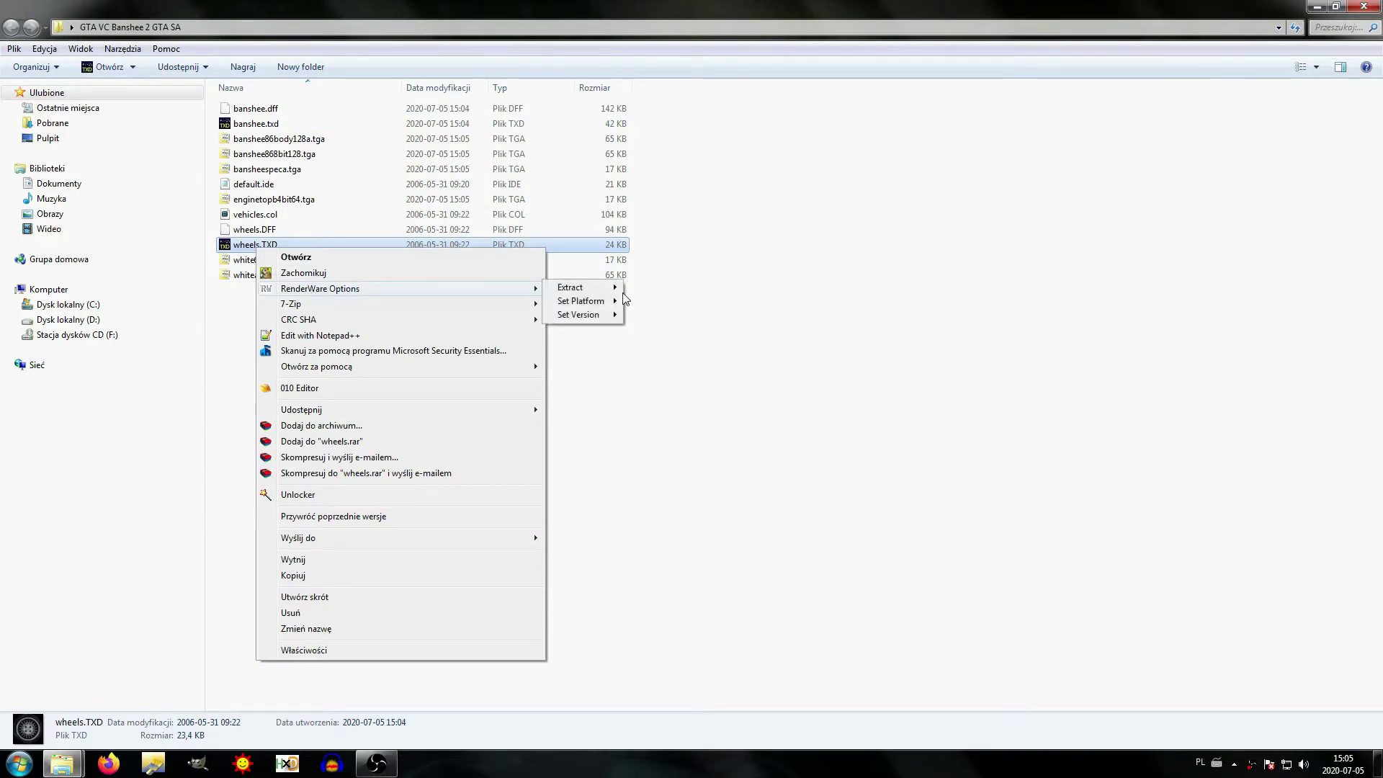
mouse_move(619, 288)
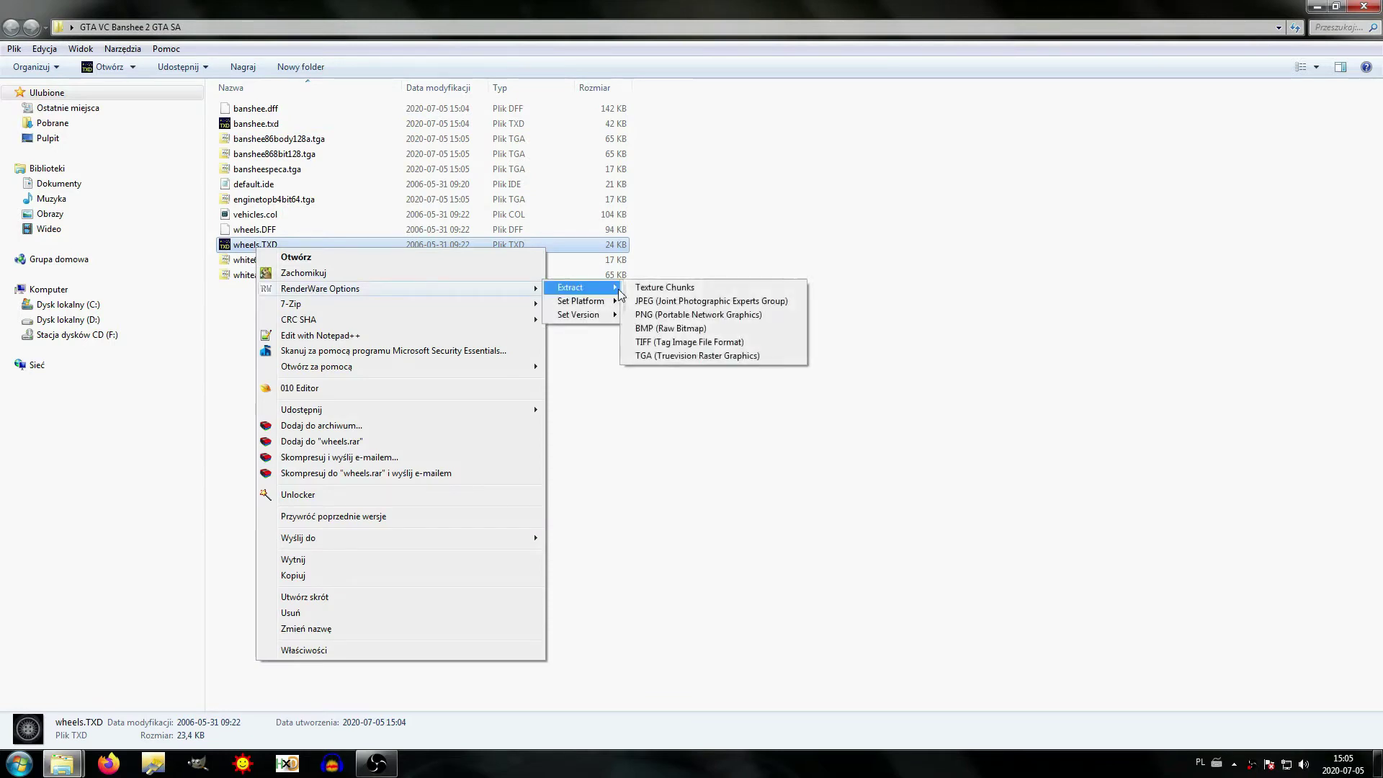
left_click(707, 354)
left_click(1260, 721)
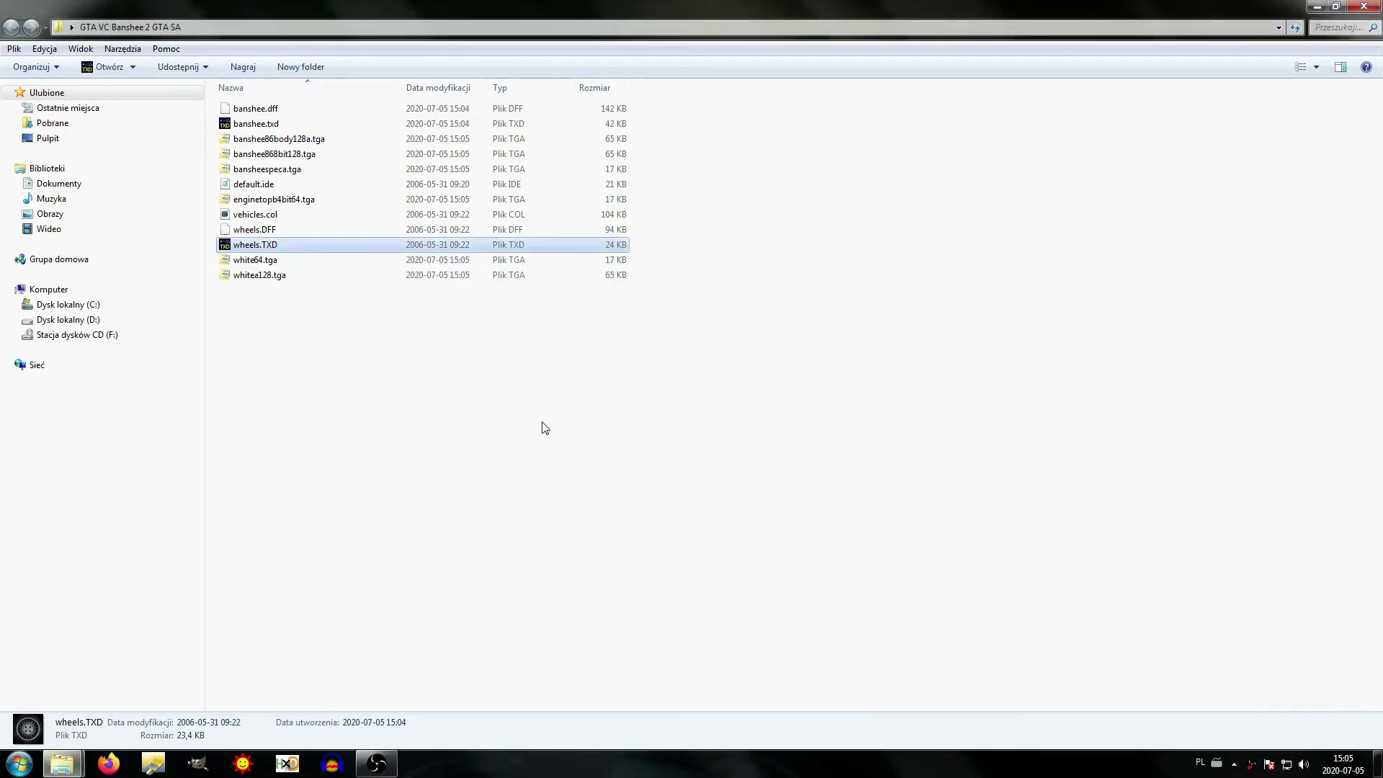
left_click(781, 455)
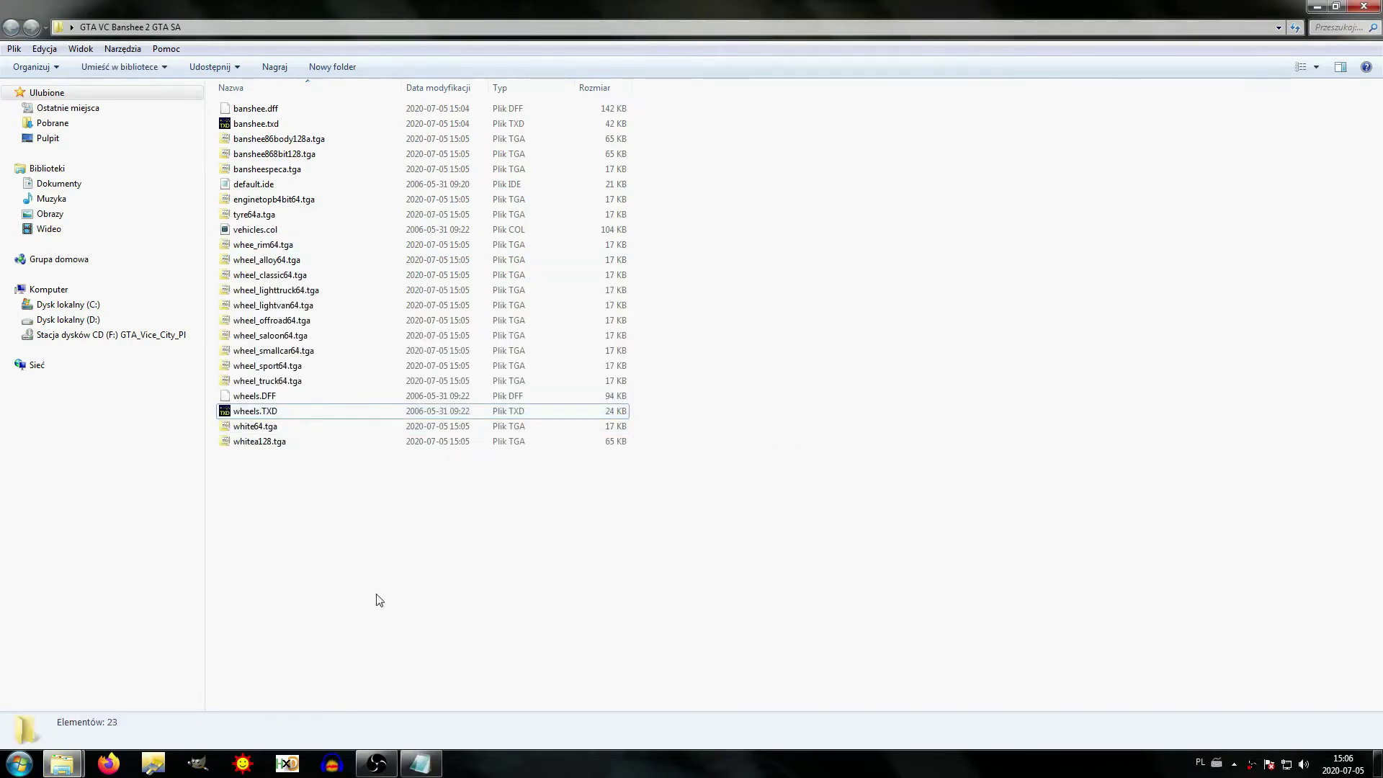
Step: Open default.ide in an enlarged Notepad window and select the banshee entry on line 159
double_click(265, 184)
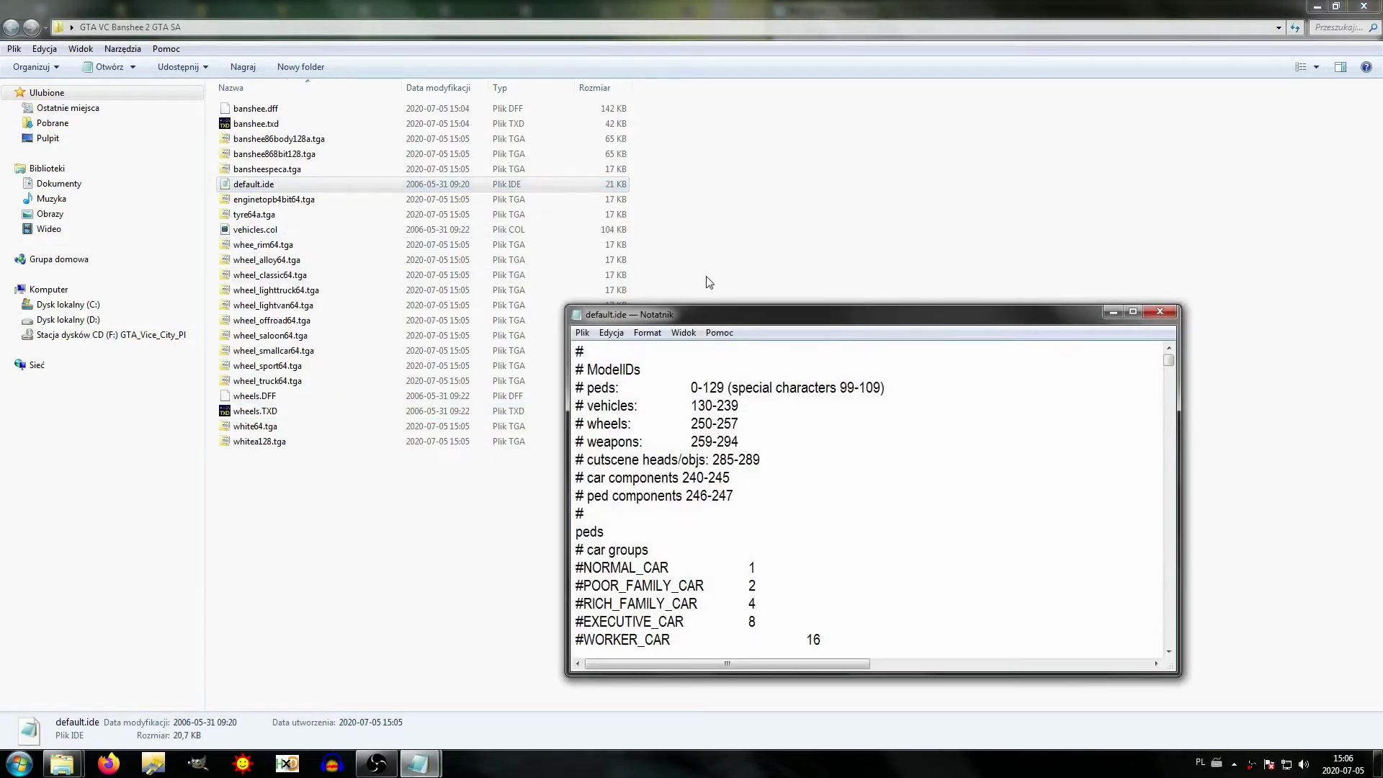
left_click_drag(717, 320, 146, 16)
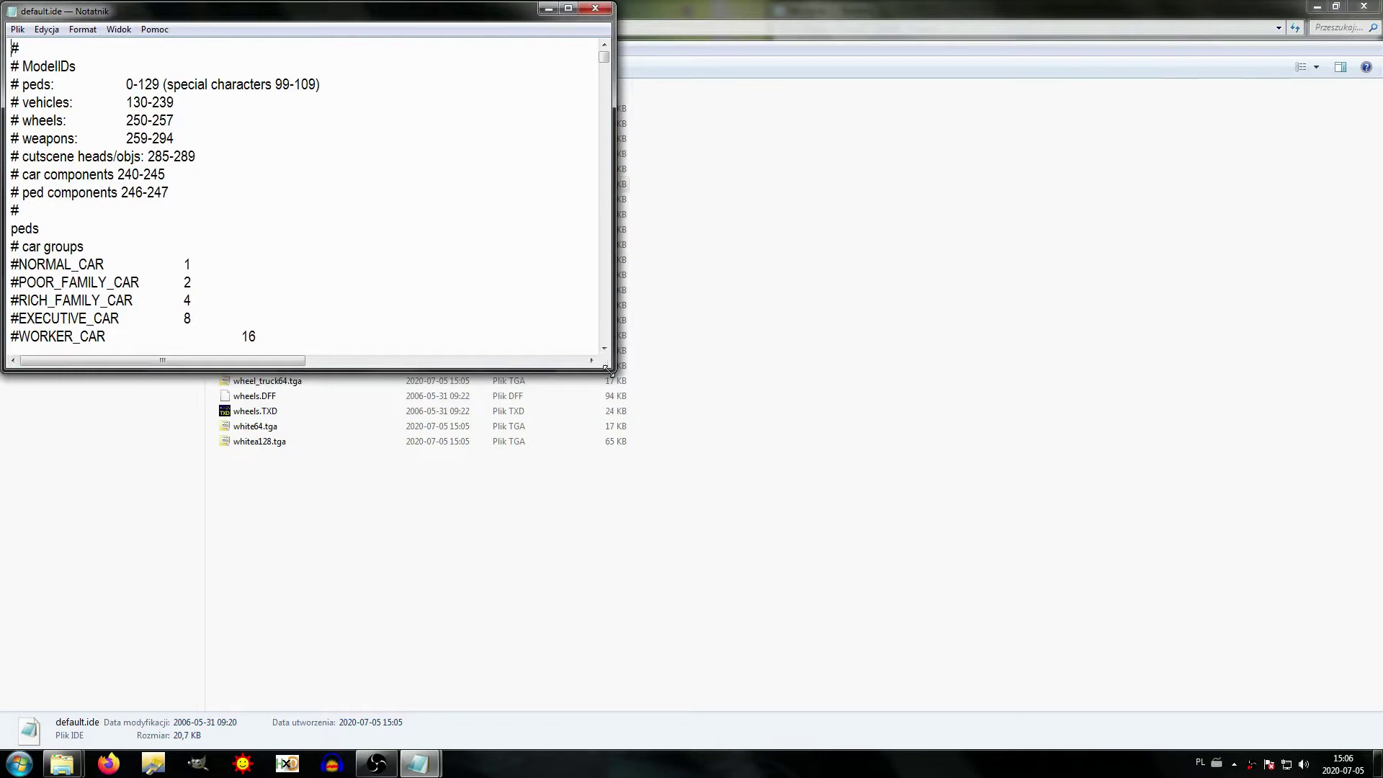
left_click_drag(610, 370, 735, 741)
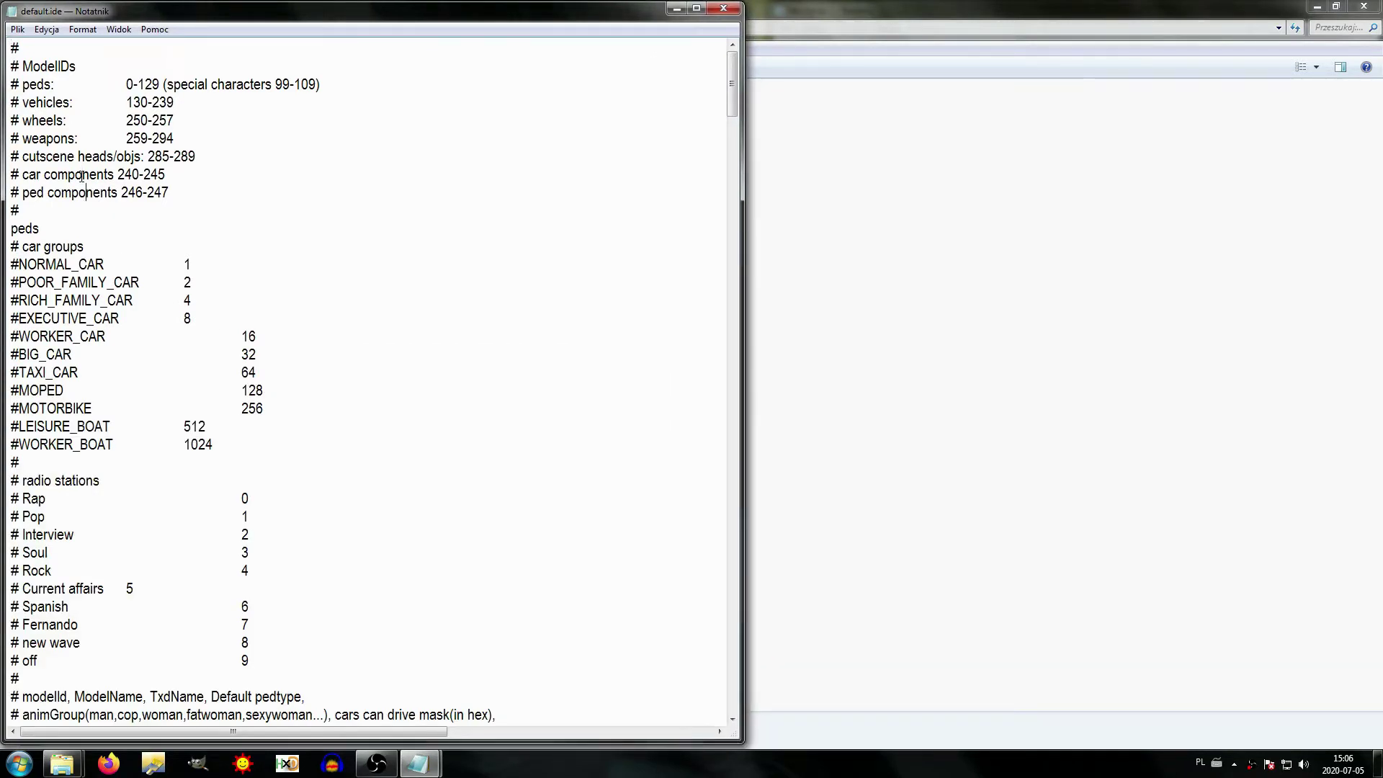
key("Down")
key("Down")
key("Down")
key("Down")
key("Down")
key("Down")
key("Down")
key("Down")
key("Down")
key("Down")
key("Down")
key("Down")
key("Down")
key("Down")
key("Down")
key("Down")
key("Down")
key("Down")
key("Down")
key("Down")
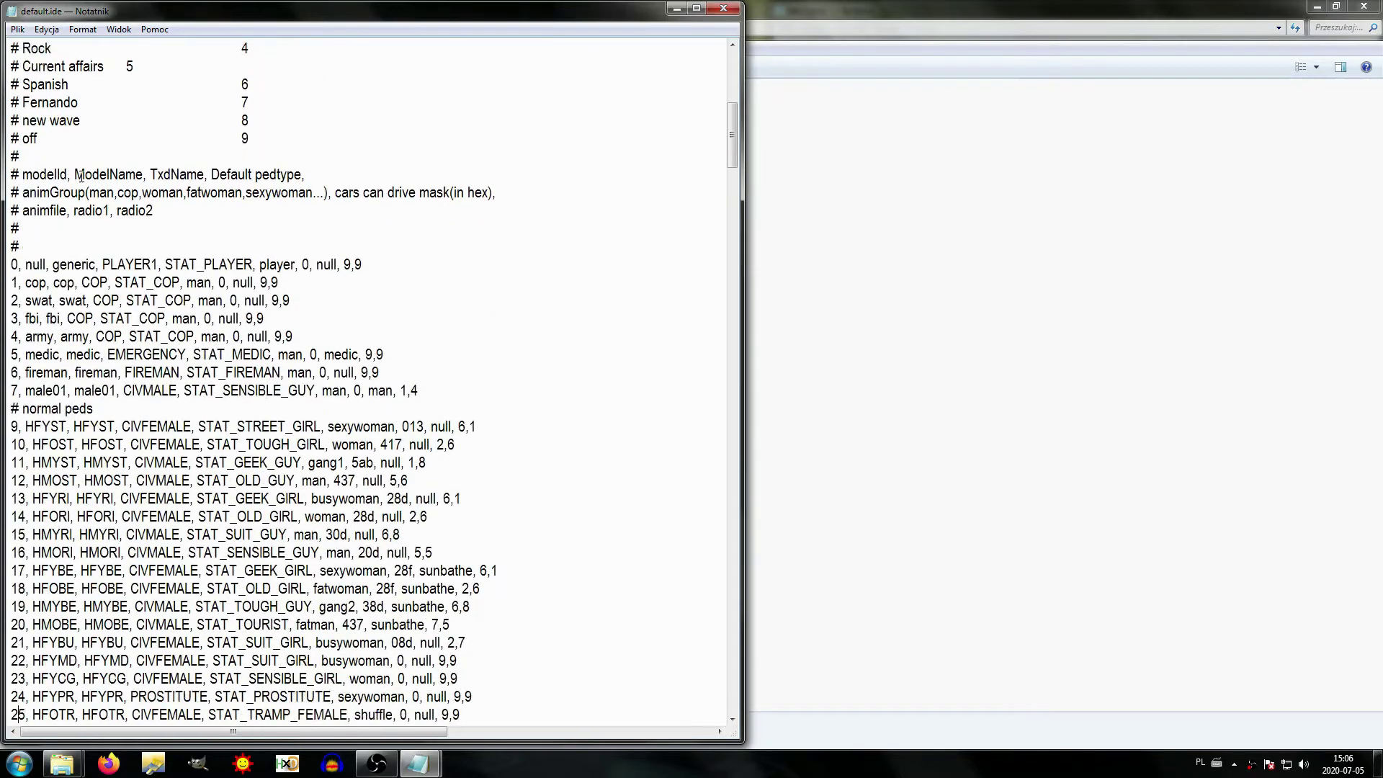
key("Down")
key("Down")
key("Down")
key("Down")
key("Down")
key("Down")
key("Down")
key("Down")
key("Down")
key("Down")
key("Down")
key("Down")
key("Down")
key("Down")
key("Down")
key("Down")
key("Down")
key("Down")
key("Down")
key("Down")
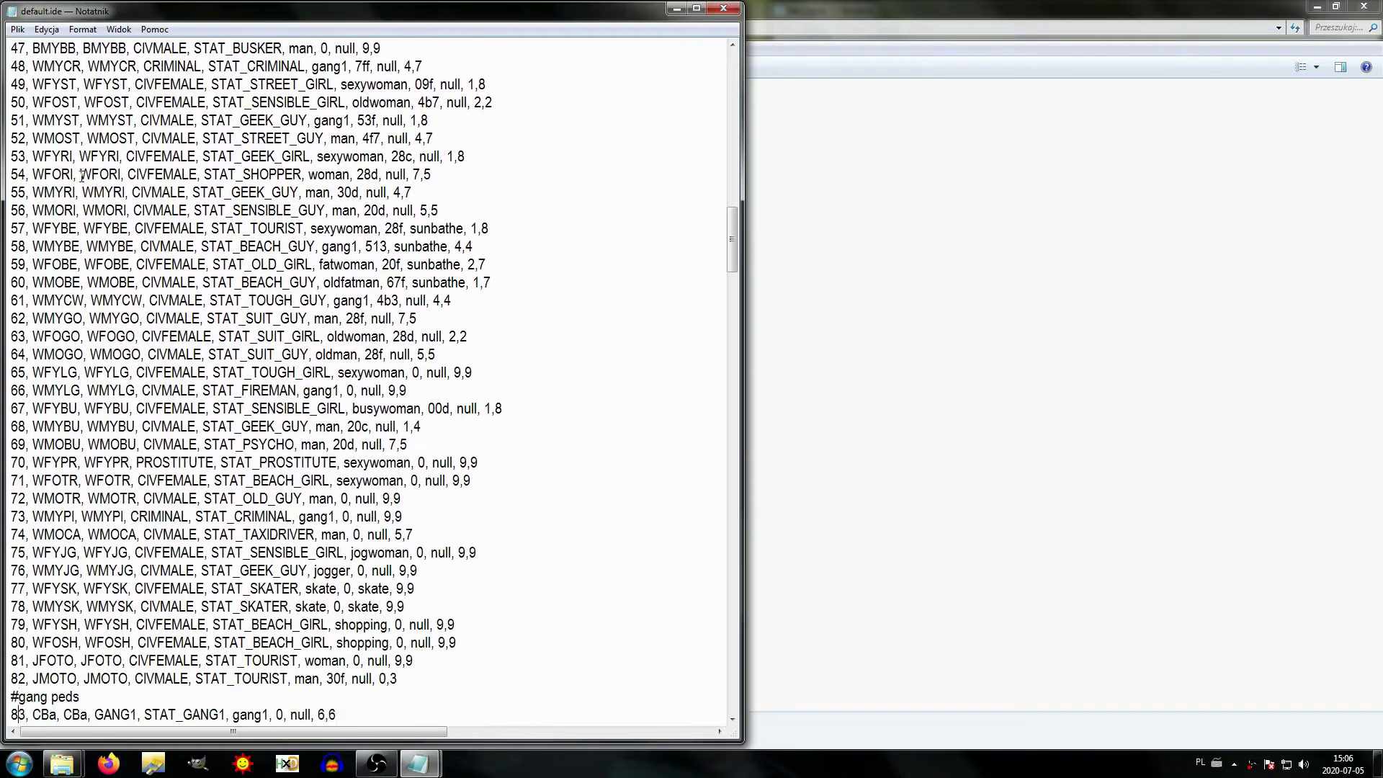
key("Down")
key("Down")
key("Down")
key("Down")
key("Down")
key("Down")
key("Down")
key("Down")
key("Down")
key("Down")
key("Down")
key("Down")
key("Down")
key("Down")
key("Down")
key("Down")
key("Down")
key("Down")
key("Down")
key("Down")
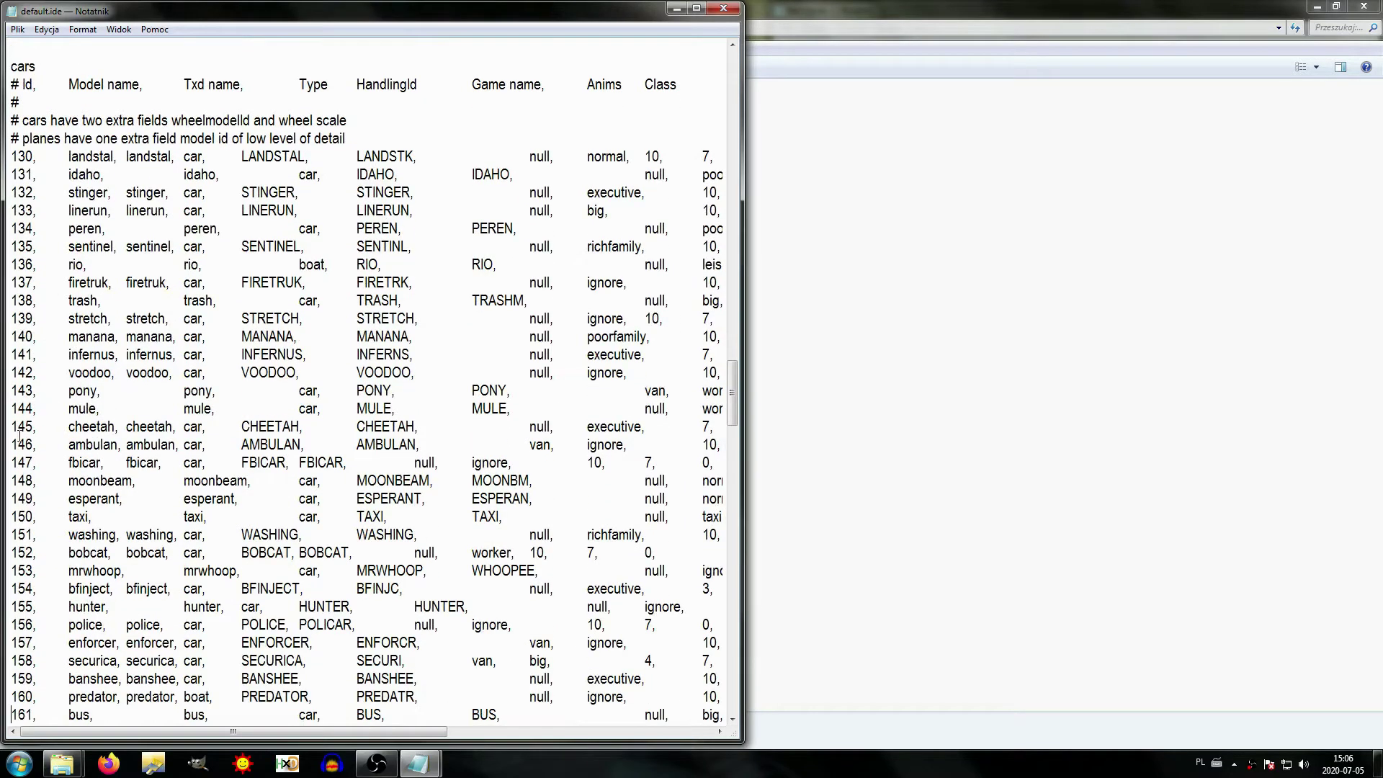
key("Down")
key("Down")
key("Down")
key("Down")
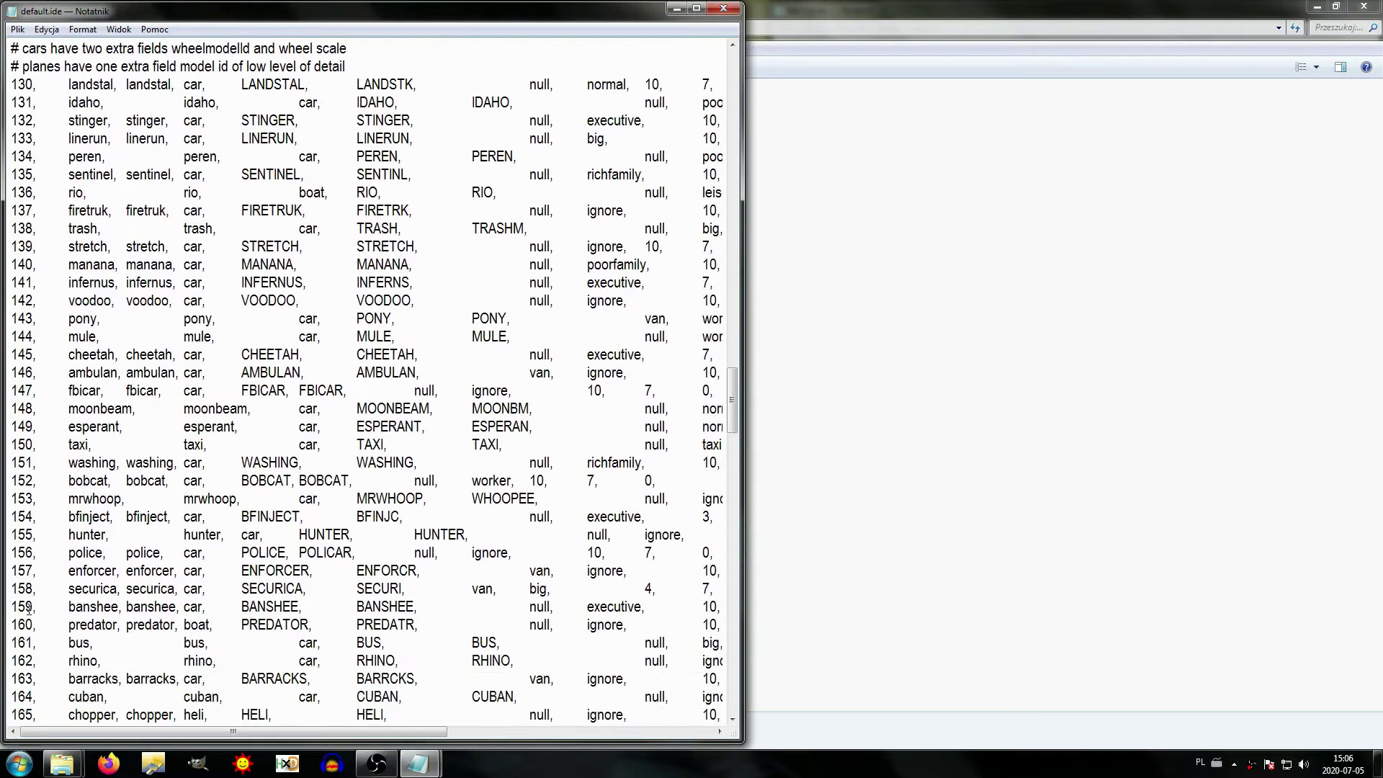
key("shift+End")
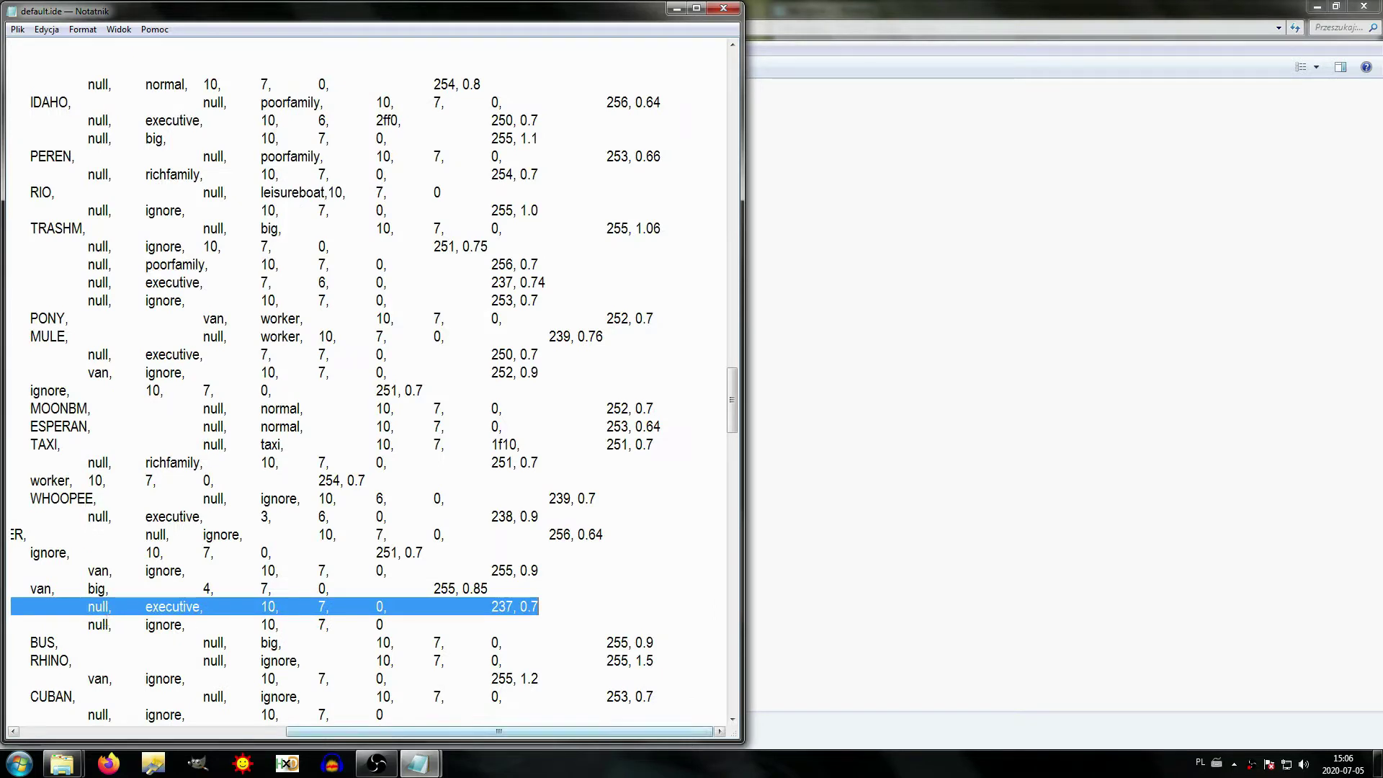
Step: Paste the banshee entry into the blank untitled note
mouse_move(418, 762)
left_click(342, 691)
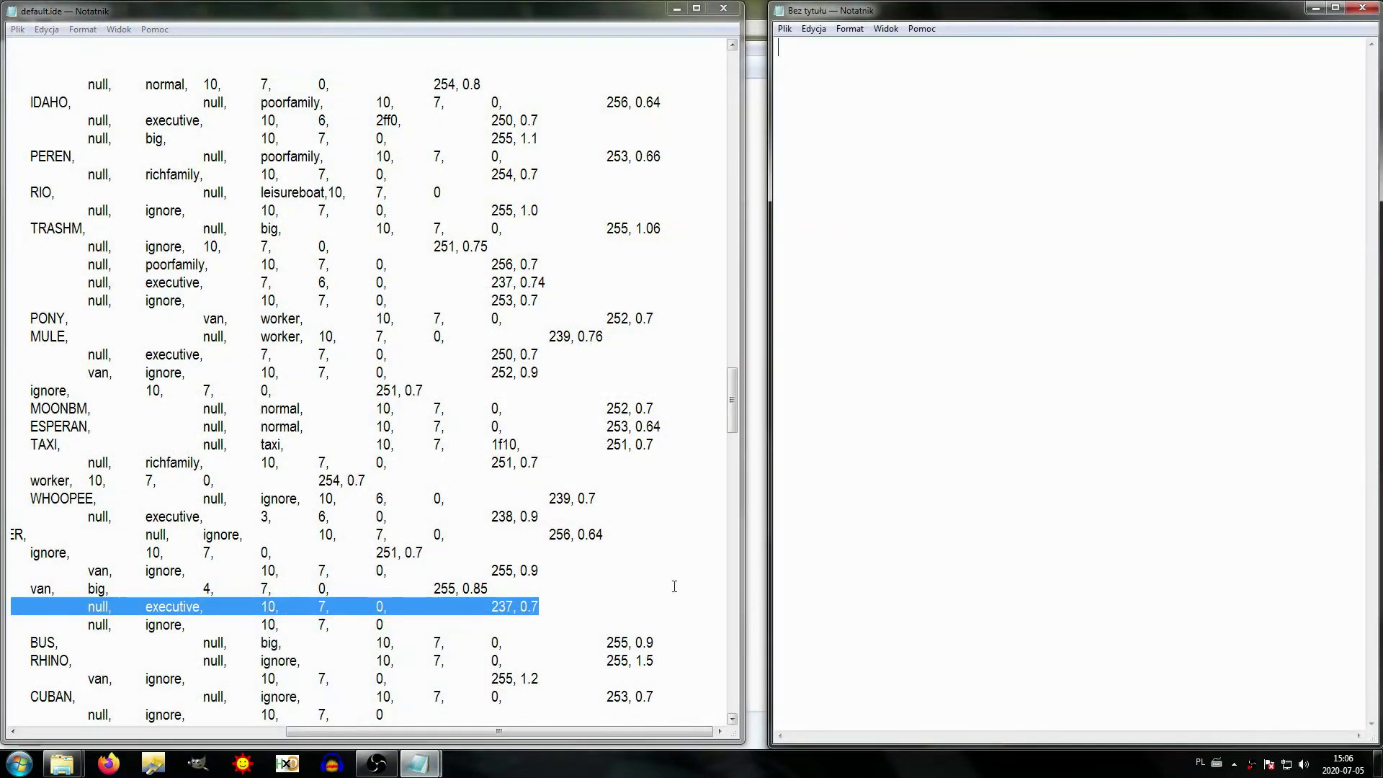
key("ctrl+v")
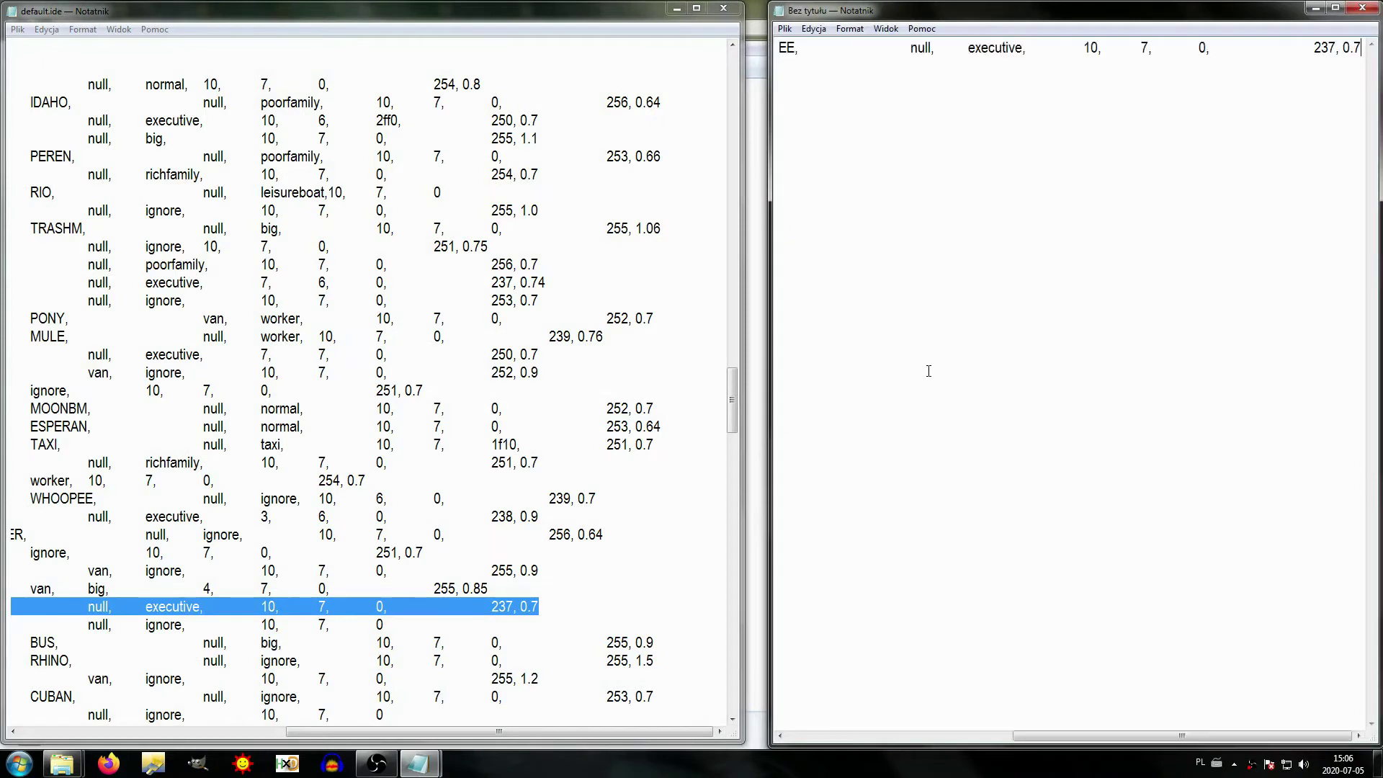
key("Return")
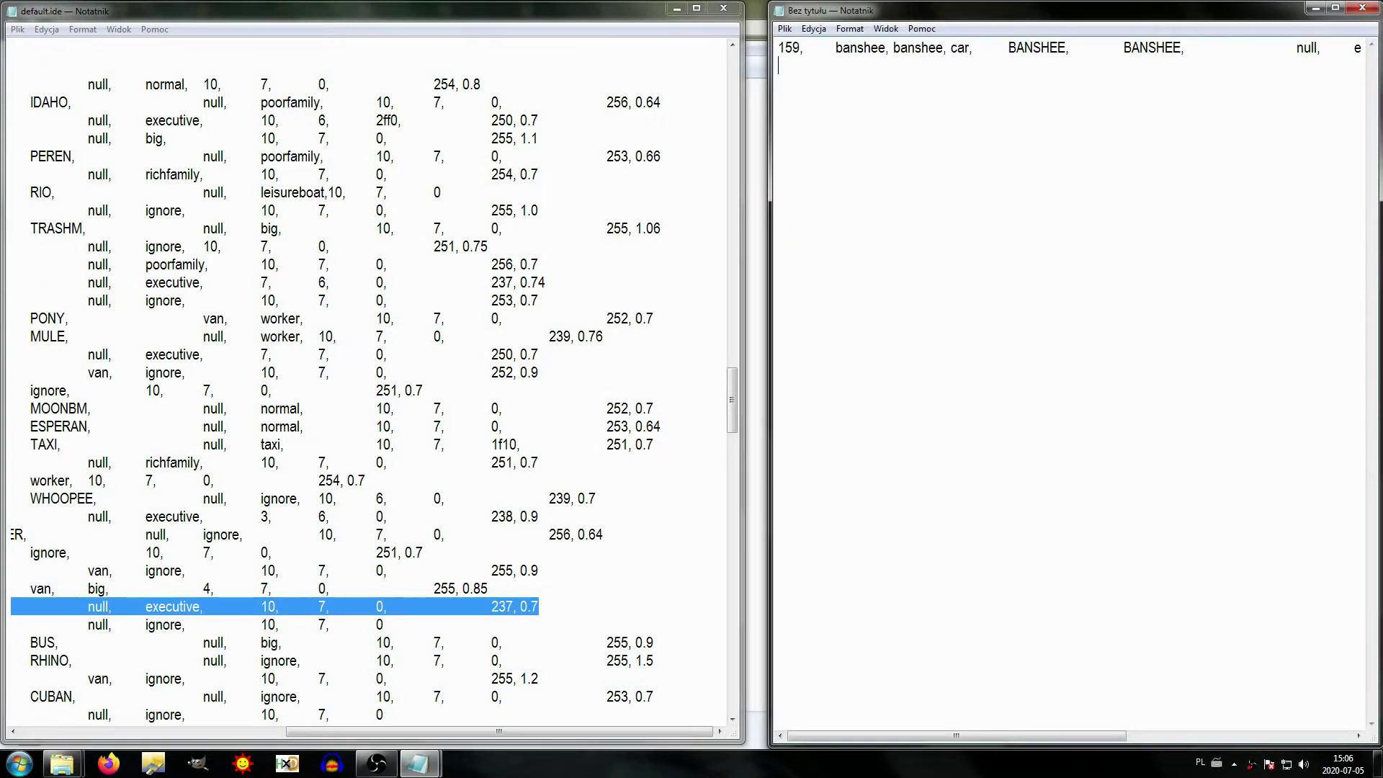
Step: Put the wheel values 237, 0.7 on their own line under heading ID_WHEELS, SIZE_WHEEL
left_click_drag(888, 734, 1112, 735)
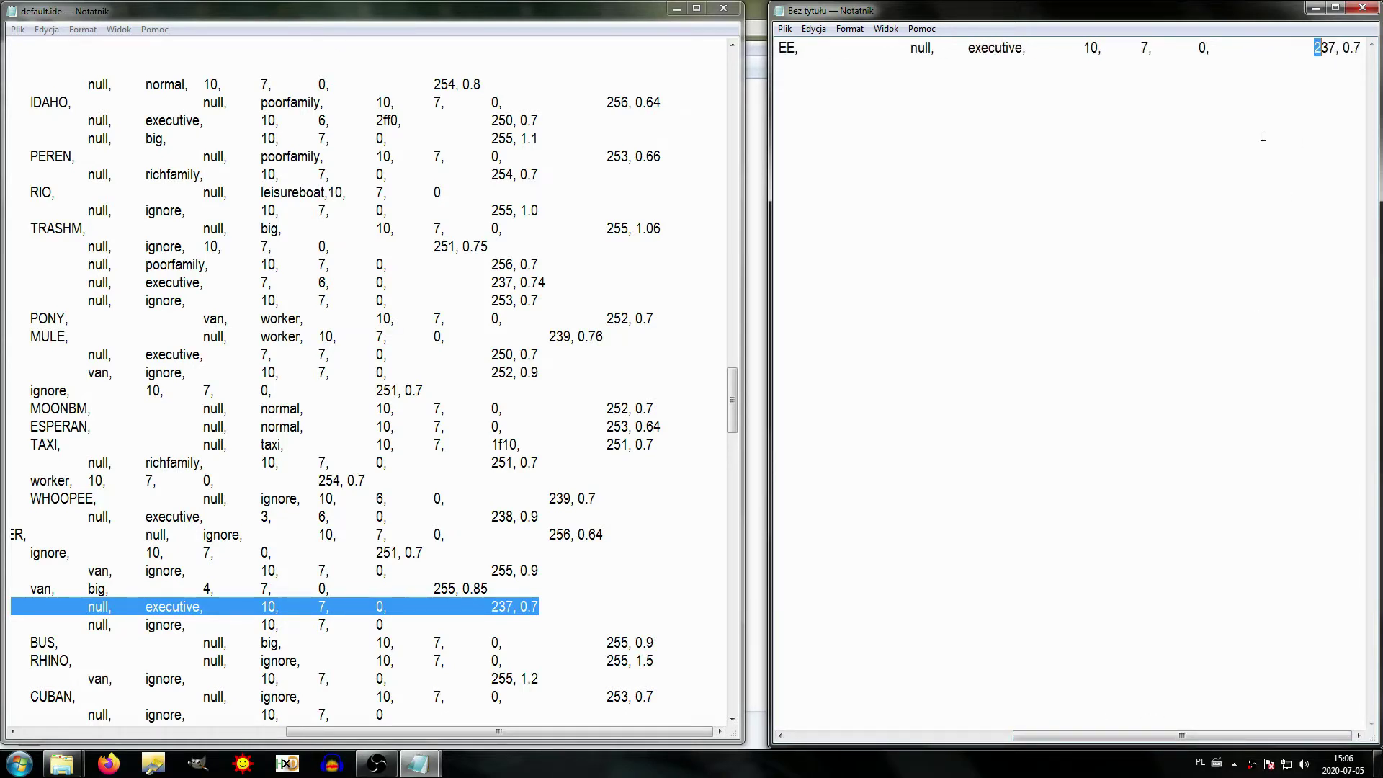
key("shift+Right")
key("shift+Right")
key("shift+Right")
key("shift+Right")
key("shift+Right")
key("shift+Right")
key("shift+Right")
key("ctrl+c")
key("Down")
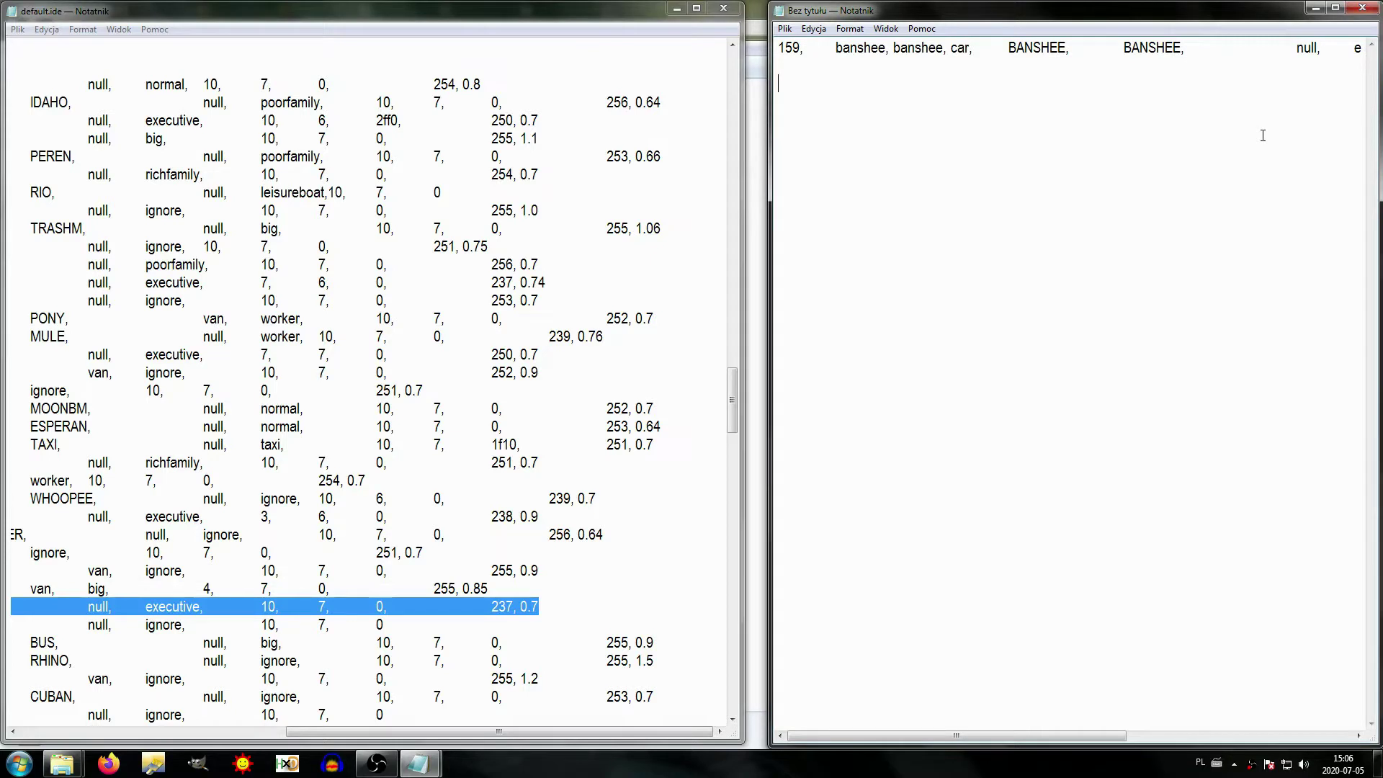
key("Return")
key("ctrl+v")
key("Return")
key("Return")
type("ID_WHEEL")
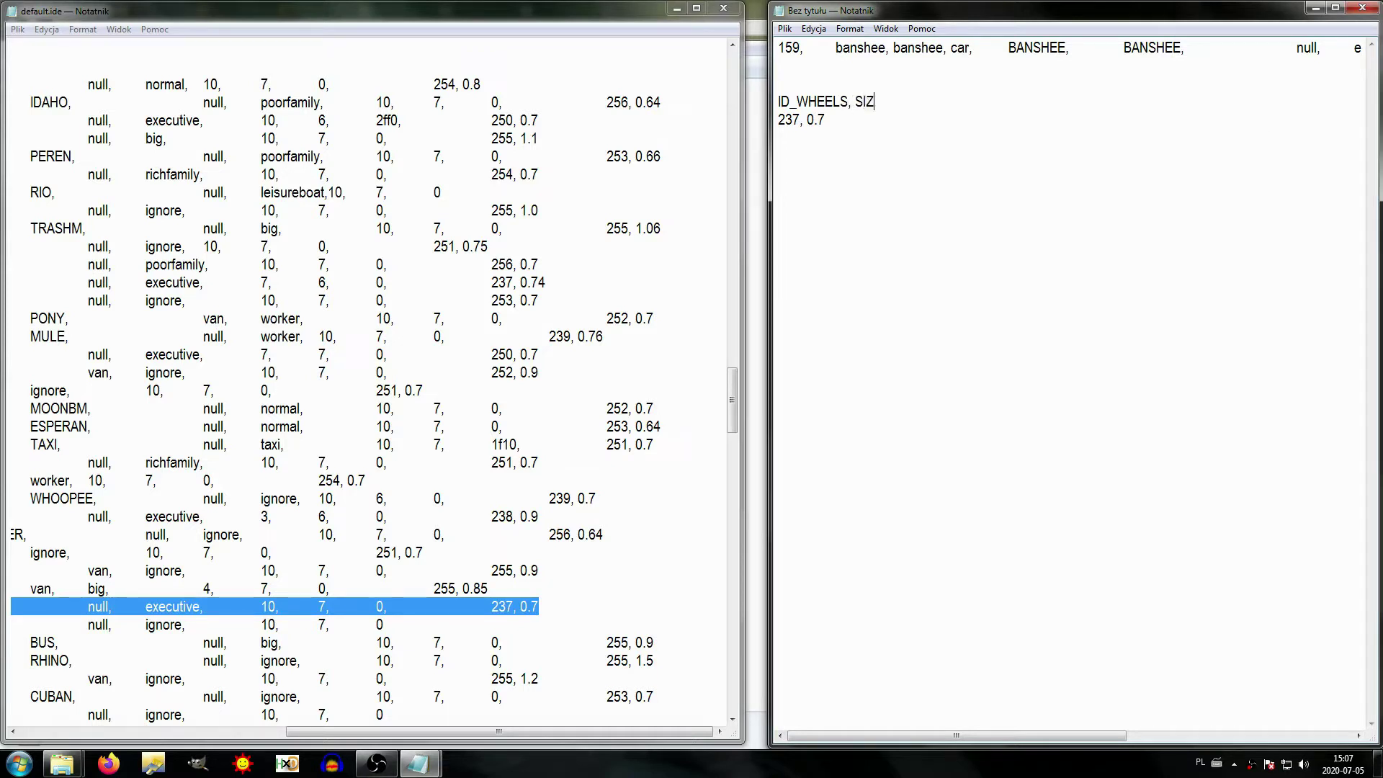
type("S, SIZE_WHEEL")
Step: Return to default.ide and scroll toward the end of the file
left_click(227, 498)
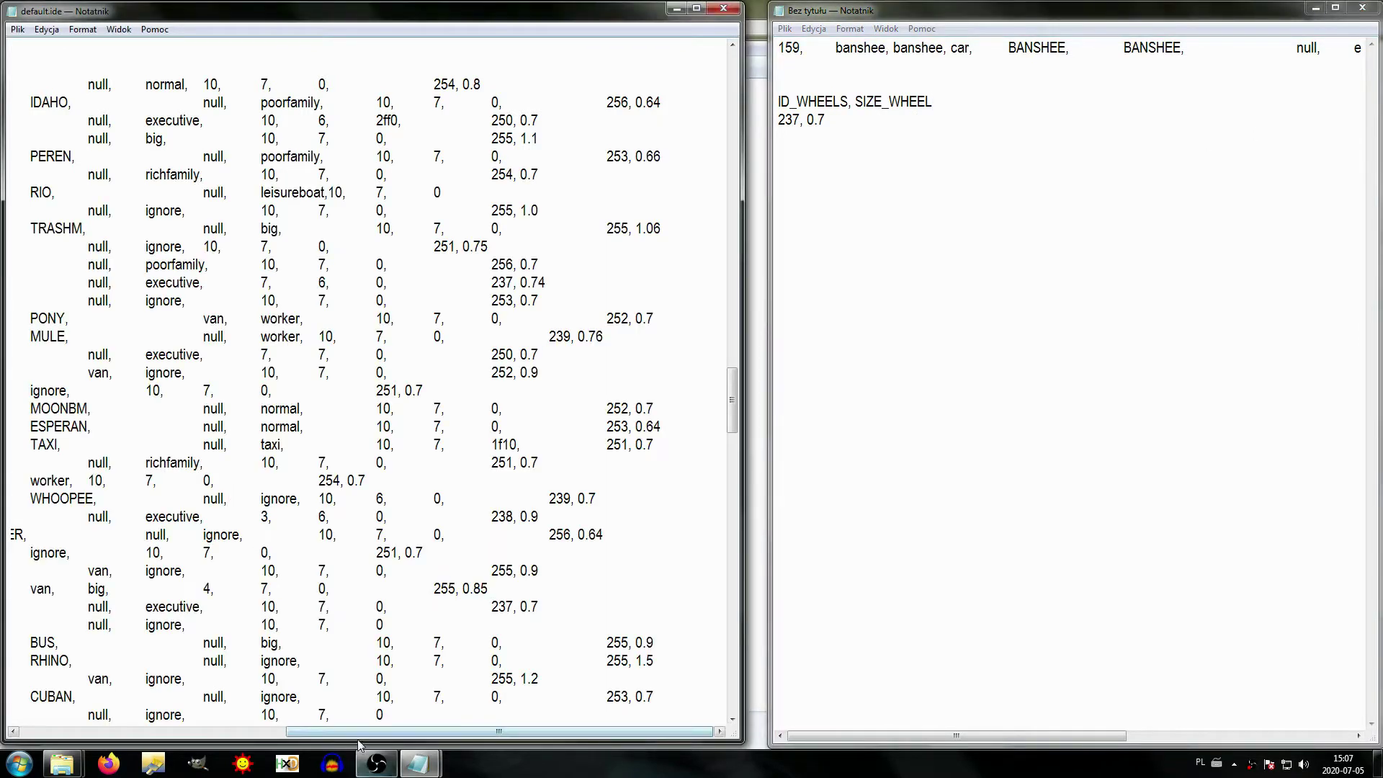
left_click_drag(349, 731, 69, 733)
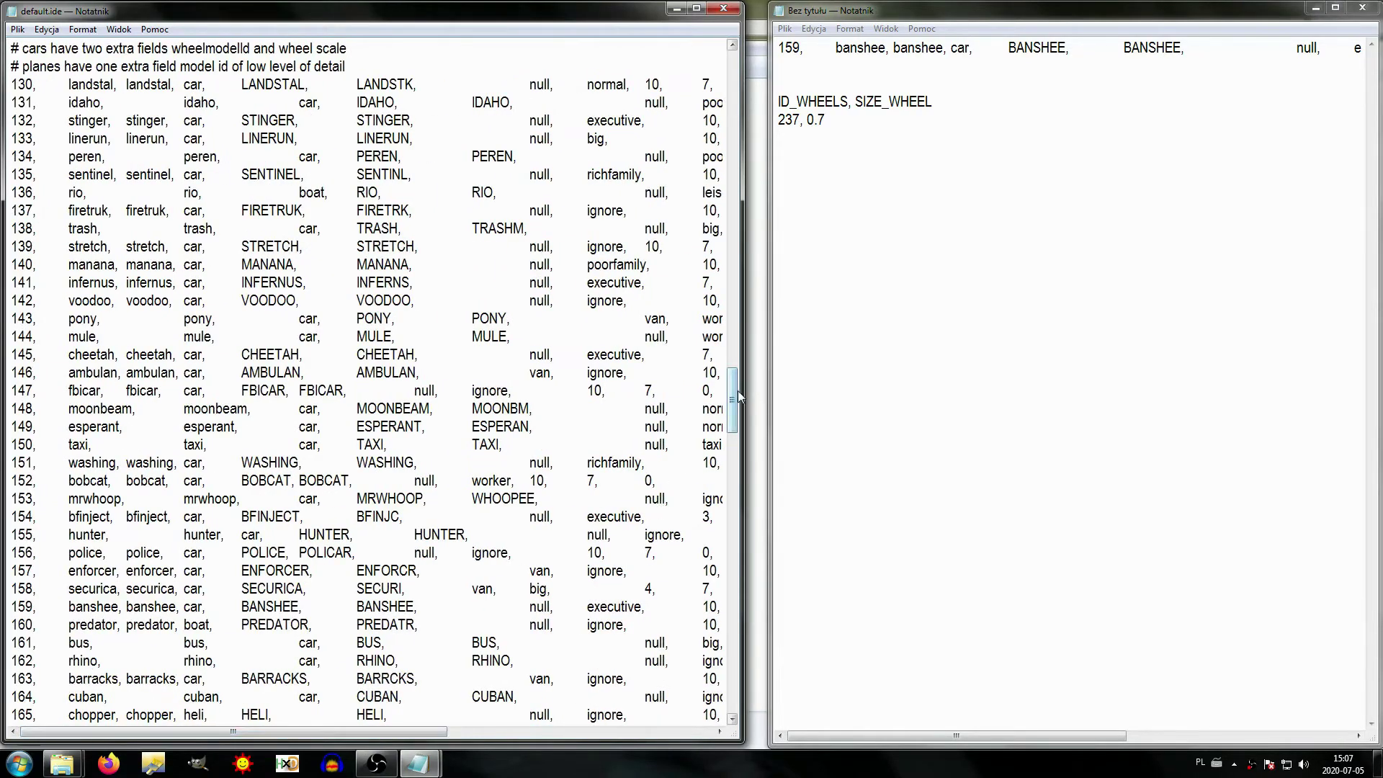
left_click_drag(737, 390, 717, 586)
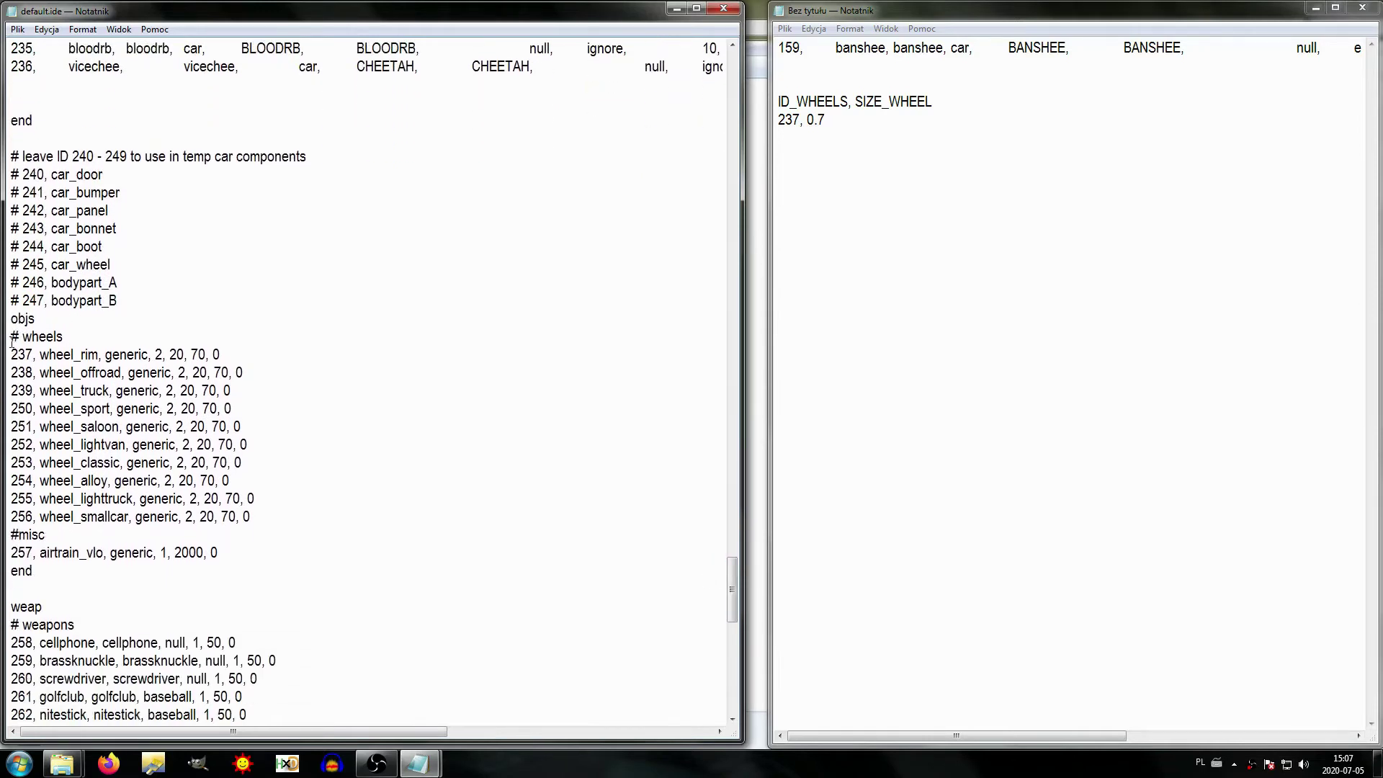
Step: Copy the # wheels block, 237 wheel_rim through wheel_smallcar, into the untitled note
key("shift+Down")
key("shift+Down")
key("shift+Down")
key("shift+Down")
key("shift+Down")
key("shift+Down")
key("shift+Down")
key("shift+Down")
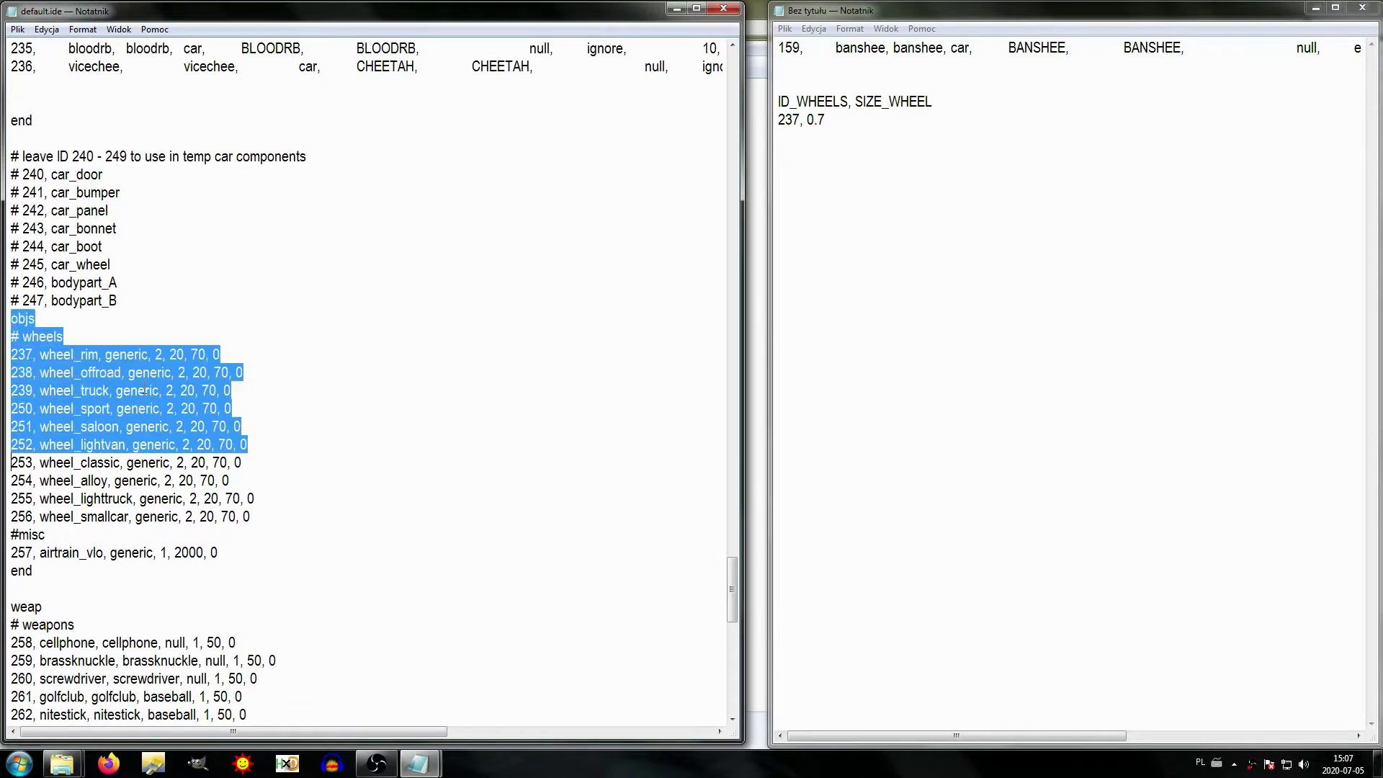
key("Up")
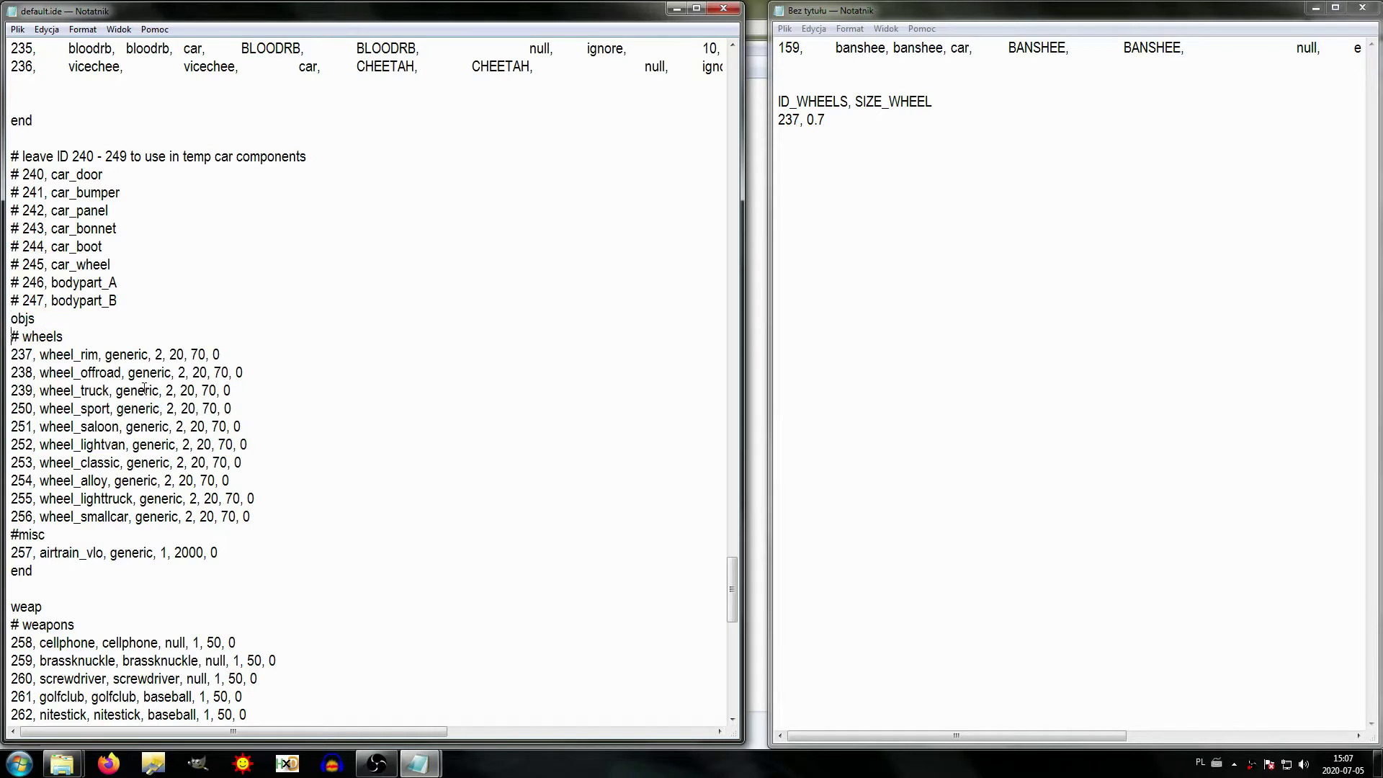
key("shift+Down")
key("shift+Down")
key("shift+Down")
key("shift+Down")
key("shift+Down")
key("shift+Down")
key("shift+Down")
key("shift+Down")
key("shift+Down")
key("shift+Down")
key("shift+Down")
key("ctrl+c")
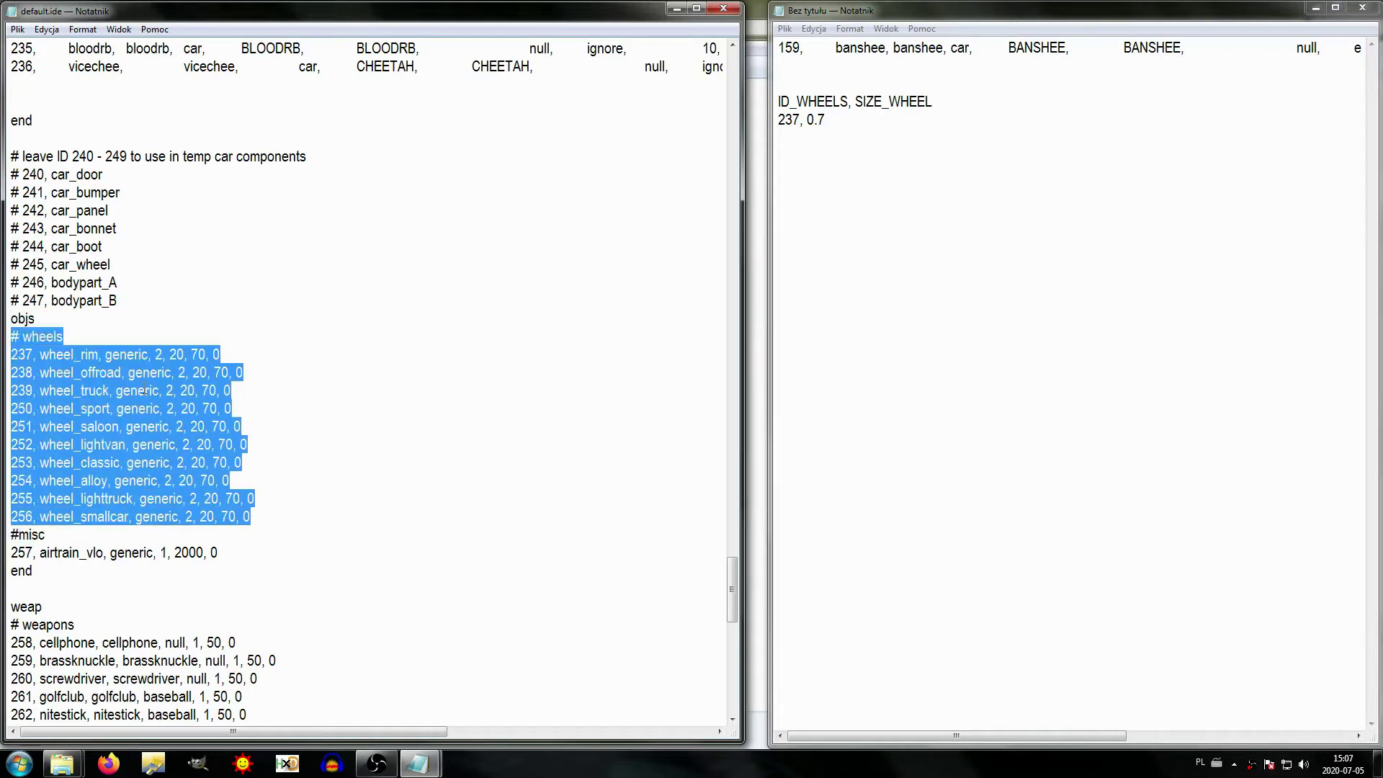
left_click(912, 190)
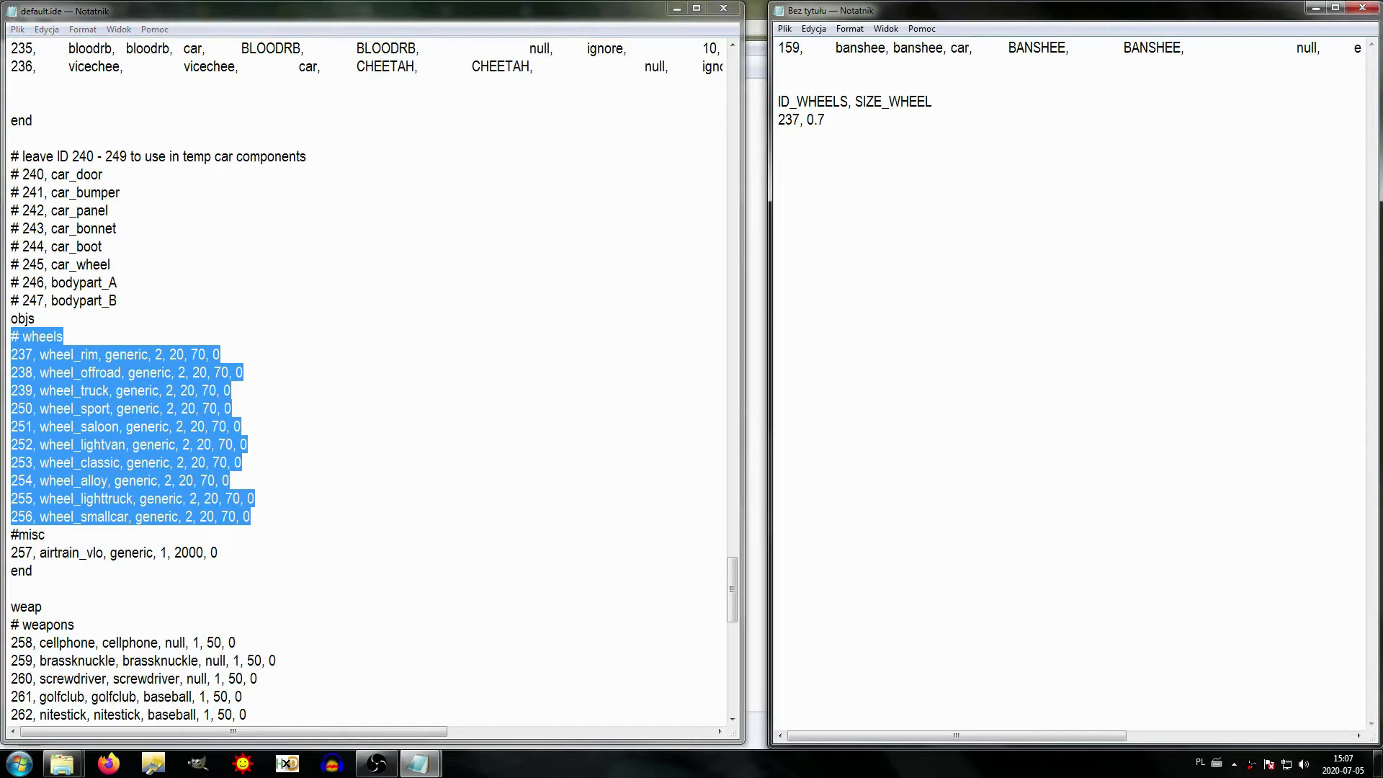
key("Return")
key("Return")
key("ctrl+v")
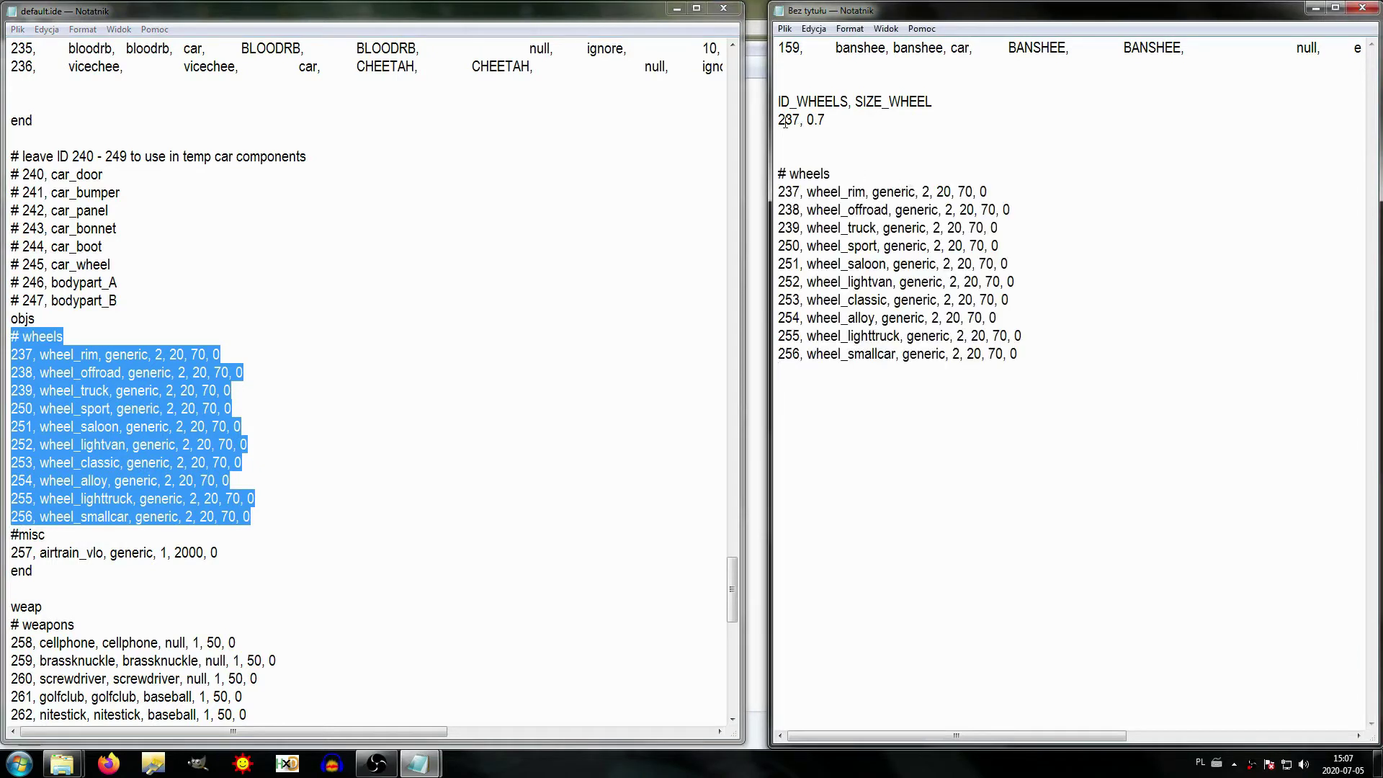
Step: Highlight ID 237, the '237, wheel_rim' line and size 0.7 to match them
left_click_drag(777, 120, 795, 121)
left_click(800, 147)
left_click_drag(777, 193, 989, 192)
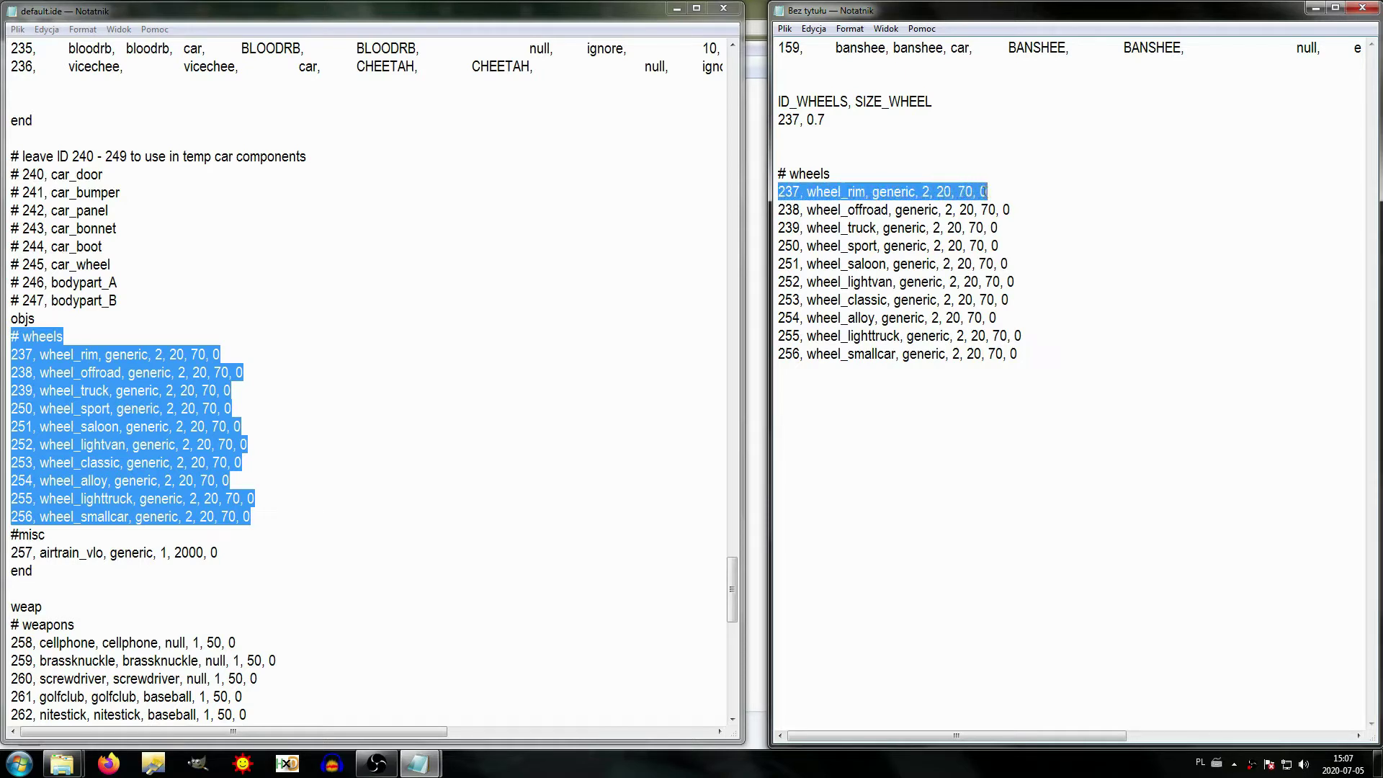
left_click(903, 157)
left_click_drag(807, 119, 932, 106)
key("Down")
left_click(920, 127)
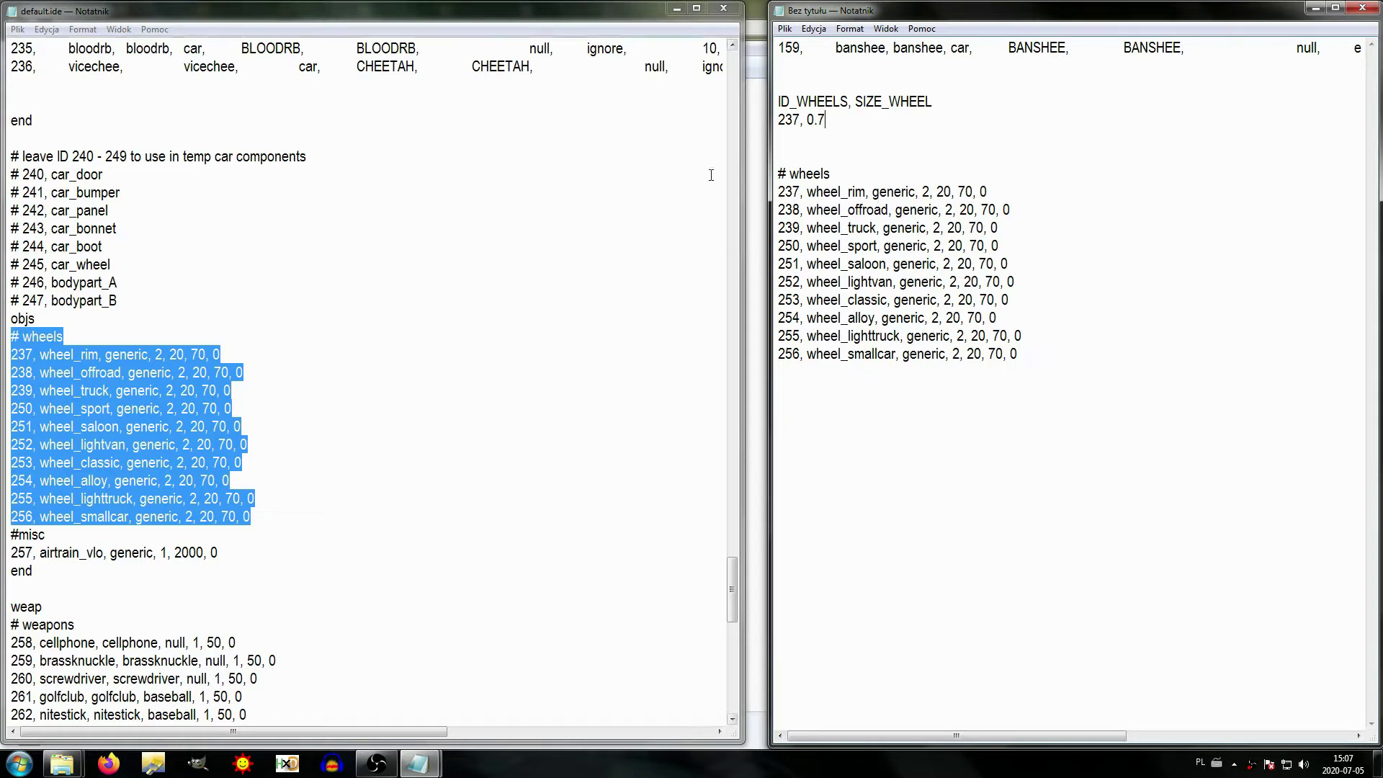
Step: Add a new folder named 'MODEL FROM GTA SA' beside the Banshee files
left_click(758, 128)
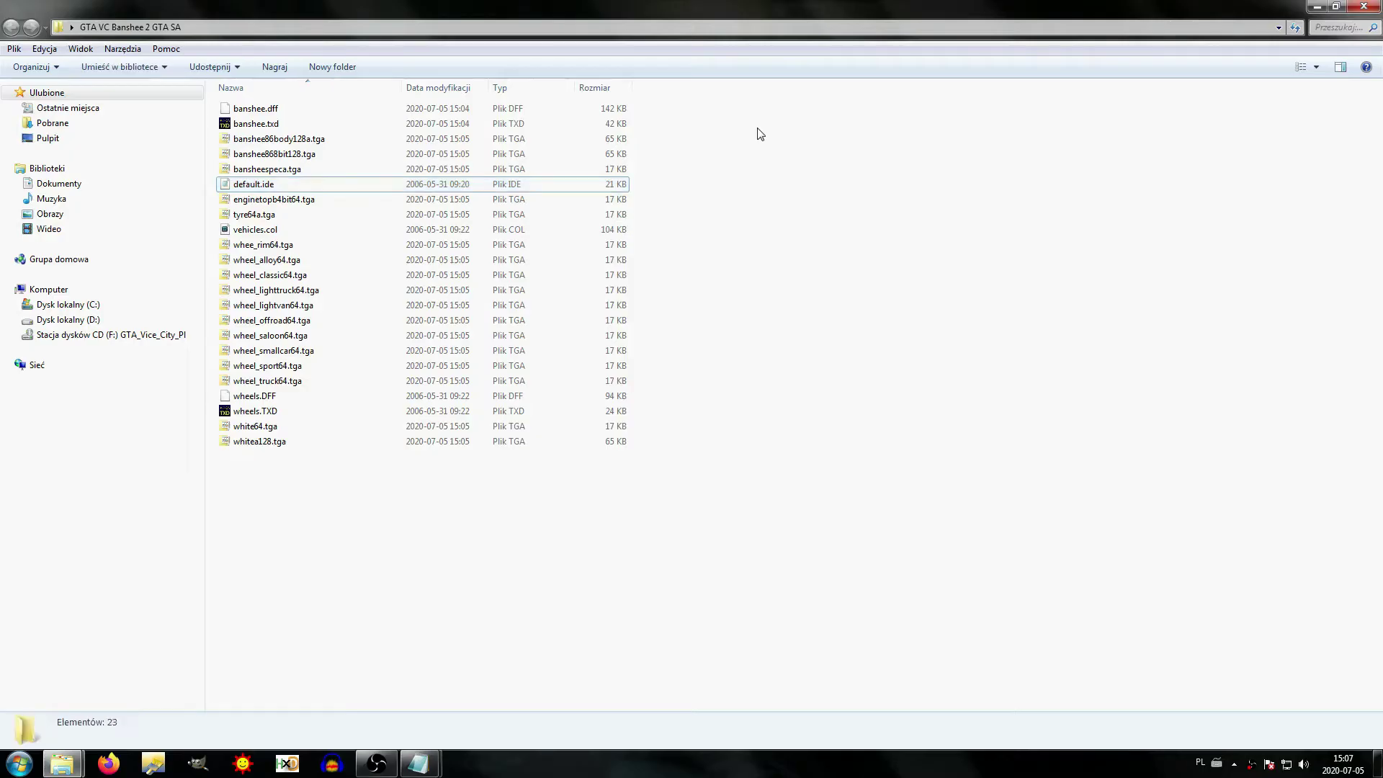
right_click(475, 352)
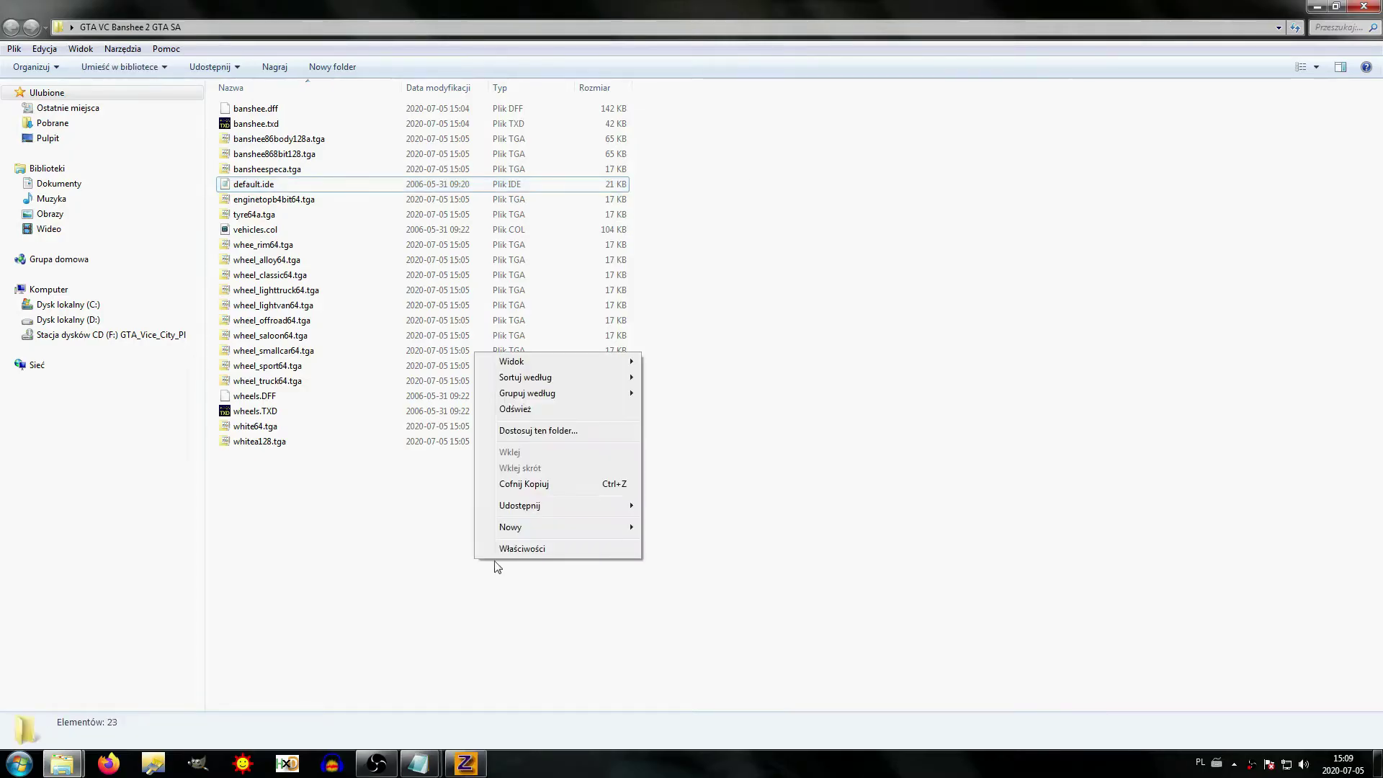
mouse_move(528, 528)
left_click(648, 532)
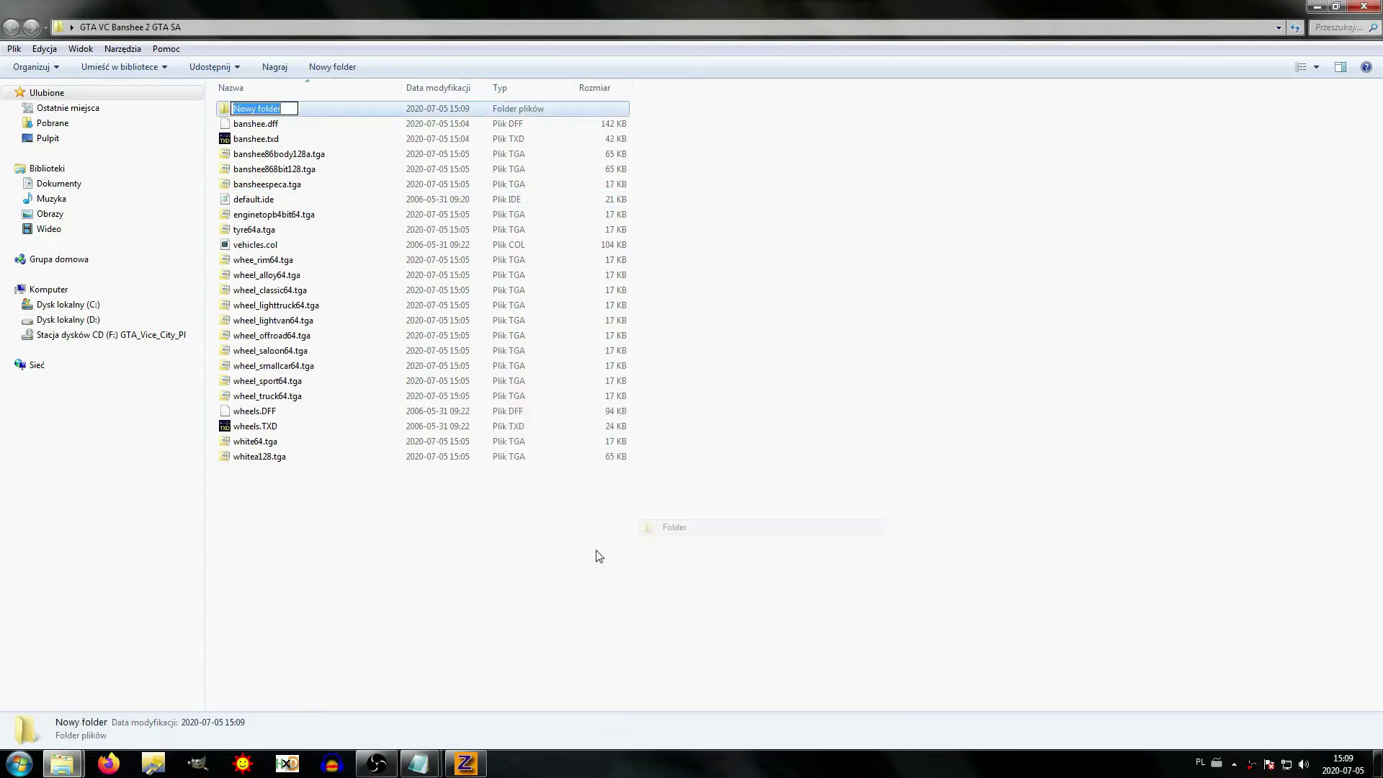
type("MO")
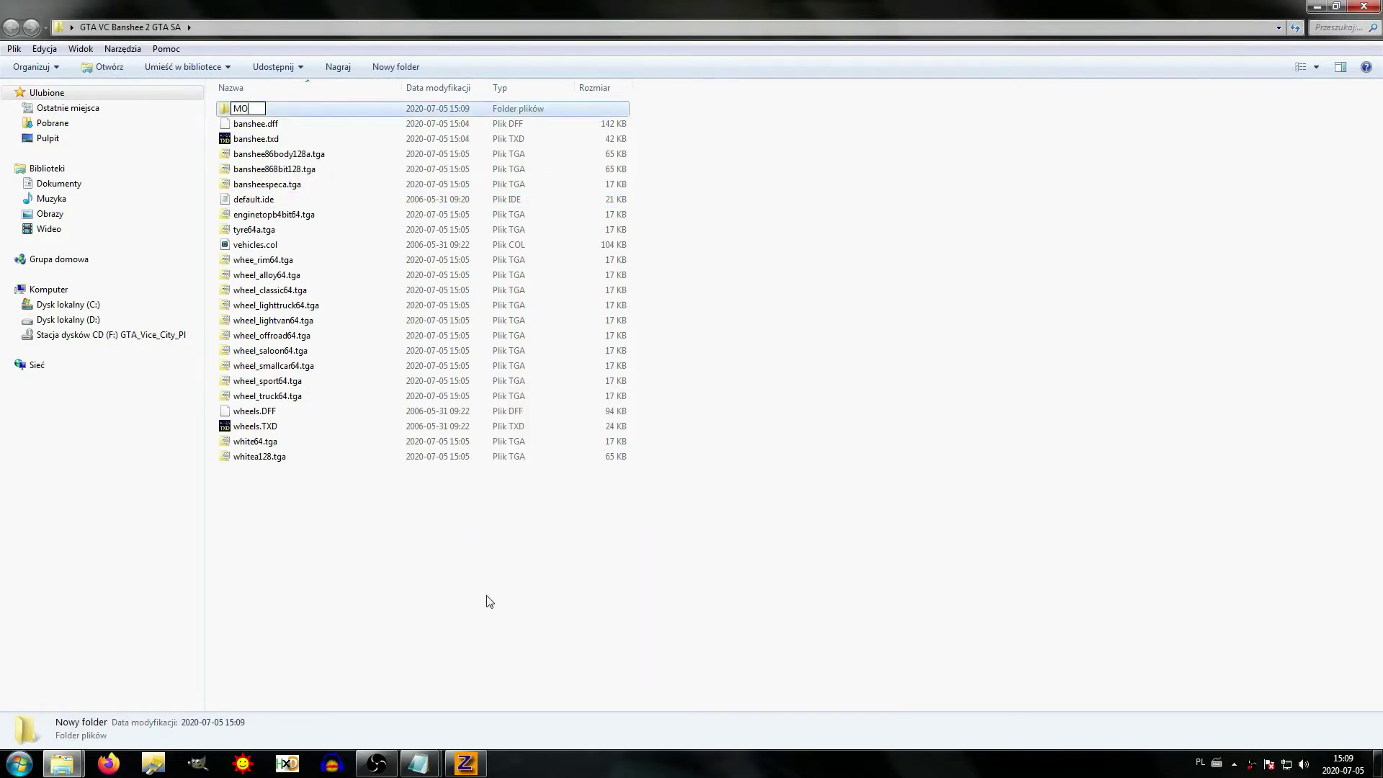
type("DEL FROM GTA SA")
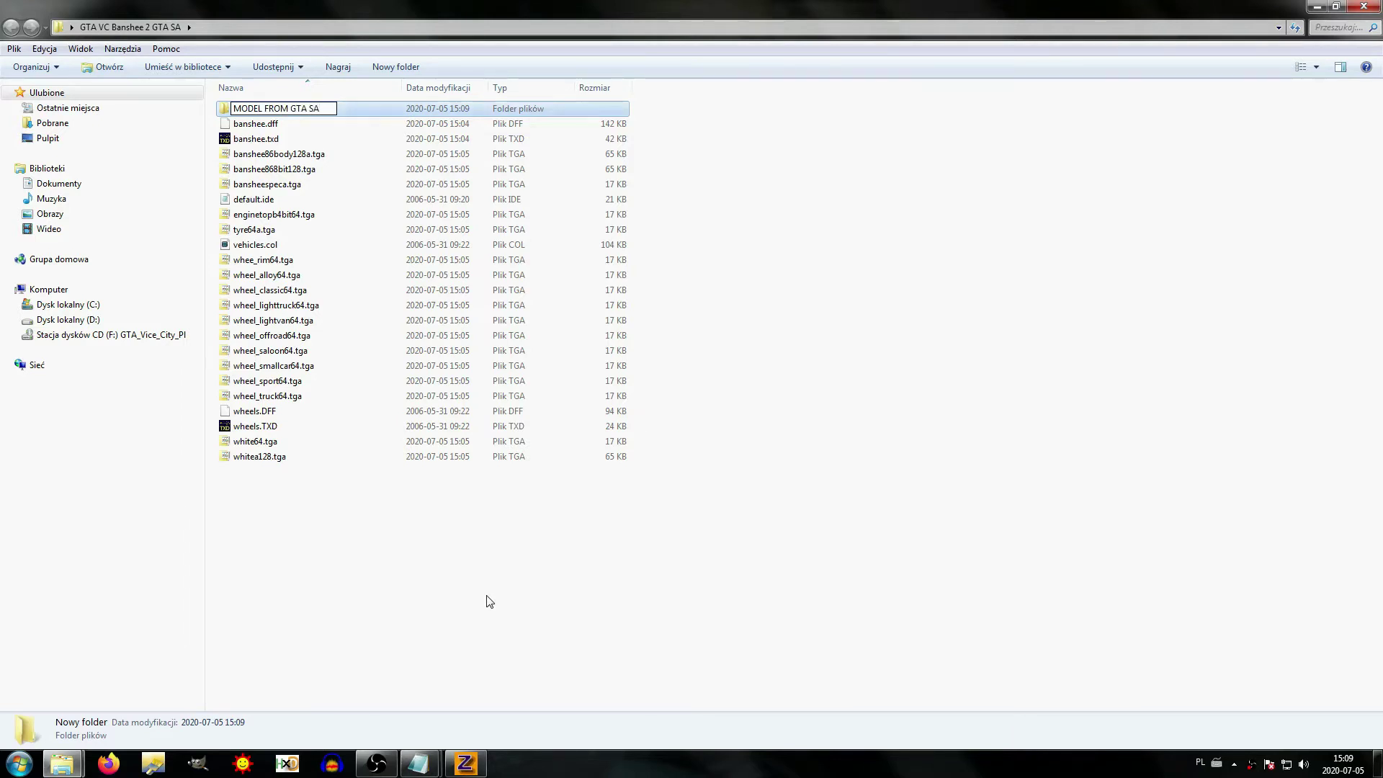
left_click(490, 601)
Step: Go to the GTA San Andreas models folder and select gta3.img
mouse_move(61, 770)
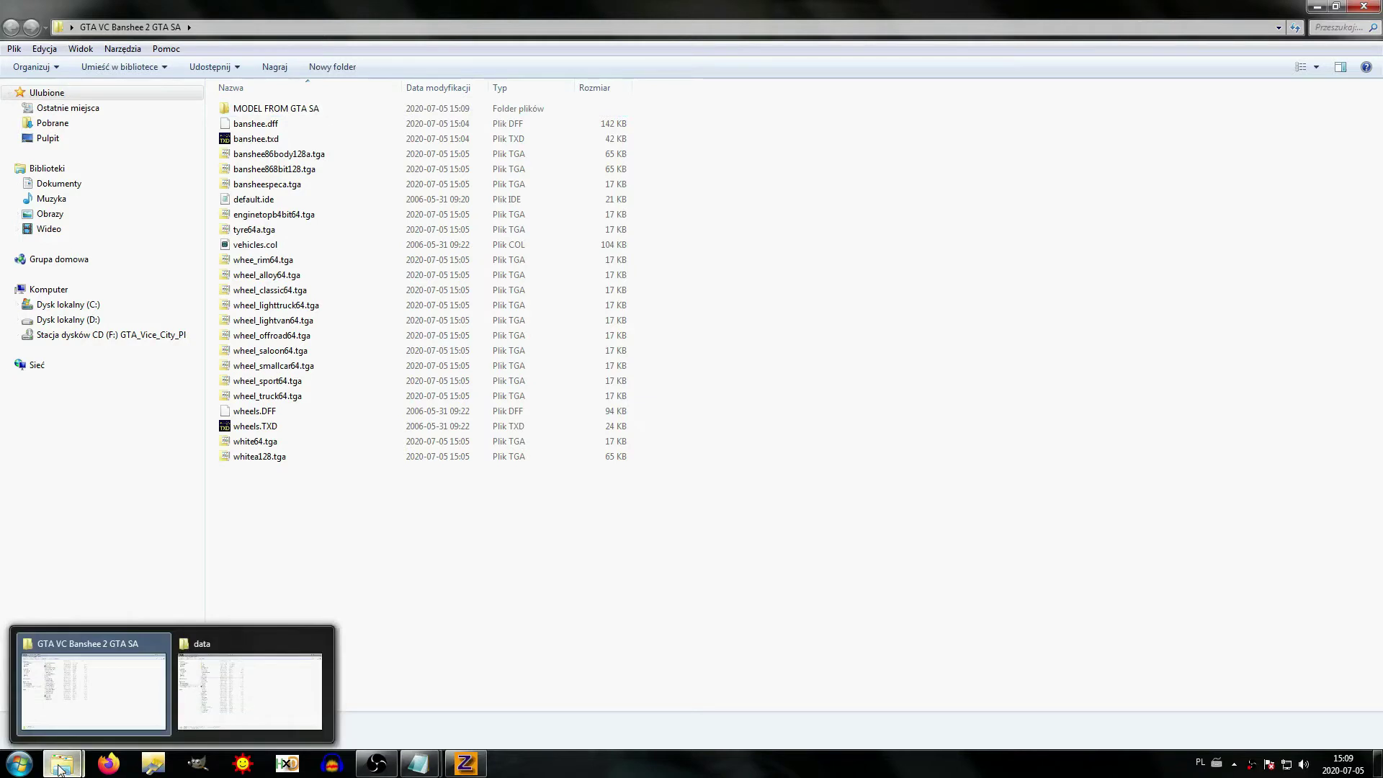
left_click(250, 688)
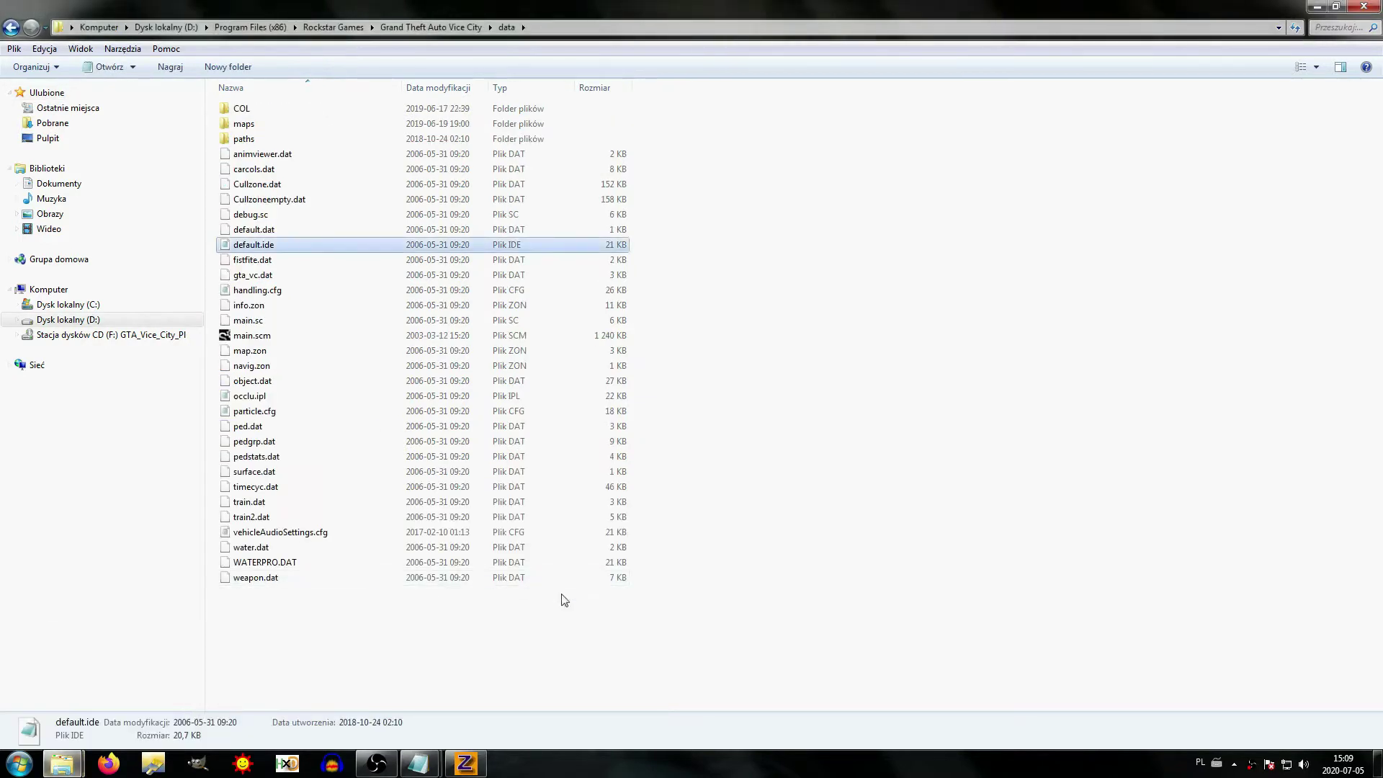
left_click(685, 631)
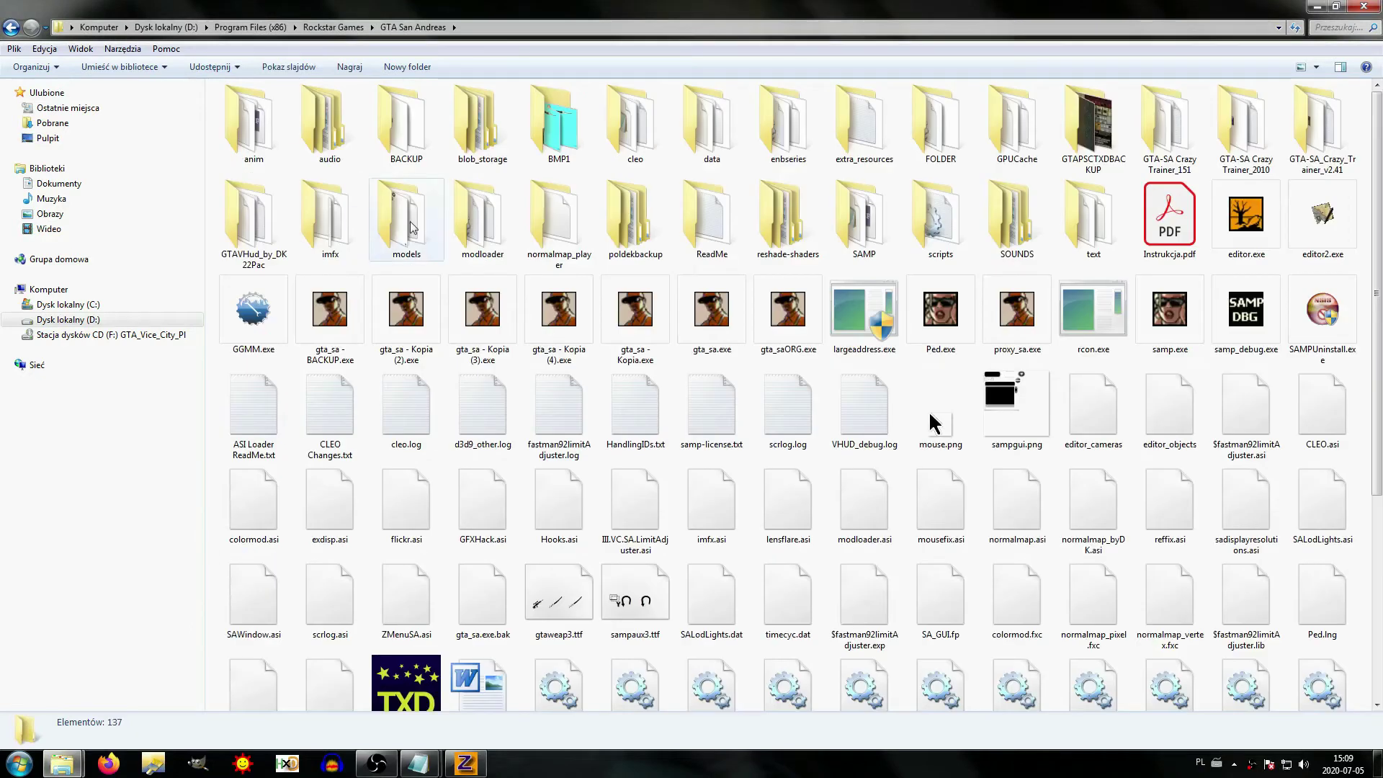
double_click(407, 219)
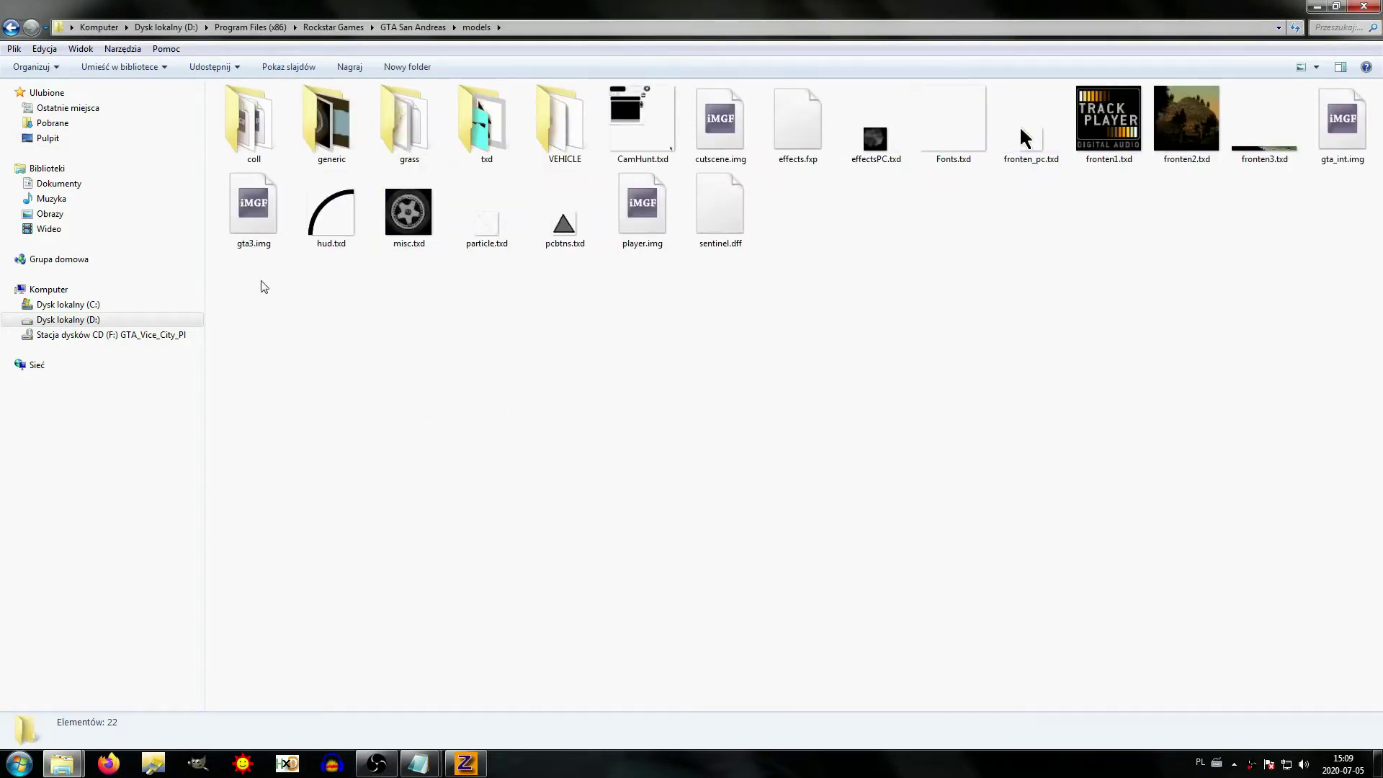
left_click(254, 216)
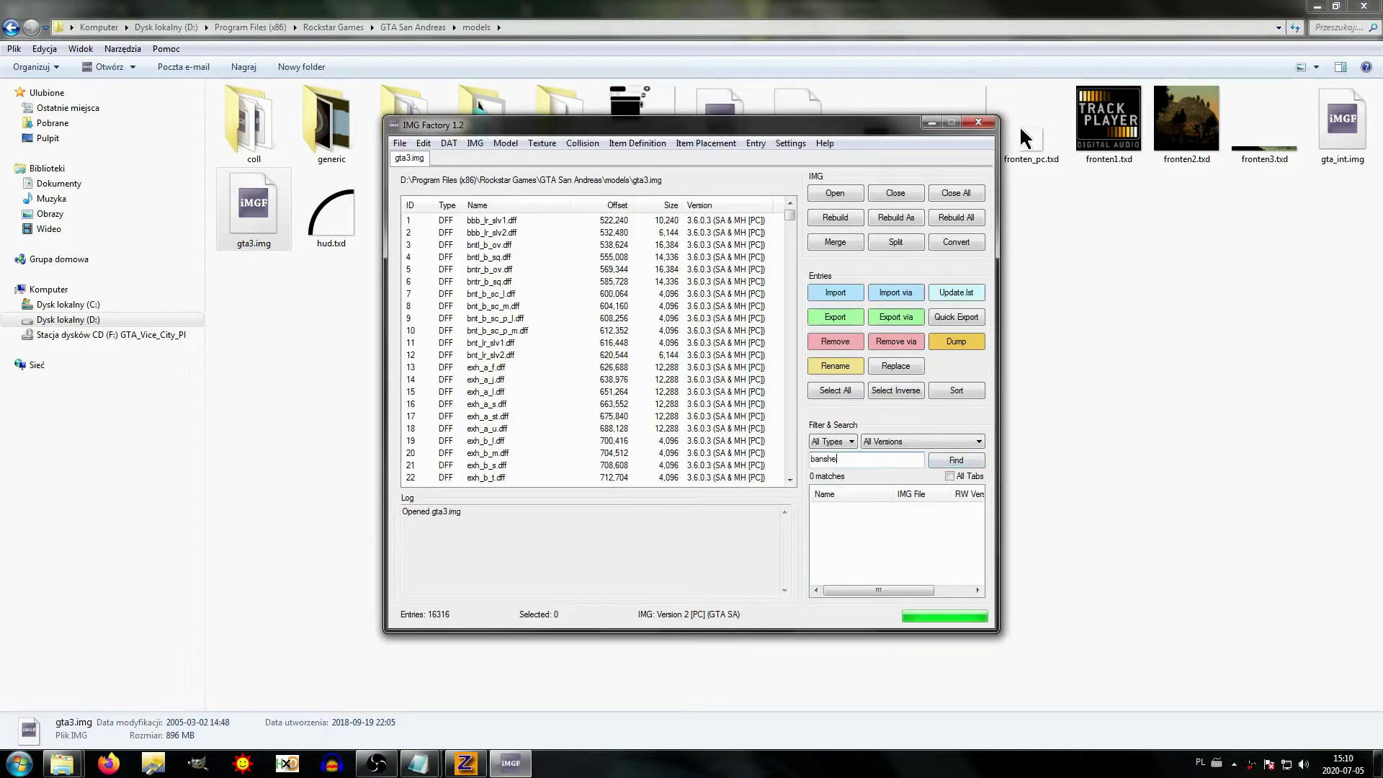
Step: Find the banshee entries and export banshee.dff and banshee.txd into the models folder
key("Return")
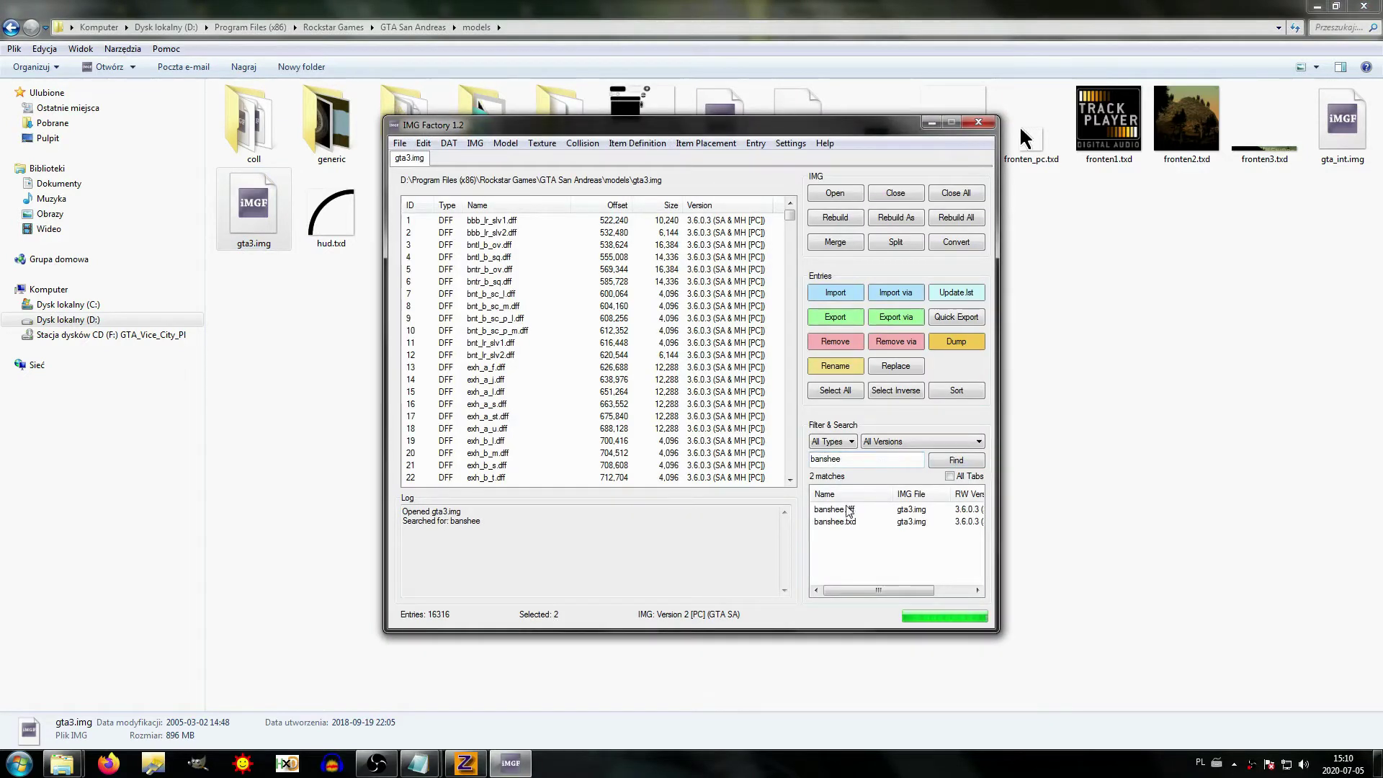
left_click(847, 507)
left_click_drag(479, 222, 1091, 508)
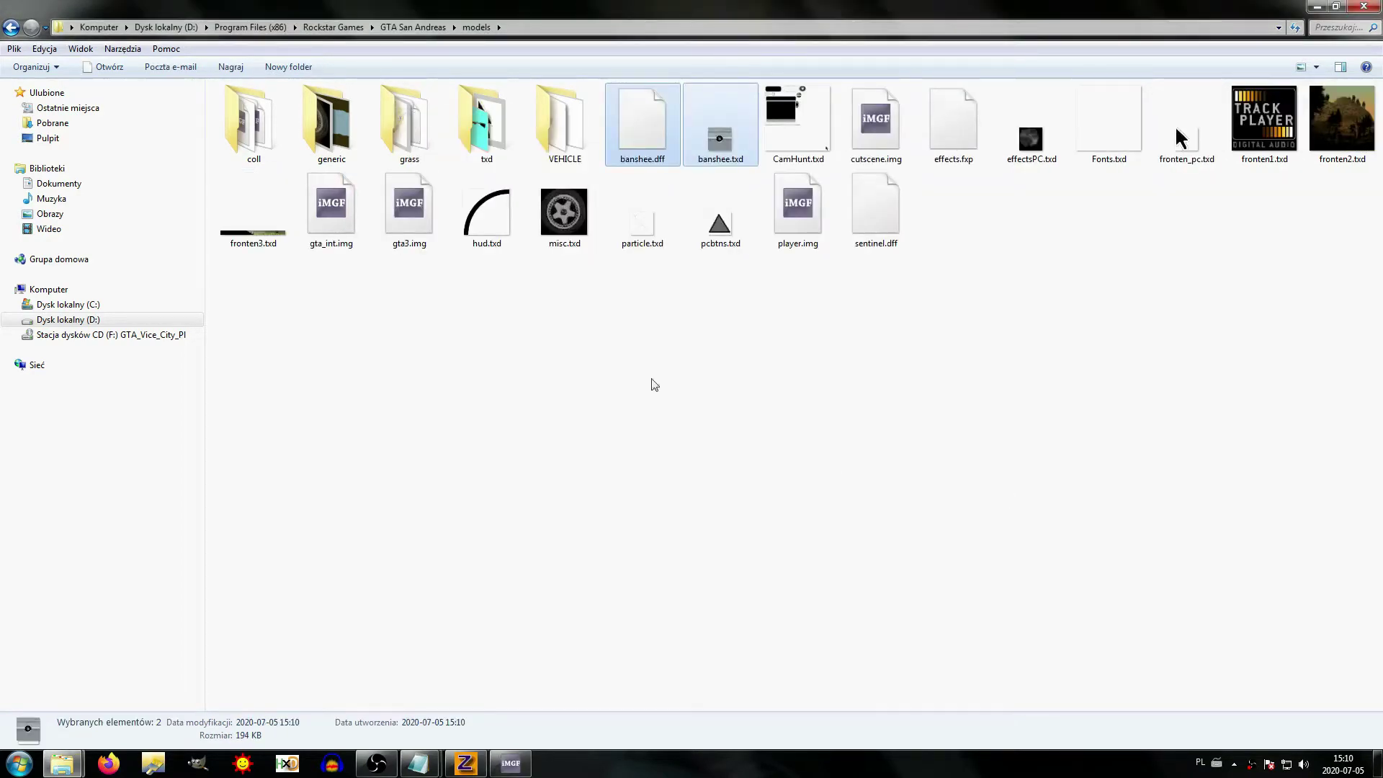
Step: Move banshee.dff and banshee.txd into the MODEL FROM GTA SA folder
right_click(642, 151)
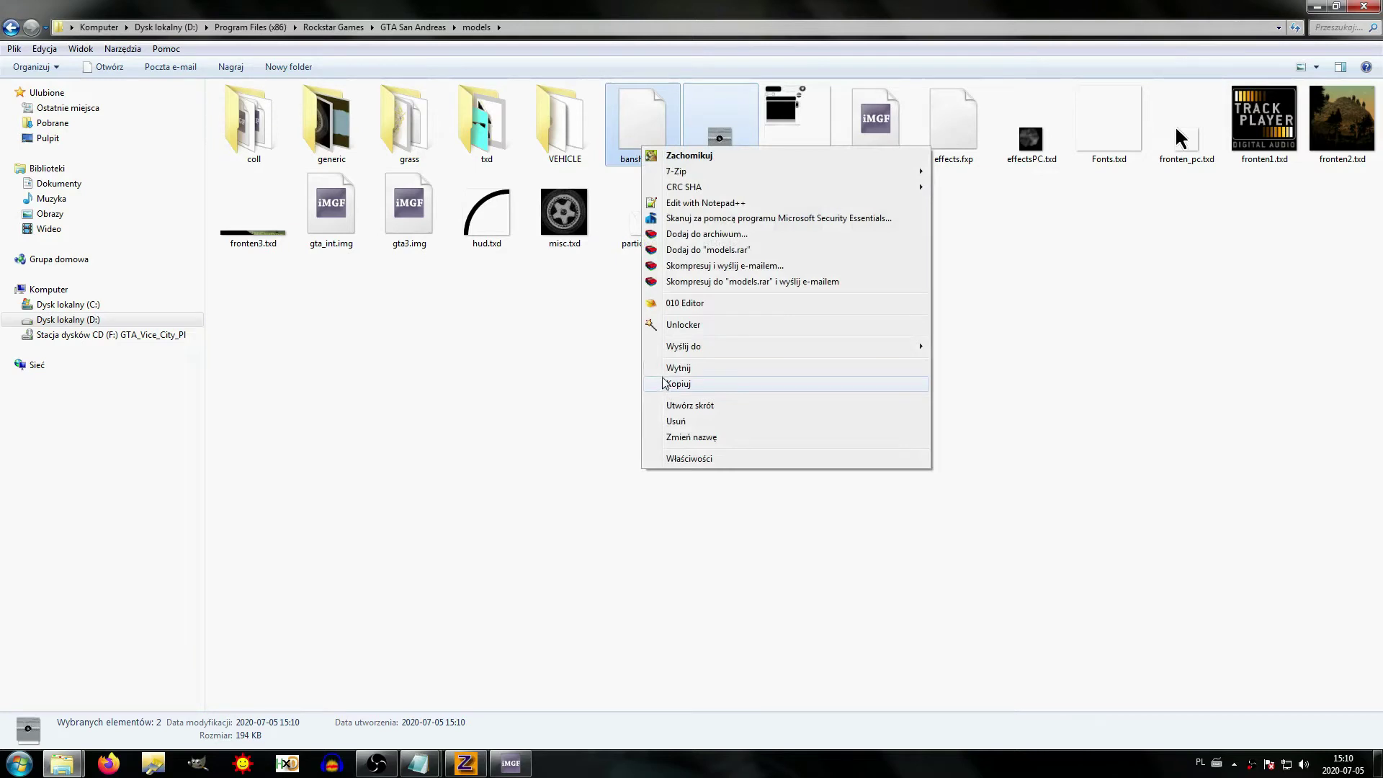
left_click(670, 368)
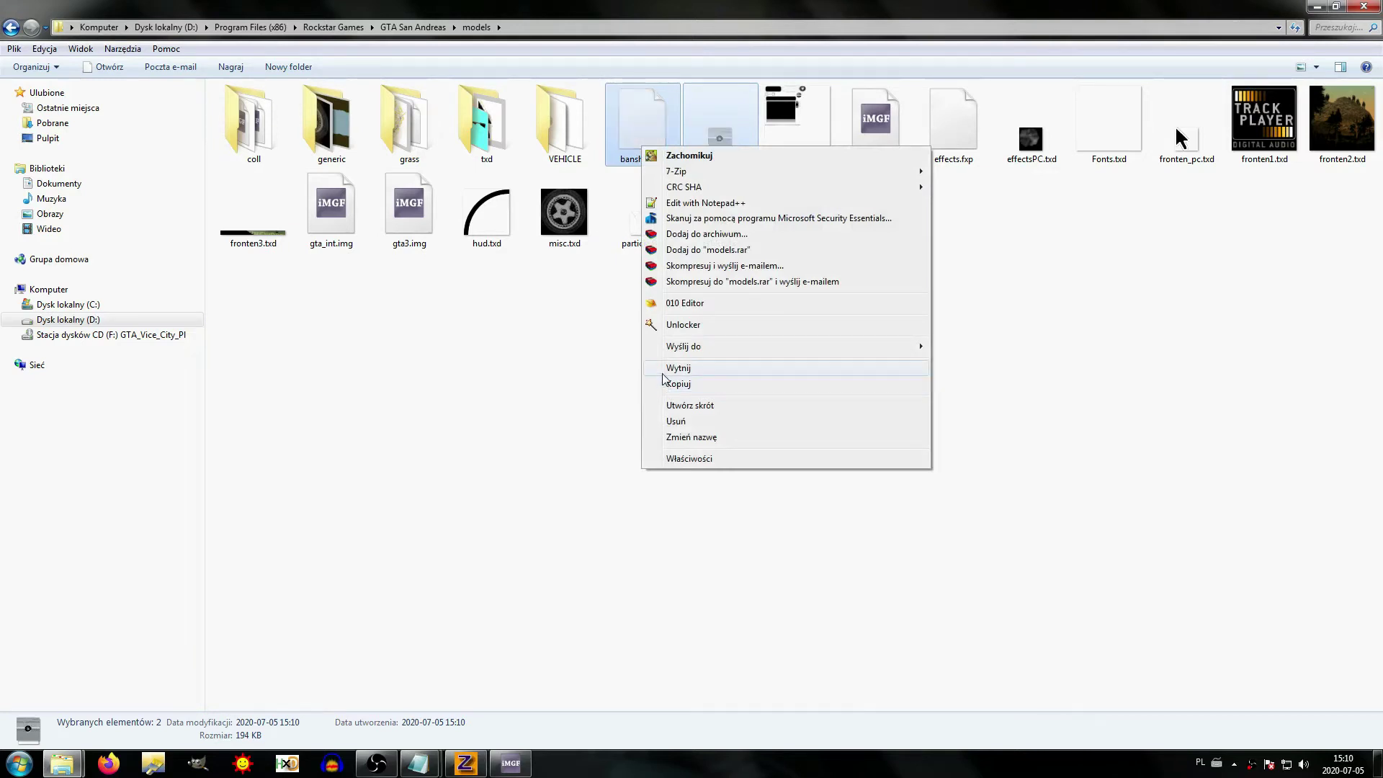
left_click(54, 760)
left_click(104, 688)
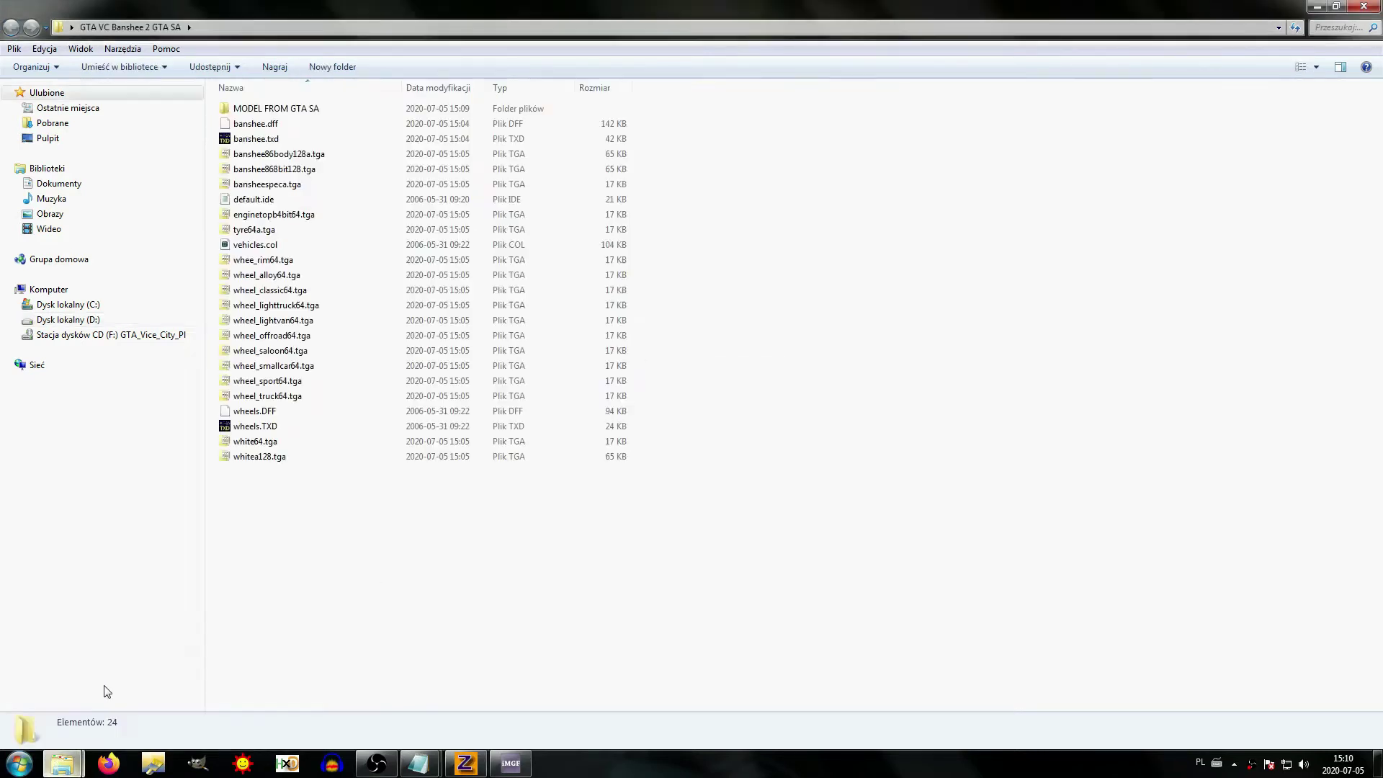
right_click(266, 114)
left_click(338, 571)
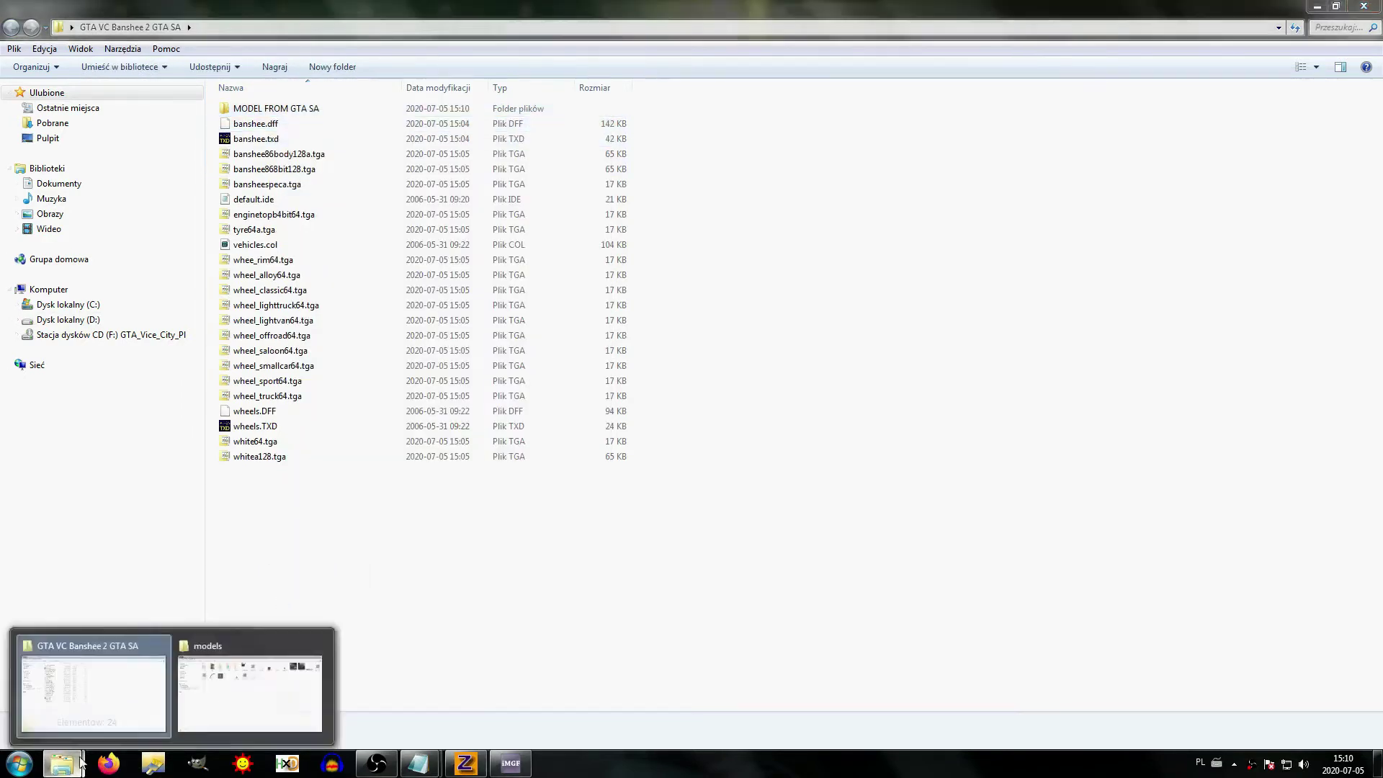
Step: Copy vehicle.txd from models\generic into the MODEL FROM GTA SA folder
left_click(251, 681)
double_click(346, 153)
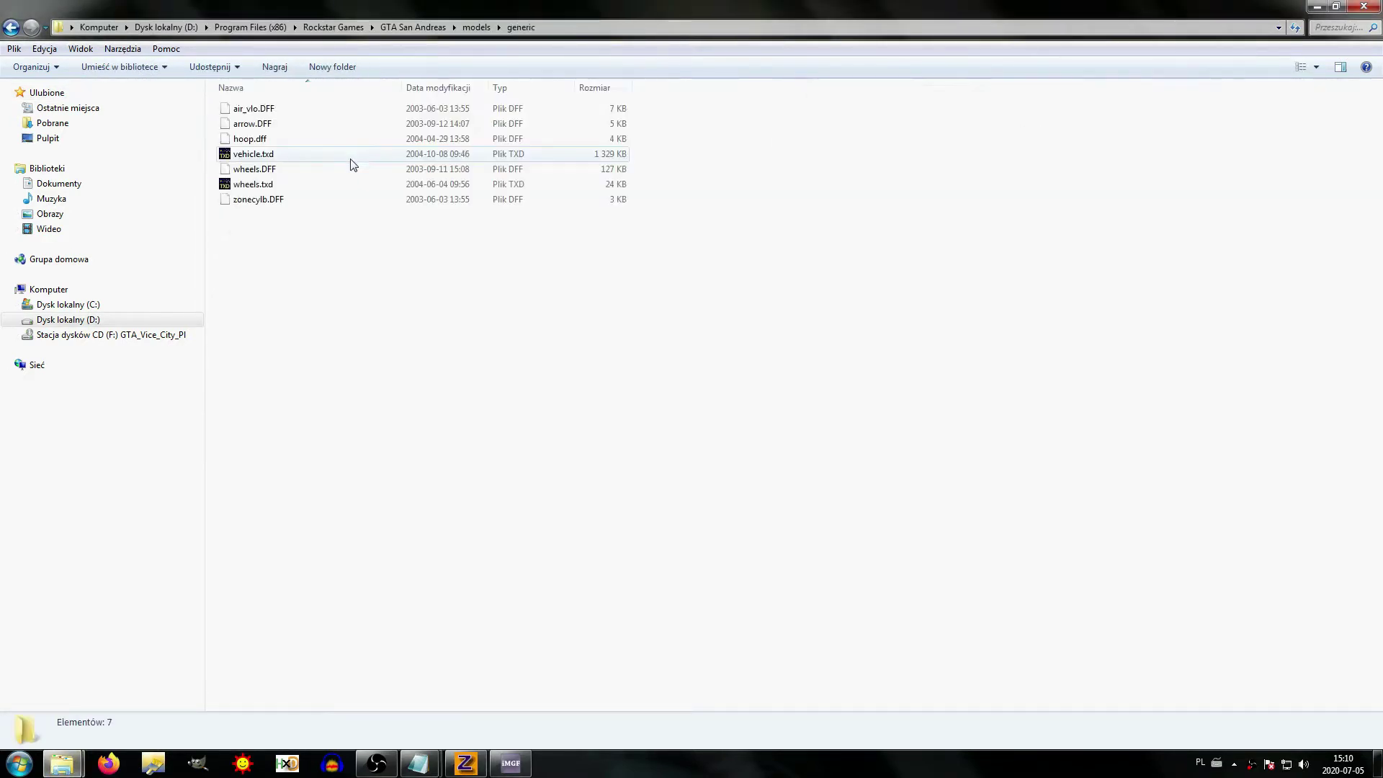
right_click(257, 157)
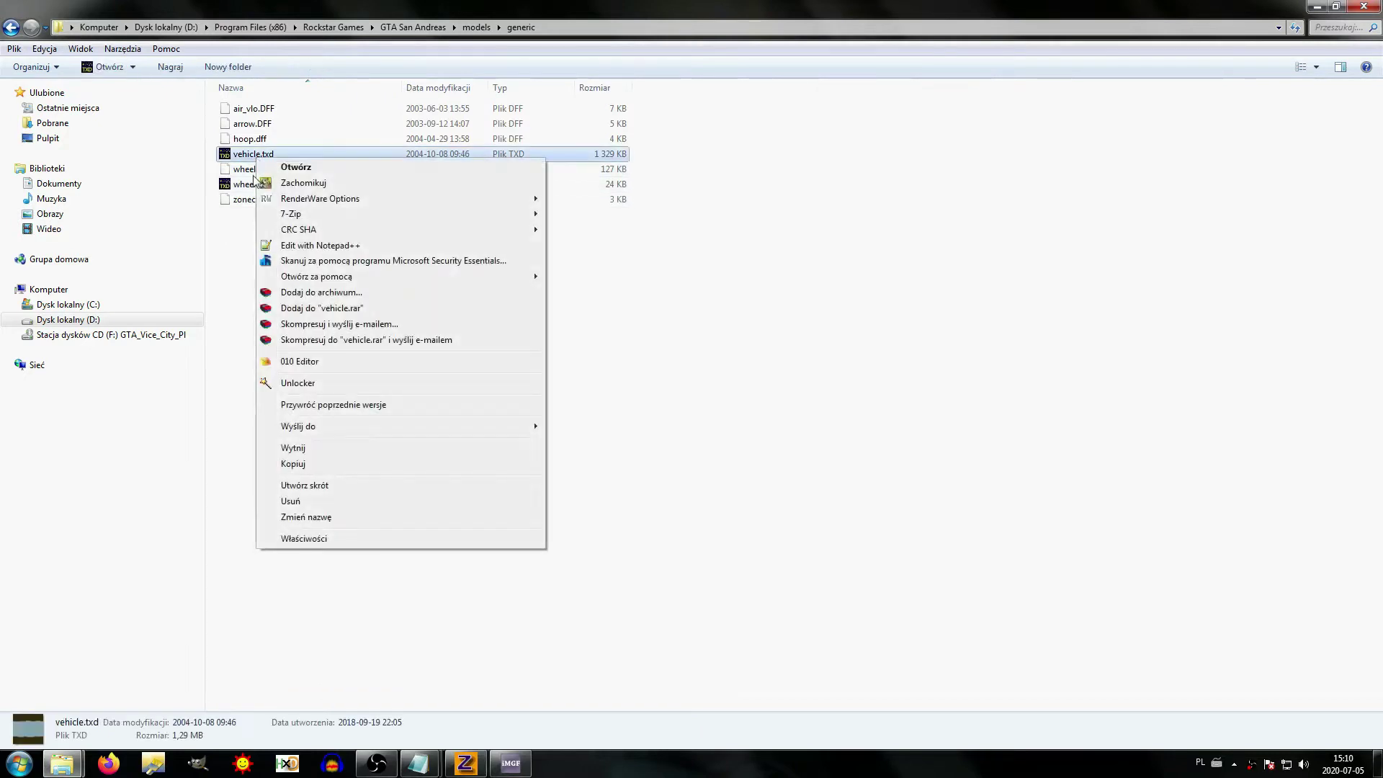
left_click(278, 465)
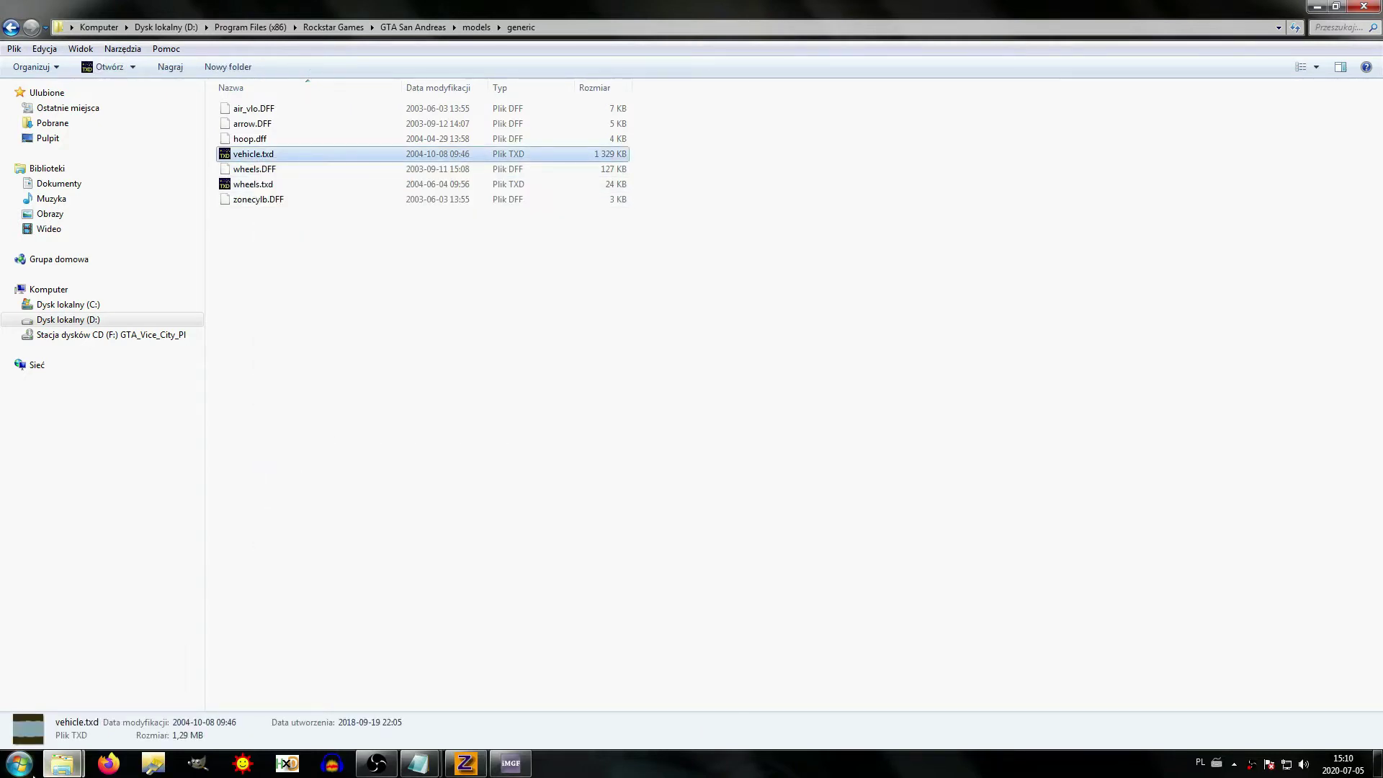
left_click(62, 763)
left_click(101, 717)
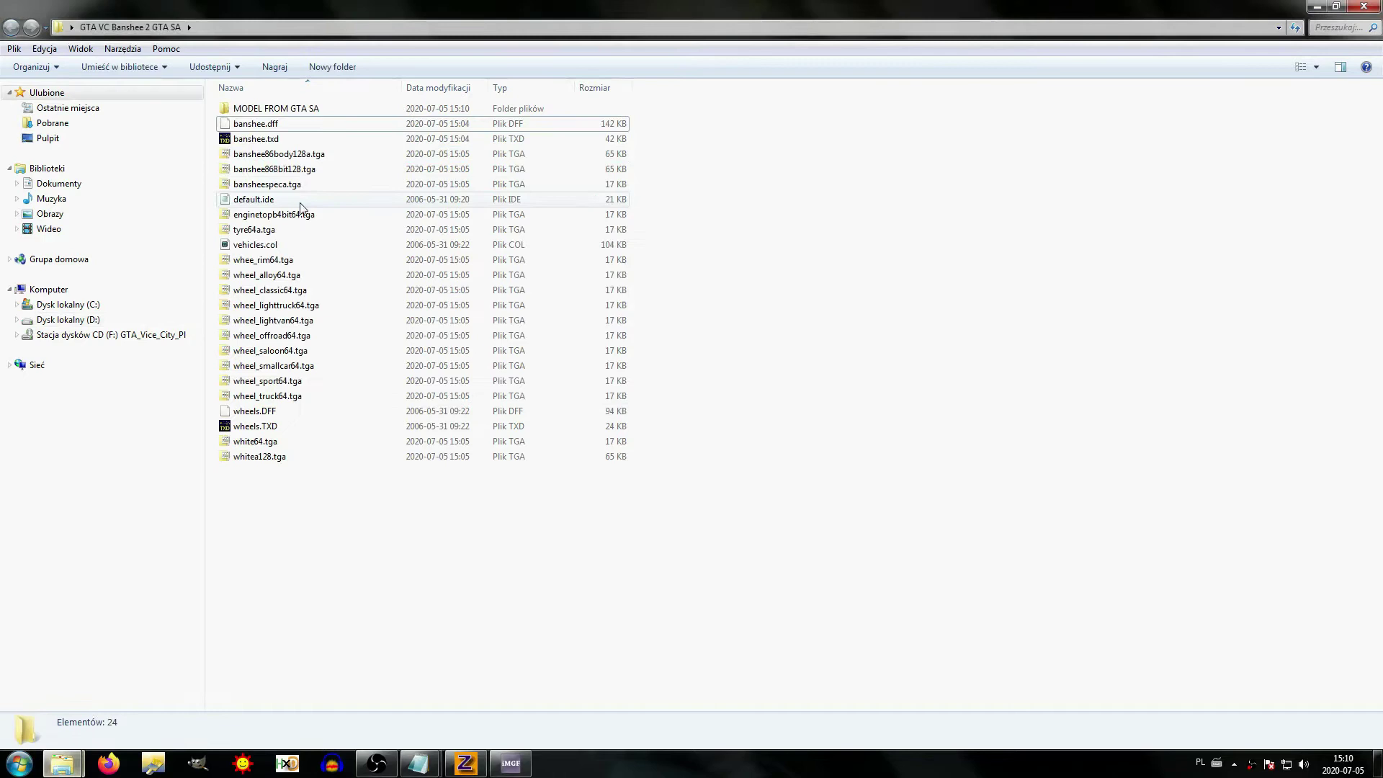
double_click(271, 108)
right_click(311, 263)
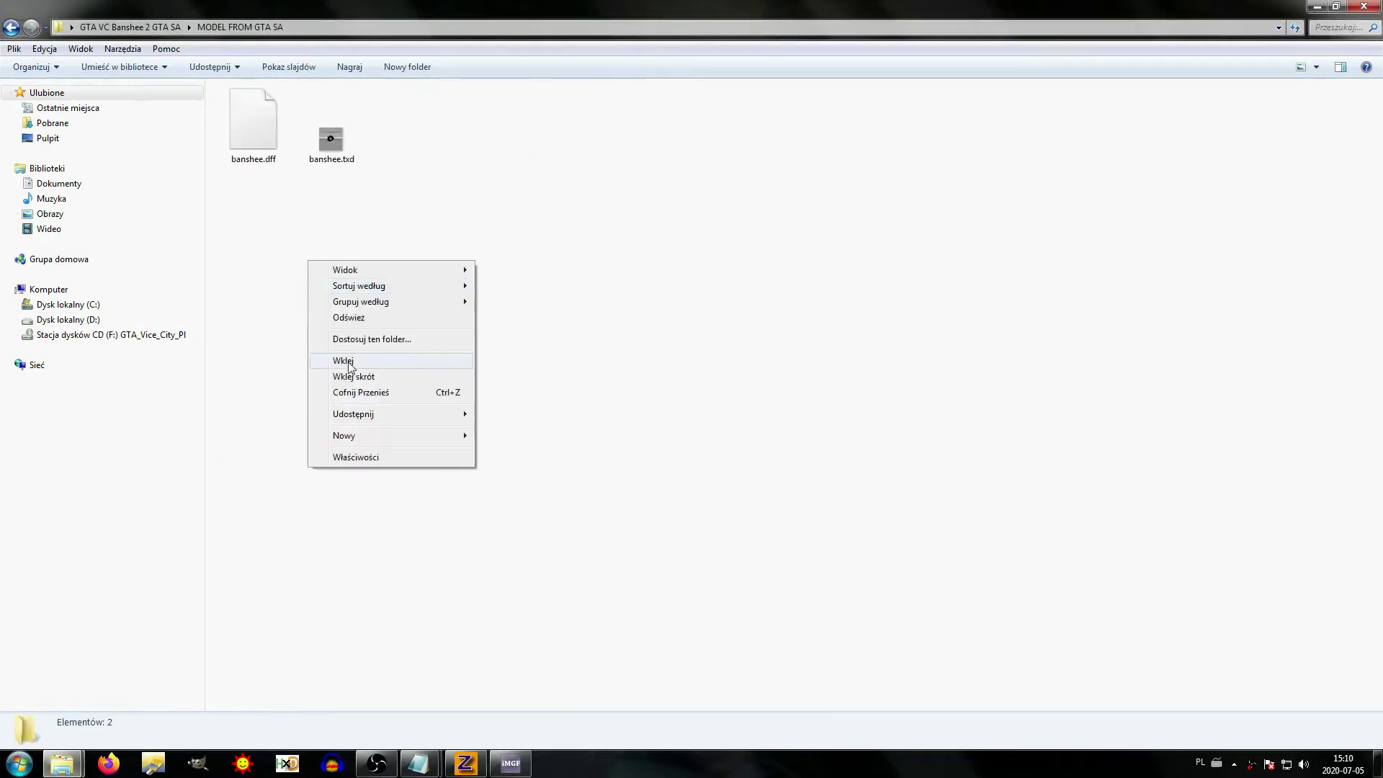
left_click(346, 359)
Step: Extract banshee.txd's textures as TGA images into the current folder
right_click(338, 147)
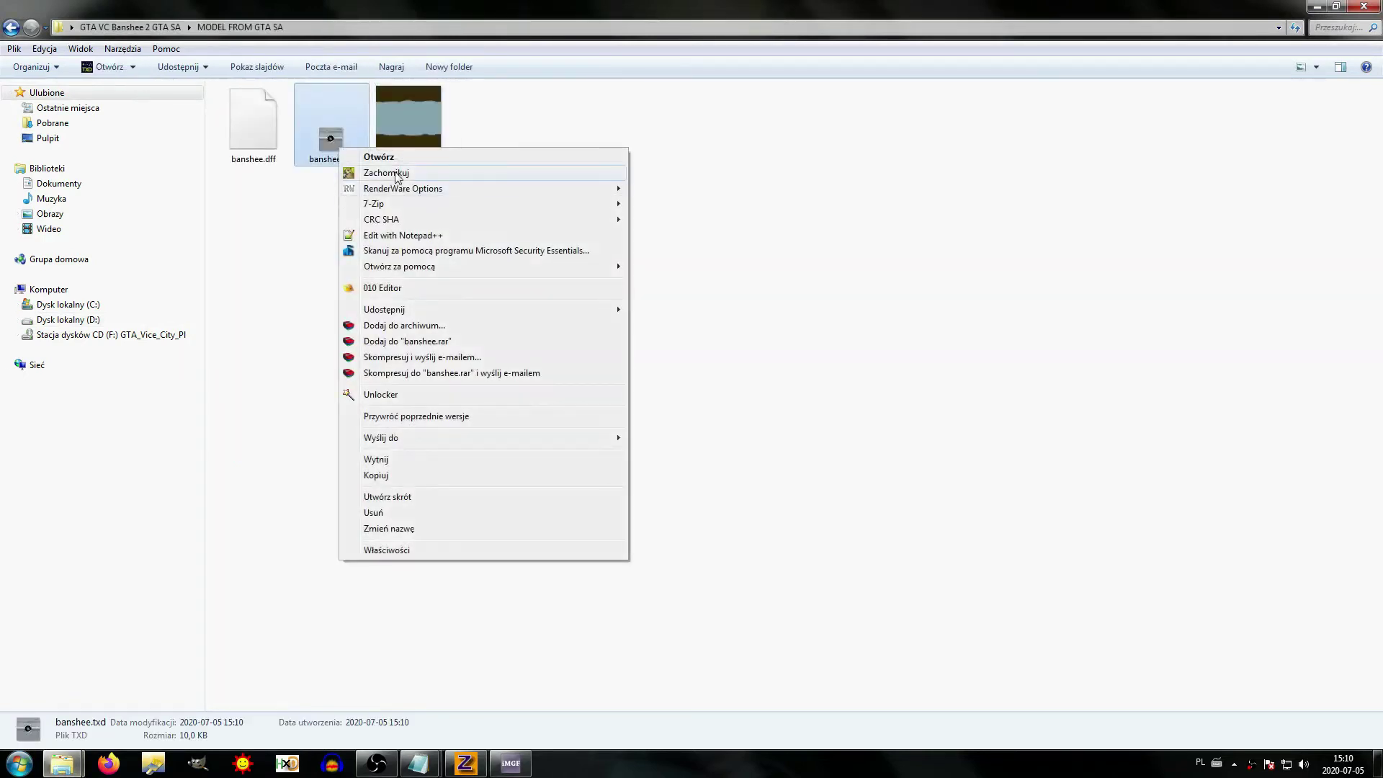
mouse_move(421, 188)
mouse_move(659, 187)
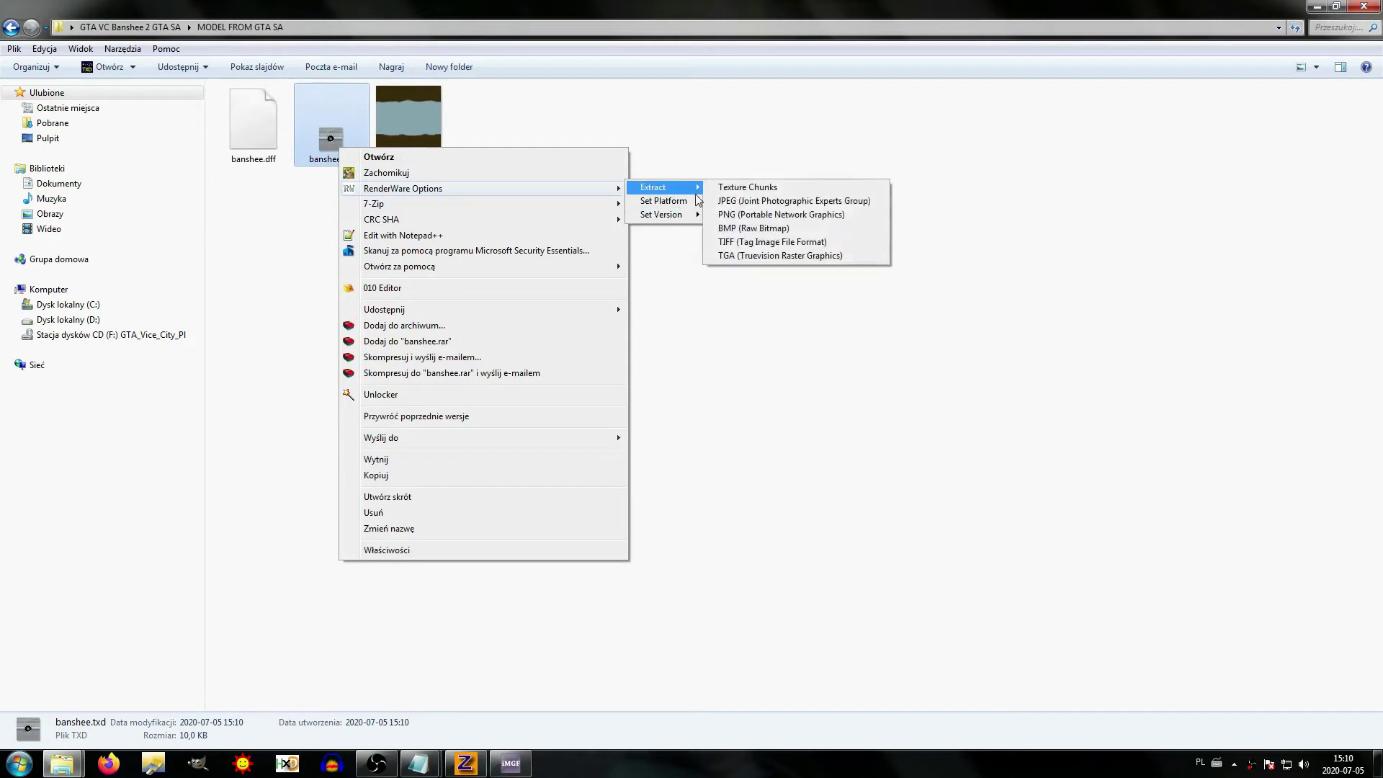
left_click(745, 257)
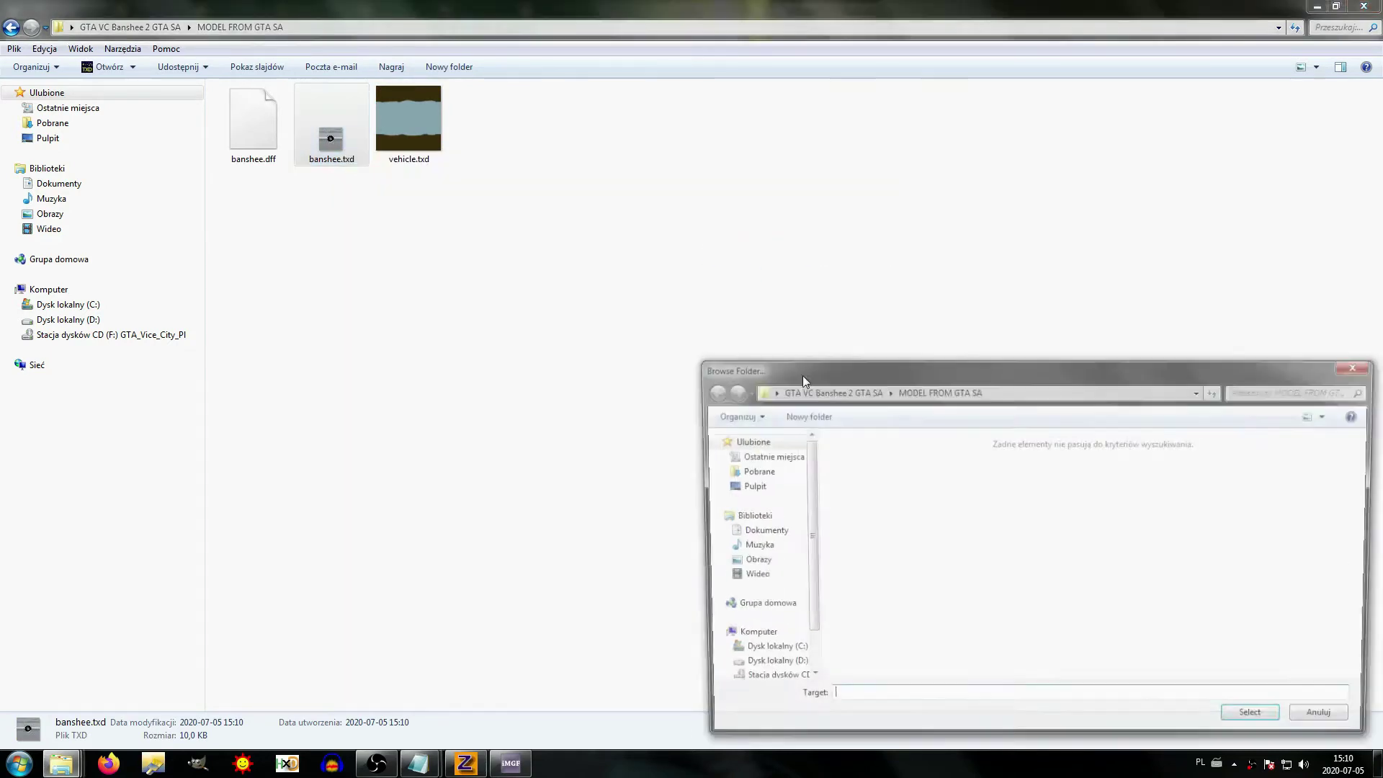
left_click(1254, 729)
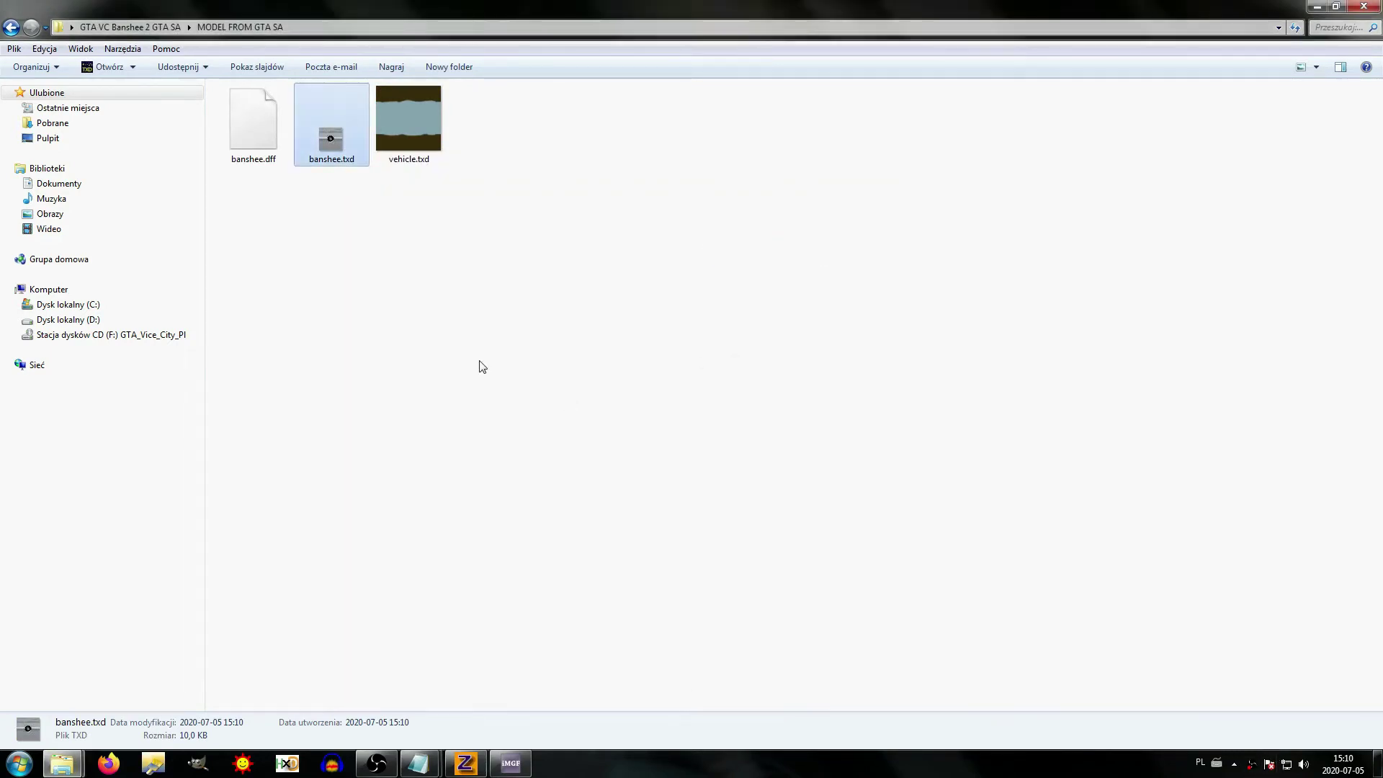
Step: Extract vehicle.txd's textures as images into the same folder
right_click(620, 131)
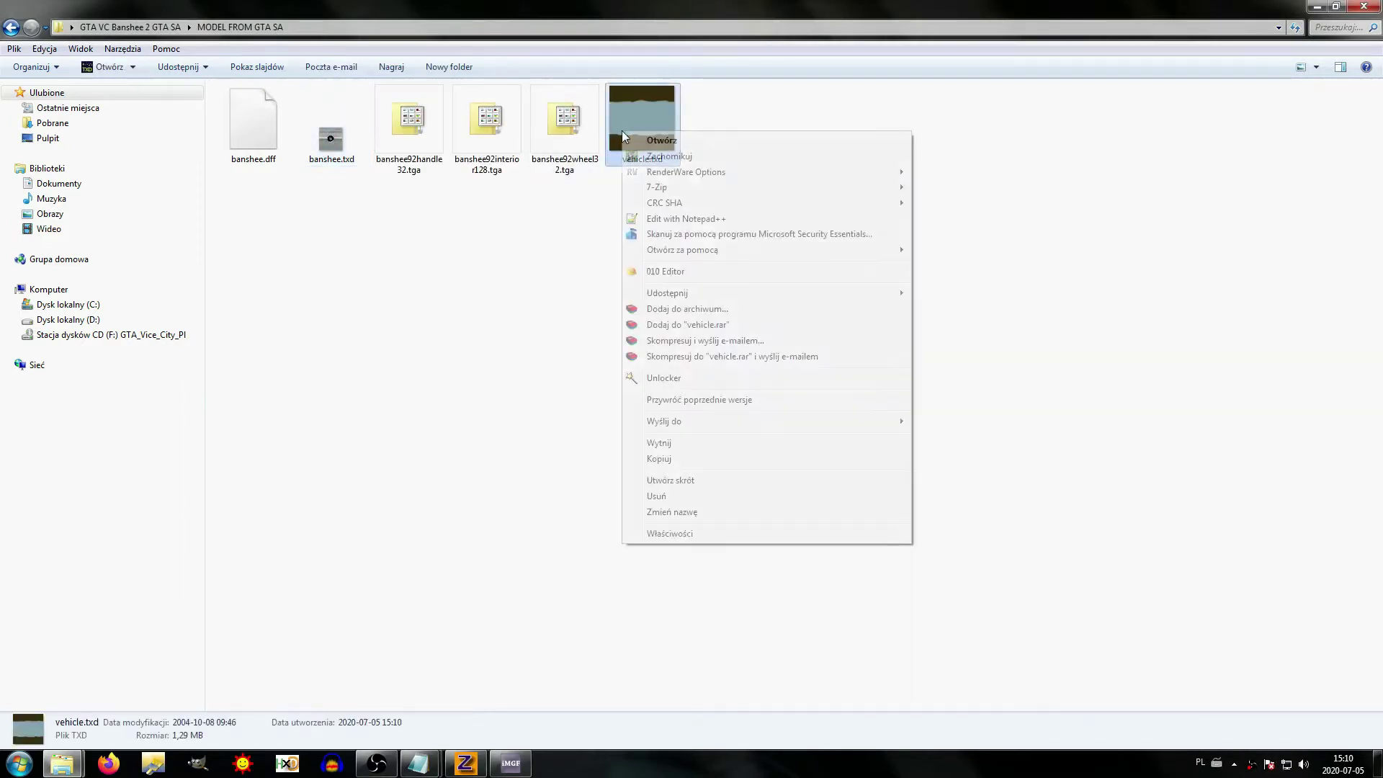
mouse_move(663, 176)
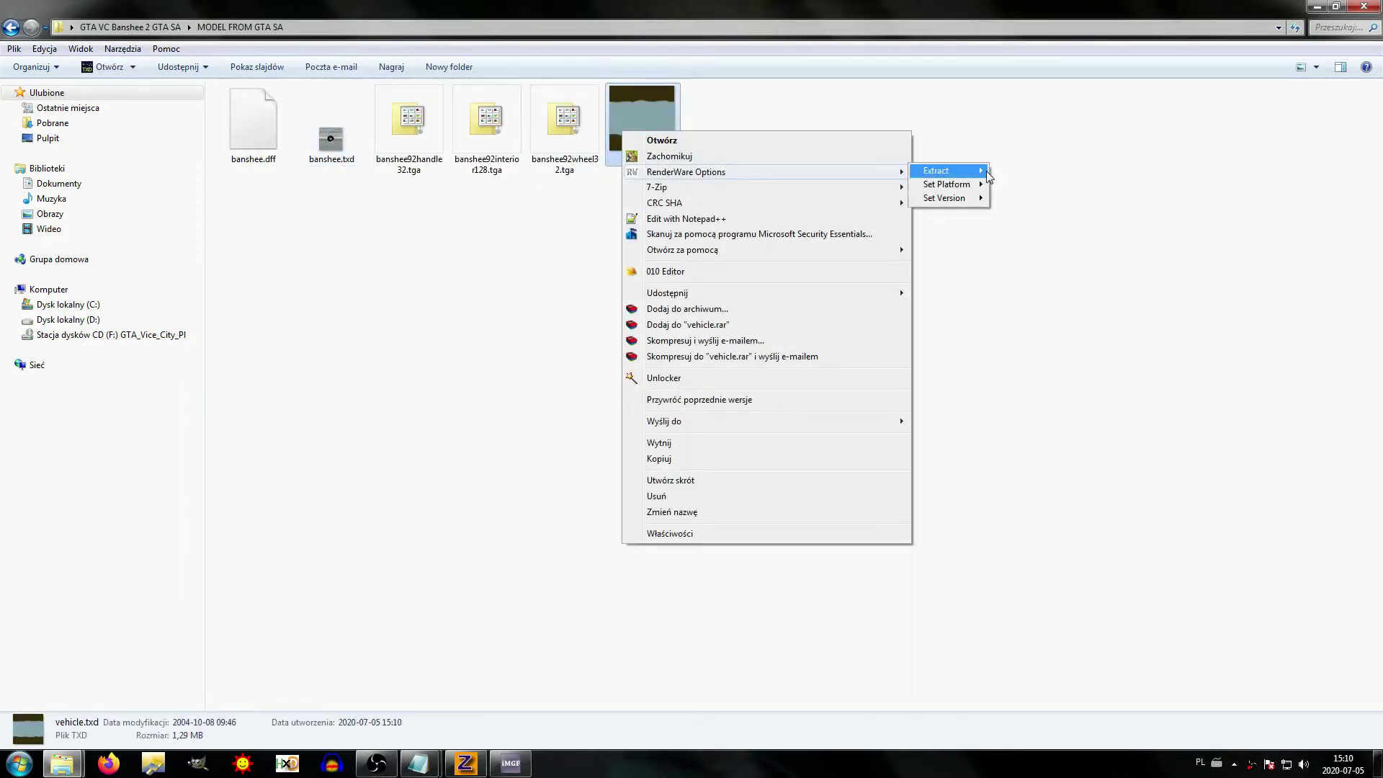
mouse_move(943, 171)
left_click(1066, 238)
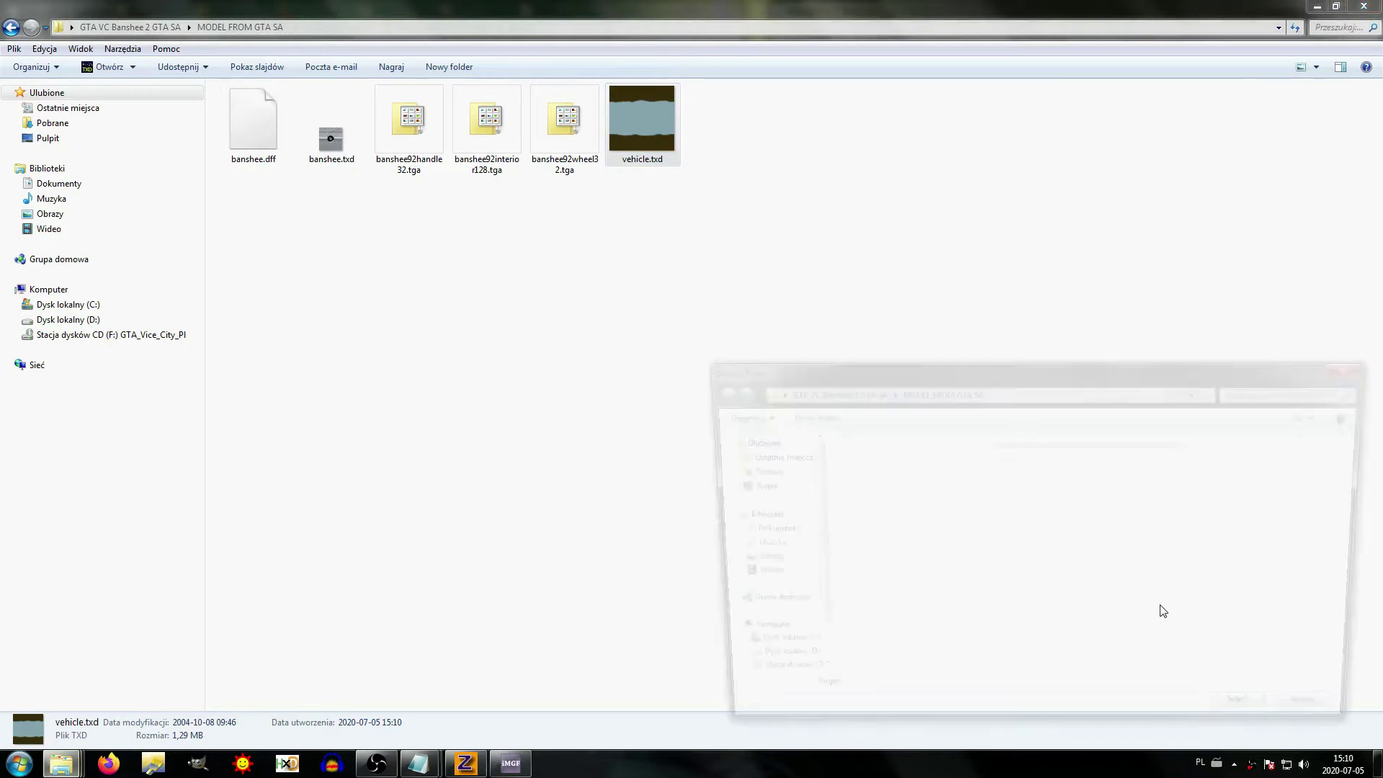
left_click(1269, 725)
Step: Go up to the GTA VC Banshee 2 GTA SA folder with nothing selected
left_click(468, 511)
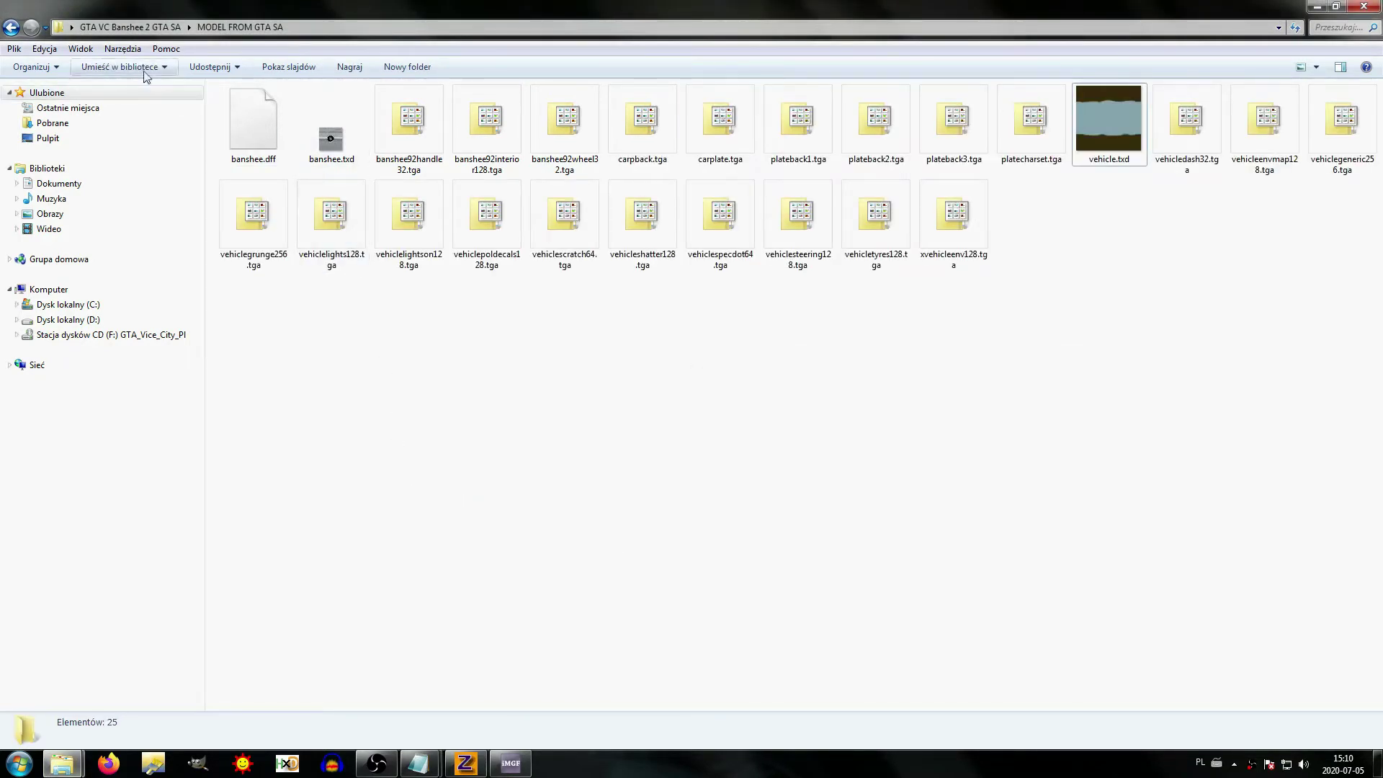
left_click(144, 28)
left_click(727, 557)
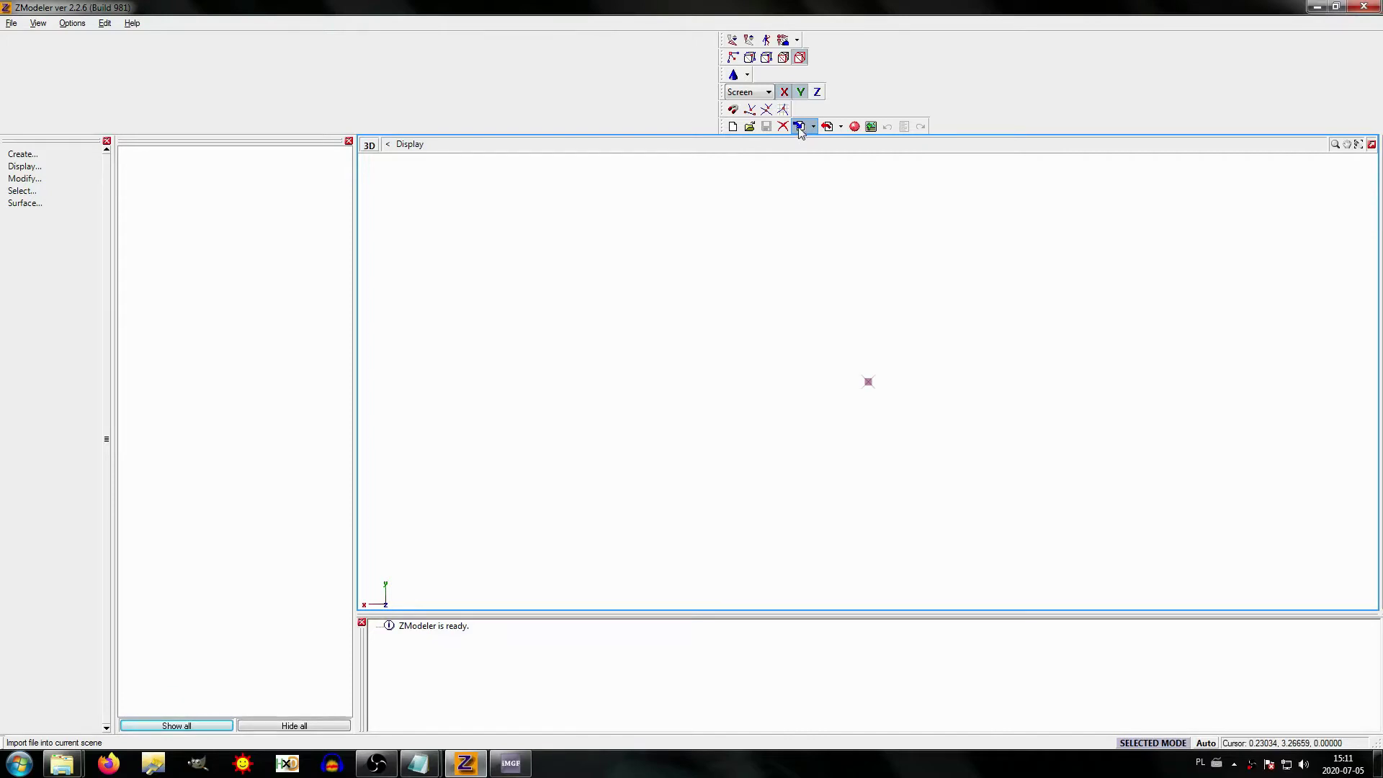
Step: Import banshee.dff into the scene and orbit to view the car's side
left_click(799, 128)
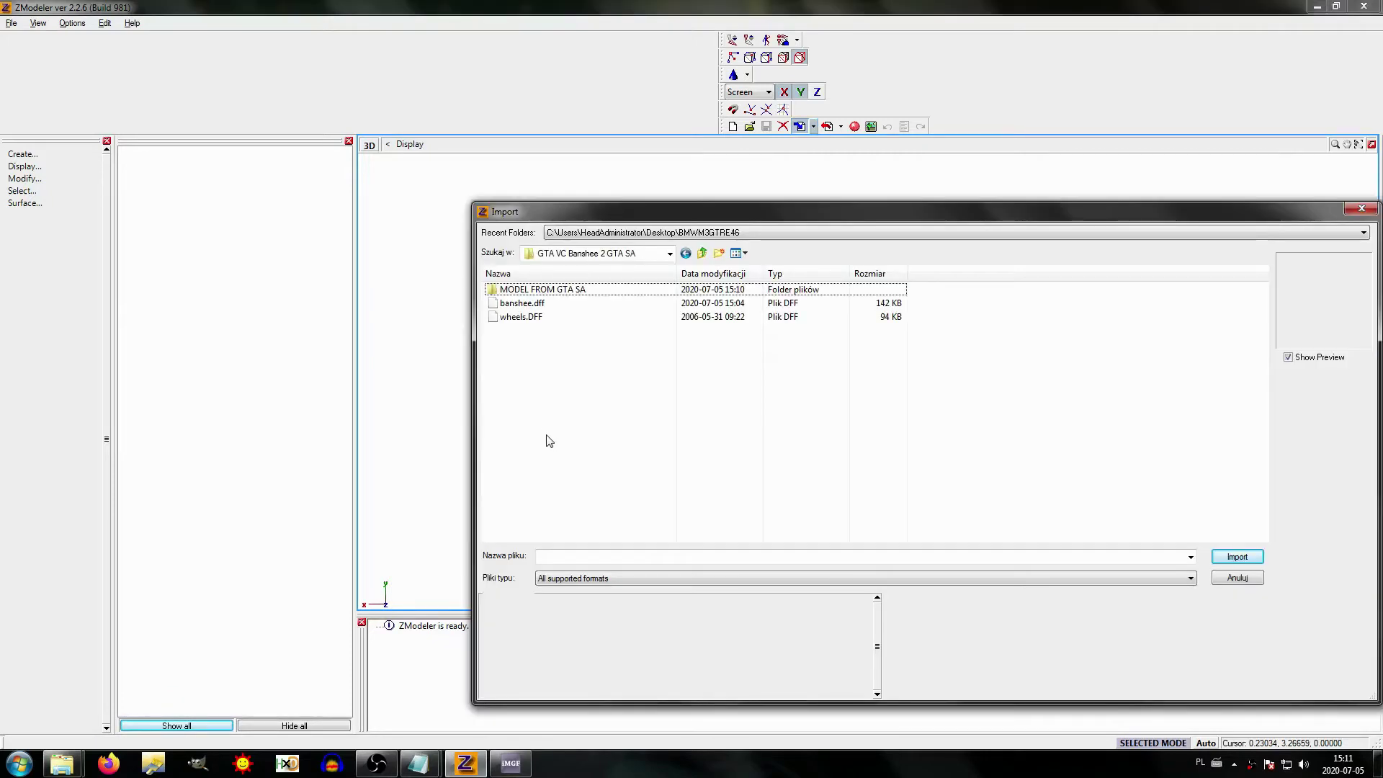
left_click(517, 303)
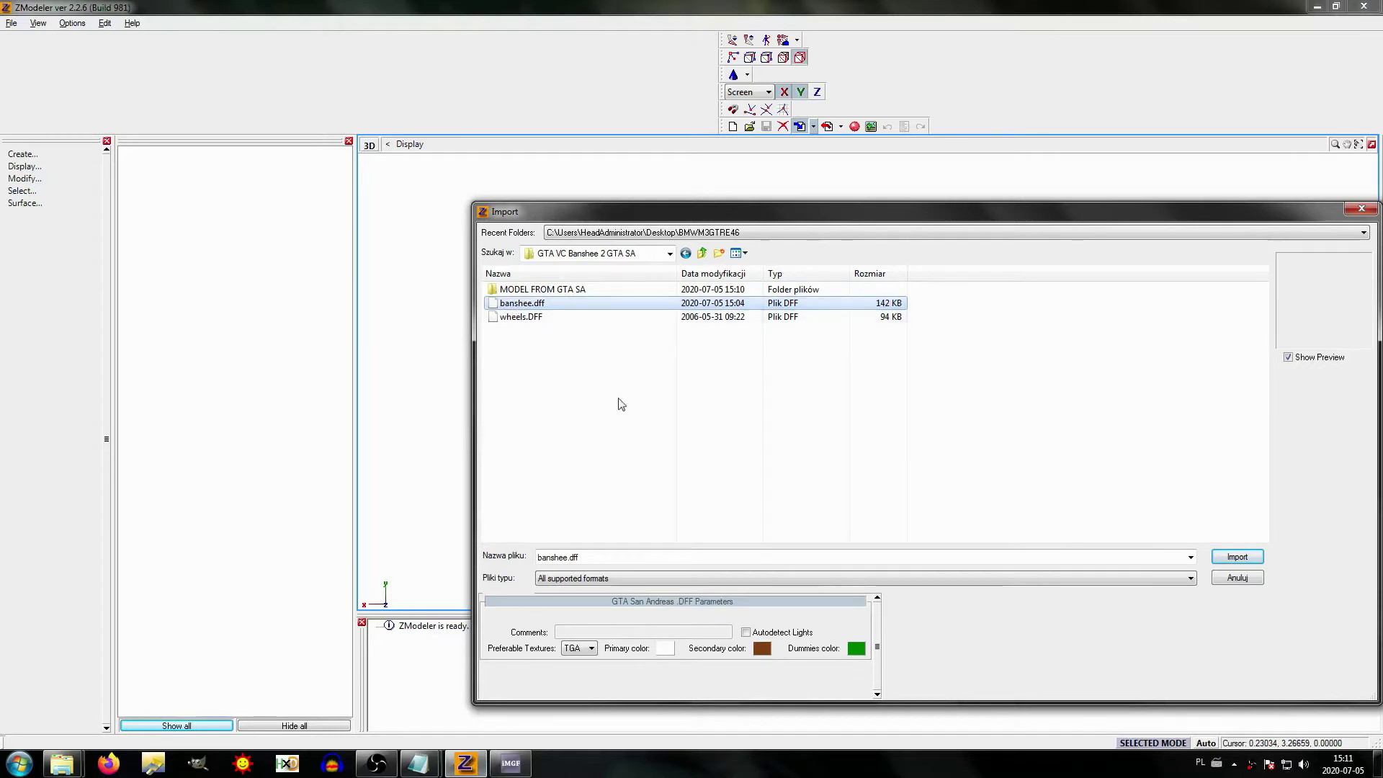
left_click(1233, 558)
middle_click_drag(889, 466, 984, 473)
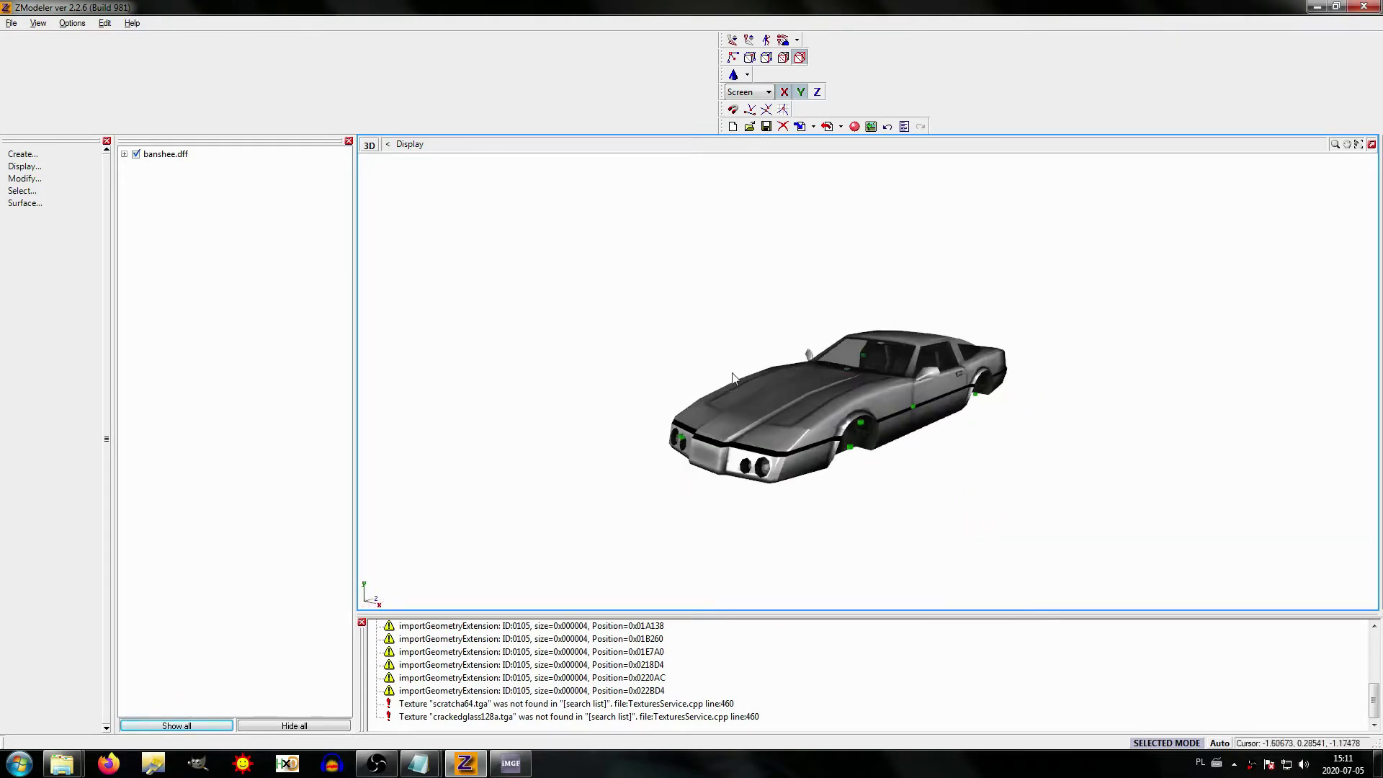
left_click(854, 126)
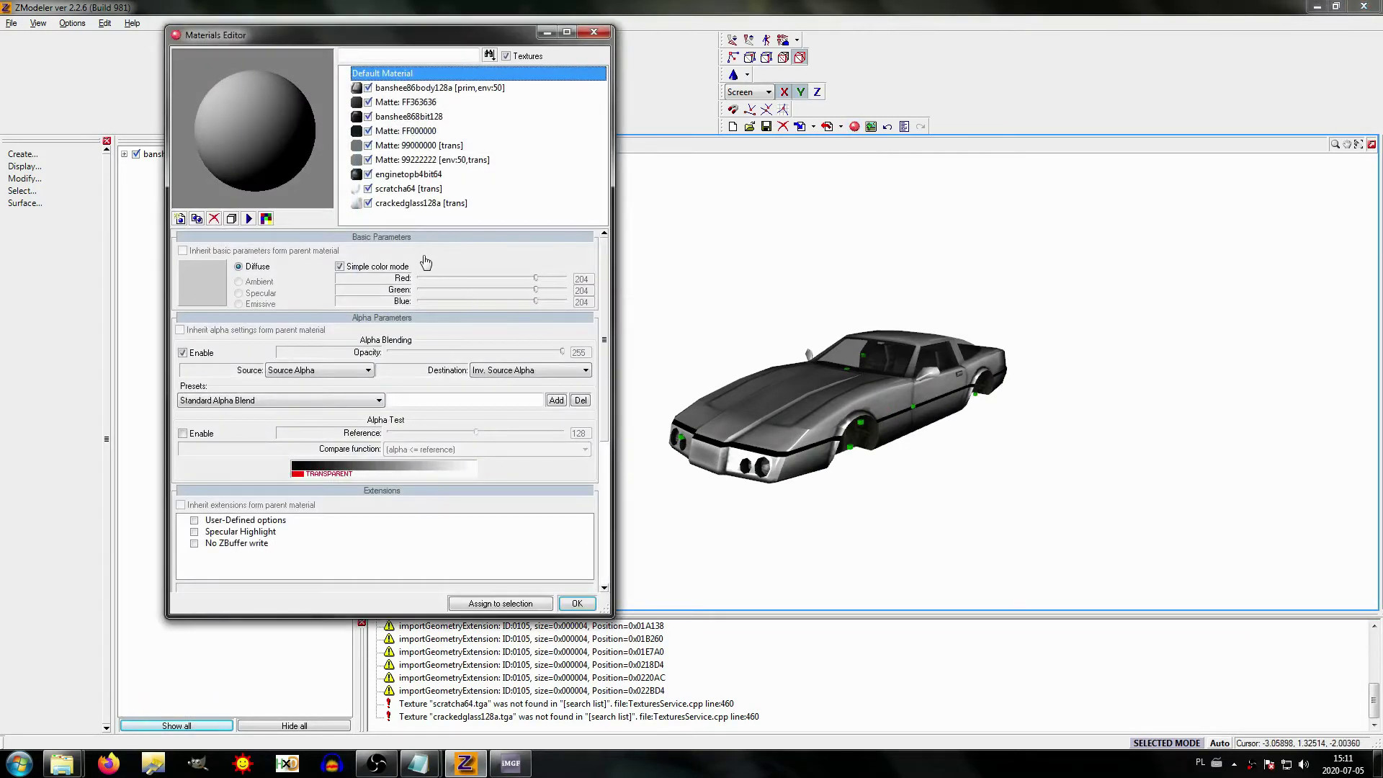
Step: Enable Specular Highlight on banshee86body128a, Matte FF363636, banshee868bit128 and Matte FF000000
left_click(432, 87)
left_click(231, 317)
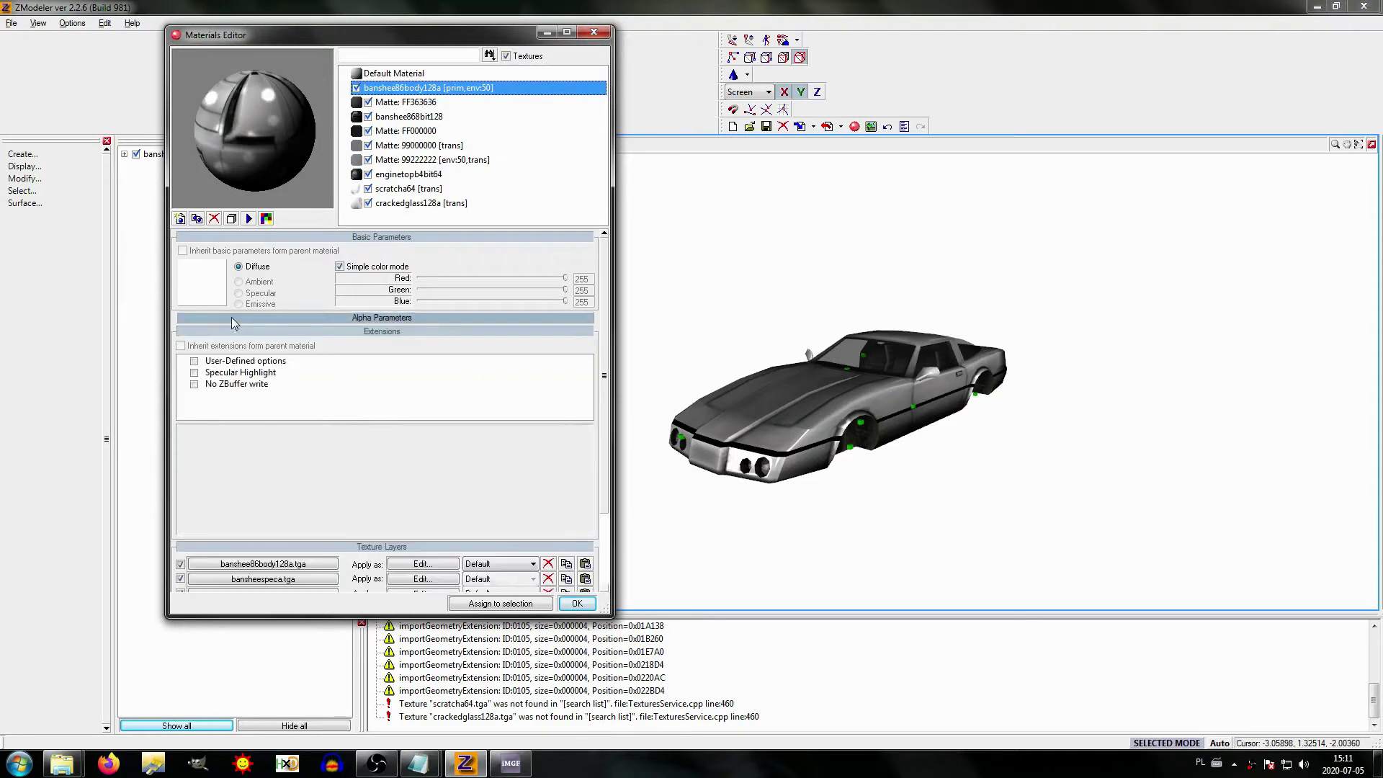
left_click(194, 372)
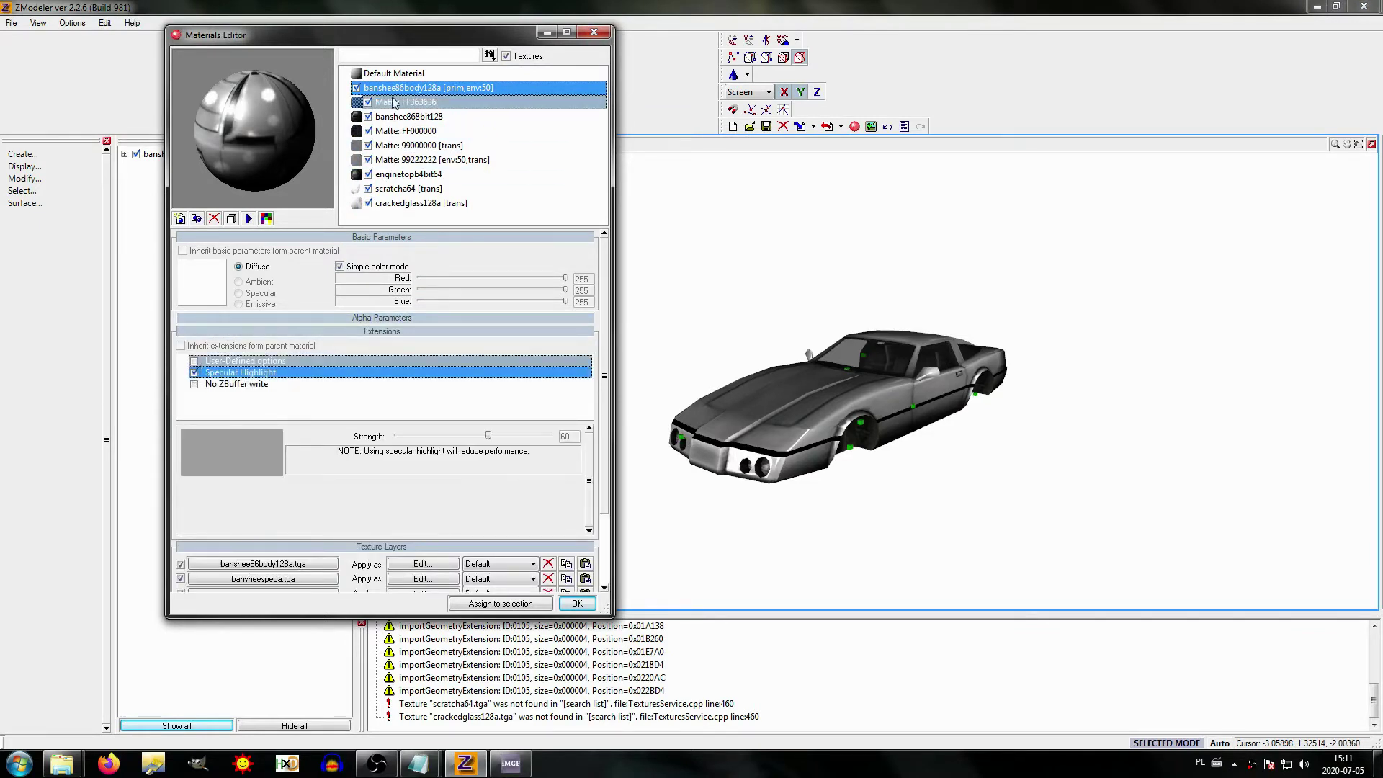
left_click(395, 102)
left_click(195, 373)
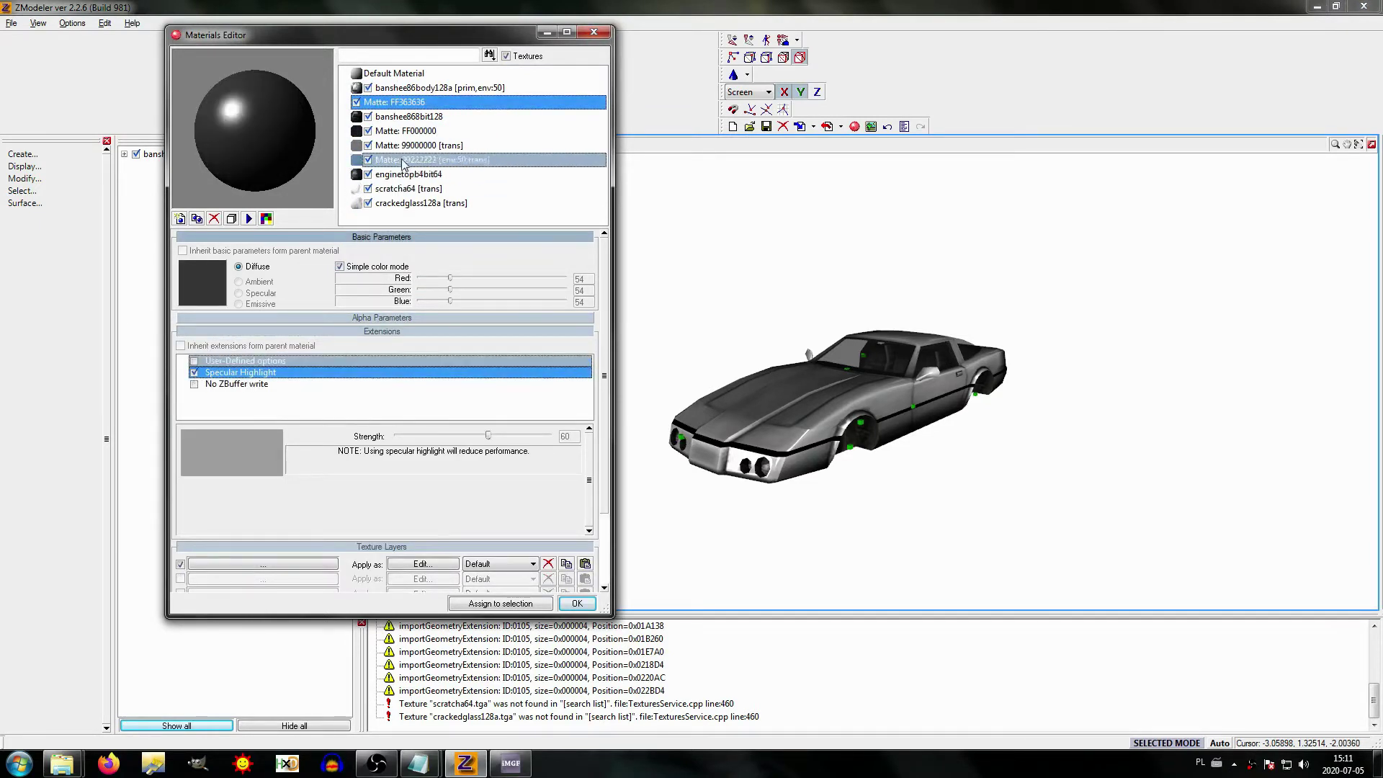
left_click(418, 116)
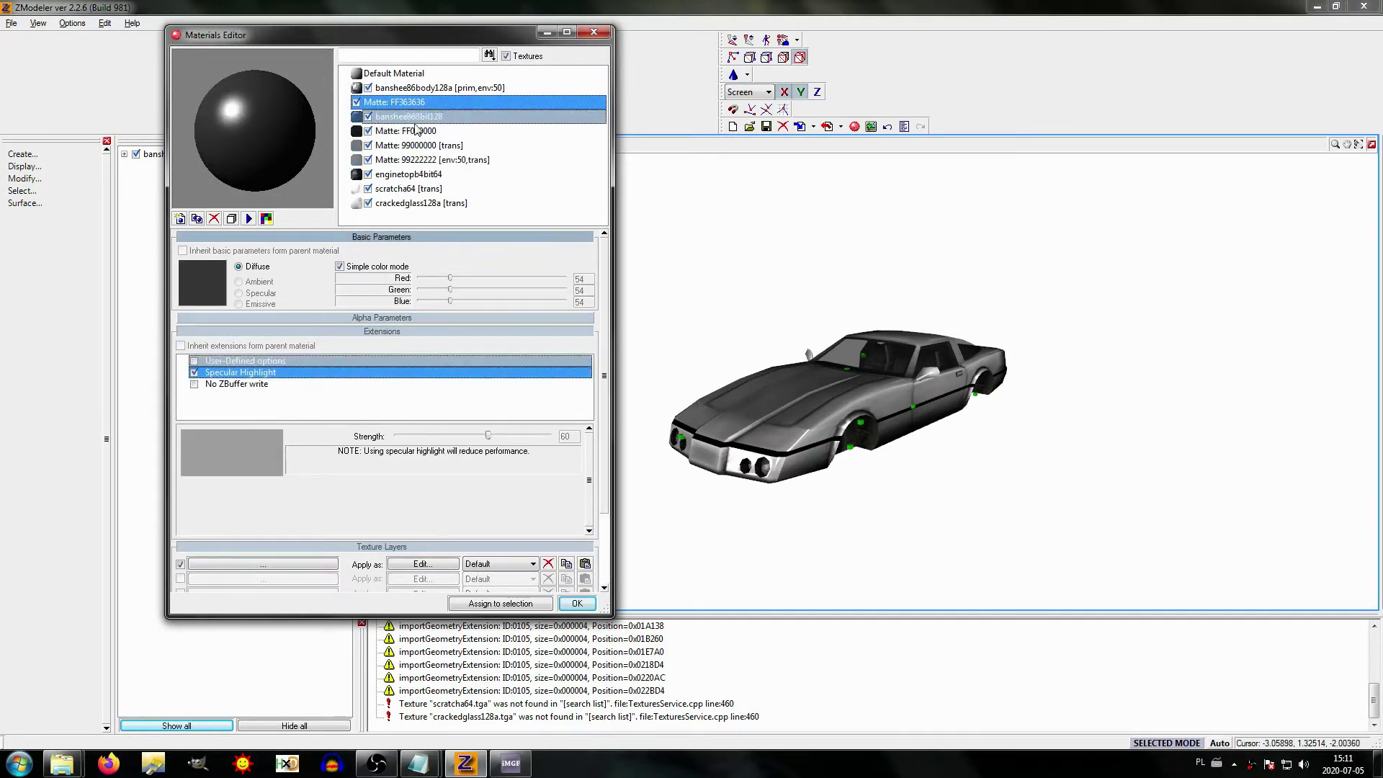
left_click(194, 373)
left_click(403, 131)
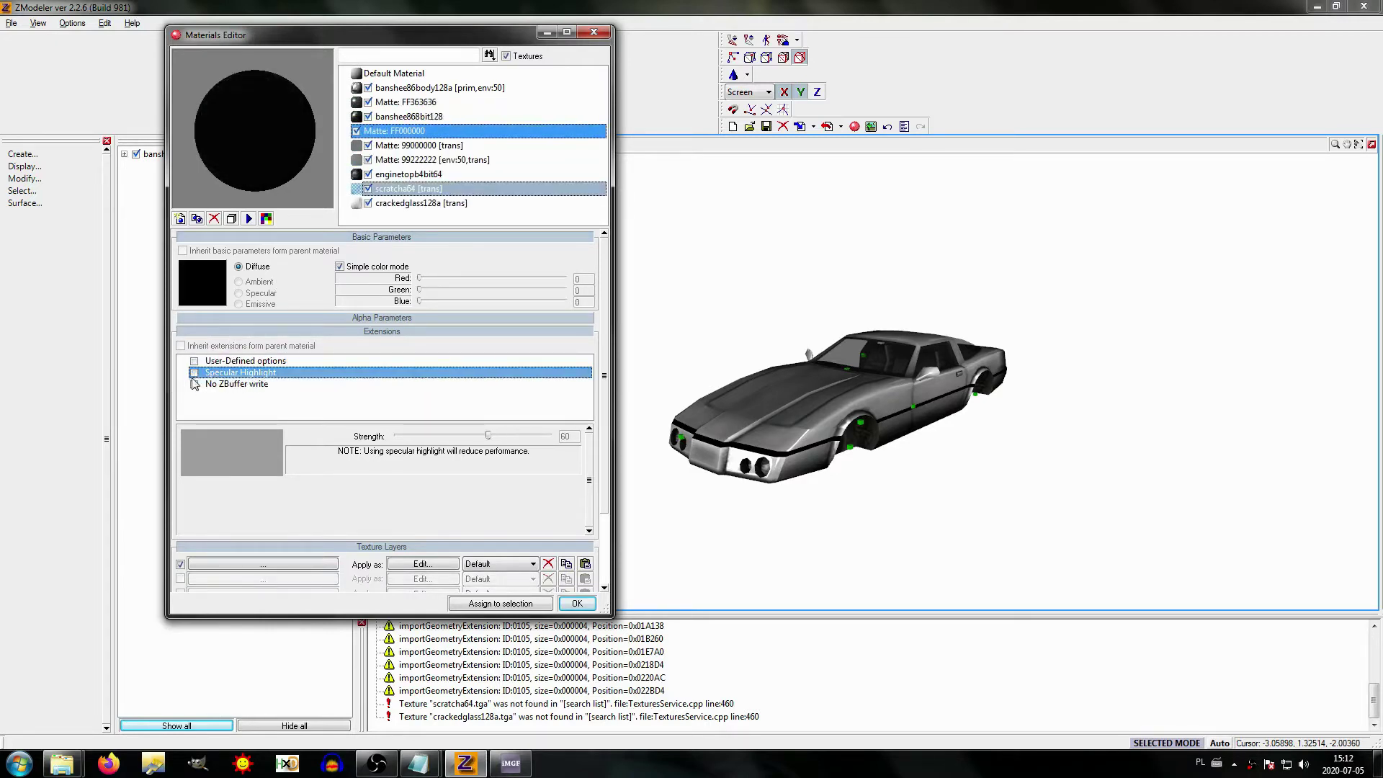
left_click(193, 372)
Step: Enable Specular Highlight on Matte 99000000, Matte 99222222, enginetopb4bit64 and crackedglass128a
left_click(407, 145)
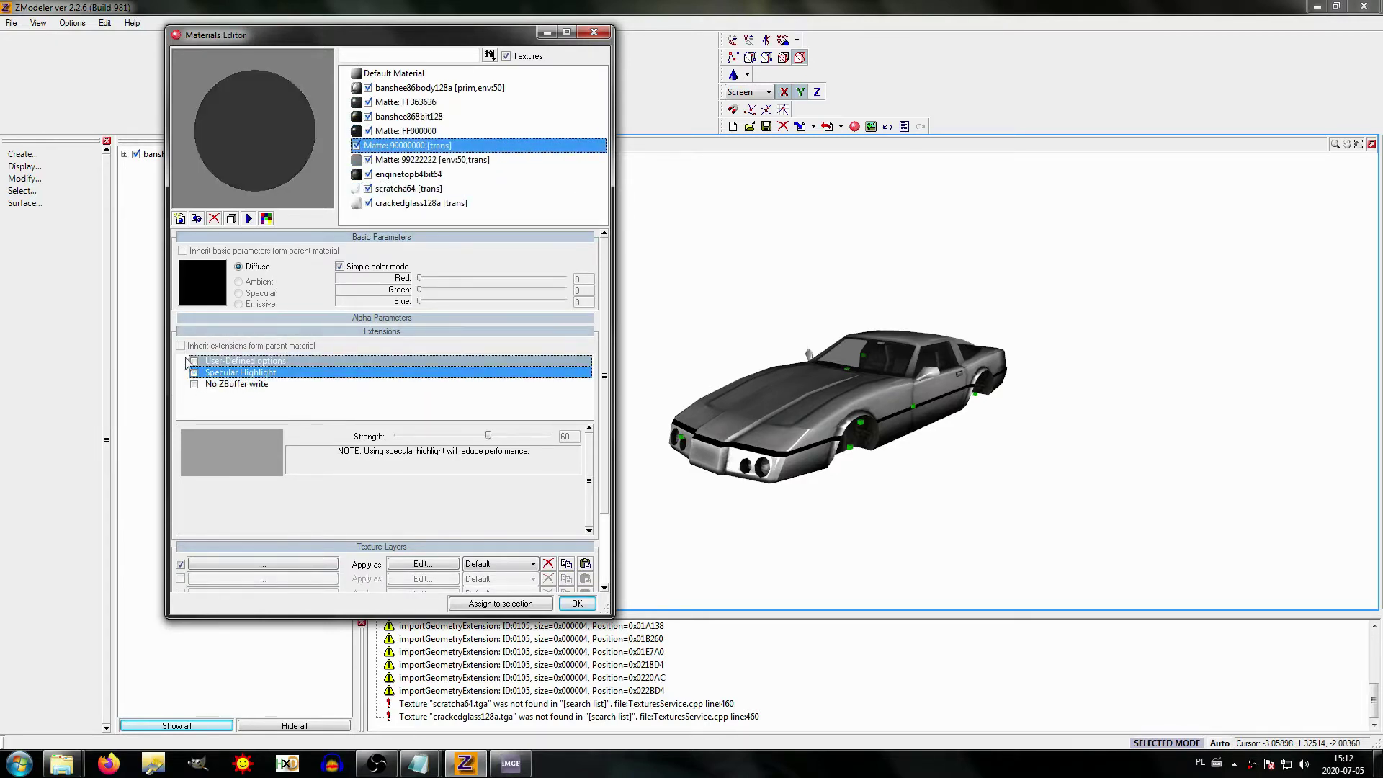
left_click(194, 373)
left_click(424, 159)
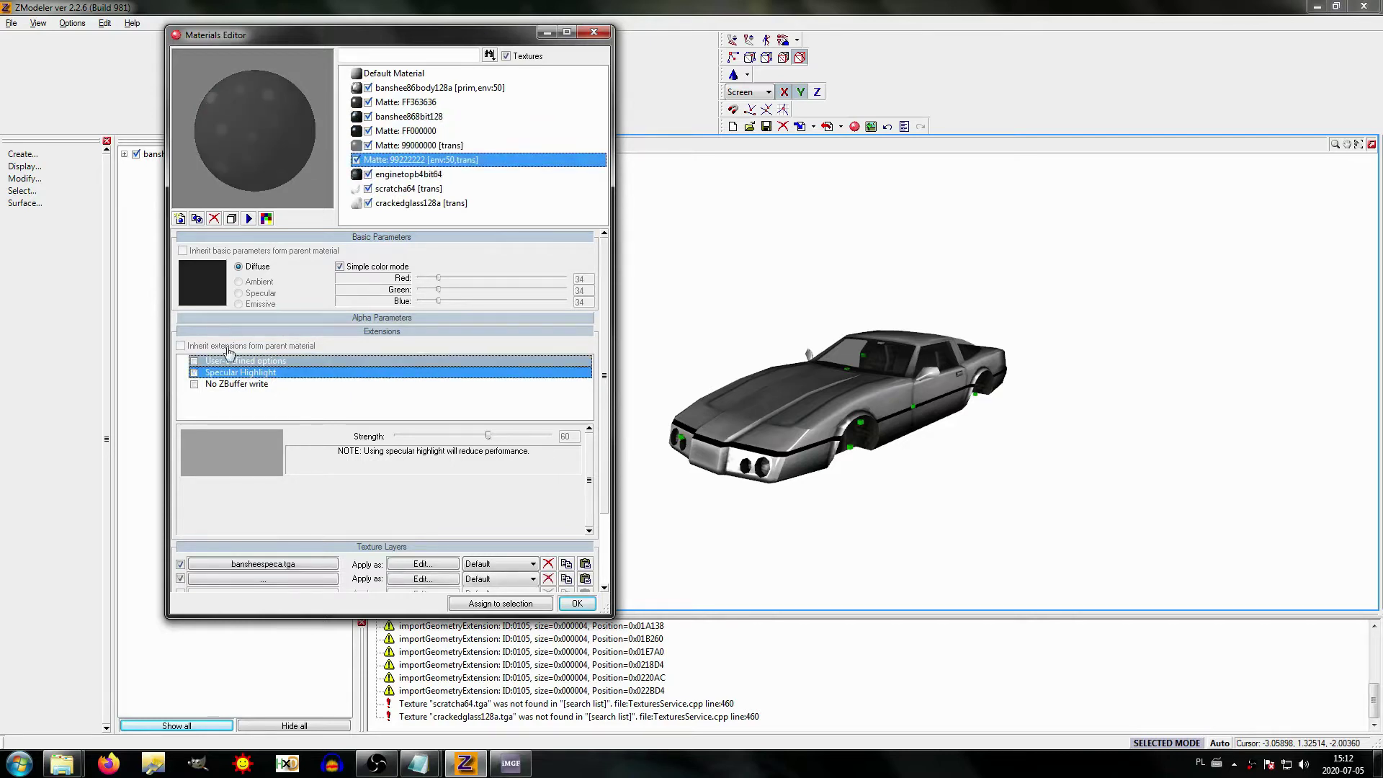
left_click(194, 372)
left_click(409, 174)
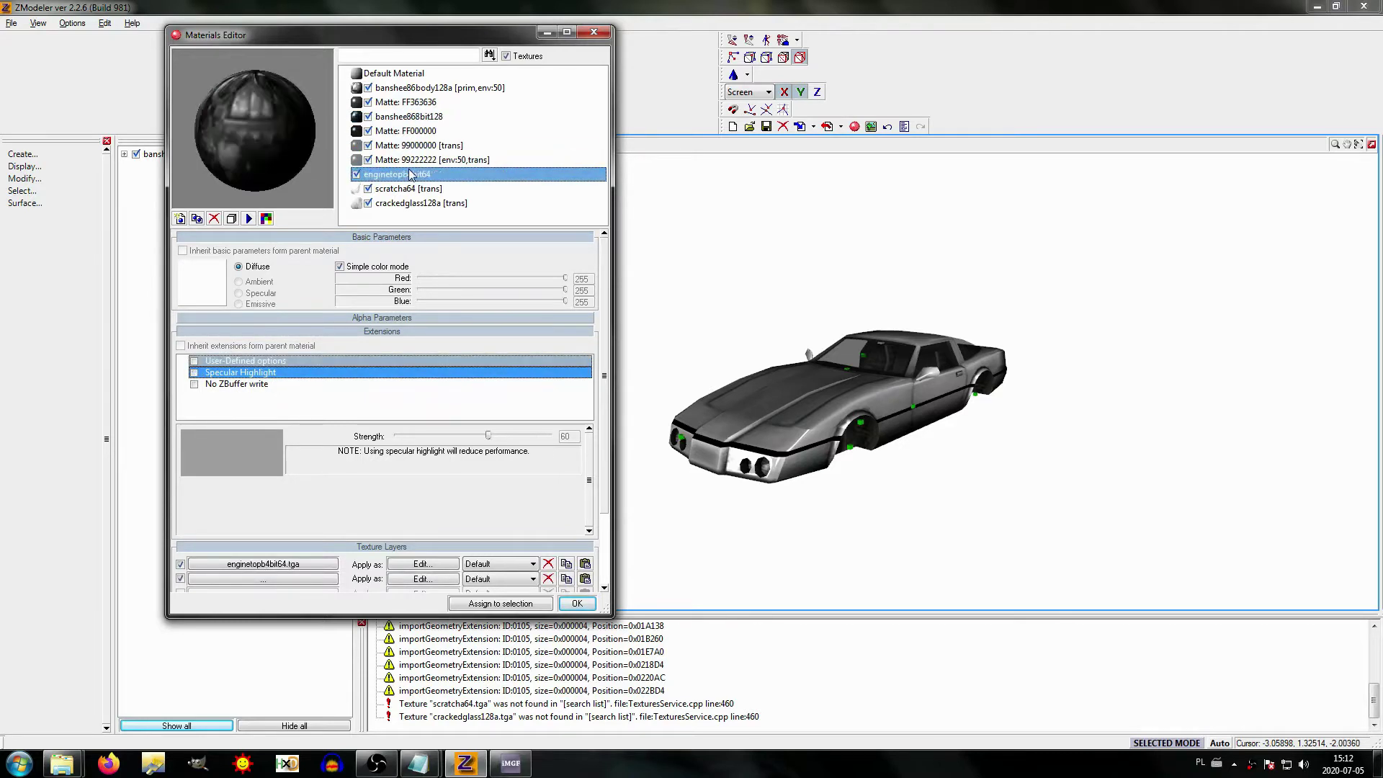
left_click(194, 372)
left_click(396, 203)
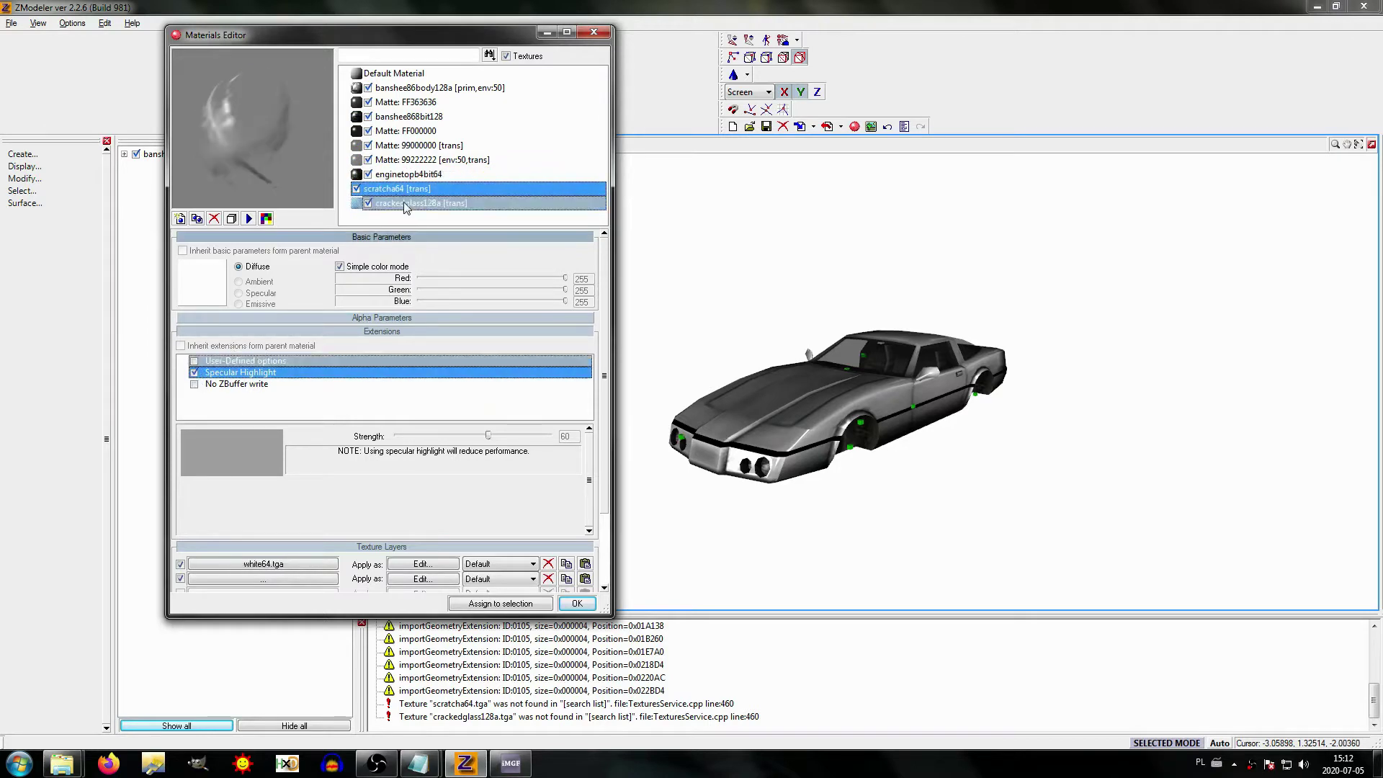
left_click(193, 372)
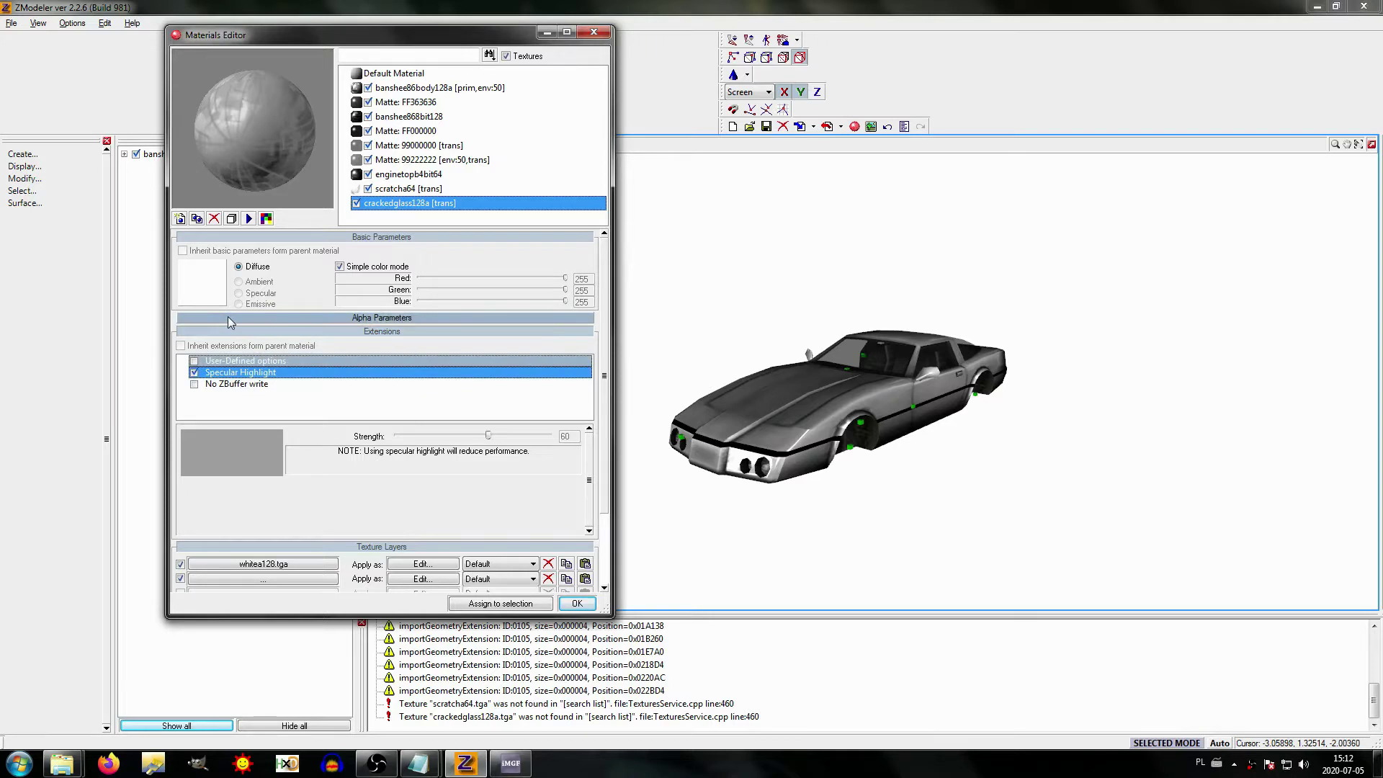
Step: Expand the alpha parameters and review each material back up to banshee86body128a
left_click(229, 321)
left_click(428, 190)
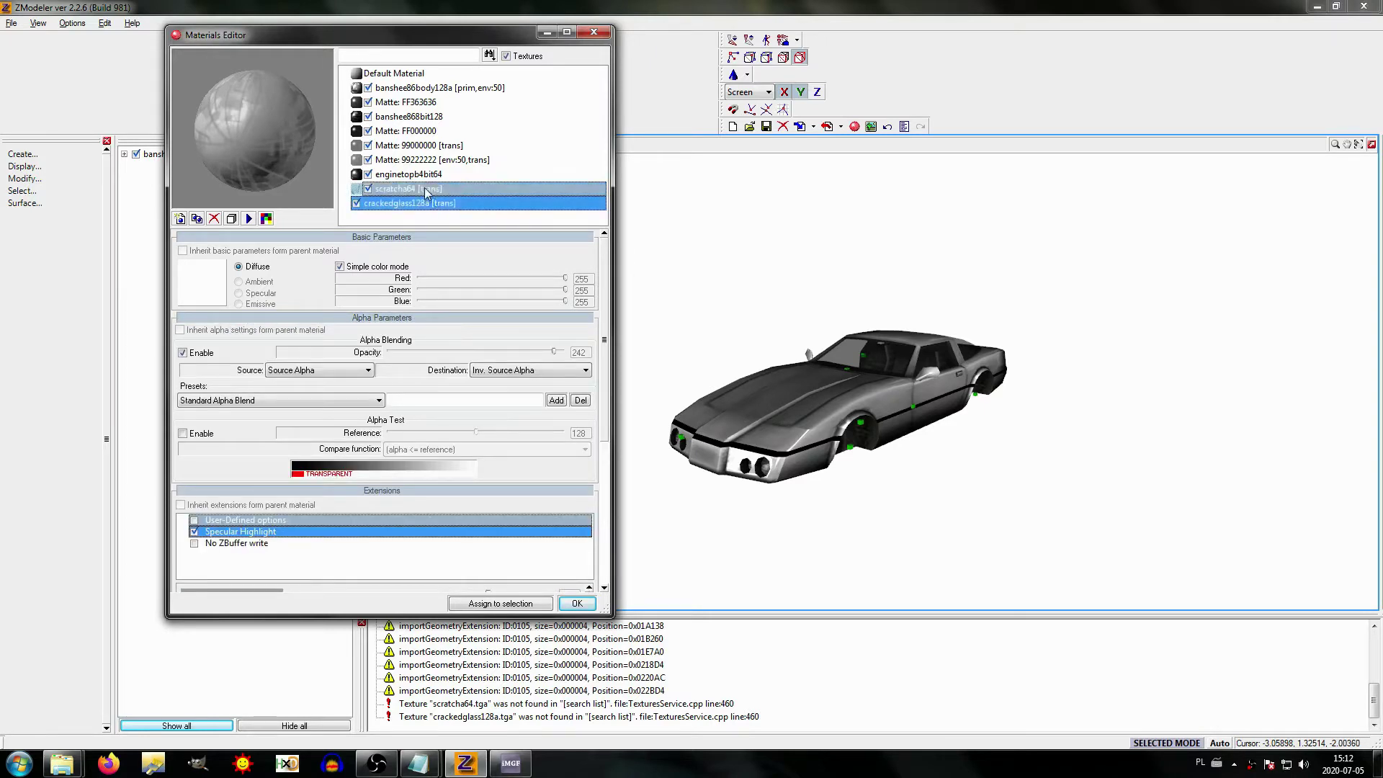
left_click(424, 175)
left_click(420, 162)
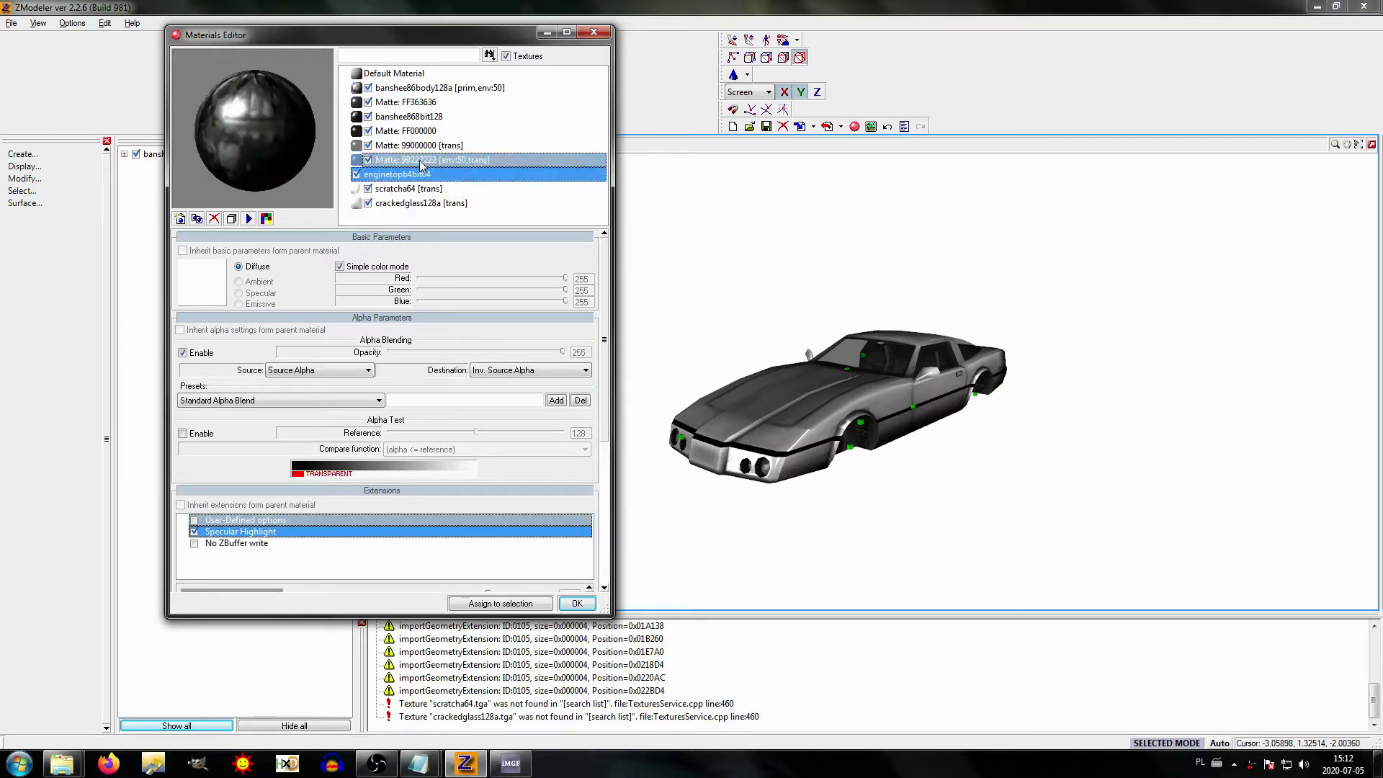
left_click(419, 148)
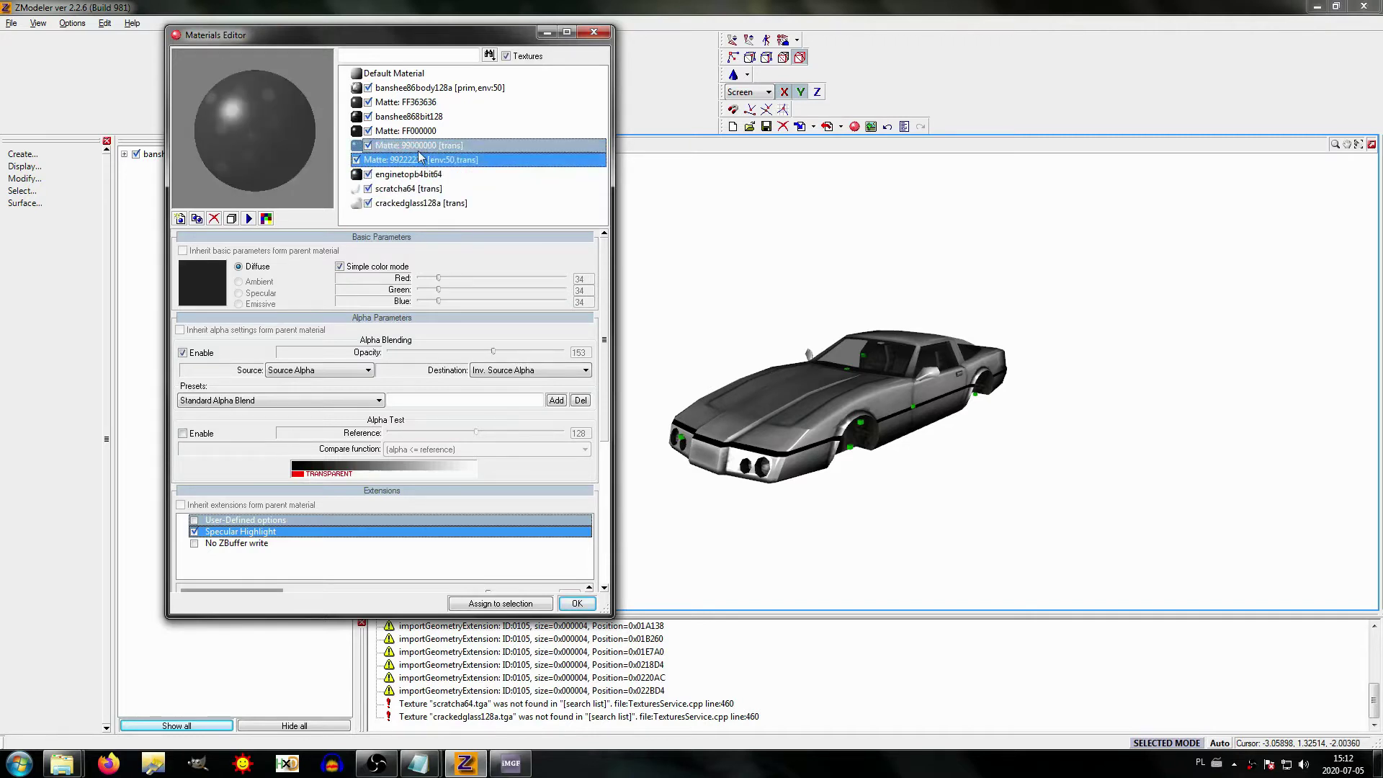
left_click(416, 136)
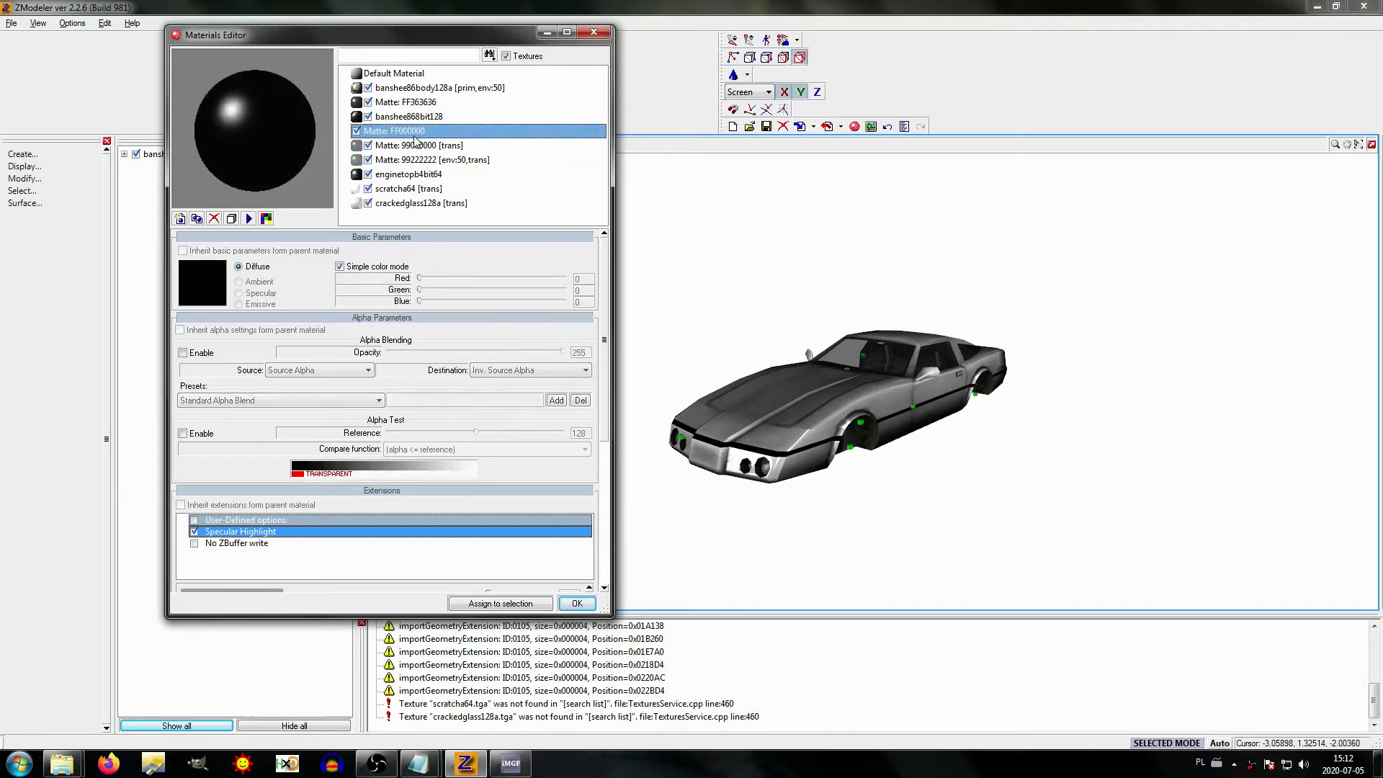
left_click(408, 116)
left_click(405, 105)
left_click(408, 90)
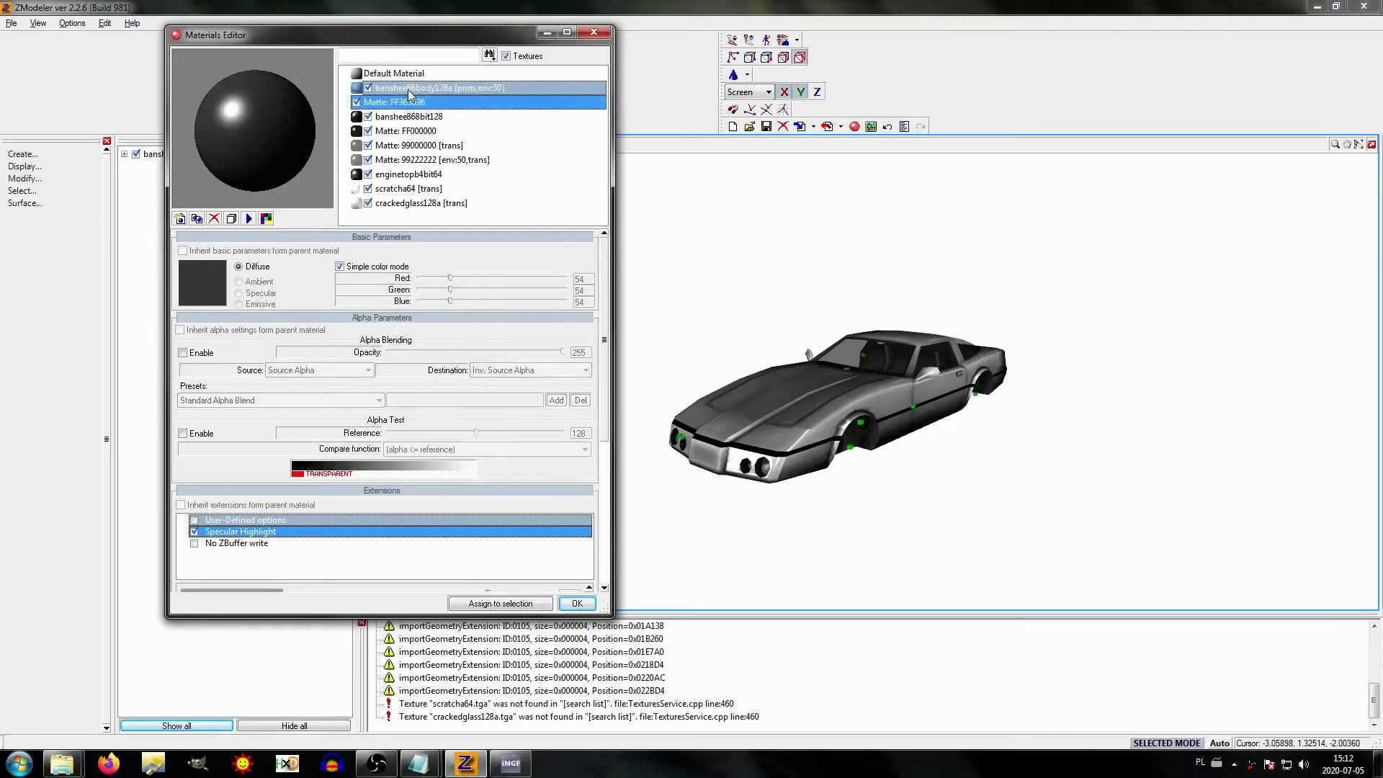
Step: Change env:50 to env:8 on the body and Matte 99222222 materials, then close the editor
left_click(503, 88)
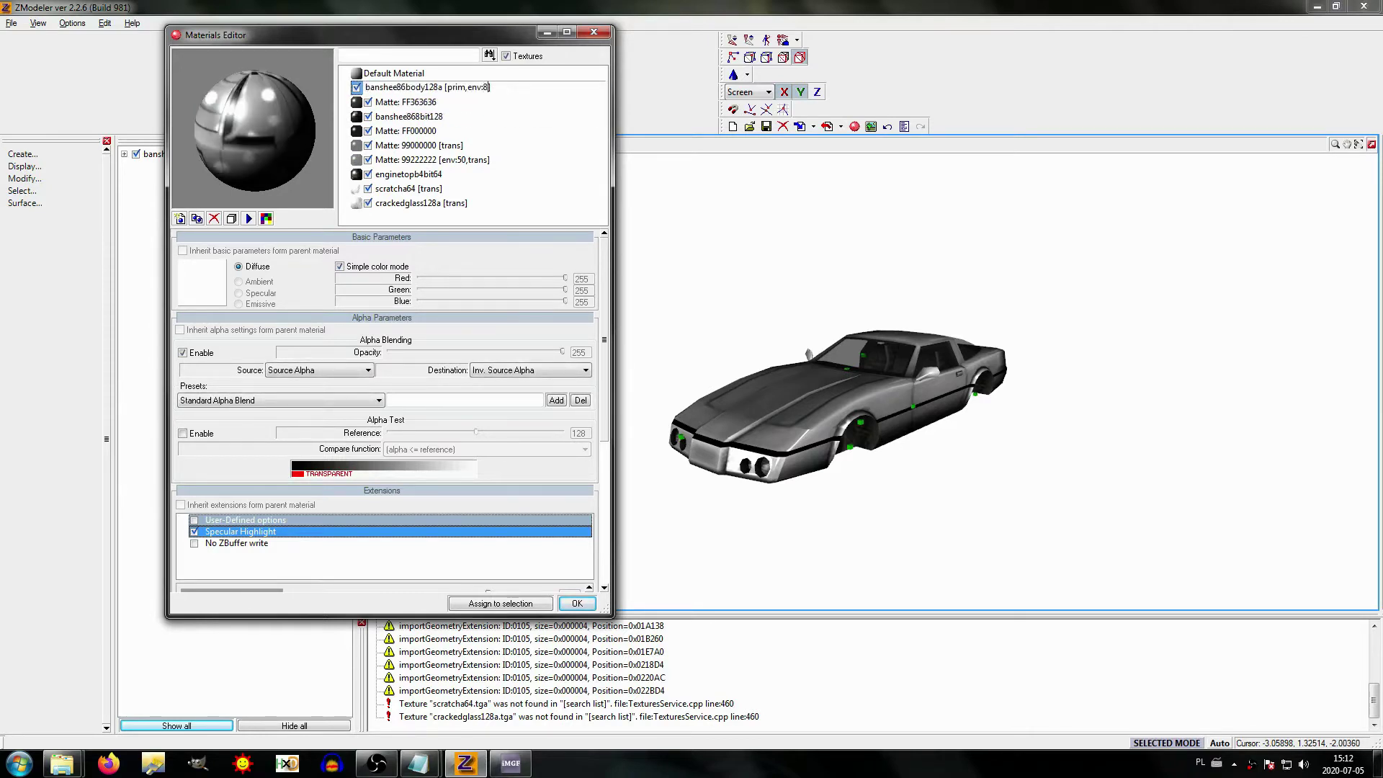
left_click(468, 102)
left_click(485, 160)
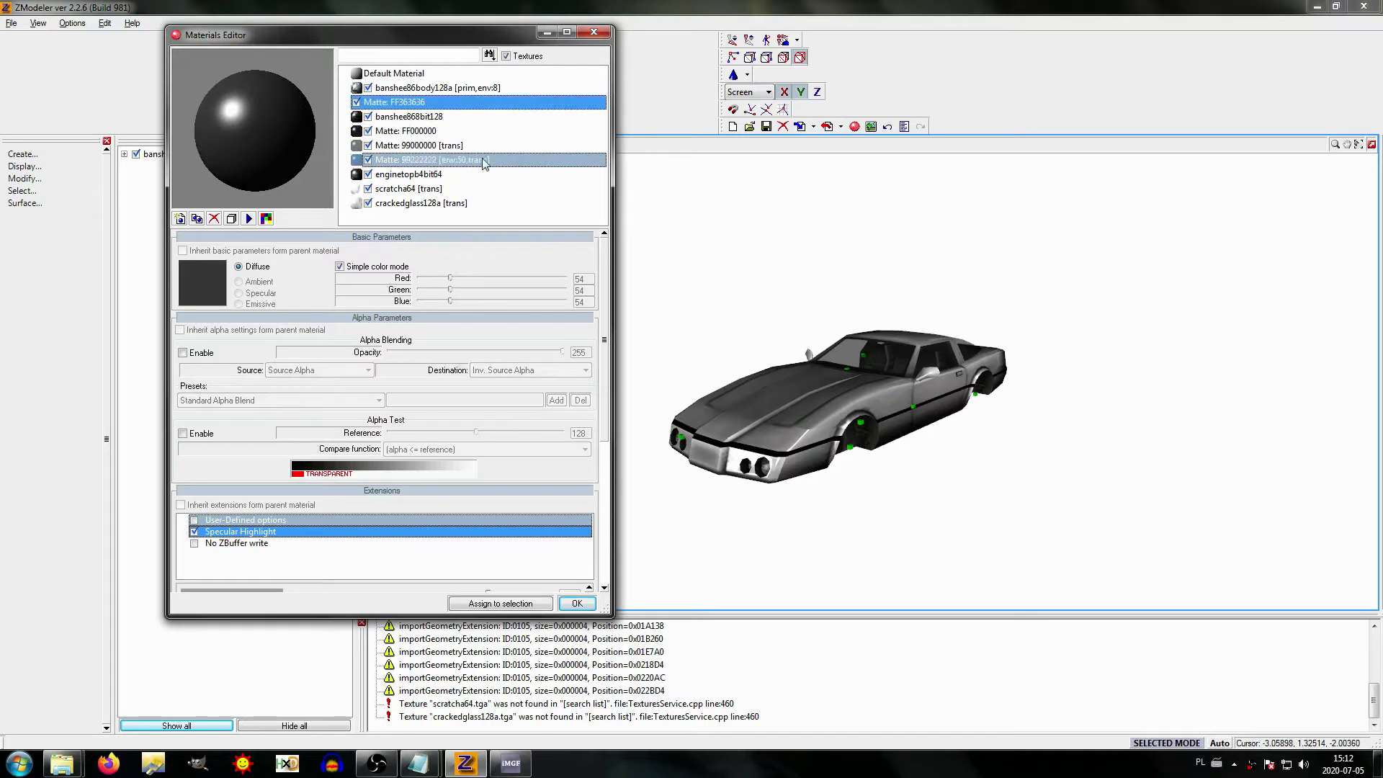
double_click(484, 160)
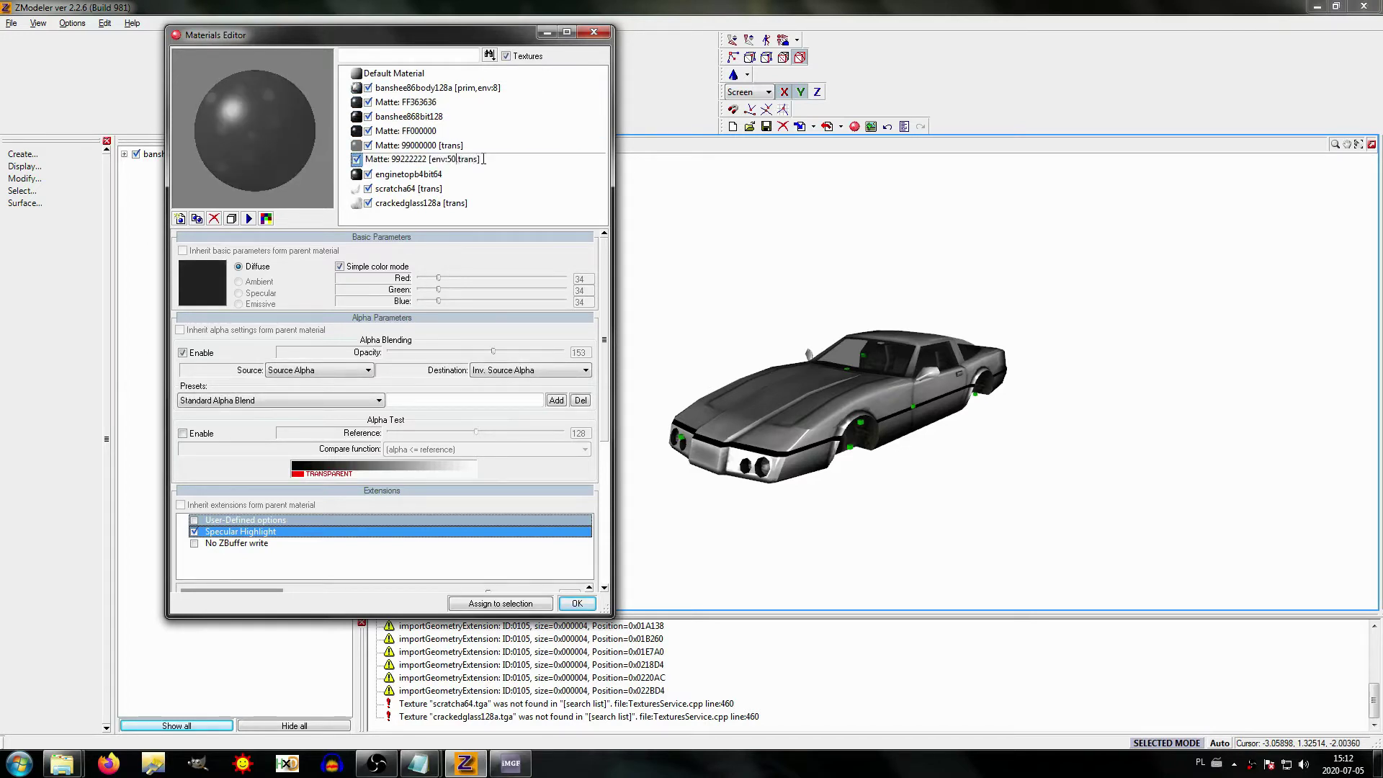
key("BackSpace")
key("BackSpace")
key("Return")
key("Down")
key("Down")
key("Down")
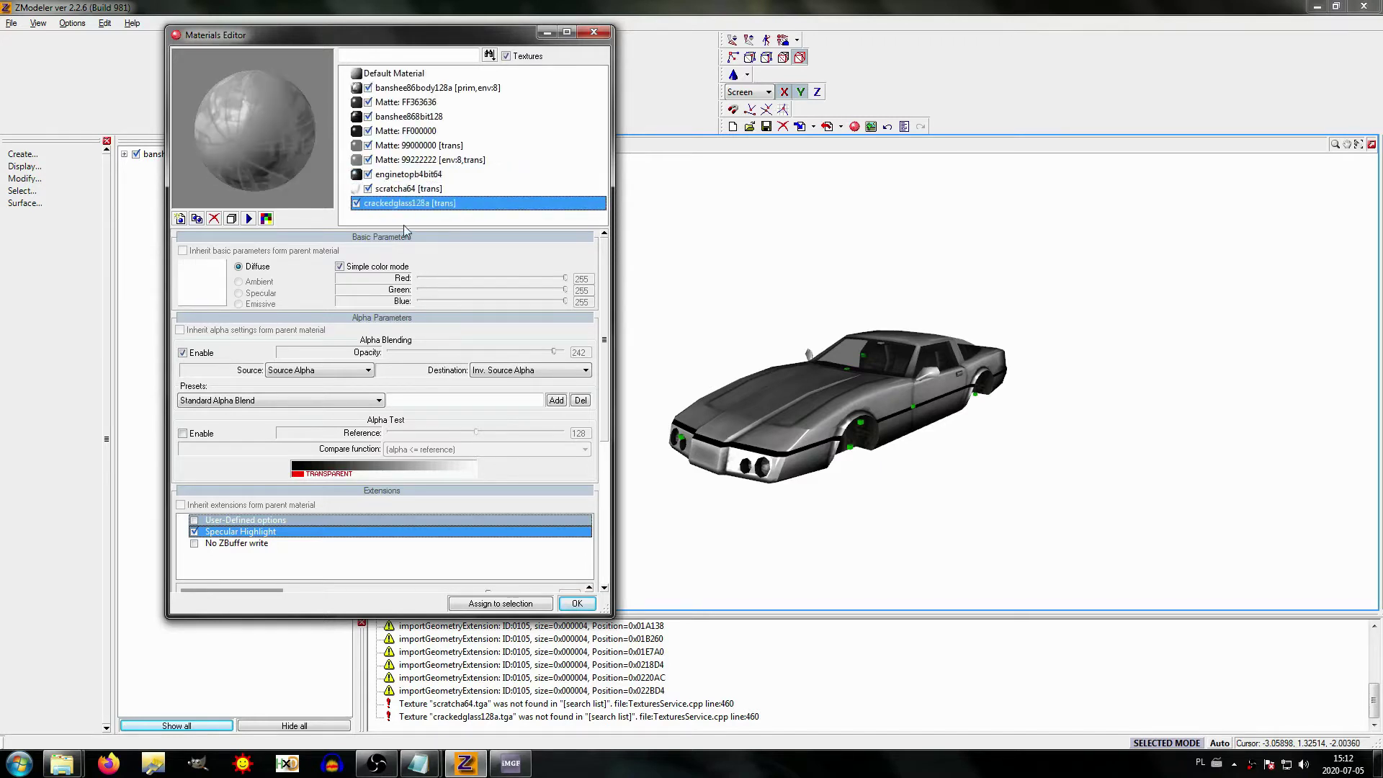
key("Up")
key("Up")
key("Up")
key("Up")
key("Up")
key("Up")
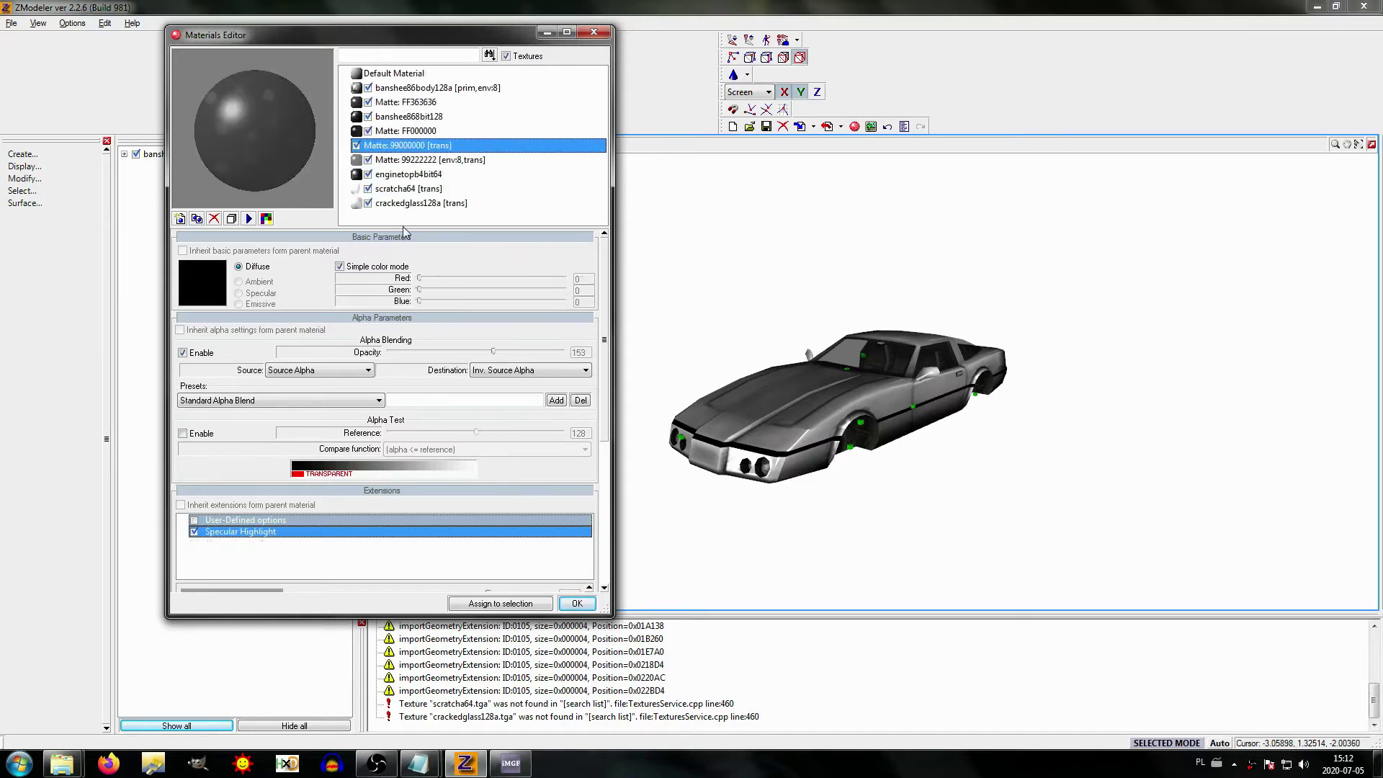
key("Up")
key("Up")
key("Up")
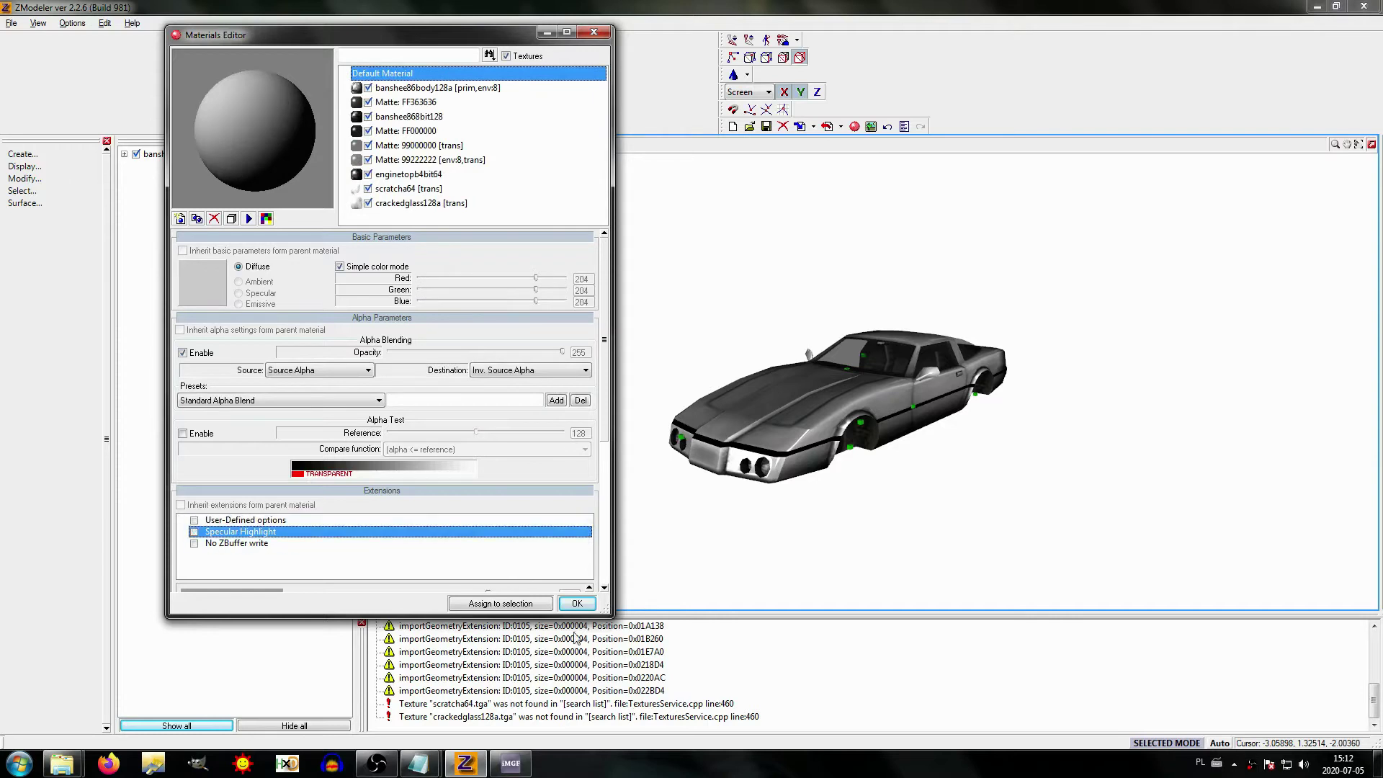
left_click(576, 603)
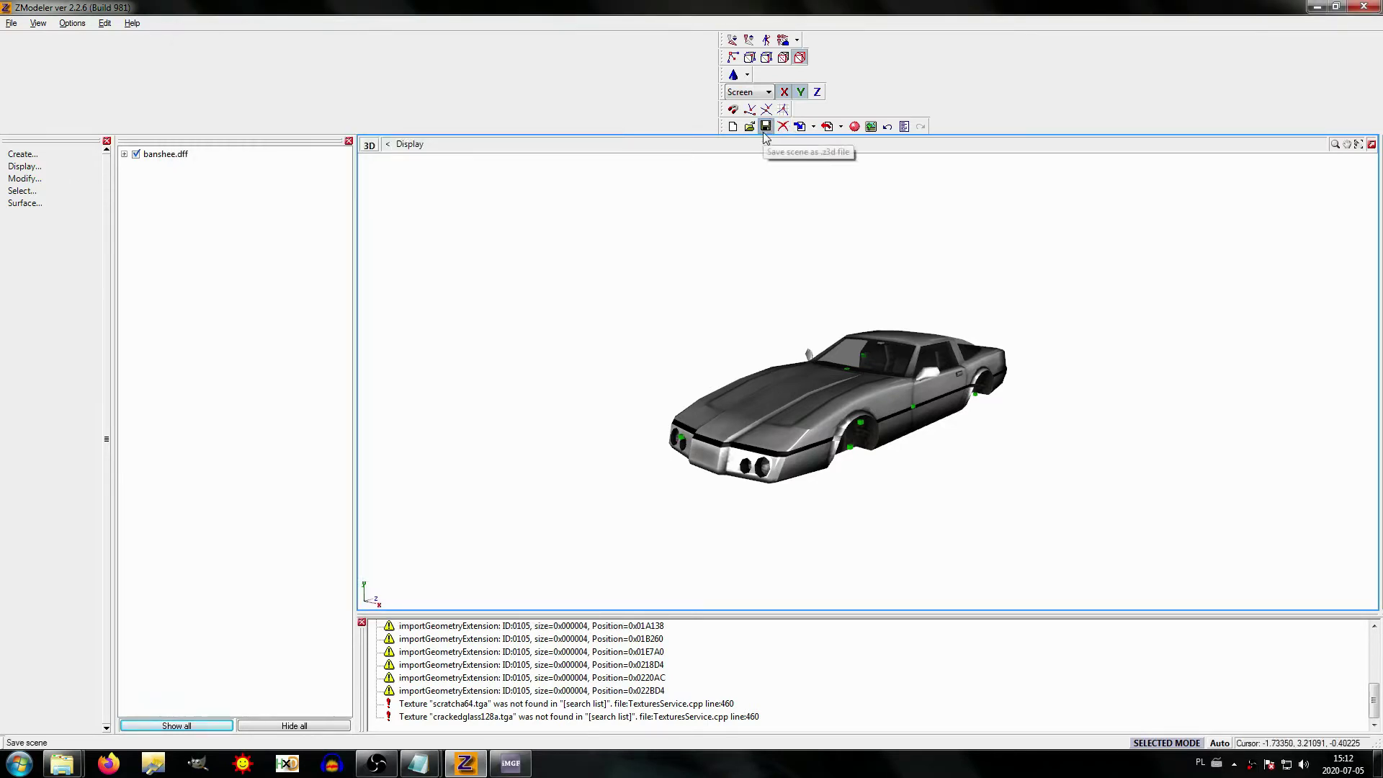
Step: Save the scene as Bez
left_click(765, 129)
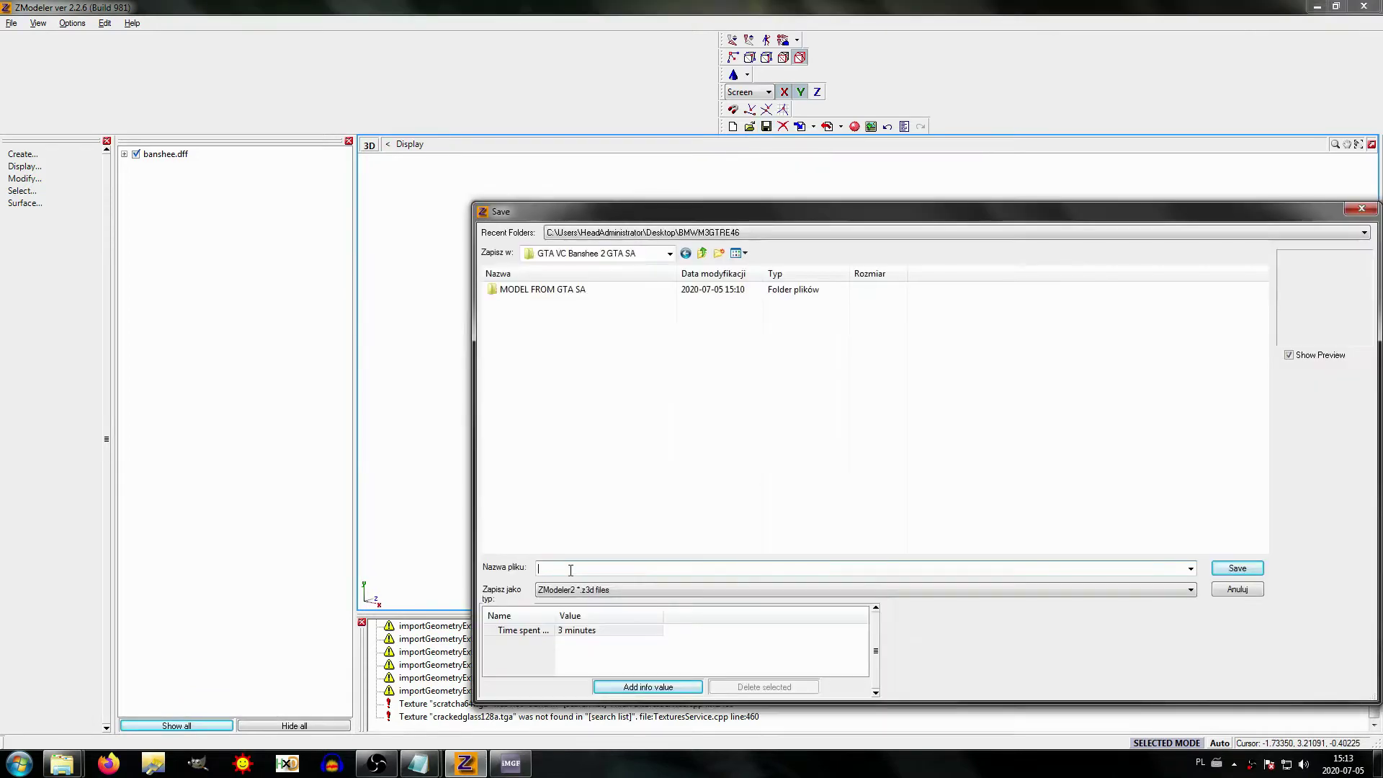
type("Bez")
key("Return")
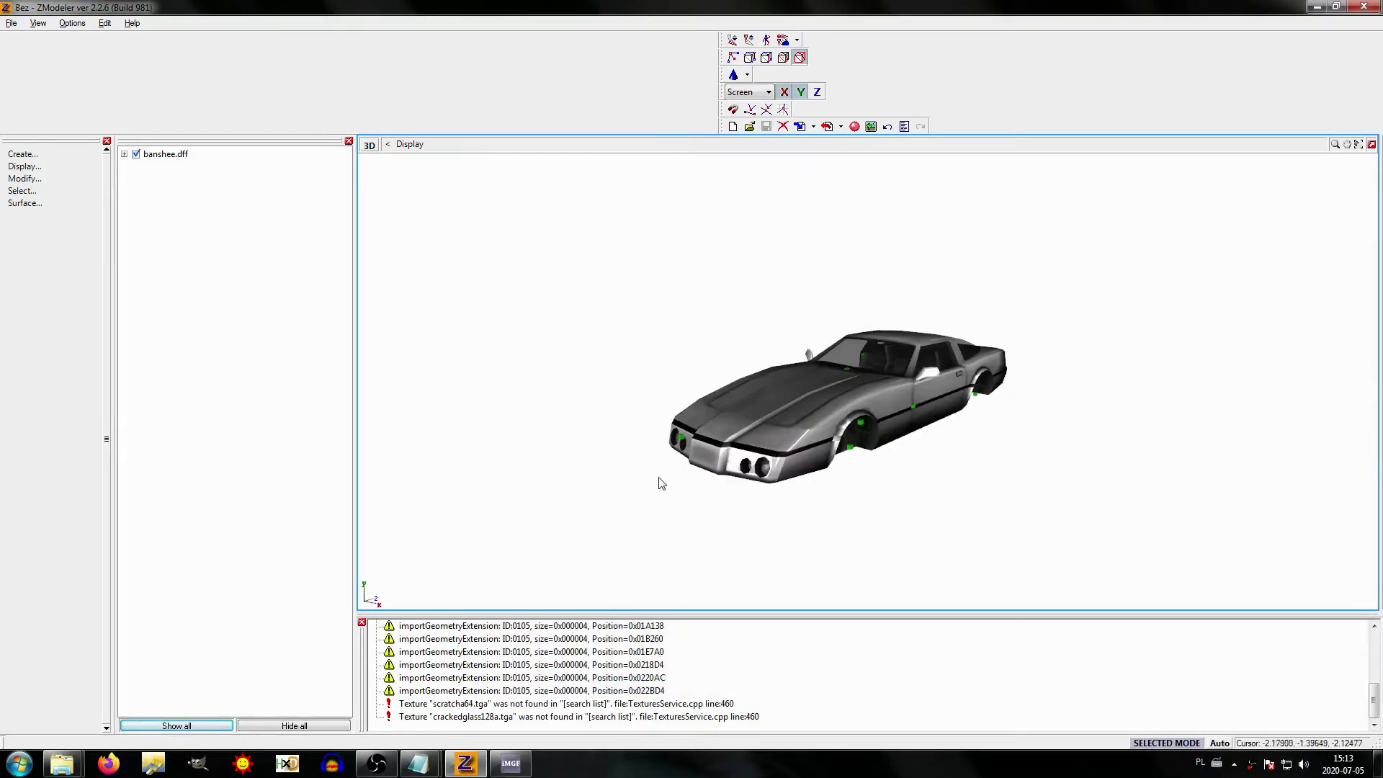
Step: Unhide all car parts and split the display into two side-by-side viewports
middle_click_drag(658, 482, 741, 503, "alt")
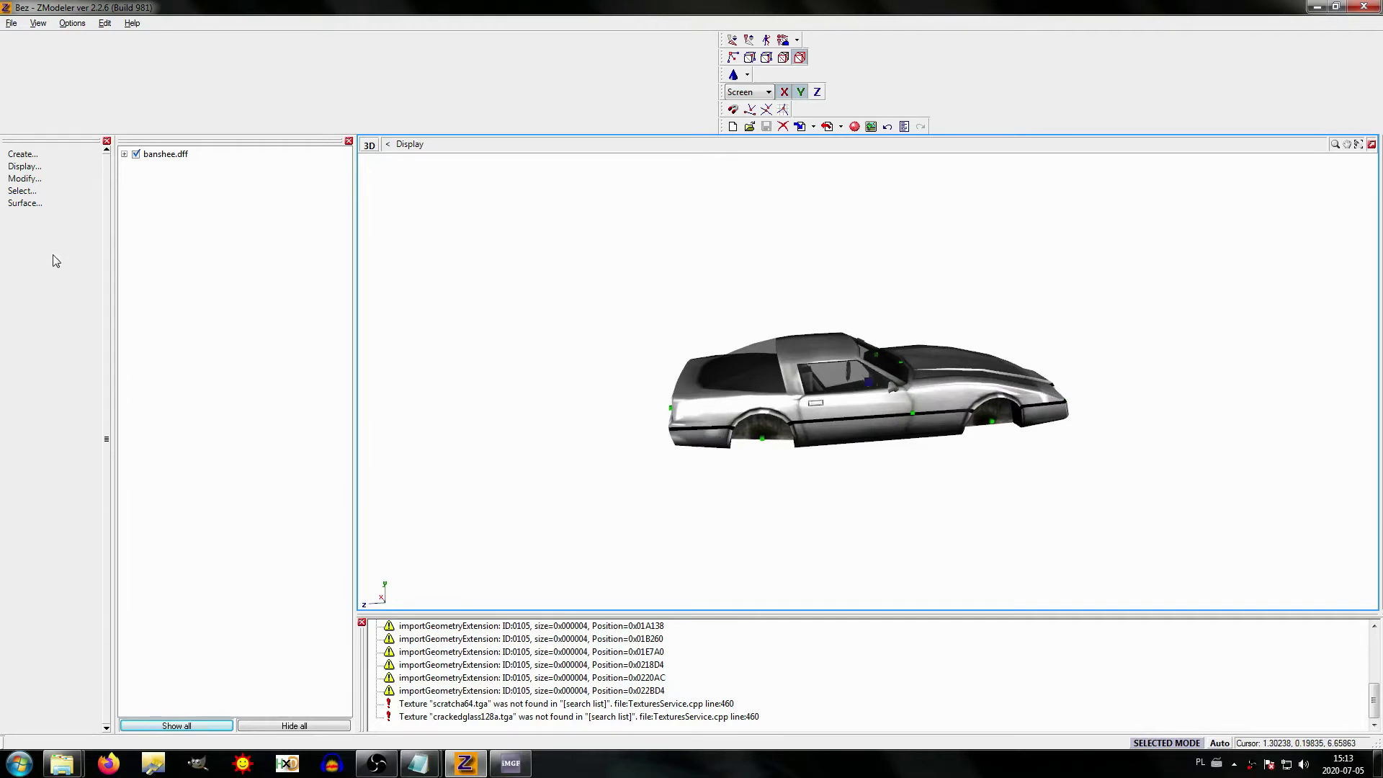
left_click(185, 726)
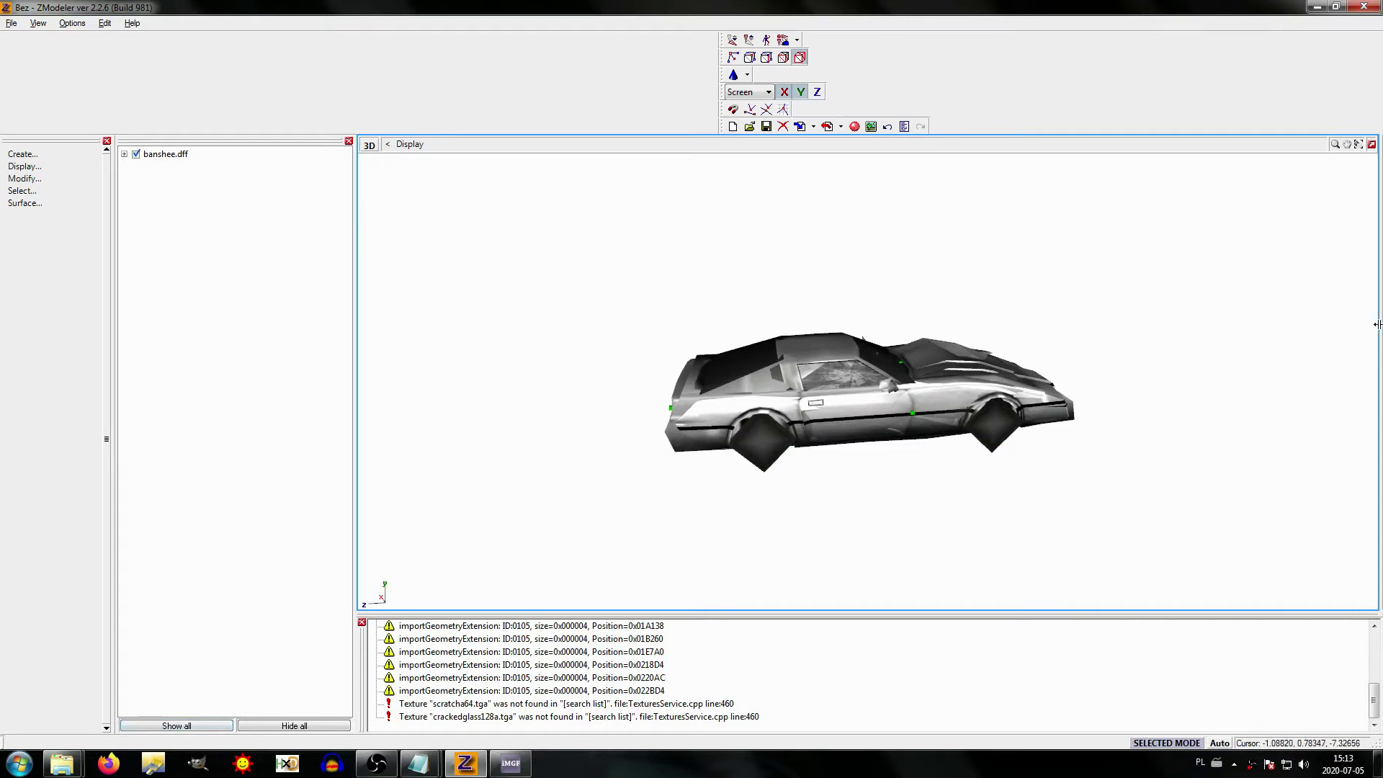
left_click_drag(1377, 324, 792, 392)
Step: Set the right viewport to a Left wireframe view with all objects visible
left_click(840, 327)
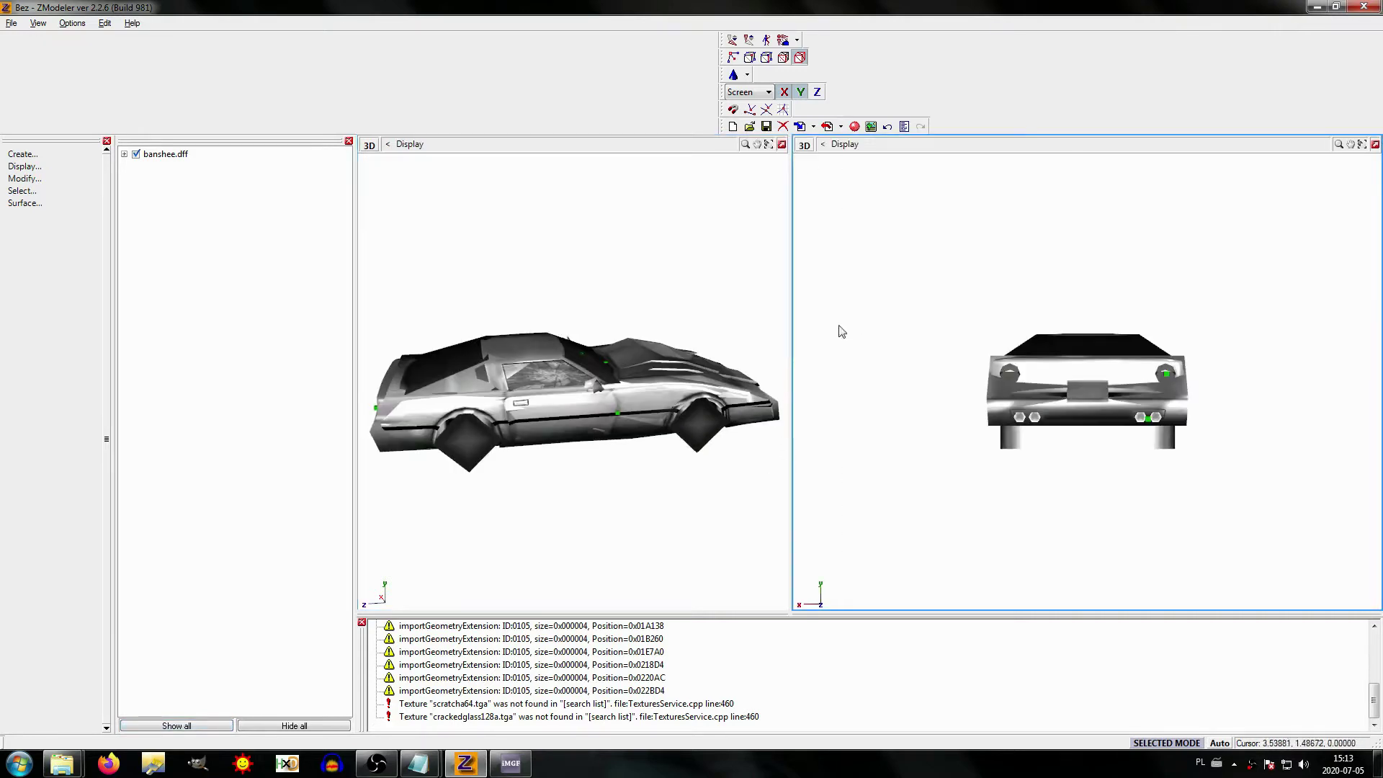
left_click(804, 145)
left_click(826, 191)
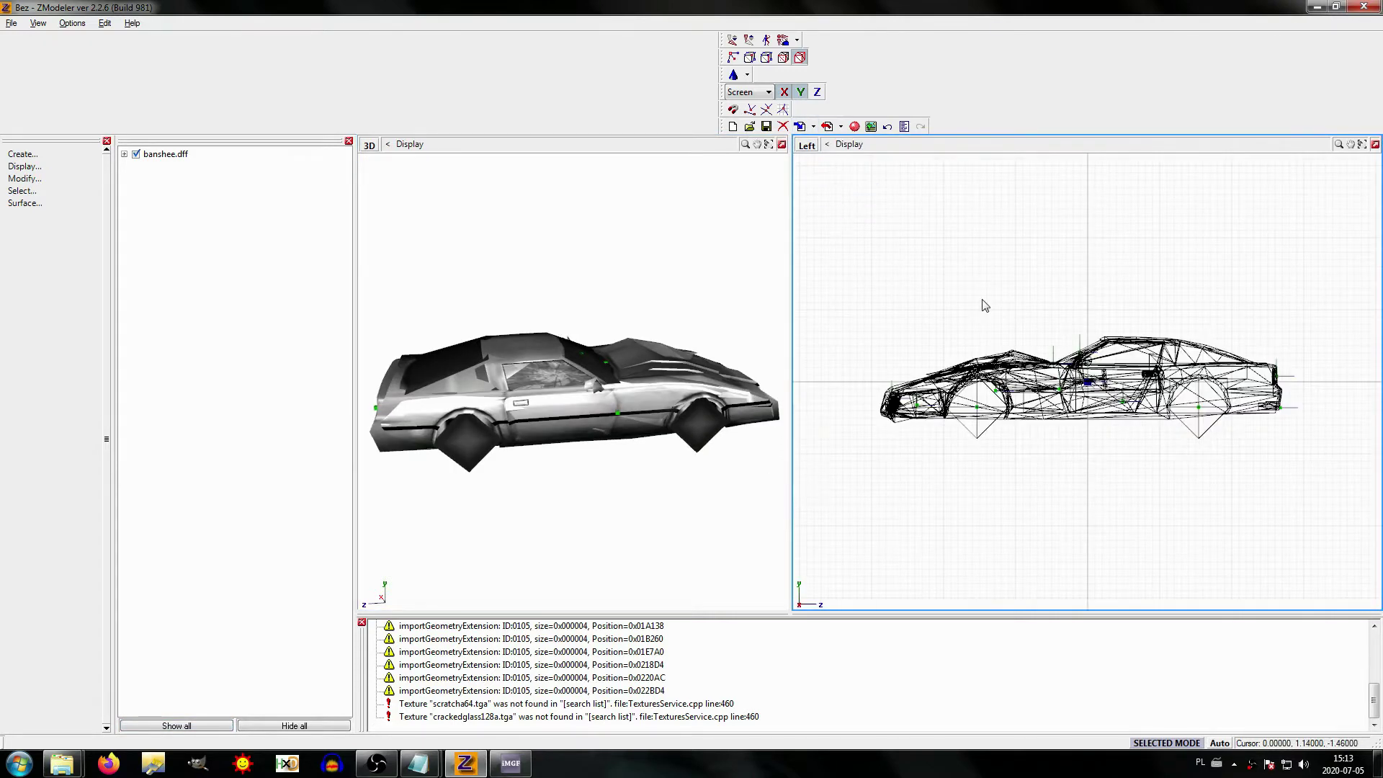
middle_click_drag(981, 299, 965, 303)
left_click(185, 725)
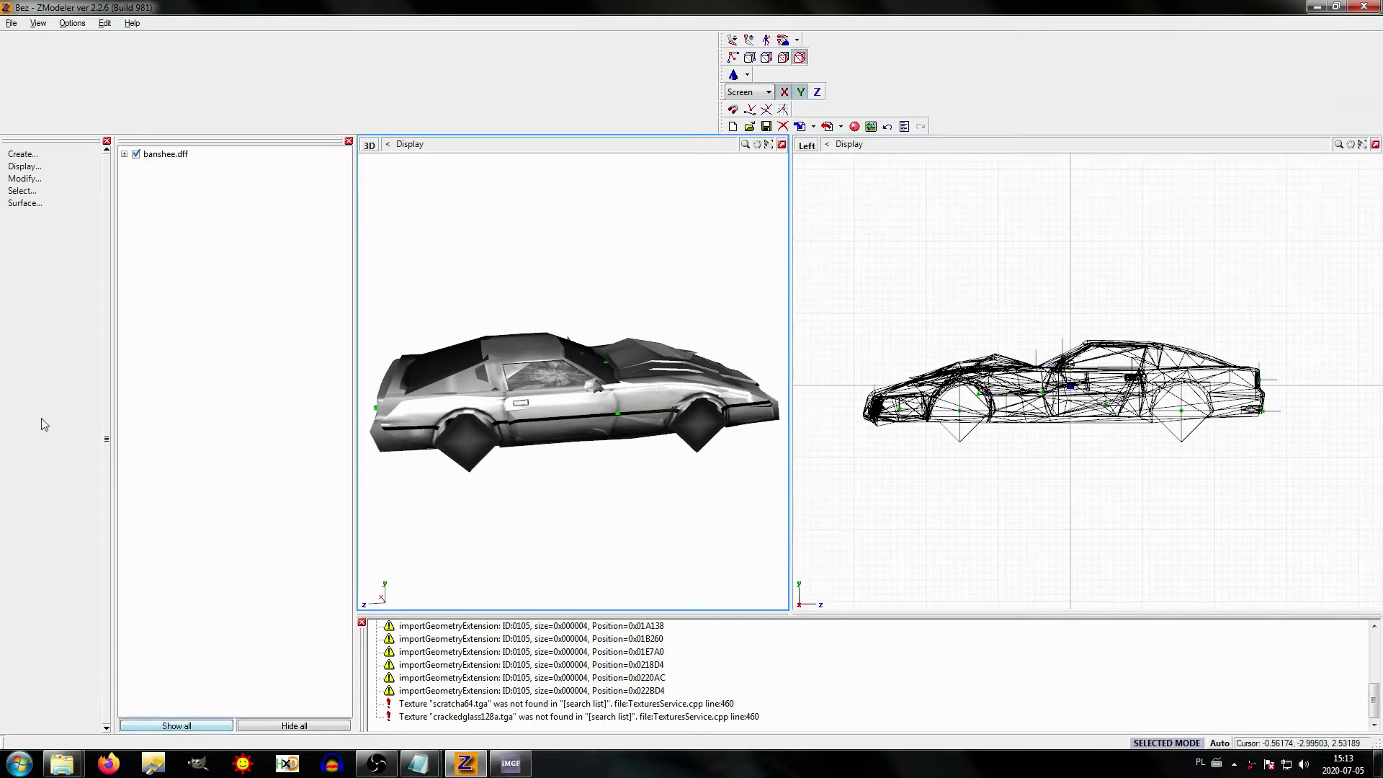
Step: Select all 16 meshes by name, enable selected mode, and open their properties
left_click(26, 190)
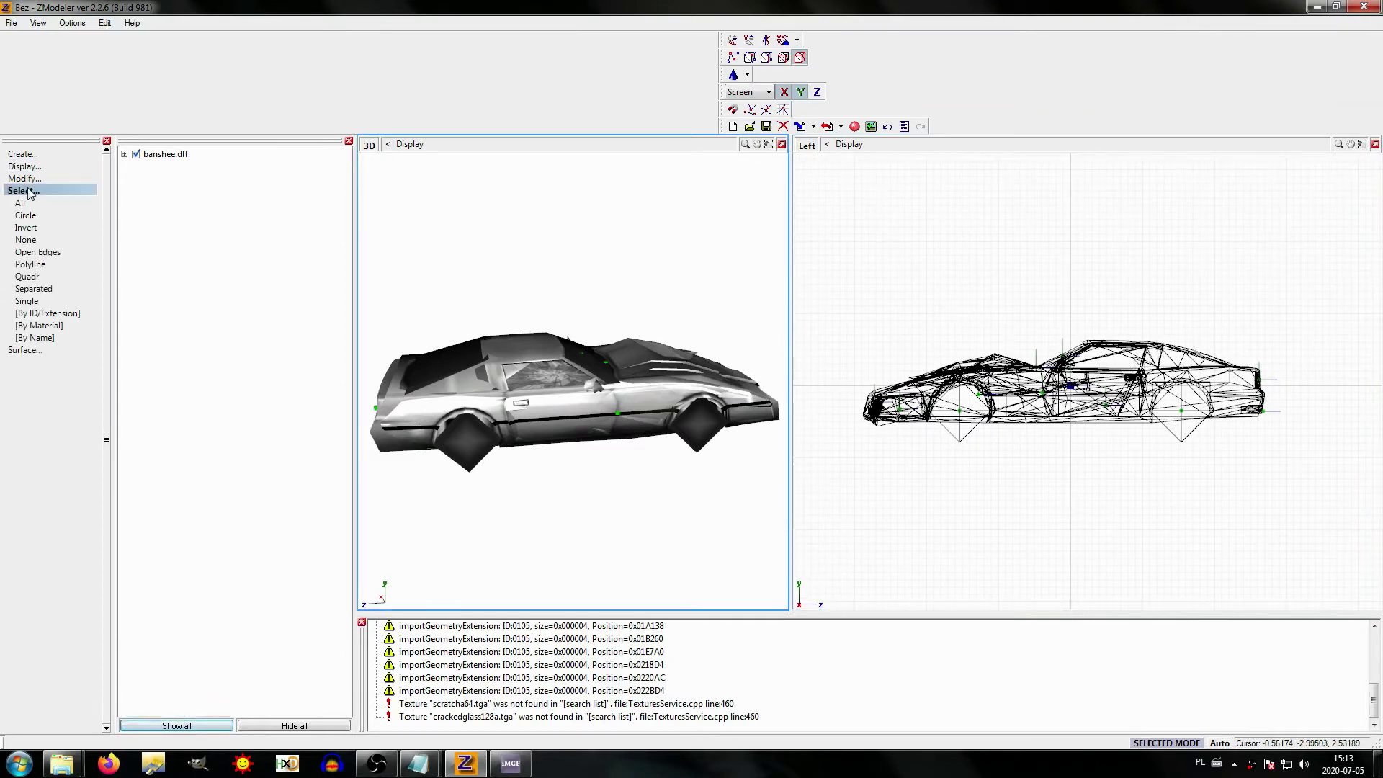
left_click(35, 337)
left_click(901, 226)
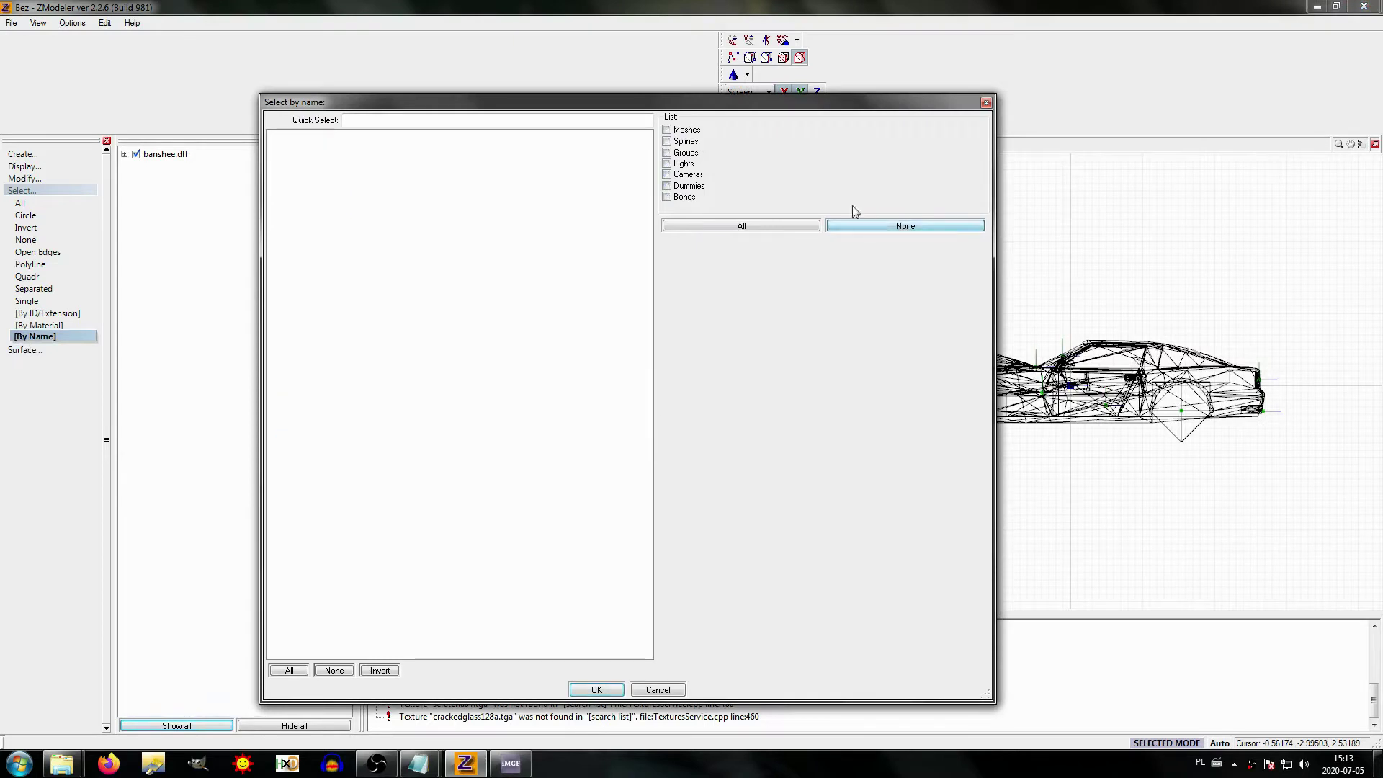
left_click(679, 131)
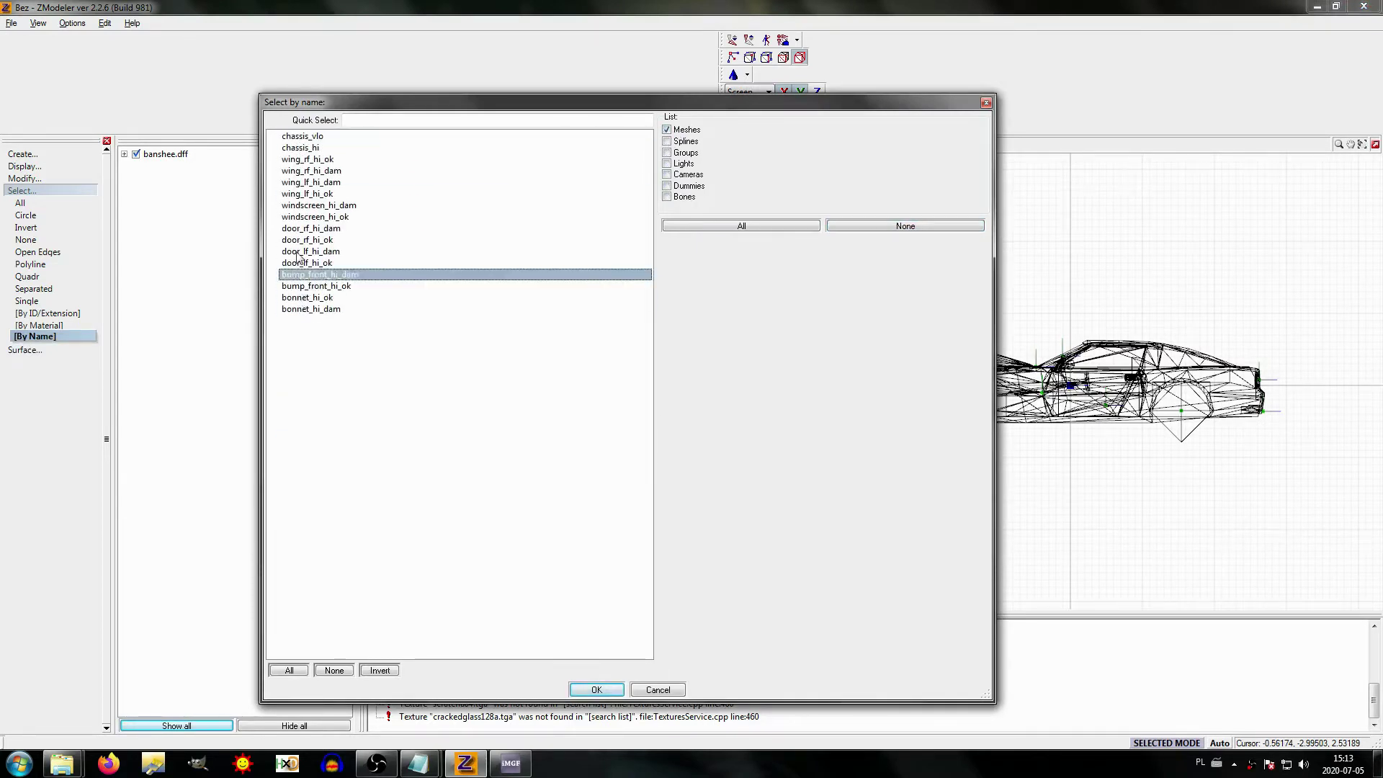
left_click(288, 670)
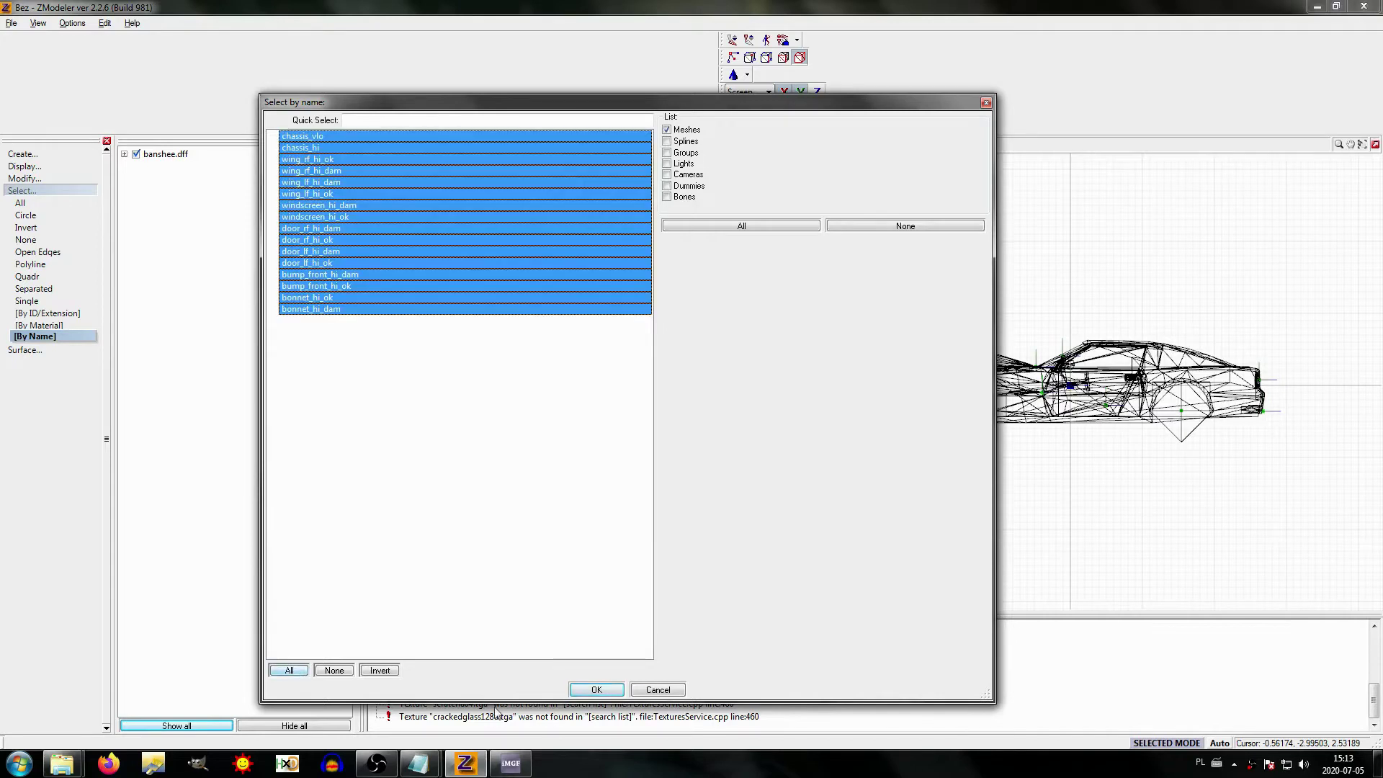
left_click(594, 690)
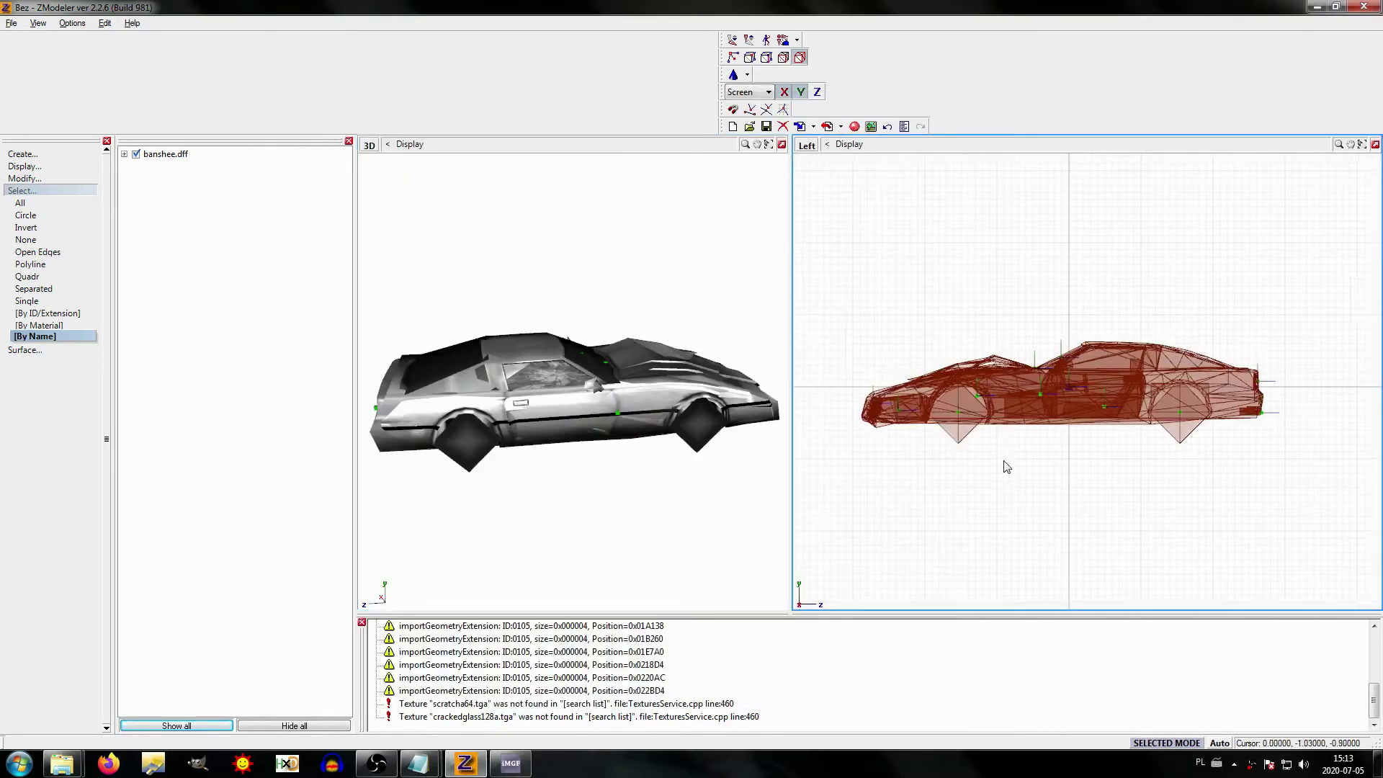
left_click(1138, 740)
middle_click_drag(1053, 503, 1050, 507)
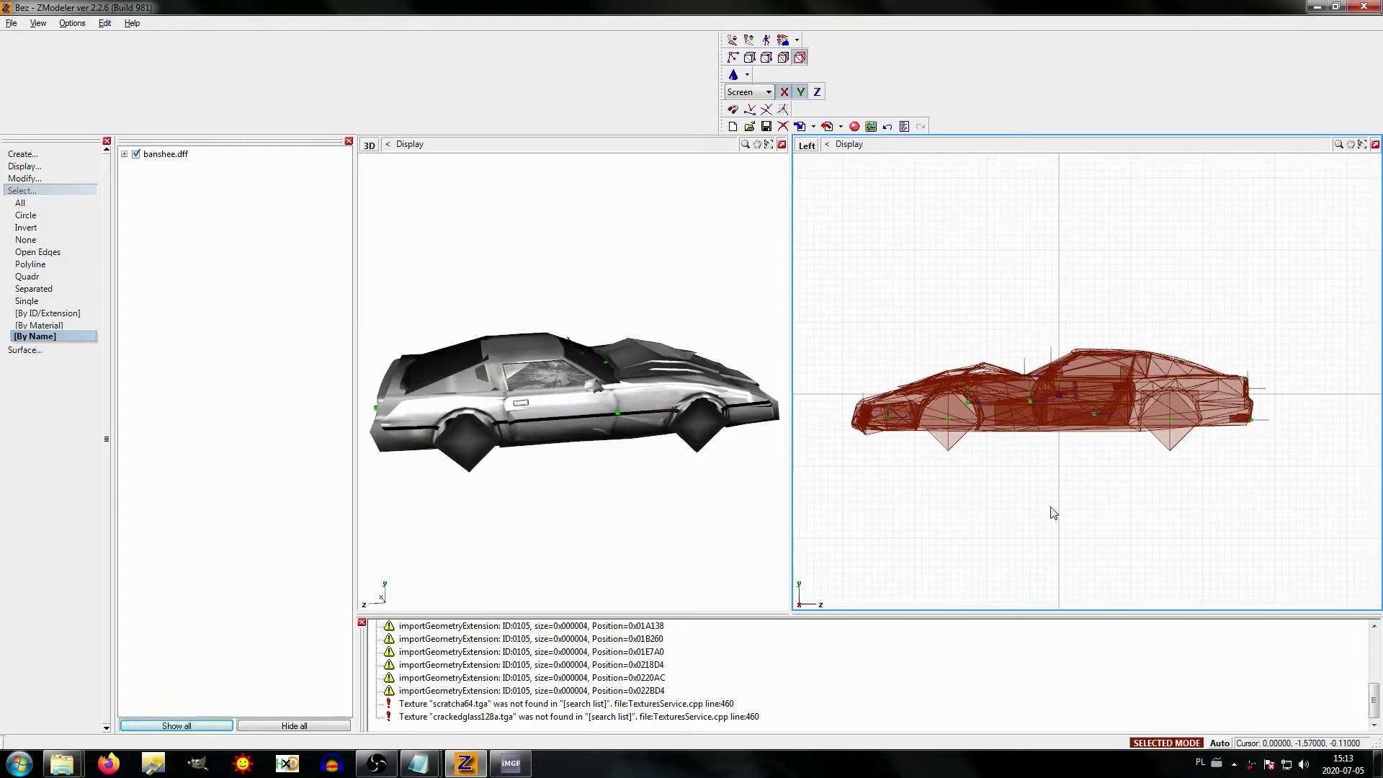
key("alt+Return")
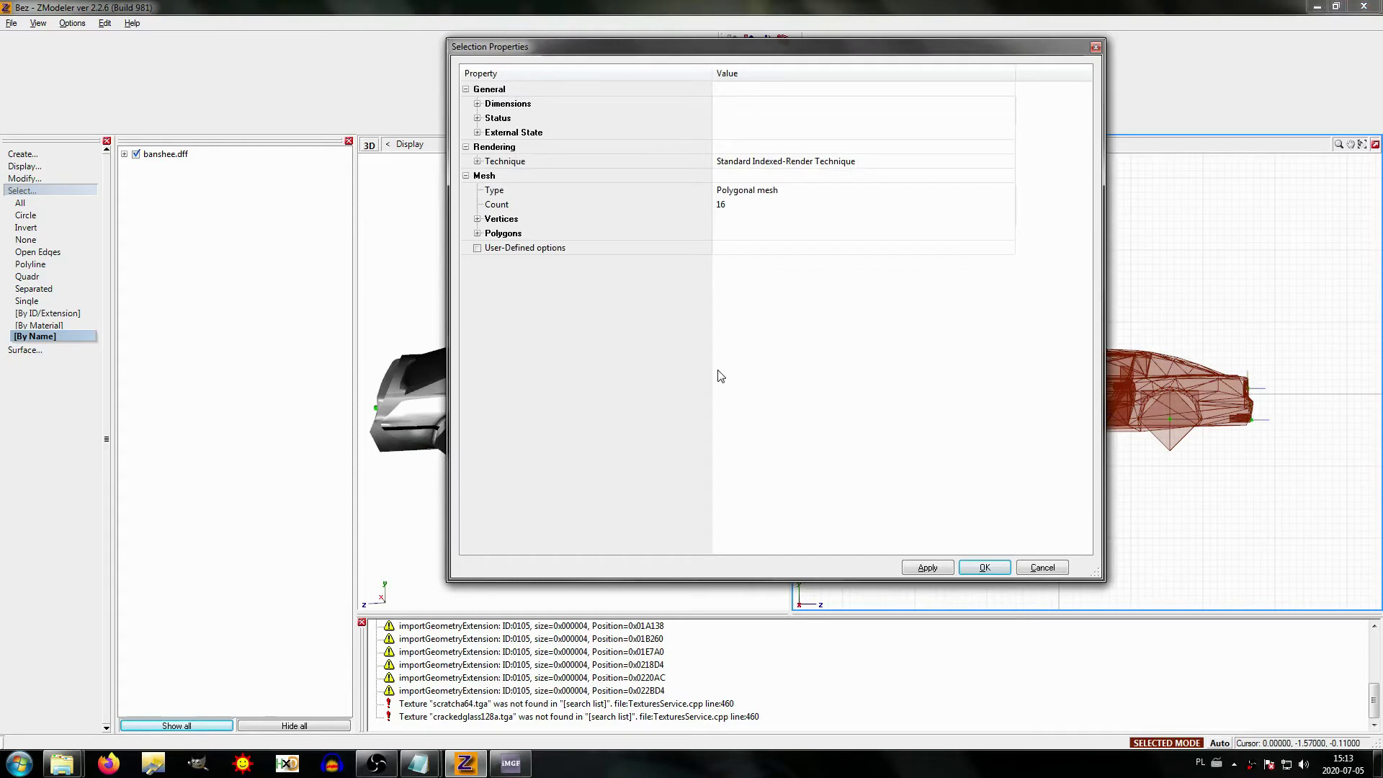
Step: Set UV Channels to 2 under Vertices > Format for the selected meshes and apply
left_click(498, 246)
left_click(501, 218)
left_click(477, 218)
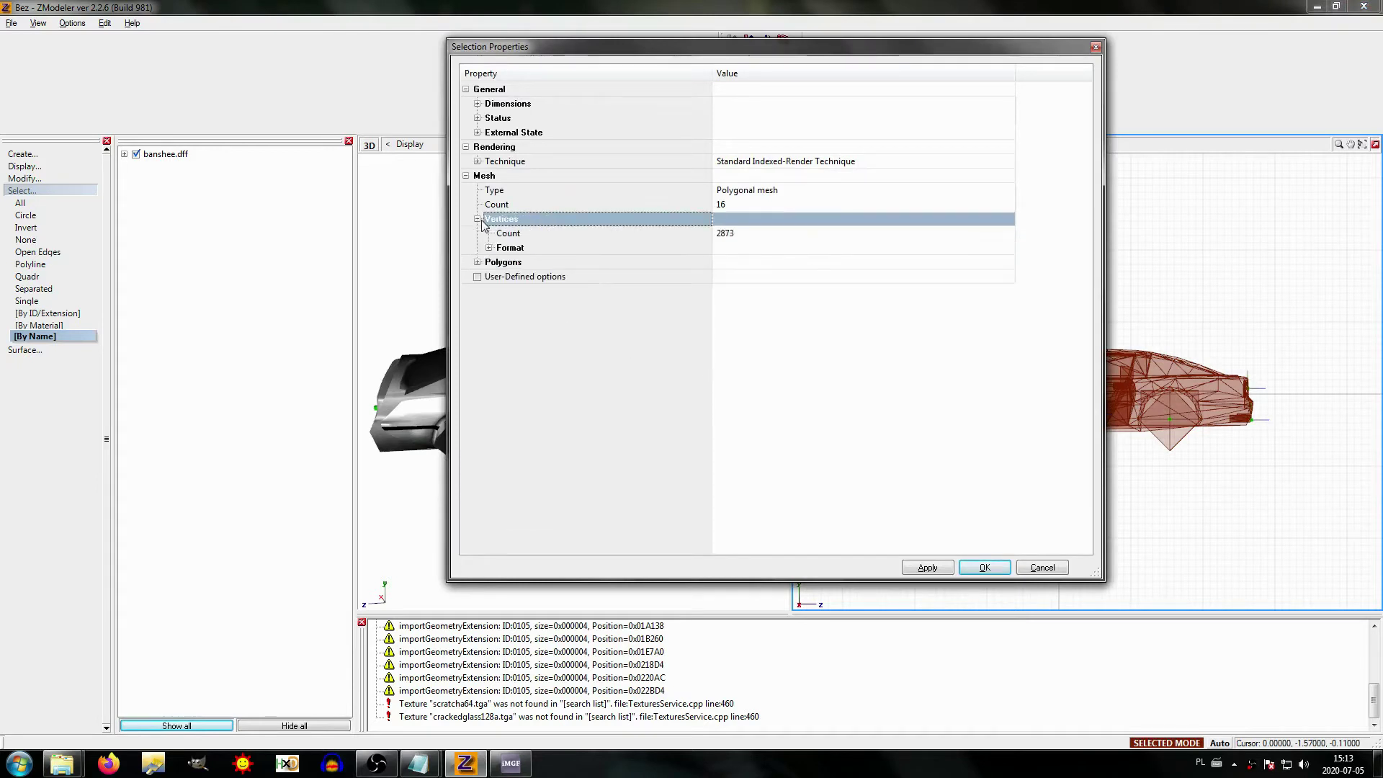
left_click(488, 252)
left_click(488, 247)
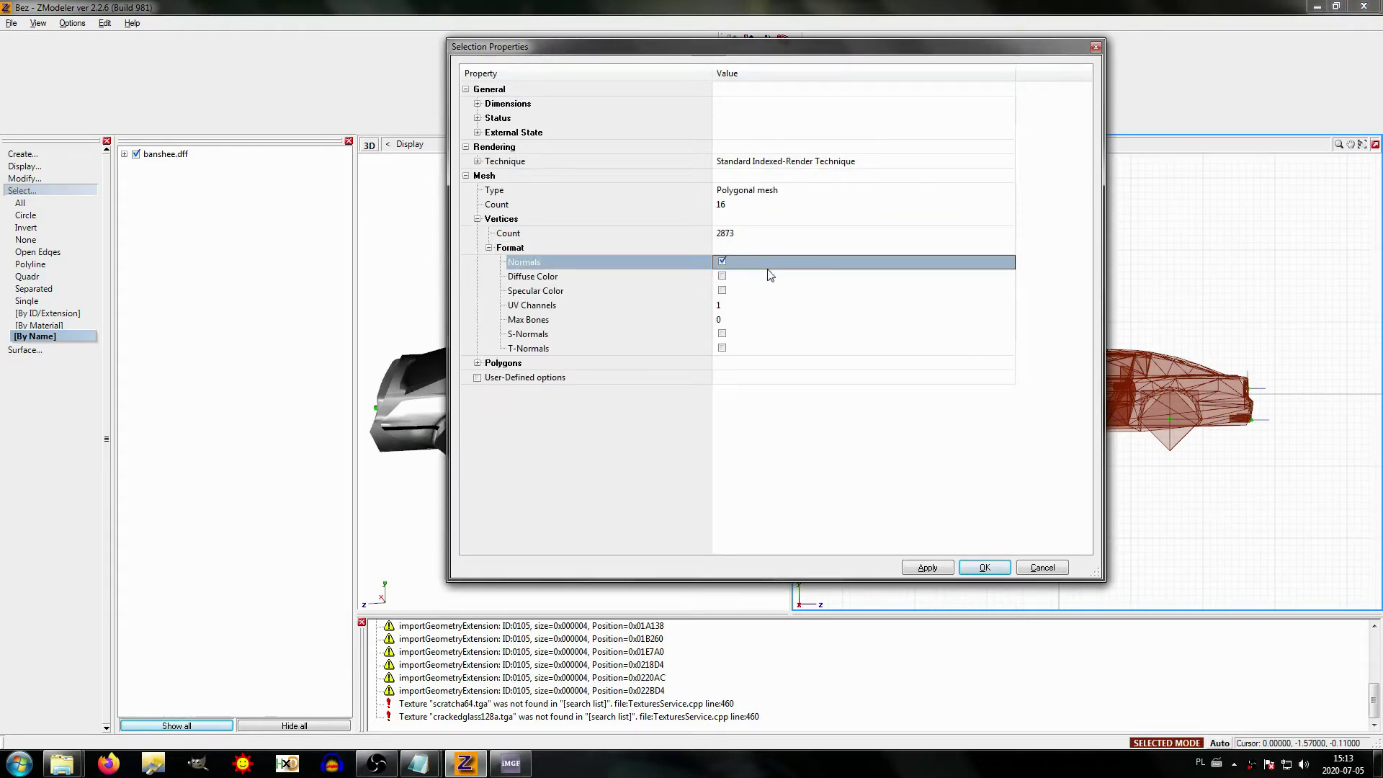
left_click(718, 309)
type("2")
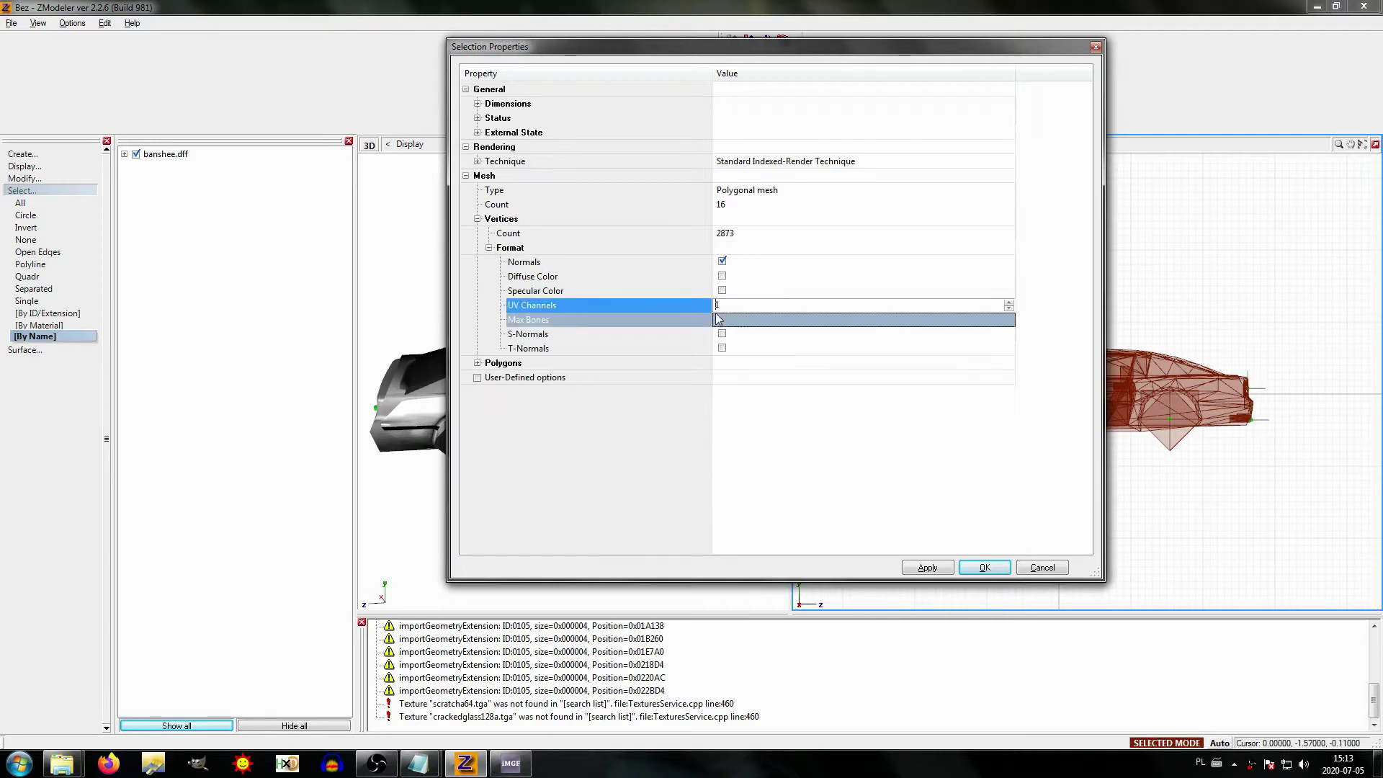
left_click(697, 309)
left_click(719, 308)
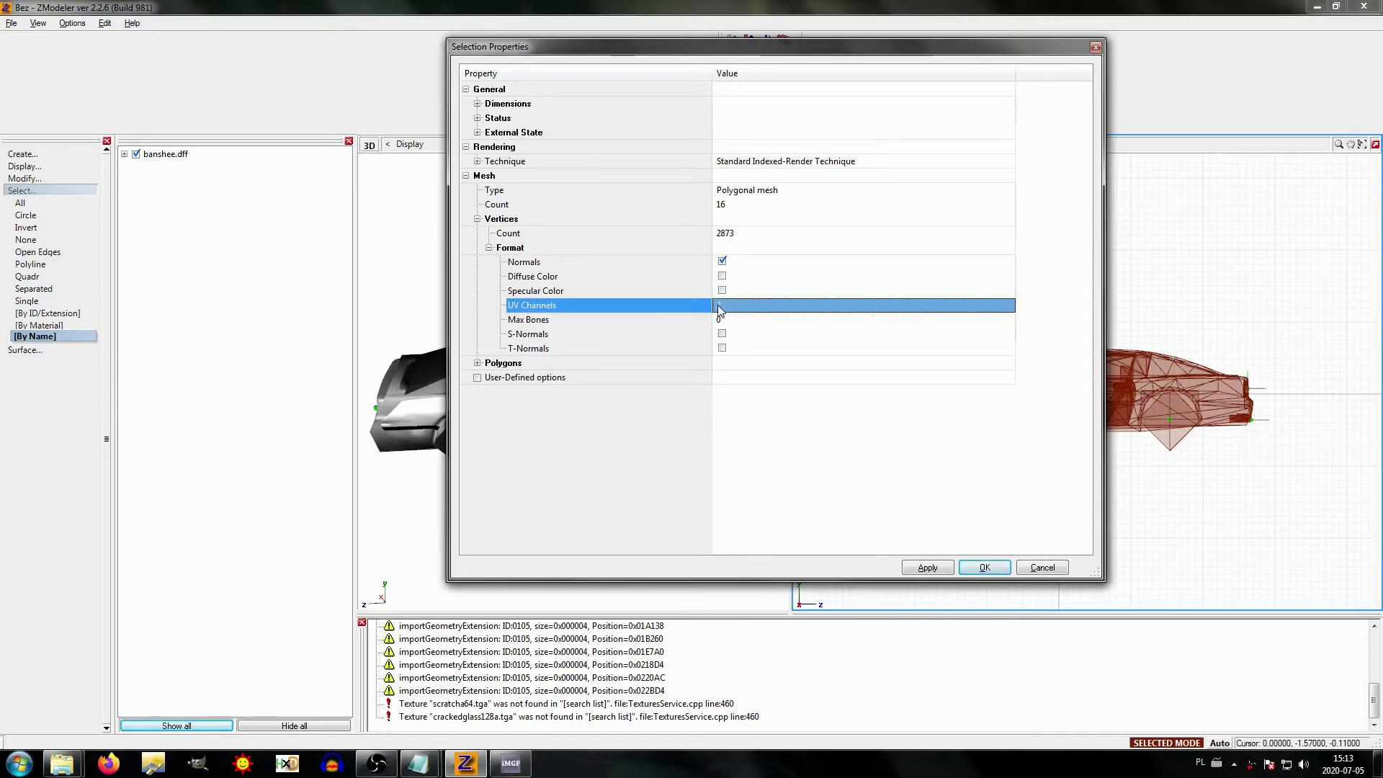
left_click(710, 307)
left_click(719, 307)
left_click(984, 568)
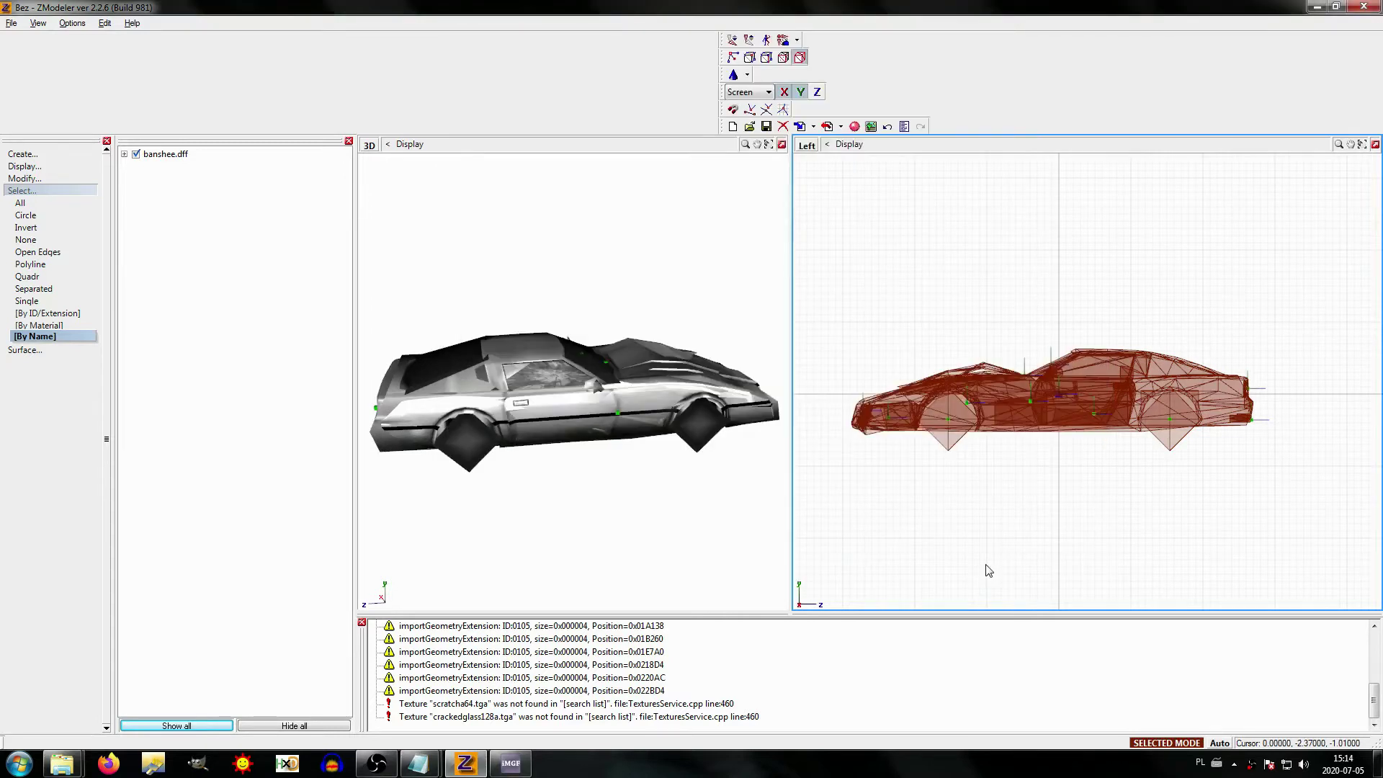
Step: Save the scene and expand the banshee hierarchy down to chassis_dummy
left_click(766, 126)
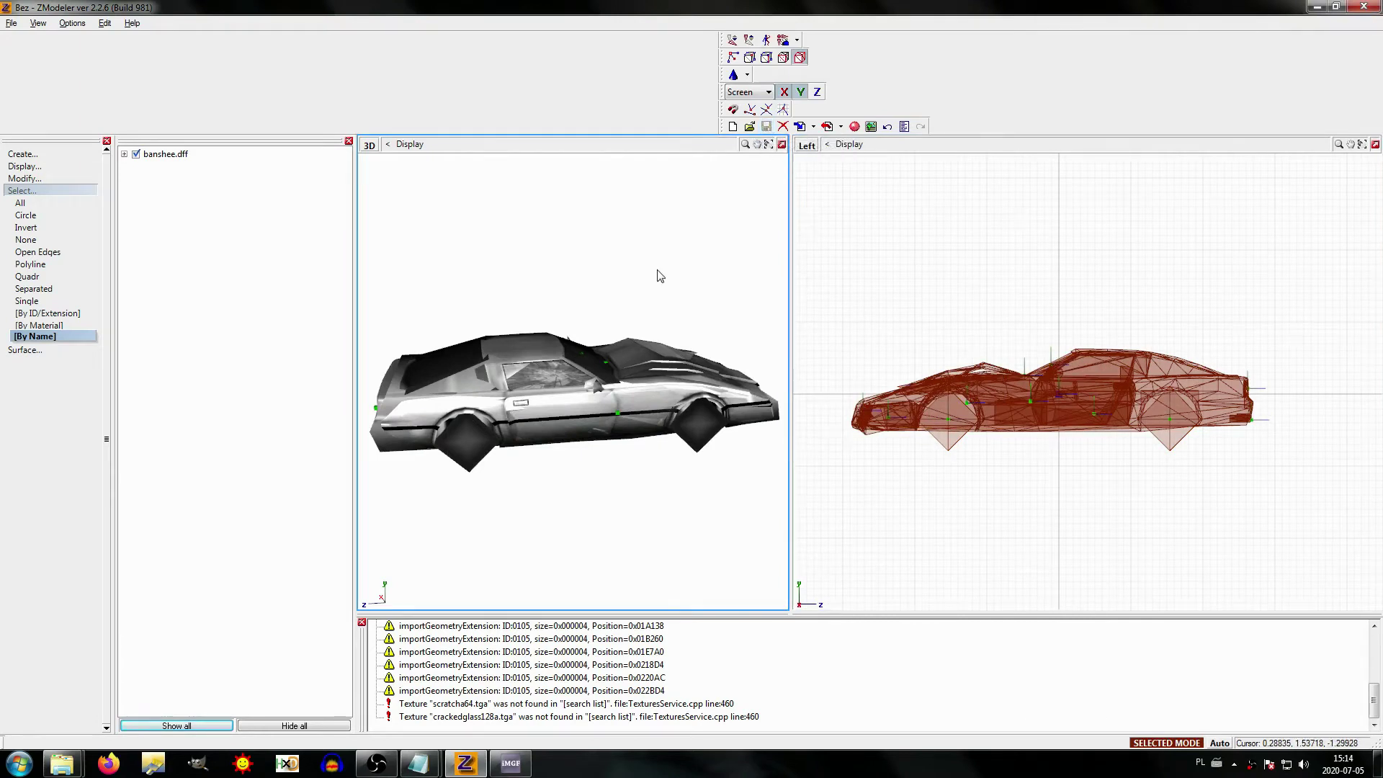
left_click(140, 154)
left_click(123, 154)
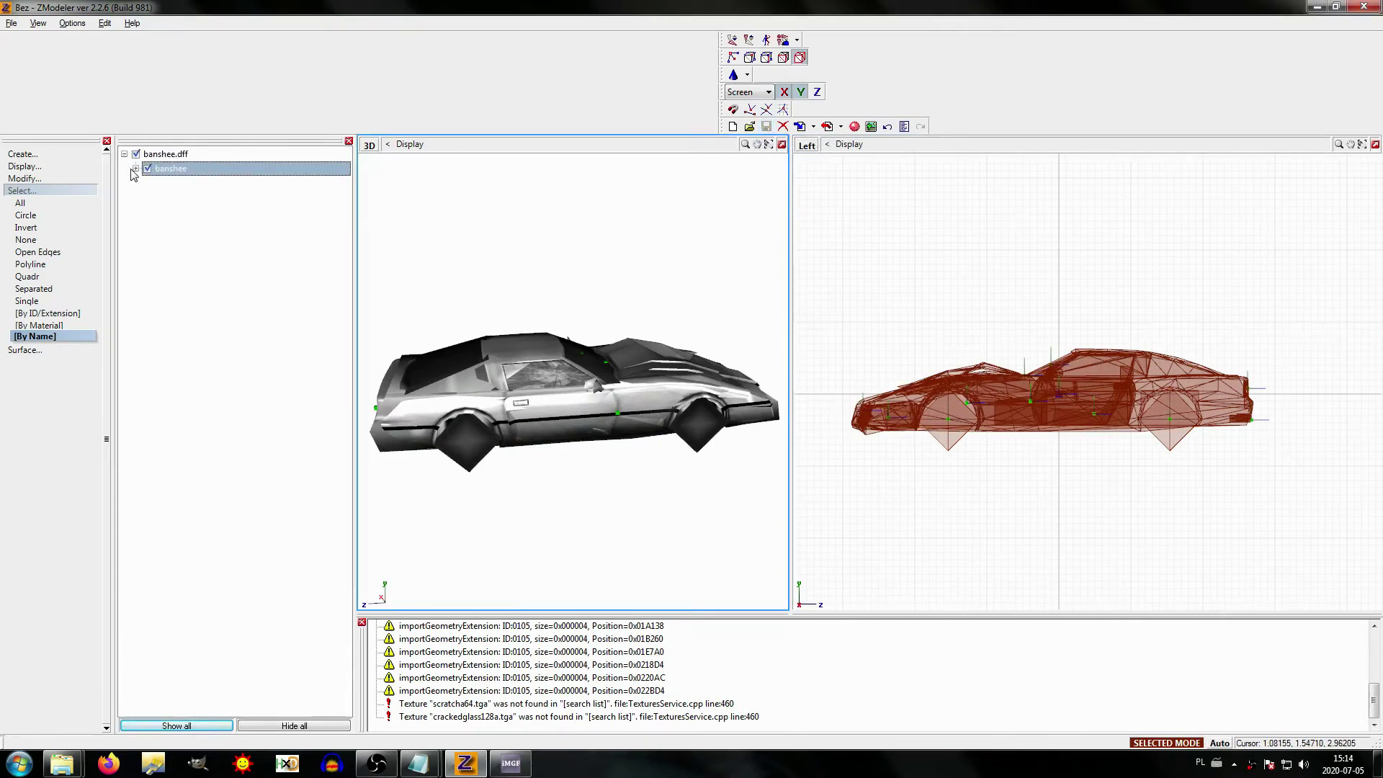
left_click(135, 169)
left_click(178, 285)
key("Down")
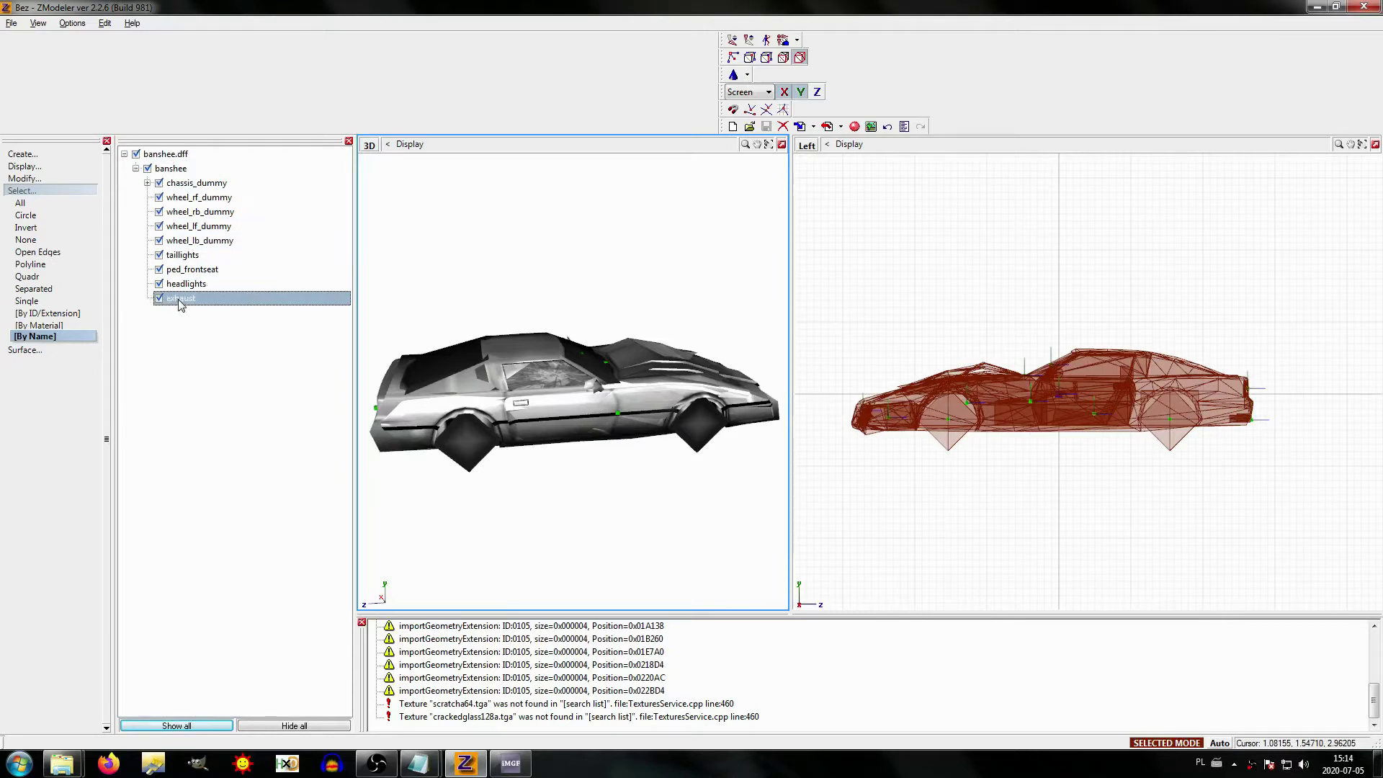
key("Up")
key("Up")
key("Up")
key("Up")
key("Up")
key("Up")
key("Up")
key("Up")
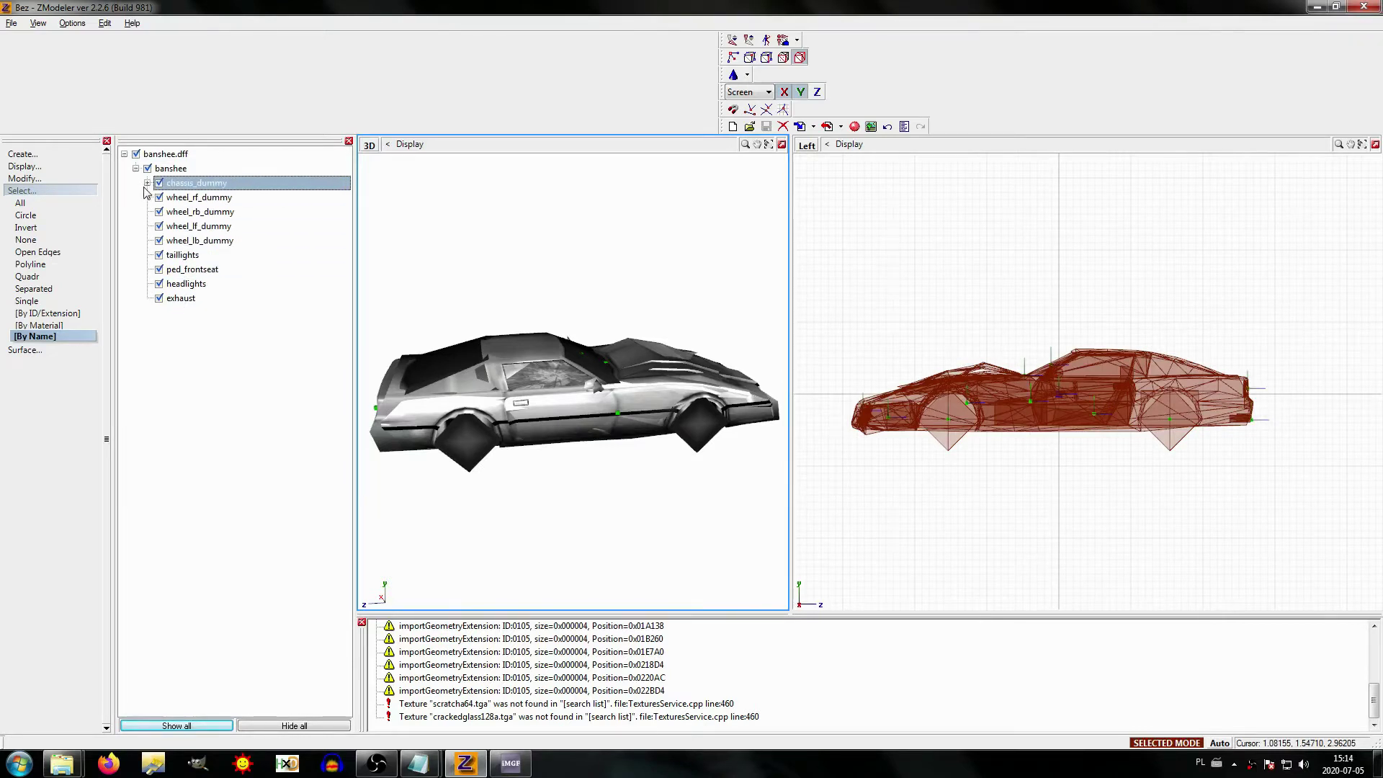
left_click(147, 182)
Step: Rename the bonnet parts to bonnet_dam and bonnet_ok
key("Down")
key("Down")
key("Down")
key("Down")
key("Down")
key("Down")
key("Down")
key("Down")
key("Down")
left_click(159, 313)
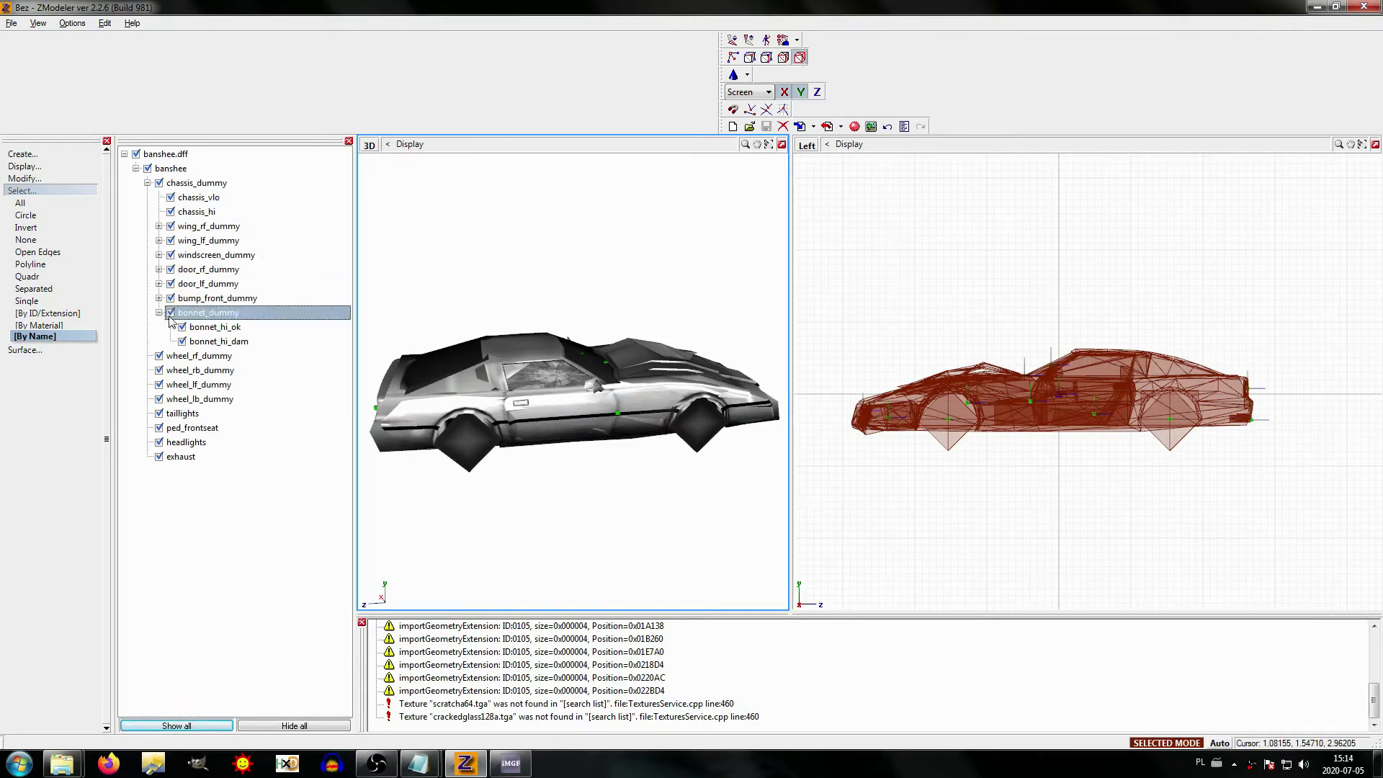
left_click(238, 342)
left_click(241, 347)
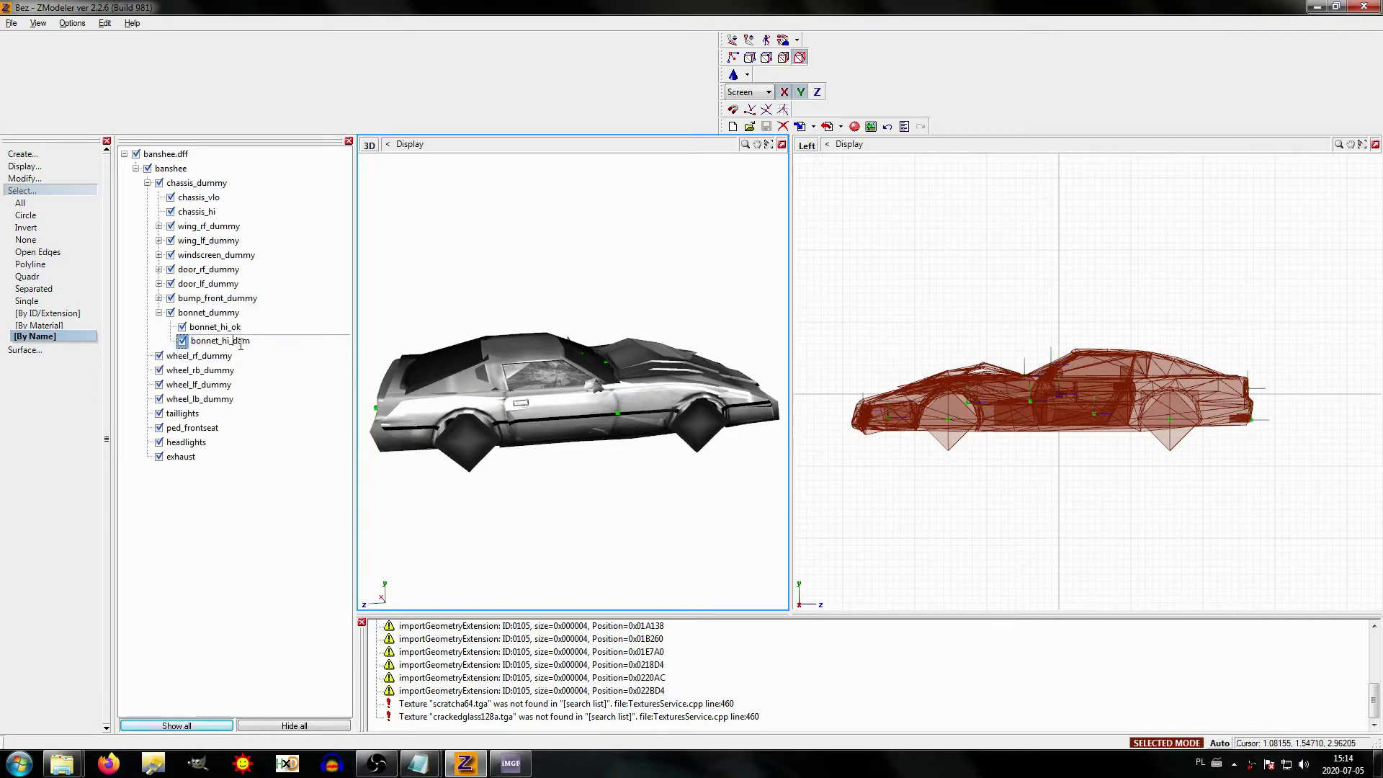
key("Return")
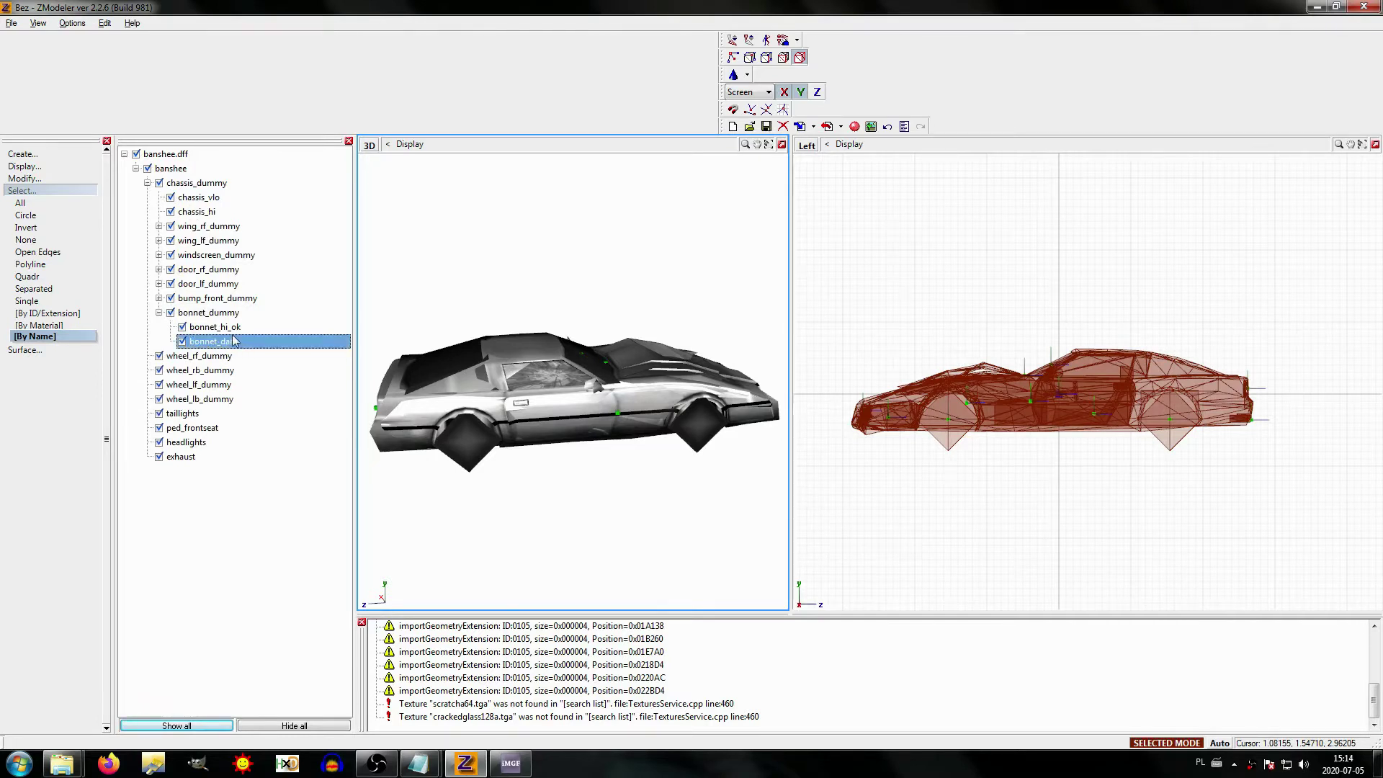
left_click(236, 329)
key("Left")
key("Left")
key("Left")
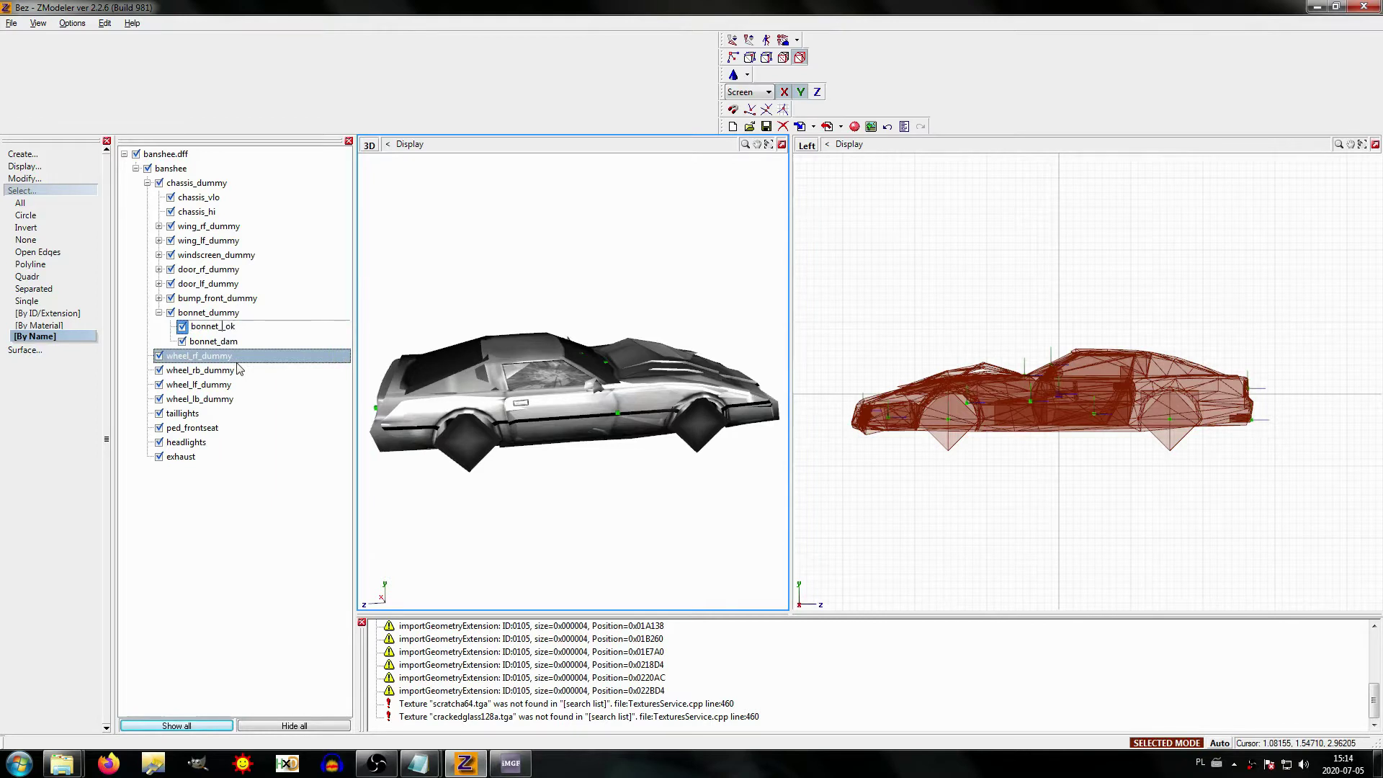
left_click(237, 360)
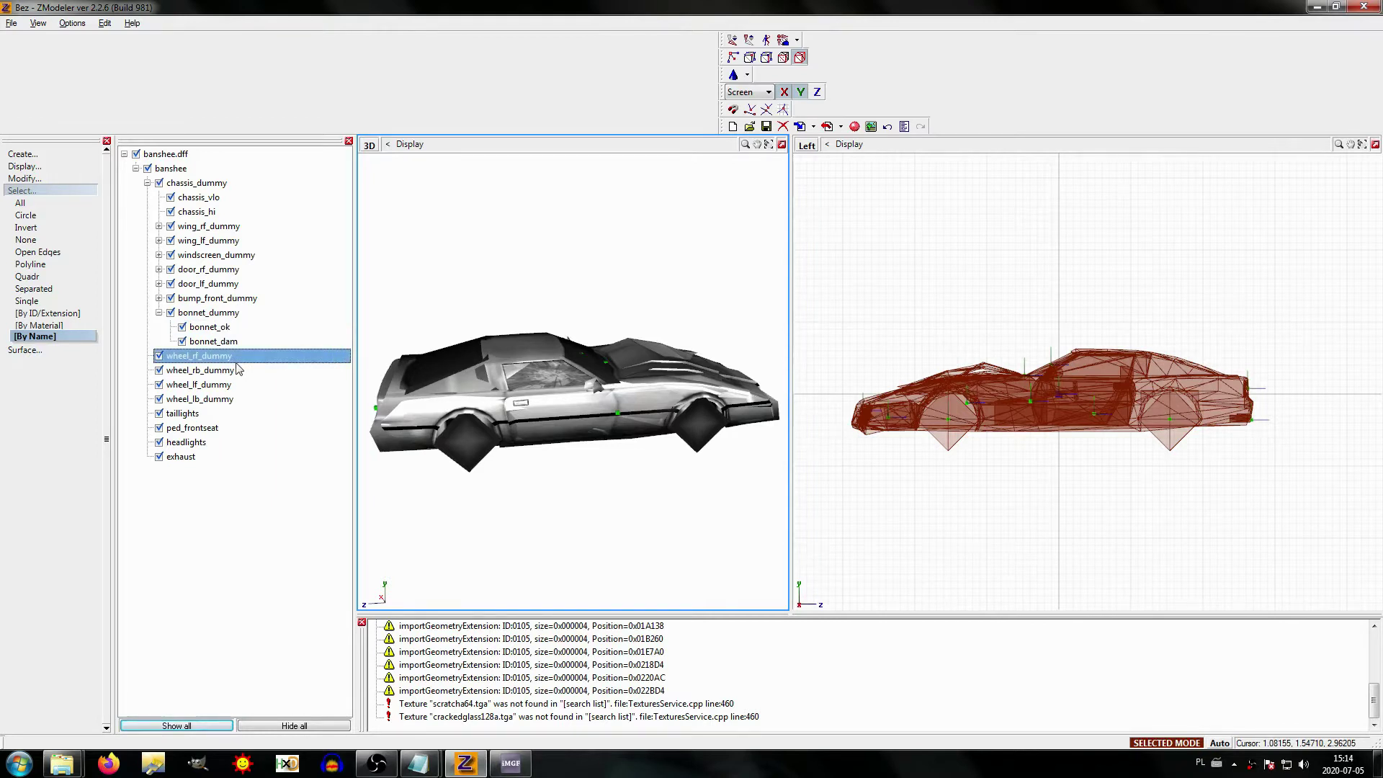
left_click(159, 312)
Step: Rename the front bumper parts to bump_front_ok and bump_front_dam
left_click(160, 298)
double_click(248, 328)
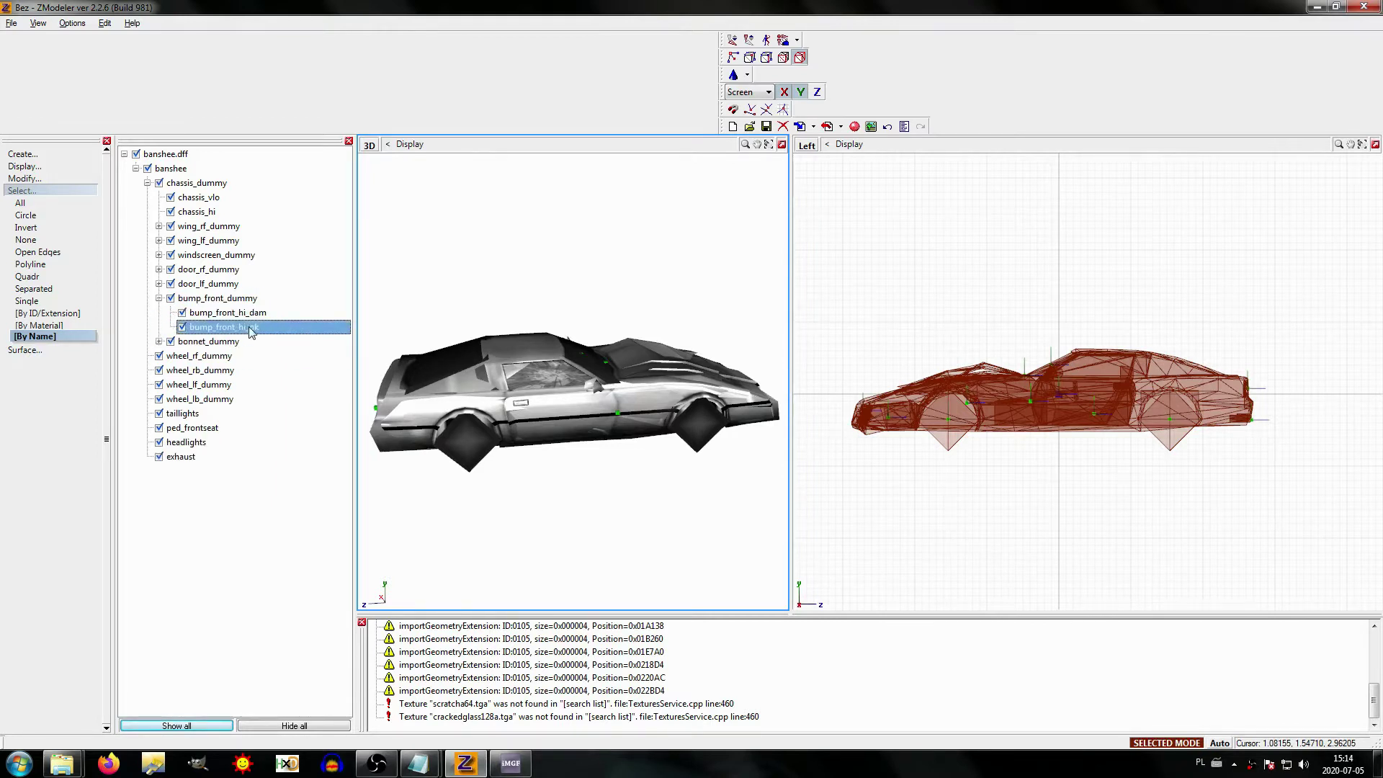
left_click(258, 313)
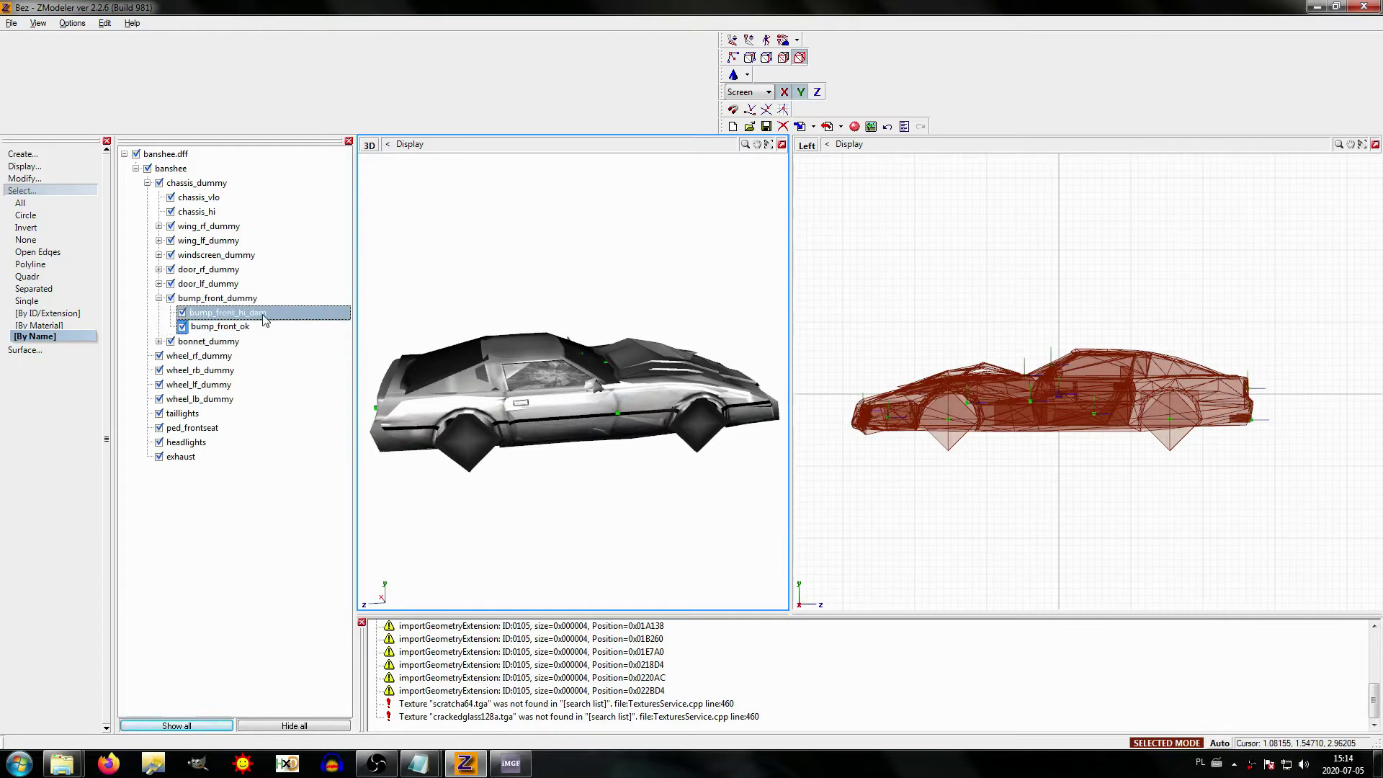
left_click(259, 311)
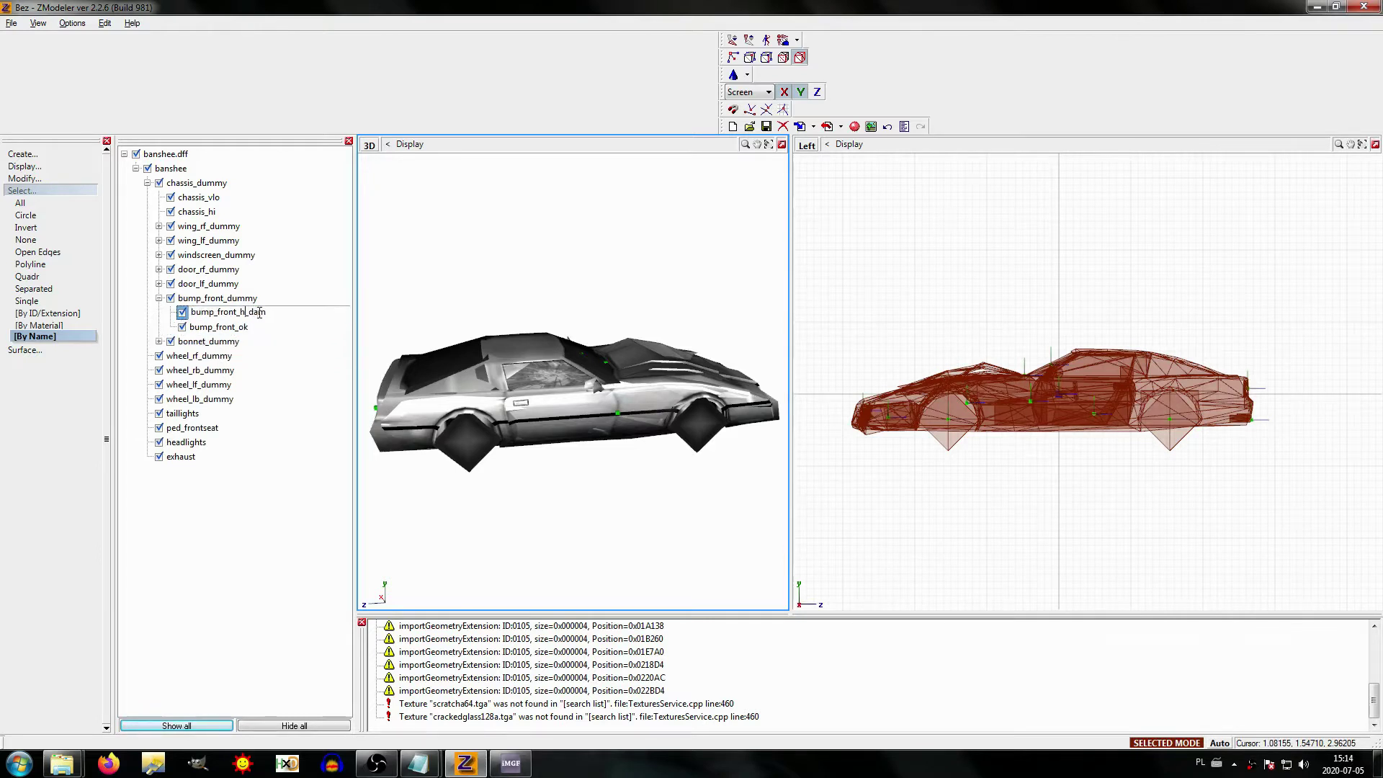
left_click(216, 298)
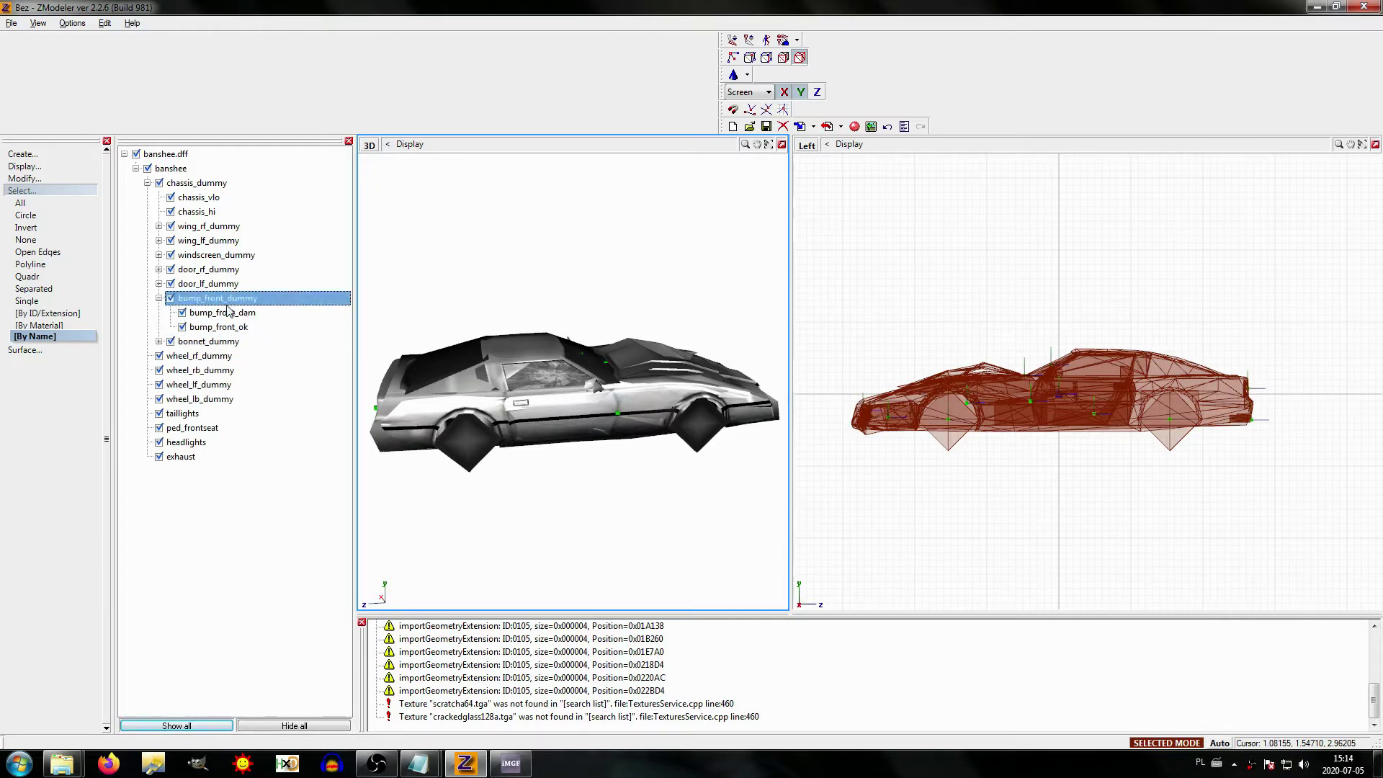
left_click(159, 298)
Step: Rename the left door parts to door_lf_dam and door_lf_ok
left_click(159, 284)
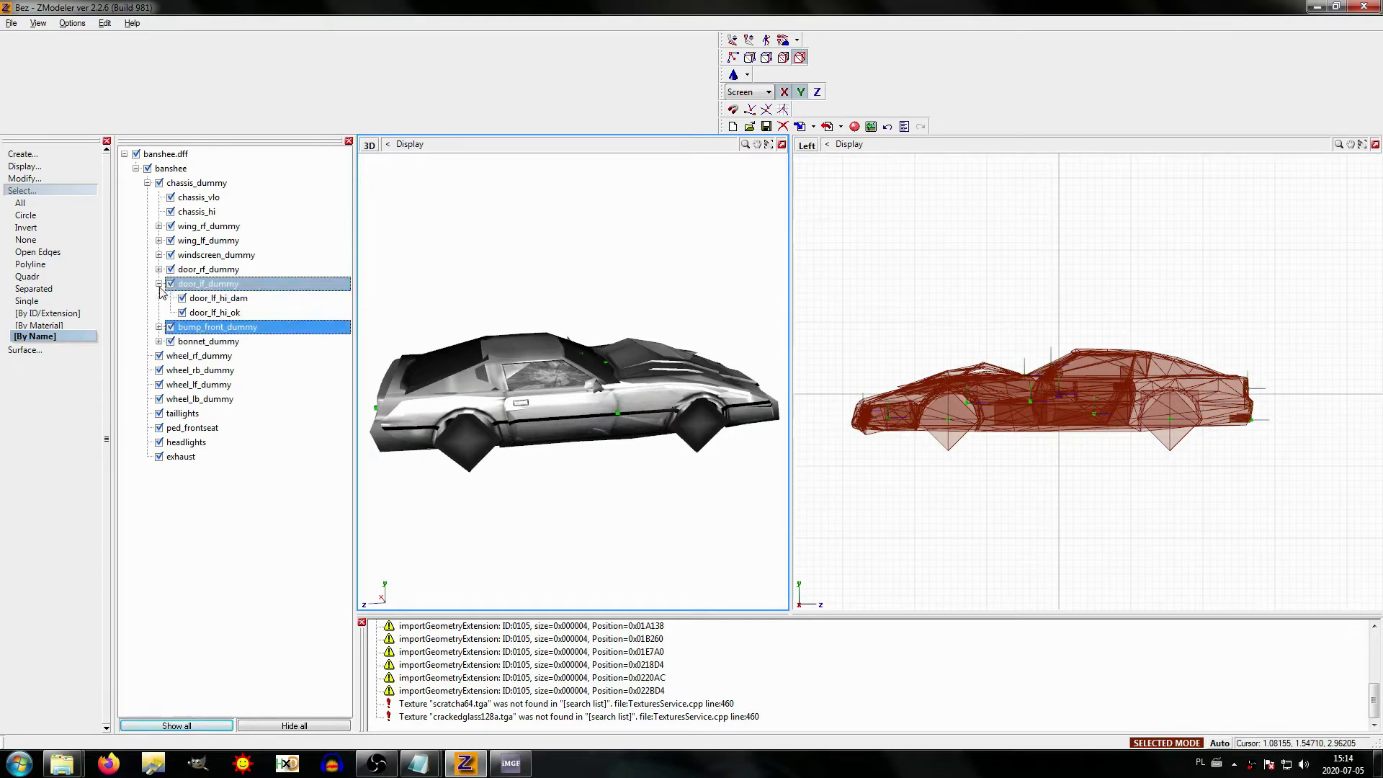
double_click(231, 298)
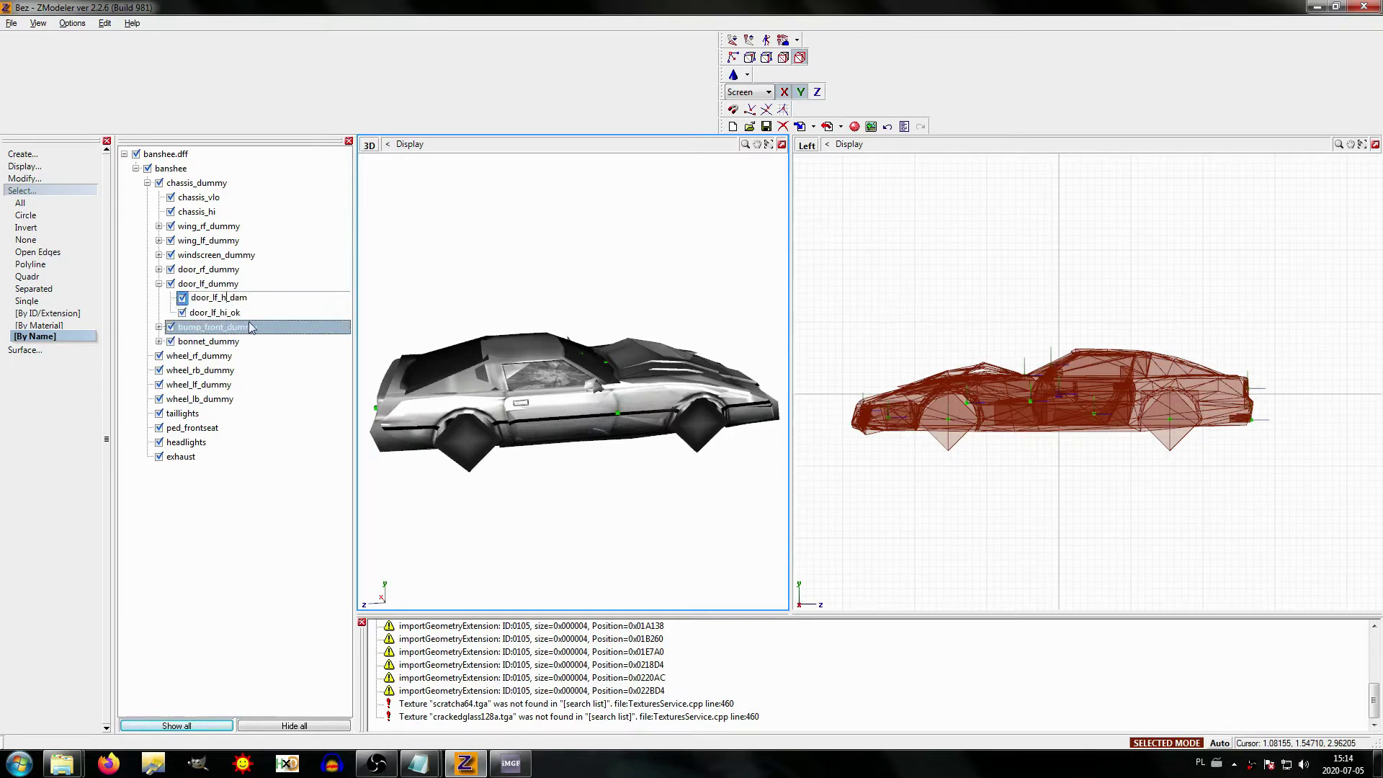
double_click(230, 313)
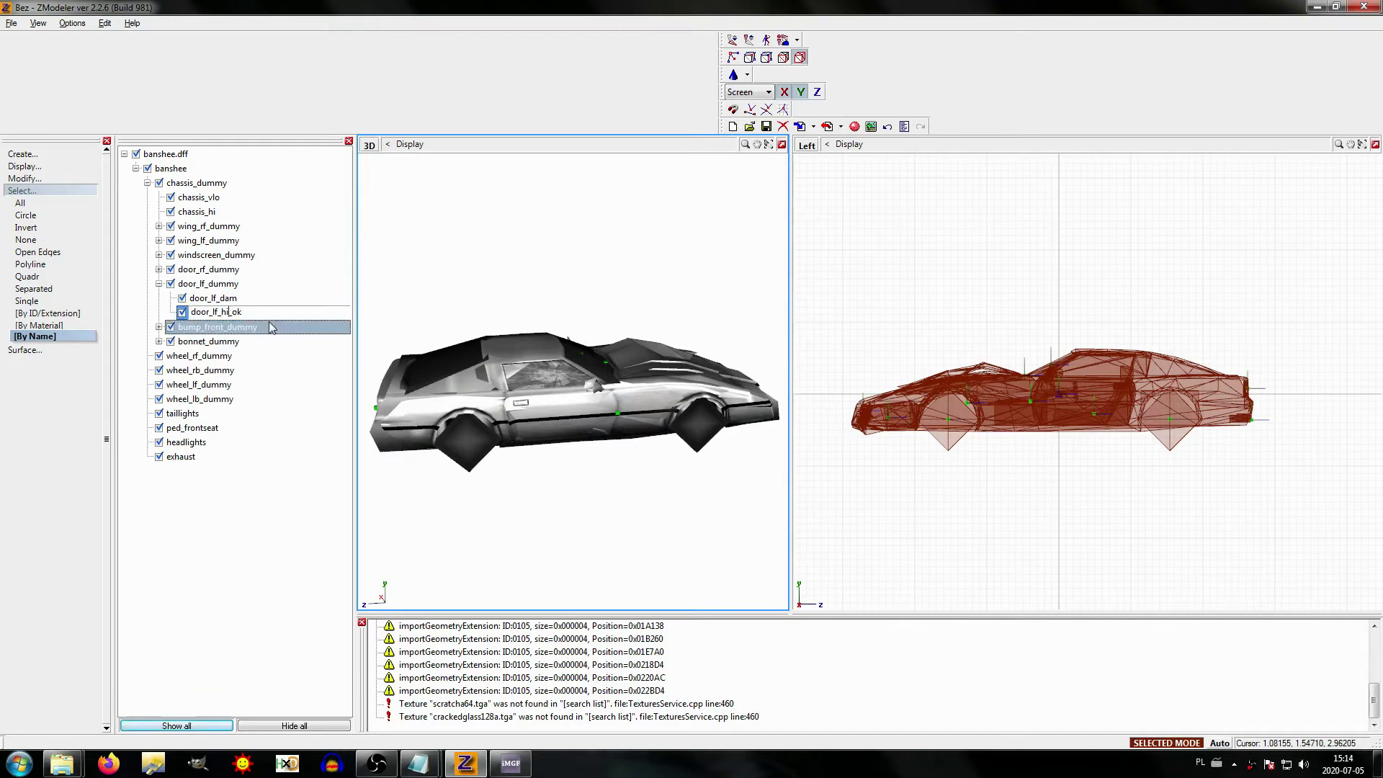
left_click(232, 300)
left_click(159, 283)
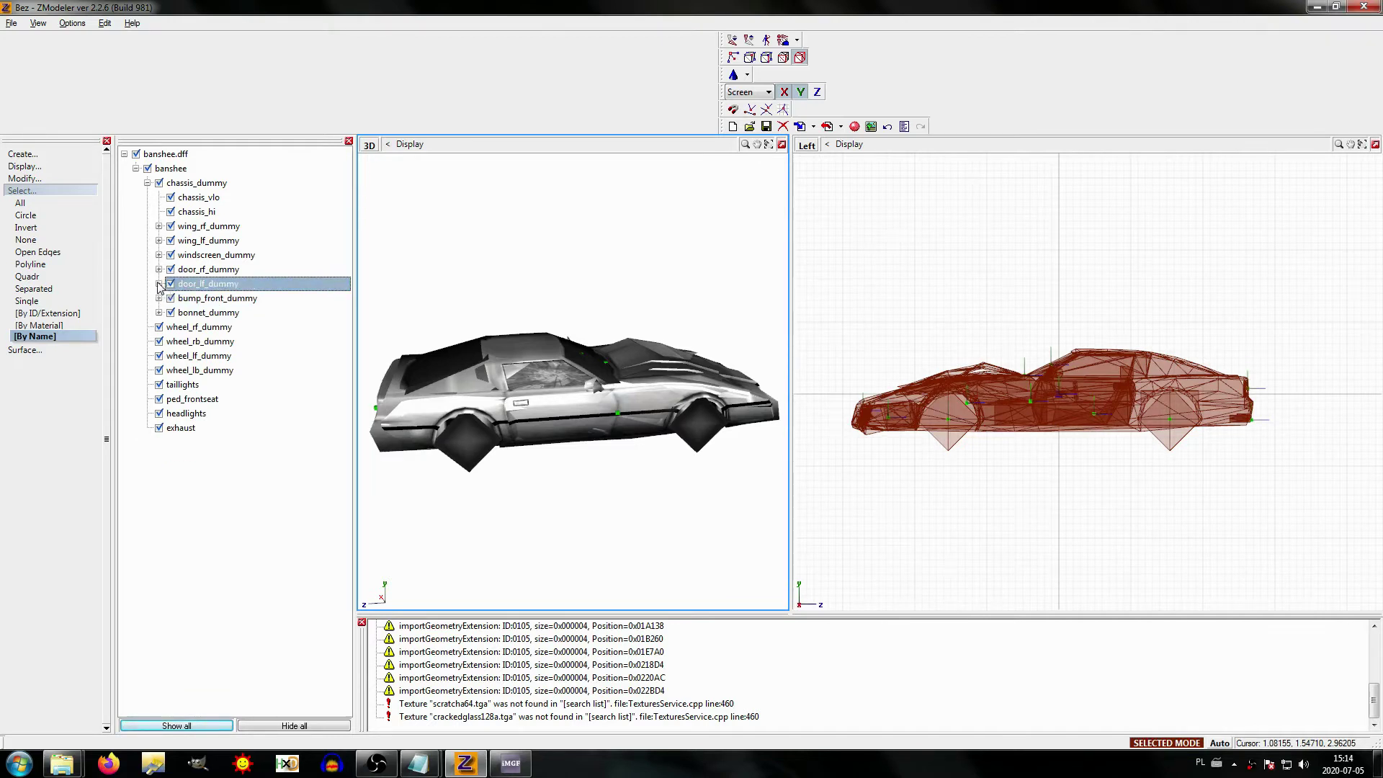
Step: Rename the right door parts to door_rf_dam and door_rf_ok, then pick the windscreen's damaged part
left_click(159, 269)
left_click(216, 285)
left_click(235, 288)
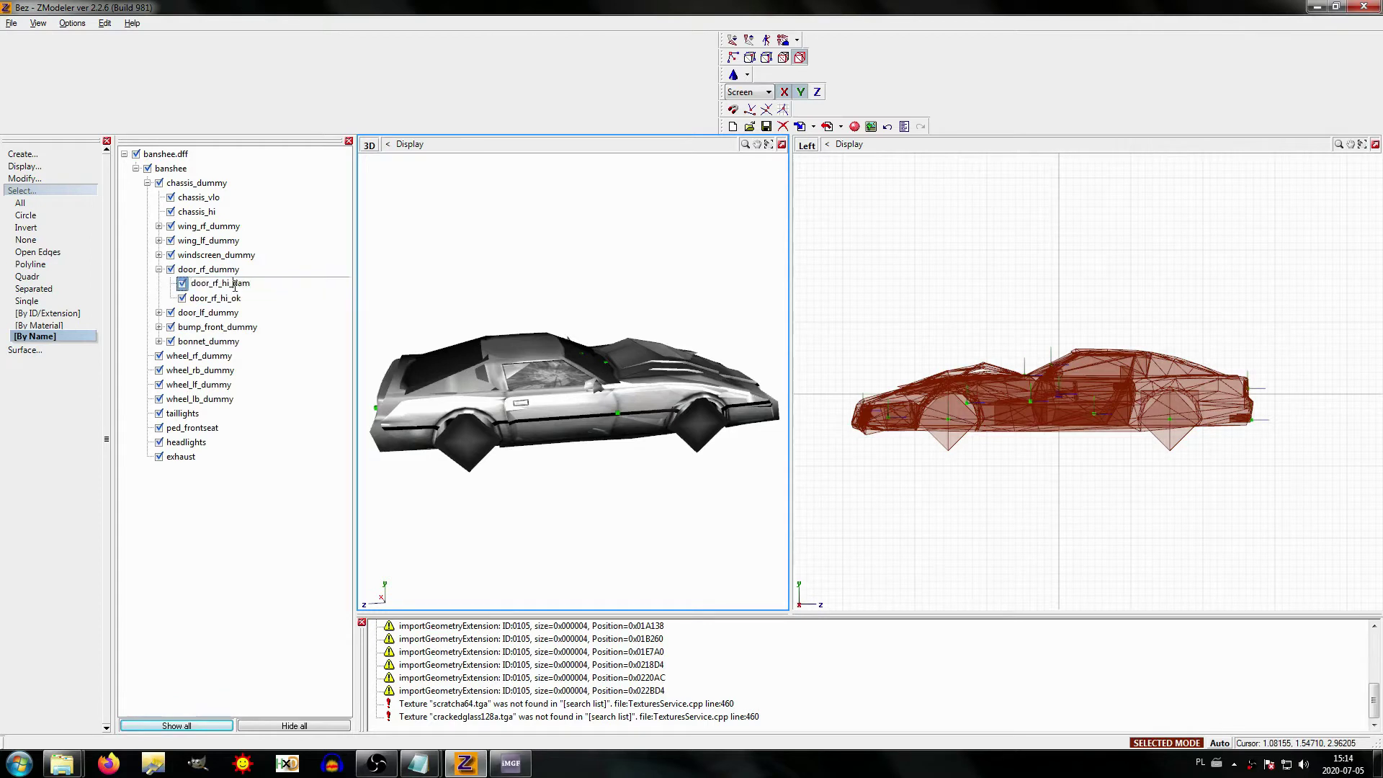
left_click(231, 297)
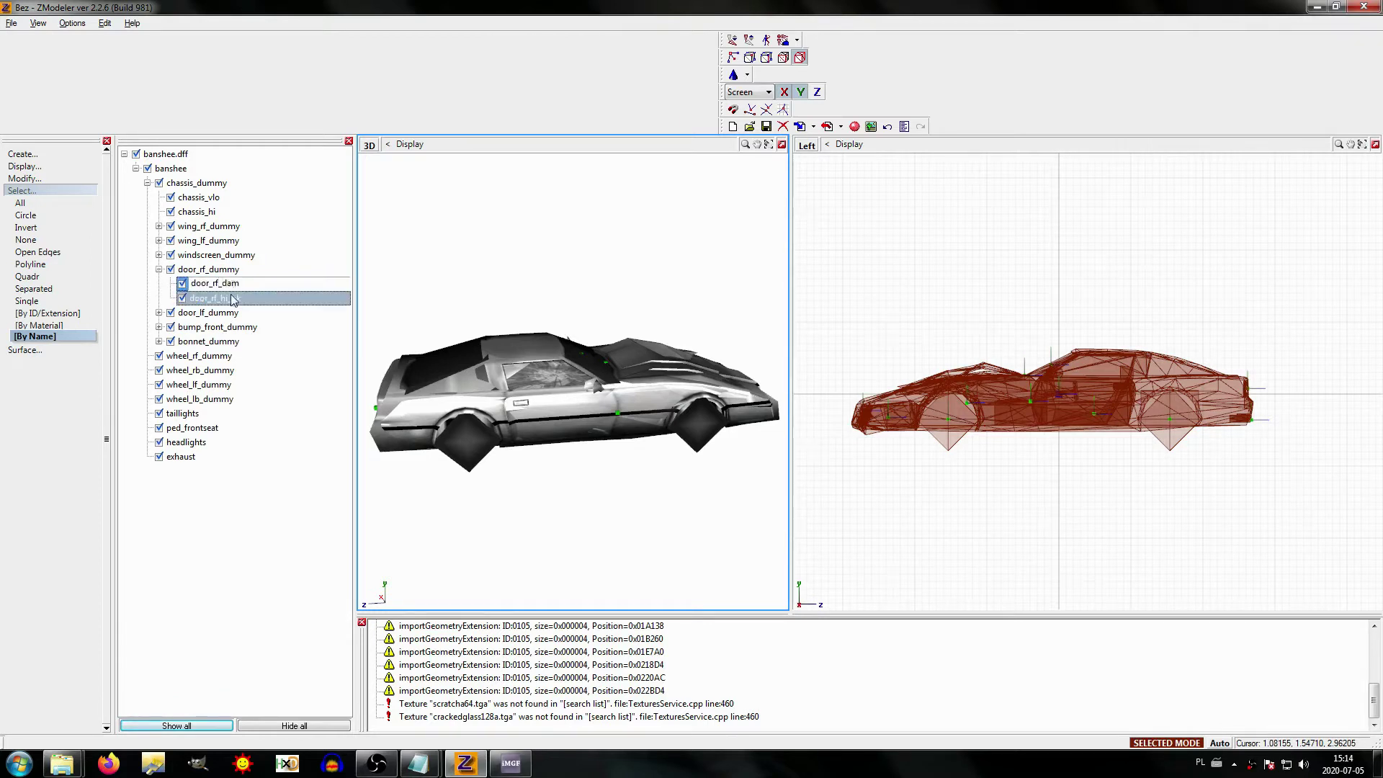
left_click(231, 297)
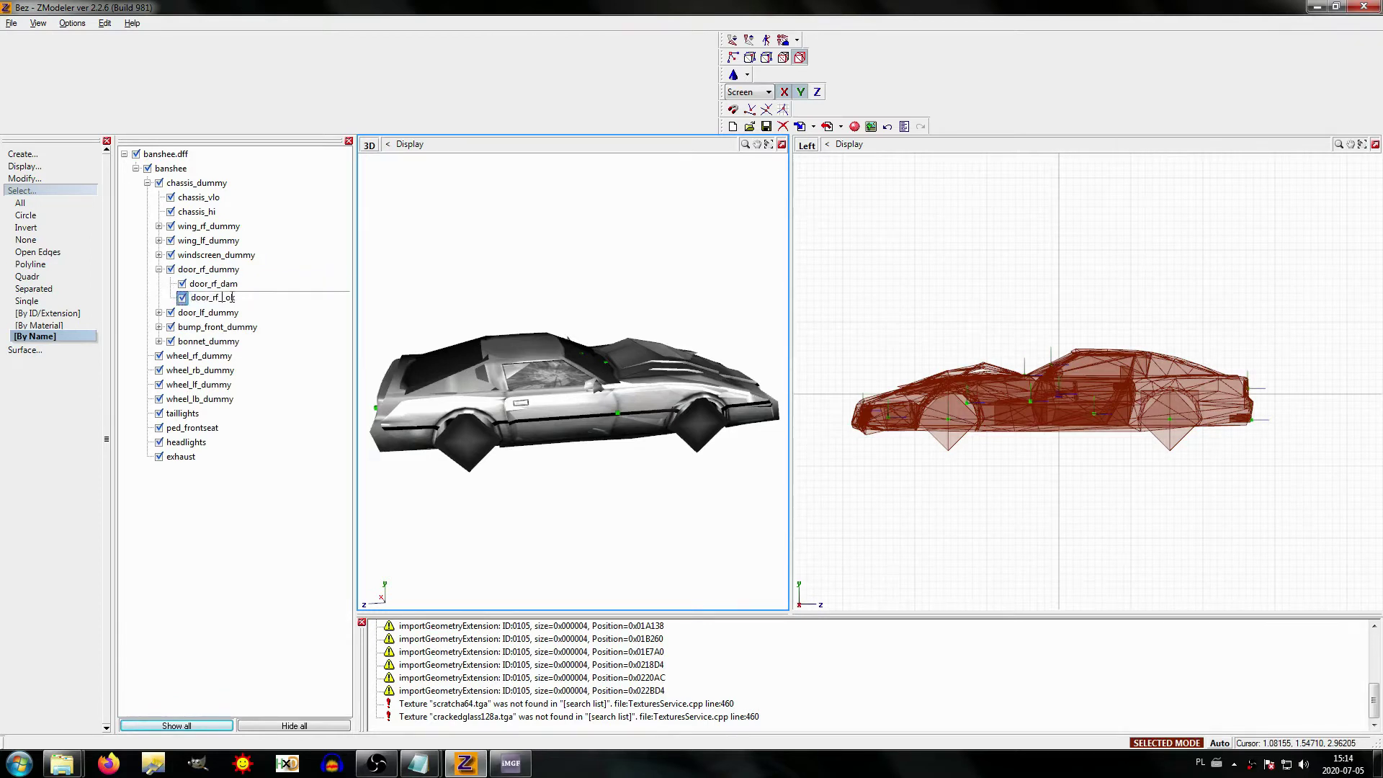
left_click(189, 283)
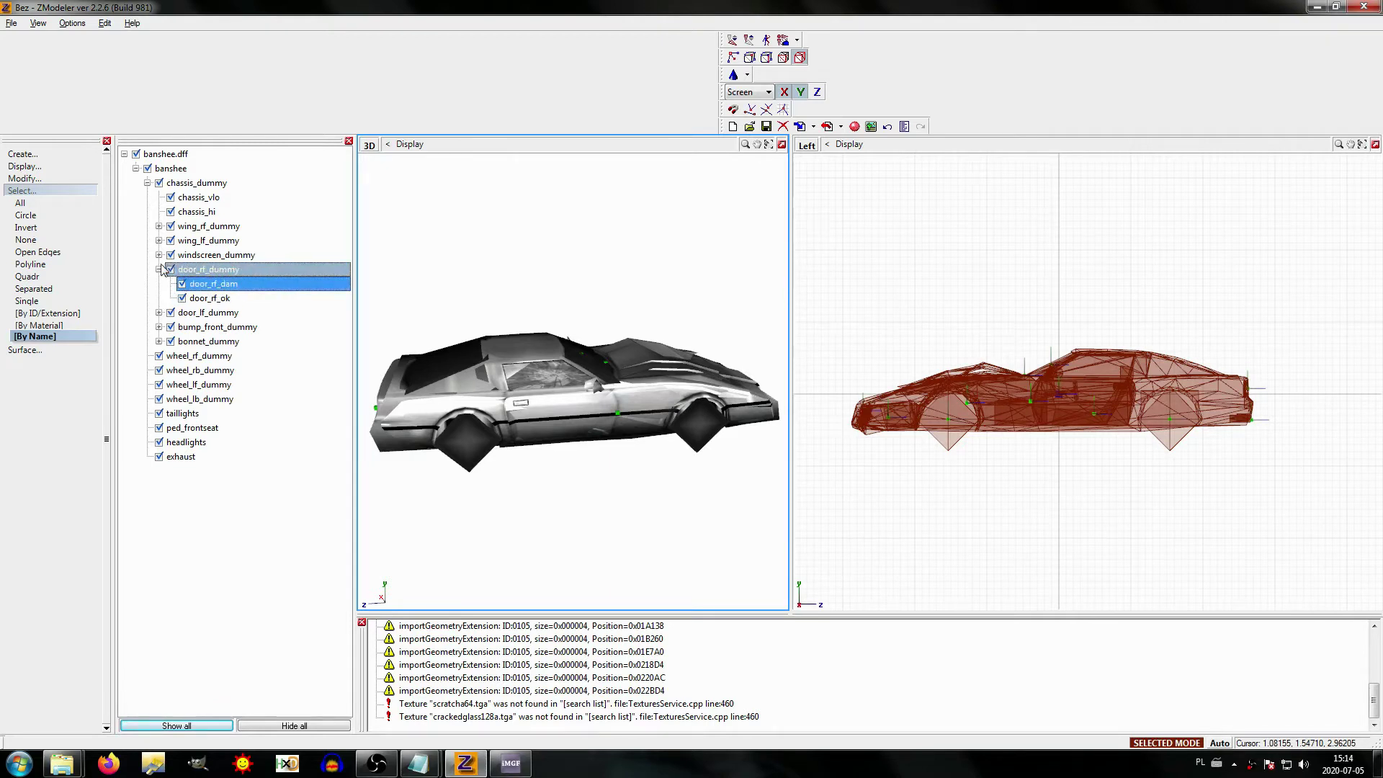
left_click(159, 268)
left_click(159, 254)
left_click(253, 272)
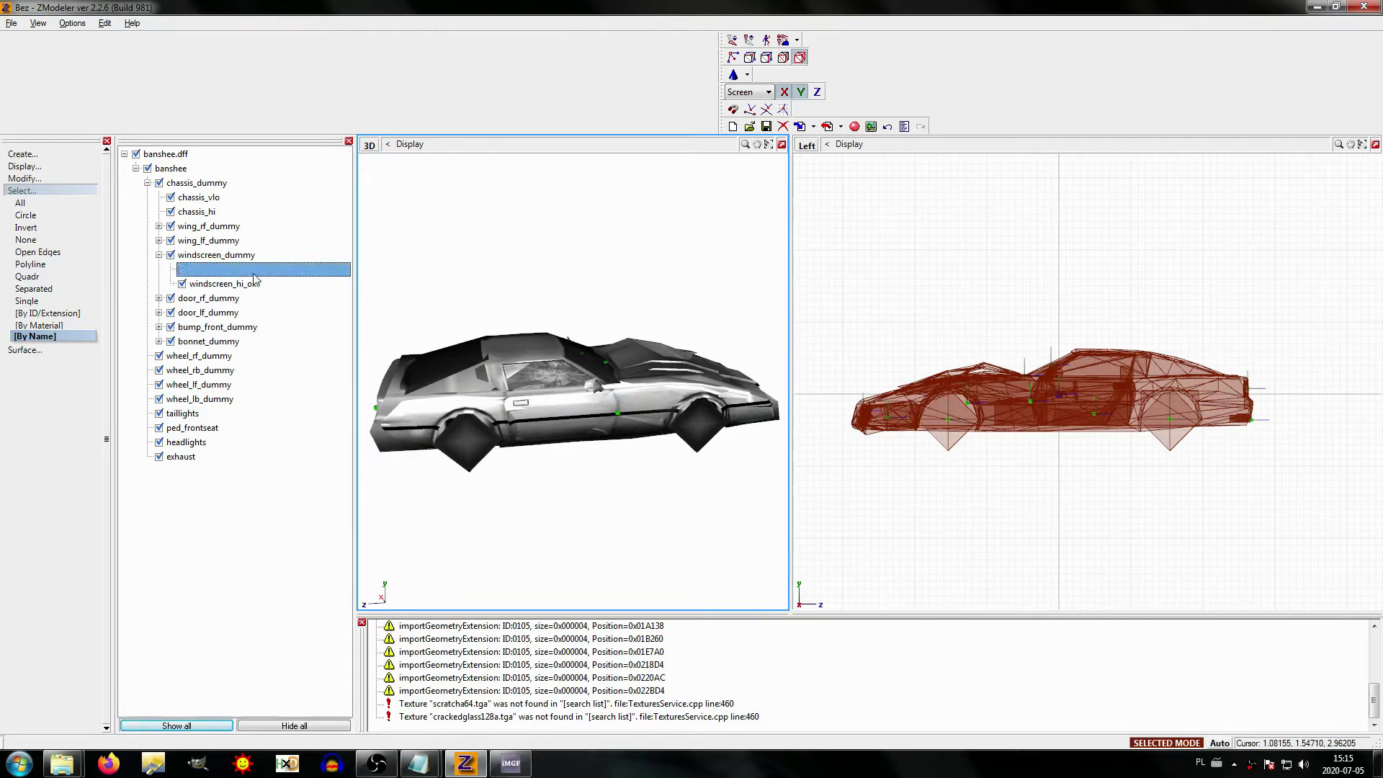
Step: Rename windscreen_hi_dam and windscreen_hi_ok to windscreen_dam and windscreen_ok
left_click(253, 273)
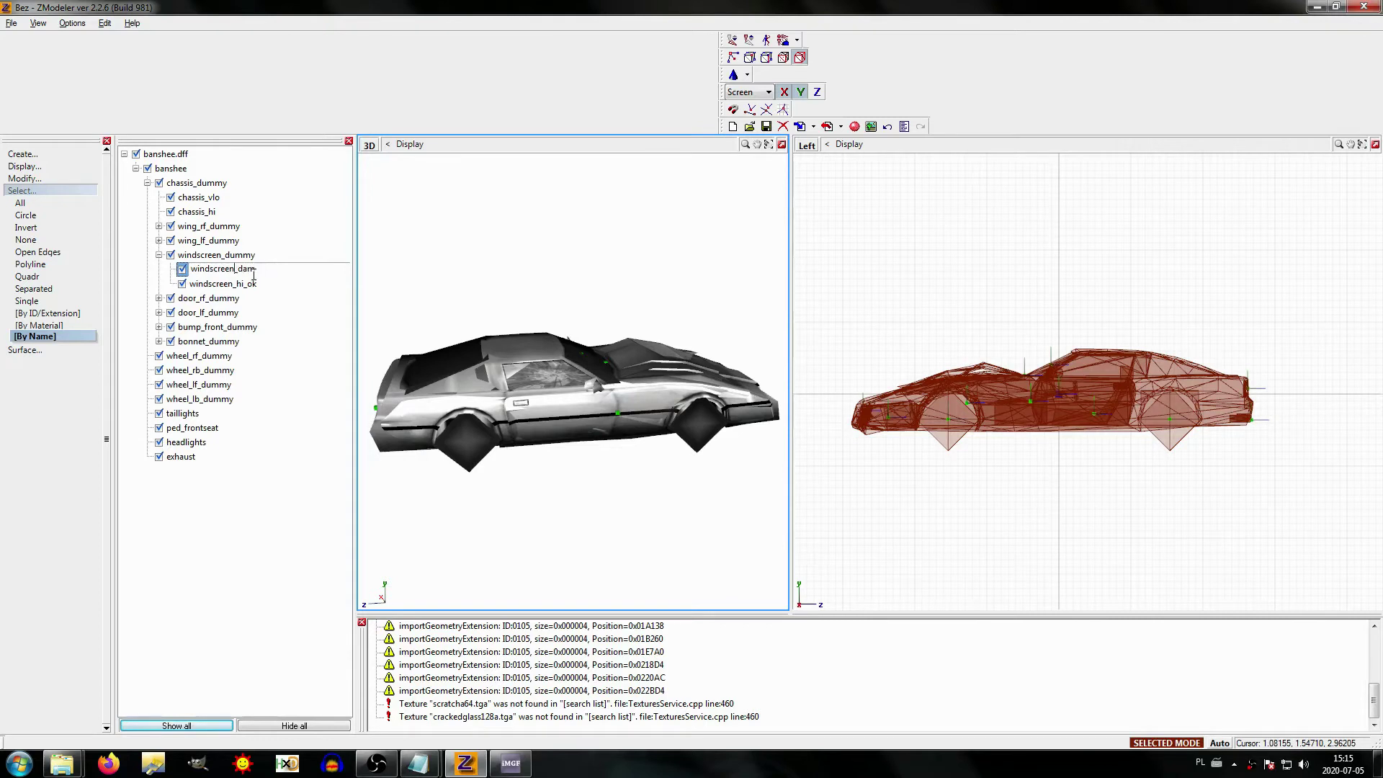
left_click(252, 280)
left_click(251, 280)
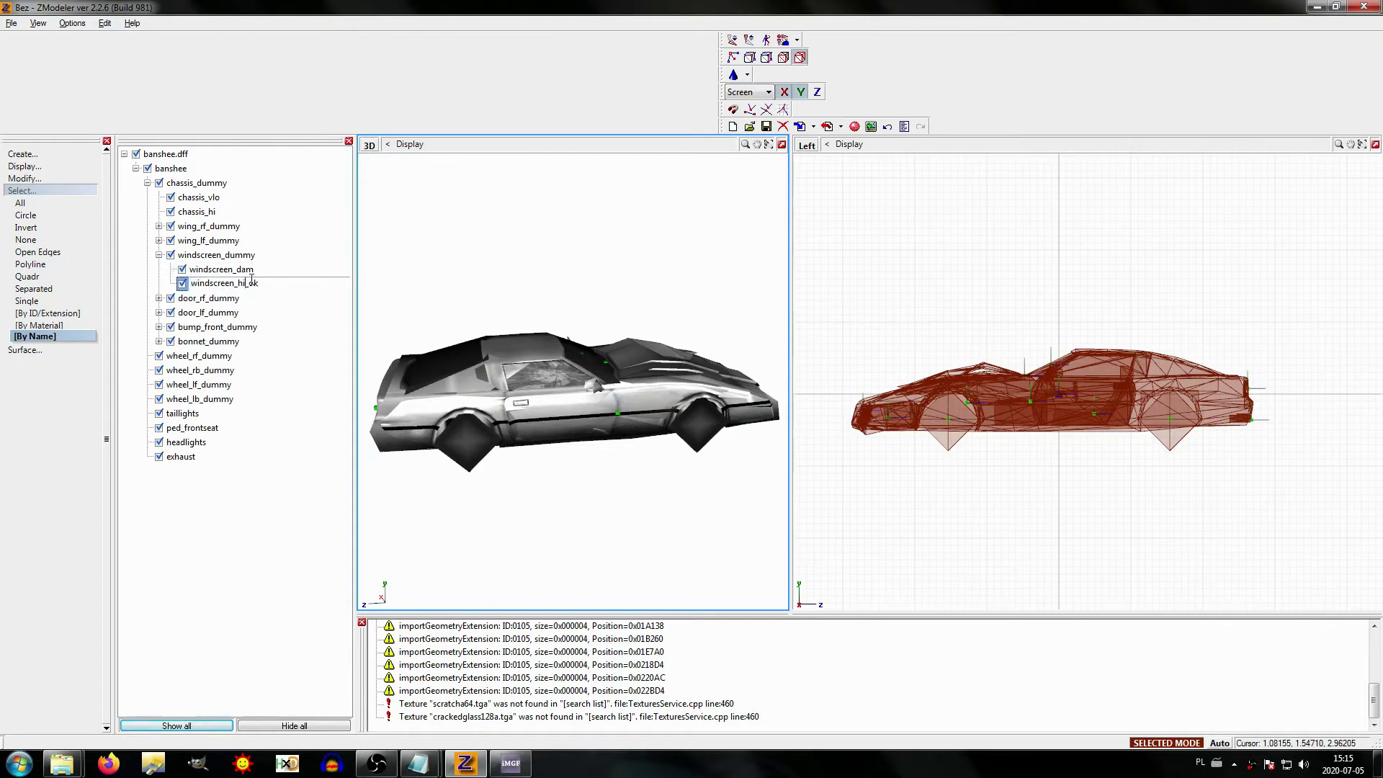
key("Return")
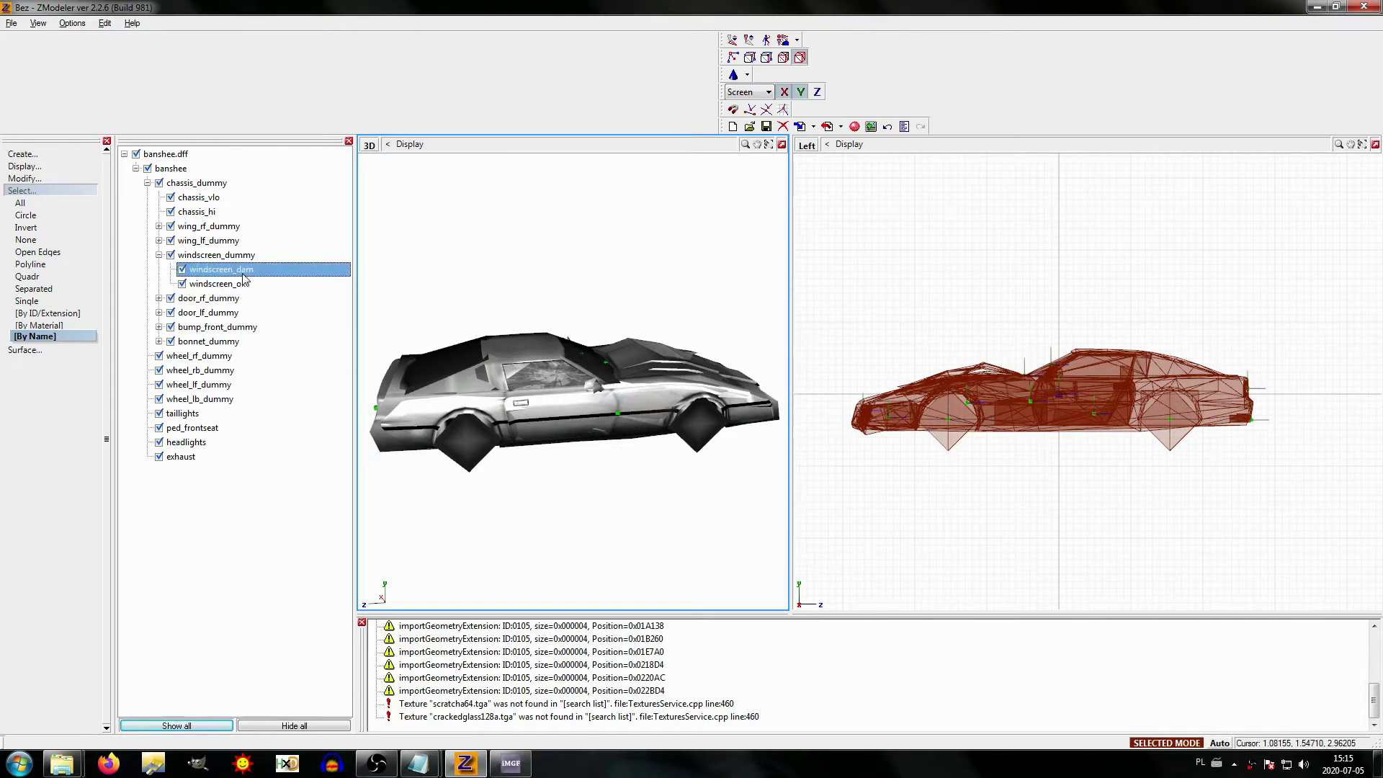
left_click(193, 270)
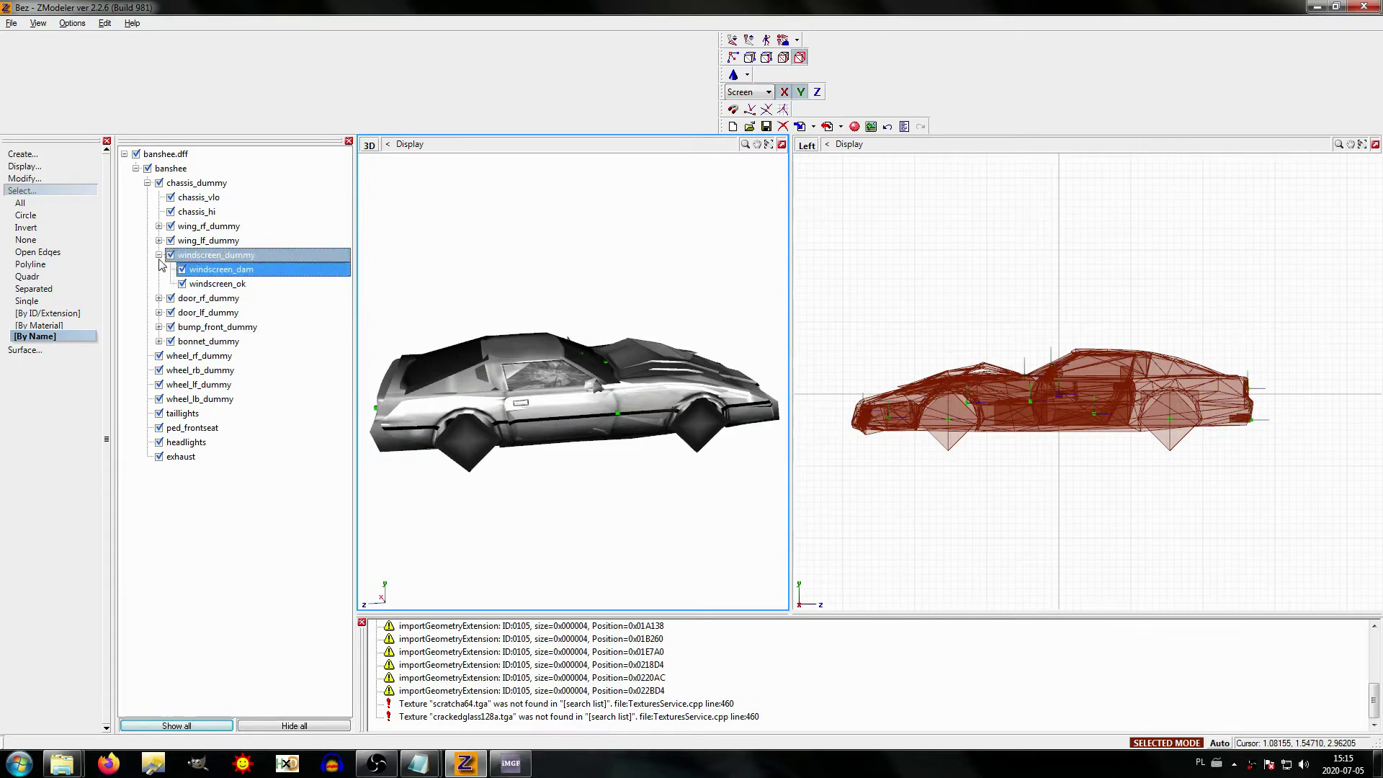
left_click(160, 256)
Step: Rename the left wing parts to wing_lf_dam and wing_lf_ok
left_click(160, 241)
double_click(259, 258)
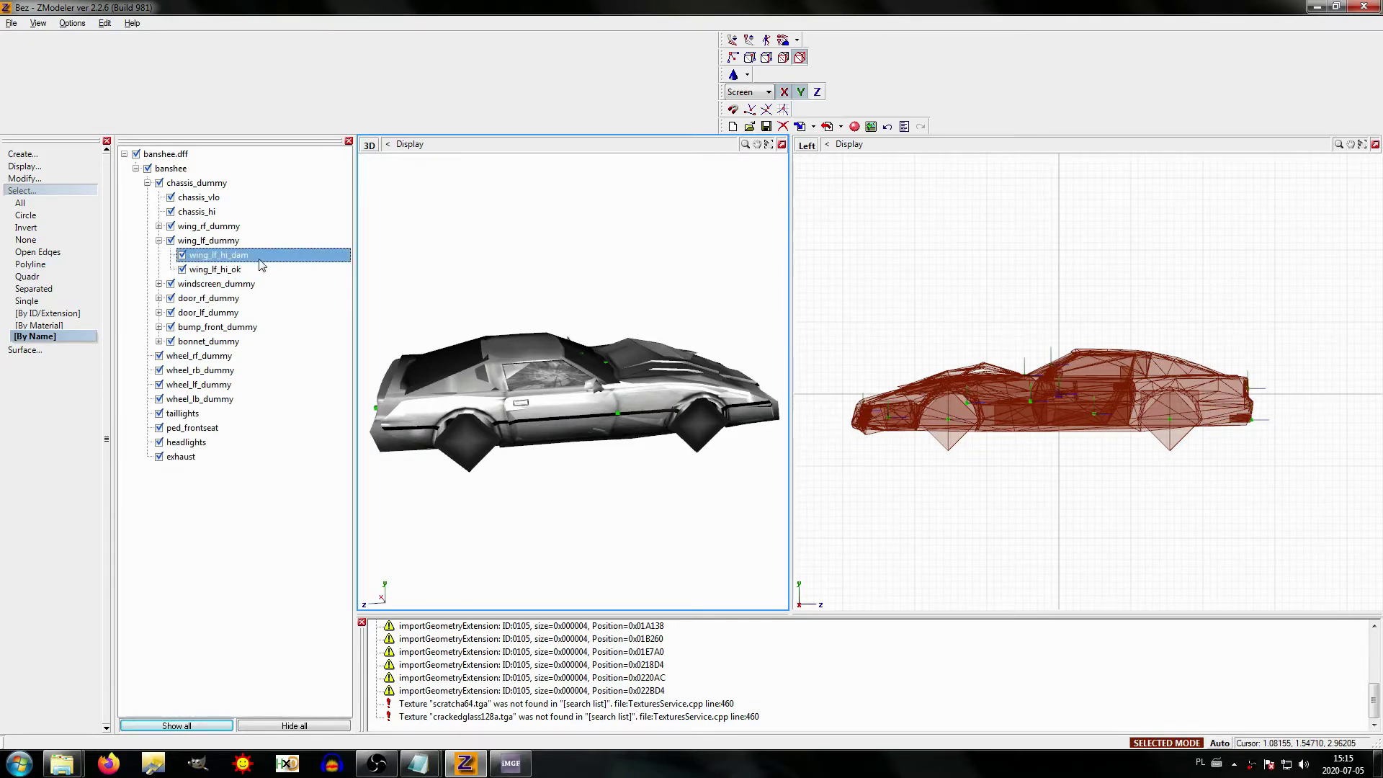
key("Left")
key("Left")
key("Left")
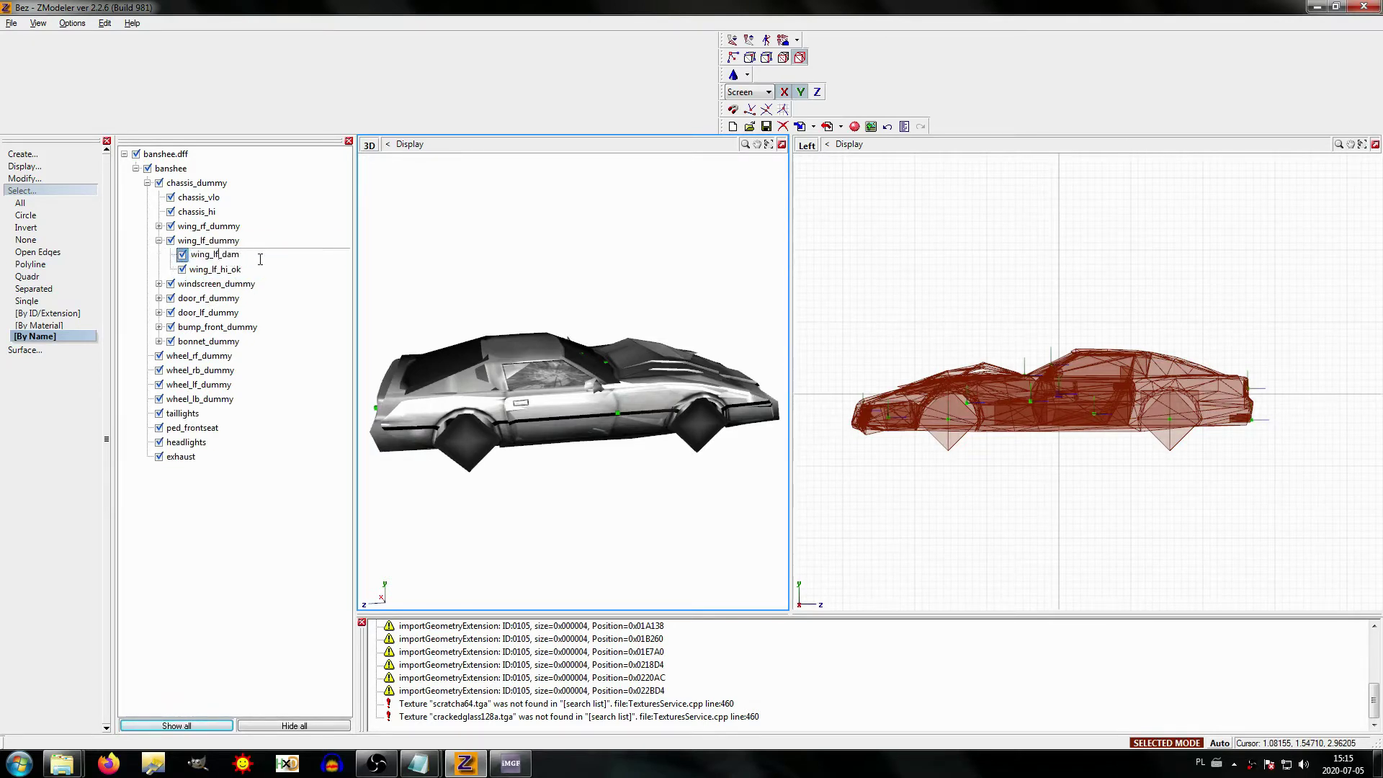
double_click(230, 272)
left_click(232, 270)
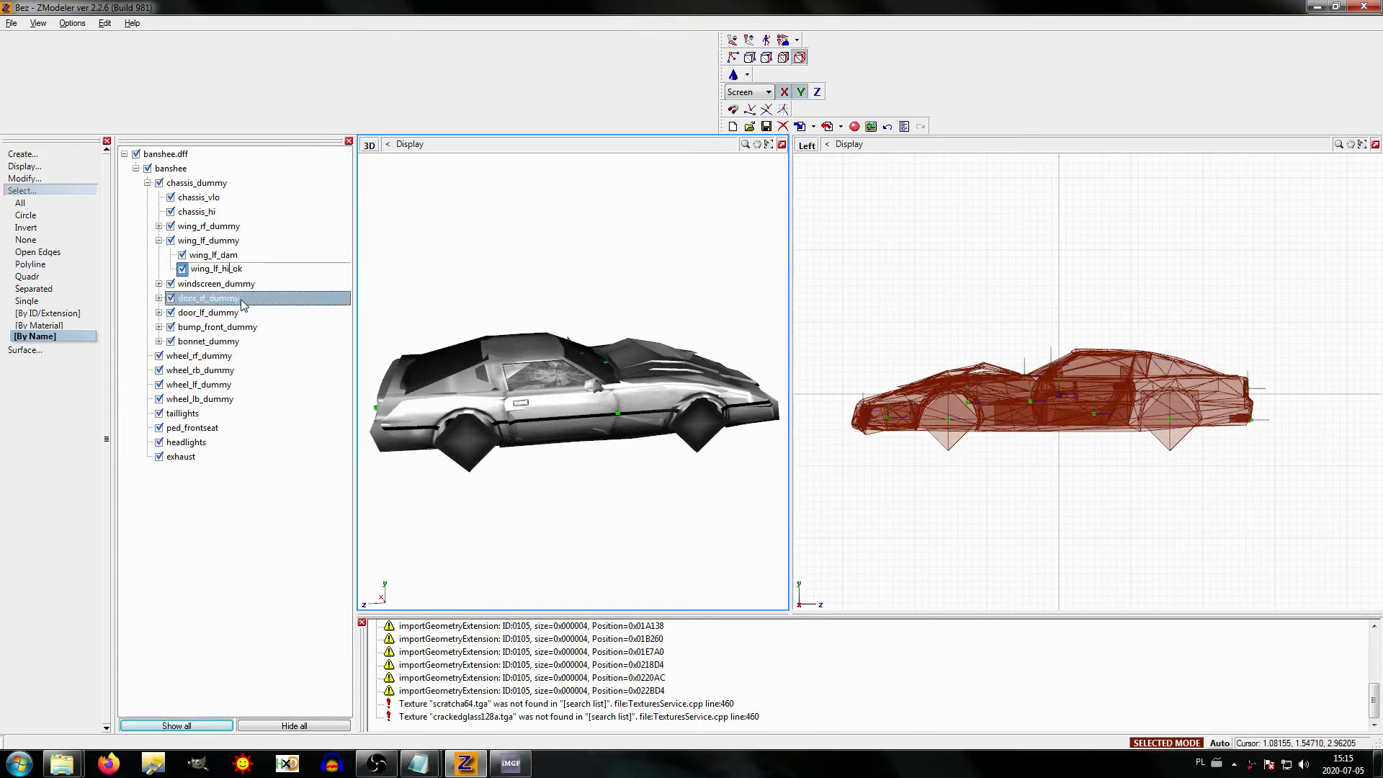
left_click(216, 255)
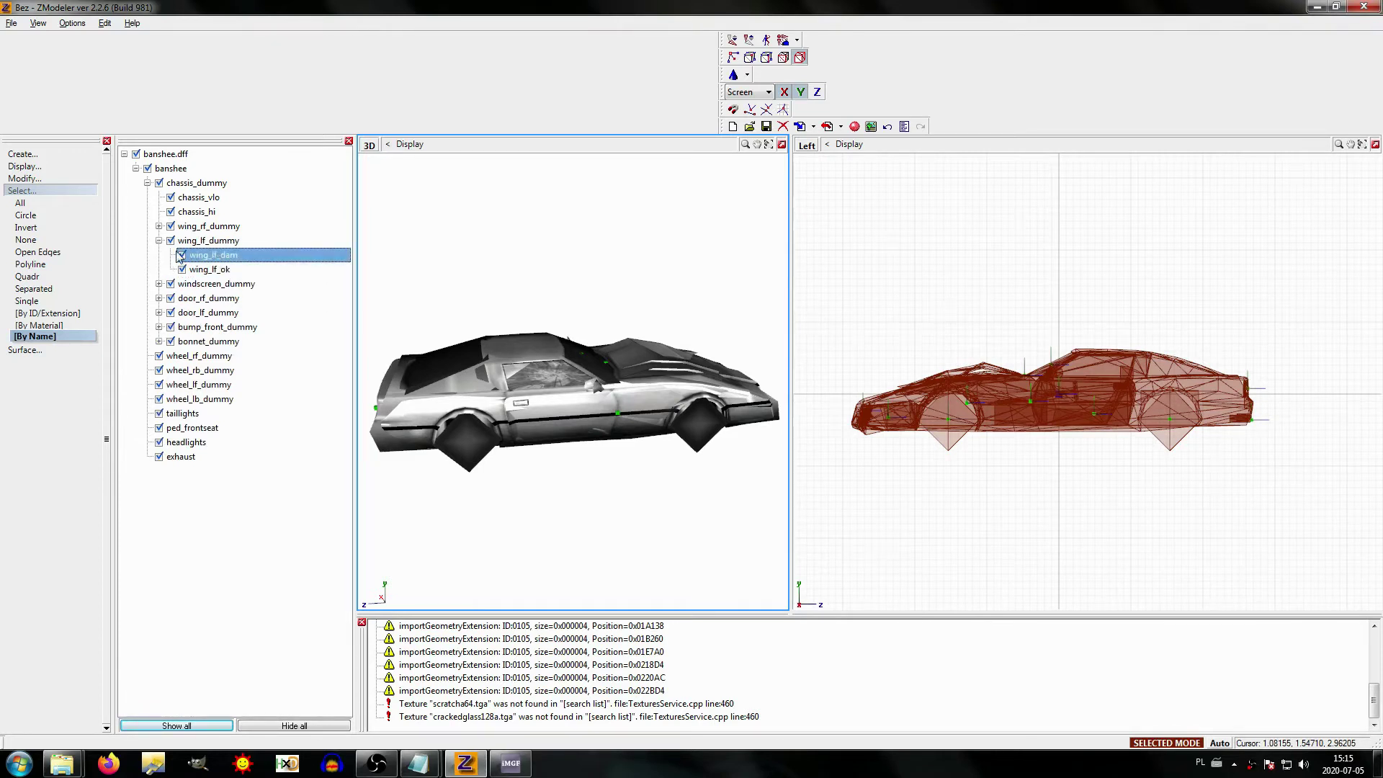
left_click(209, 240)
left_click(159, 241)
Step: Rename the right wing parts to wing_rf_ok and wing_rf_dam
left_click(196, 211)
left_click(159, 226)
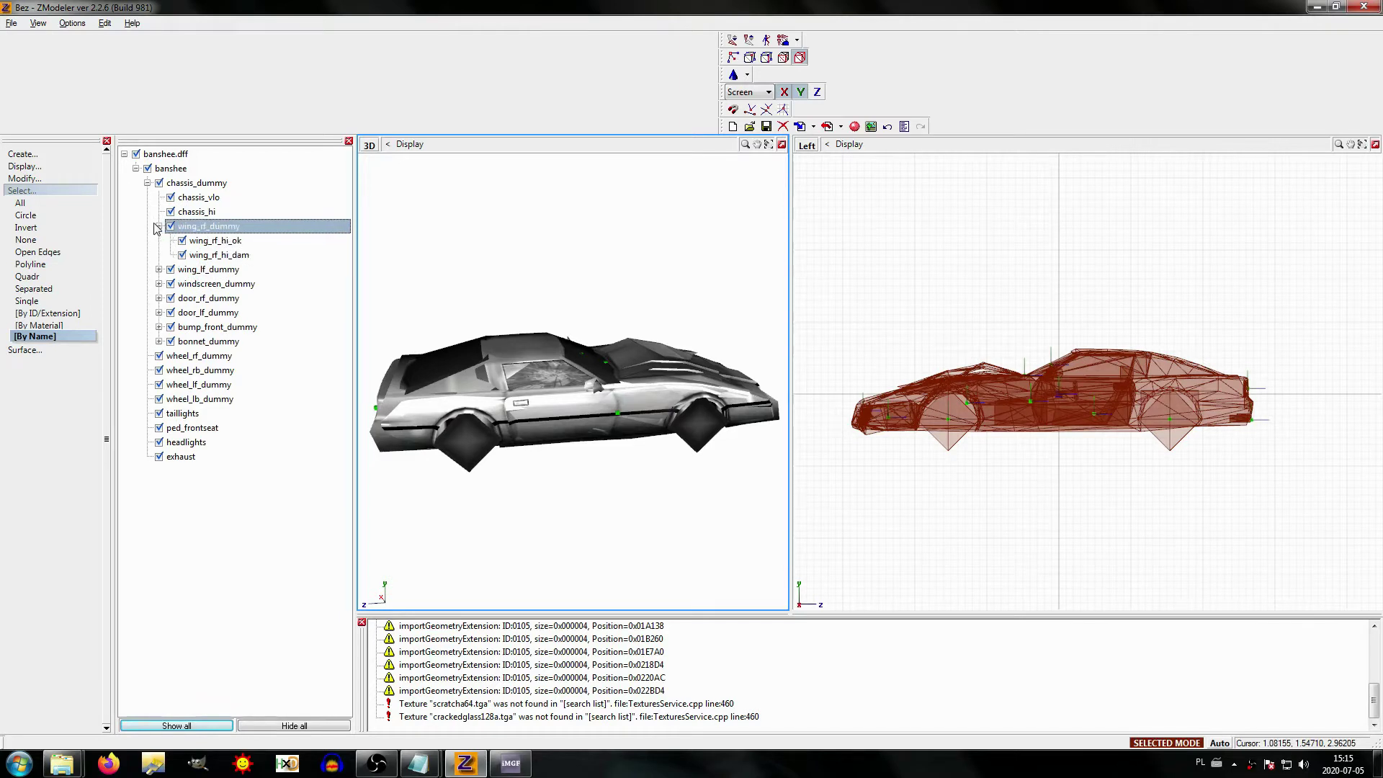
left_click(243, 254)
left_click(242, 247)
left_click(243, 246)
left_click(238, 287)
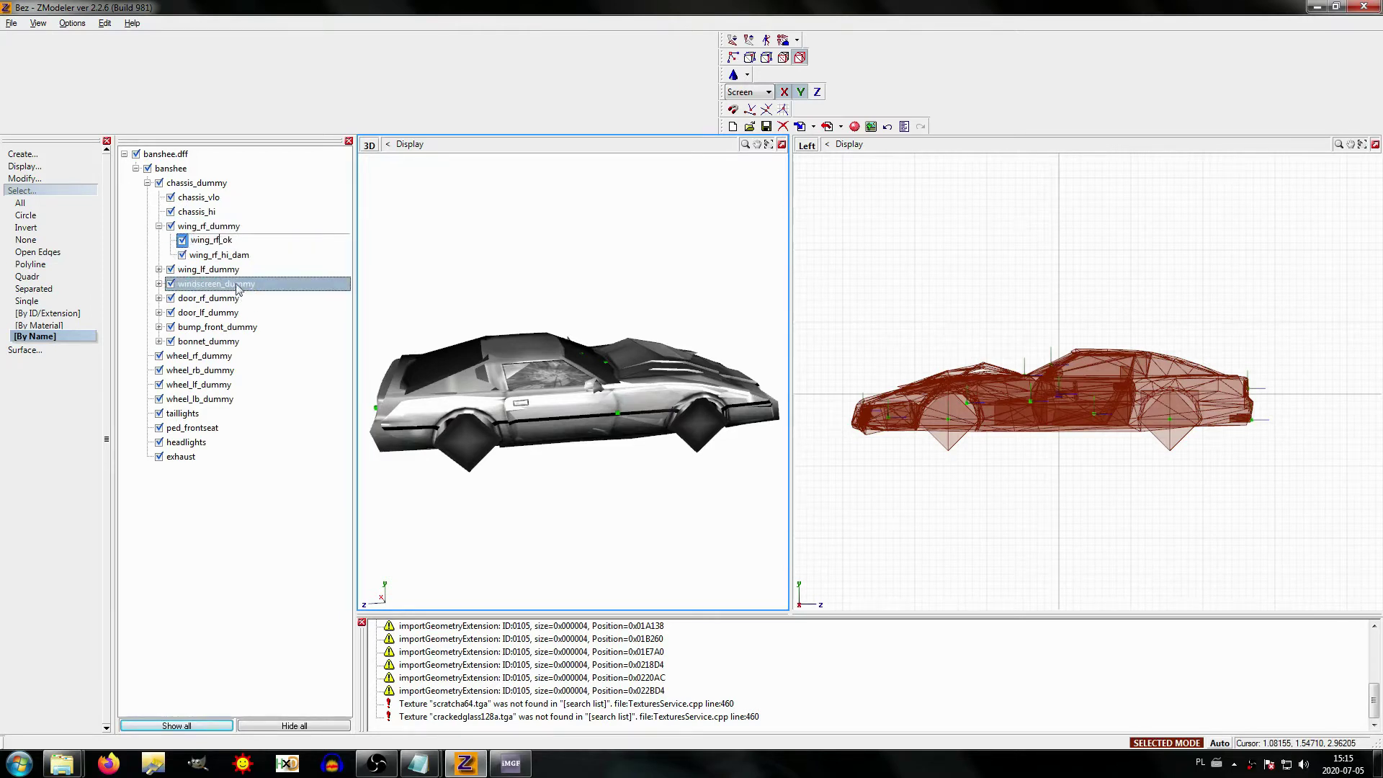
left_click(231, 254)
left_click(232, 254)
left_click(240, 314)
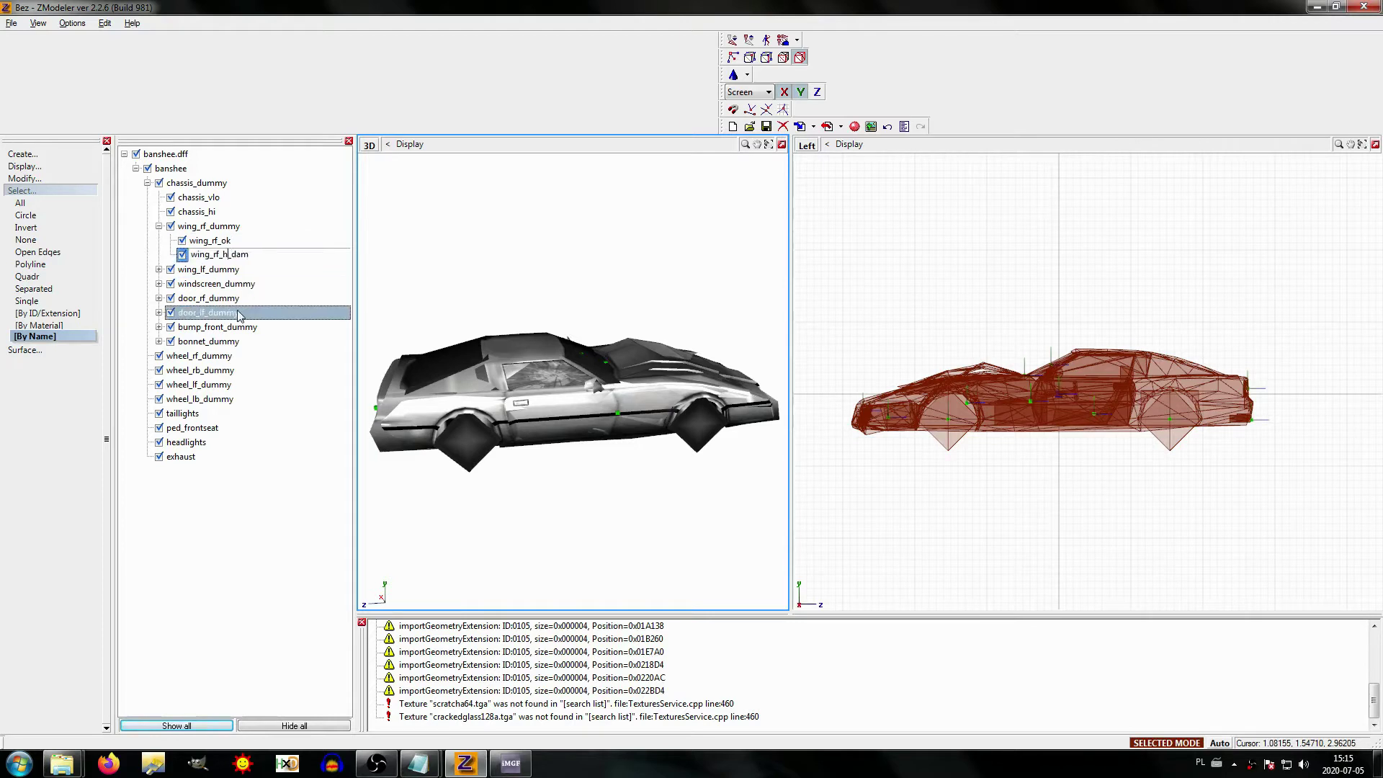
left_click(216, 255)
left_click(210, 241)
left_click(168, 228)
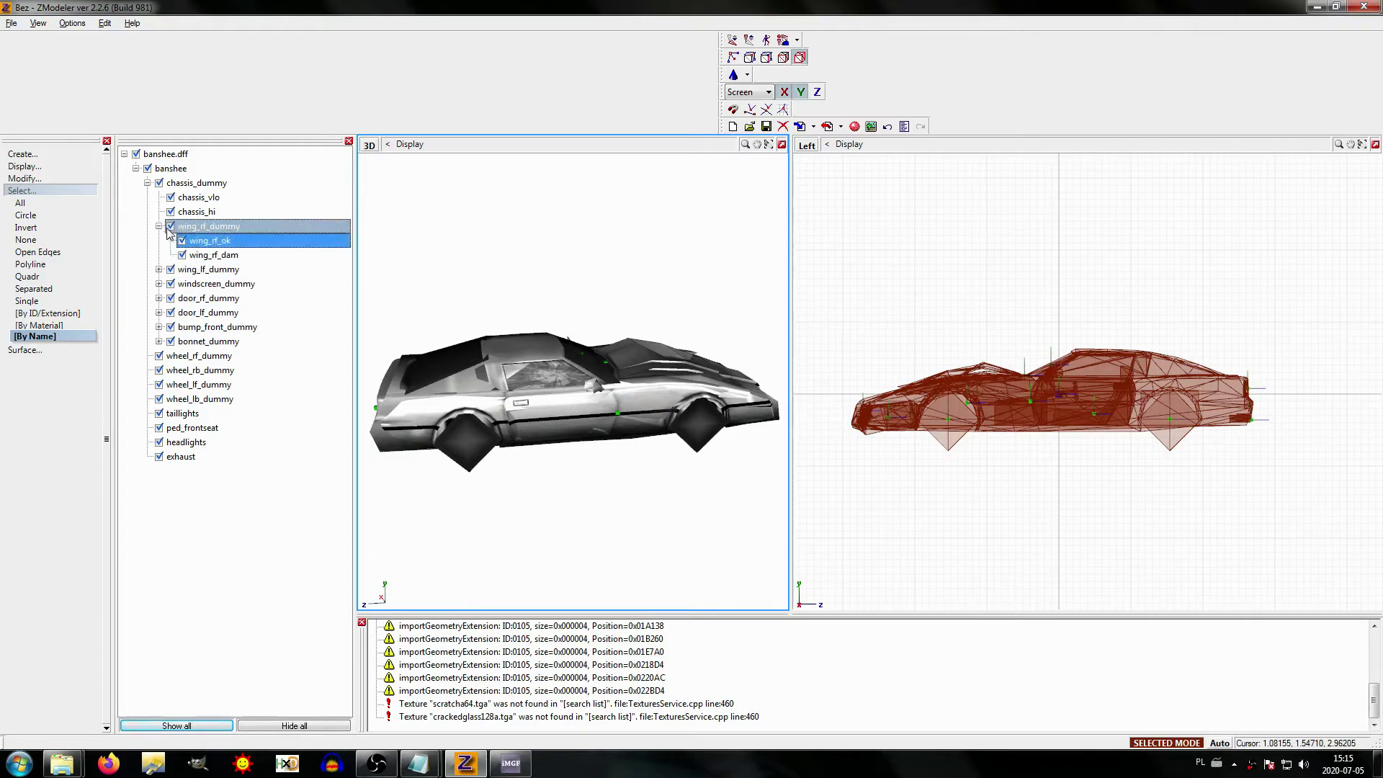
left_click(159, 226)
Step: Rename chassis_hi to chassis
left_click(216, 212)
left_click(229, 212)
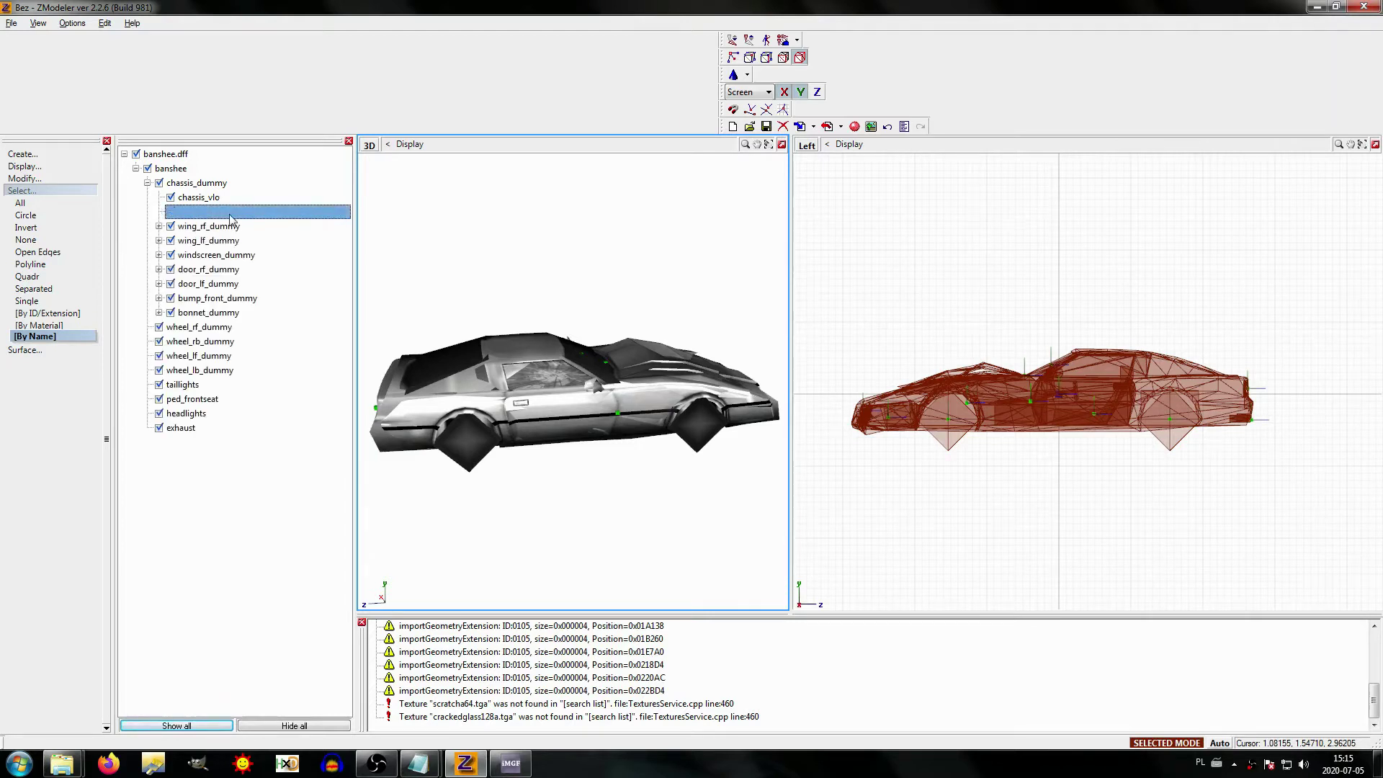
left_click(231, 212)
key("BackSpace")
key("Return")
Step: Expand the wing, windscreen, door, bump_front and bonnet dummies to review the new names
left_click(219, 225)
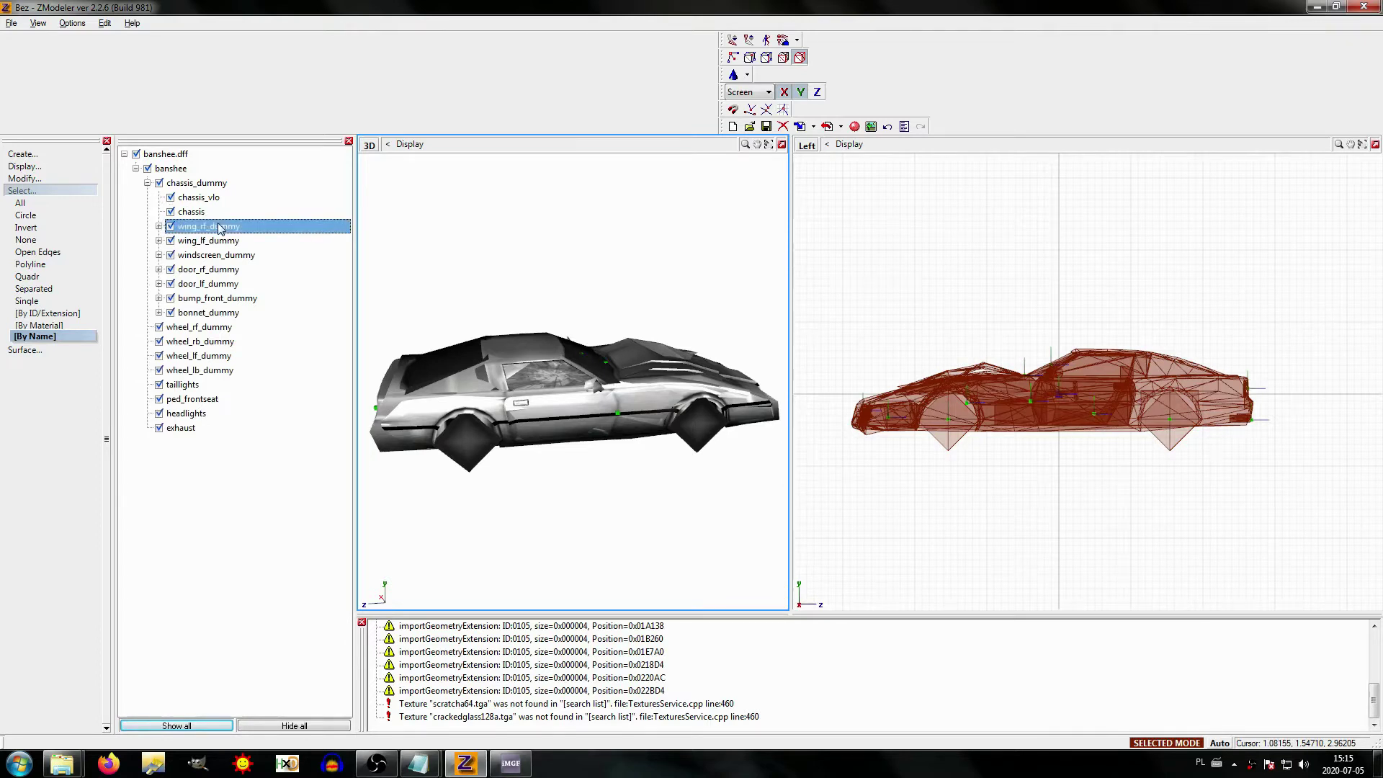
left_click(159, 227)
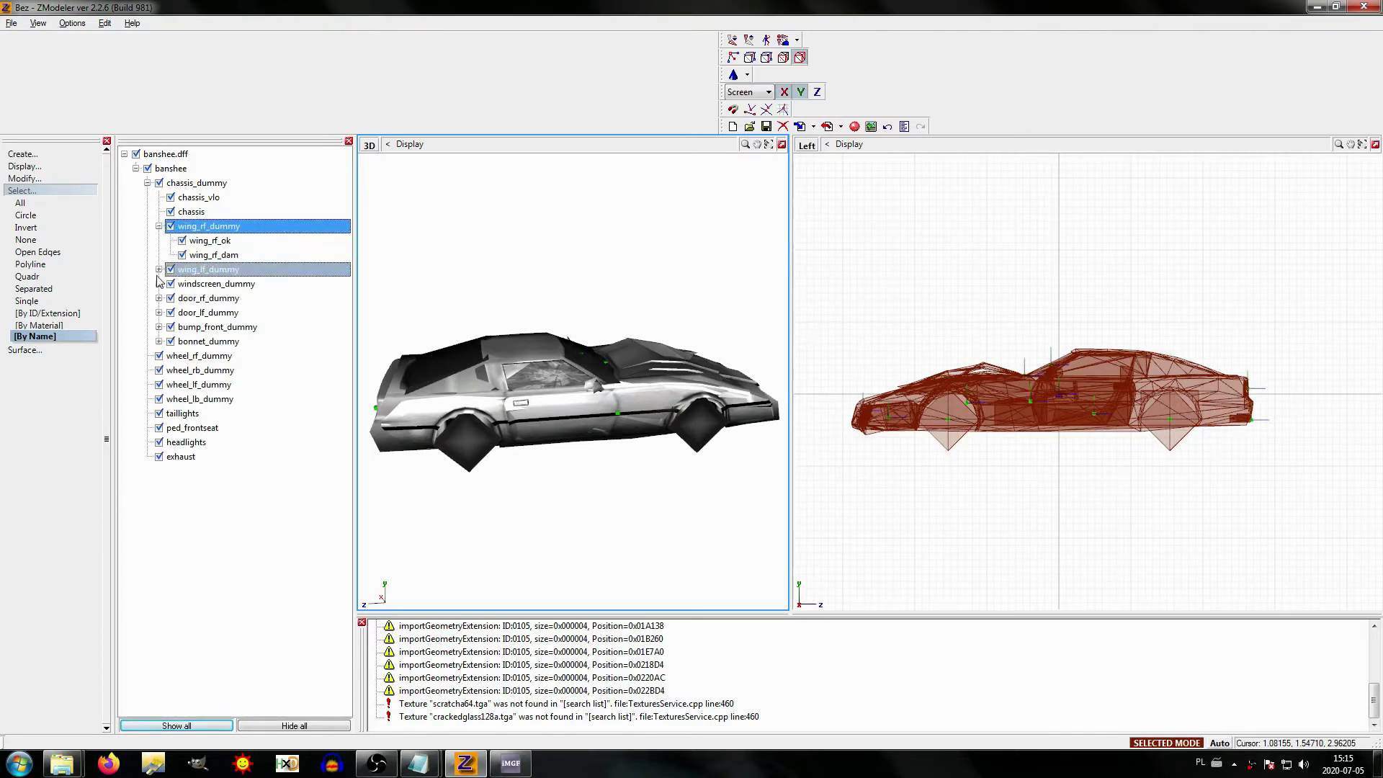
left_click(160, 269)
left_click(159, 313)
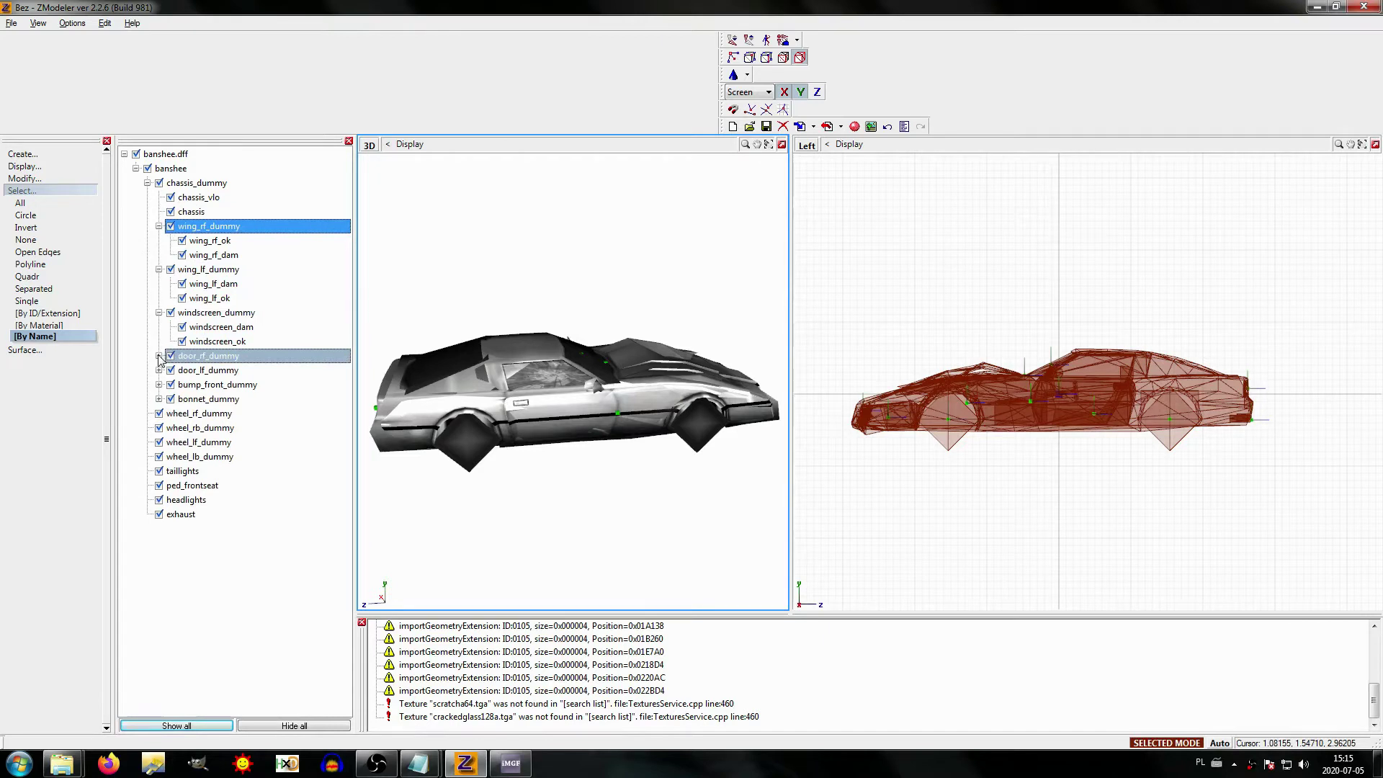
left_click(159, 356)
left_click(159, 399)
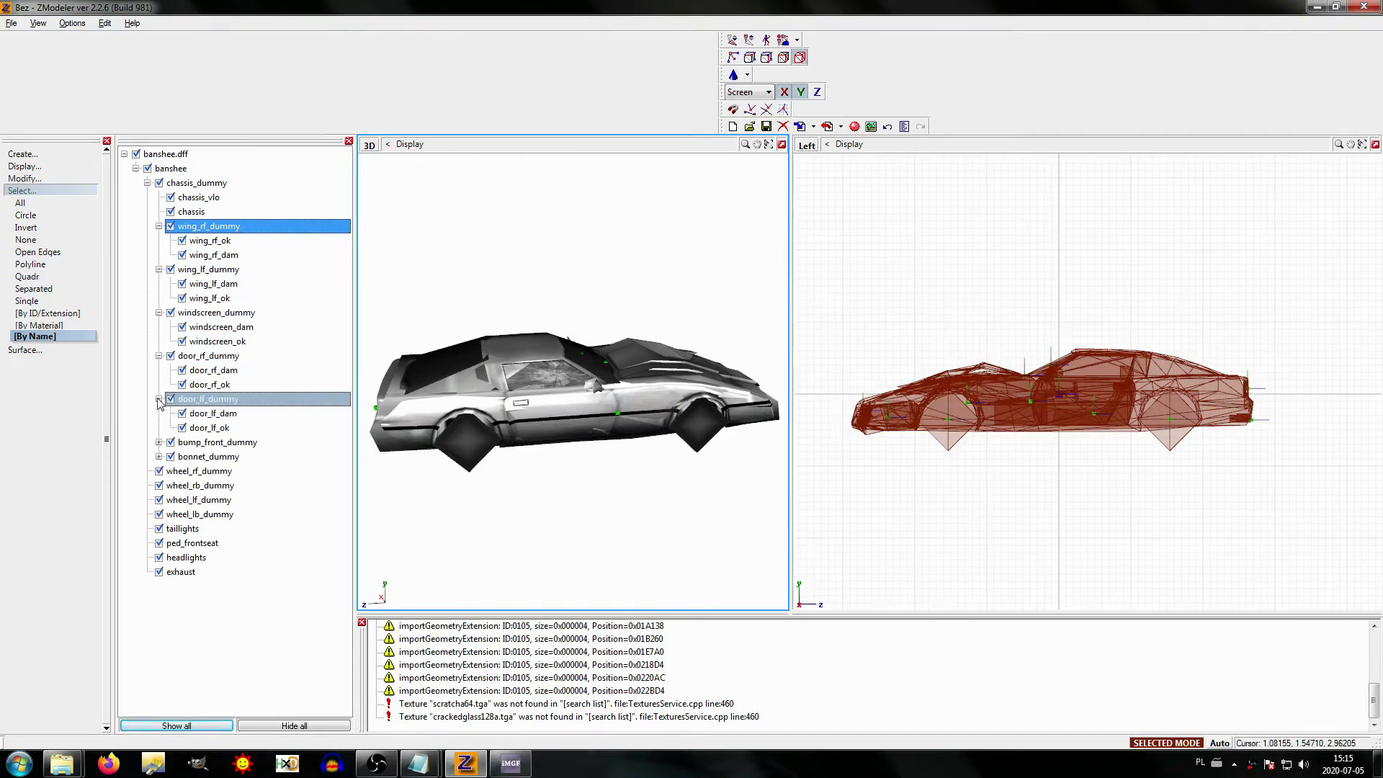
left_click(159, 442)
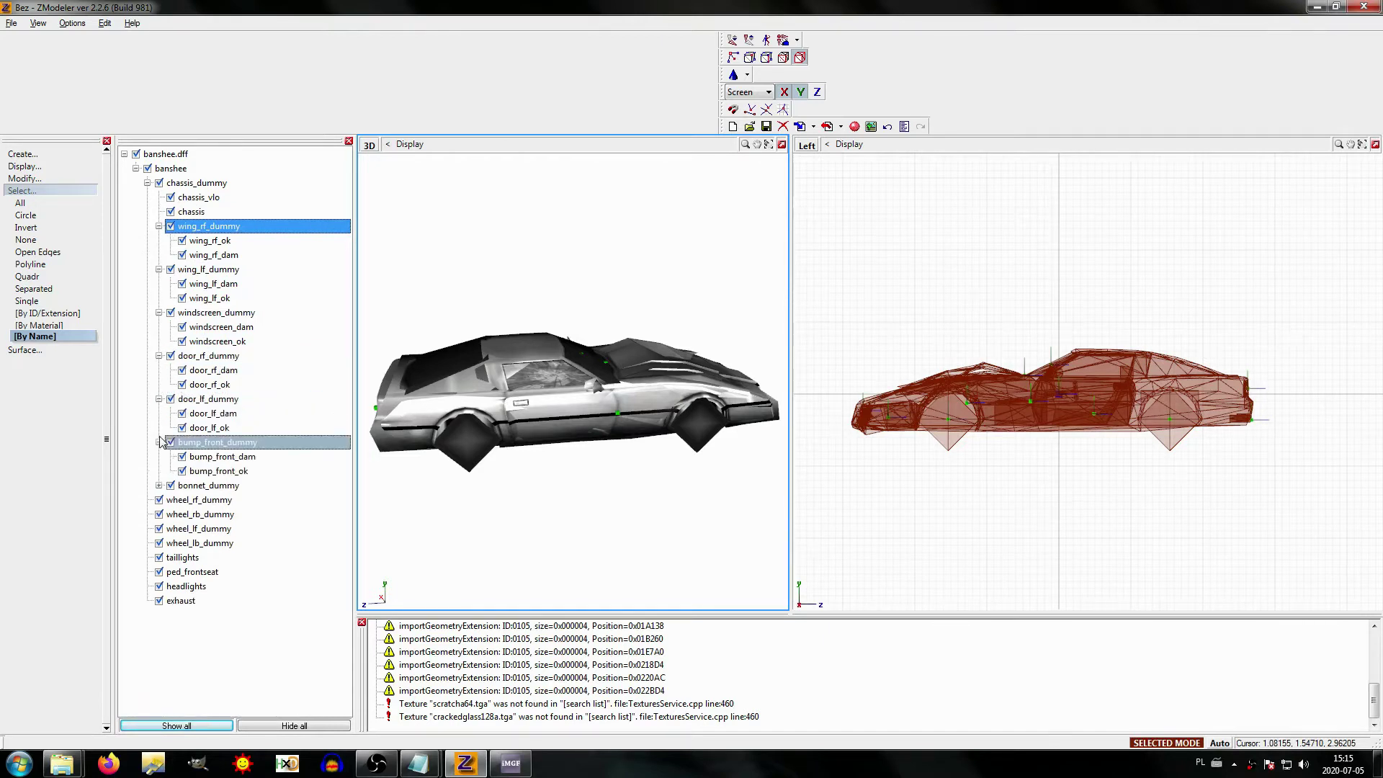
left_click(159, 486)
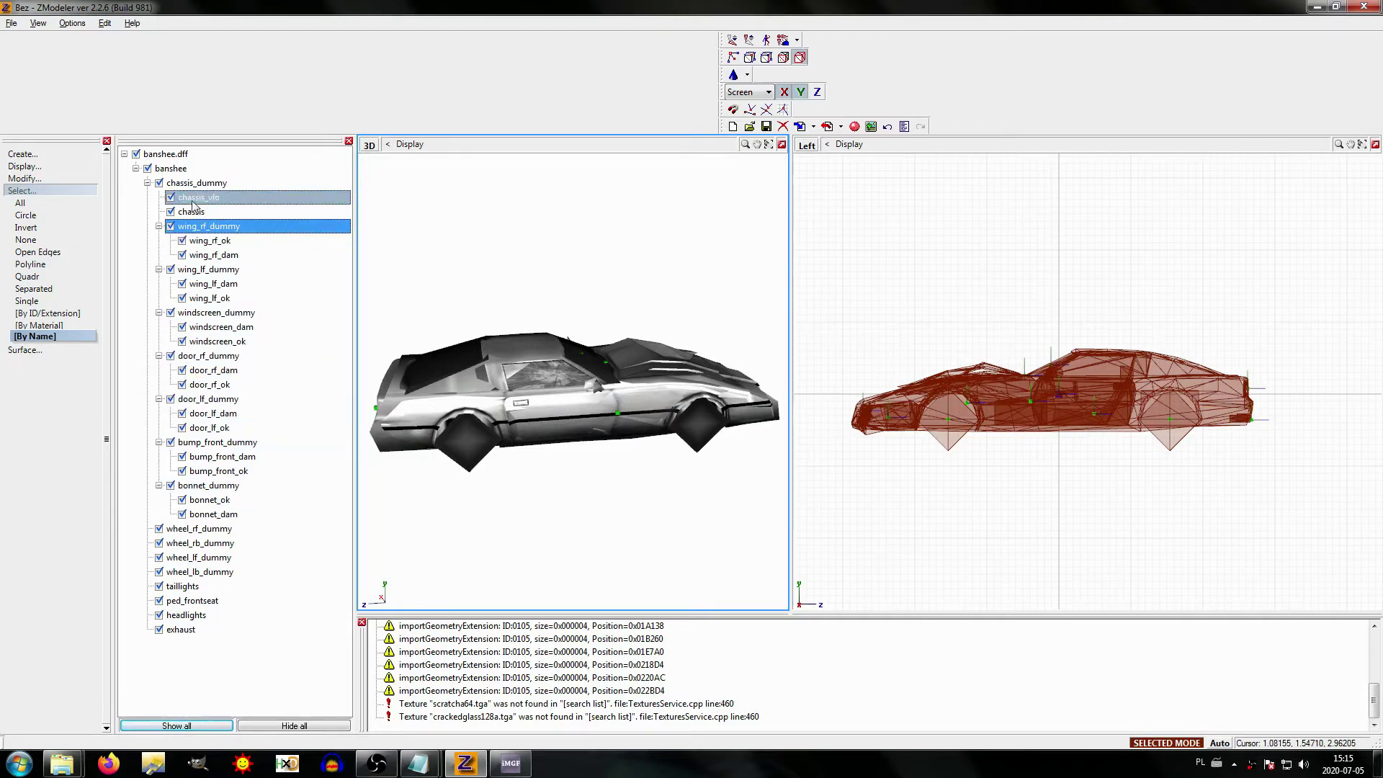
Step: Collapse the banshee.dff tree and save the Banshee scene
left_click(136, 169)
left_click(124, 154)
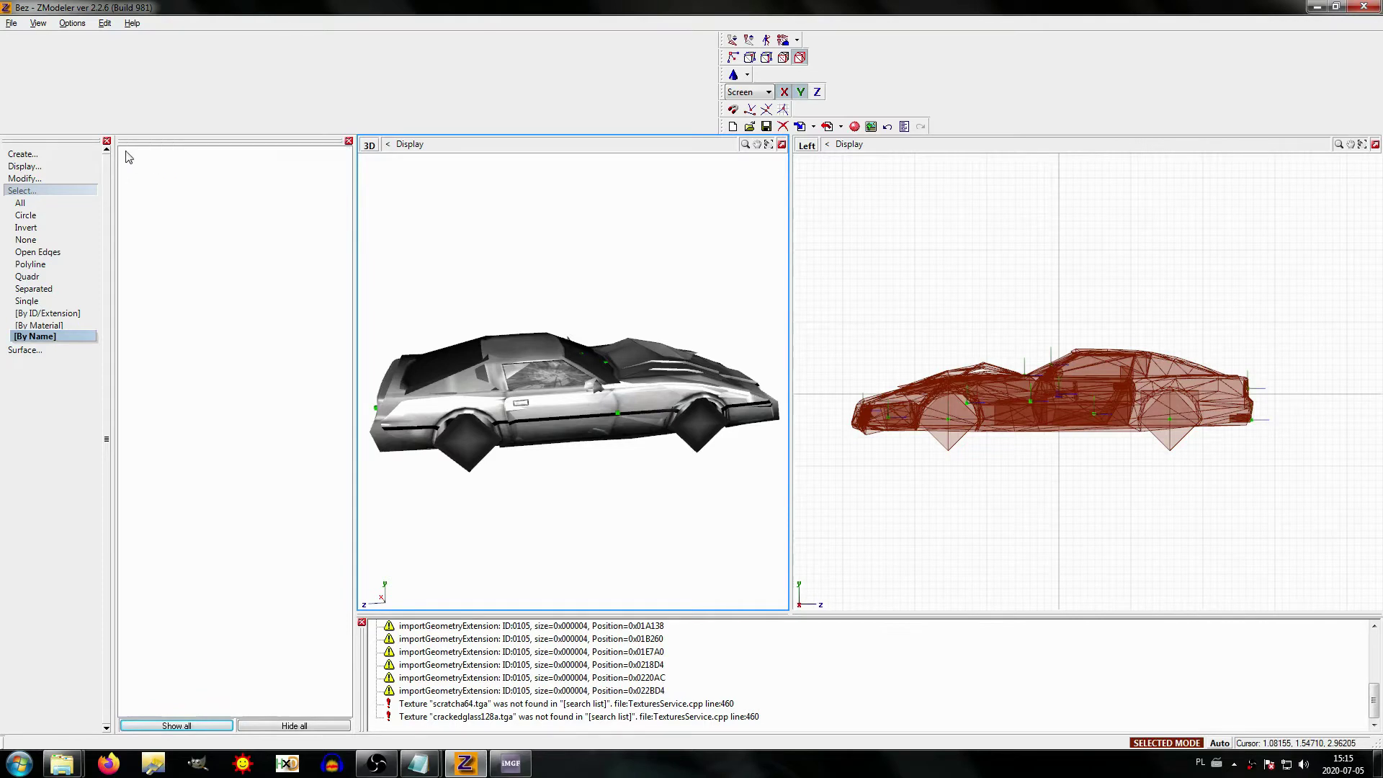
left_click(765, 127)
Step: Hide the Banshee car and choose wheels.DFF in the Import window
left_click(136, 154)
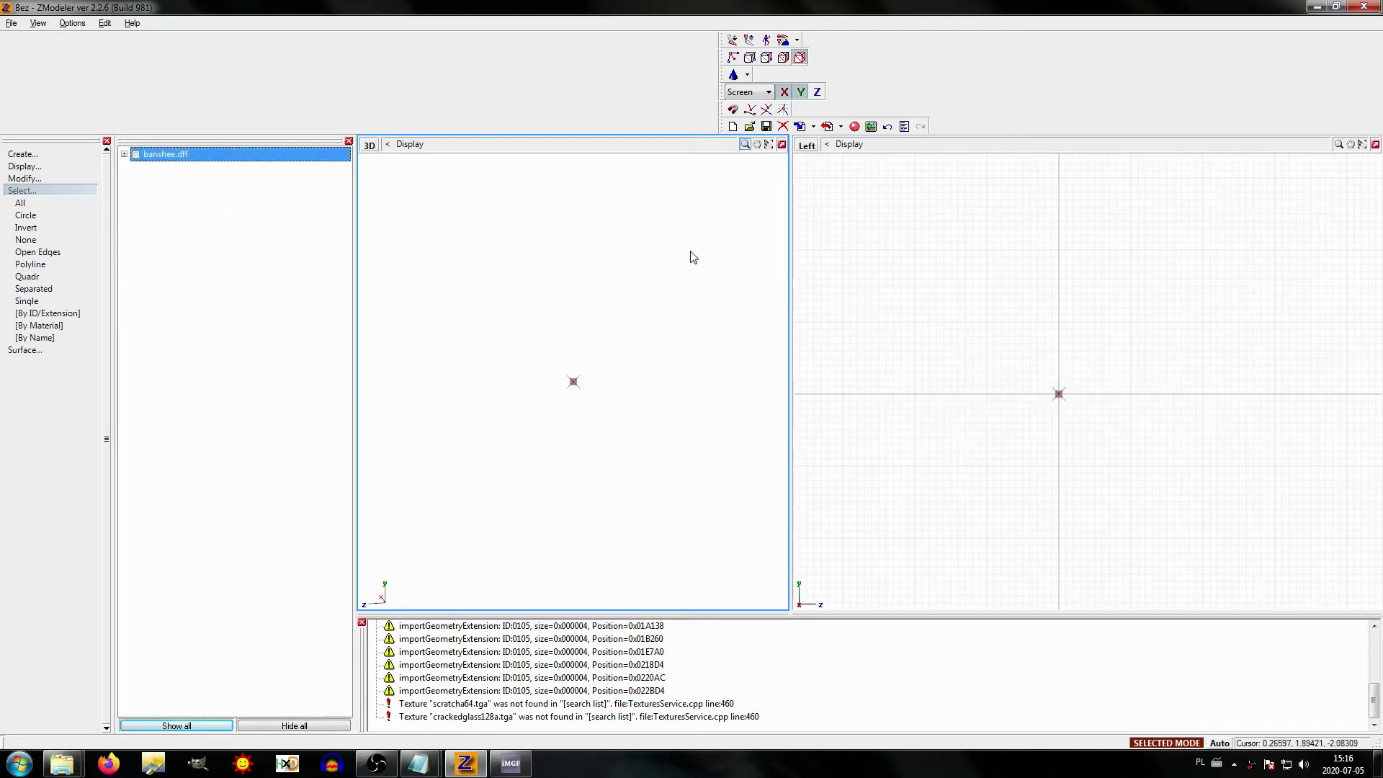
left_click(799, 126)
left_click(521, 317)
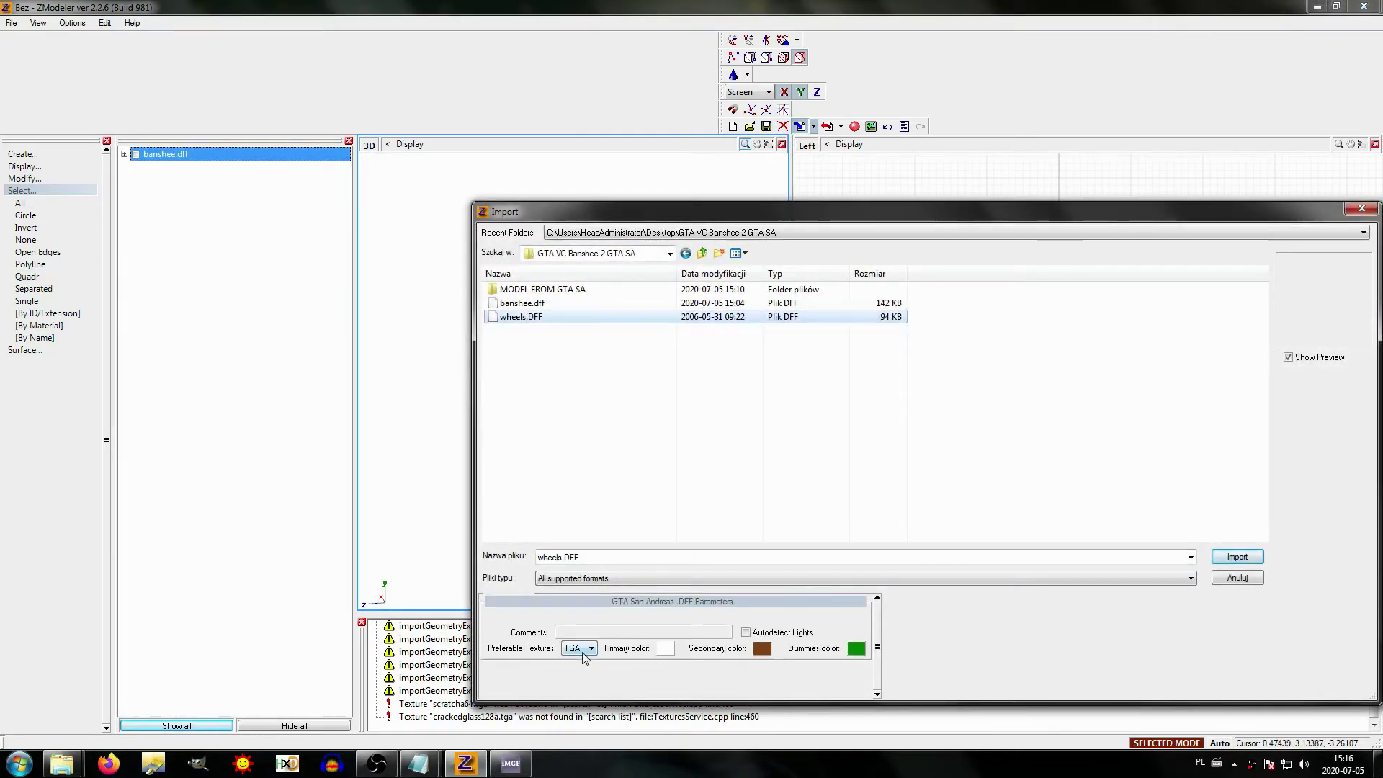
Step: Import wheels.DFF and zoom the widened 3D view out to show the whole wheel row
left_click(1229, 556)
left_click(137, 155)
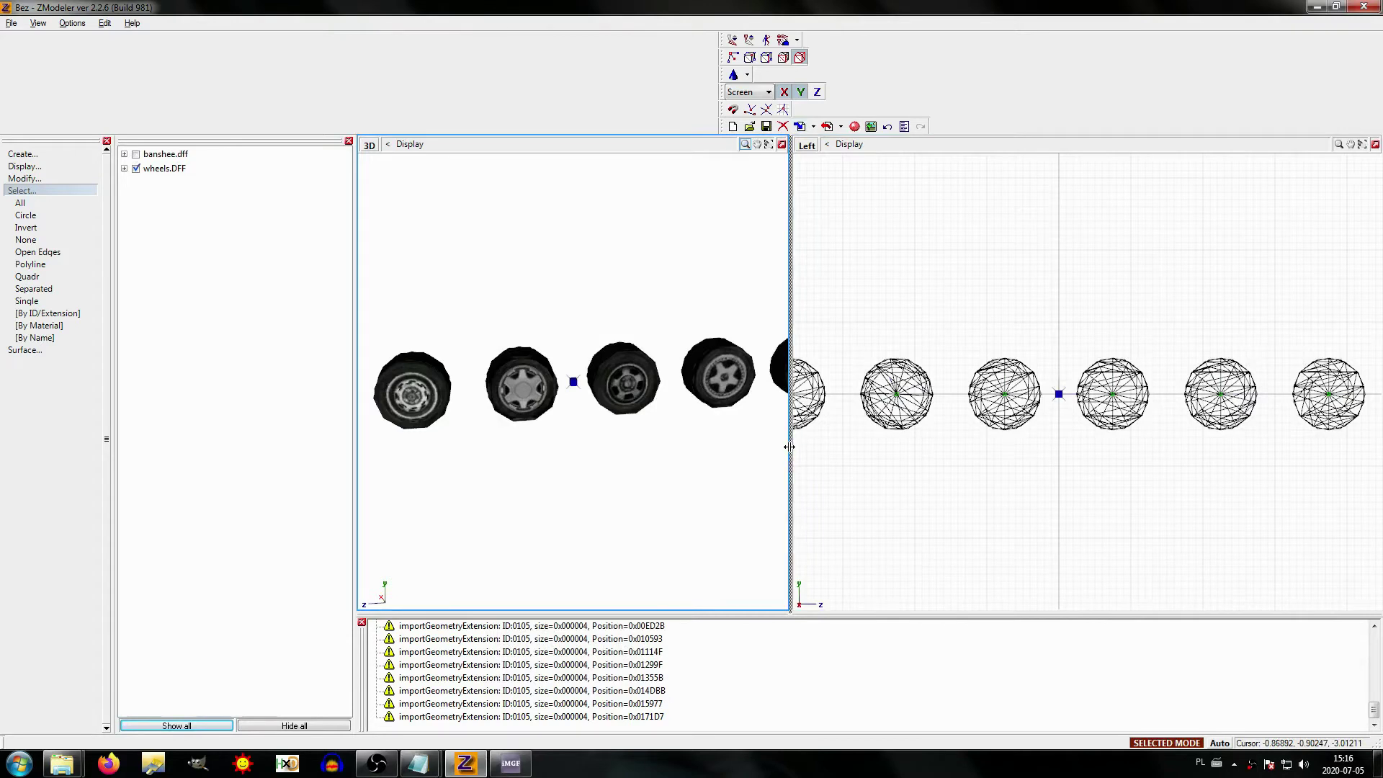
left_click_drag(789, 446, 1272, 446)
scroll(885, 426, "down", 4)
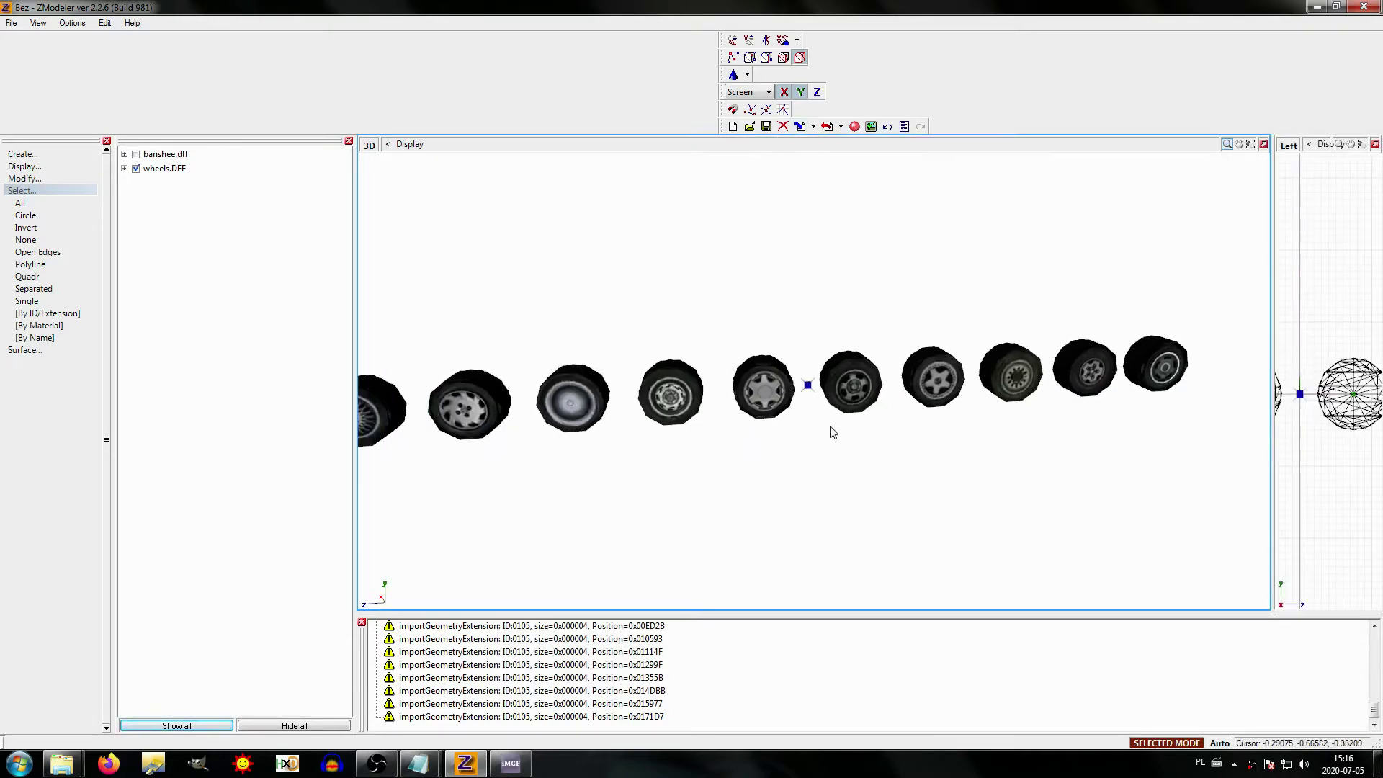
middle_click_drag(779, 421, 842, 456)
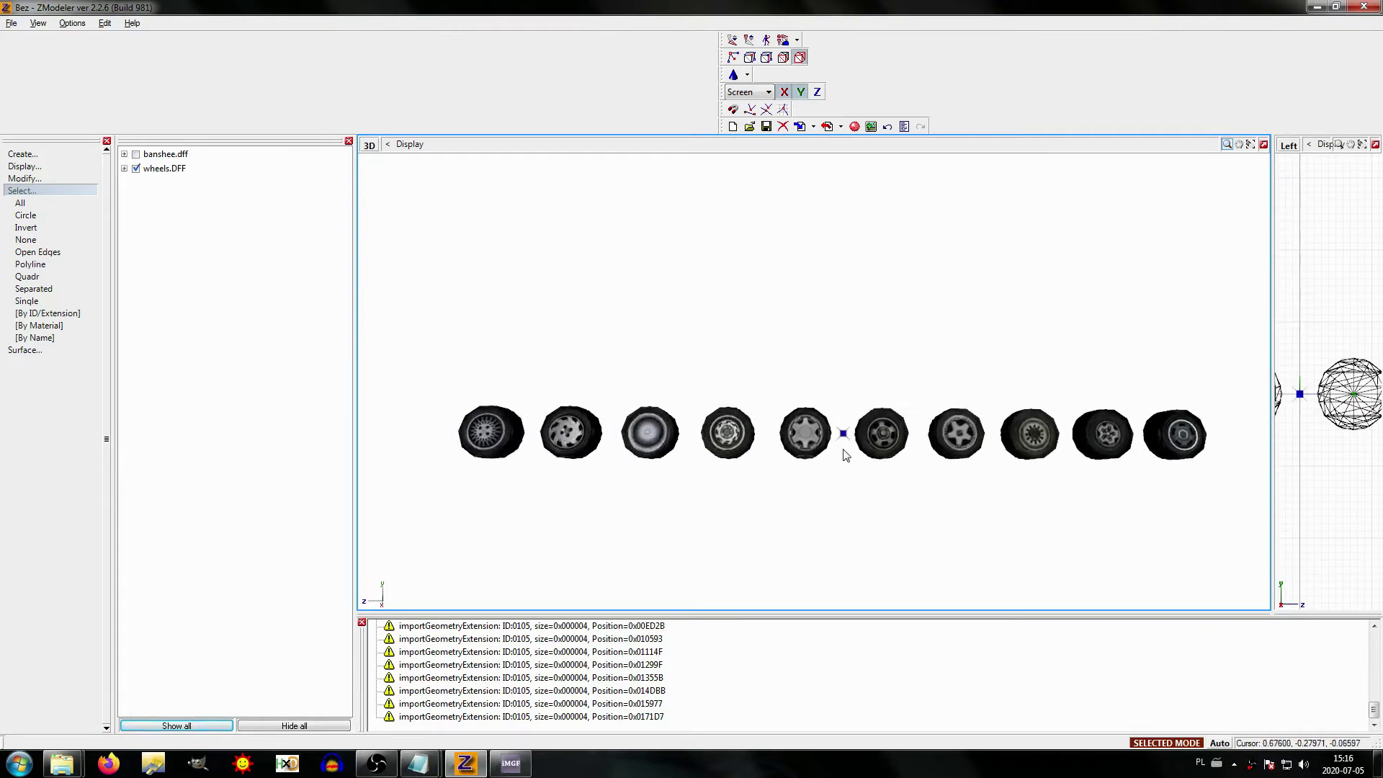
Step: Expand wheels.DFF and Group01 to list the ten wheel objects
left_click(124, 168)
left_click(166, 182)
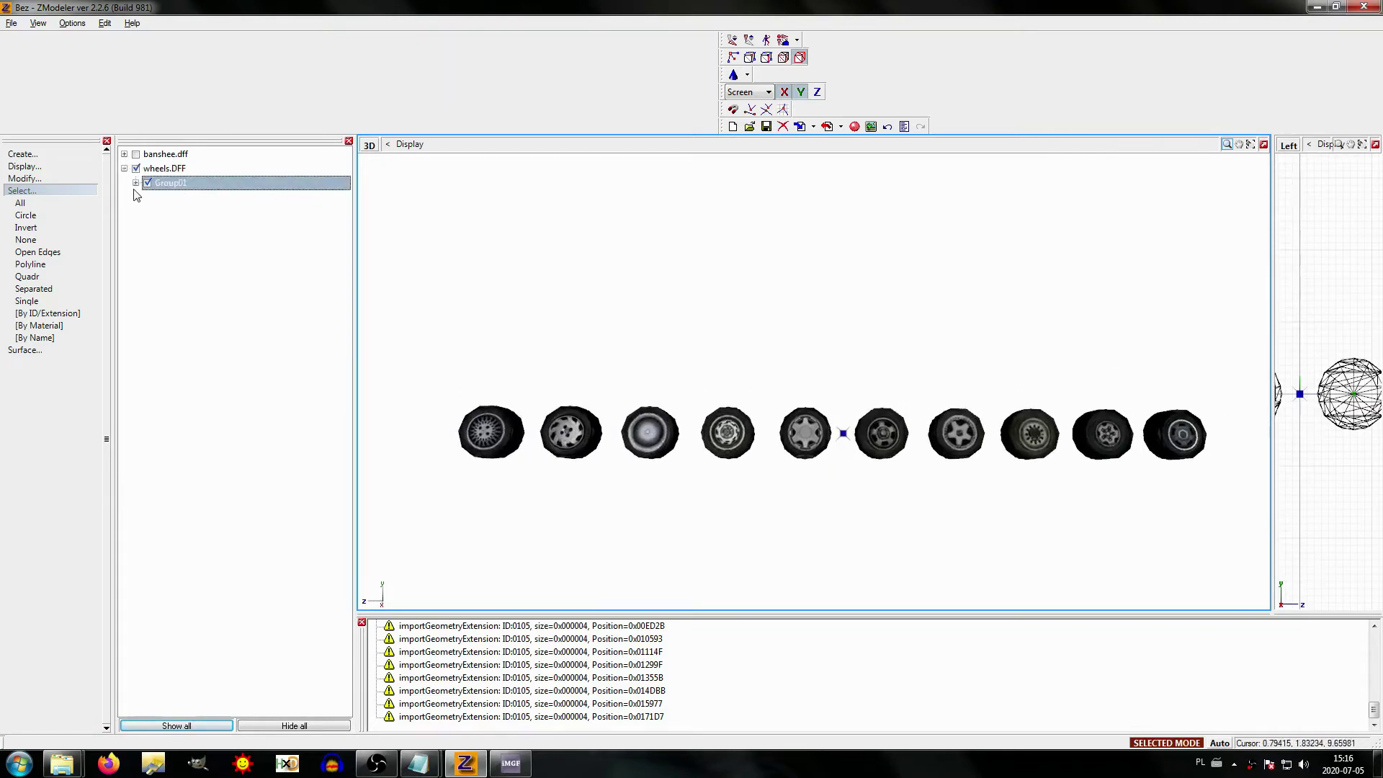
left_click(135, 182)
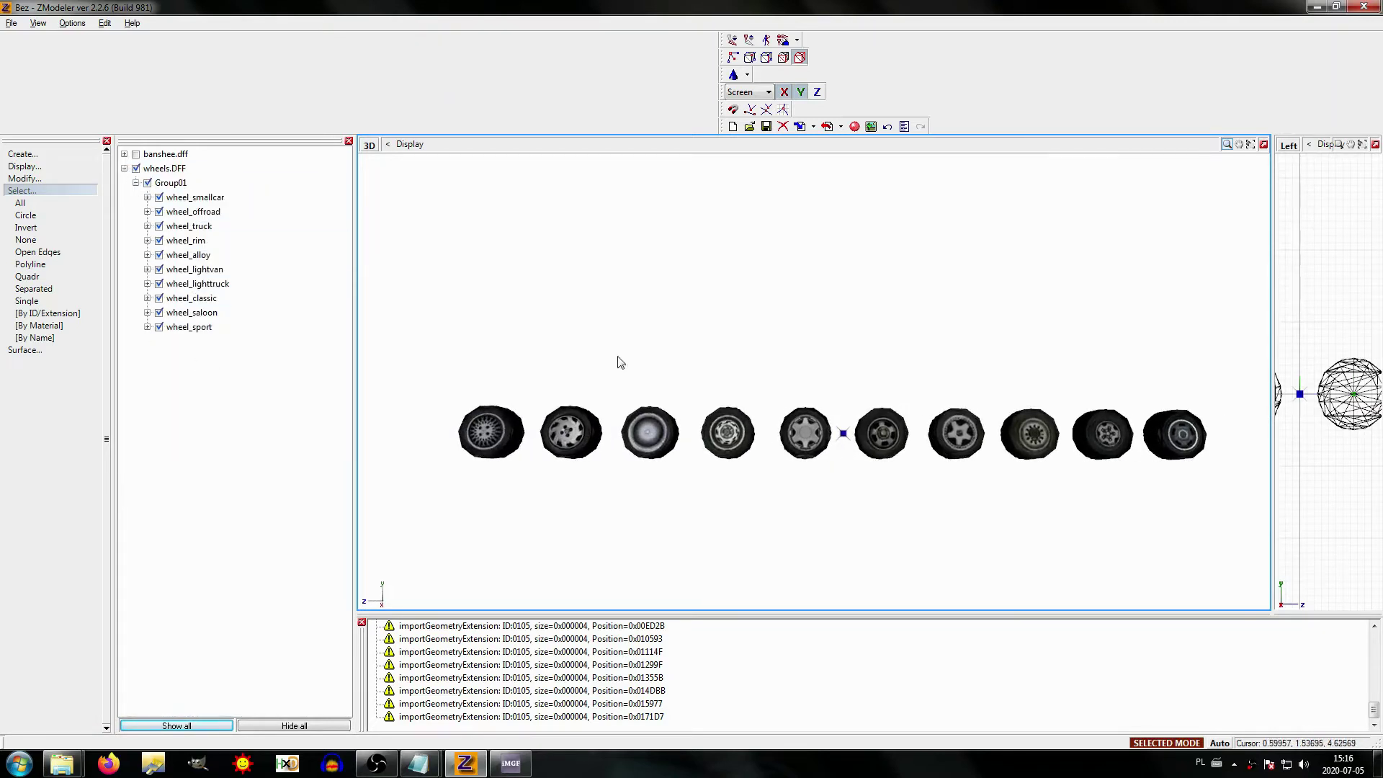
Step: In the Materials Editor, enable Specular Highlight on wheel_smallcar64 and wheel_truck64
left_click(854, 127)
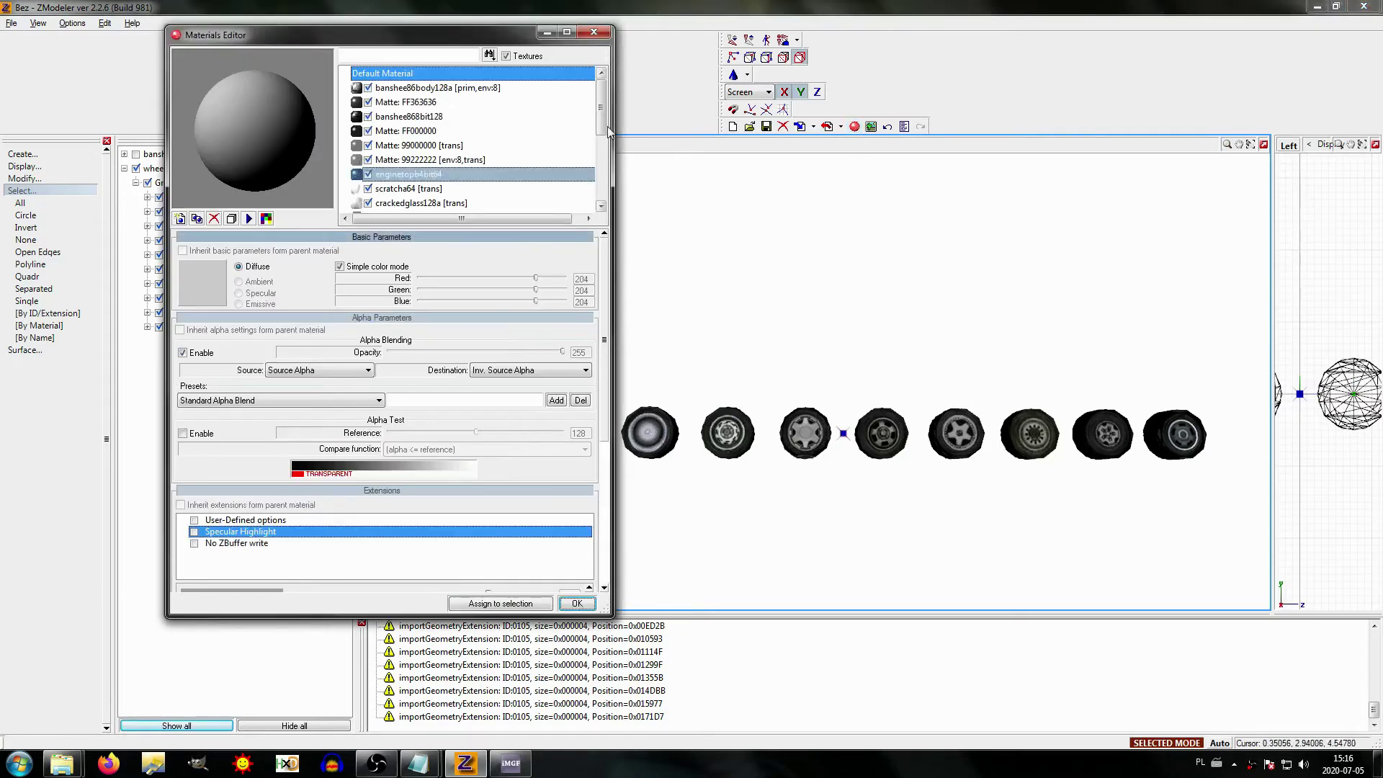
left_click_drag(605, 127, 604, 194)
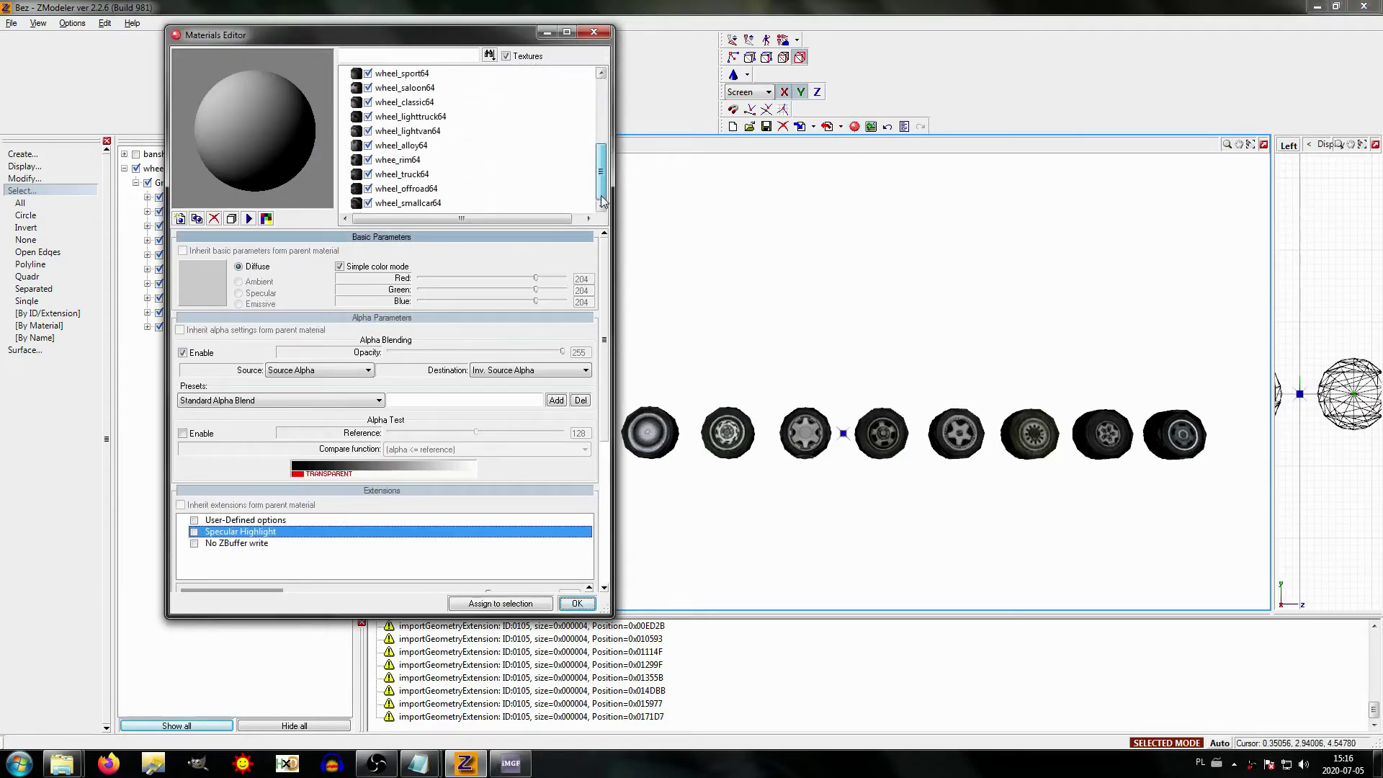
left_click(424, 203)
left_click(268, 319)
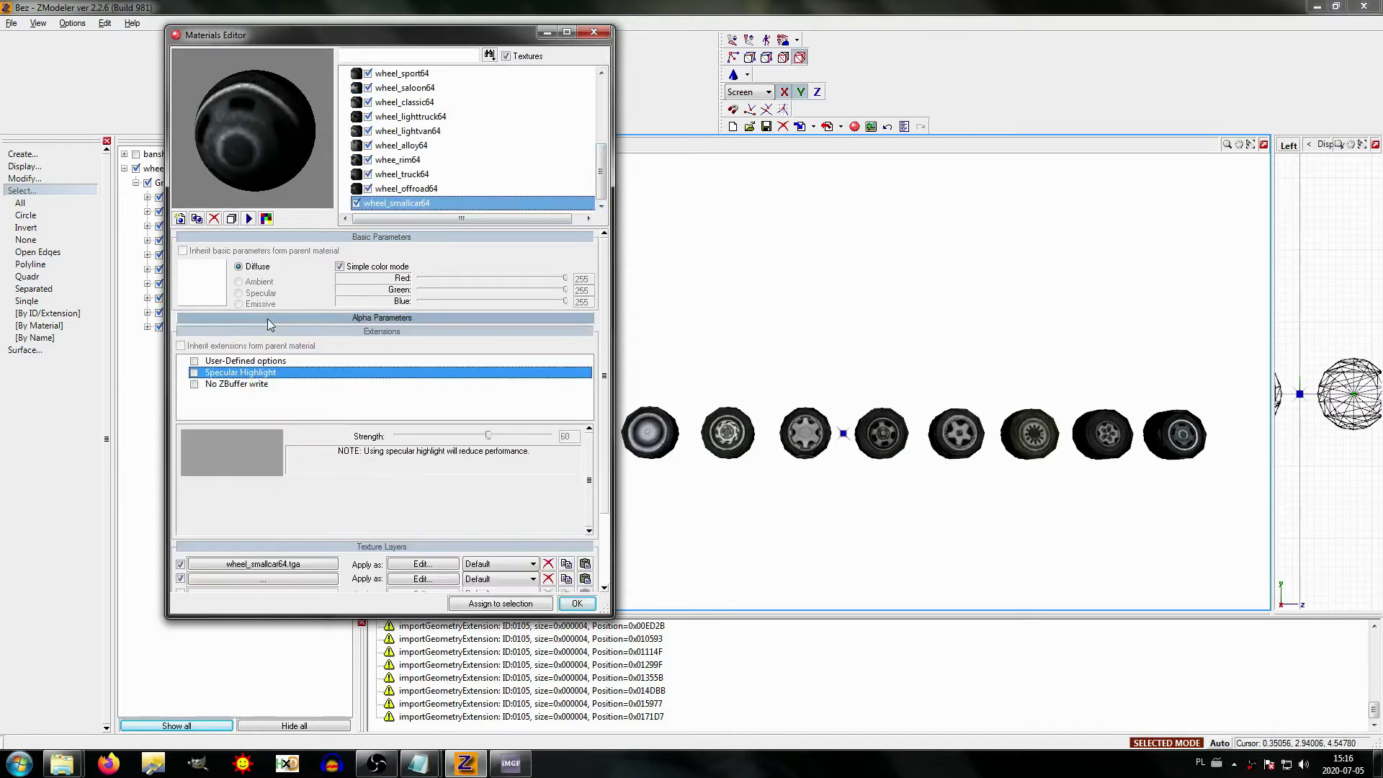
left_click(194, 373)
left_click(391, 190)
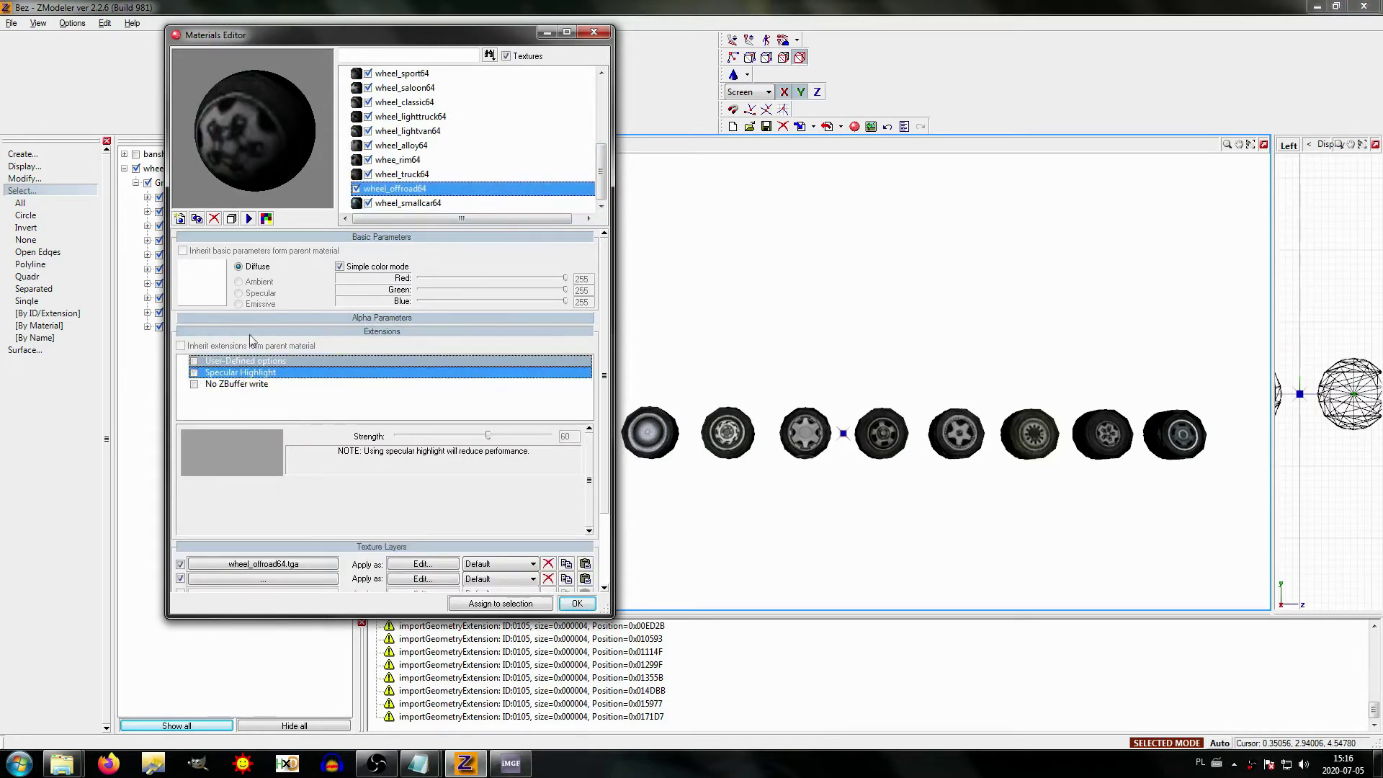
left_click(392, 175)
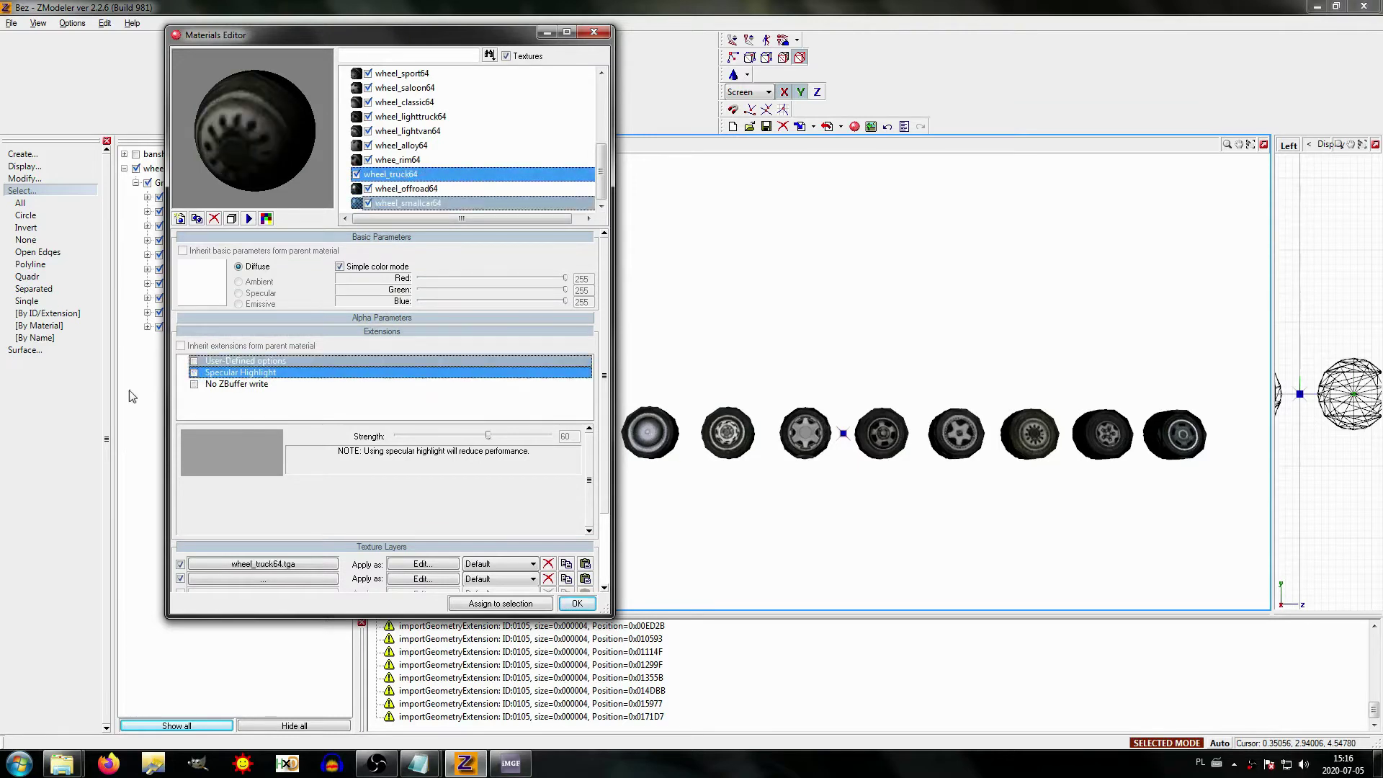
left_click(194, 373)
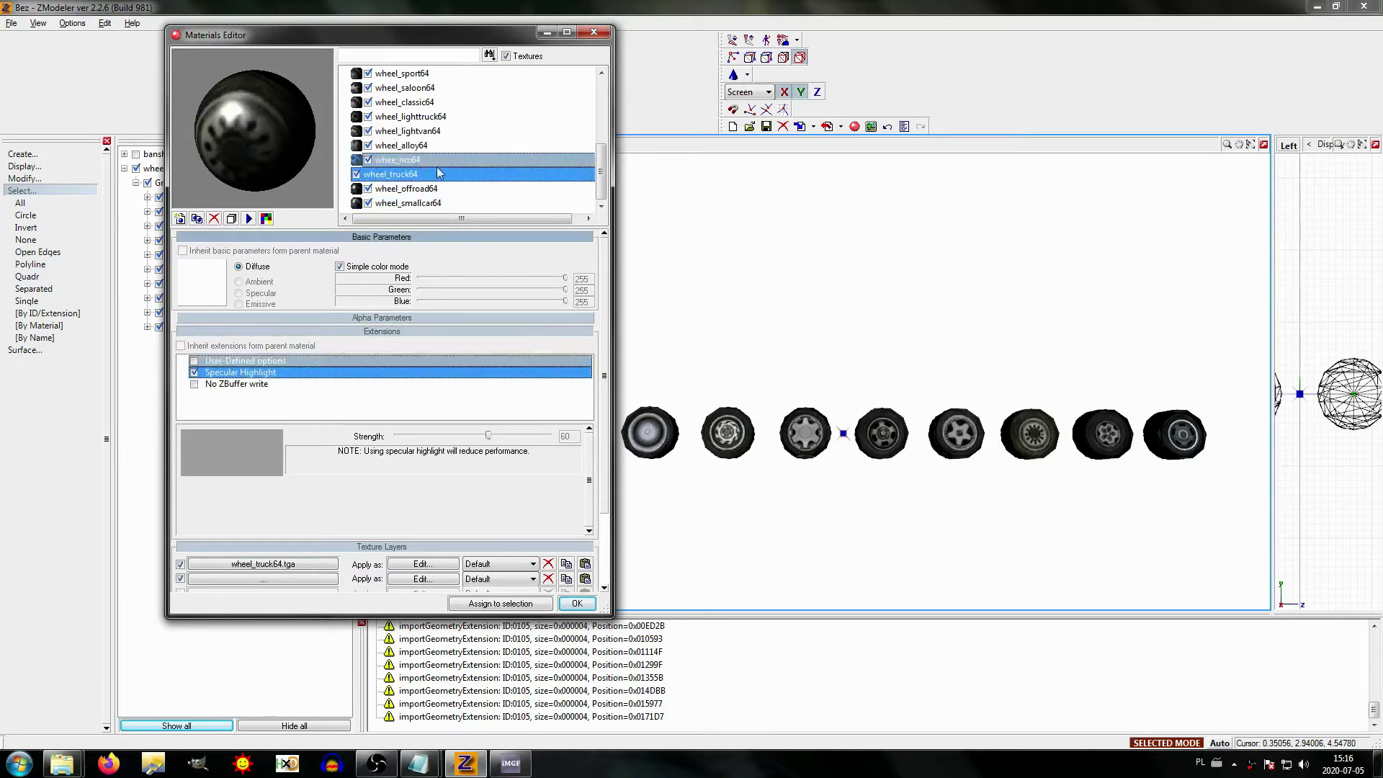
Step: Enable Specular Highlight on whee_rim64, wheel_lighttruck64 and wheel_sport64
left_click(437, 164)
left_click(194, 373)
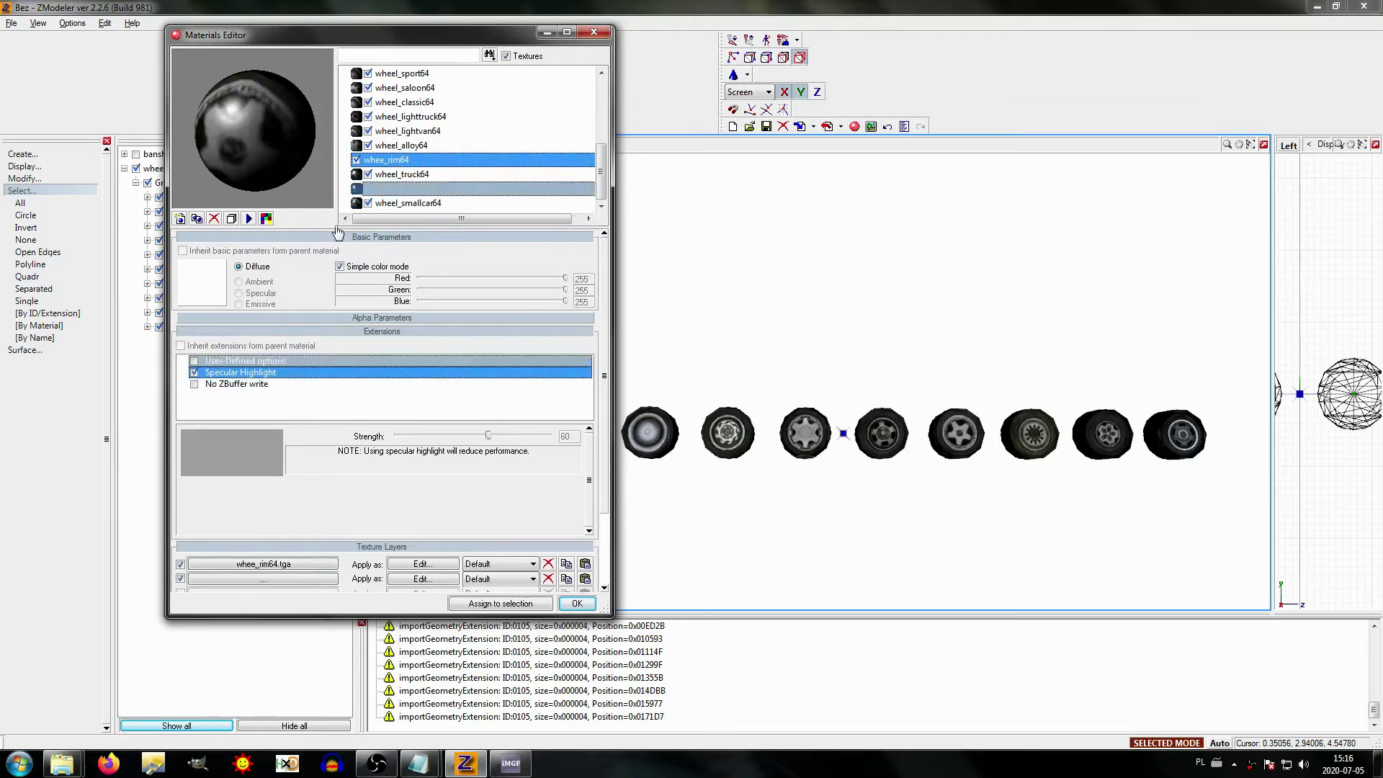
left_click(399, 146)
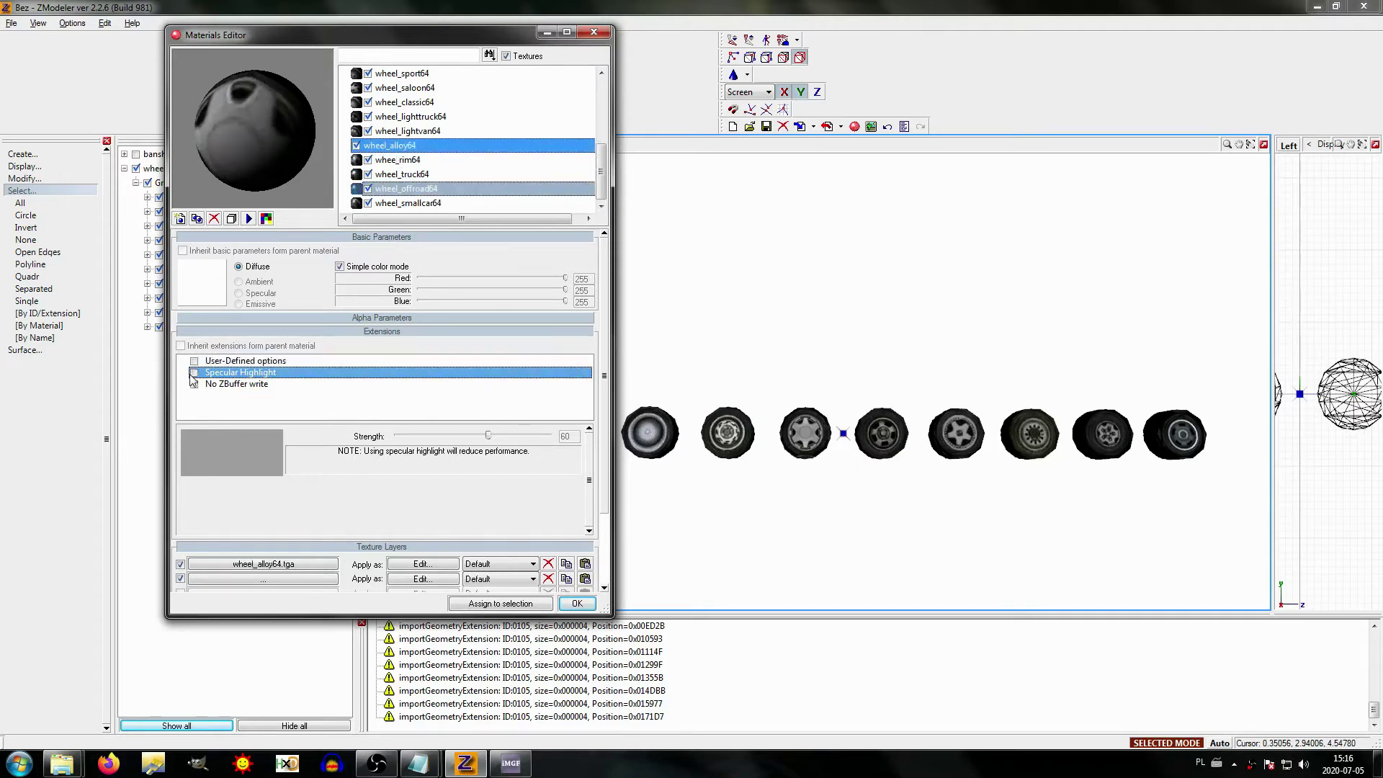
left_click(403, 131)
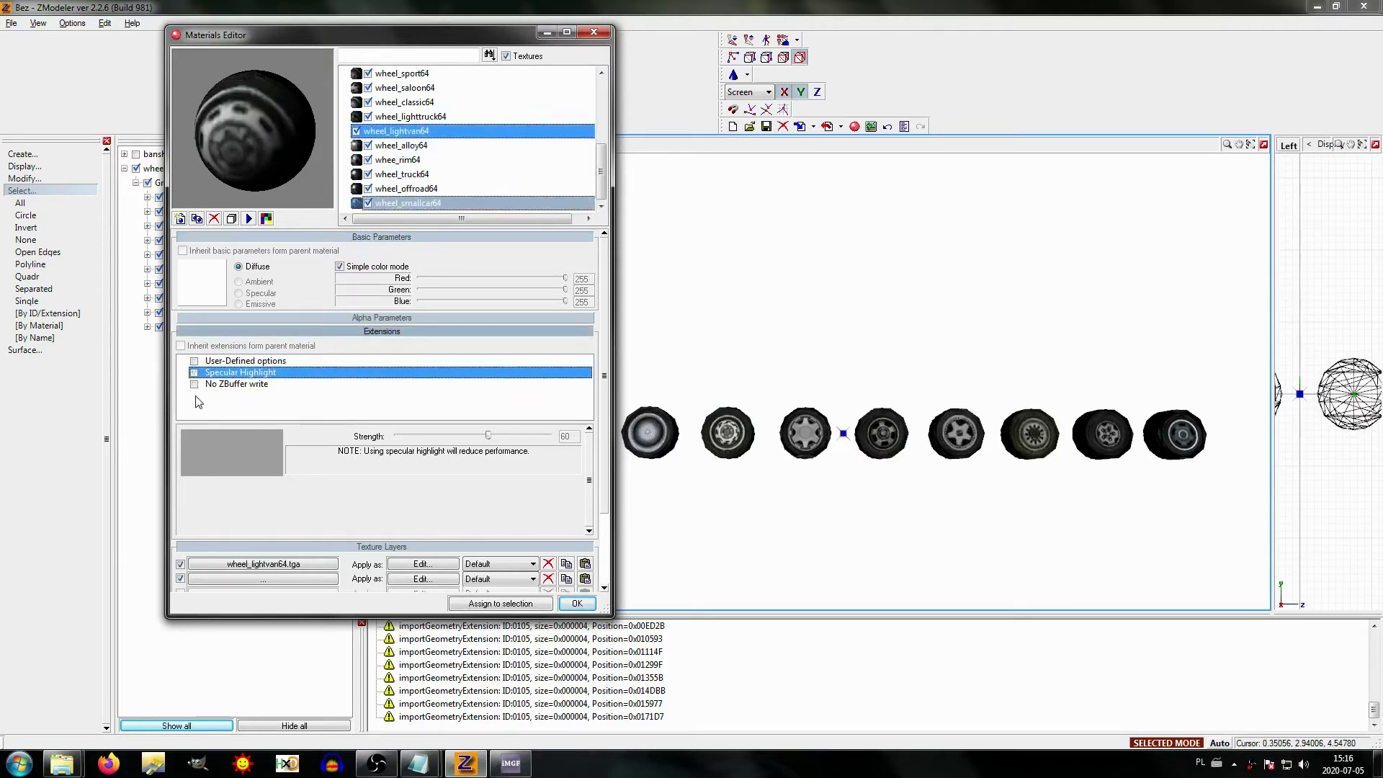
left_click(392, 117)
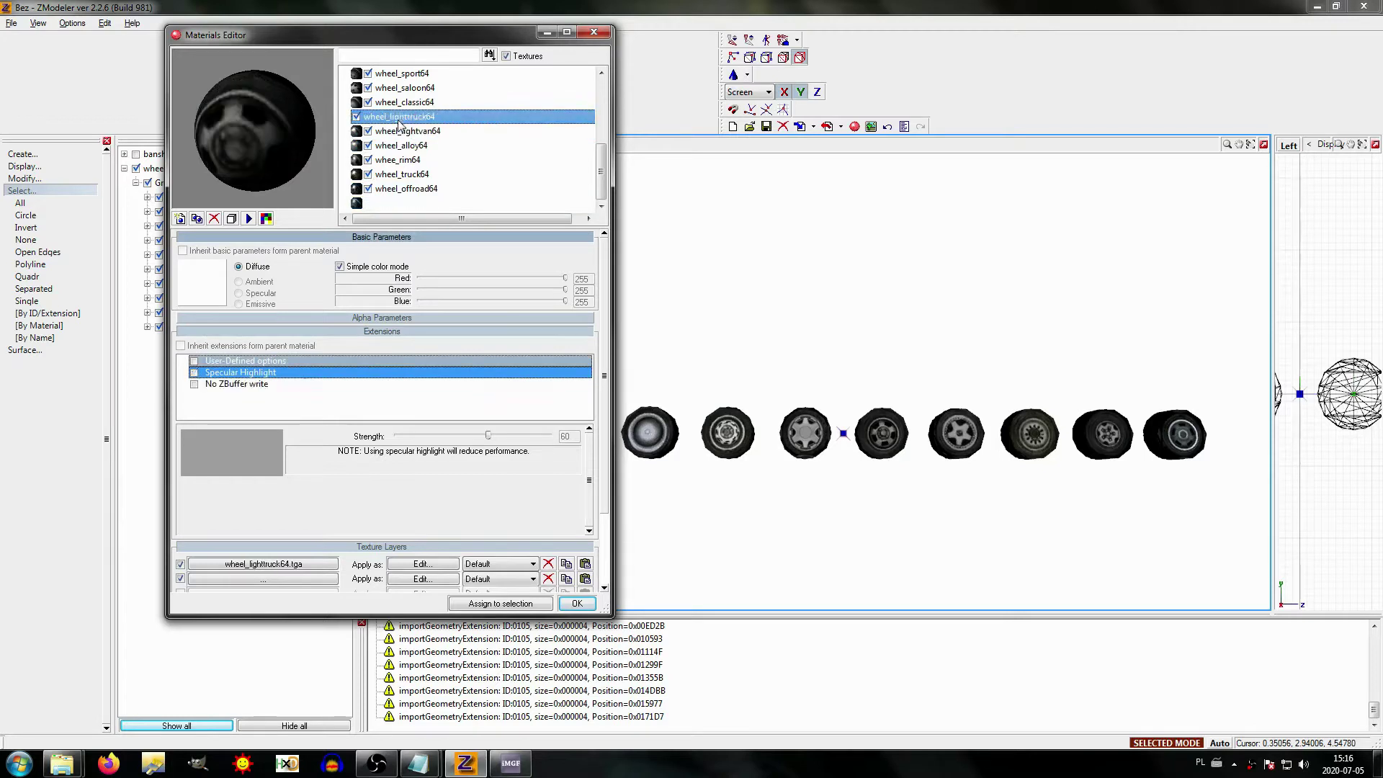
left_click(194, 373)
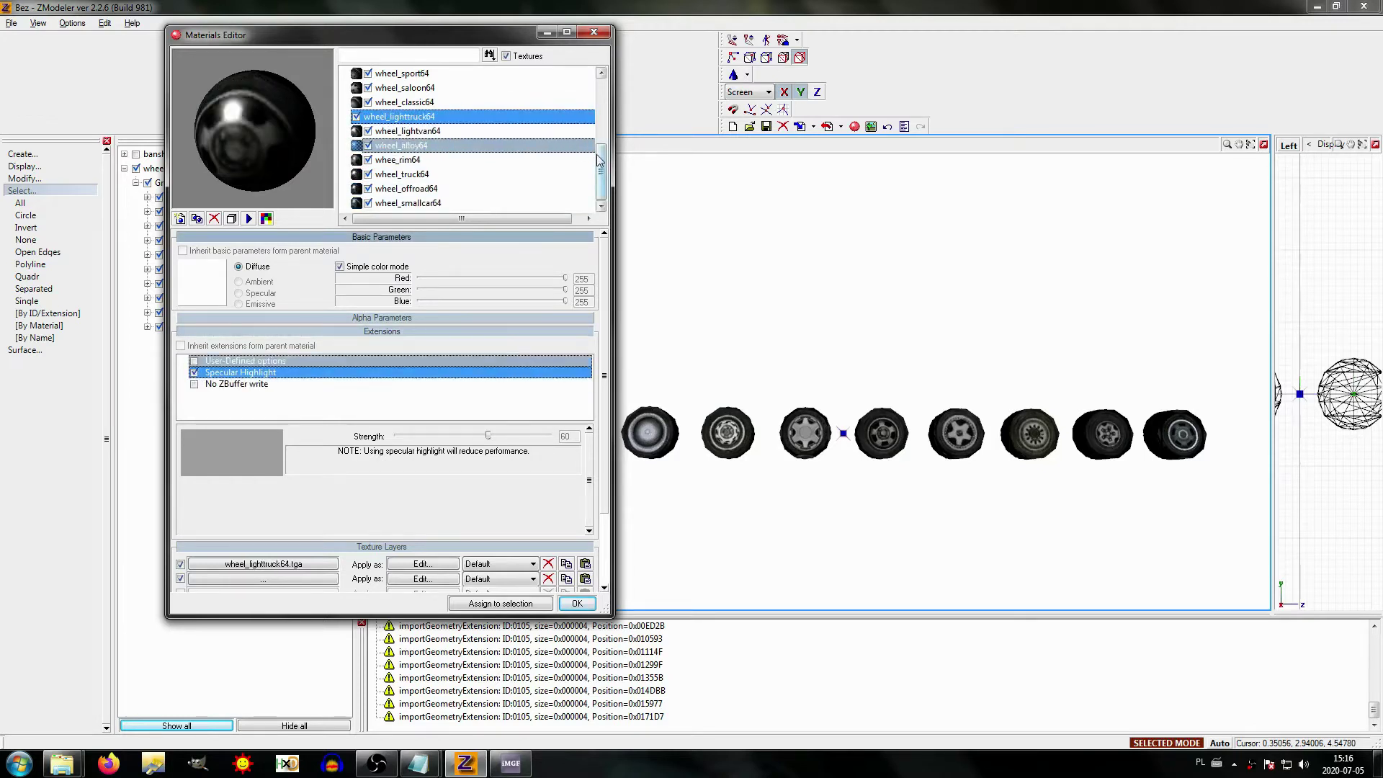
left_click_drag(598, 160, 598, 144)
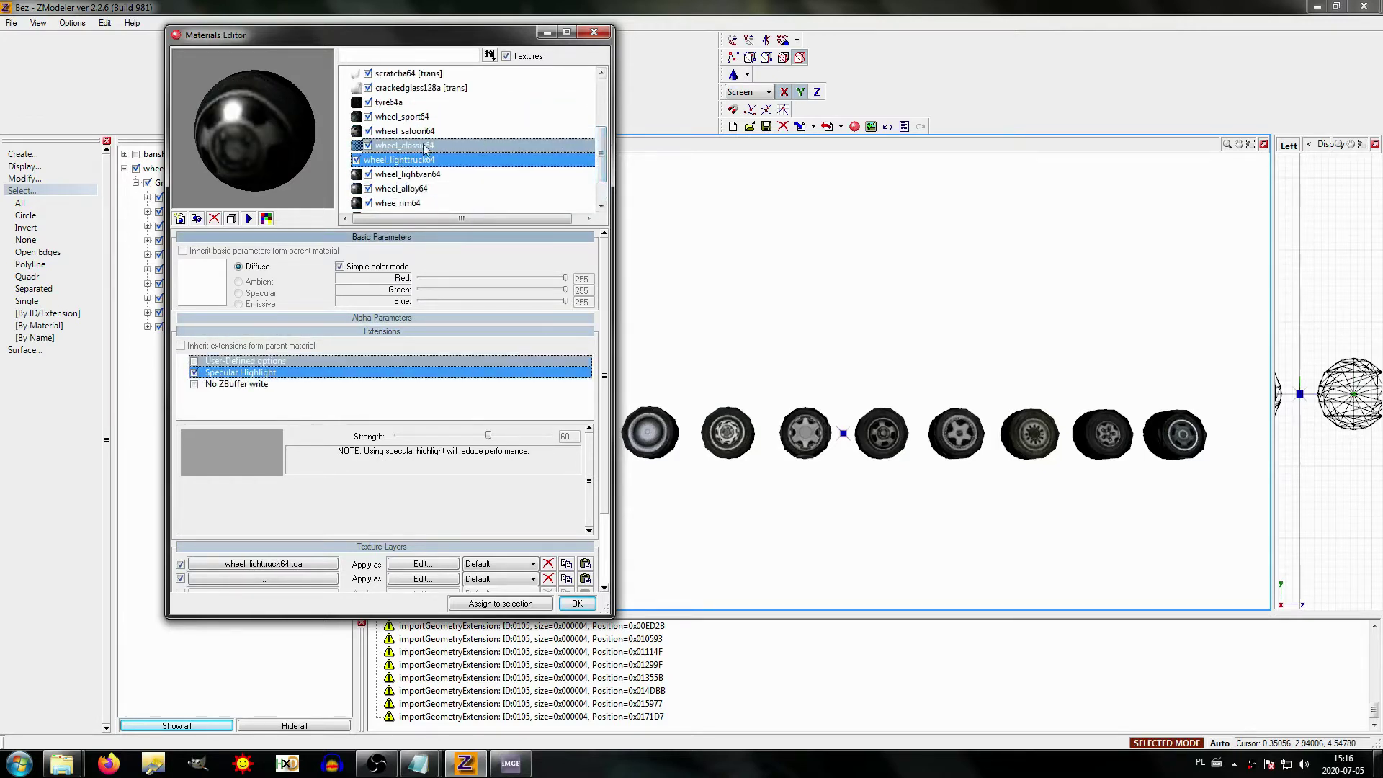
left_click(425, 146)
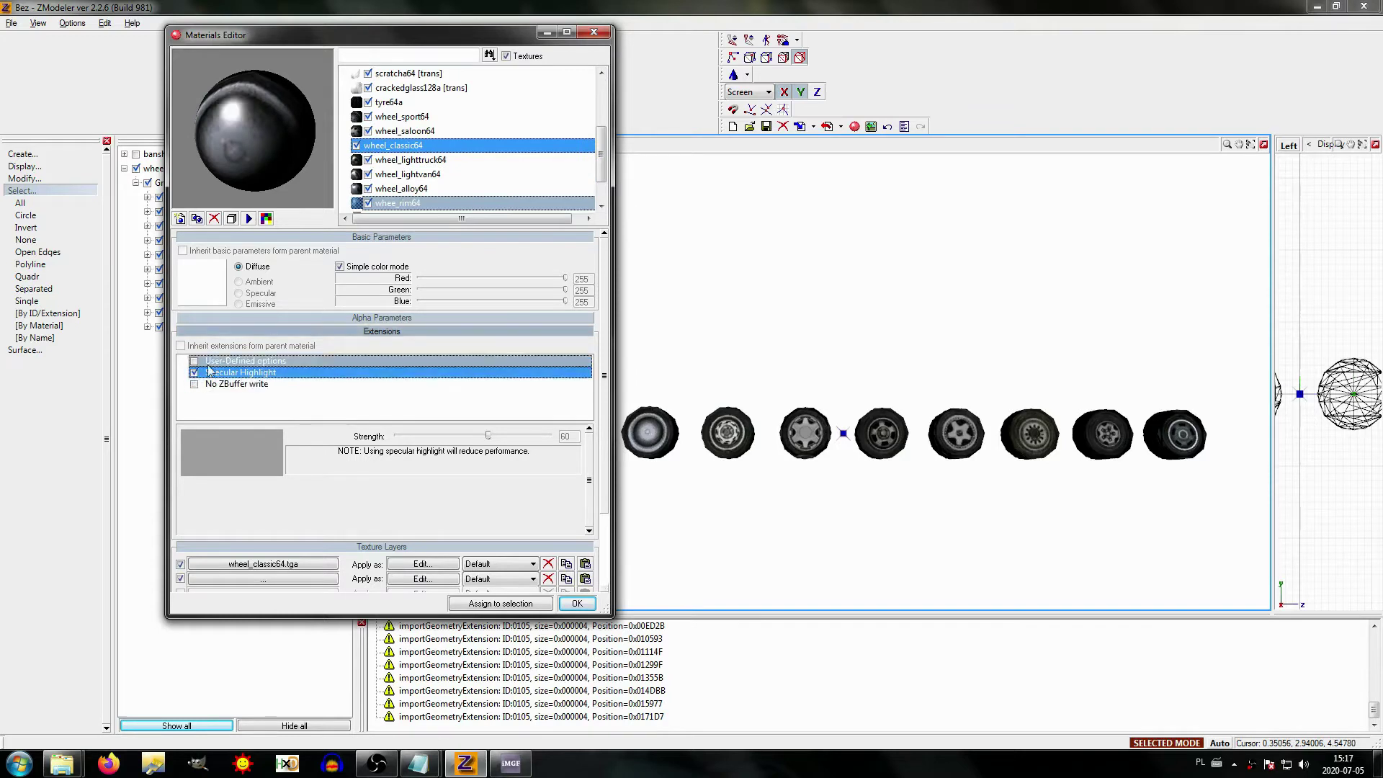
key("Up")
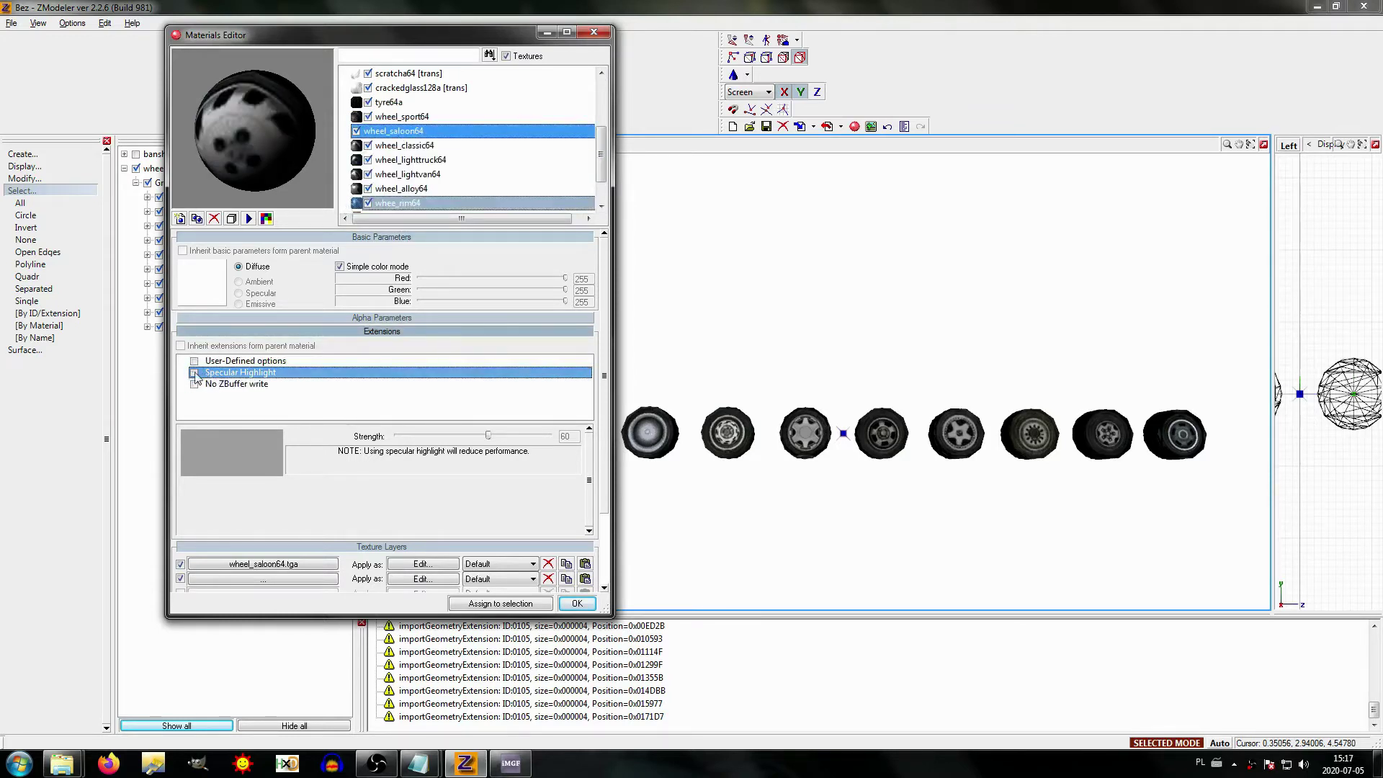
key("Up")
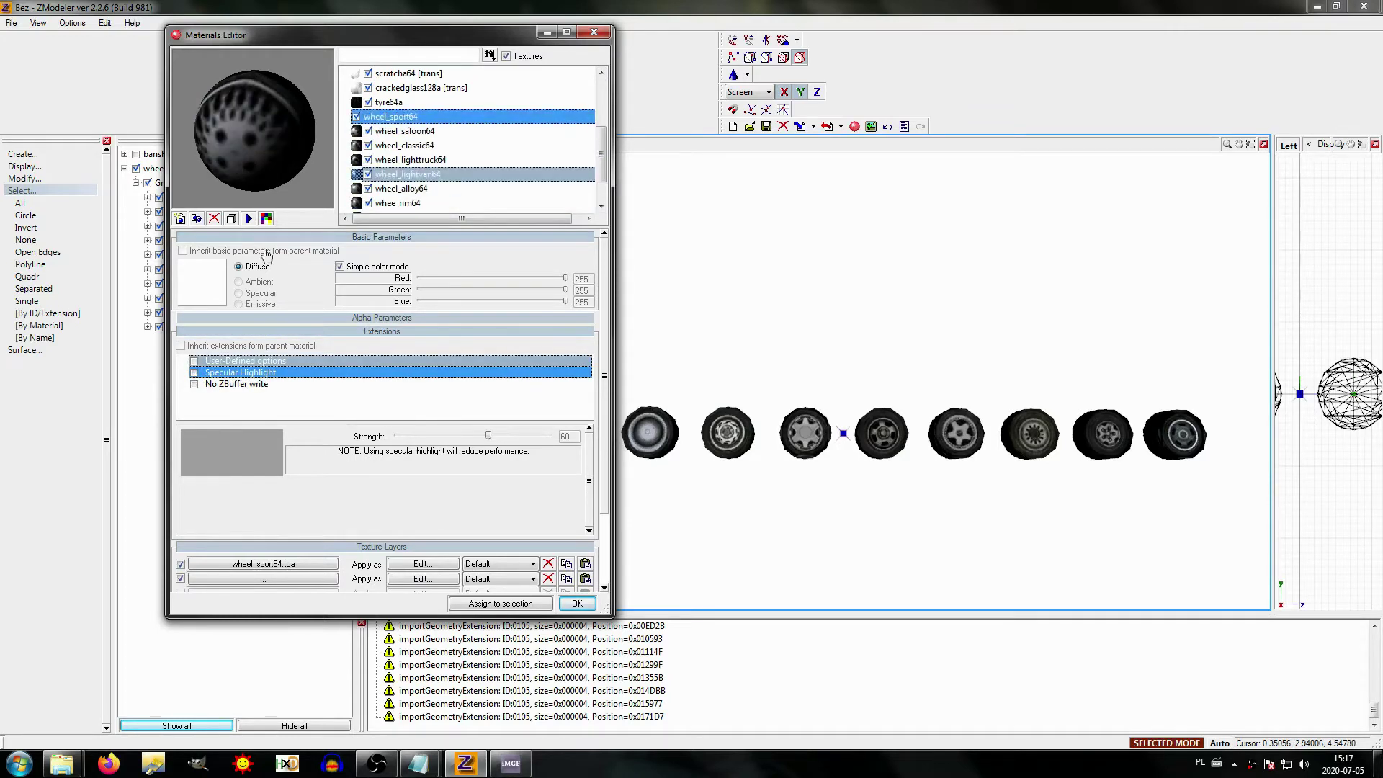
left_click(194, 372)
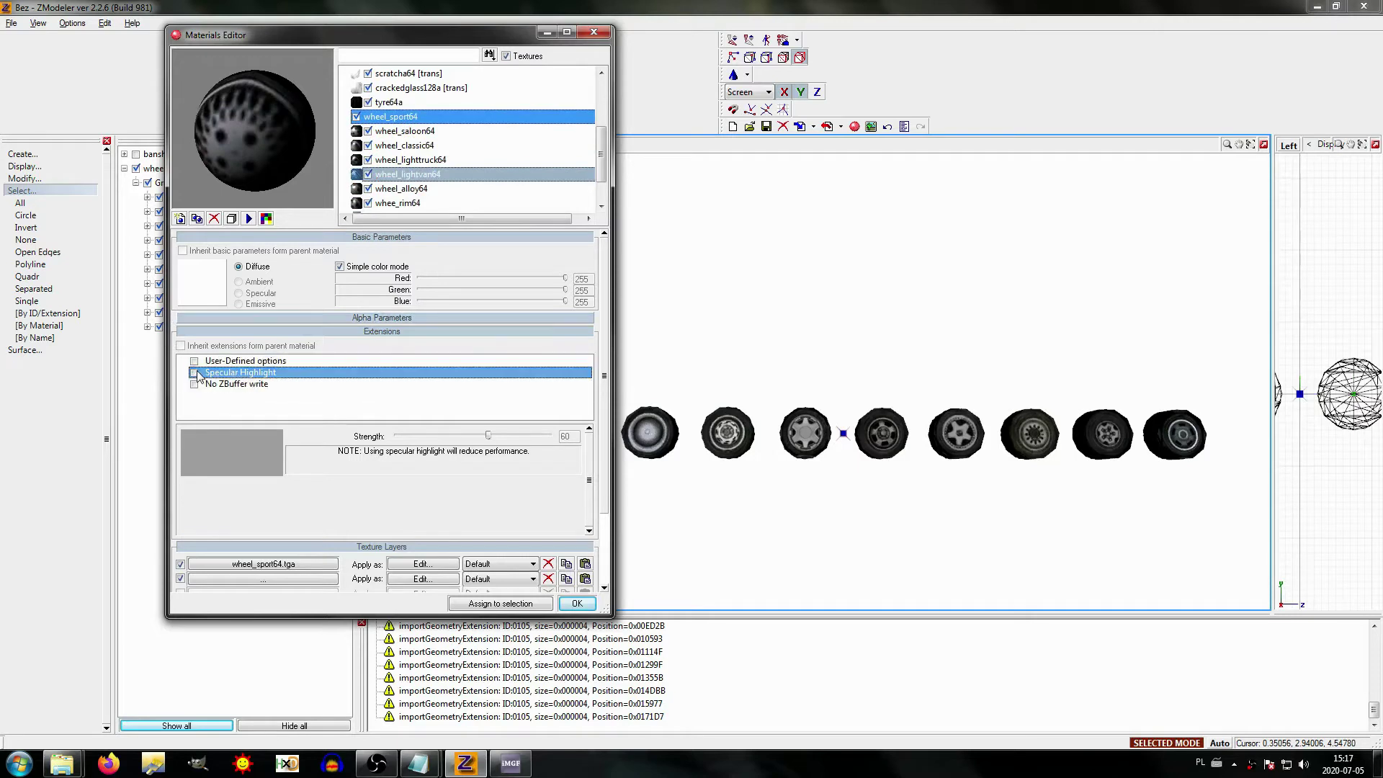
Step: Enable Specular Highlight on tyre64a, review the material list and confirm the changes
left_click(393, 102)
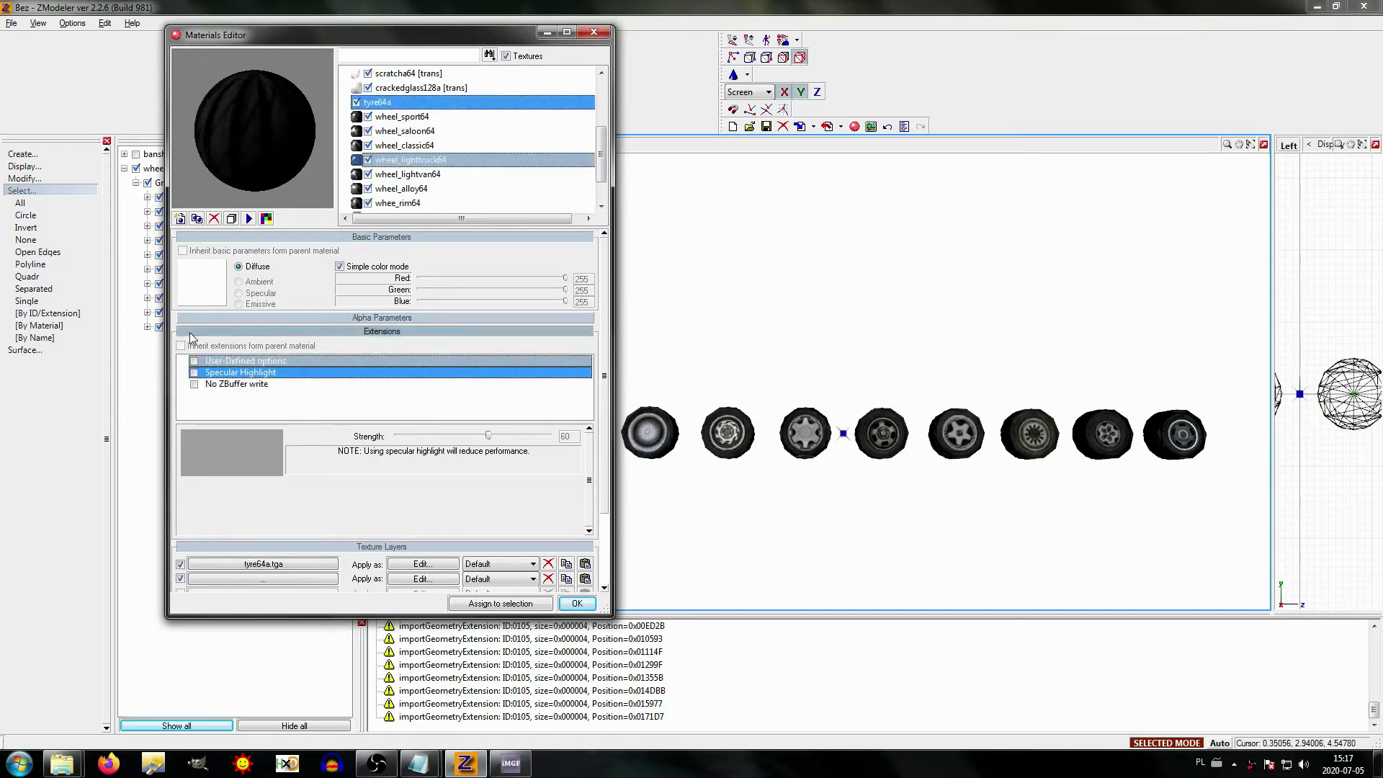
left_click(194, 372)
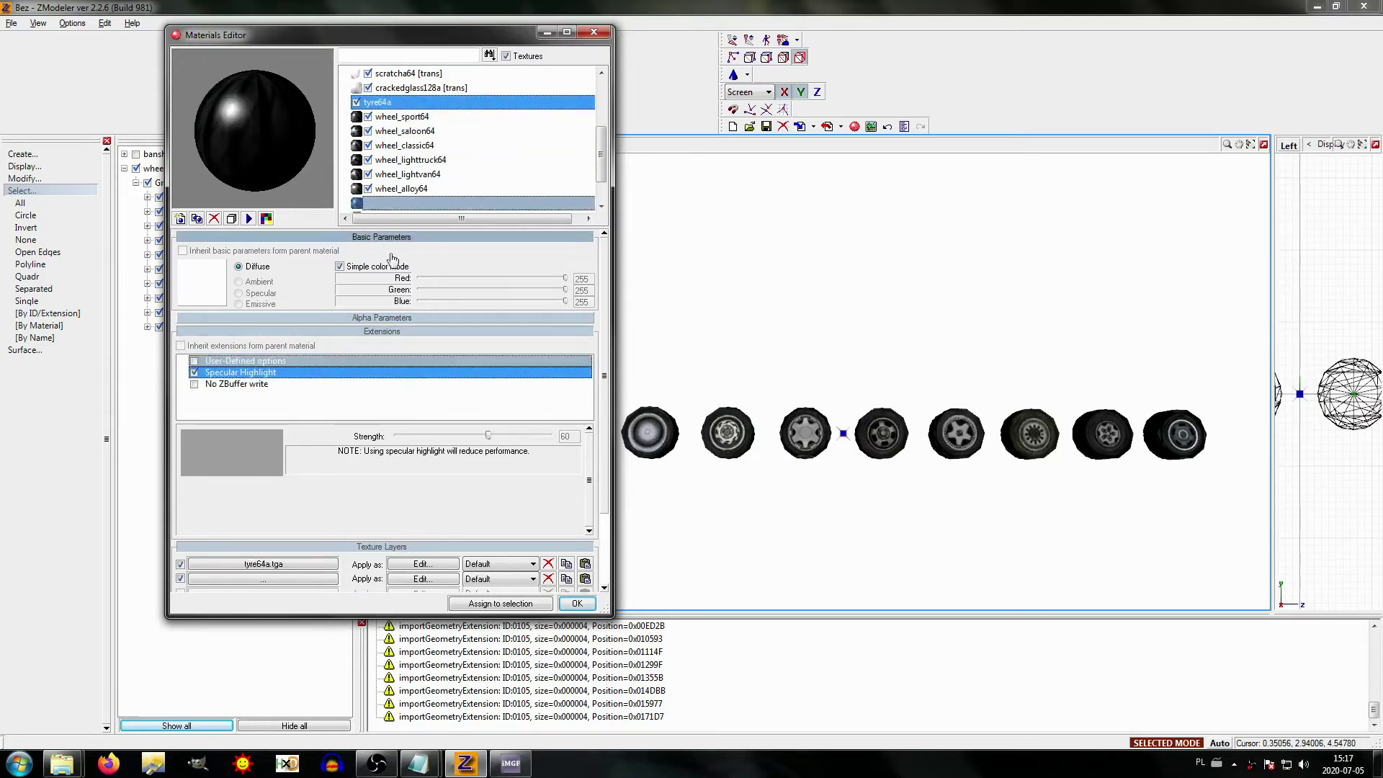
left_click(417, 118)
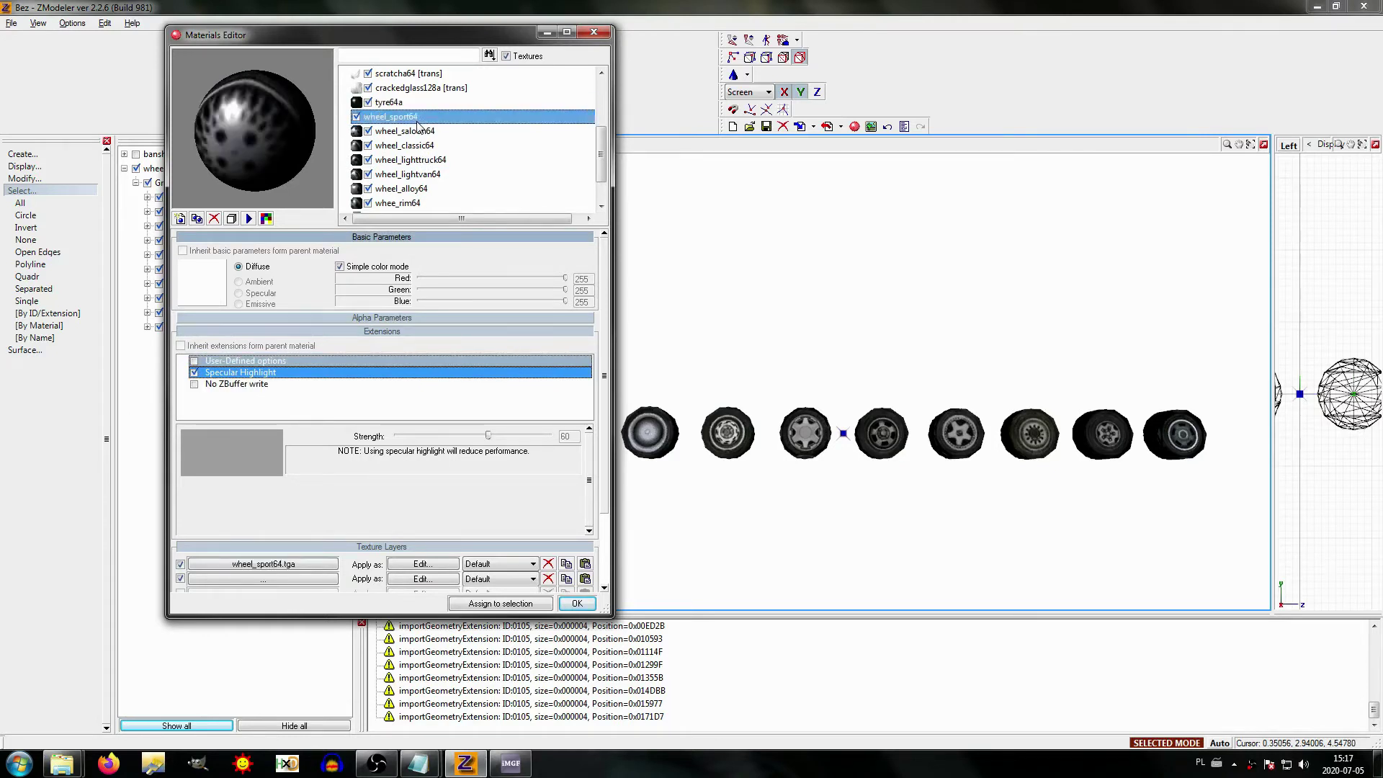
key("Down")
key("Down")
key("Down")
key("Down")
key("Down")
key("Down")
key("Down")
key("Down")
key("Down")
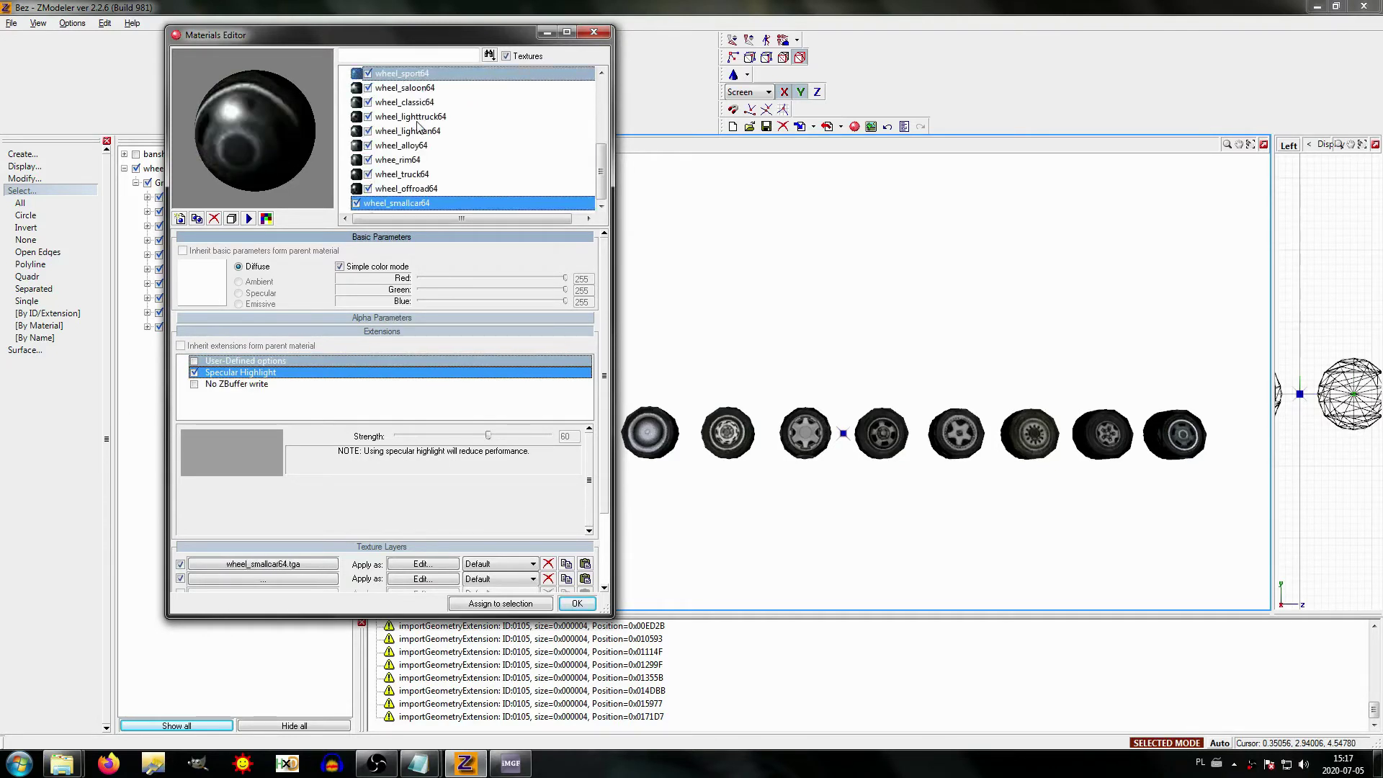
key("Up")
key("Up")
key("Up")
key("Up")
key("Up")
key("Up")
key("Up")
key("Up")
key("Up")
key("Up")
key("Up")
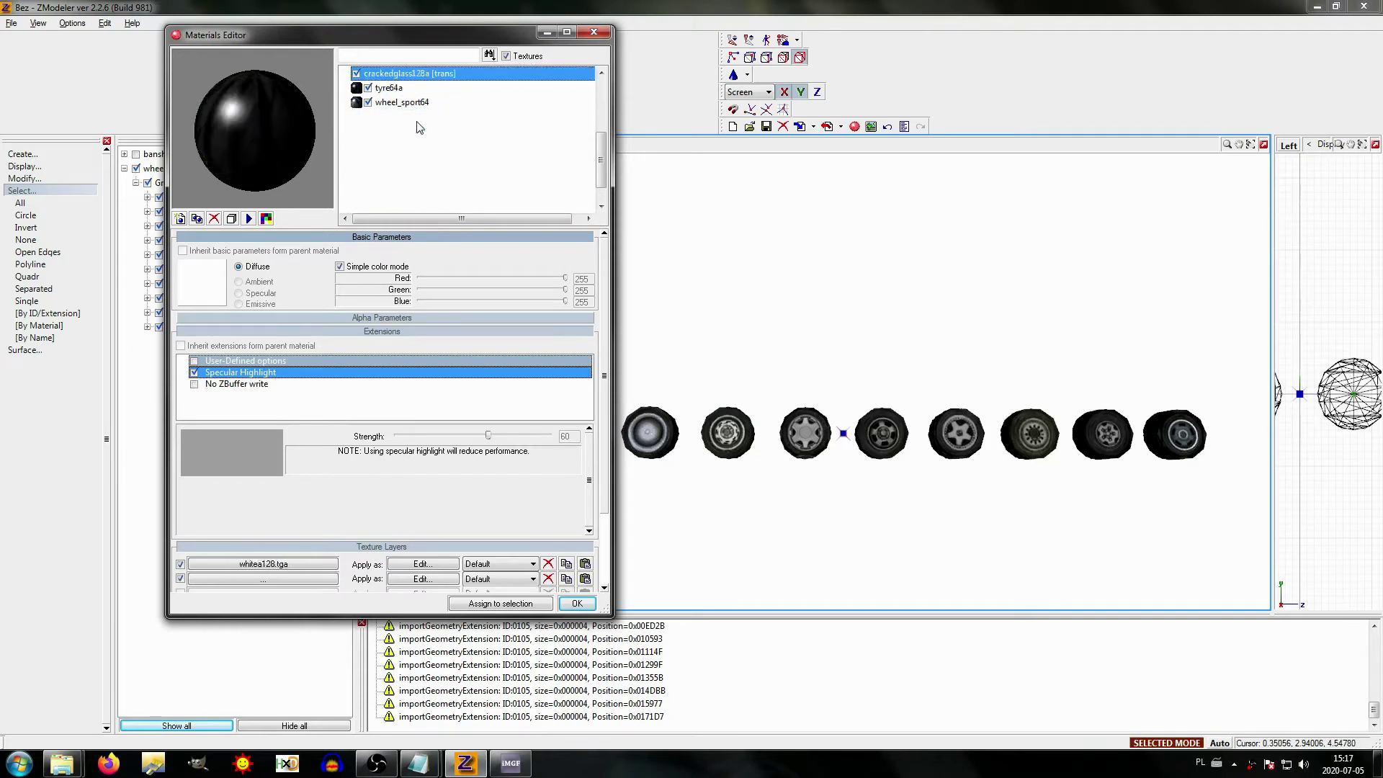
key("Up")
key("Up")
key("Up")
key("Up")
key("Up")
key("Up")
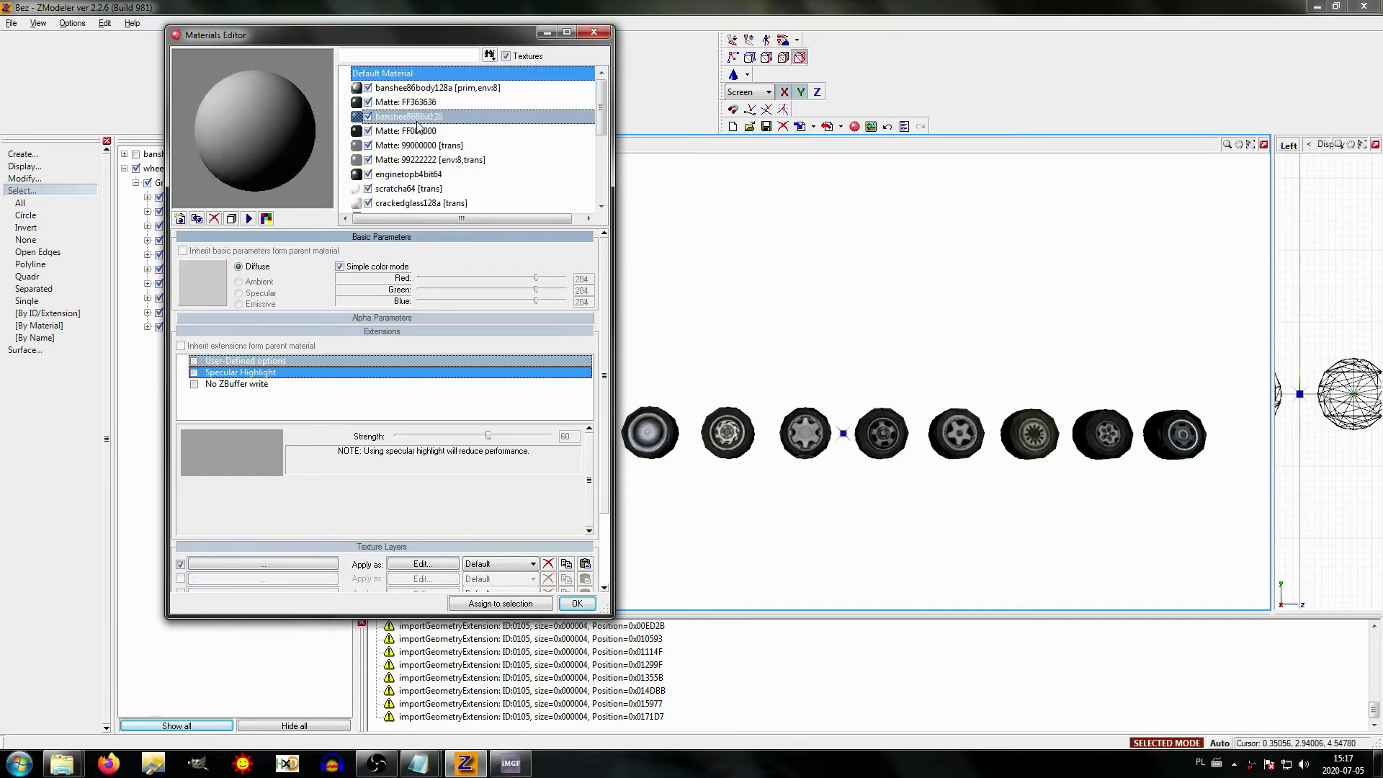
key("Down")
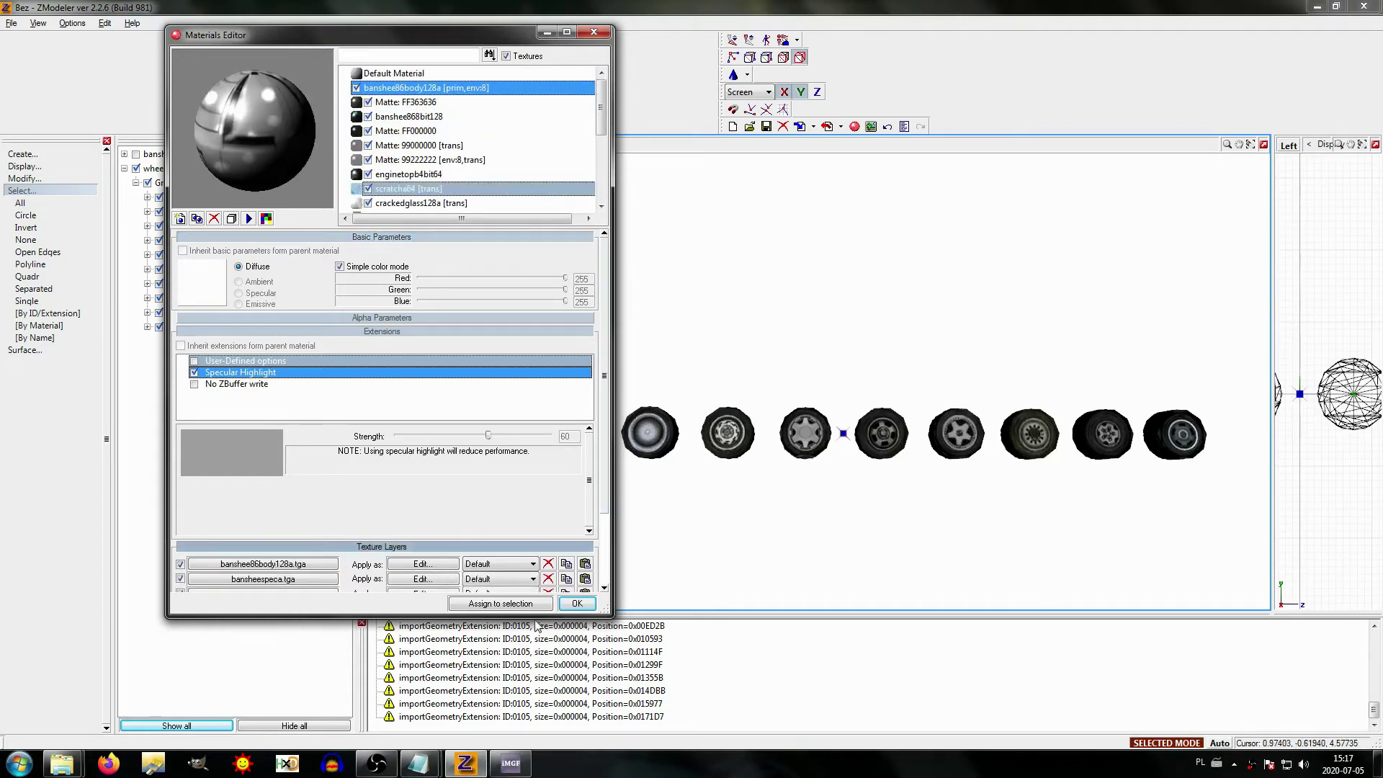
left_click(578, 604)
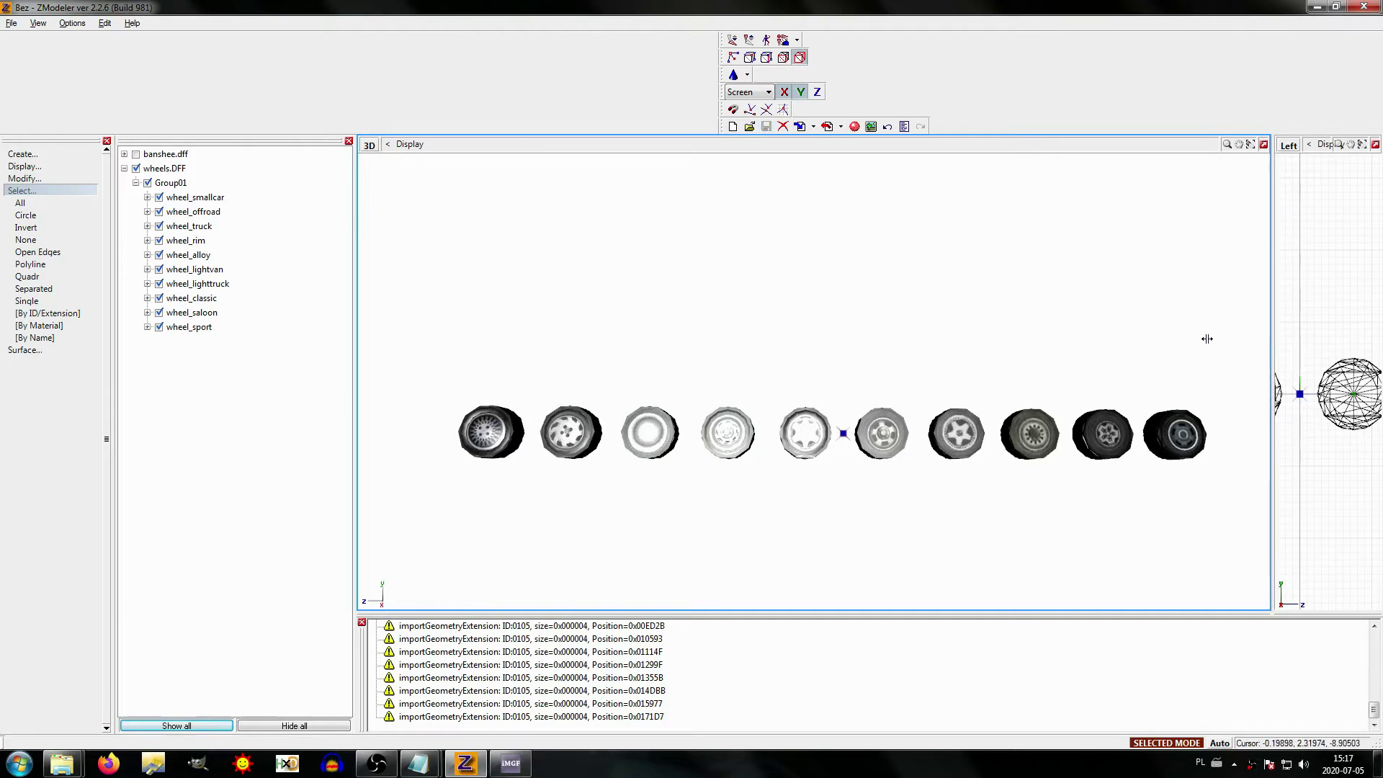
Step: Widen the Left wireframe view beside the 3D view and keep banshee.dff hidden after Show all
left_click_drag(733, 368, 713, 368)
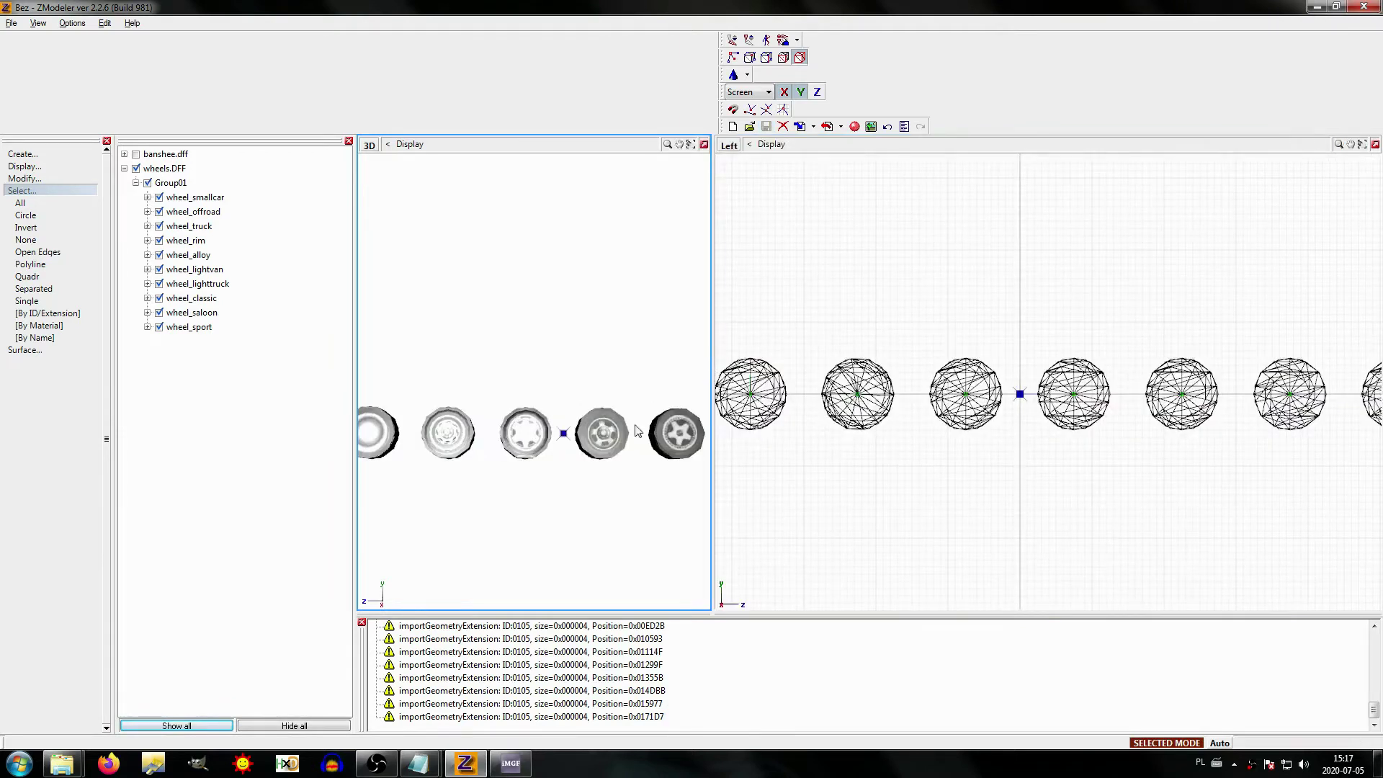
left_click(163, 727)
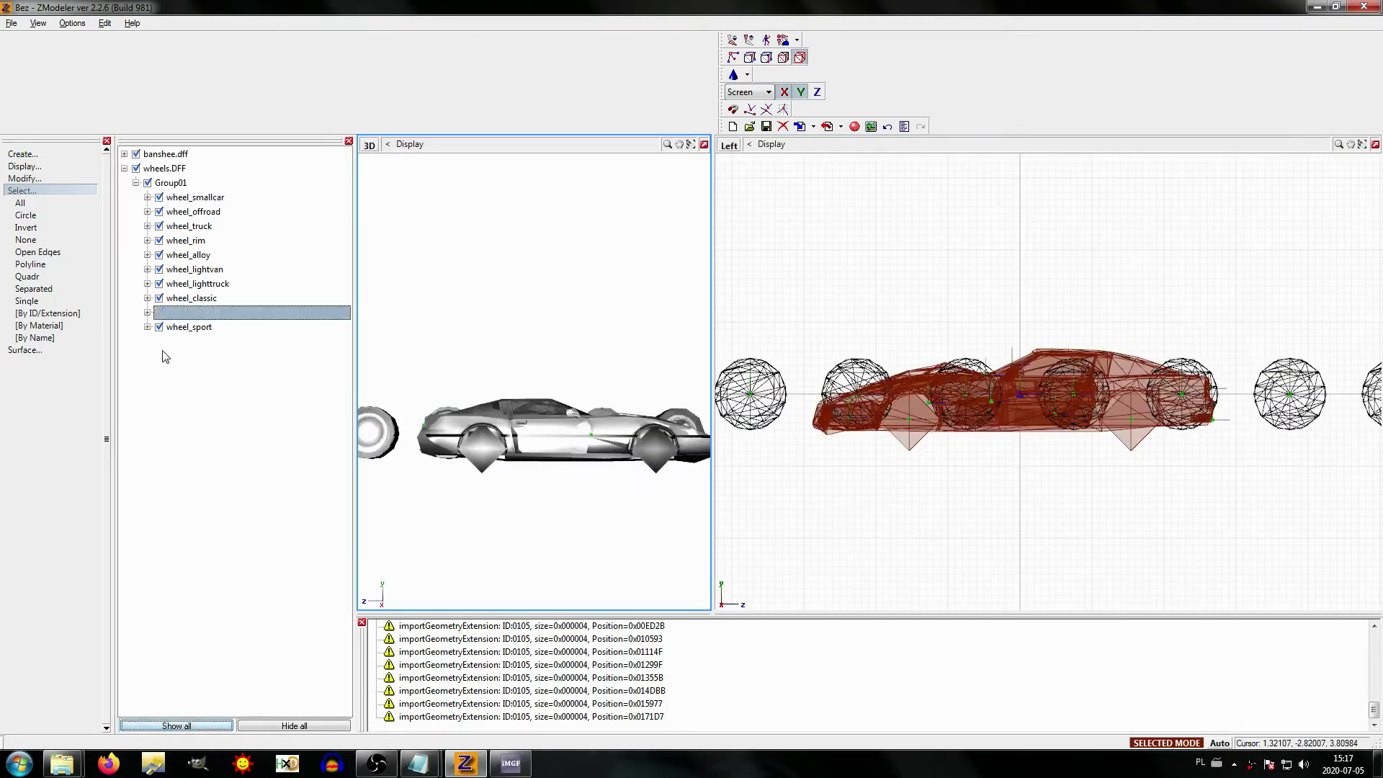
left_click(136, 154)
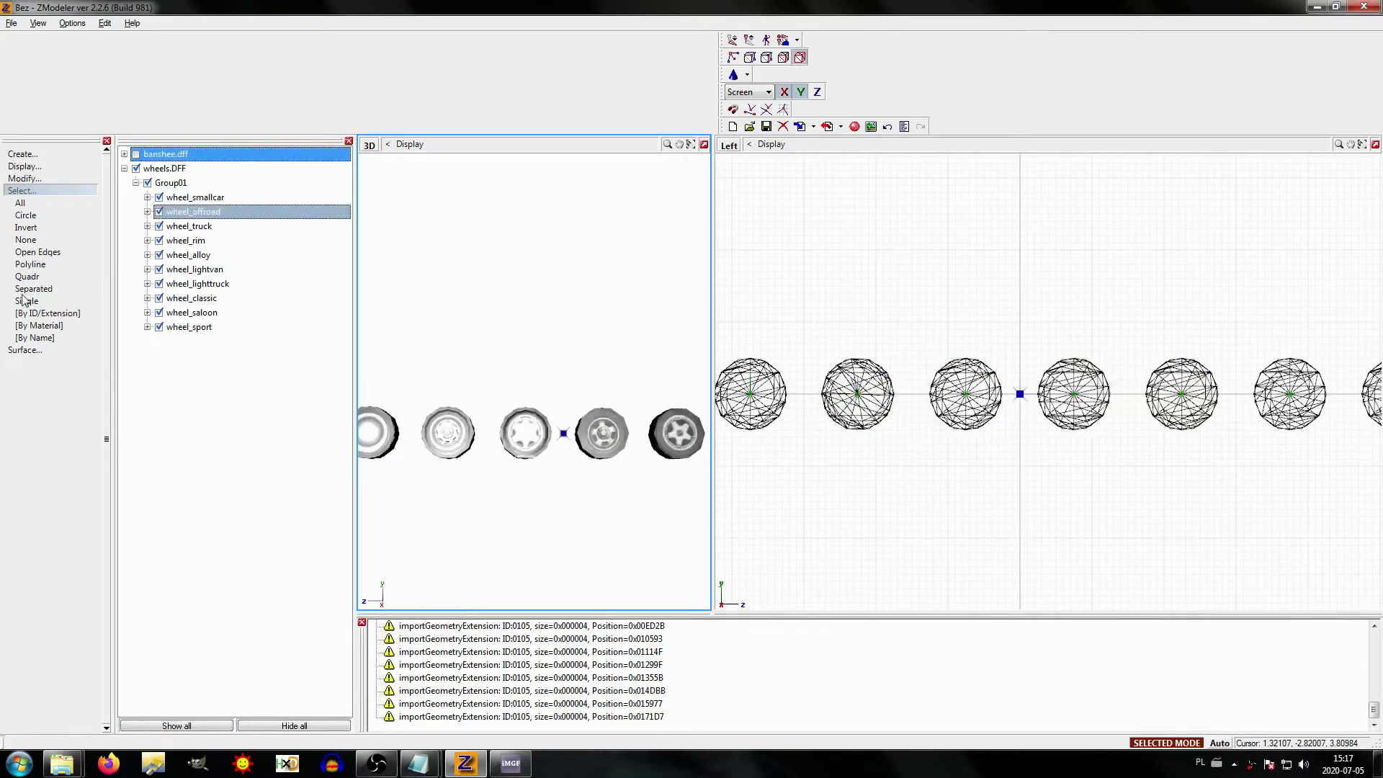
Step: Select all objects by name with the list filtered to Meshes only
left_click(34, 337)
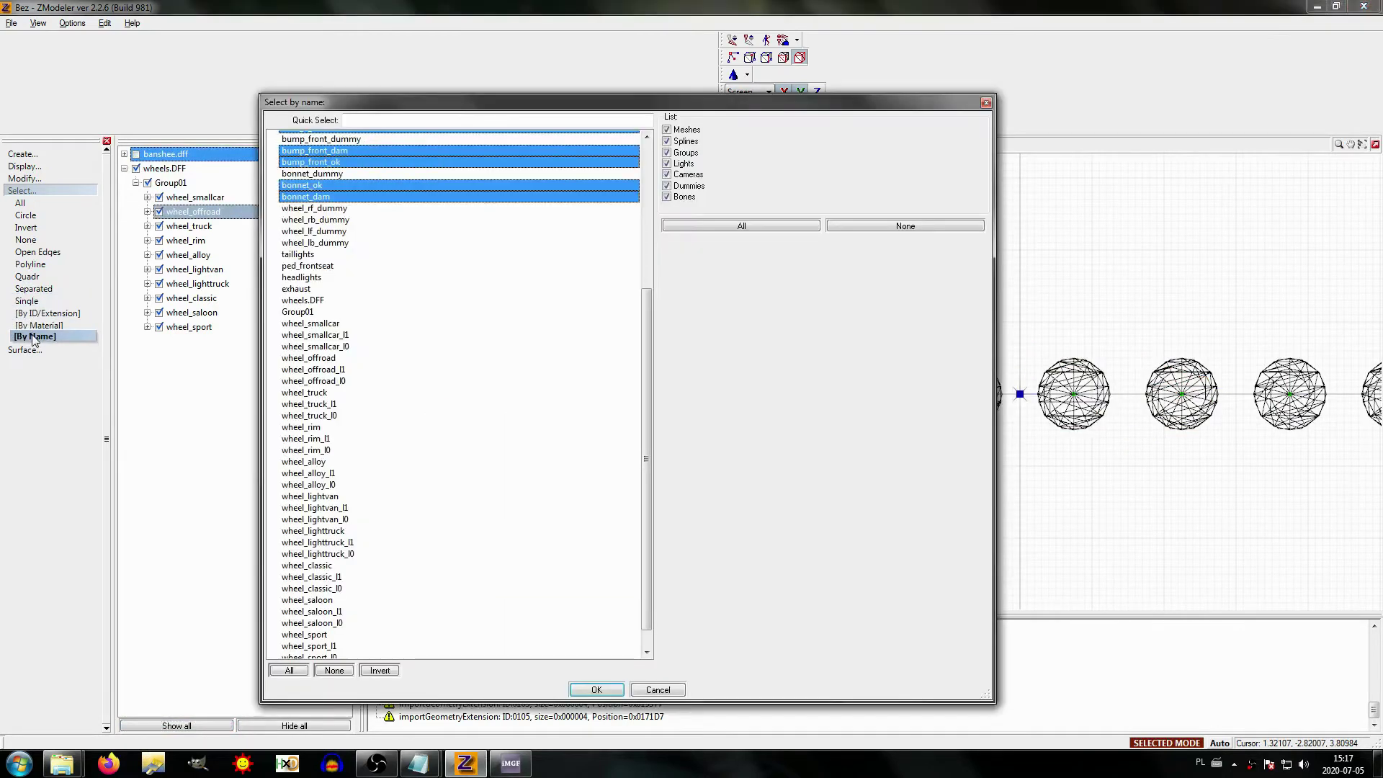
left_click(917, 224)
left_click(669, 130)
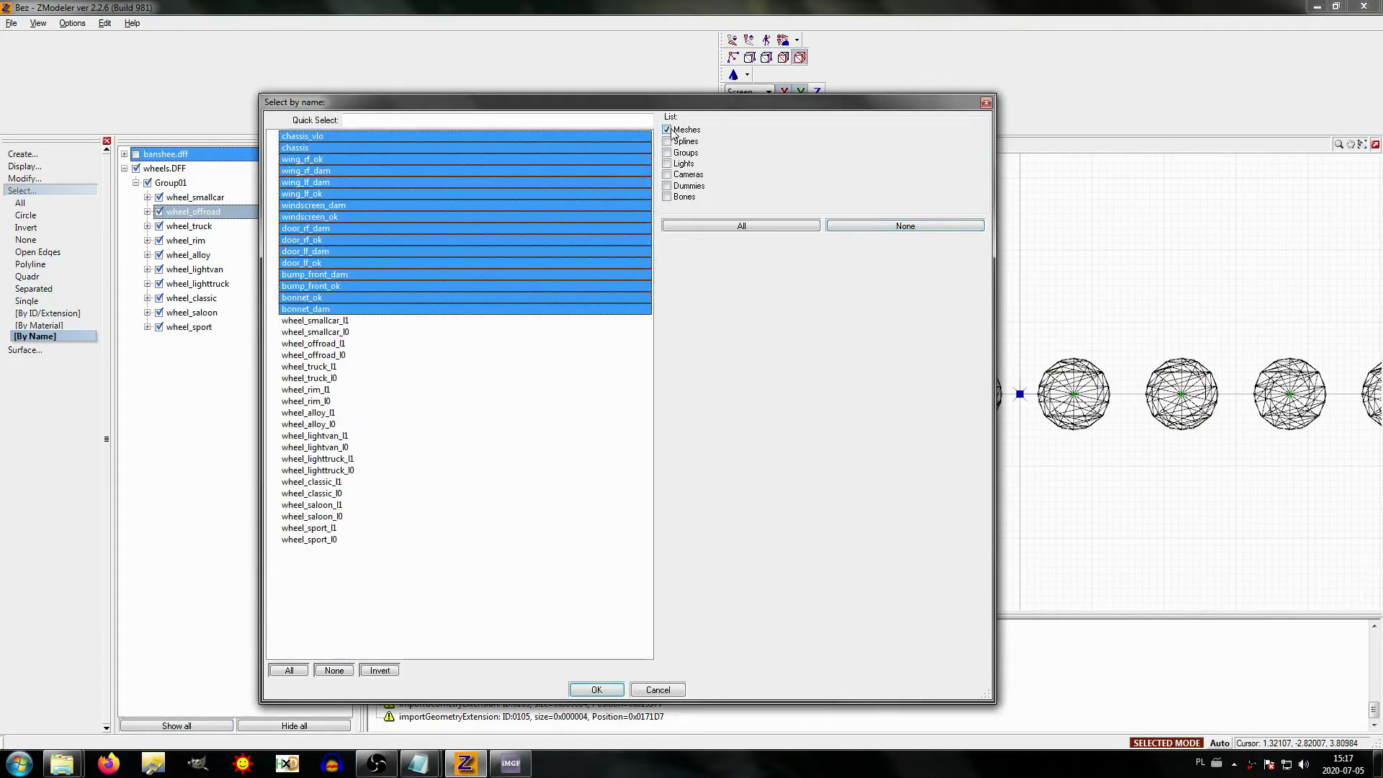
left_click(289, 670)
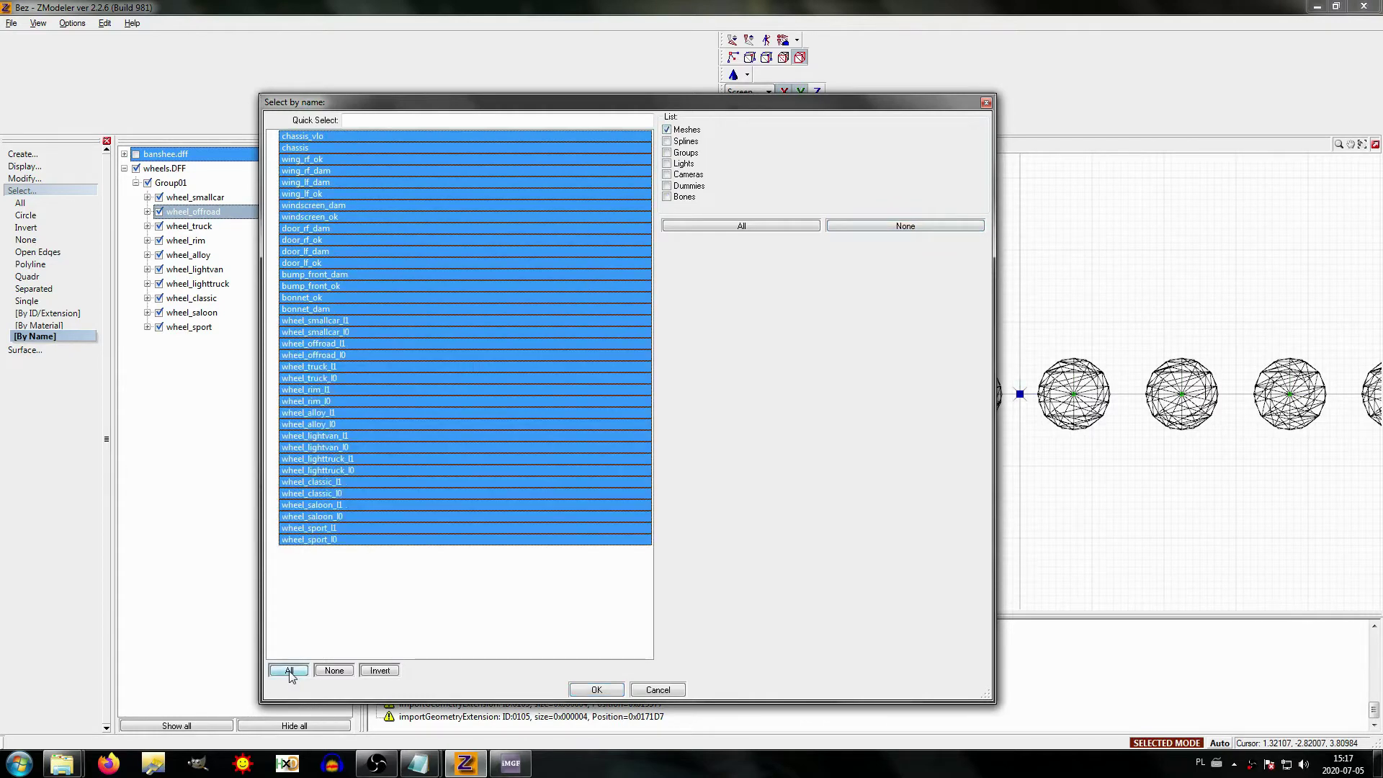
left_click(596, 690)
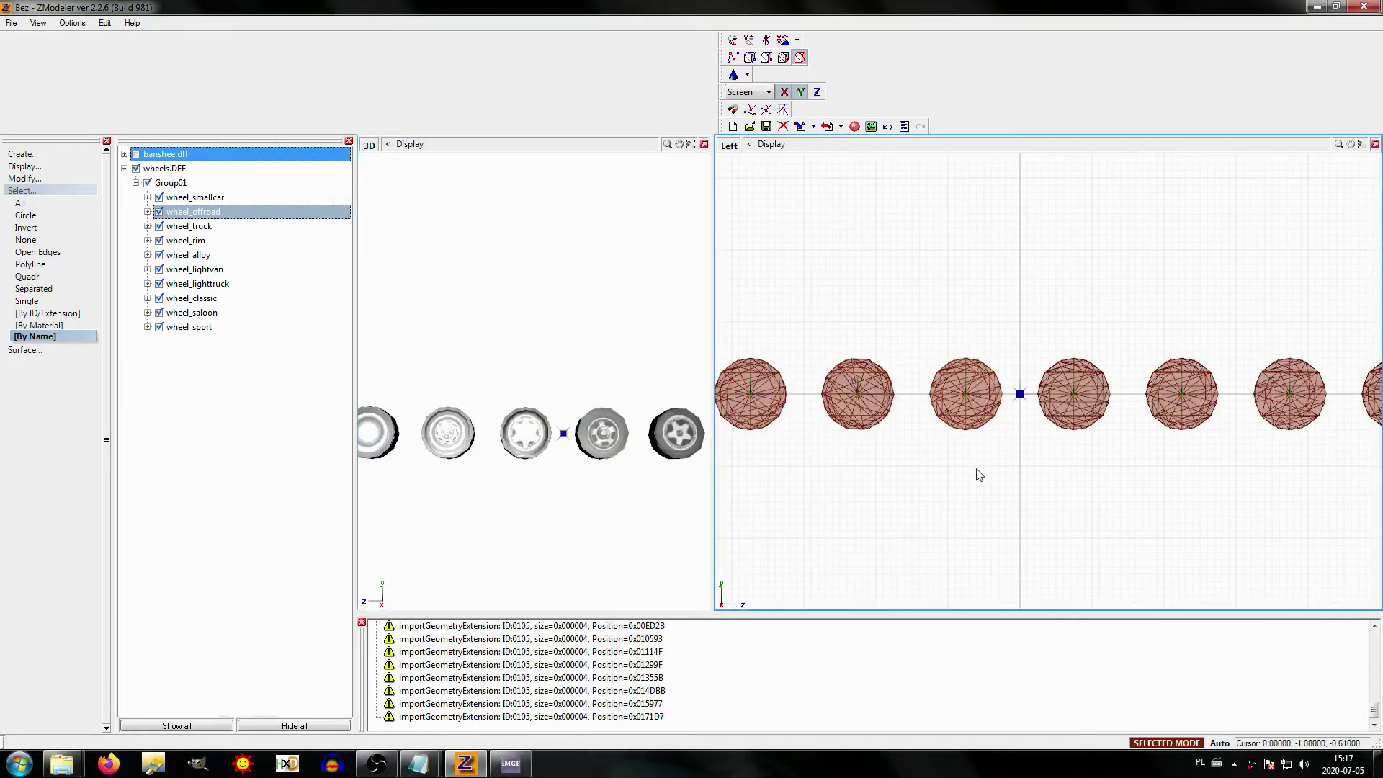
middle_click_drag(978, 472, 951, 488)
Step: Set UV Channels to 2 in the selected wheel meshes' properties and apply
key("alt+Return")
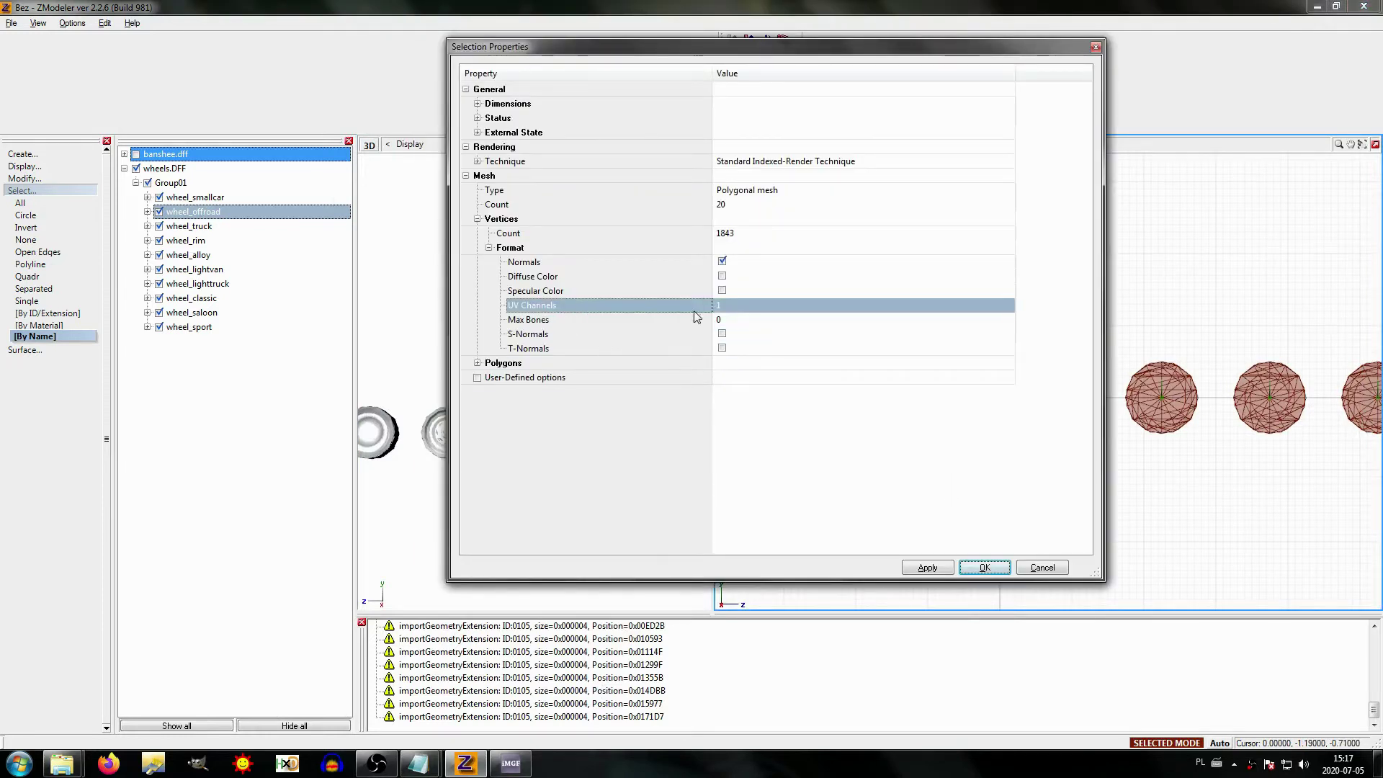
left_click(718, 306)
left_click_drag(720, 309, 688, 309)
type("2")
key("Return")
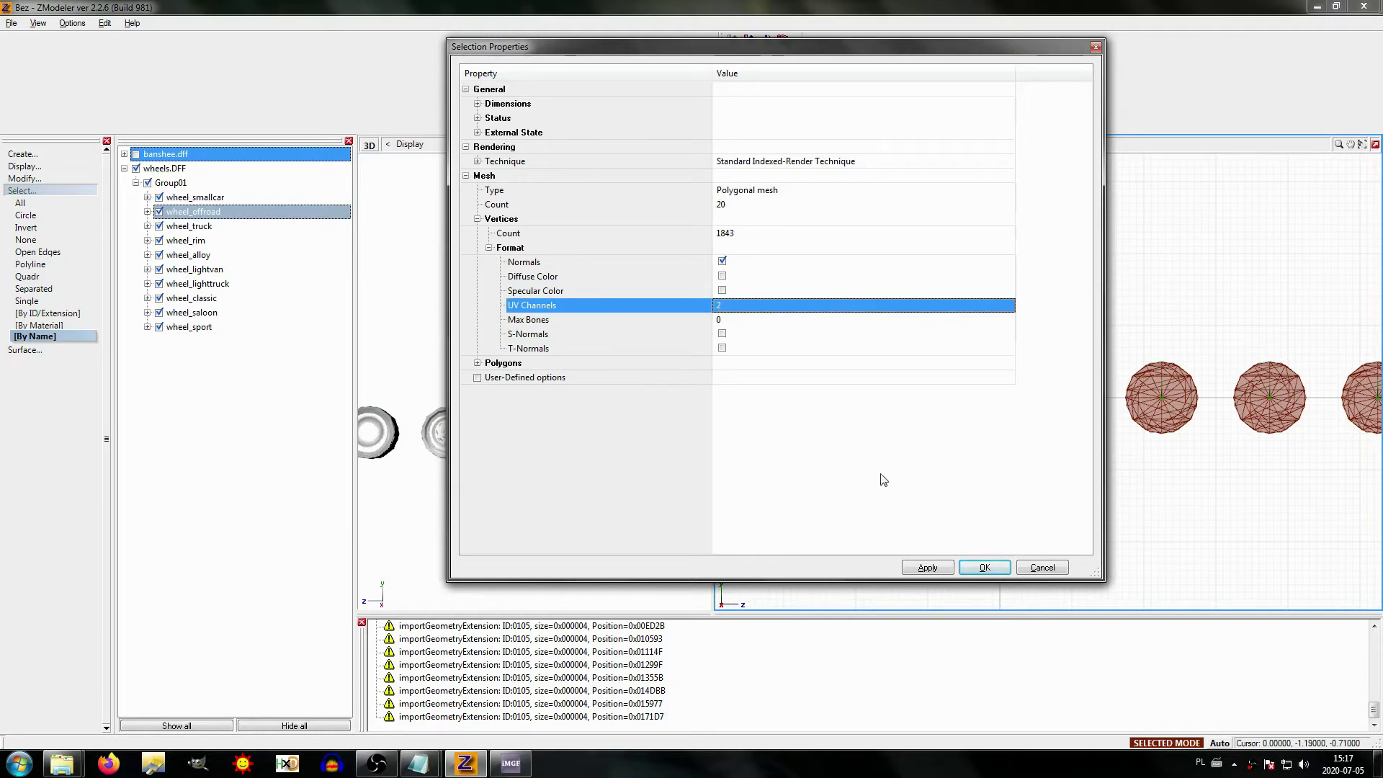
left_click(983, 568)
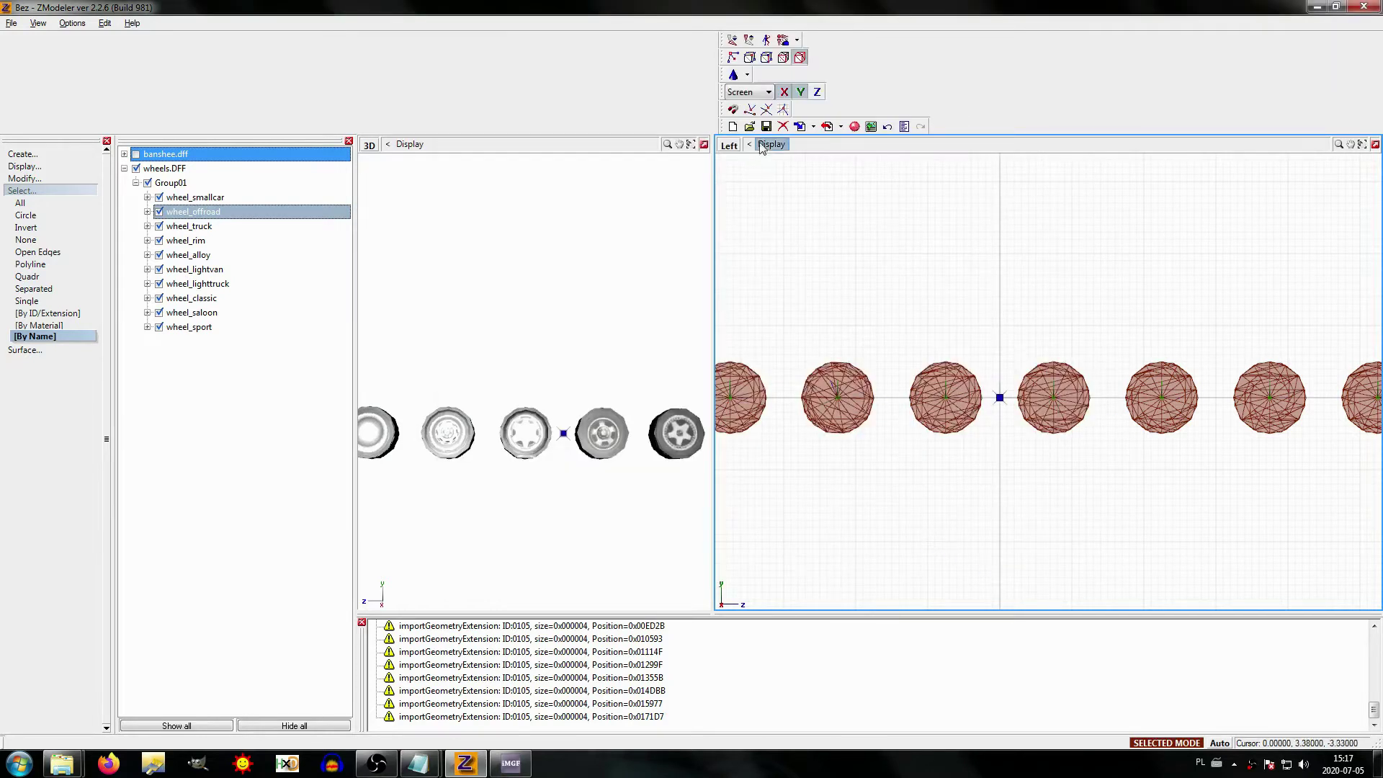
left_click(636, 251)
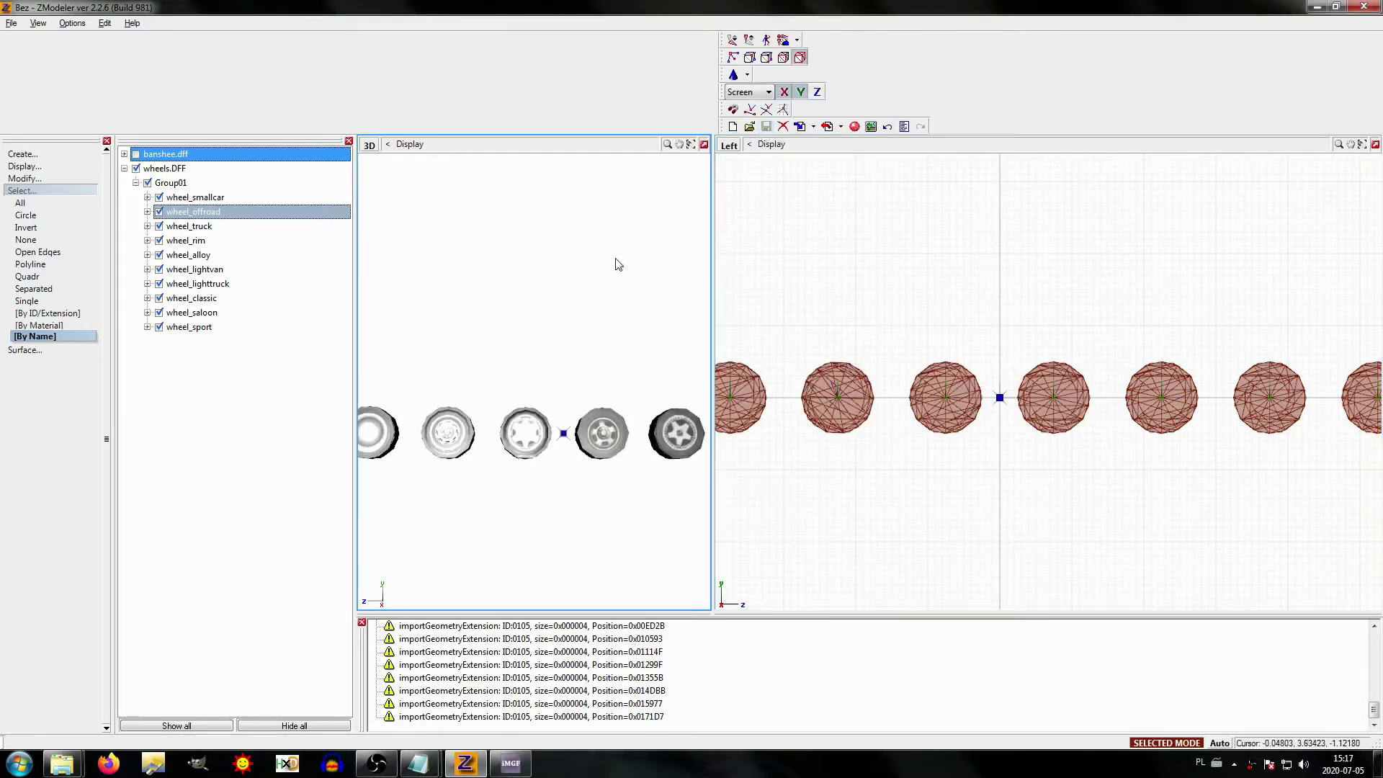
Step: Bring the untitled Notepad notes forward and close the default.ide listing
left_click(421, 767)
mouse_move(420, 767)
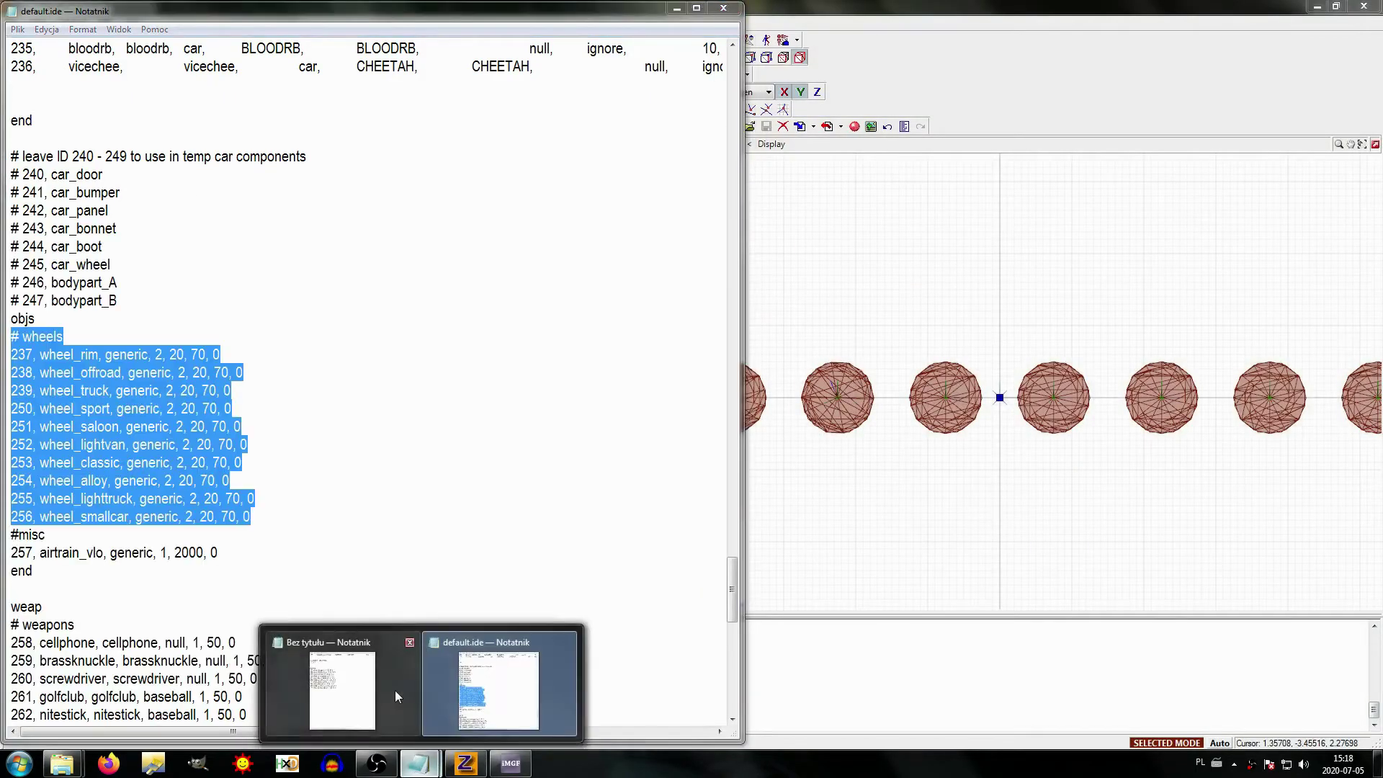
left_click(396, 691)
left_click(677, 9)
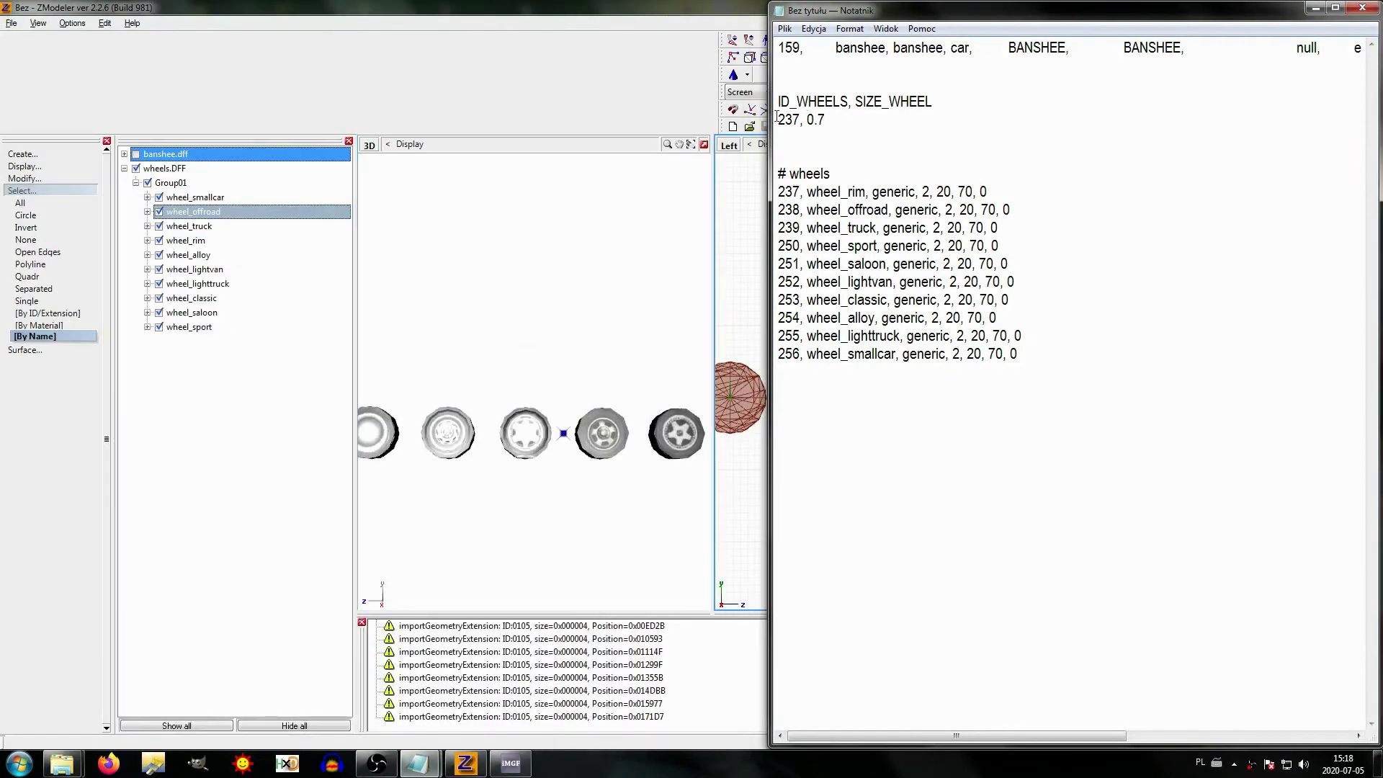
left_click_drag(894, 736, 1149, 736)
Step: Highlight the Banshee's line and the ID_WHEELS value 237 in the notes
left_click_drag(1312, 53, 1366, 55)
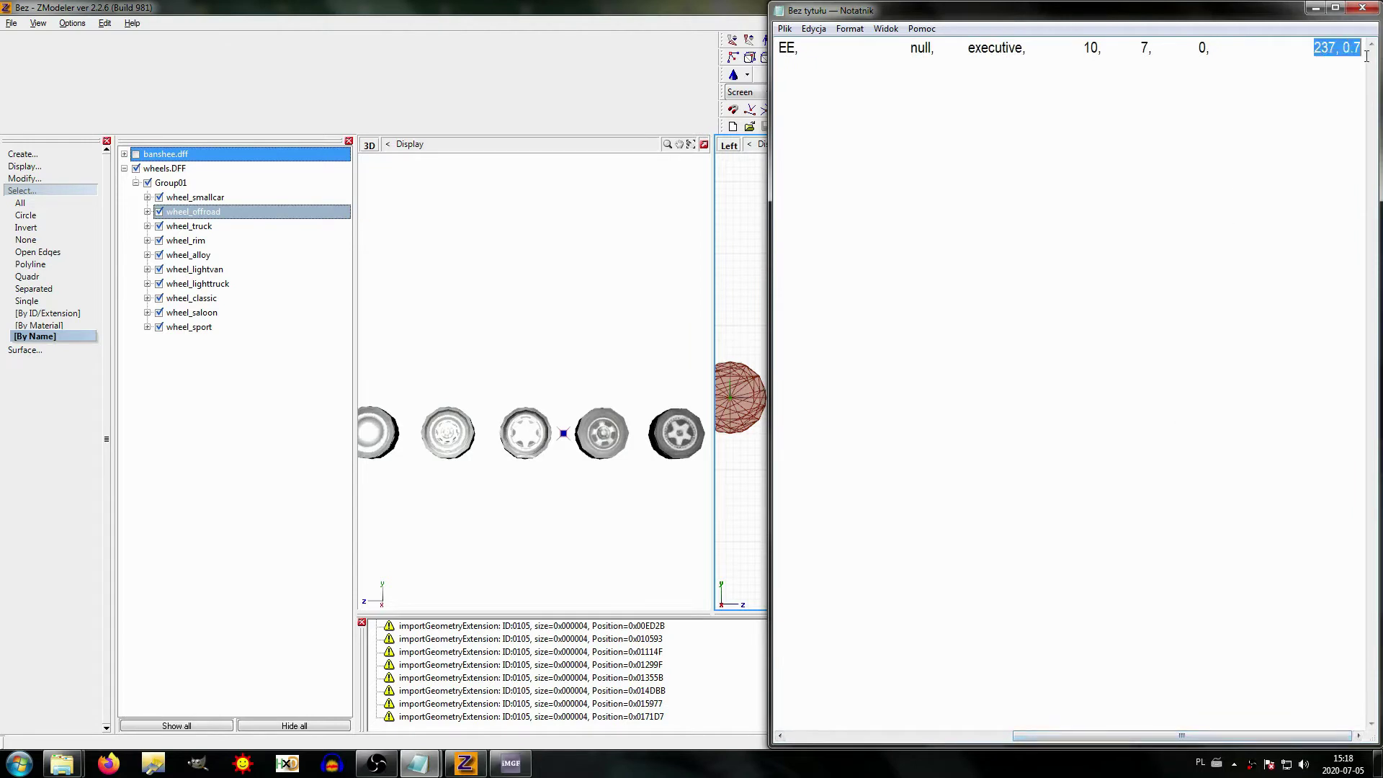
left_click(1341, 68)
key("Left")
key("Right")
key("Down")
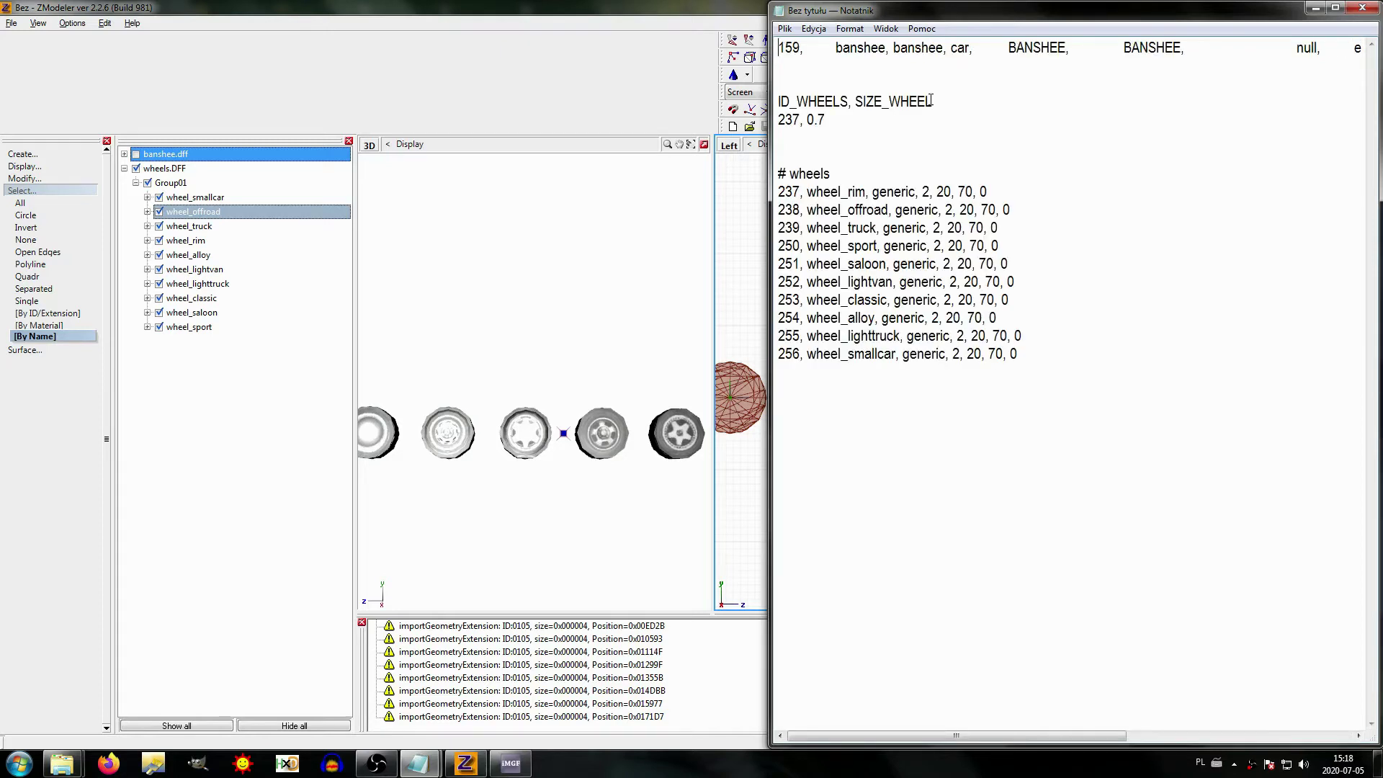
key("ctrl+shift+Right")
key("ctrl+shift+Right")
key("ctrl+shift+Right")
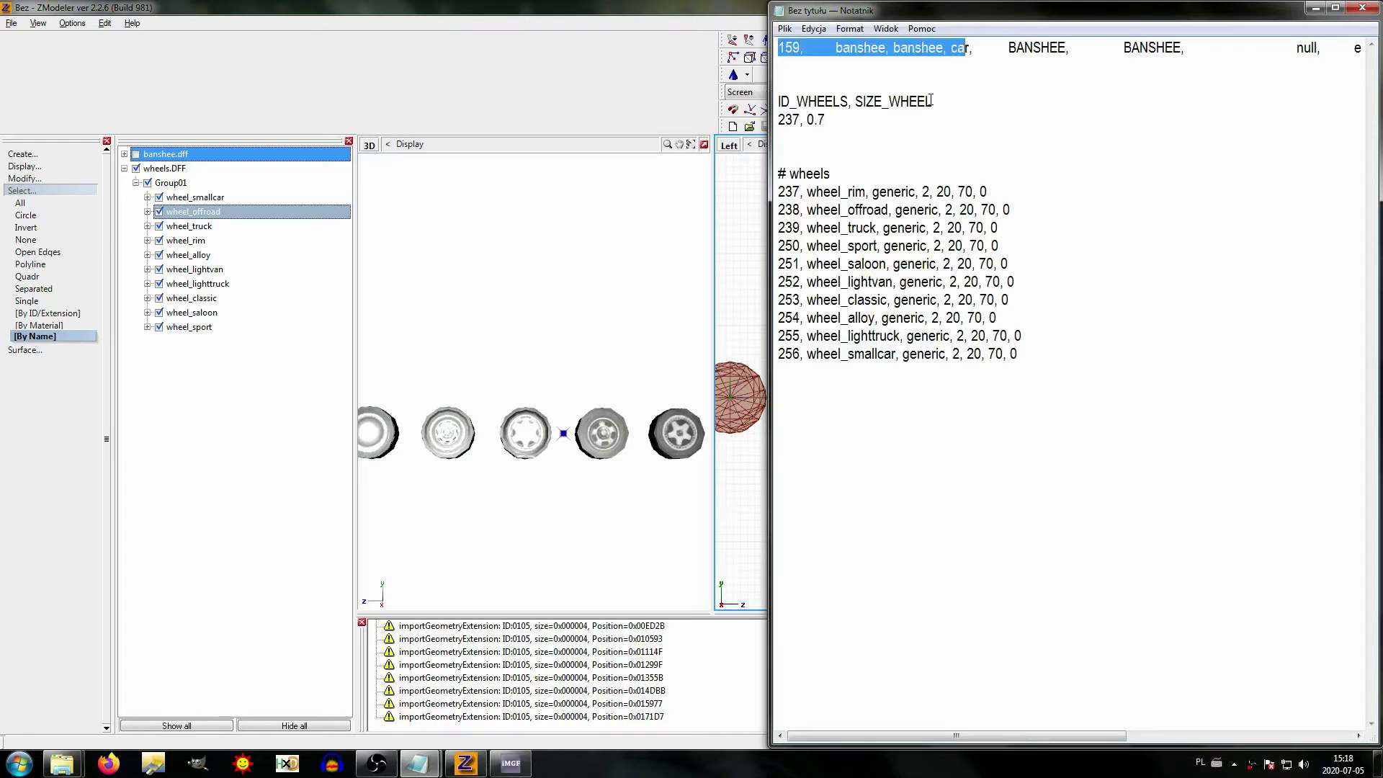
key("Down")
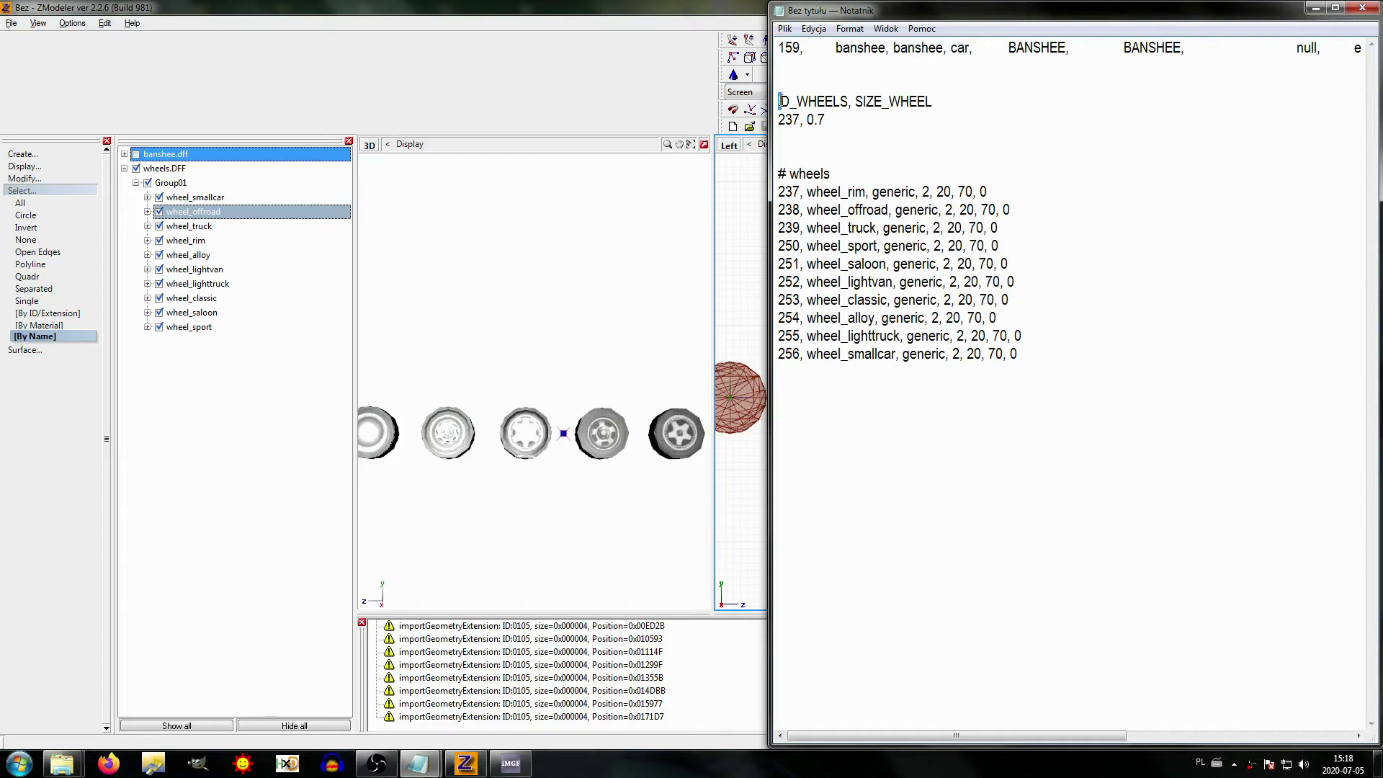
key("shift+Right")
key("shift+Right")
key("shift+Right")
key("shift+Right")
key("shift+Right")
key("shift+Right")
key("shift+Right")
key("shift+Right")
key("shift+Right")
key("shift+Right")
key("shift+Right")
key("shift+Right")
key("shift+Right")
key("shift+Right")
key("shift+Right")
key("shift+Right")
key("shift+Right")
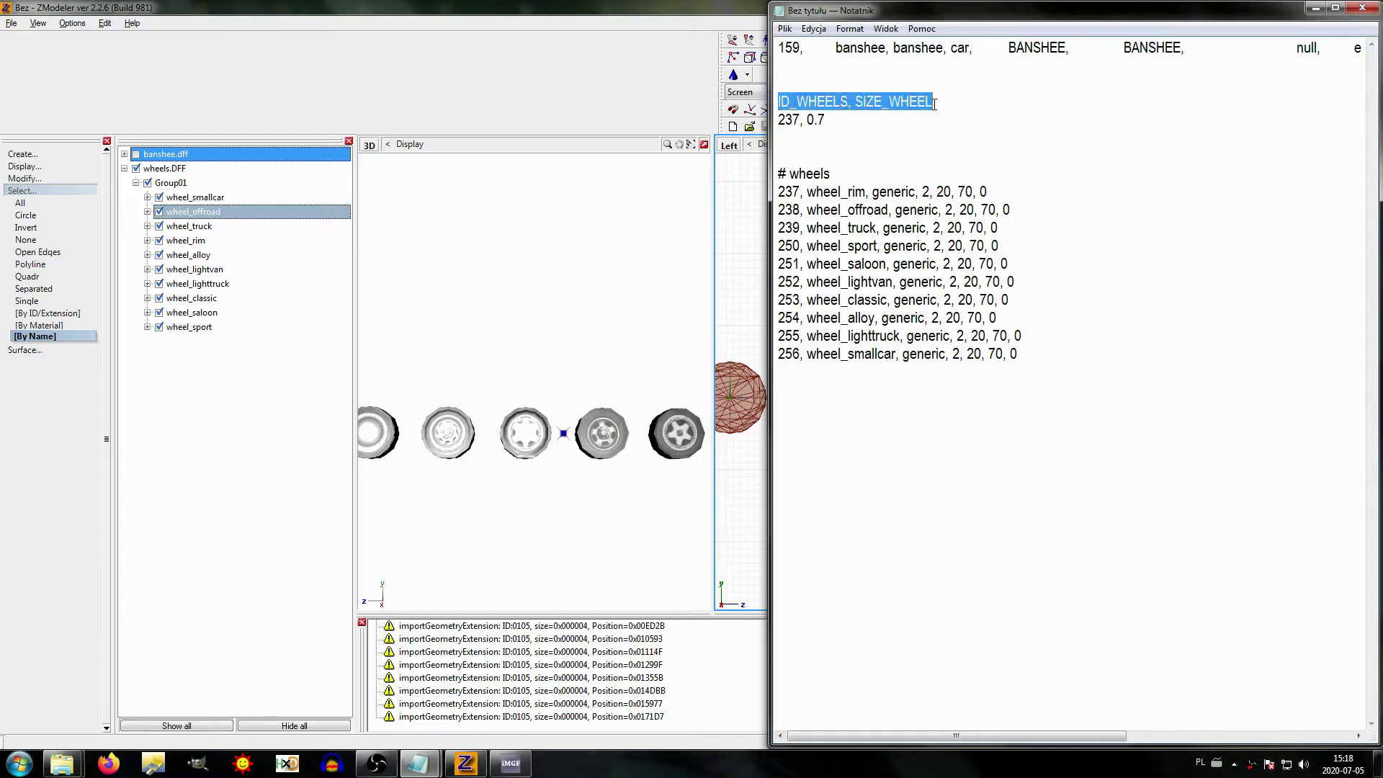
key("Down")
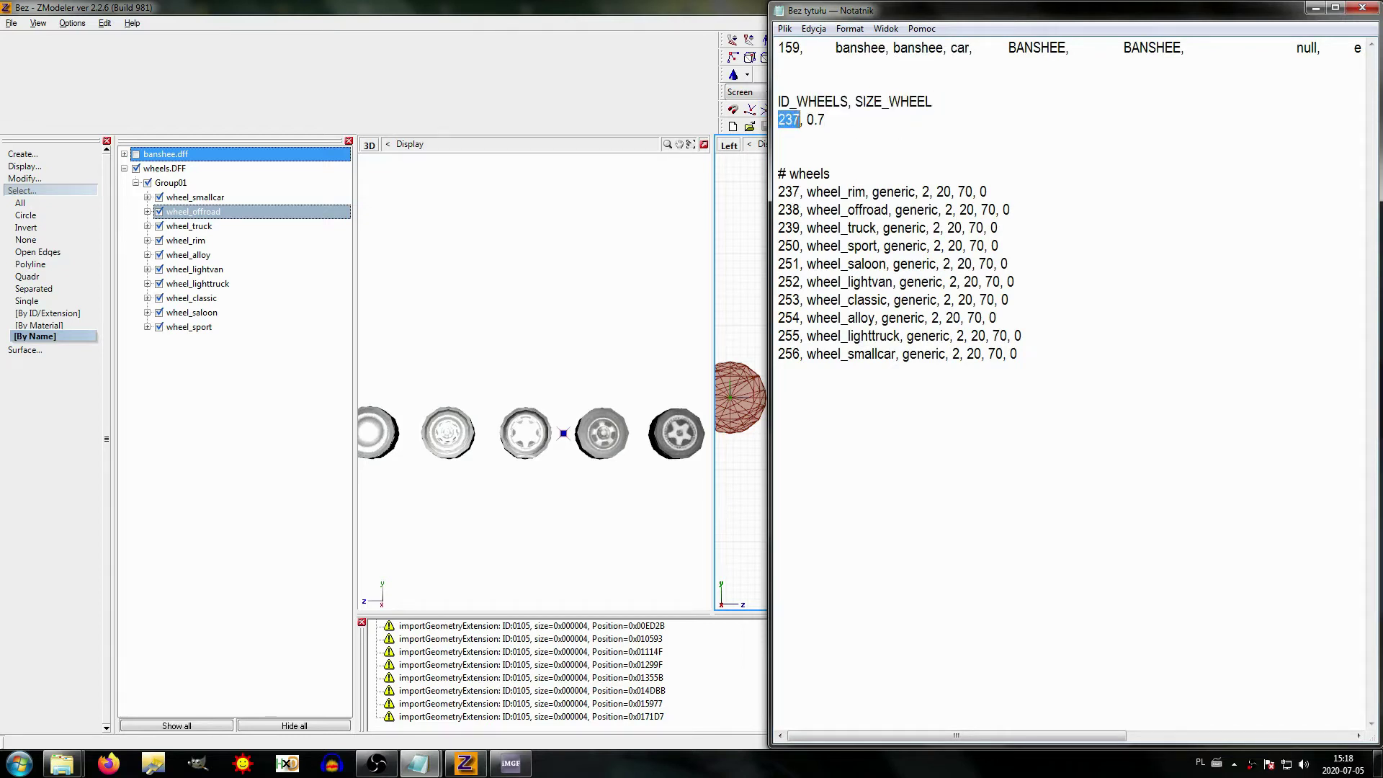
left_click(784, 102)
key("shift+Right")
key("shift+Right")
key("shift+Right")
key("shift+Right")
key("shift+Right")
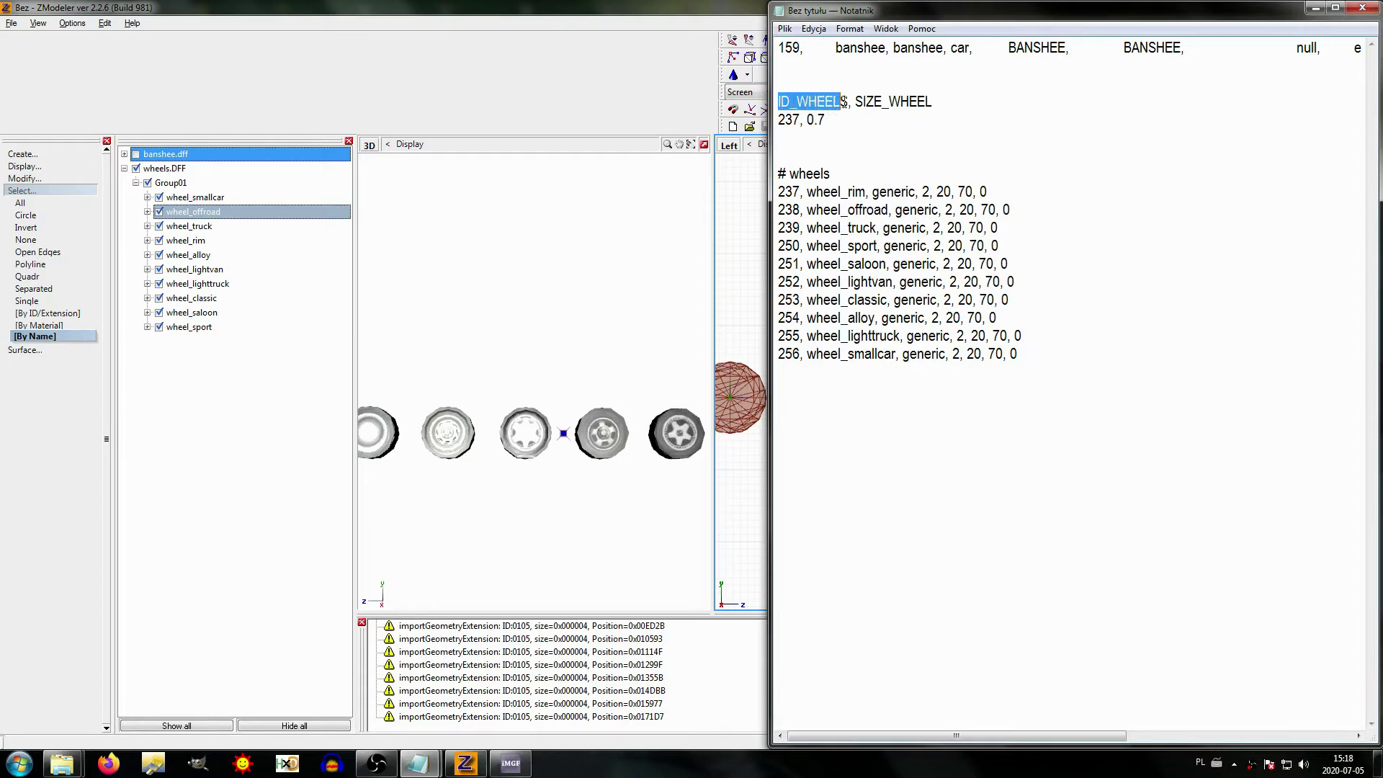
left_click(826, 154)
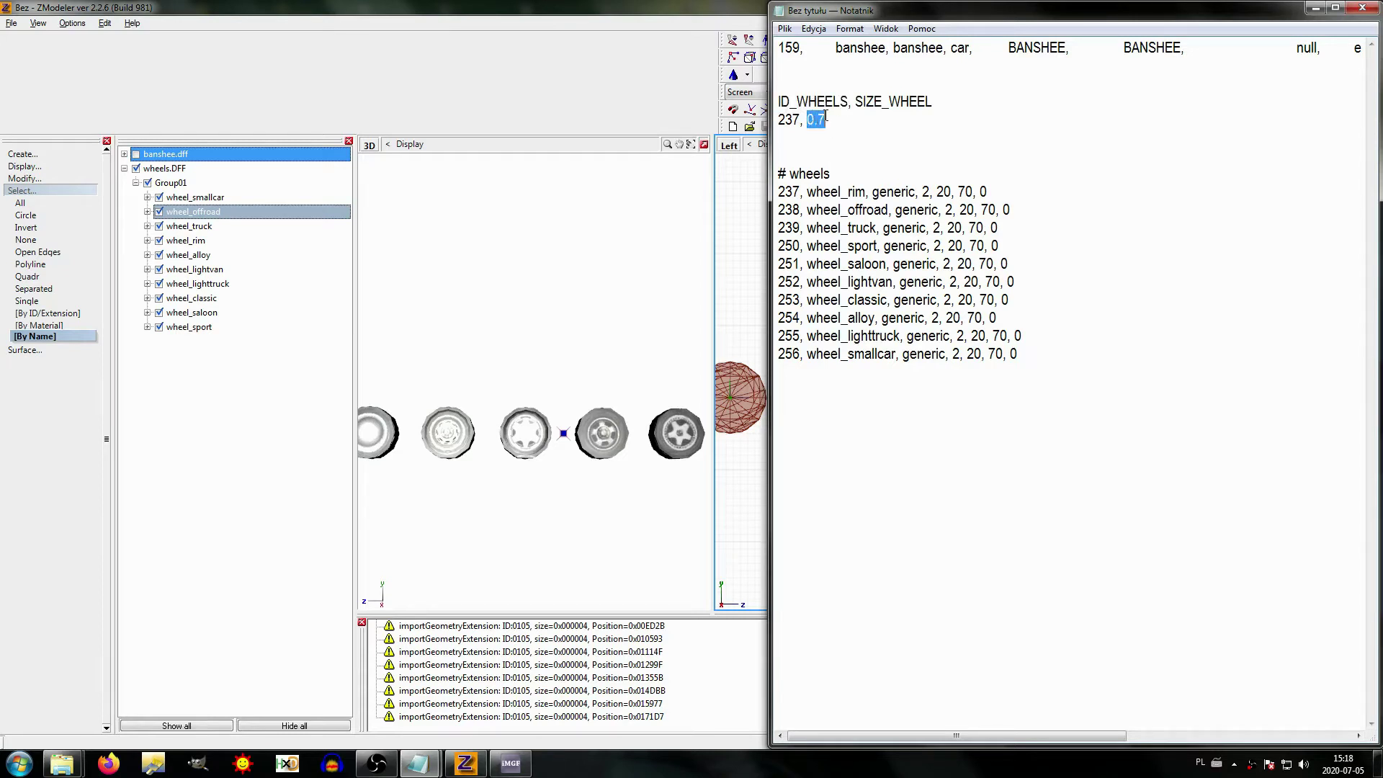
Step: Highlight SIZE_WHEEL 0.7 and the wheel_rim entry with ID 237, then return to ZModeler
left_click_drag(855, 101, 996, 111)
left_click(911, 102)
left_click_drag(855, 101, 934, 102)
left_click(911, 142)
left_click_drag(779, 192, 967, 192)
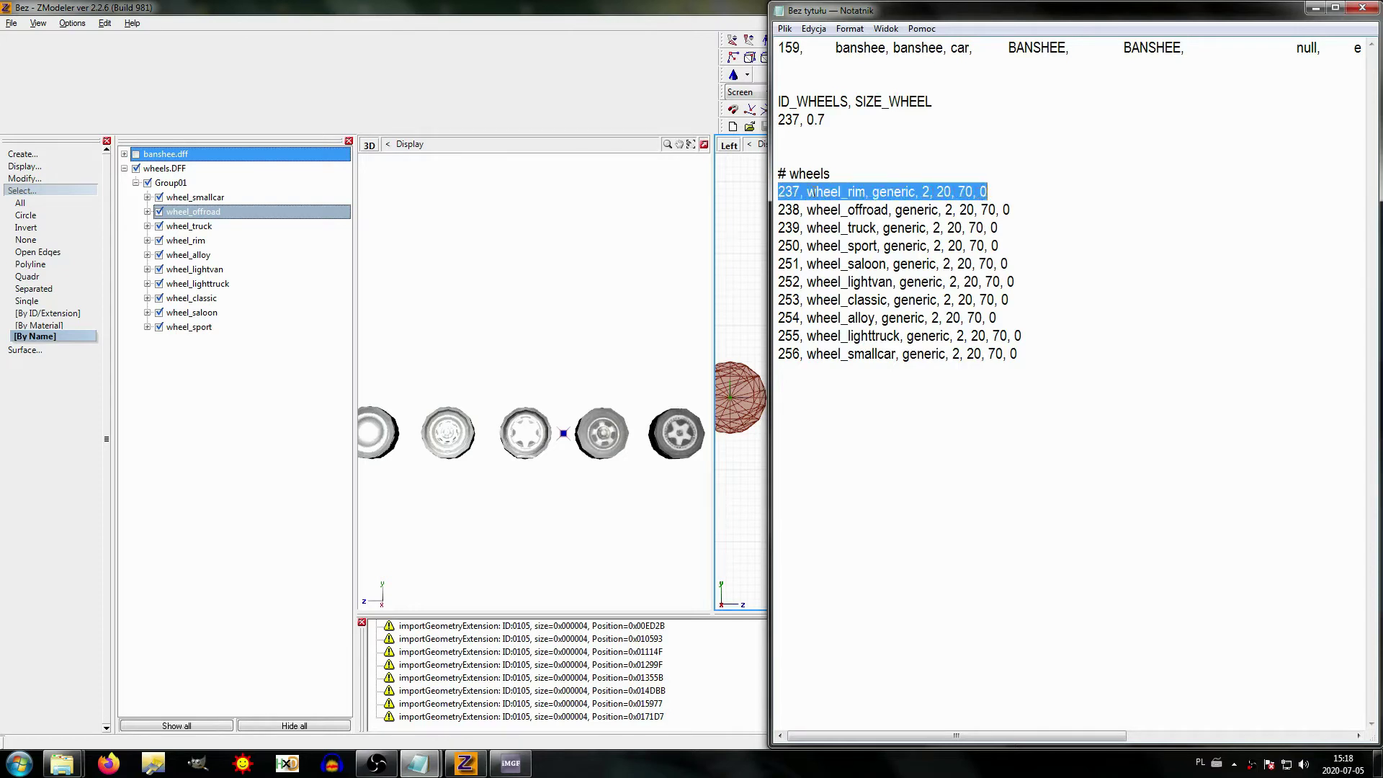
left_click(870, 159)
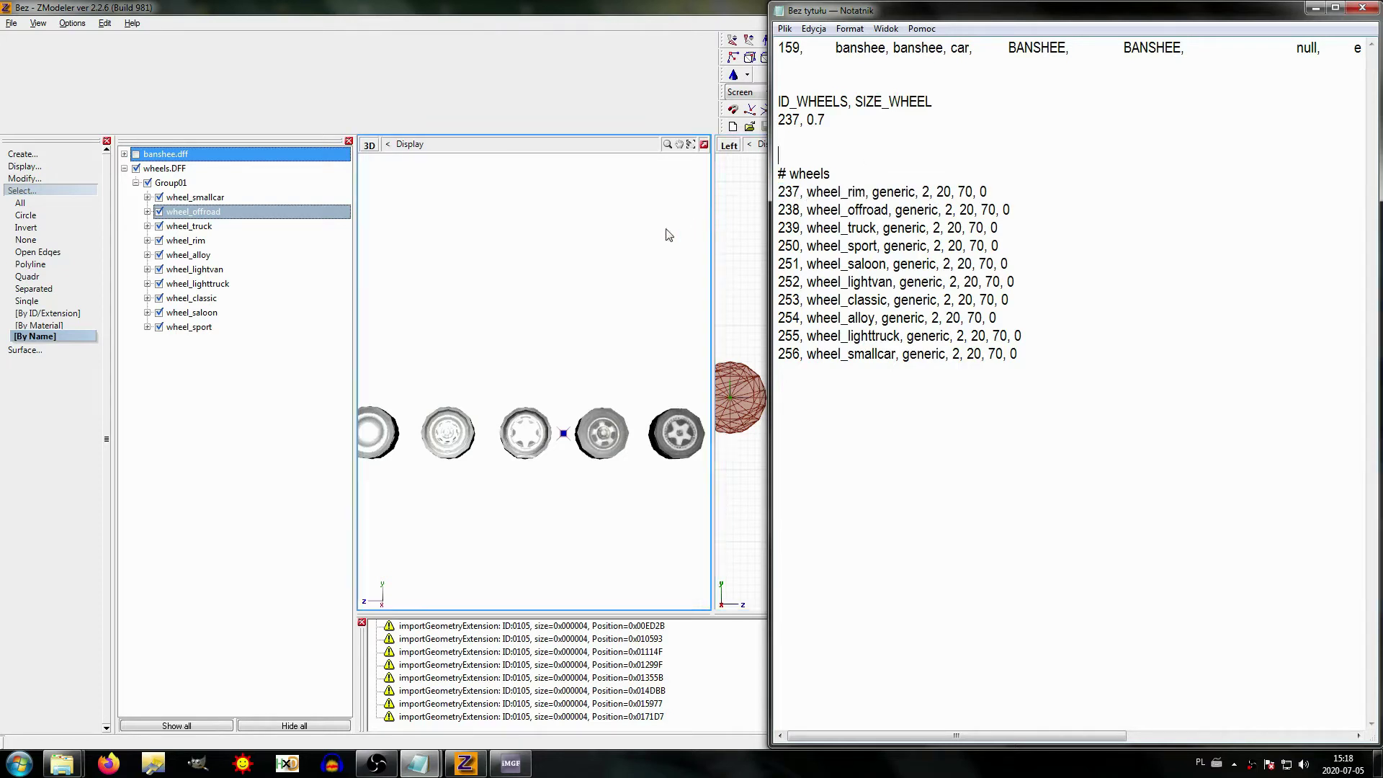
left_click(188, 327)
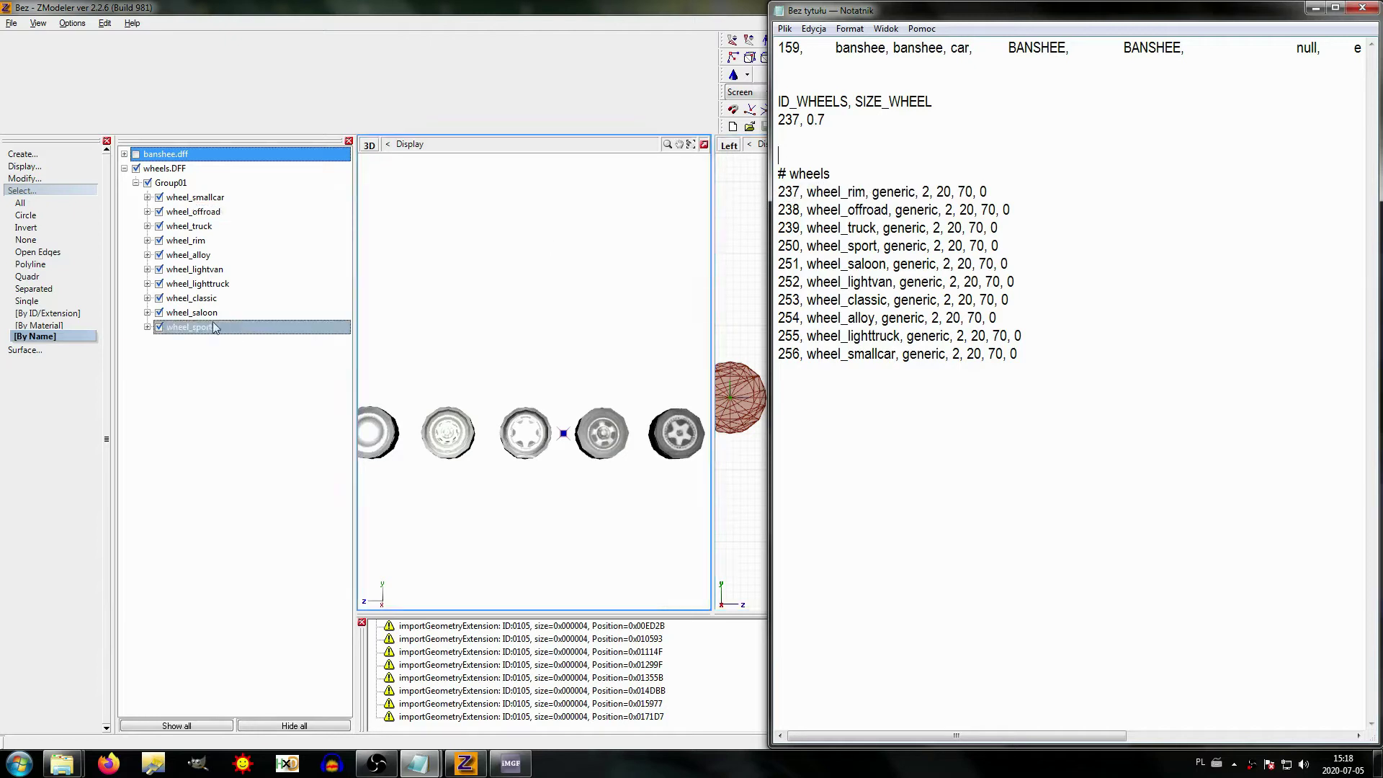
Step: Move wheel_rim to the tree root and delete wheels.DFF with its remaining wheels
key("Up")
key("Up")
key("Up")
key("Up")
key("Up")
key("Up")
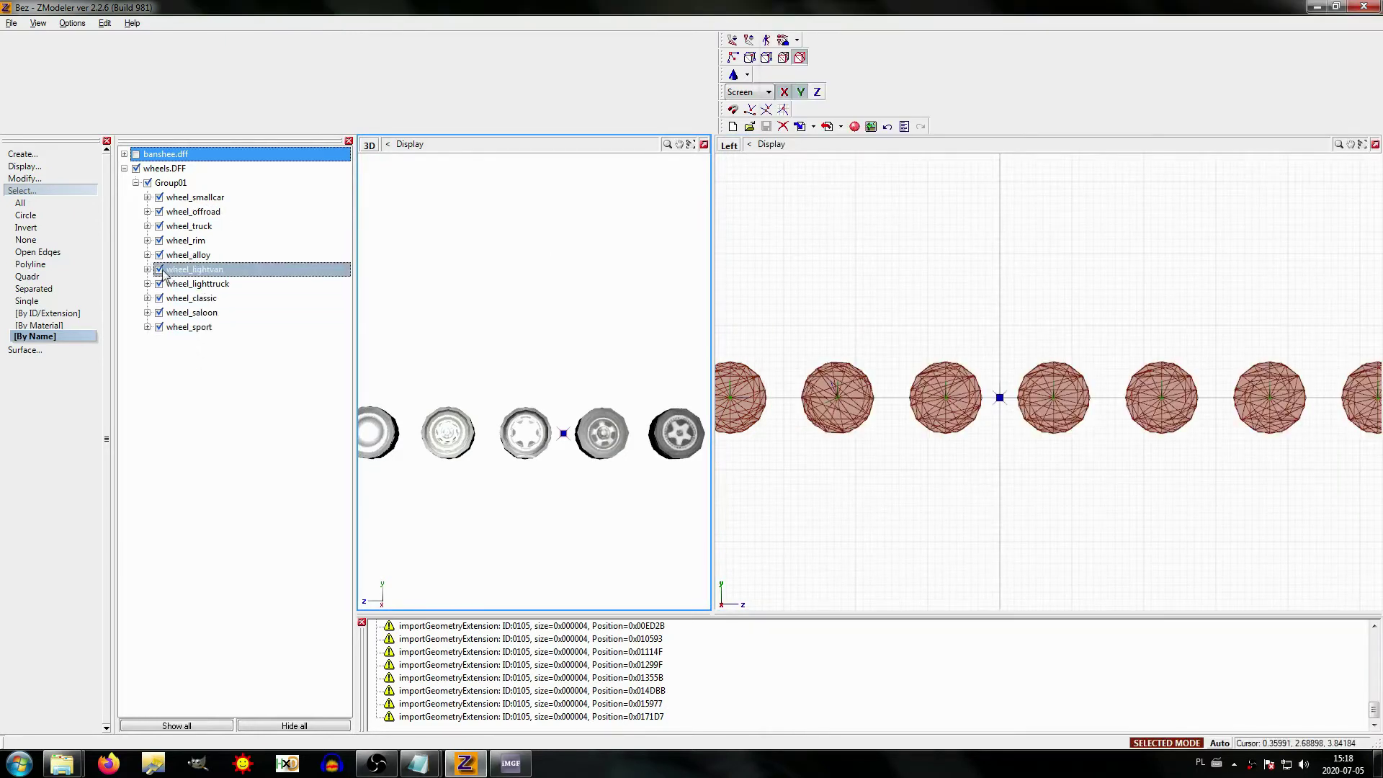
left_click_drag(199, 244, 191, 382)
right_click(165, 173)
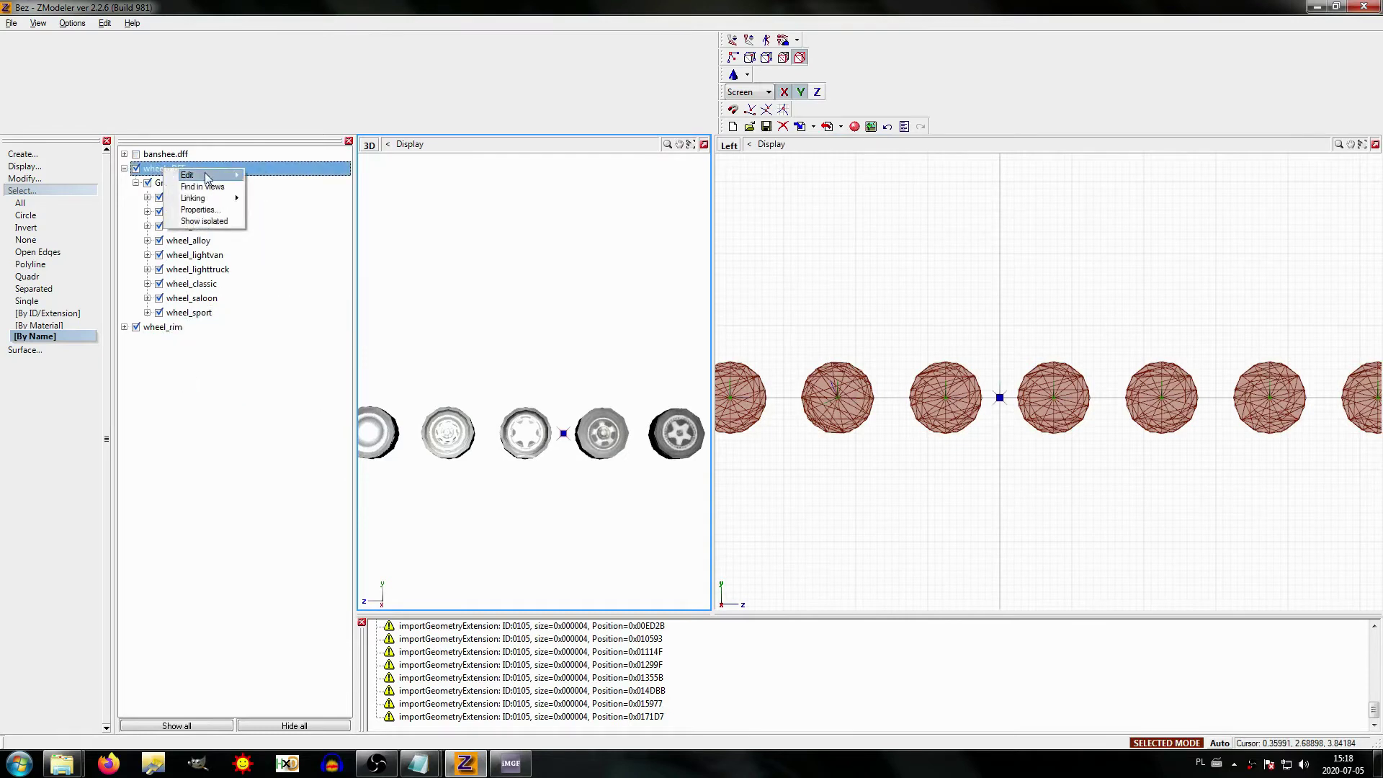
mouse_move(229, 175)
left_click(295, 176)
left_click(33, 191)
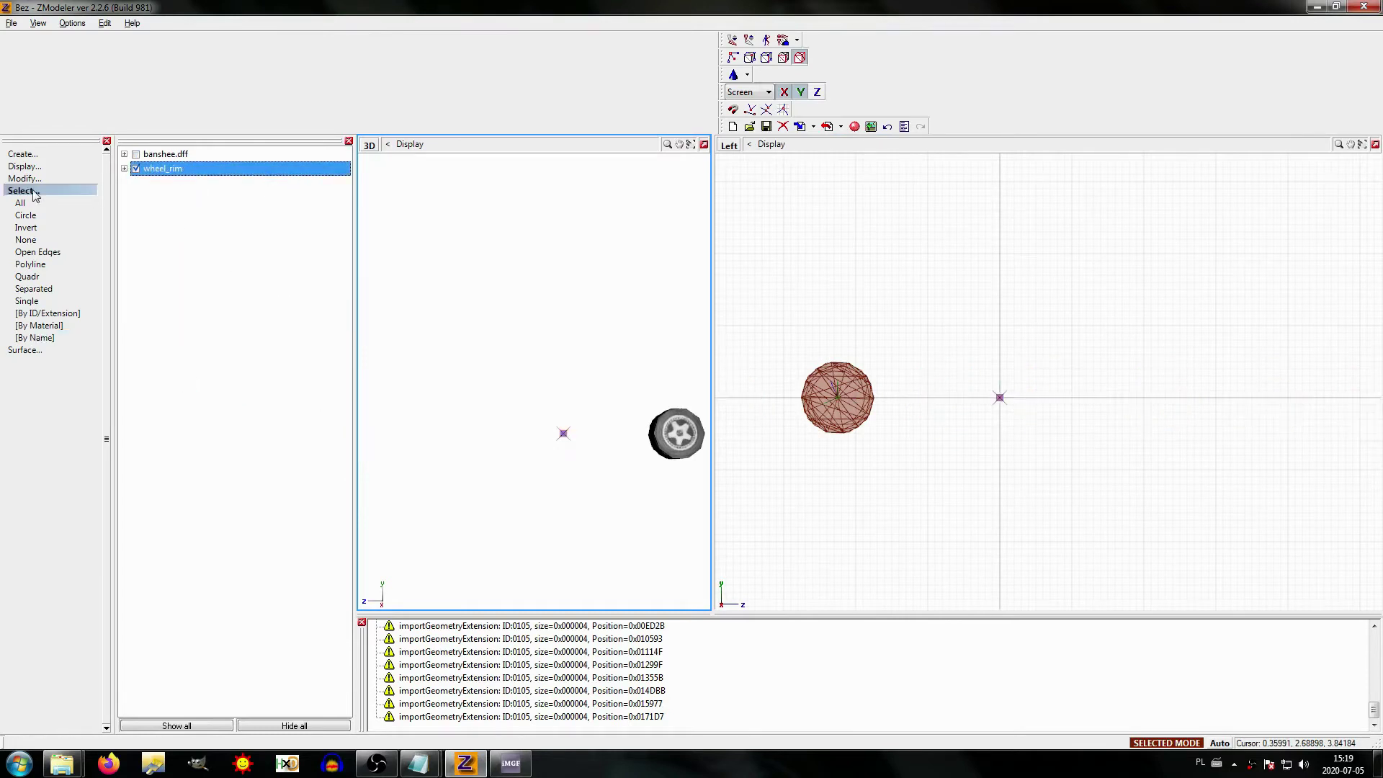
left_click(33, 192)
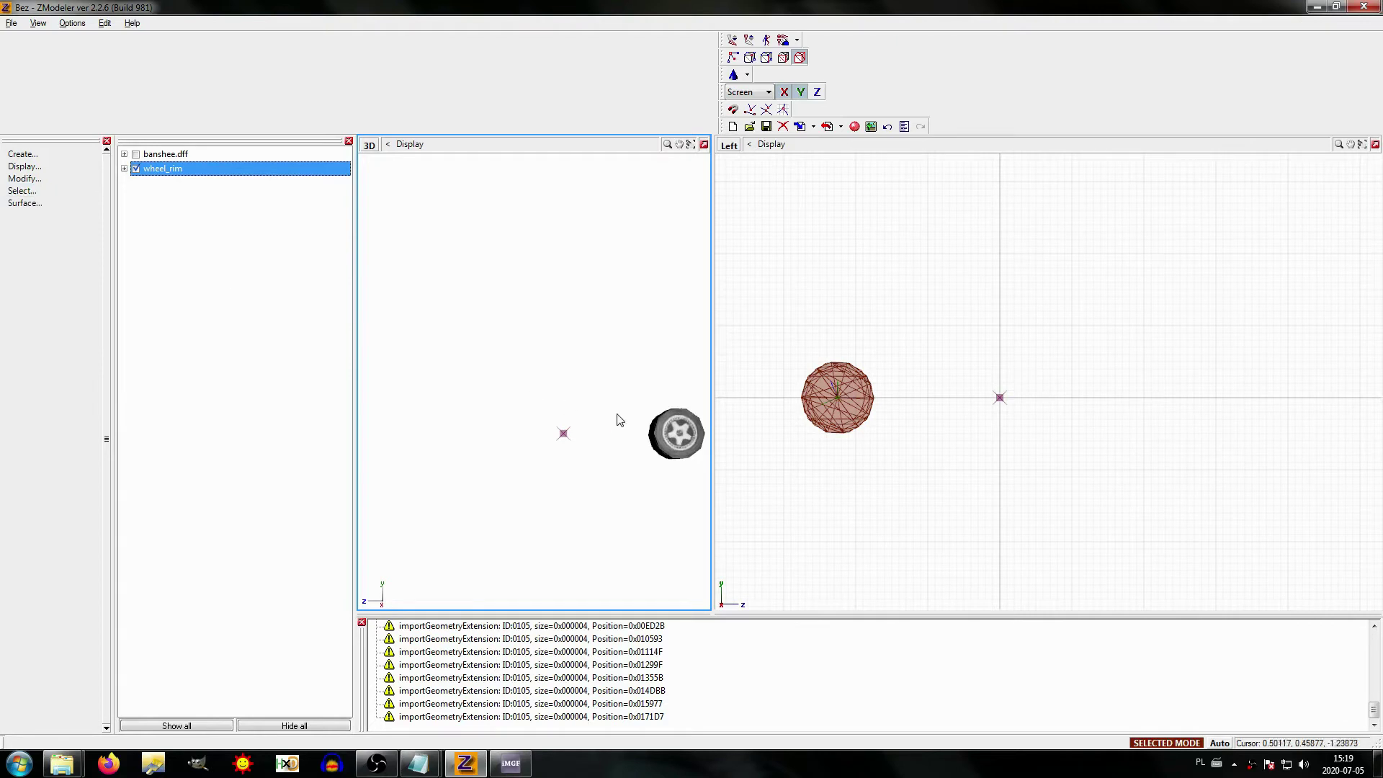
Step: Widen the 3D view and orbit wheel_rim to see its tread and back
left_click(716, 388)
left_click_drag(718, 372, 1314, 432)
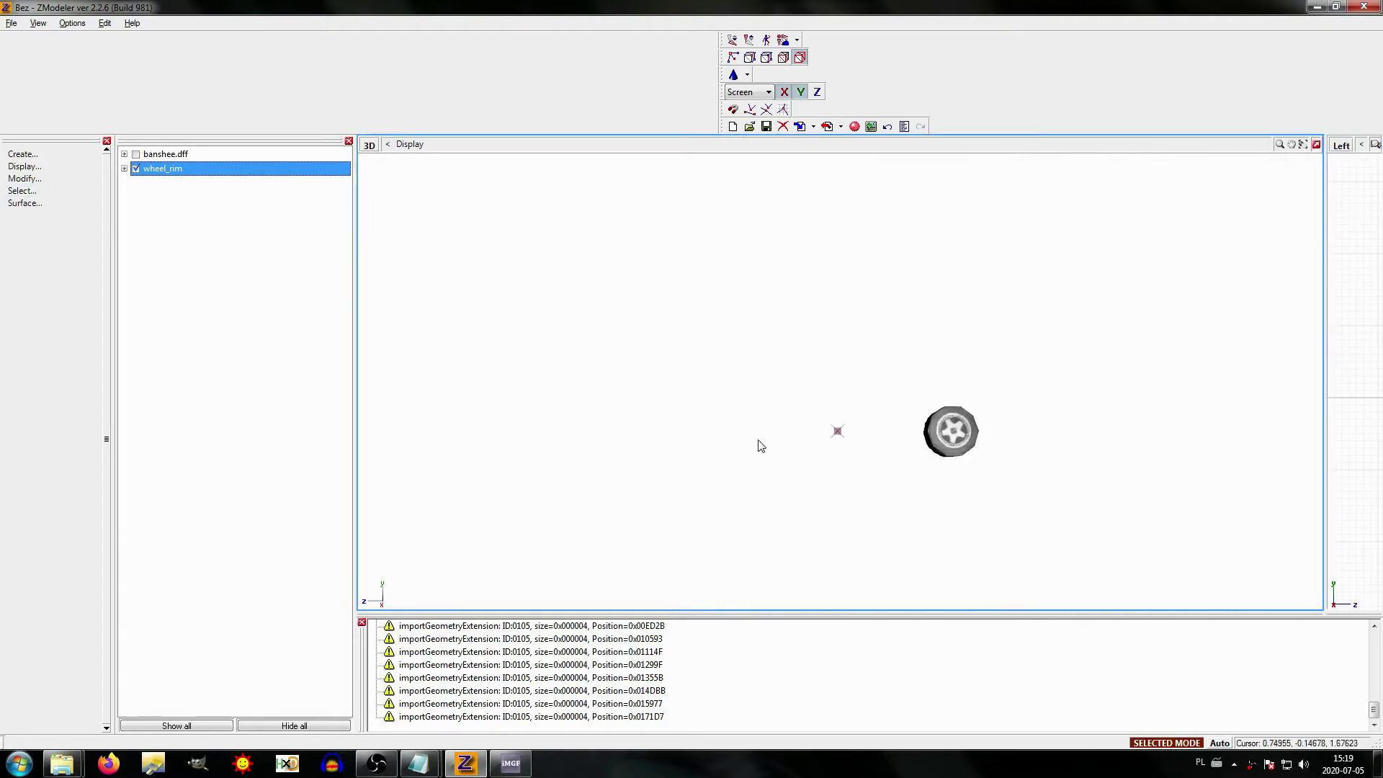
scroll(931, 438, "up", 4)
mouse_move(931, 439)
middle_mouse_down()
mouse_move(836, 460)
mouse_move(922, 450)
middle_mouse_up()
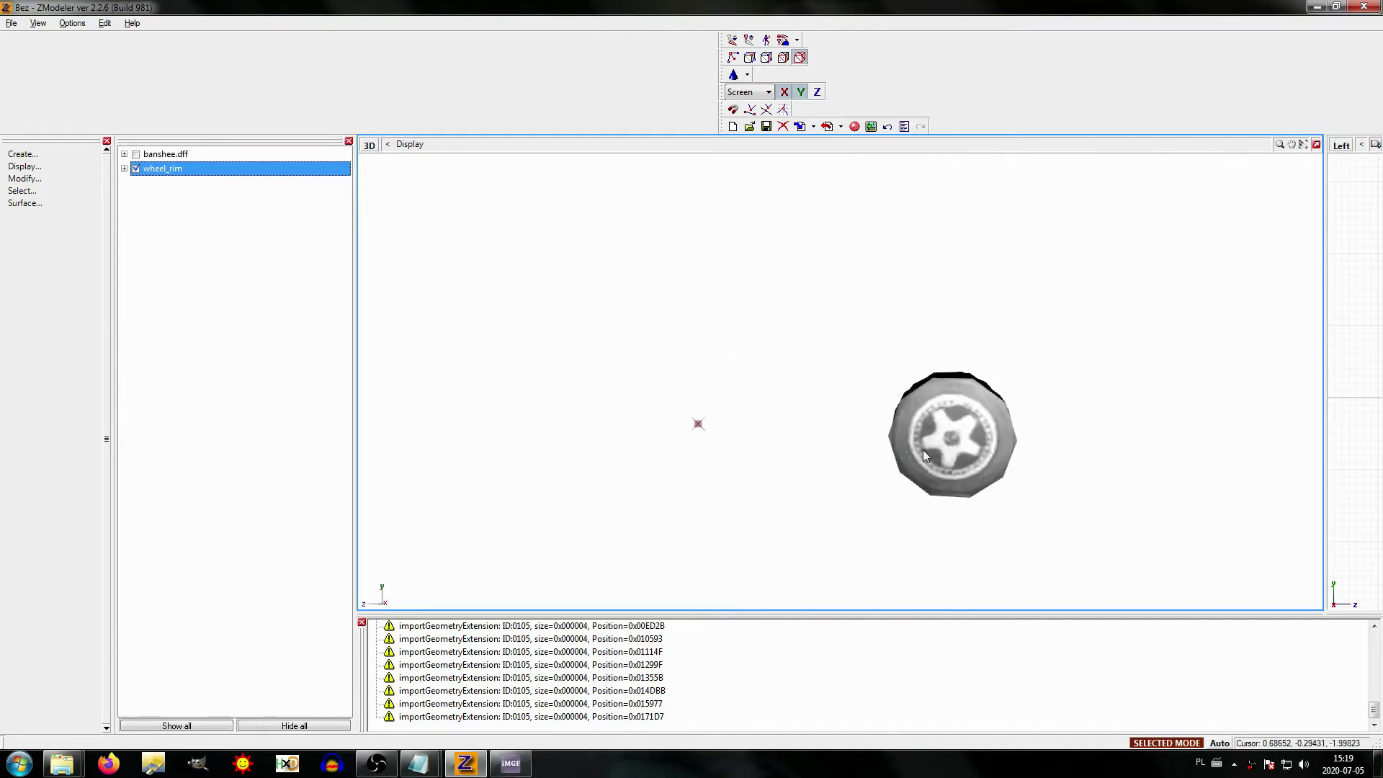
Step: Expand wheel_rim and toggle wheel_rim_l0 and wheel_rim_l1 visibility to compare the two rim meshes
left_click(123, 169)
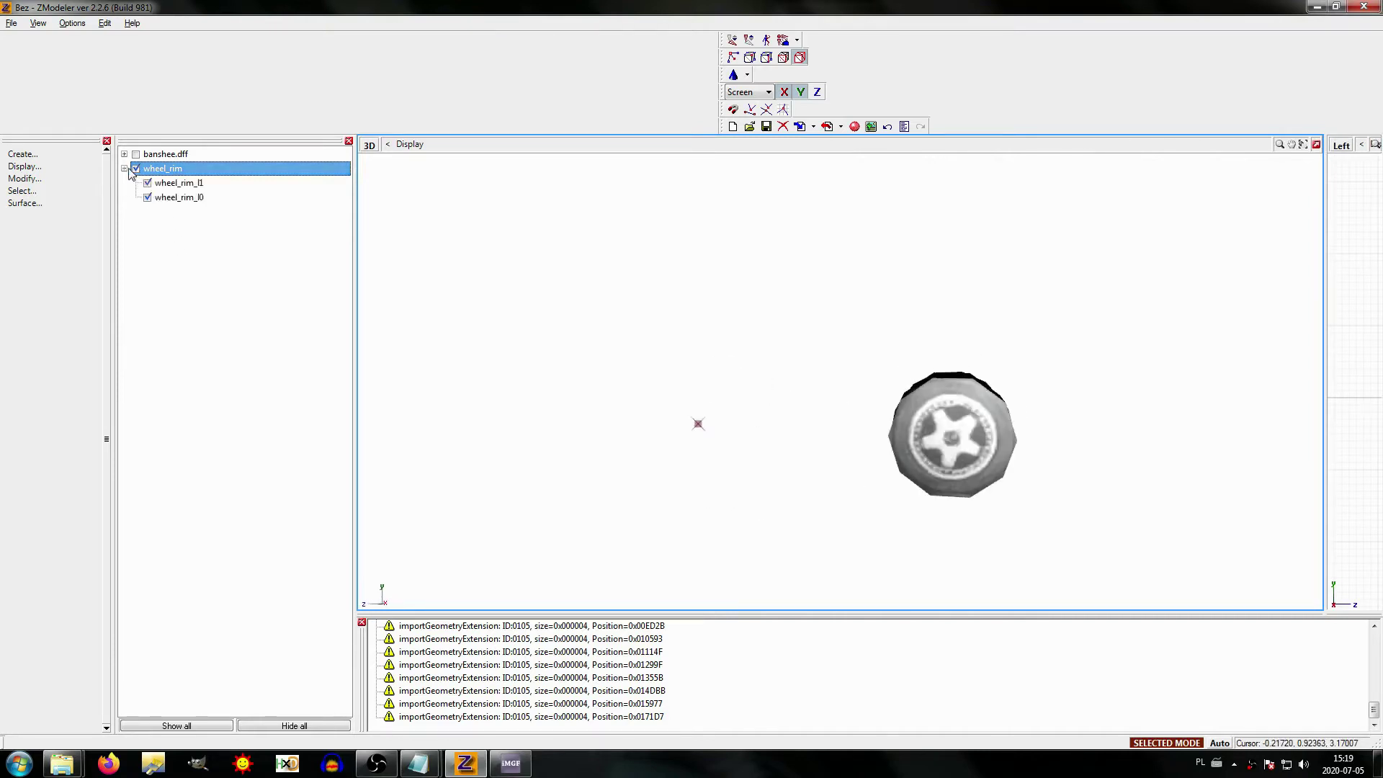
left_click(147, 197)
mouse_move(716, 347)
middle_mouse_down()
mouse_move(608, 339)
mouse_move(723, 347)
middle_mouse_up()
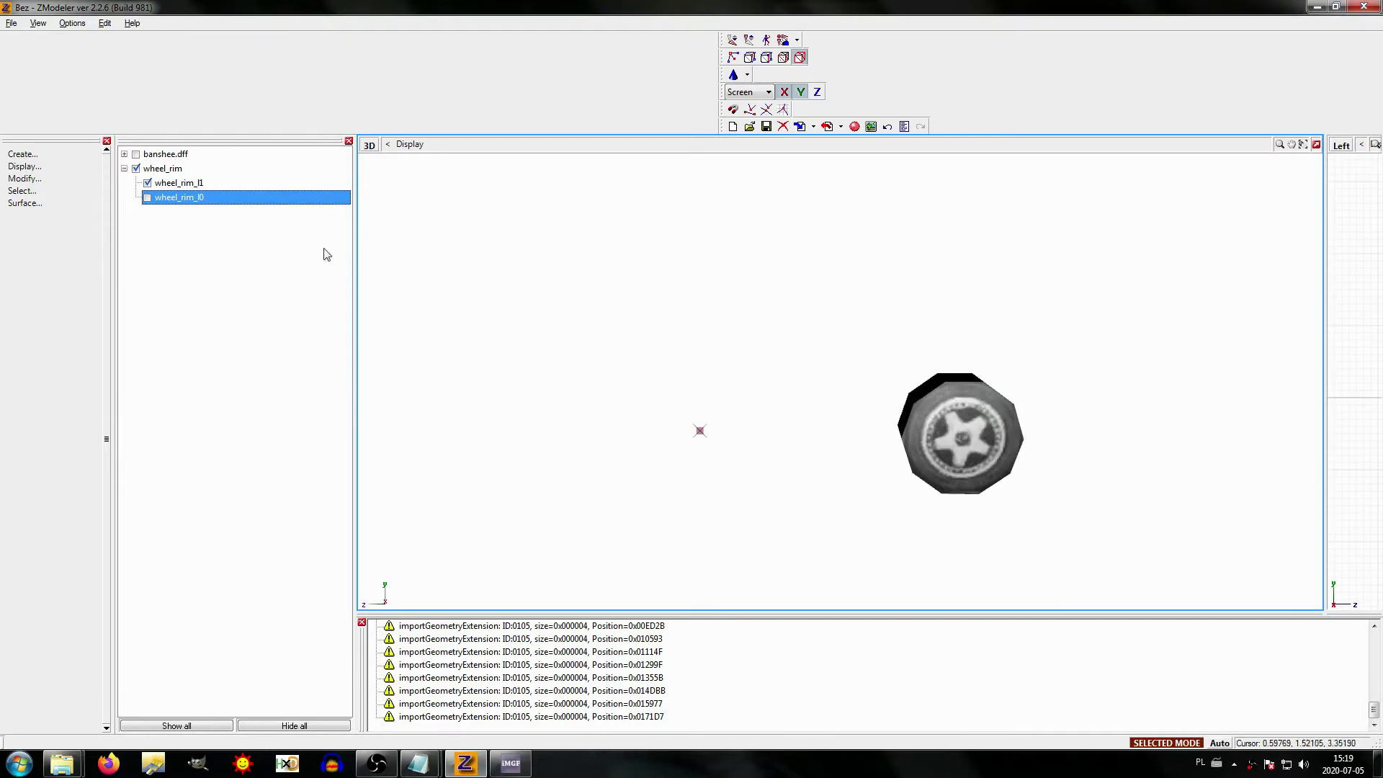
left_click(148, 197)
left_click(148, 183)
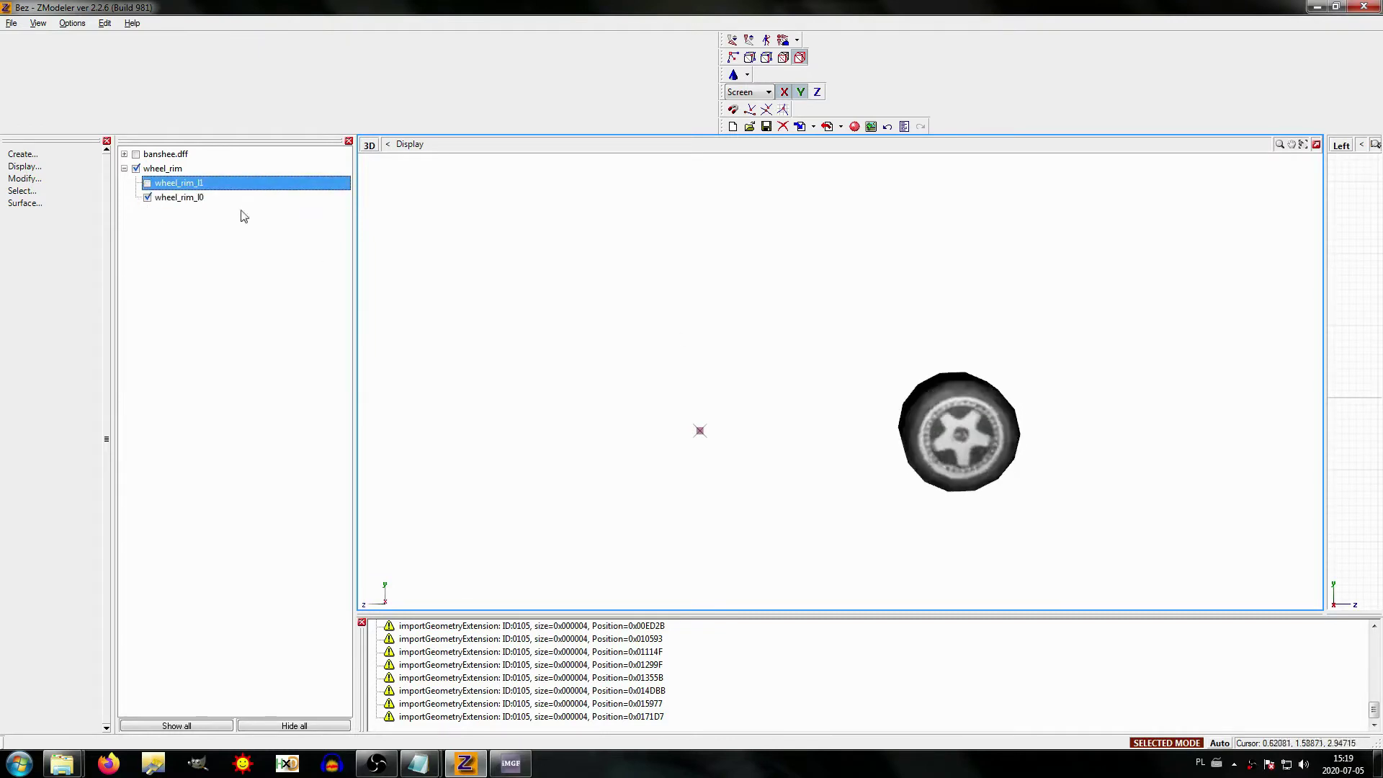
mouse_move(686, 318)
middle_mouse_down()
mouse_move(577, 312)
mouse_move(682, 318)
middle_mouse_up()
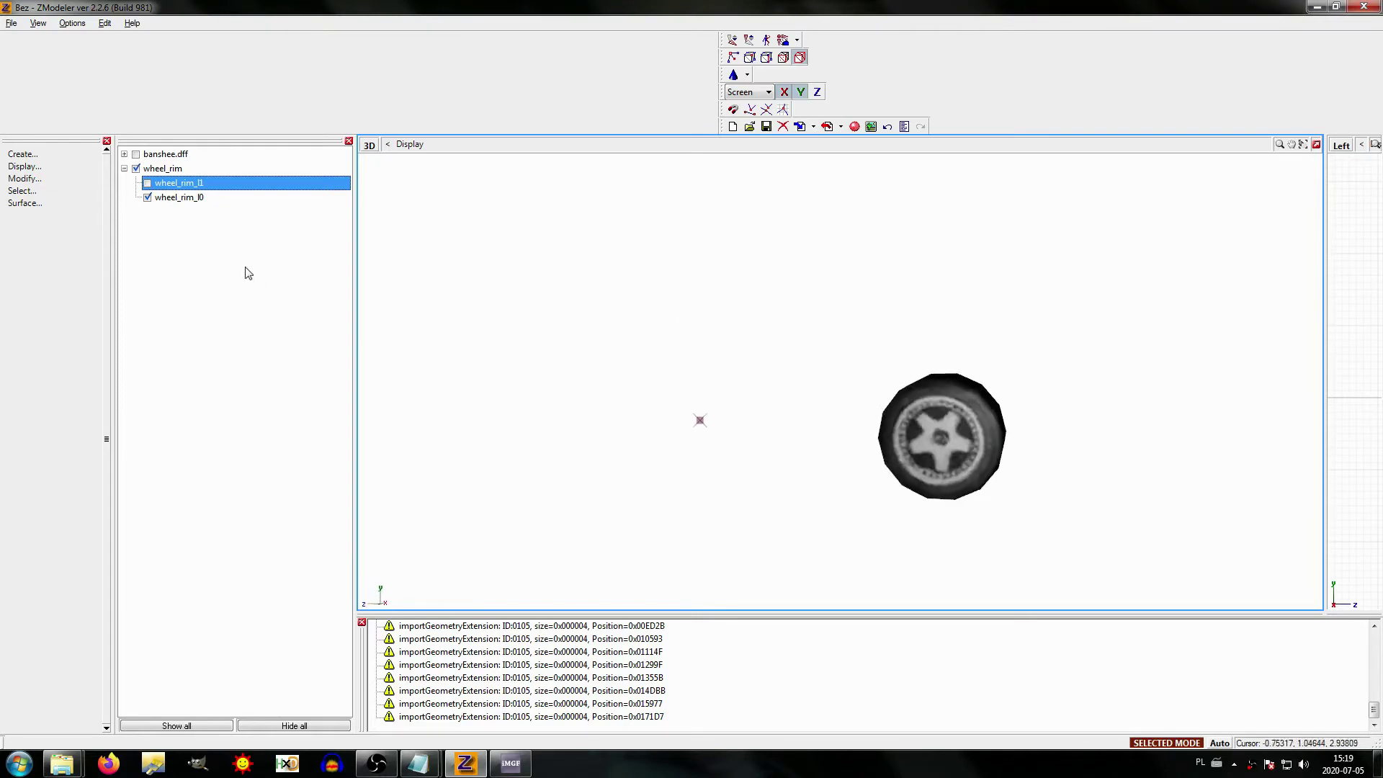
left_click(148, 198)
left_click(147, 183)
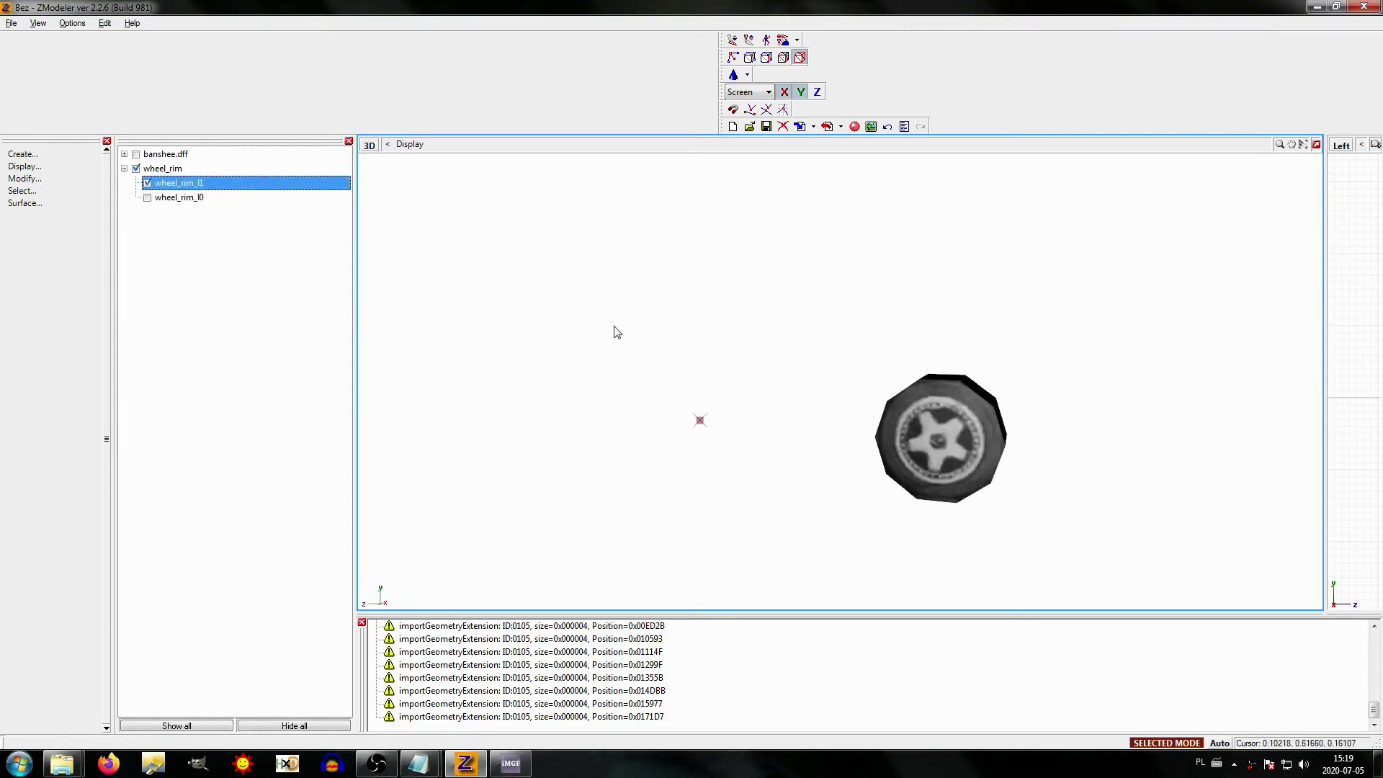
middle_click_drag(826, 448, 746, 430)
Step: Delete the wheel_rim_l1 mesh and show wheel_rim_l0 again
right_click(168, 183)
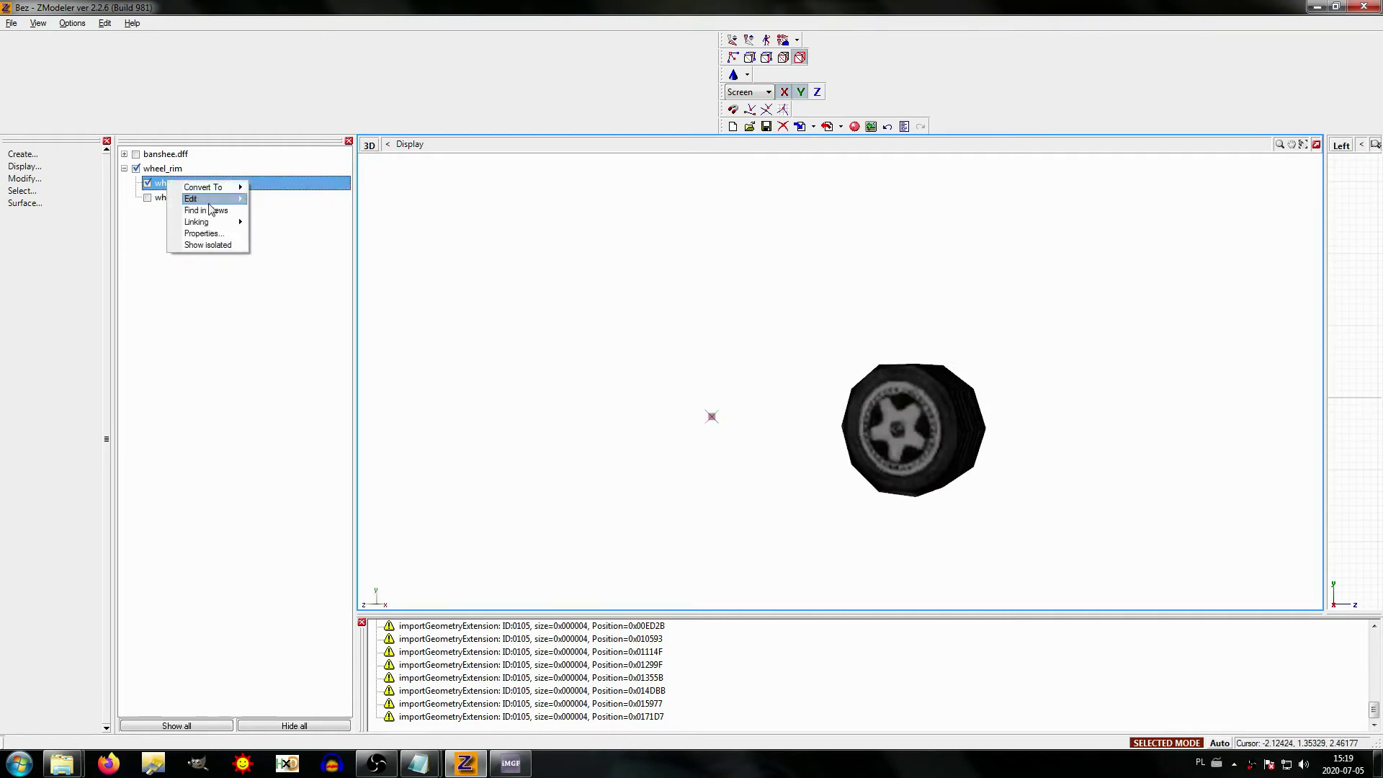
left_click(253, 201)
left_click(148, 183)
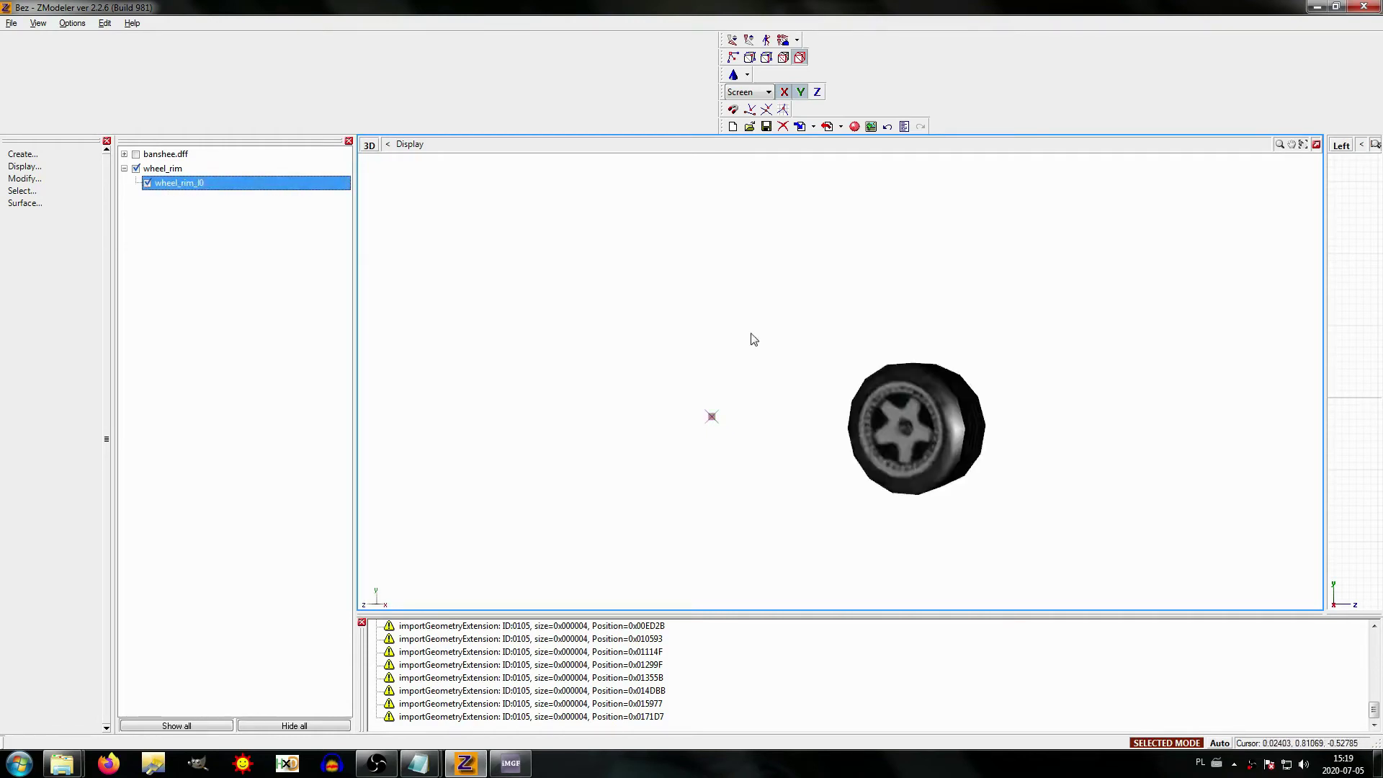
mouse_move(750, 336)
middle_mouse_down()
mouse_move(648, 339)
mouse_move(768, 341)
middle_mouse_up()
Step: Move wheel_rim_l0 to the root, delete the empty wheel_rim group, and rename the mesh 'wheel'
left_click_drag(186, 184, 185, 225)
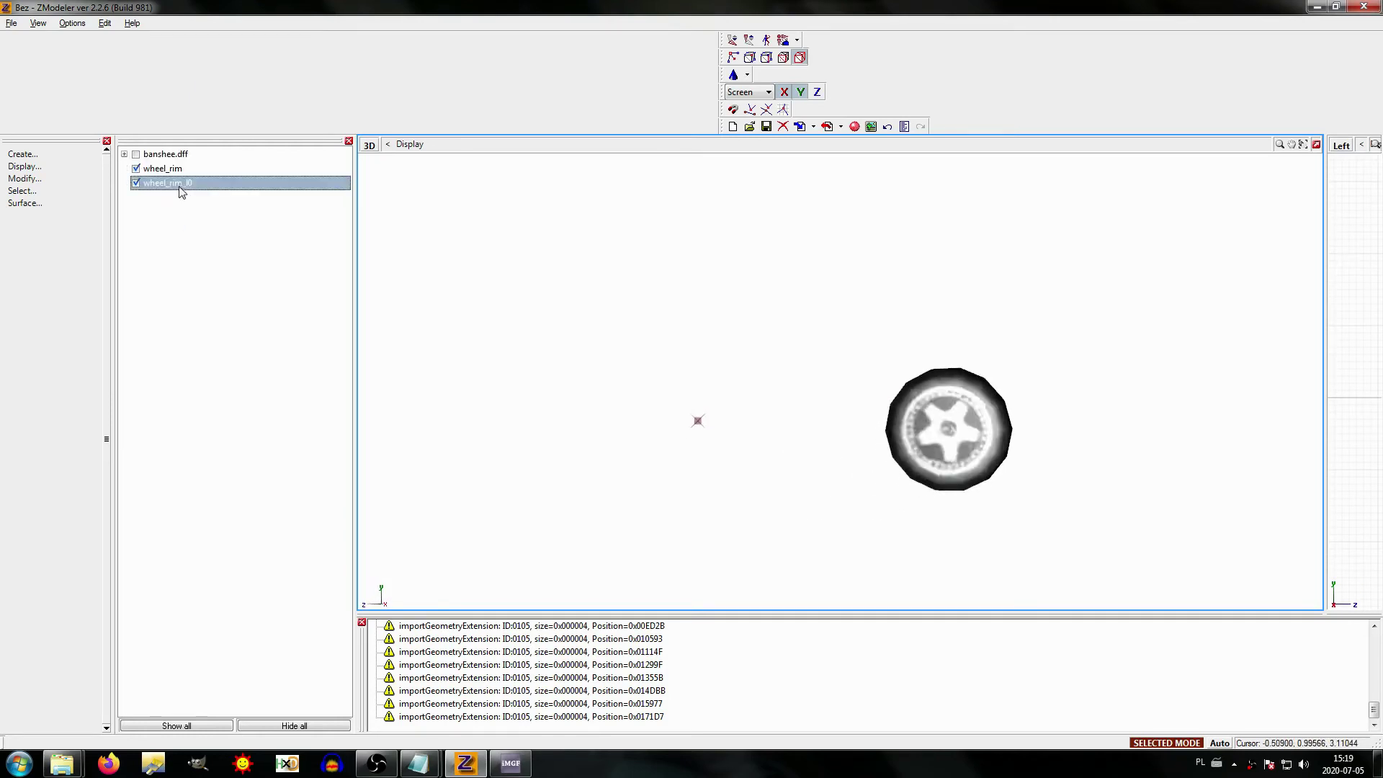
right_click(171, 172)
mouse_move(209, 176)
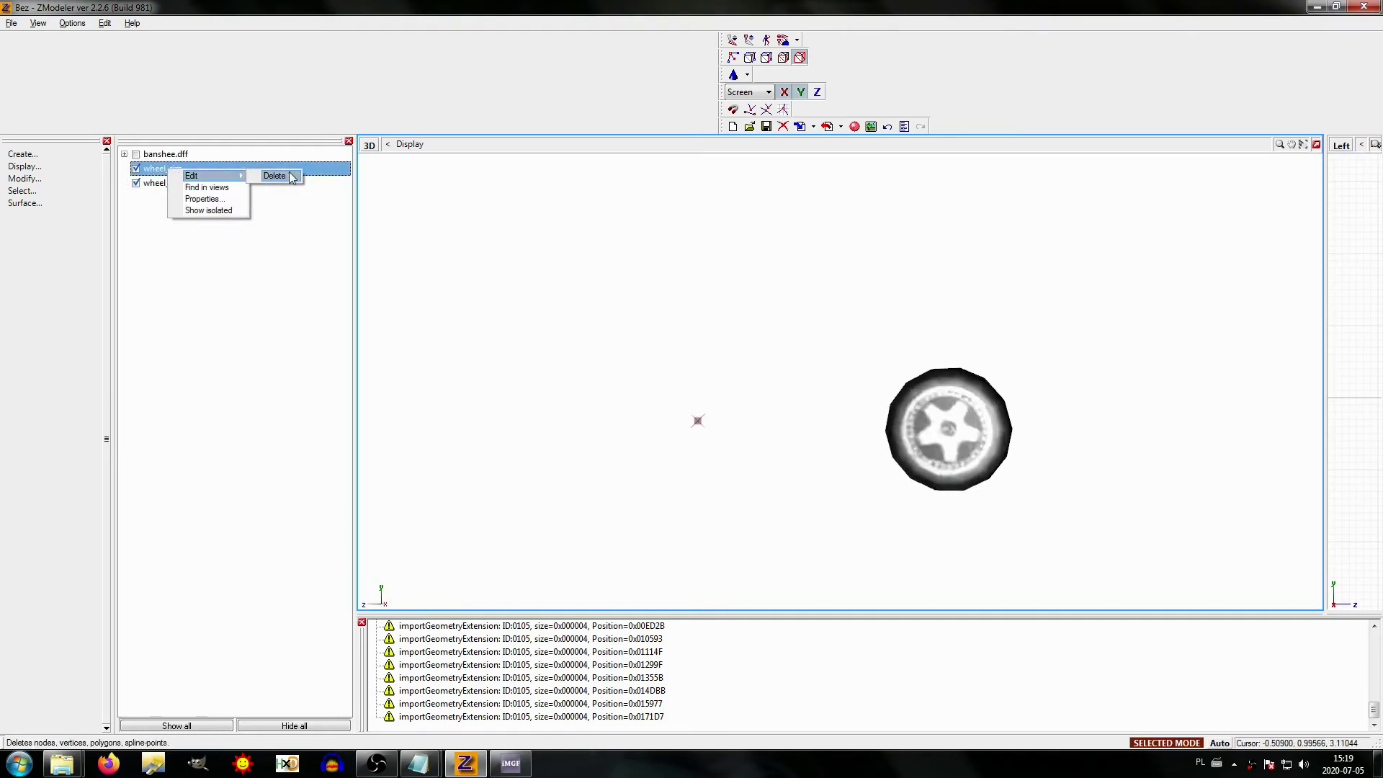
left_click(274, 176)
left_click(236, 175)
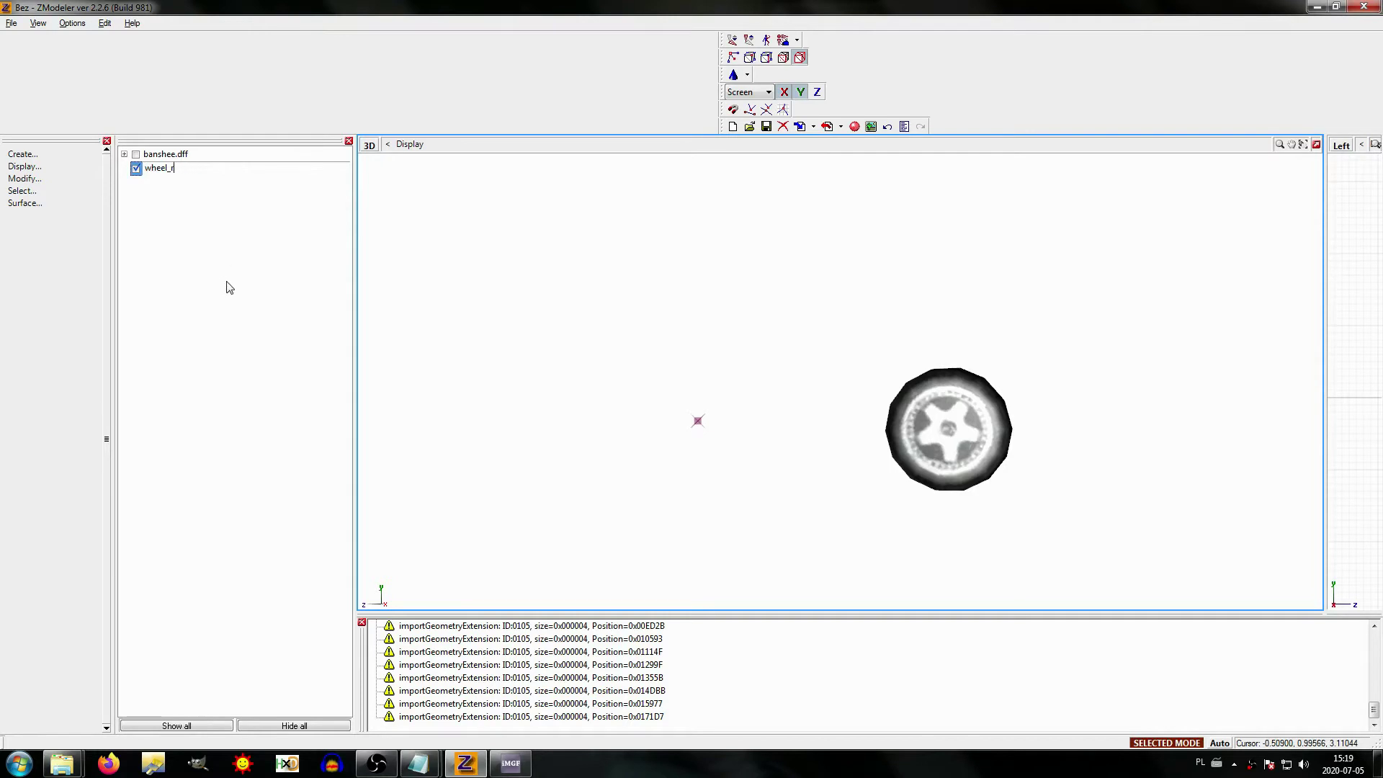
key("Return")
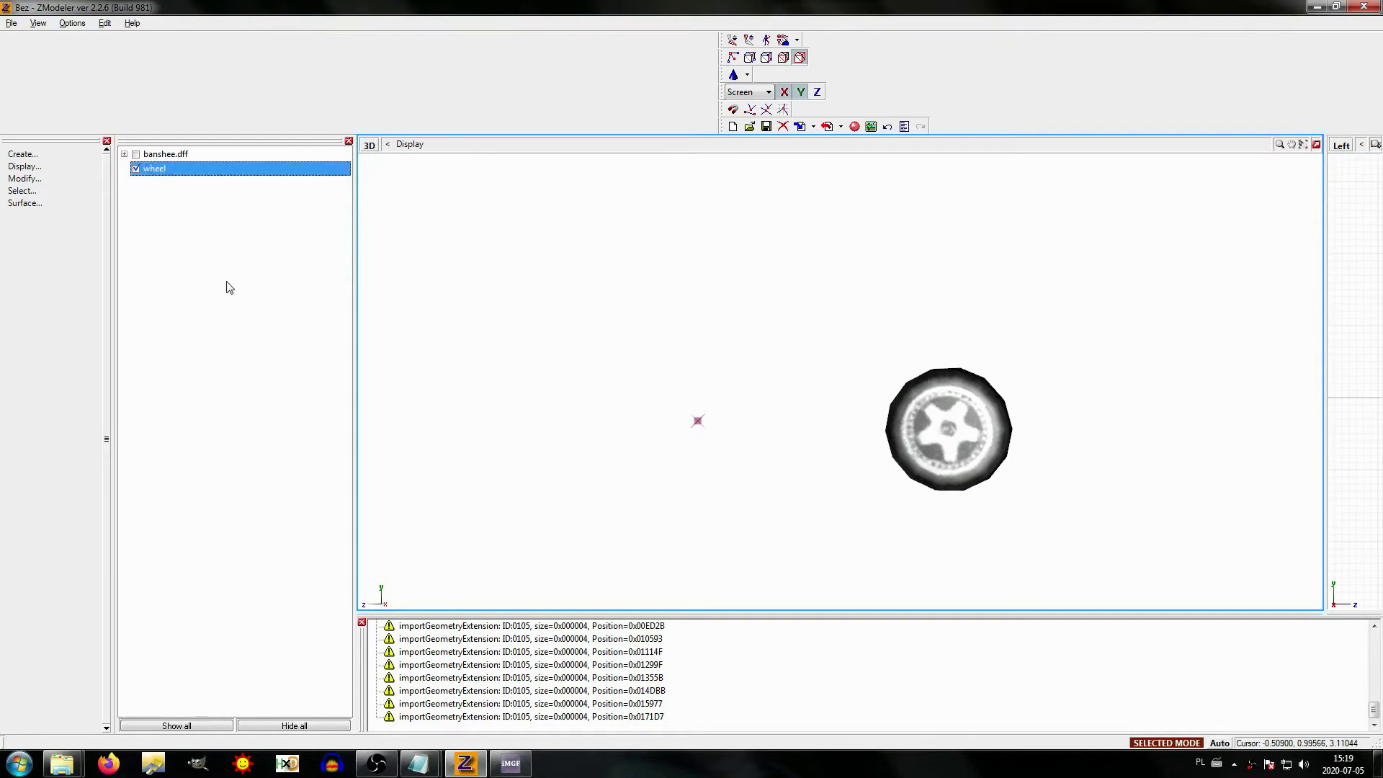
left_click(125, 155)
Step: Show banshee.dff and drag the wheel onto wheel_rf_dummy to make it a child
left_click(135, 155)
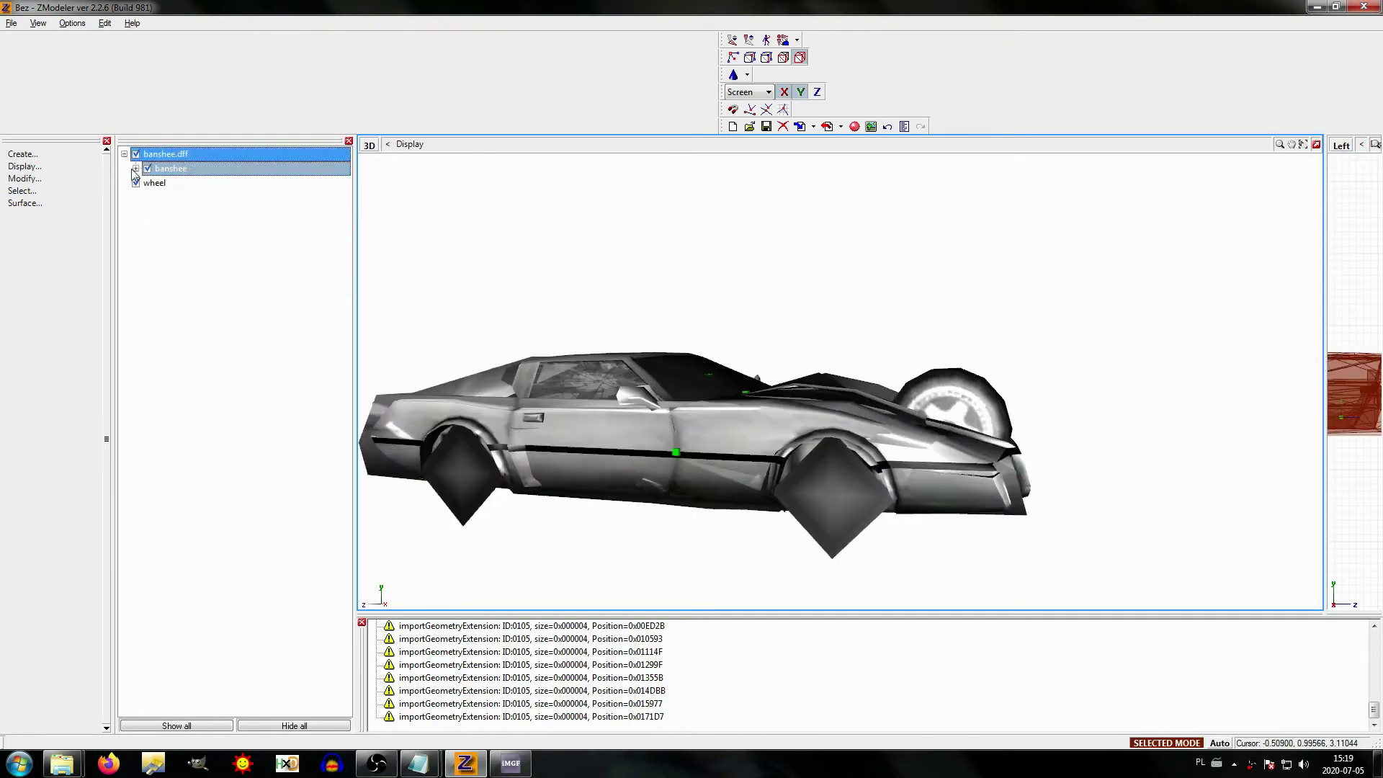
left_click(136, 168)
left_click(151, 316)
left_click_drag(152, 321, 191, 197)
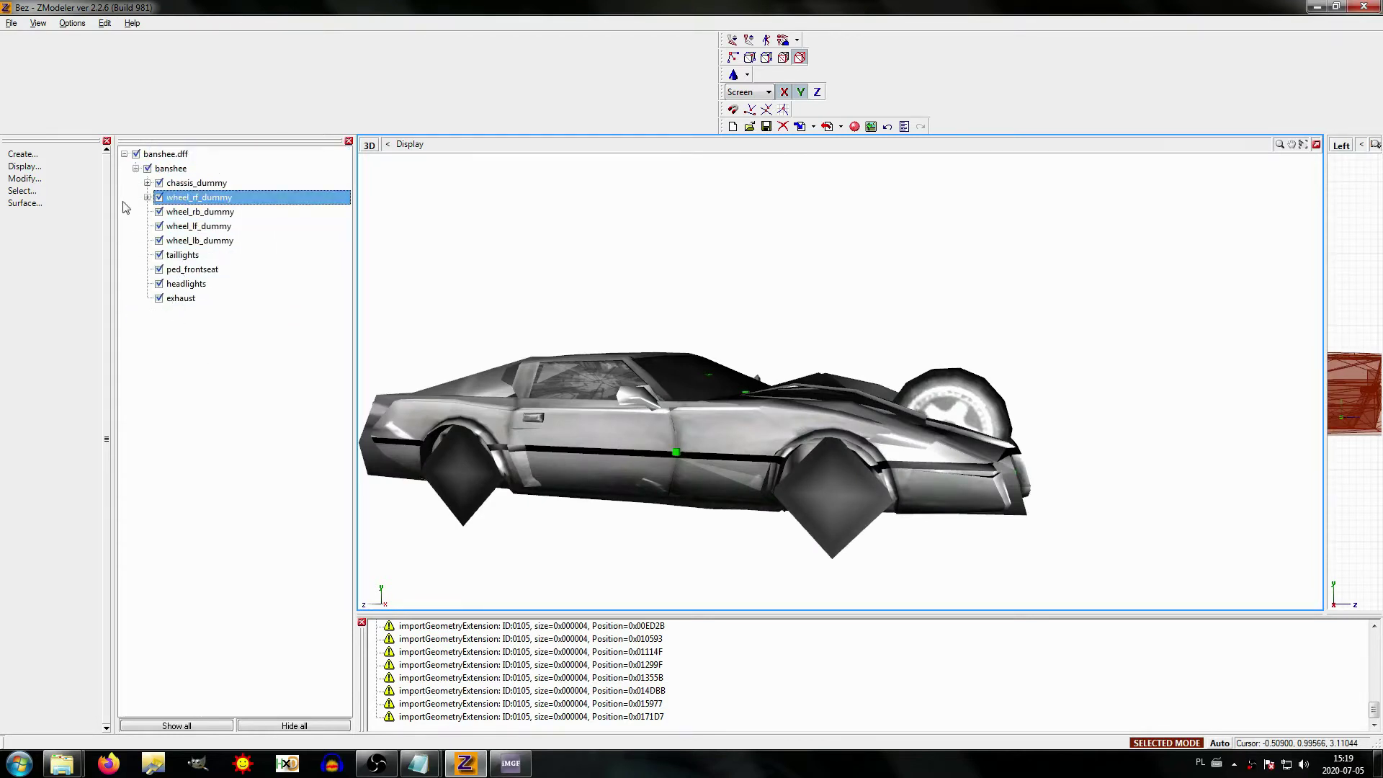
Step: Expand wheel_rf_dummy and the other car dummies to check the hierarchy, then save the scene
left_click(147, 197)
left_click(147, 183)
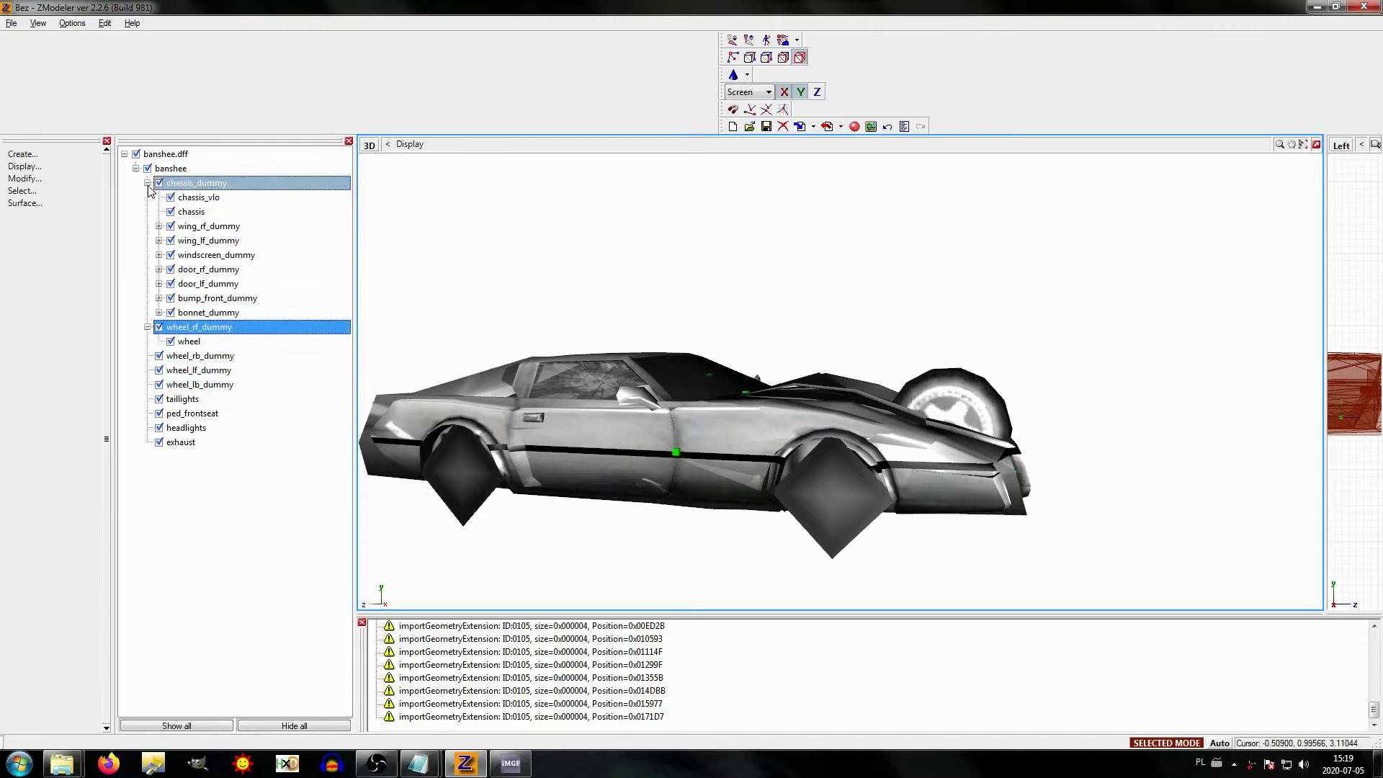
left_click(158, 227)
left_click(159, 270)
left_click(158, 313)
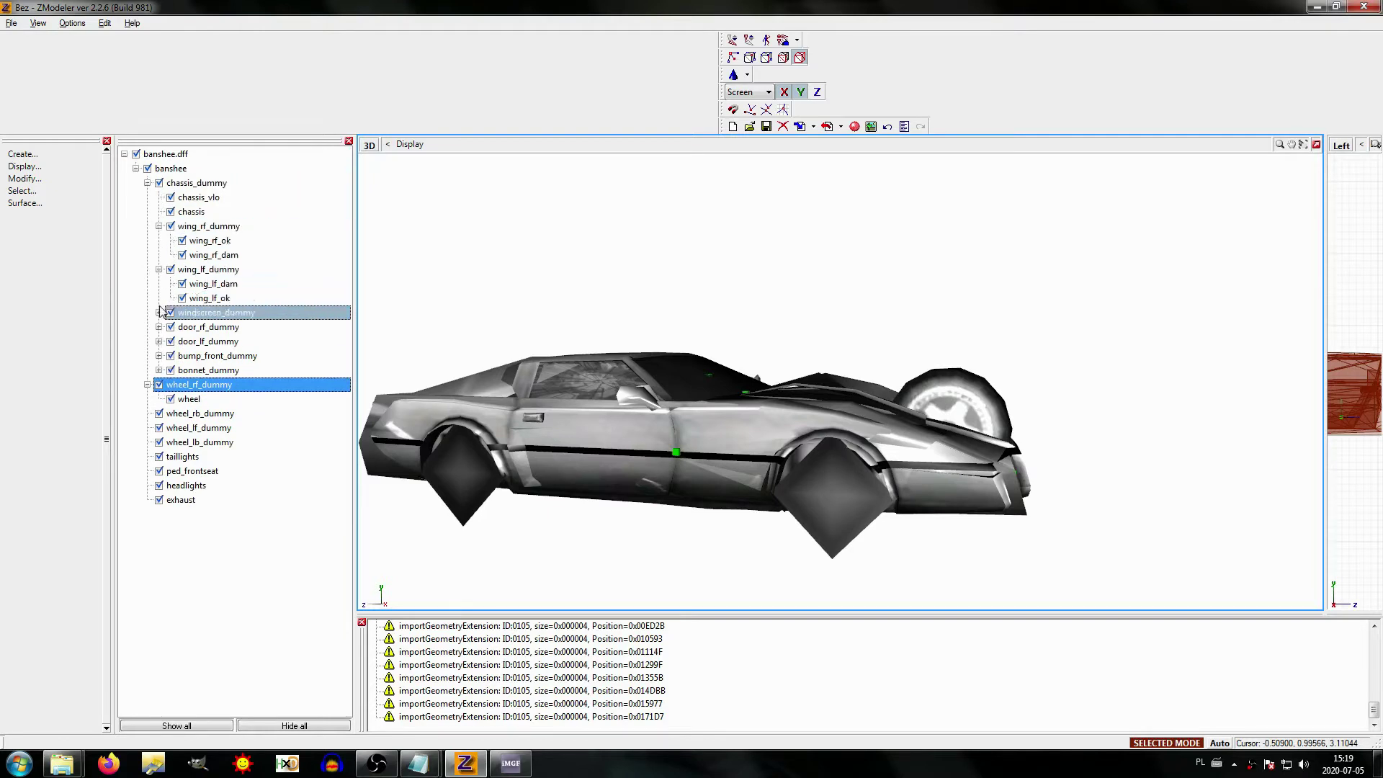
left_click(158, 356)
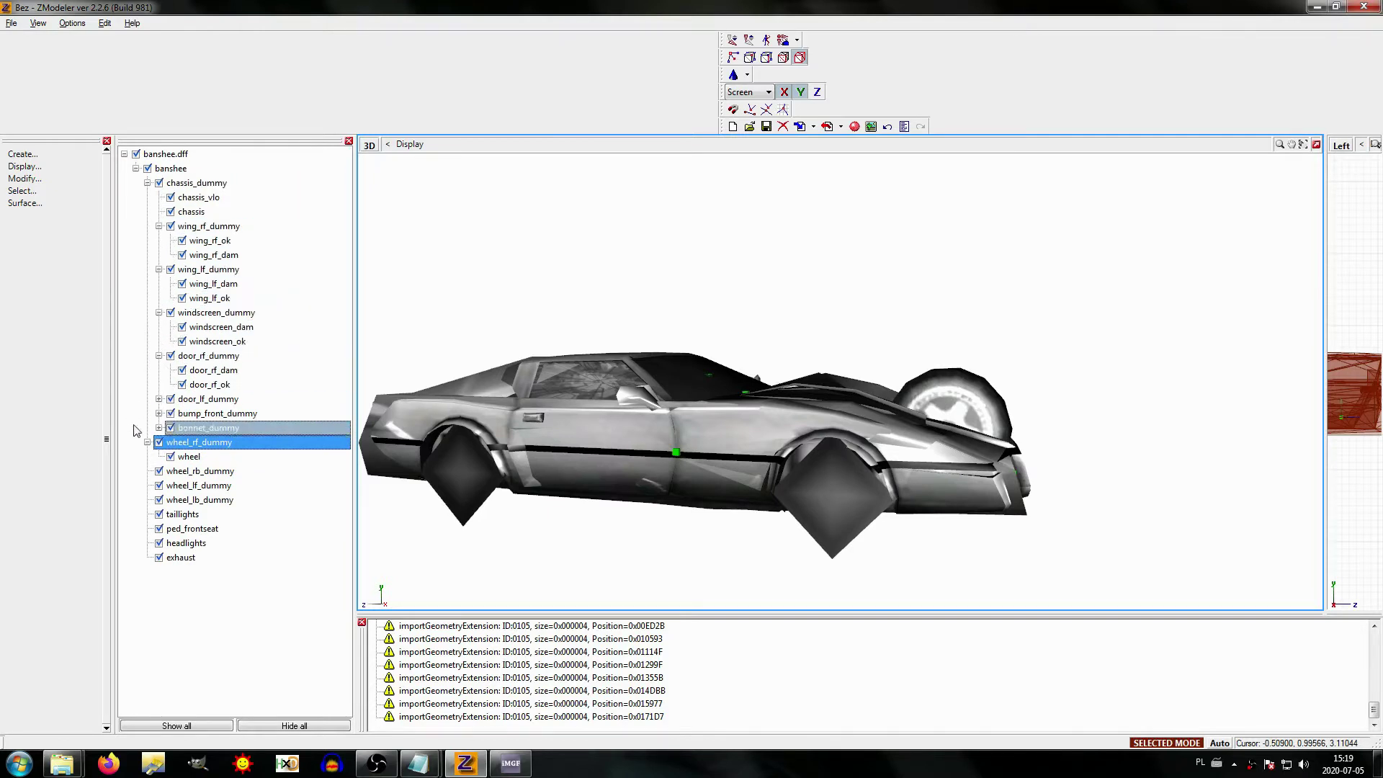
left_click(159, 399)
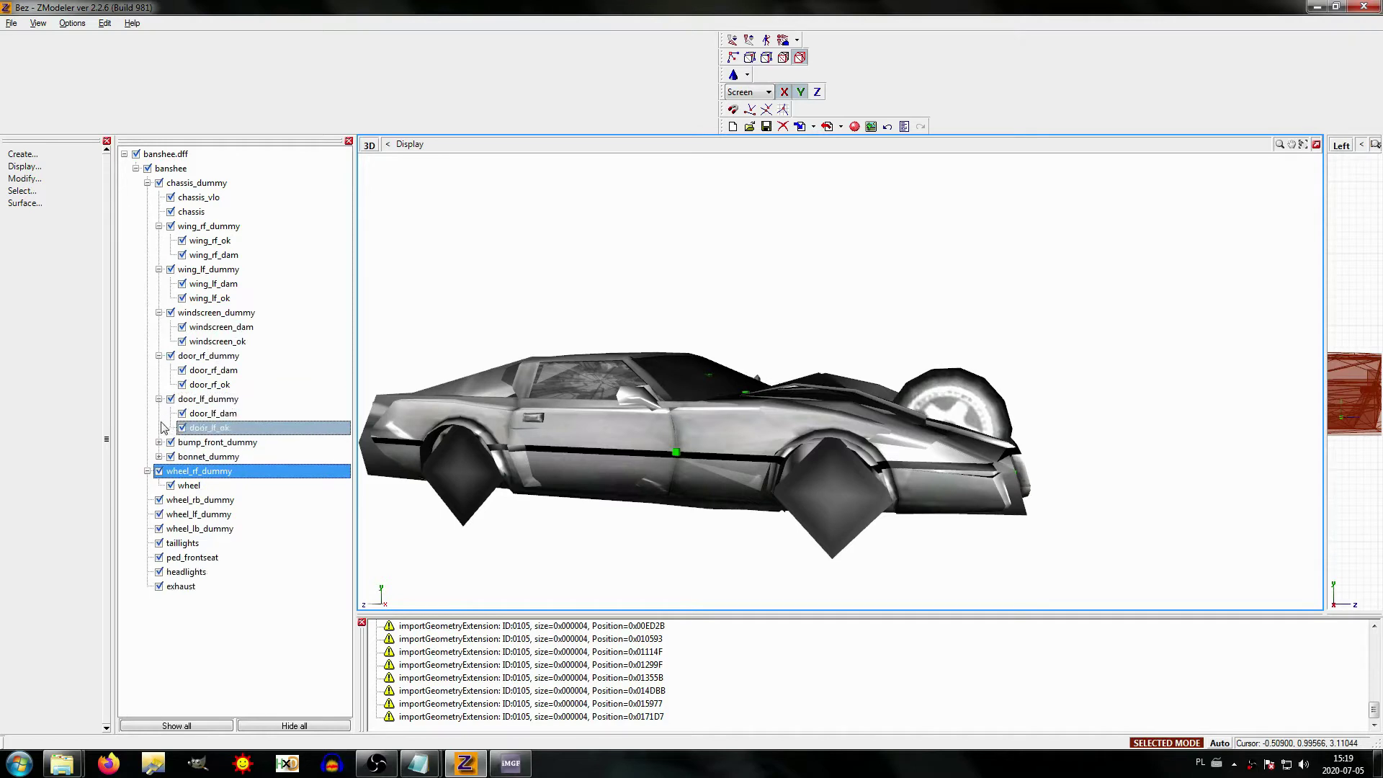
left_click(158, 442)
left_click(159, 485)
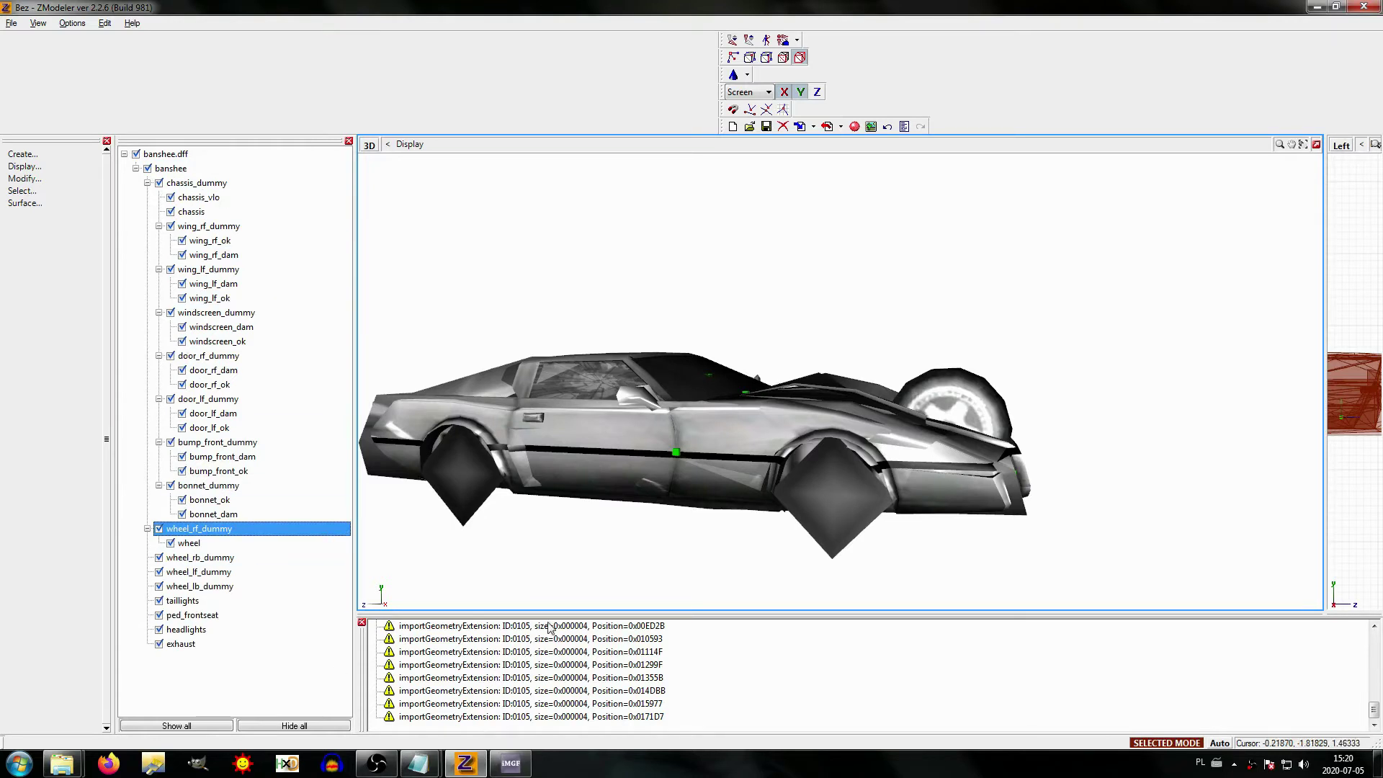
middle_click_drag(633, 538, 612, 541)
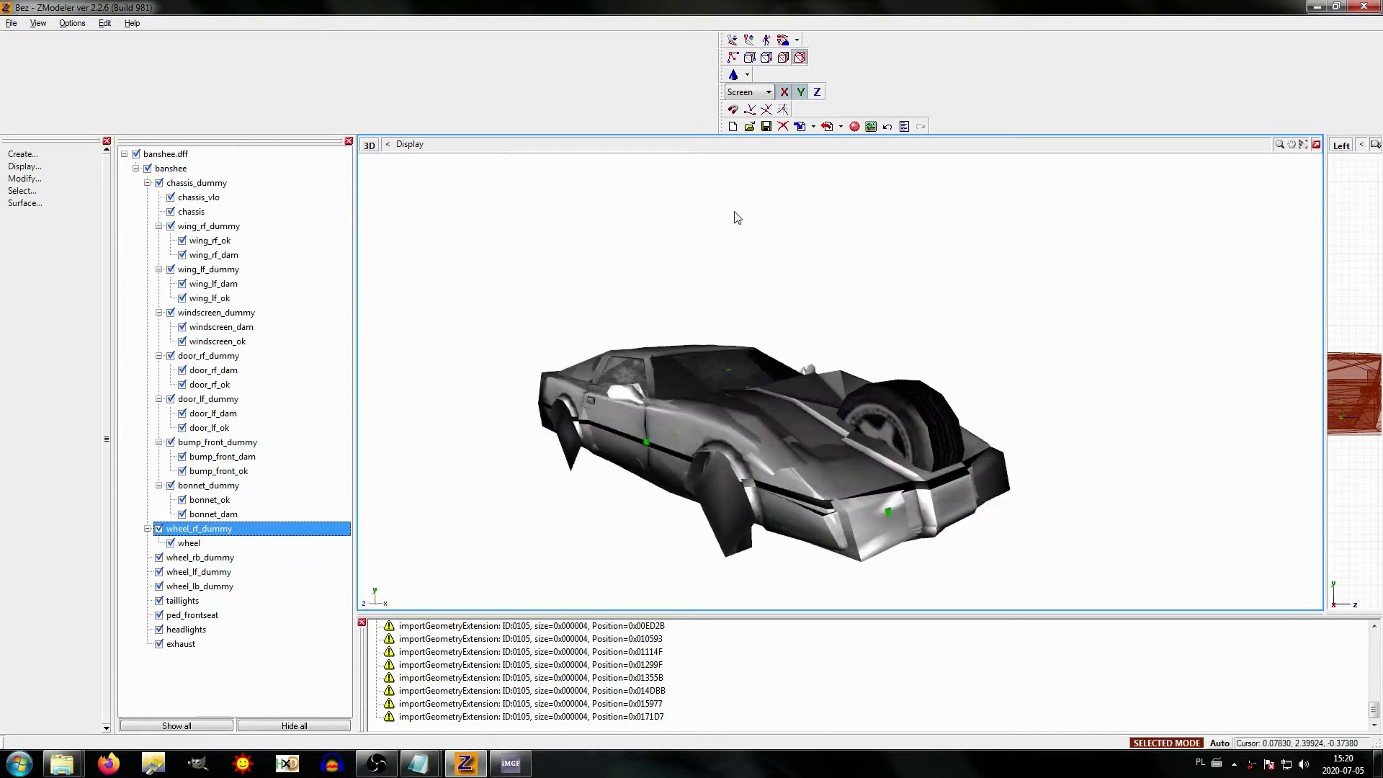
left_click(765, 127)
Step: Use Local Axes Copy with Offset to move the wheel onto wheel_rf_dummy's front wheel position
left_click_drag(624, 327, 624, 328)
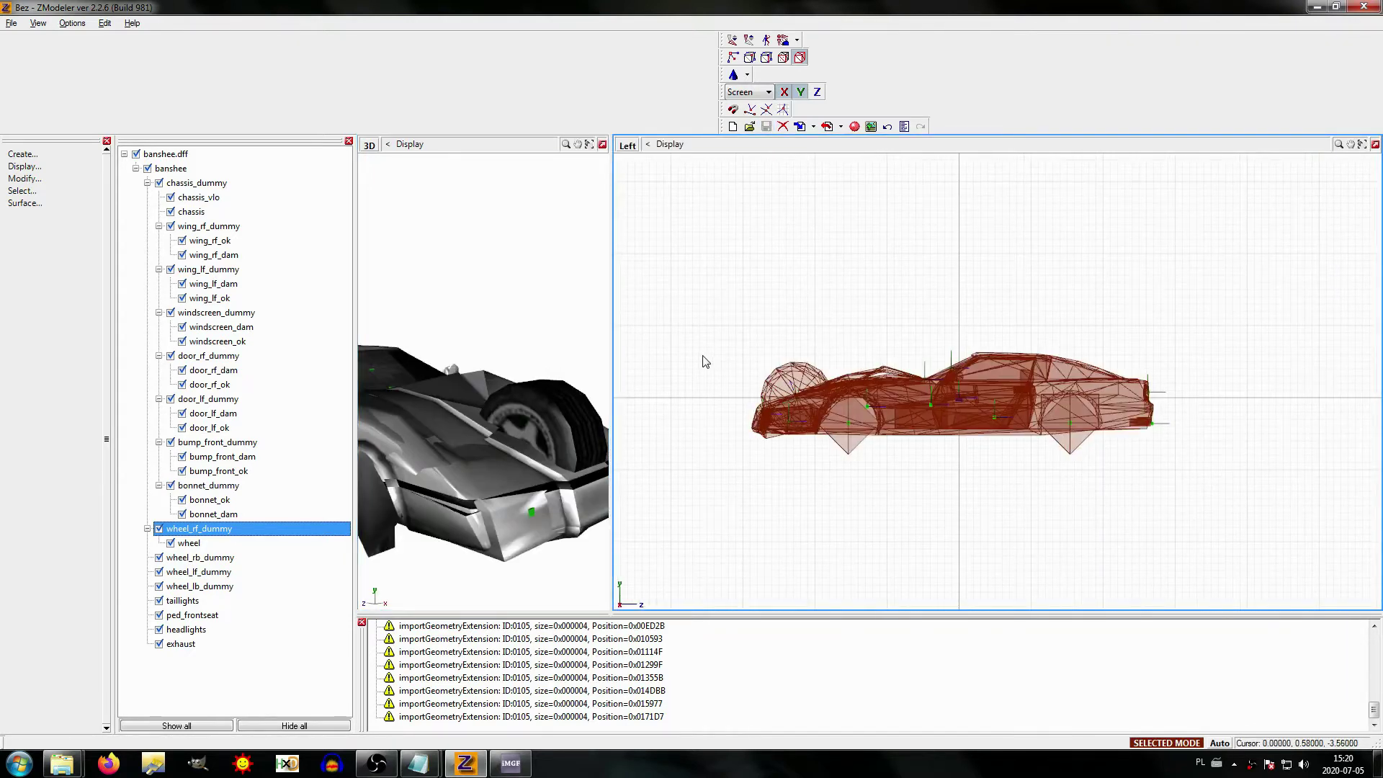
left_click(705, 362)
scroll(705, 362, "up", 4)
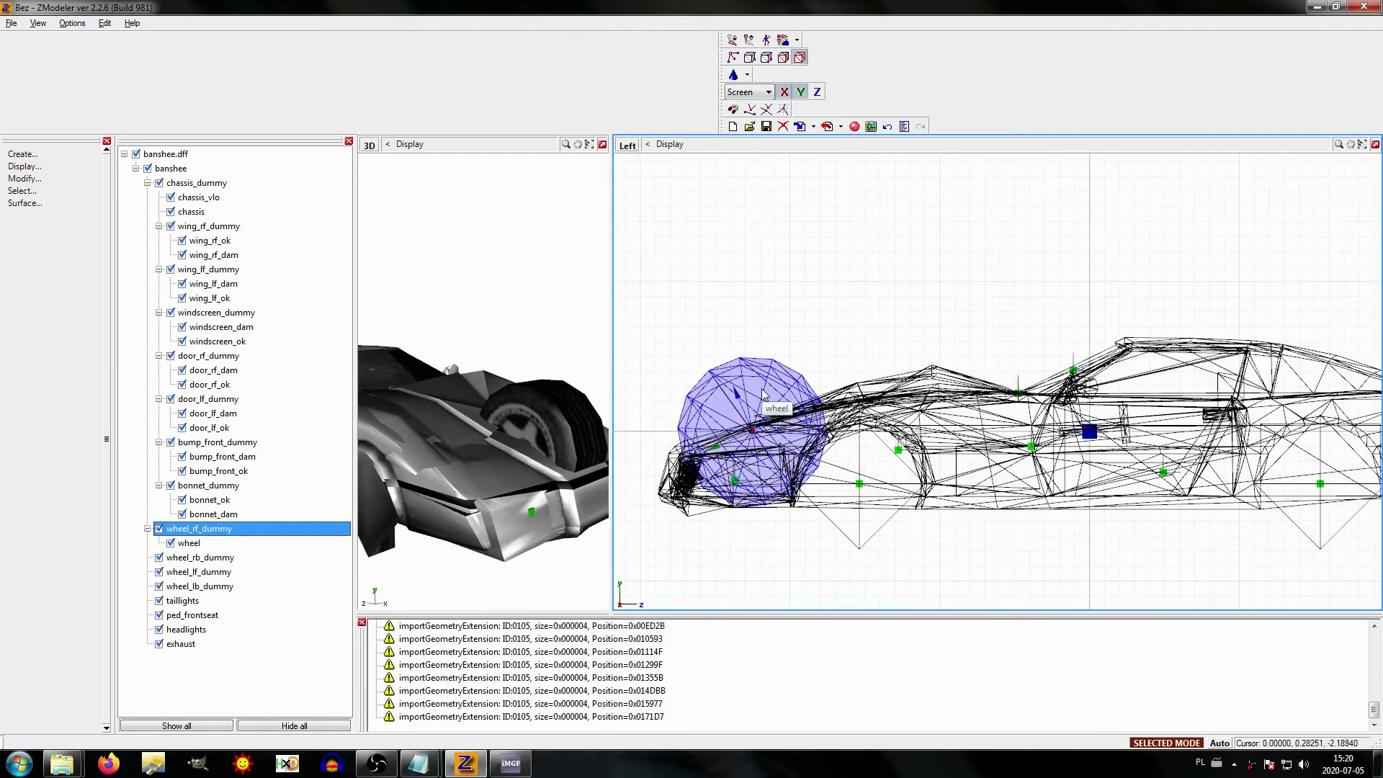
left_click(24, 166)
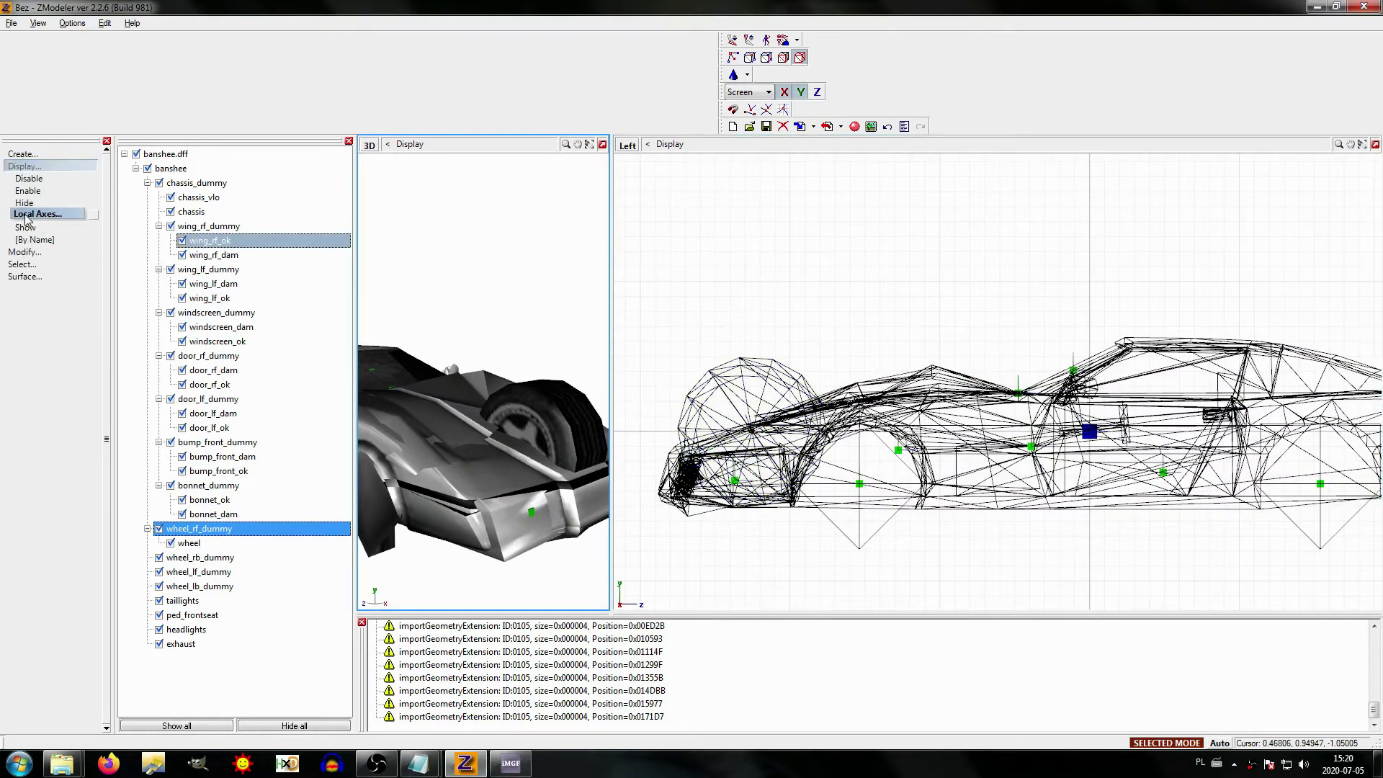
left_click(40, 214)
left_click(93, 216)
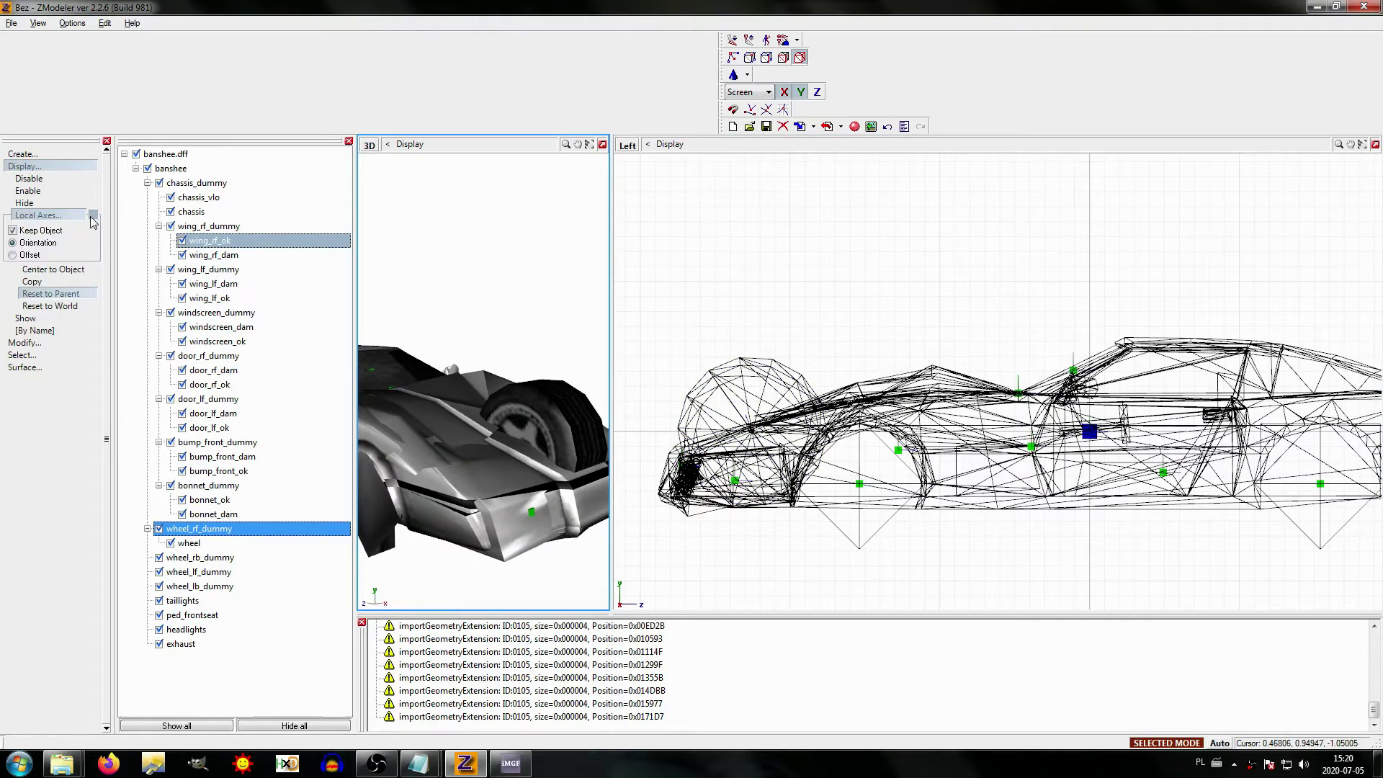
left_click(23, 231)
left_click(30, 280)
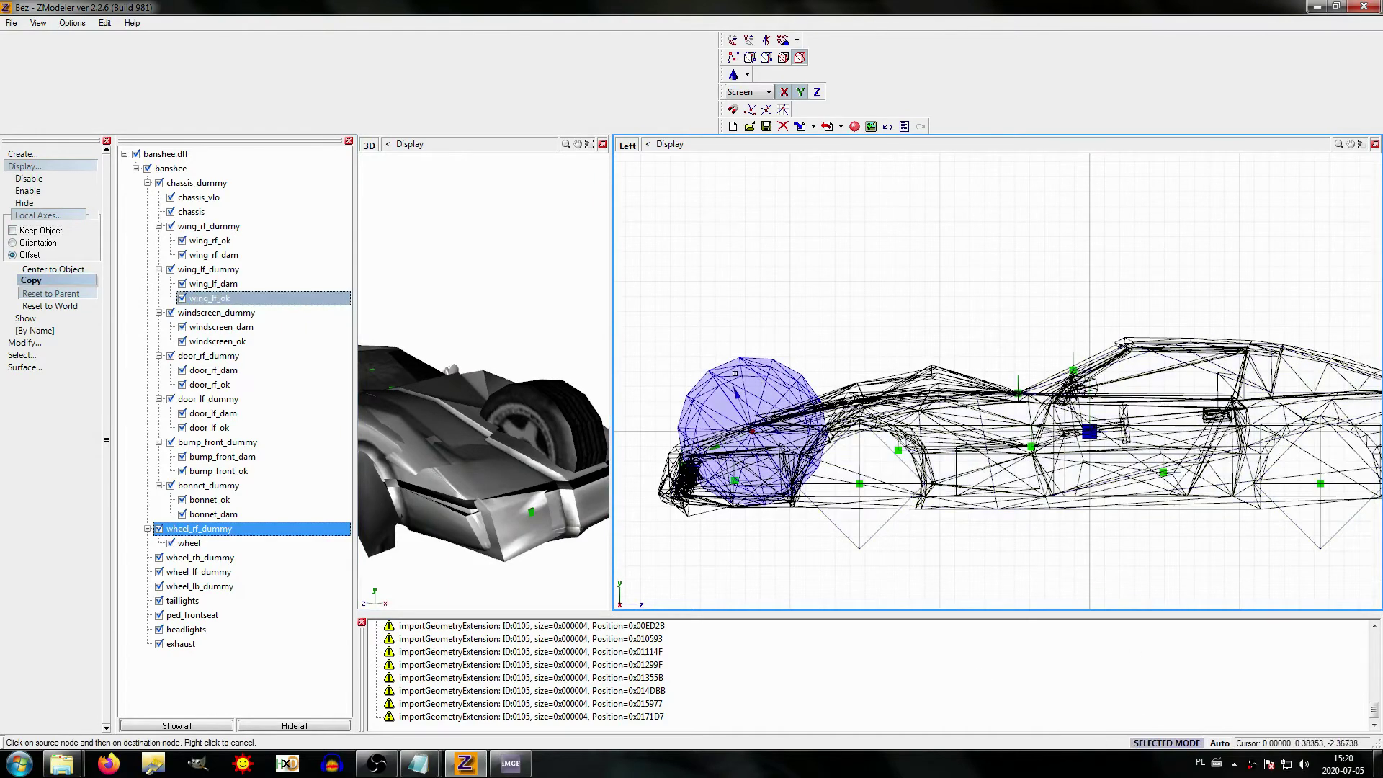
left_click(735, 373)
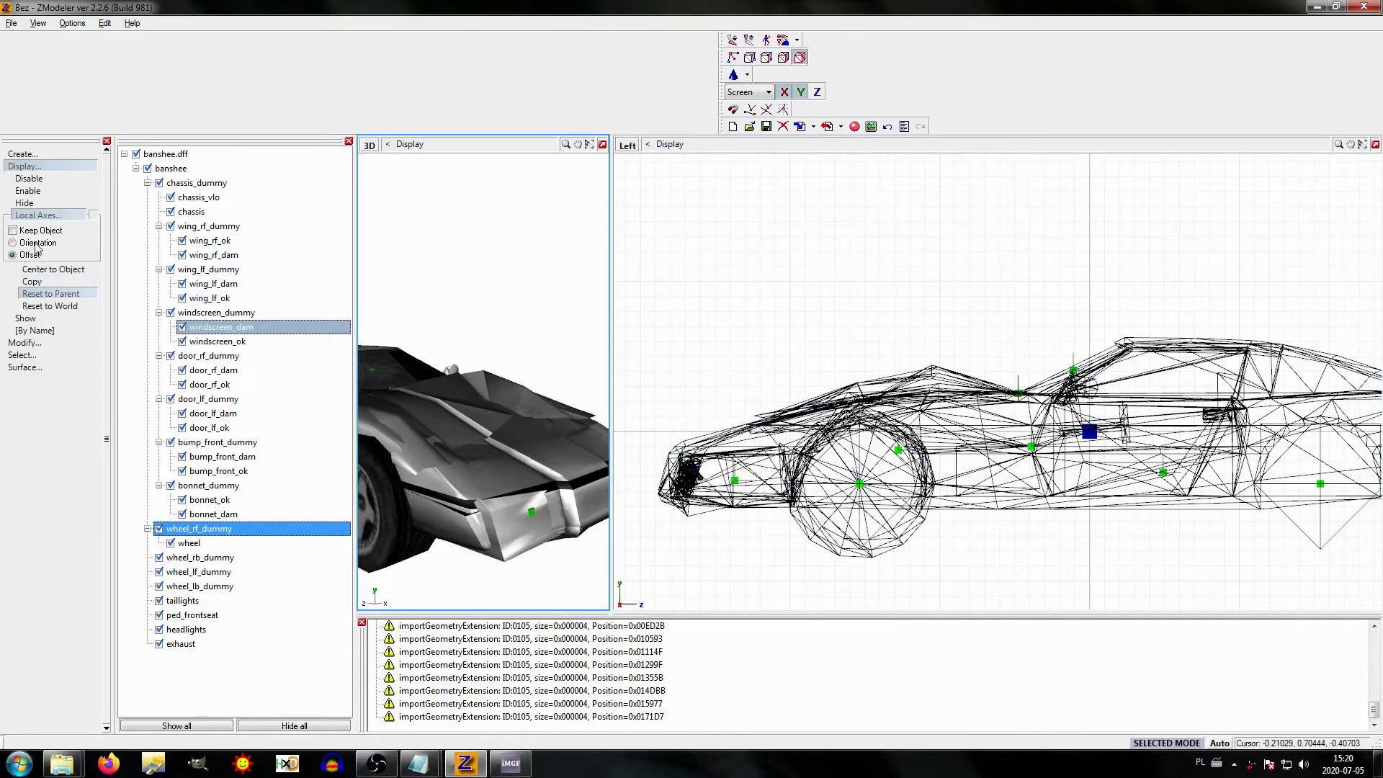
Step: Switch the Left view to a 3D view and orbit the car to a front-left angle
left_click(38, 214)
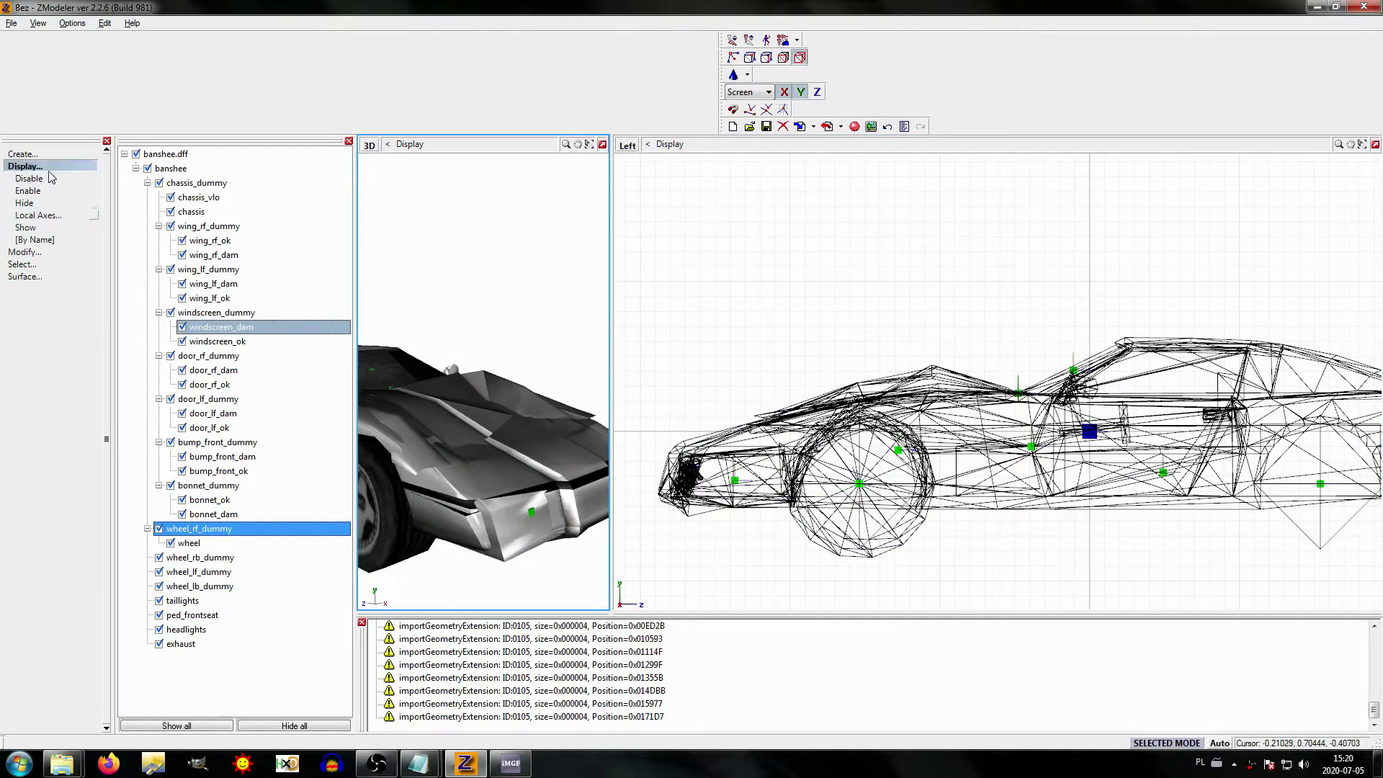
left_click(25, 165)
left_click(499, 408)
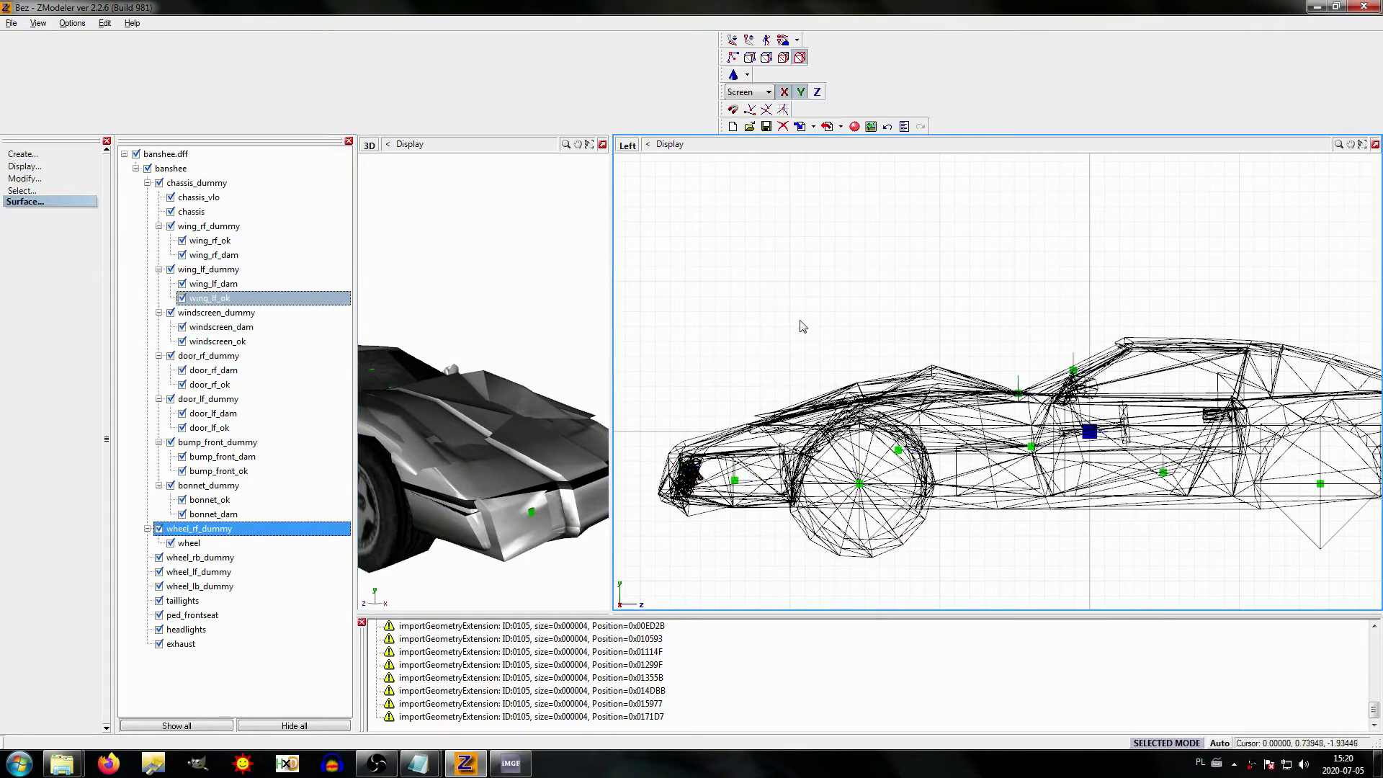
left_click(627, 145)
left_click(636, 163)
mouse_move(936, 346)
middle_mouse_down()
mouse_move(753, 346)
mouse_move(872, 350)
middle_mouse_up()
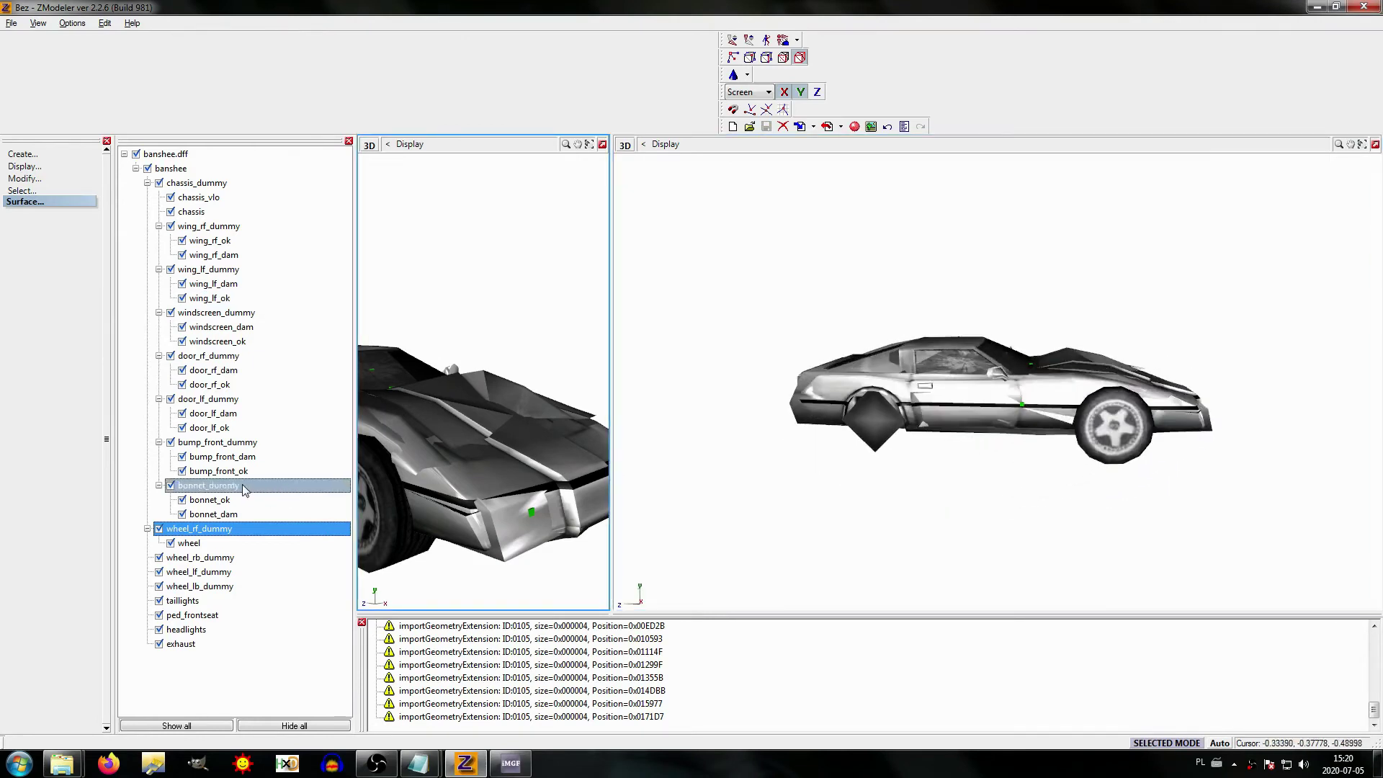
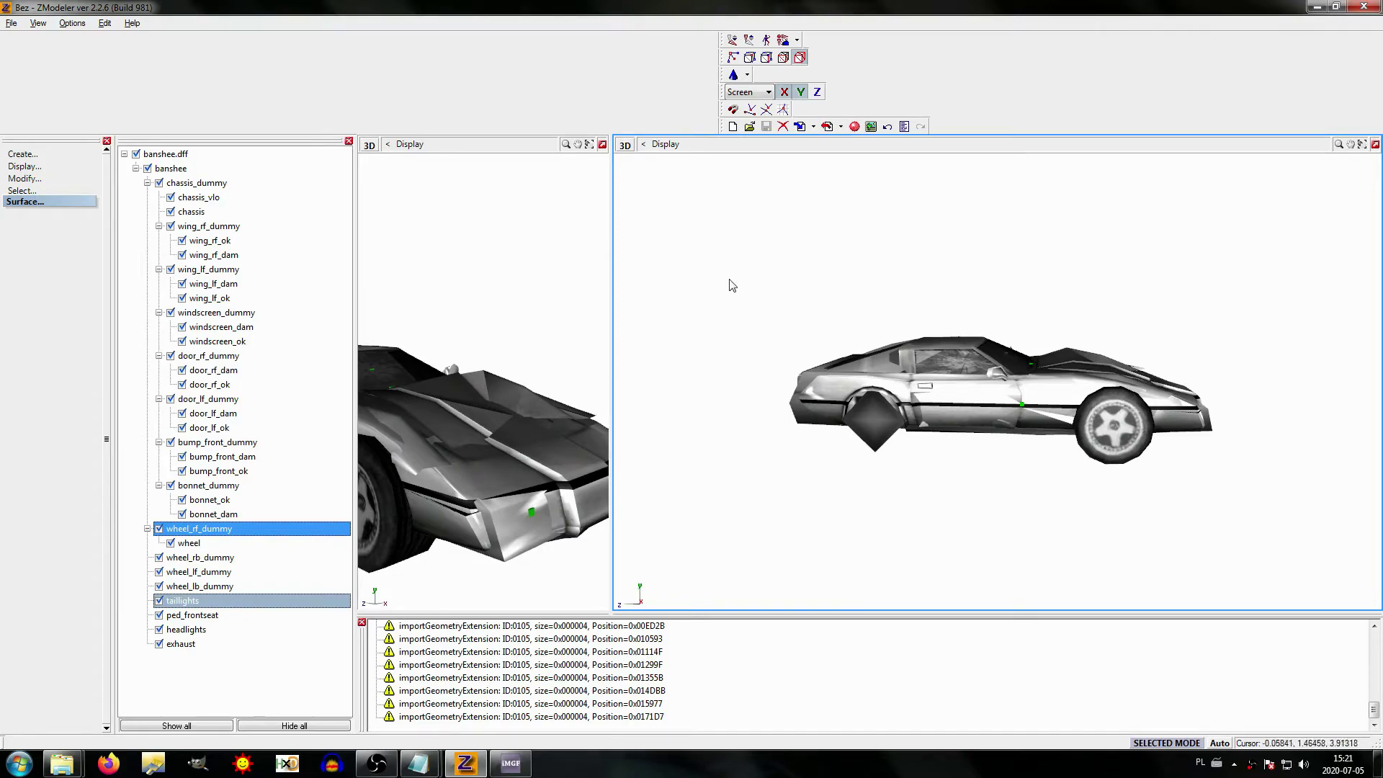
Step: Look up the SIZE_WHEEL value 0.7 in the notes window, then return to the Banshee model
mouse_move(436, 764)
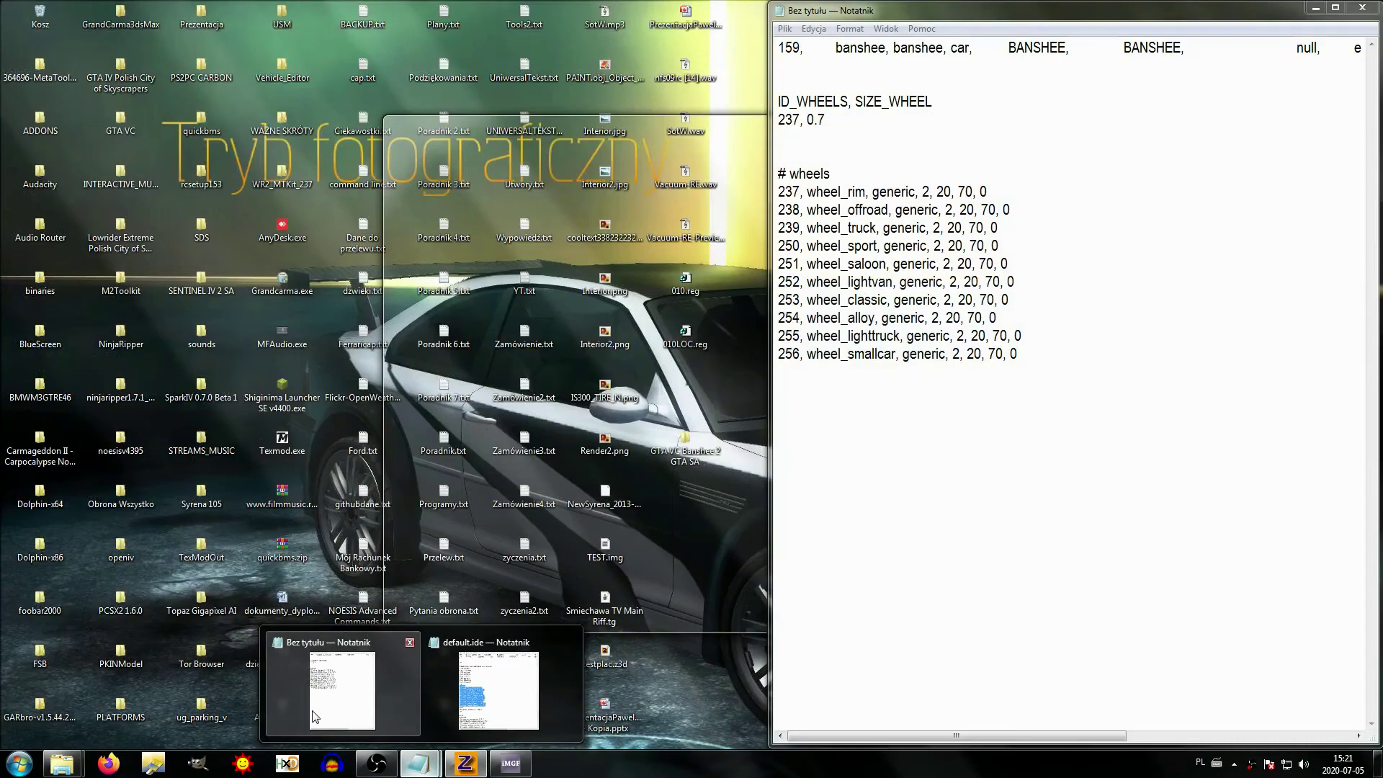
left_click(375, 710)
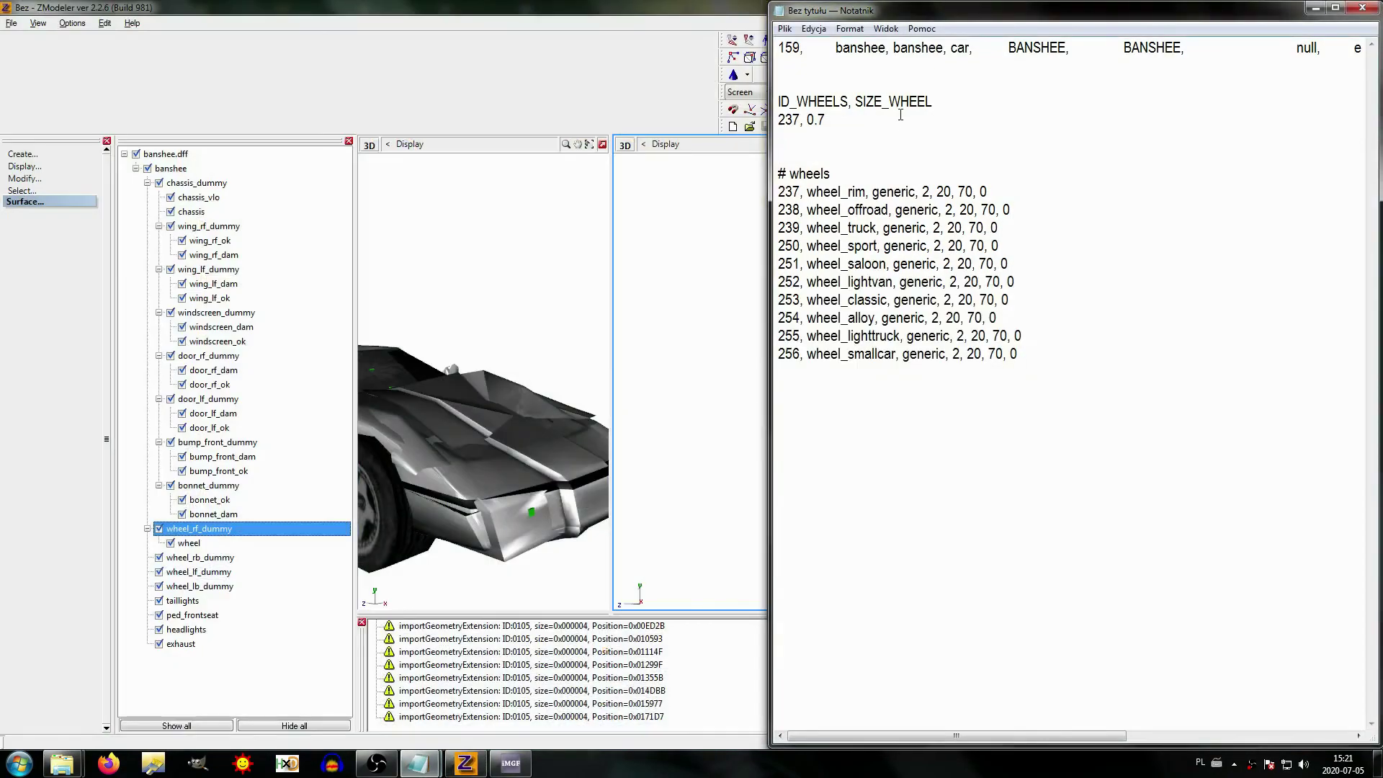
left_click_drag(856, 102, 933, 101)
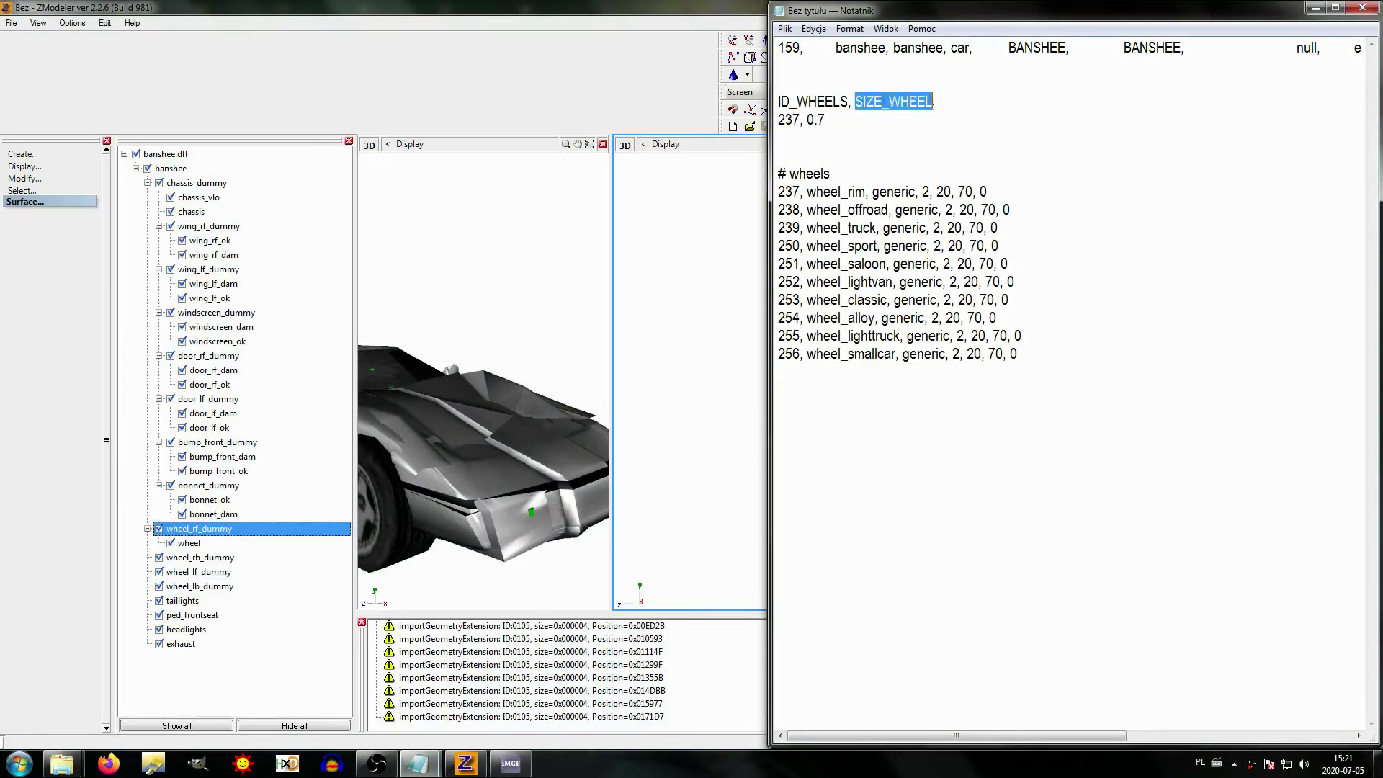
left_click(893, 136)
left_click_drag(810, 119, 825, 121)
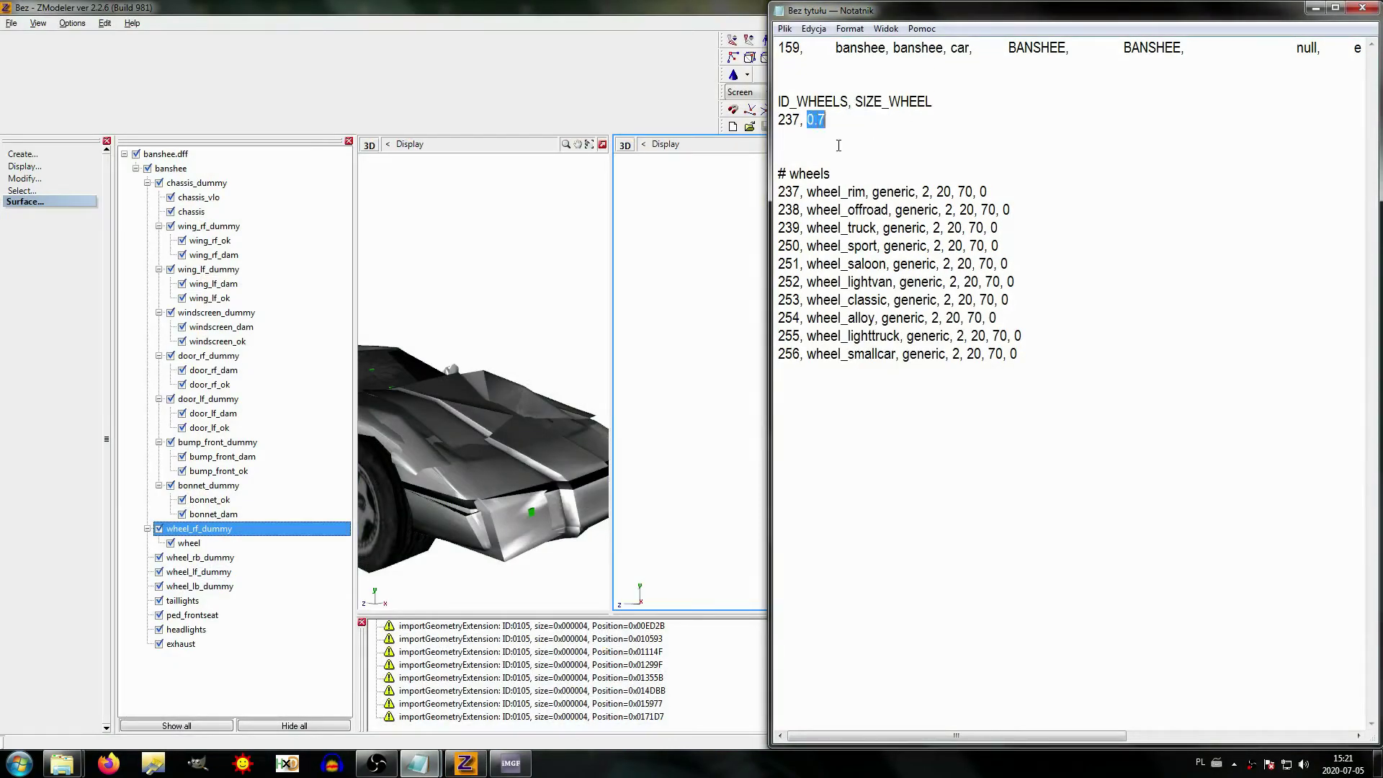
left_click(541, 18)
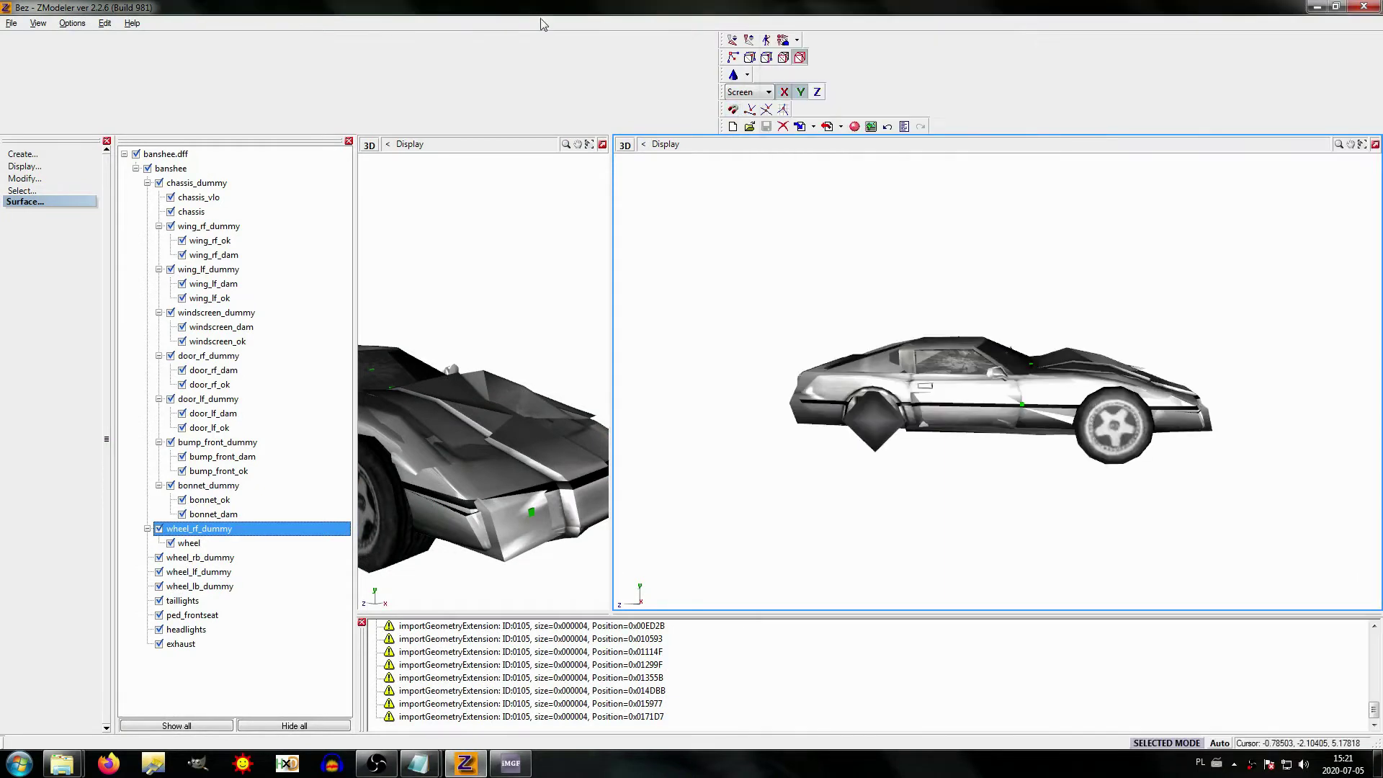
Step: Hide every object except the wheel and zoom in on it in a Top view
right_click(173, 544)
left_click(216, 612)
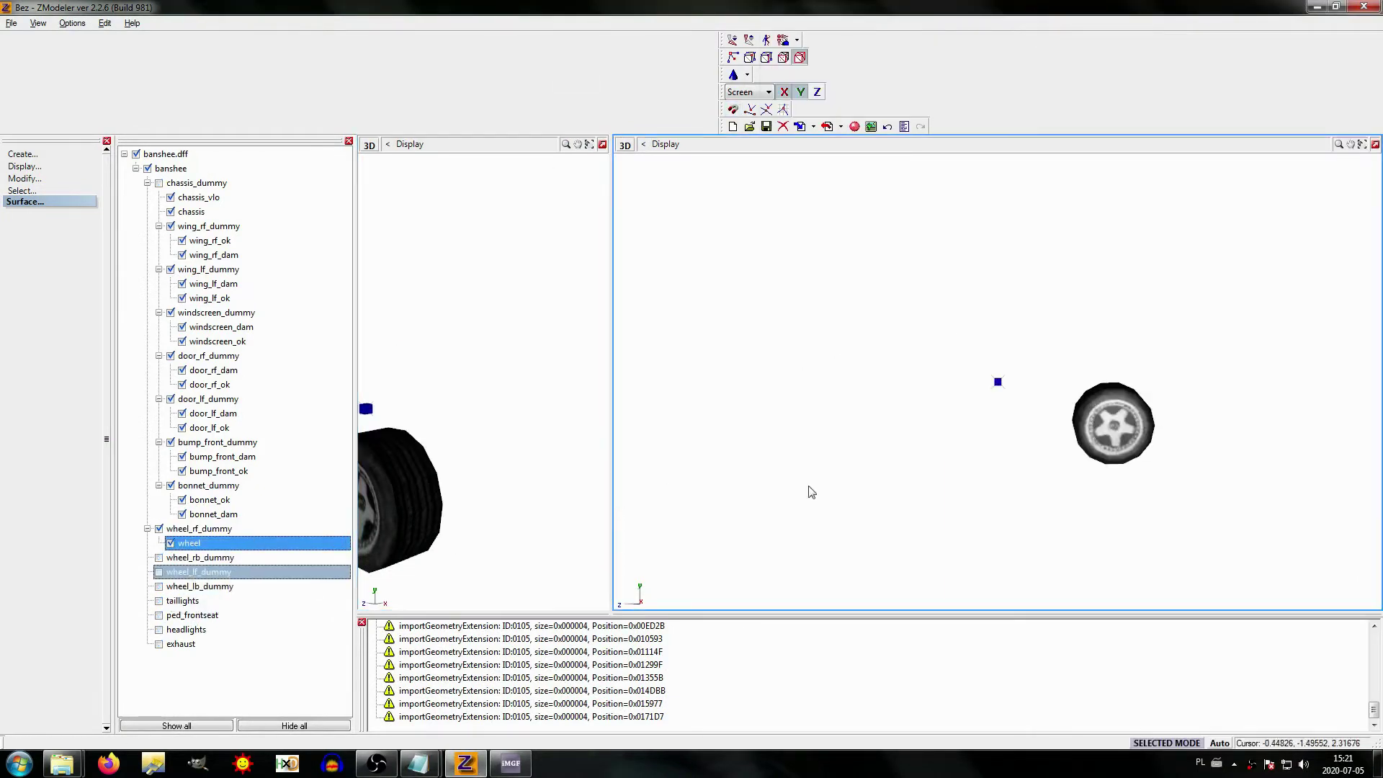
left_click(626, 146)
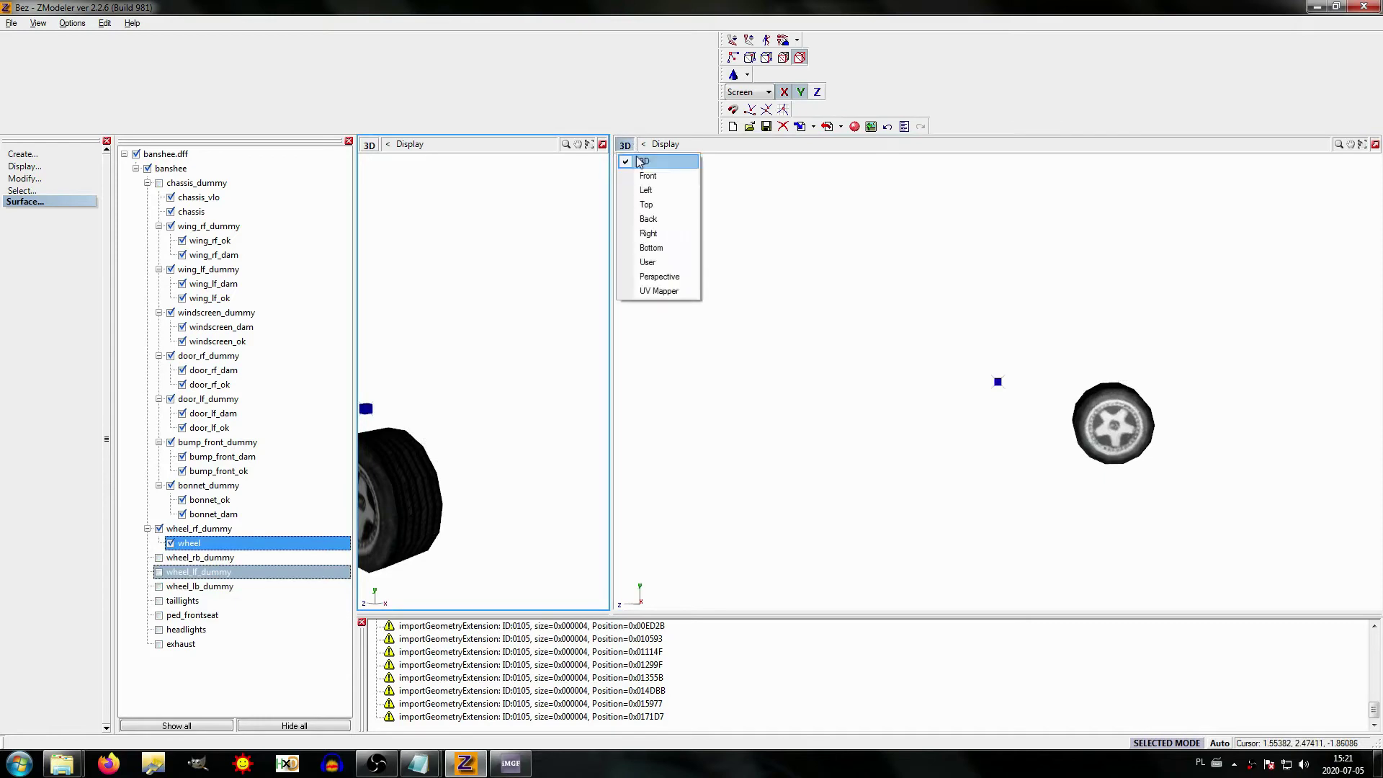
left_click(646, 205)
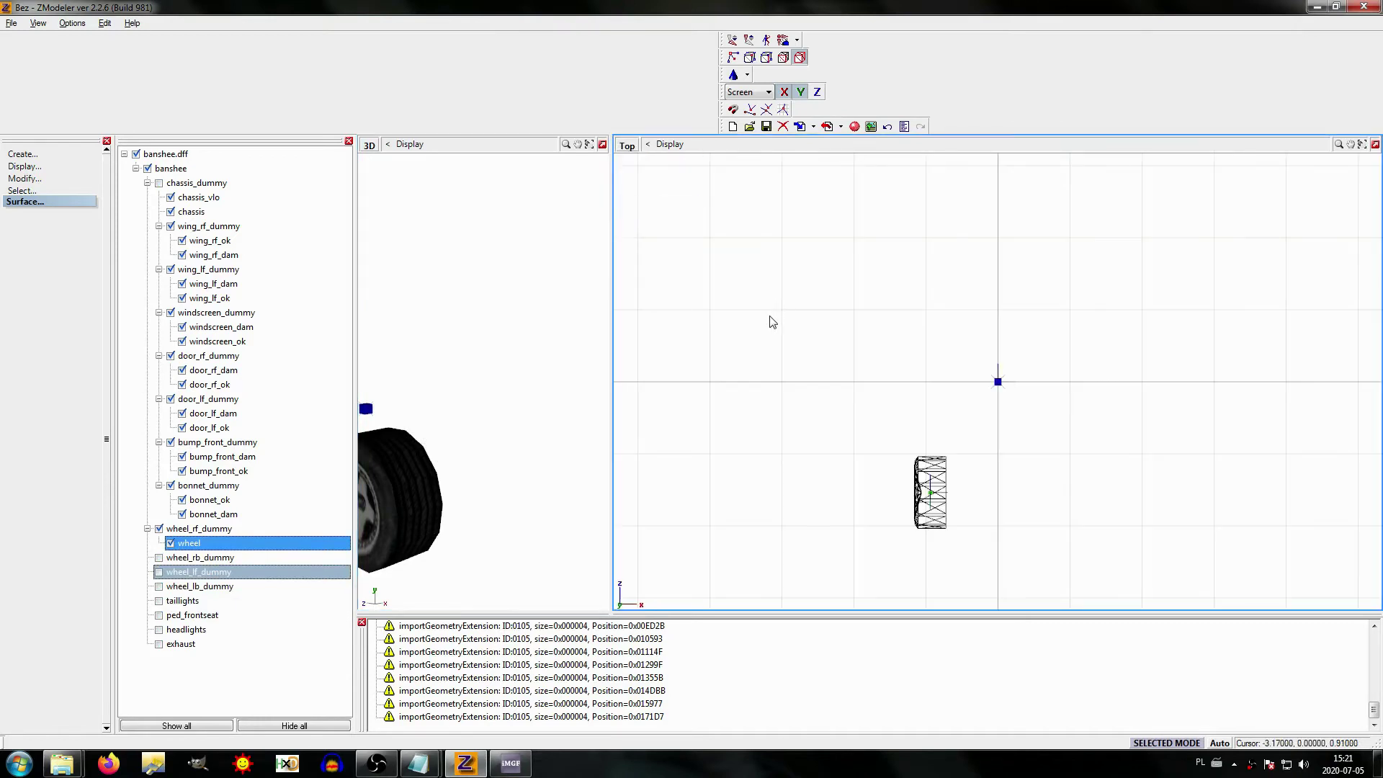
middle_click_drag(821, 585, 825, 483)
scroll(947, 391, "up", 9)
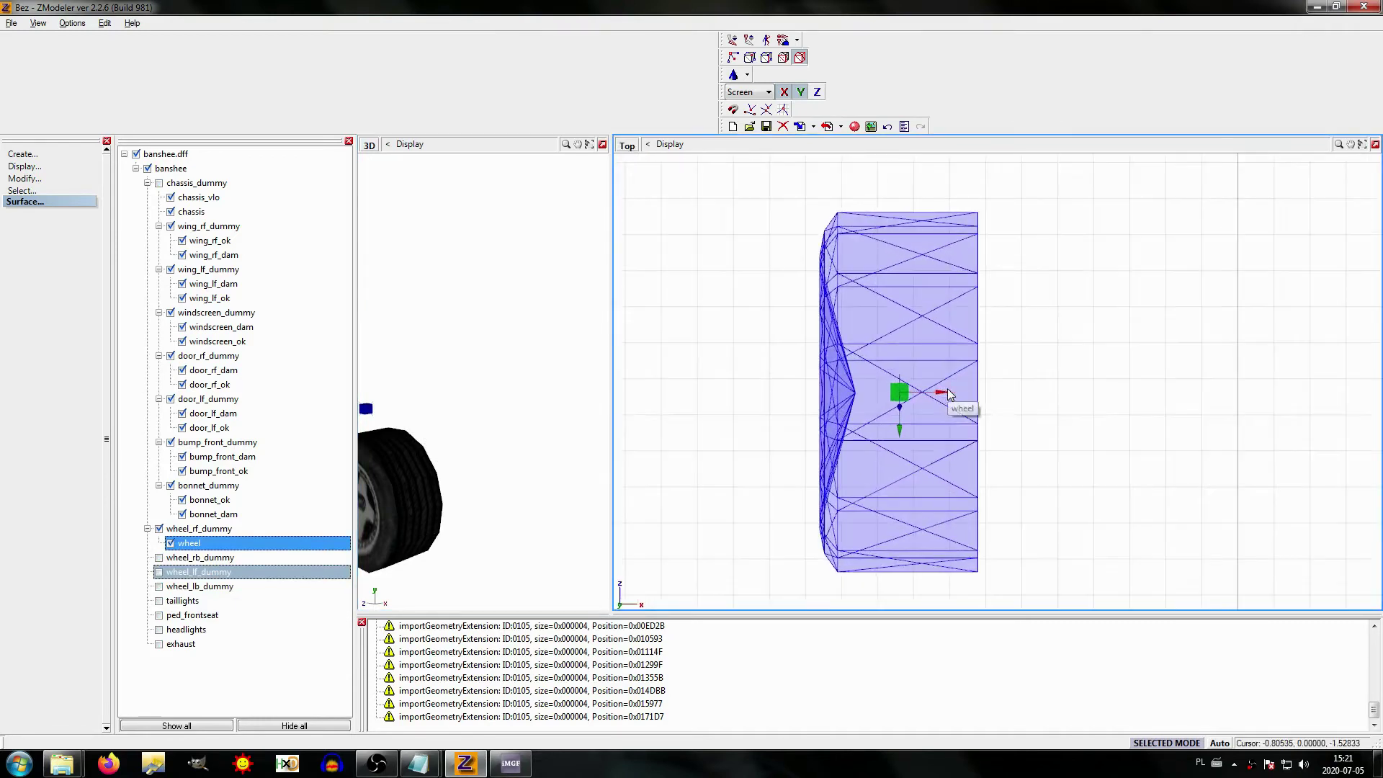
Step: Bring up Quick scale mode for the wheel via Modify > Scale
left_click(24, 178)
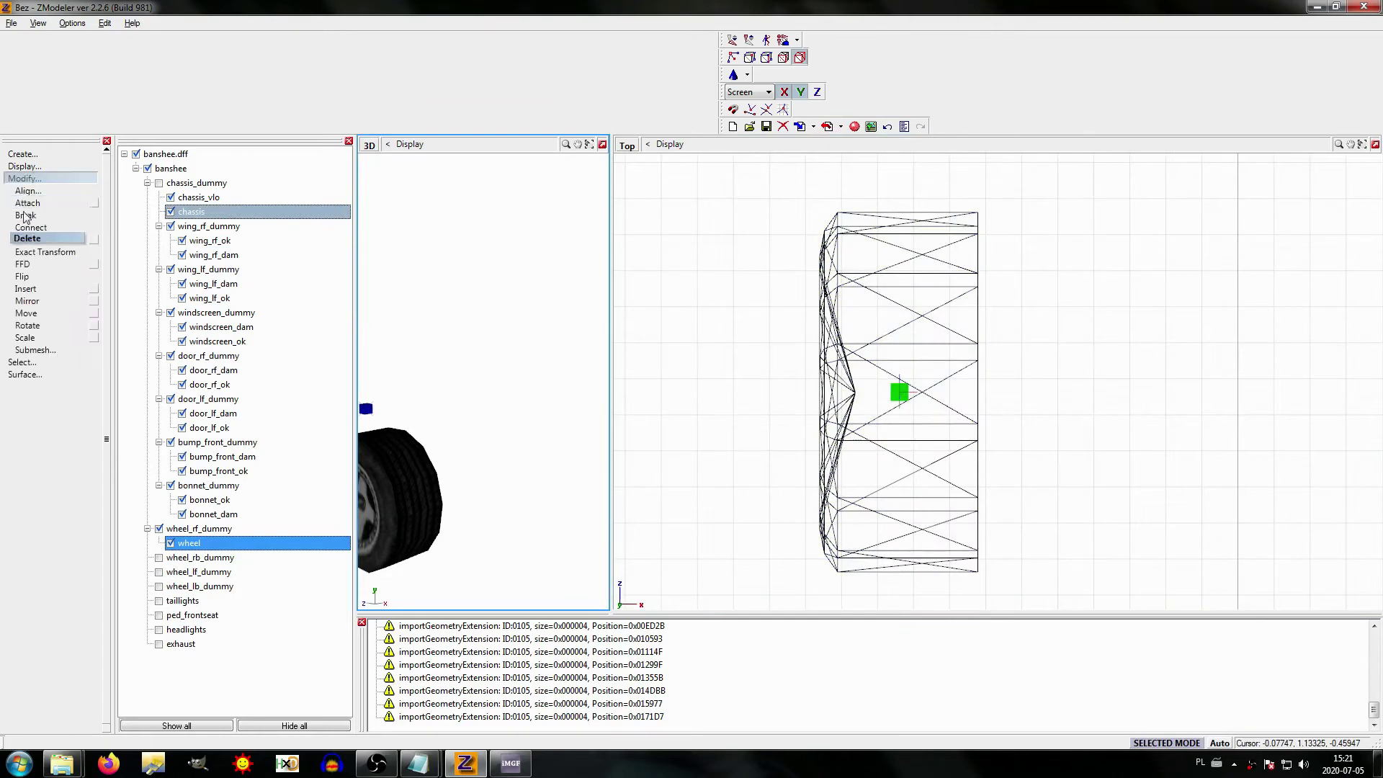
left_click(93, 337)
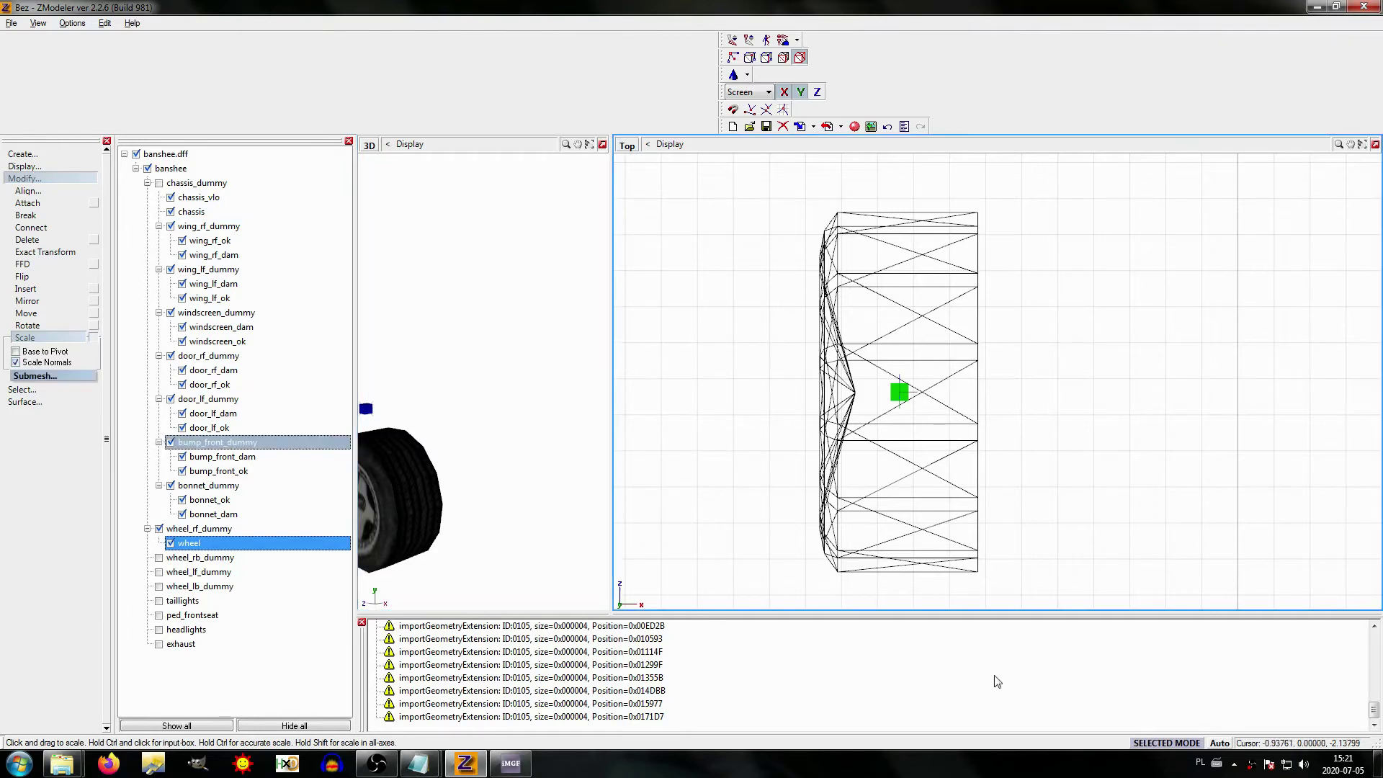
left_click(893, 502, "ctrl")
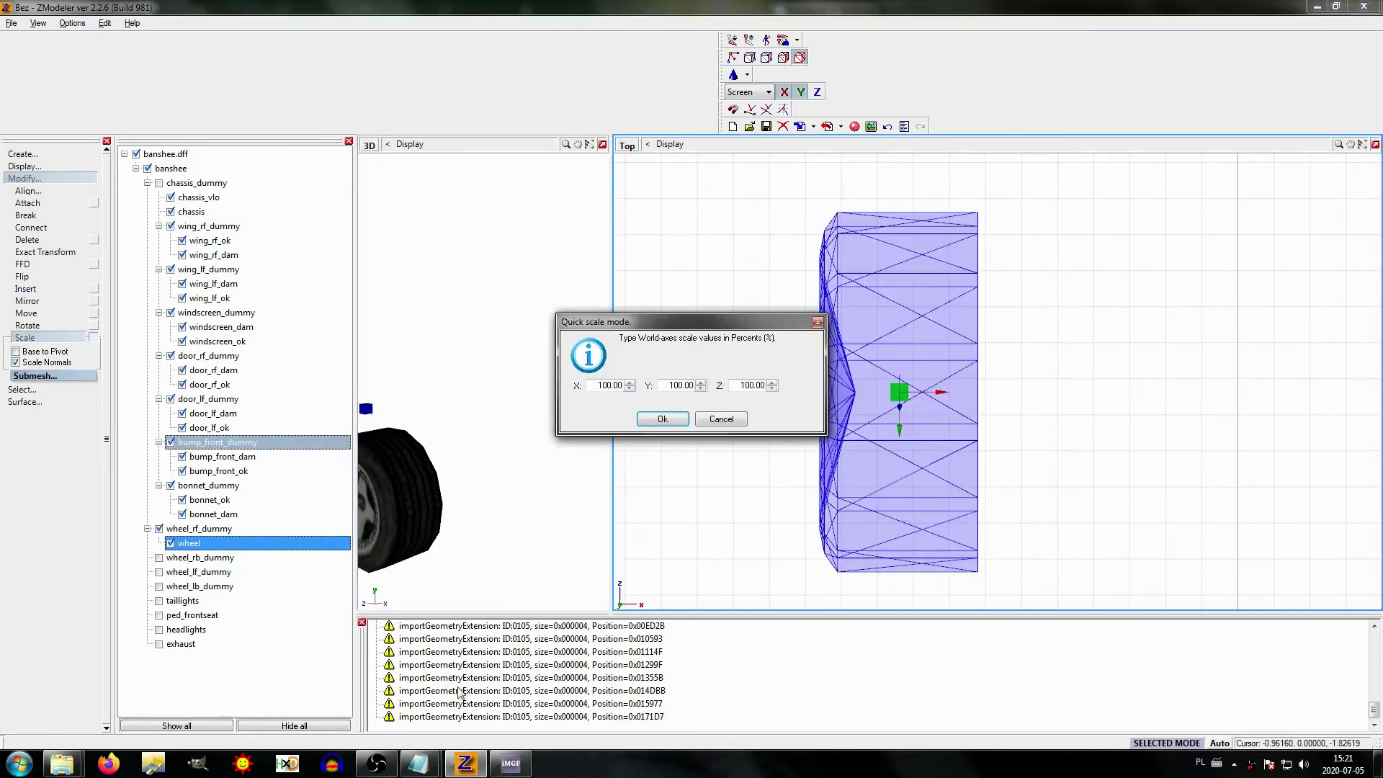
Step: Copy 70.0 from the notes and paste it into the X, Y and Z scale fields
left_click(418, 763)
mouse_move(340, 699)
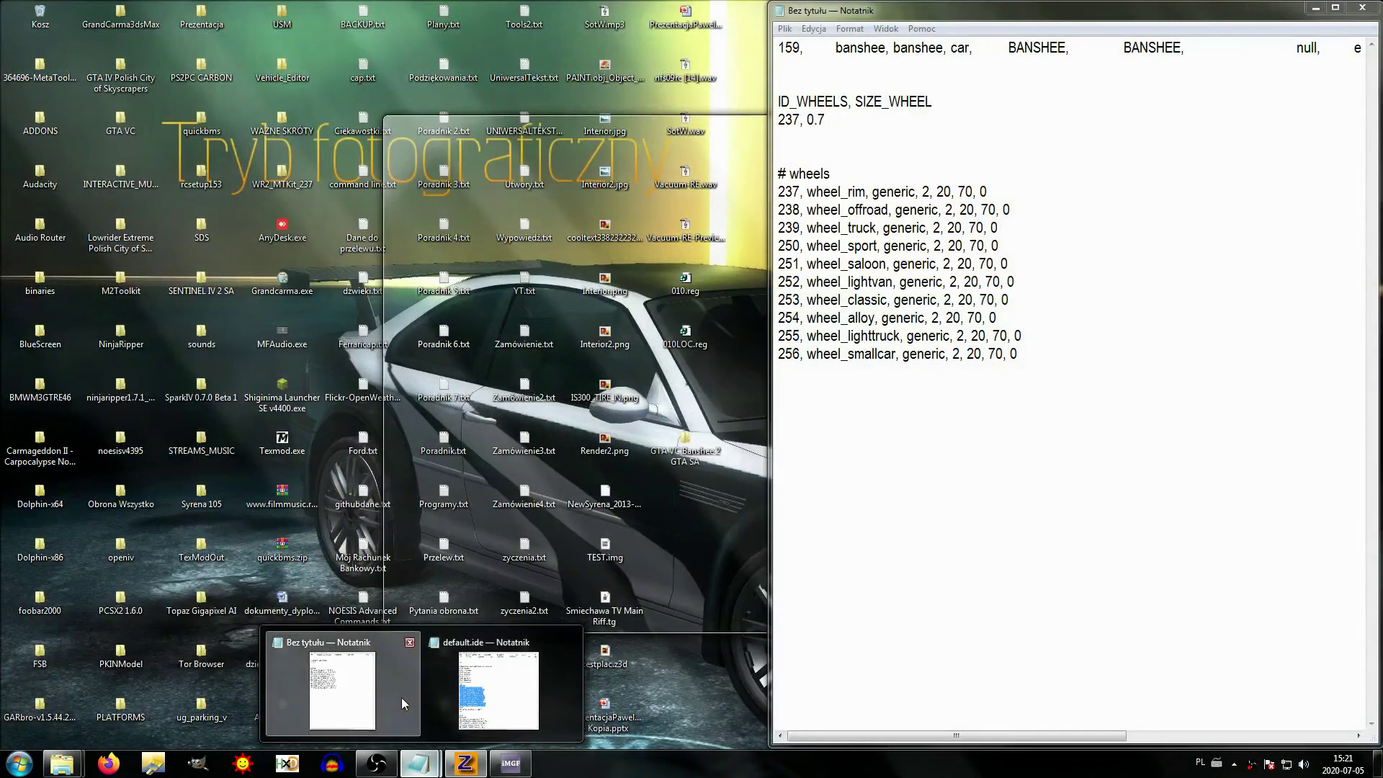
left_click(400, 697)
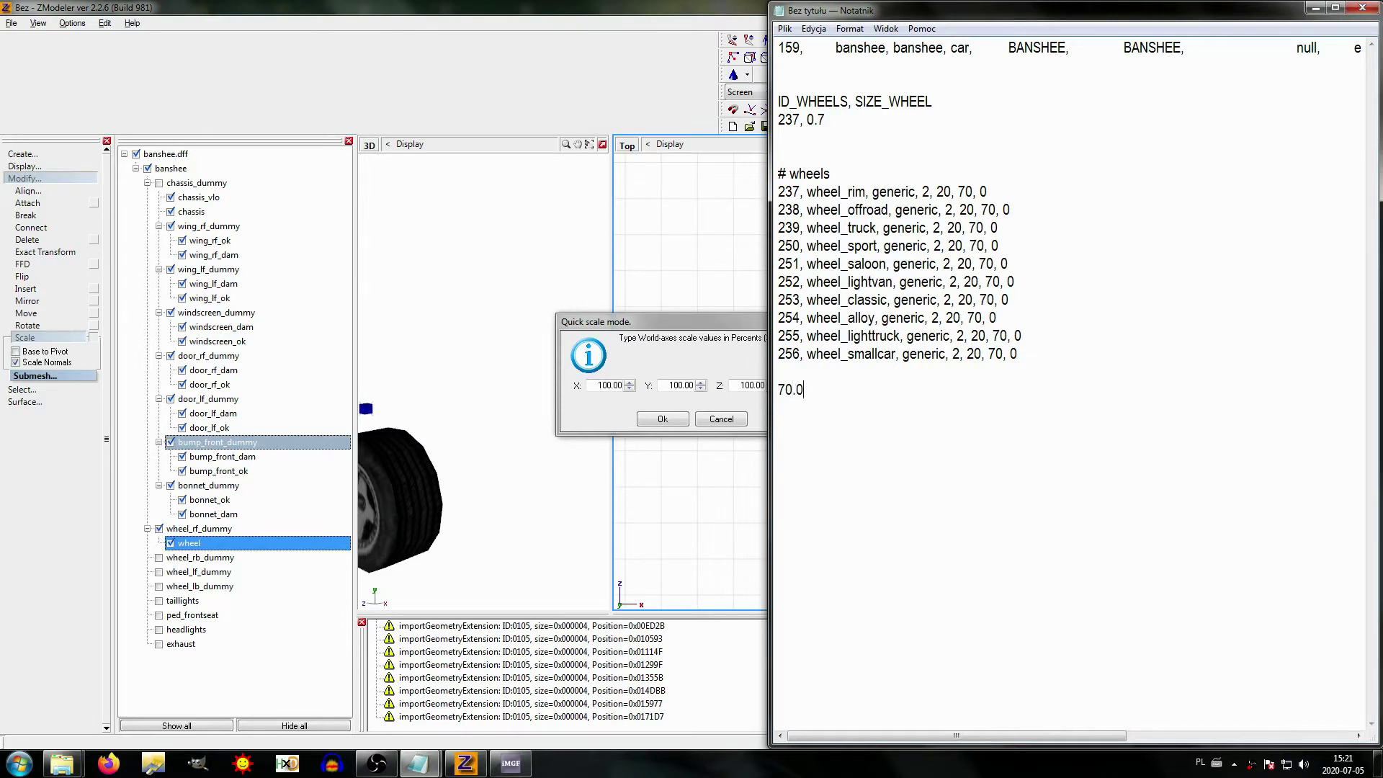
key("shift+Home")
key("ctrl+c")
left_click(627, 385)
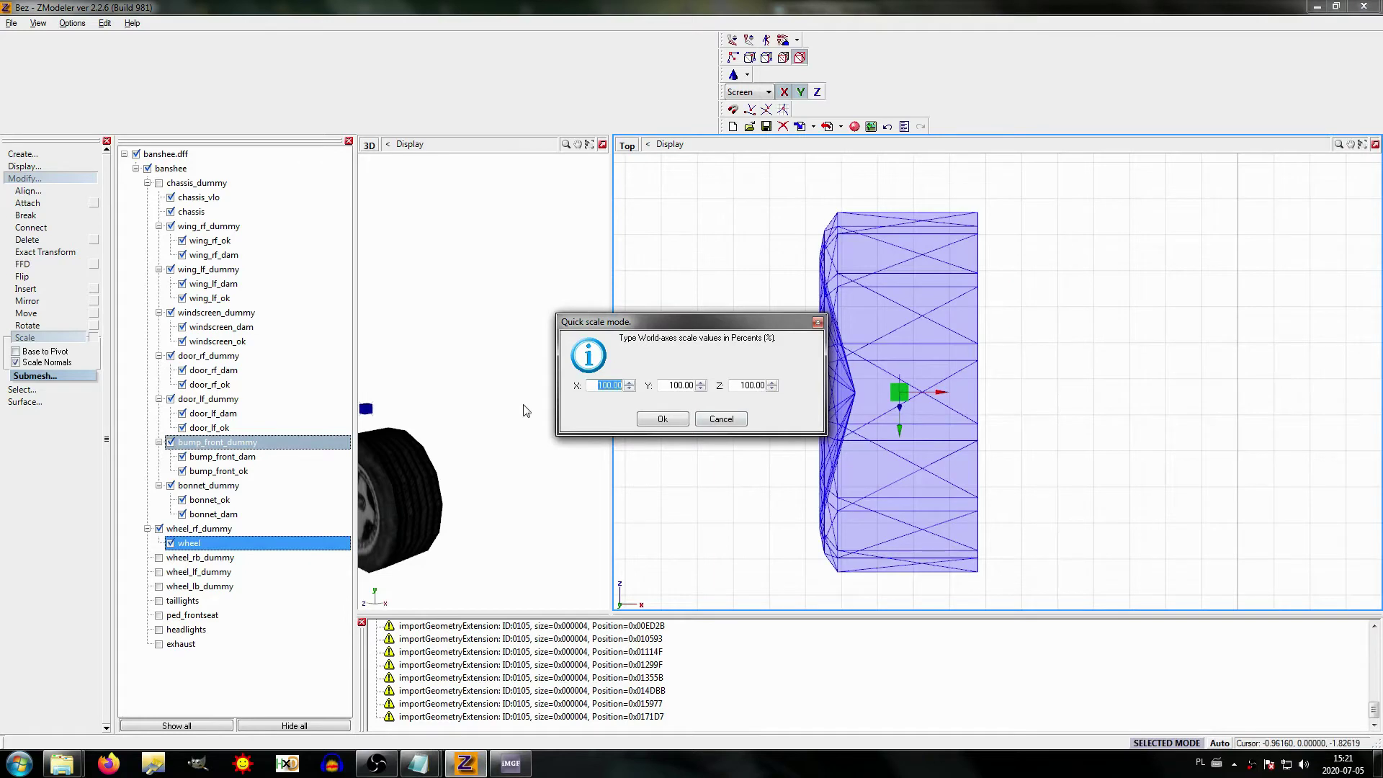
right_click(617, 389)
left_click(655, 455)
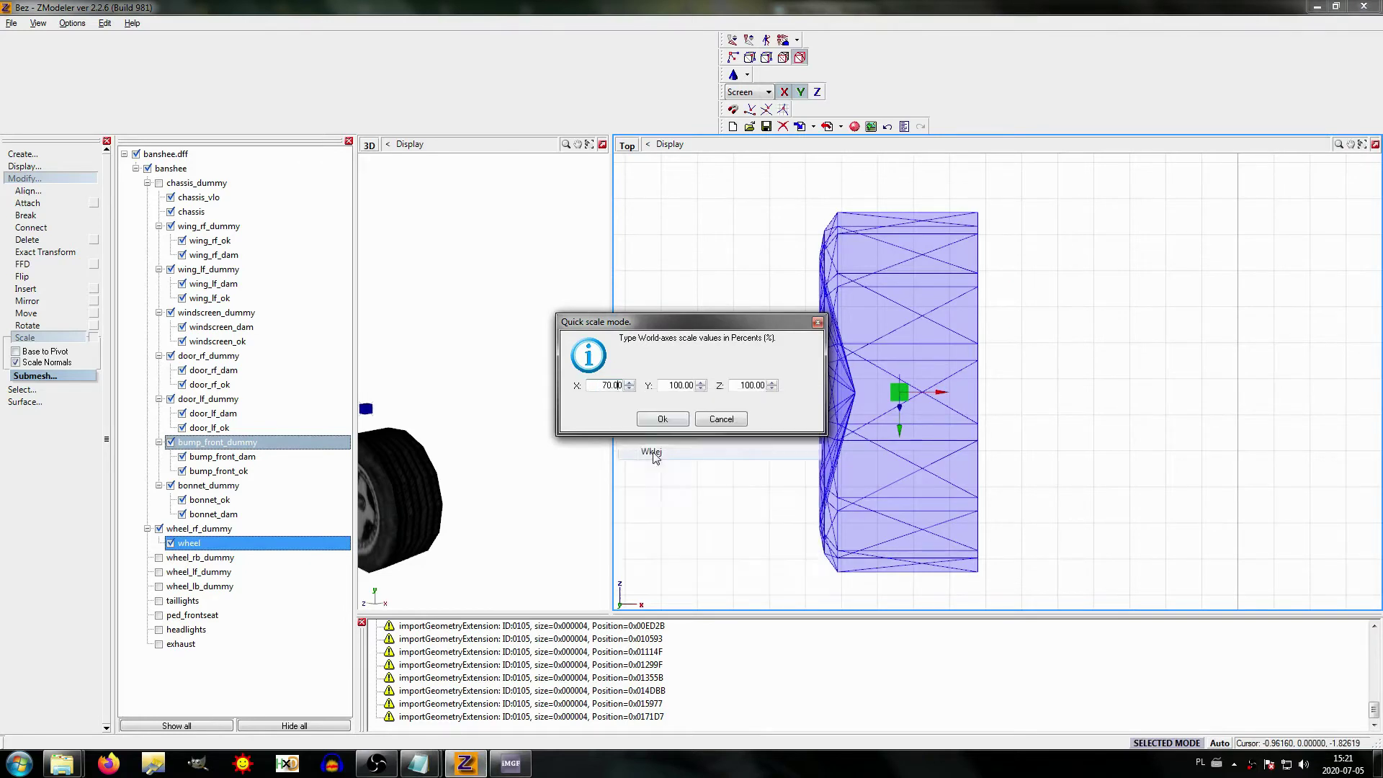
double_click(661, 385)
right_click(689, 385)
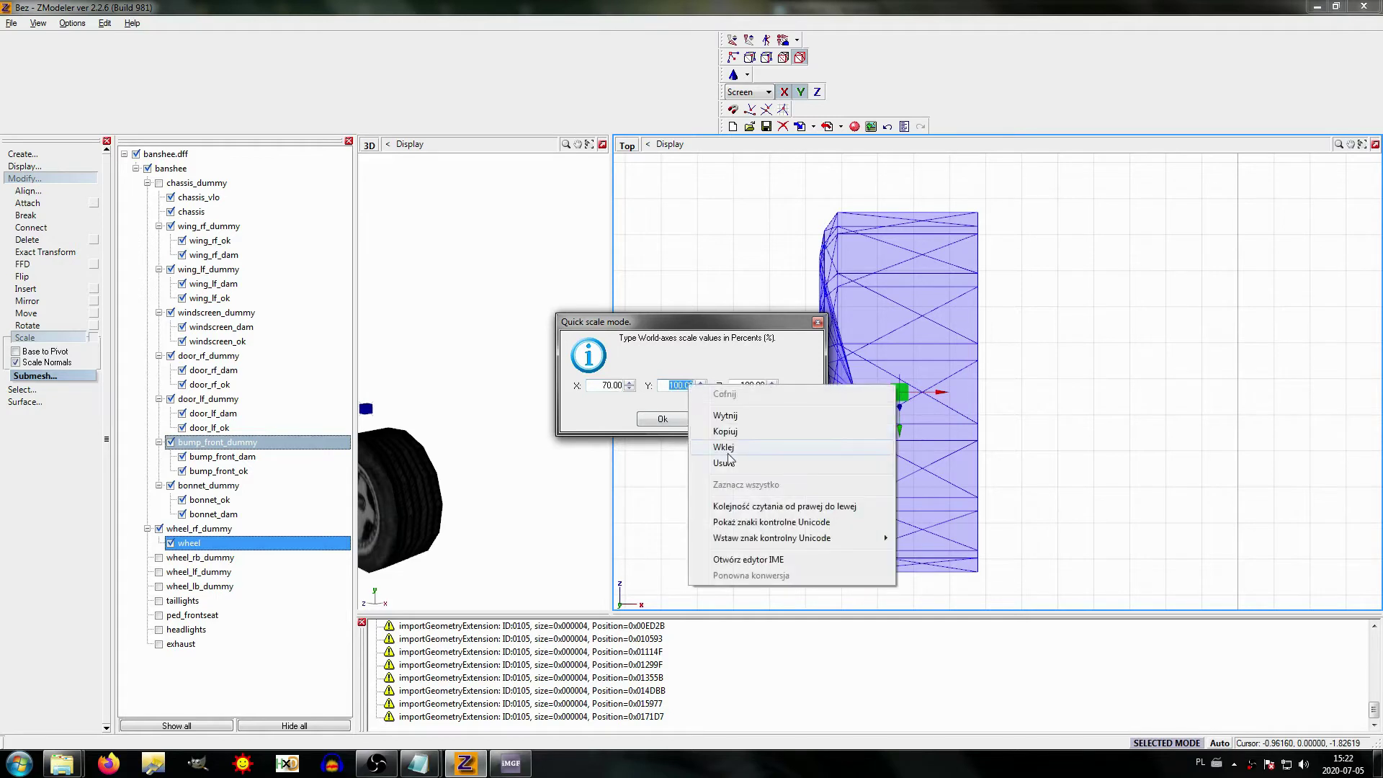
left_click(729, 454)
double_click(738, 387)
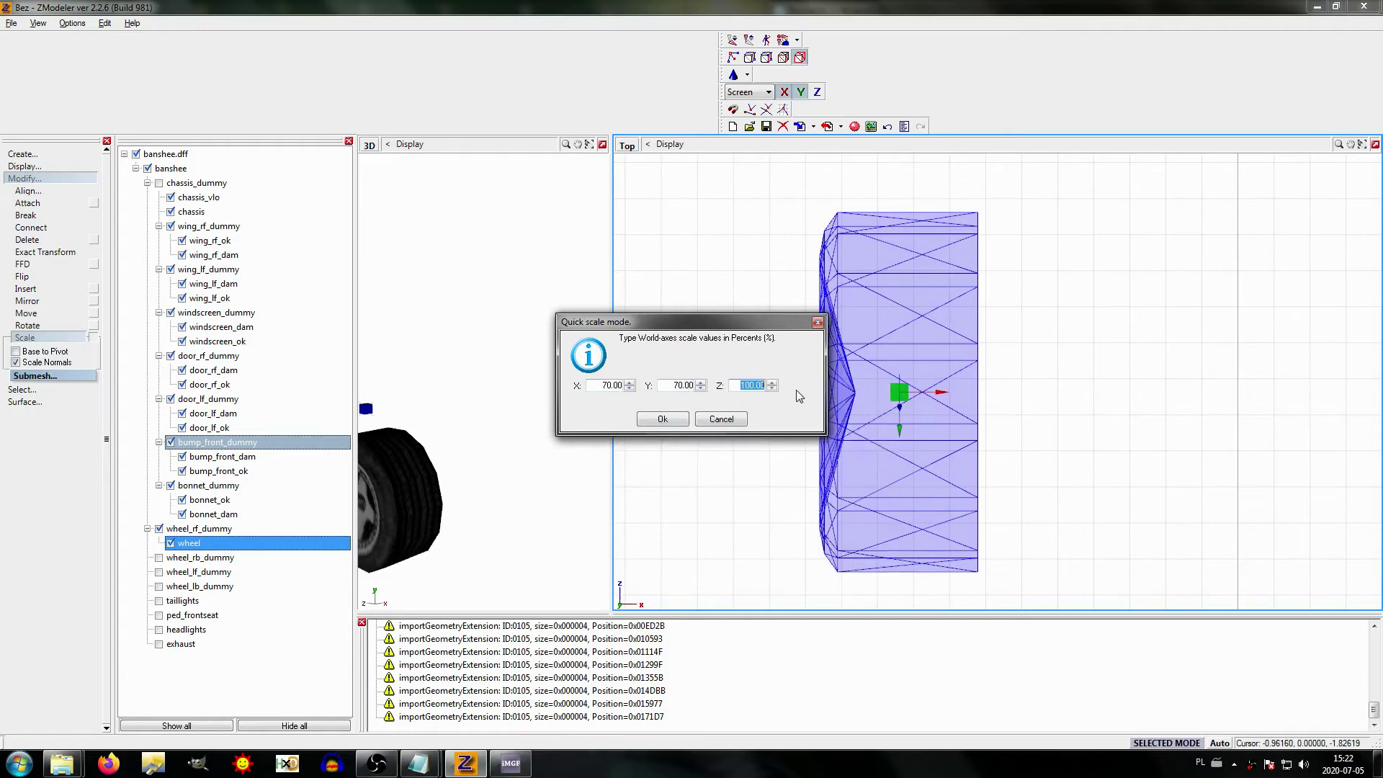
right_click(745, 385)
left_click(771, 449)
Step: Check the values against the 0.7 wheel size, apply the 70% scale and save the scene
mouse_move(418, 762)
left_click(402, 707)
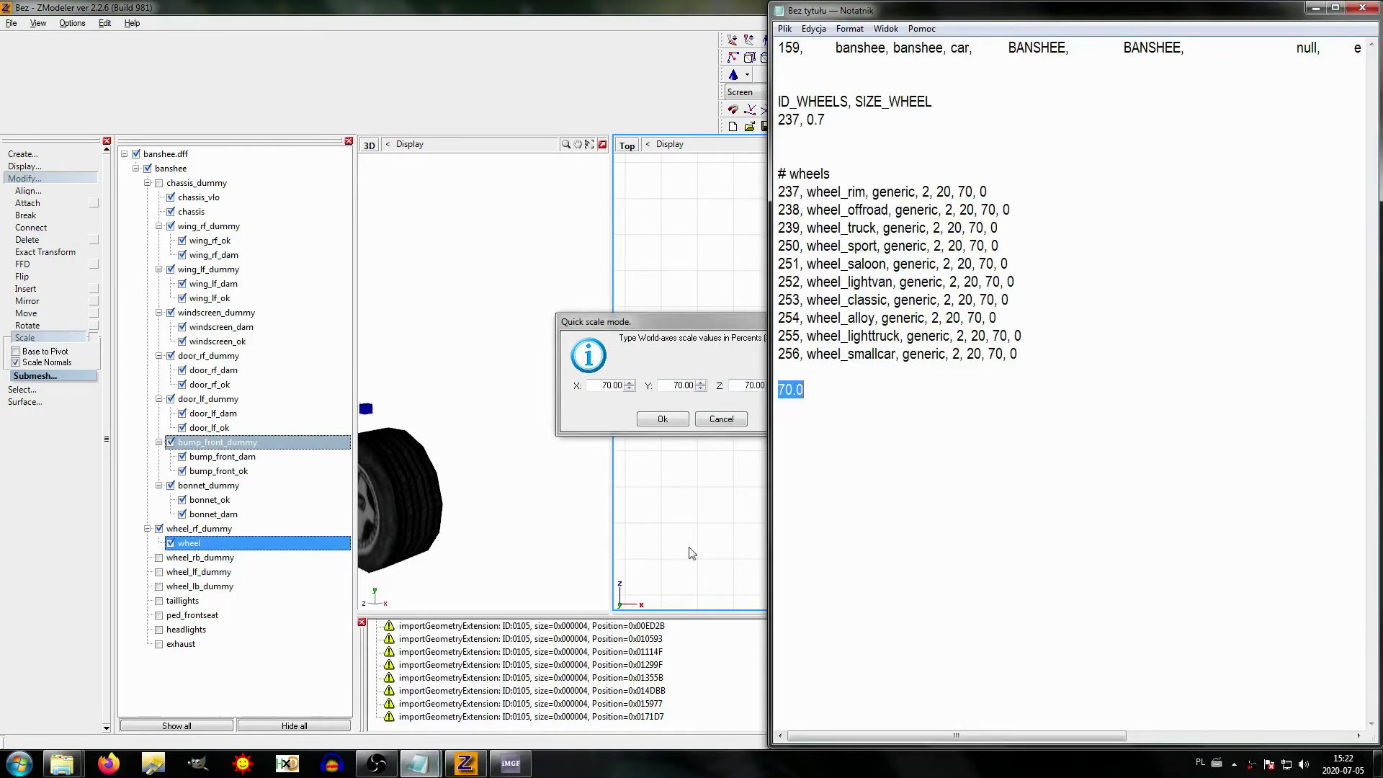
left_click_drag(807, 120, 825, 120)
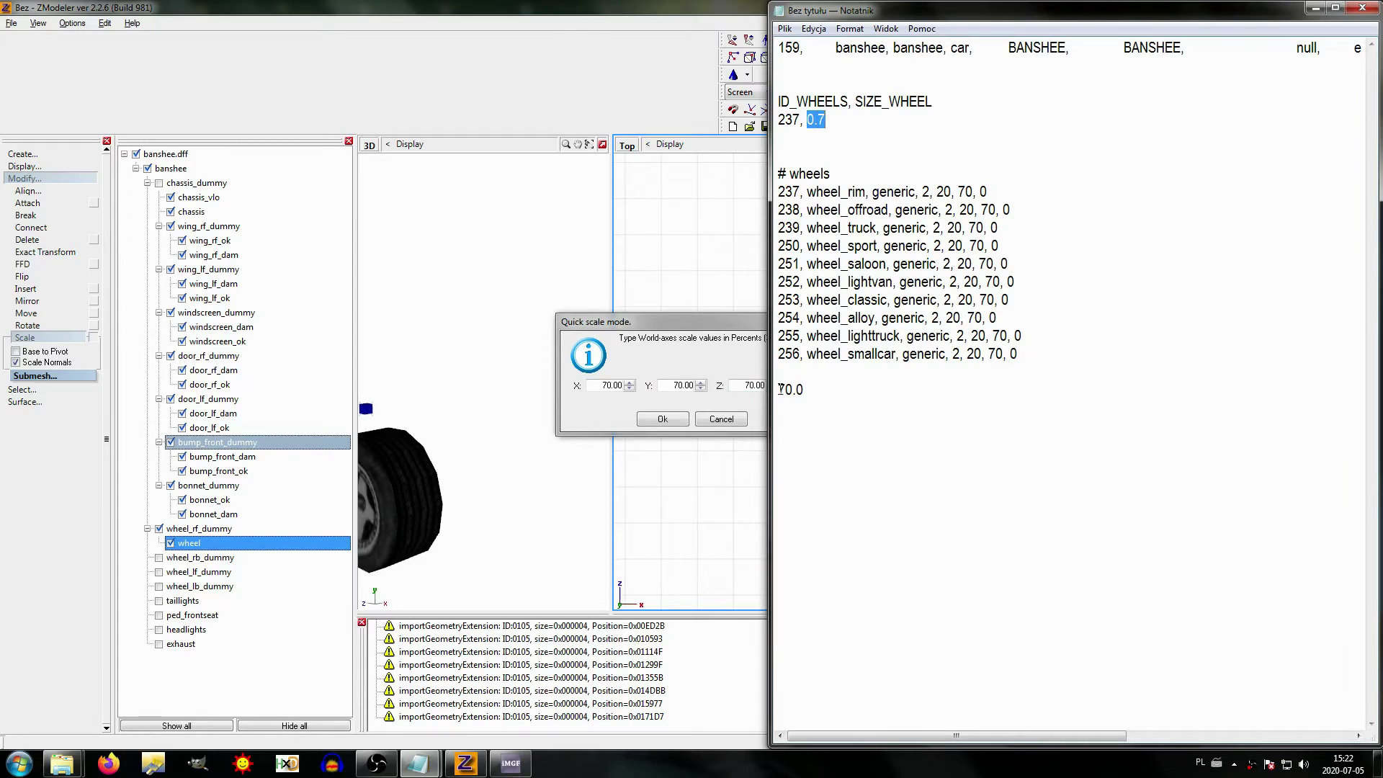
left_click_drag(780, 389, 815, 392)
left_click_drag(602, 384, 714, 389)
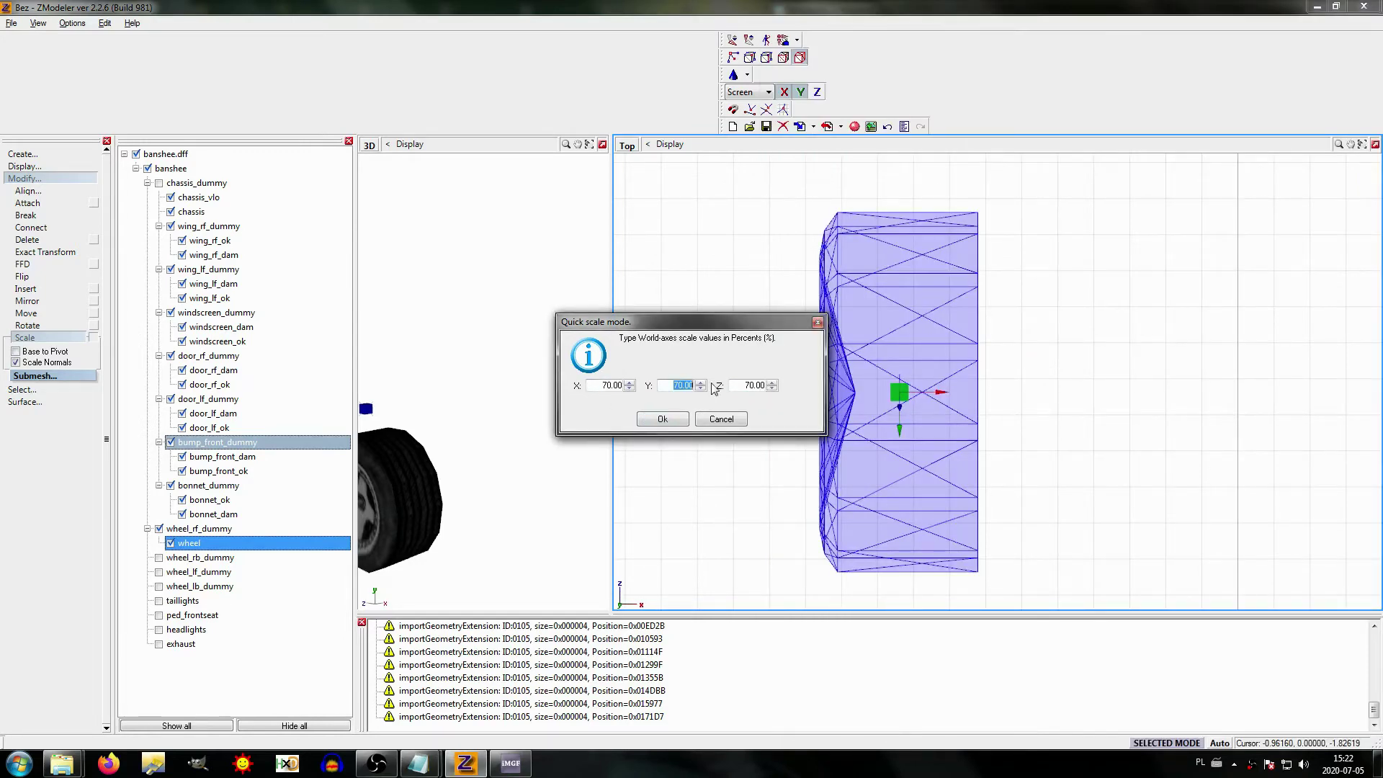
double_click(741, 387)
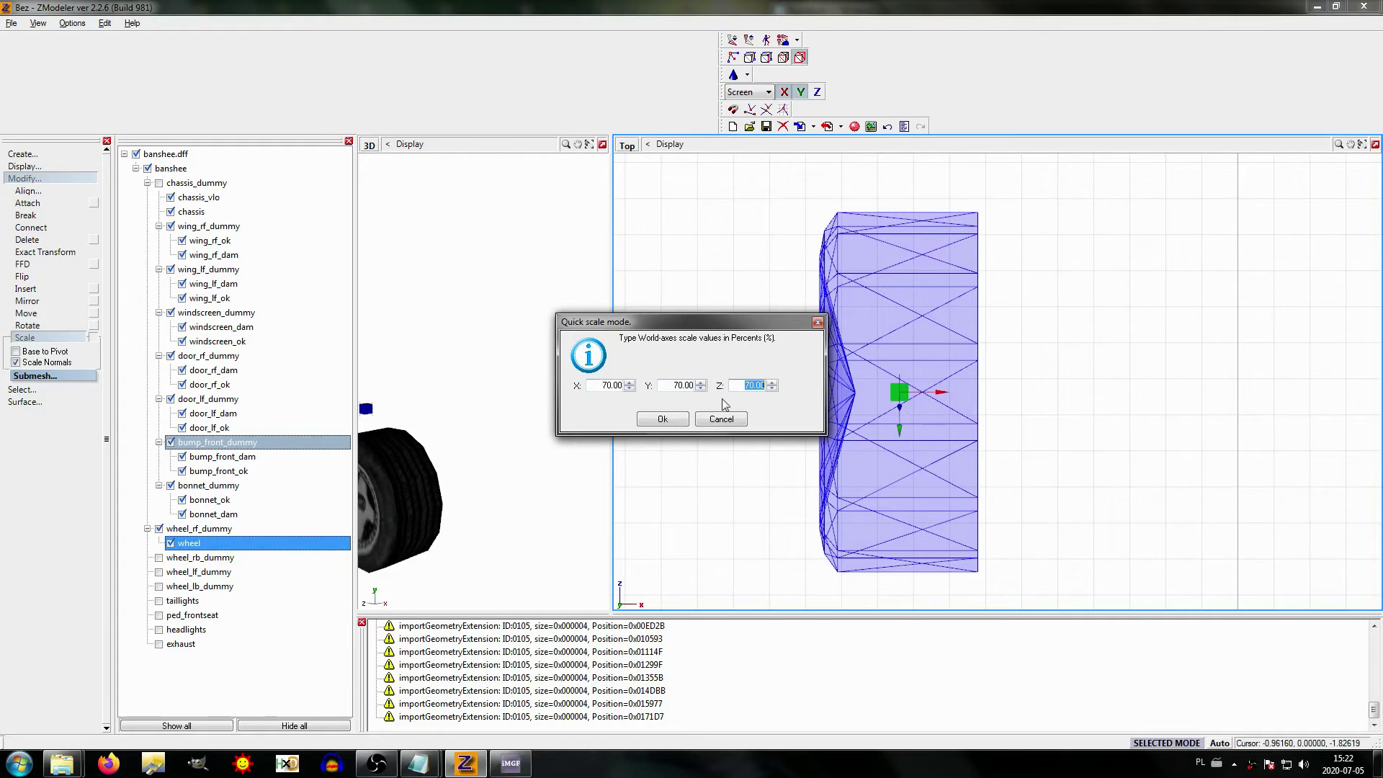
left_click(662, 420)
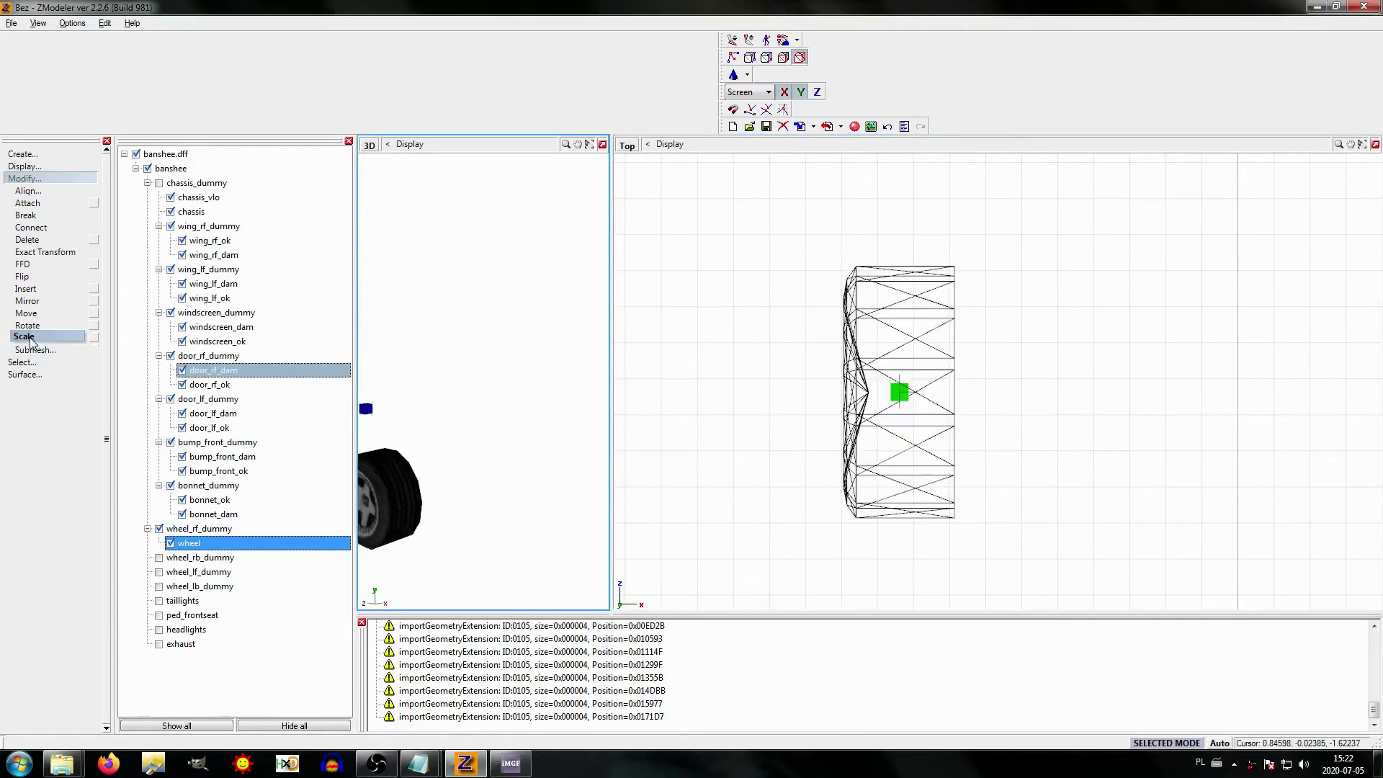
left_click(766, 127)
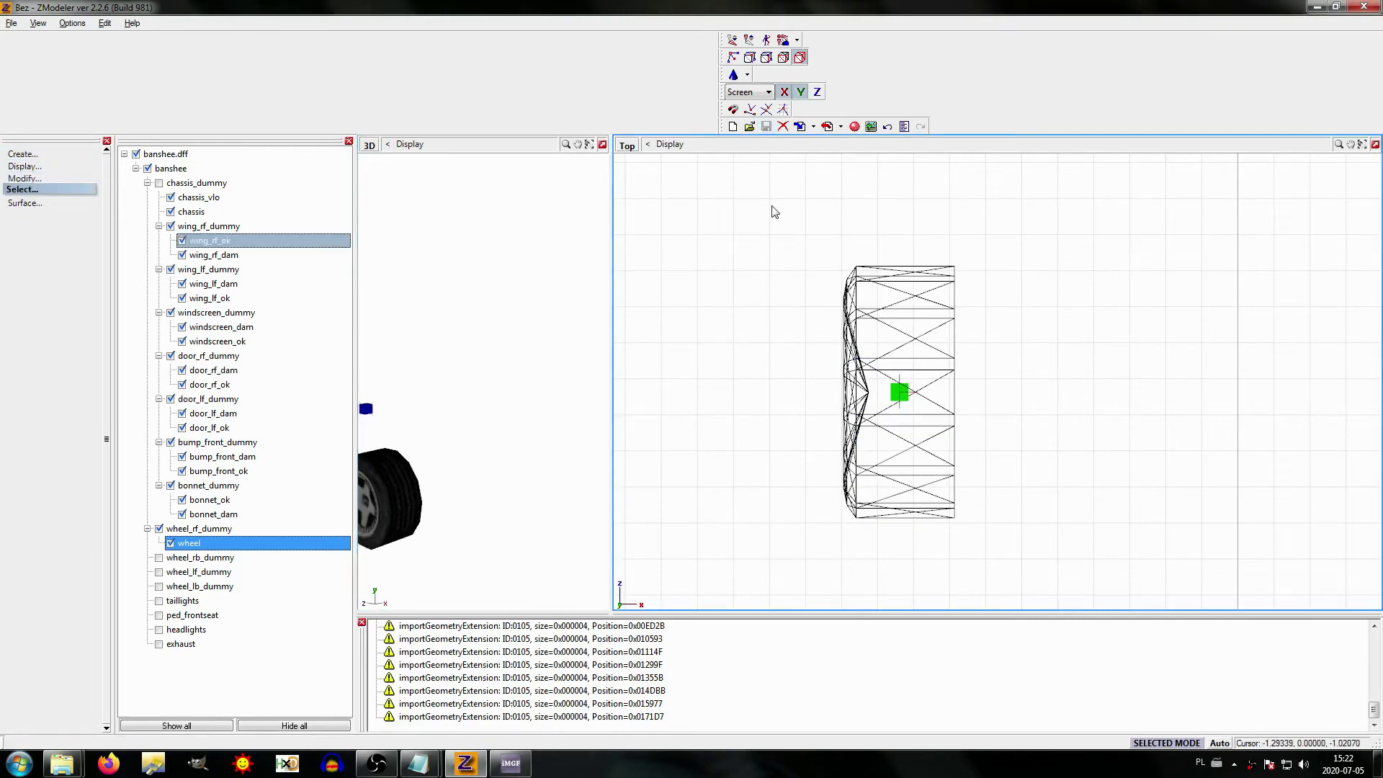
Step: Export the scene as a San Andreas DFF, overwriting the existing banshee.dff
left_click(828, 129)
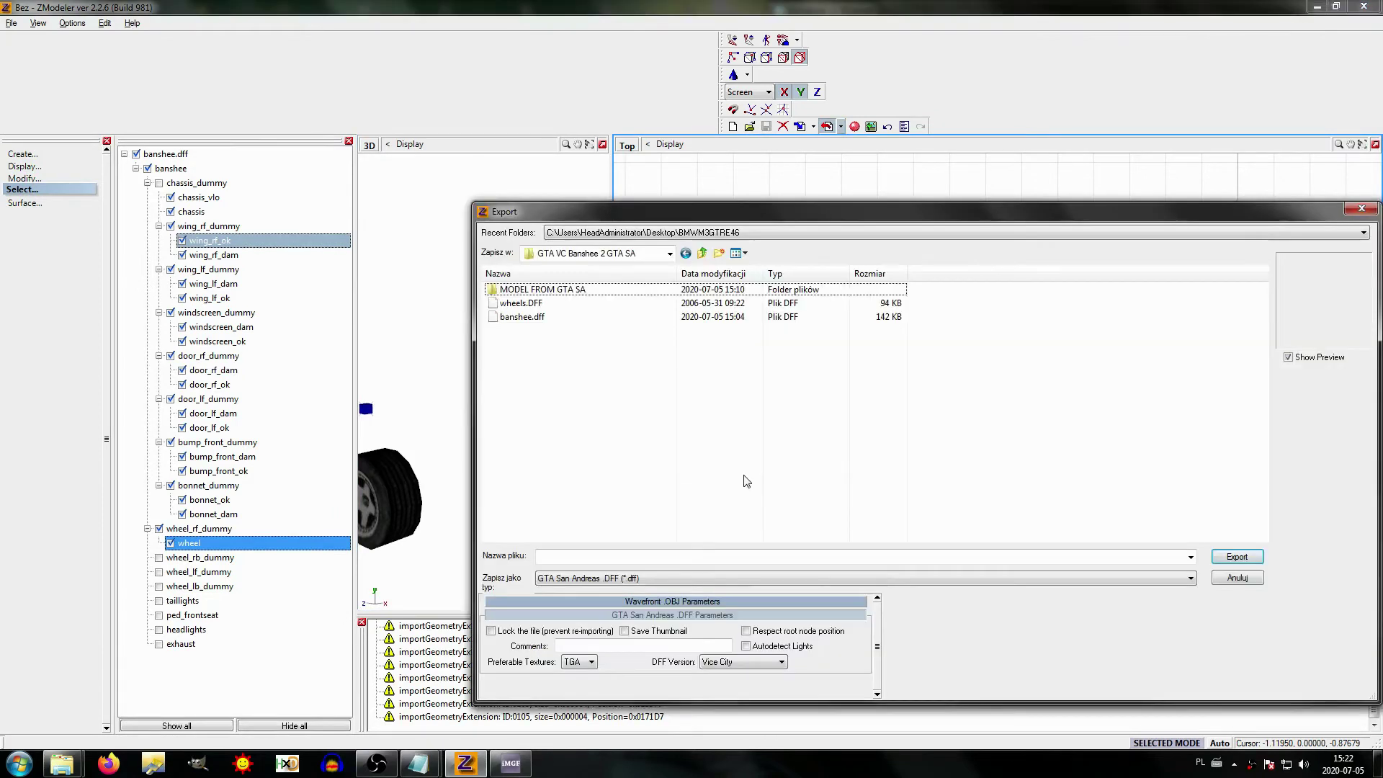
left_click(720, 668)
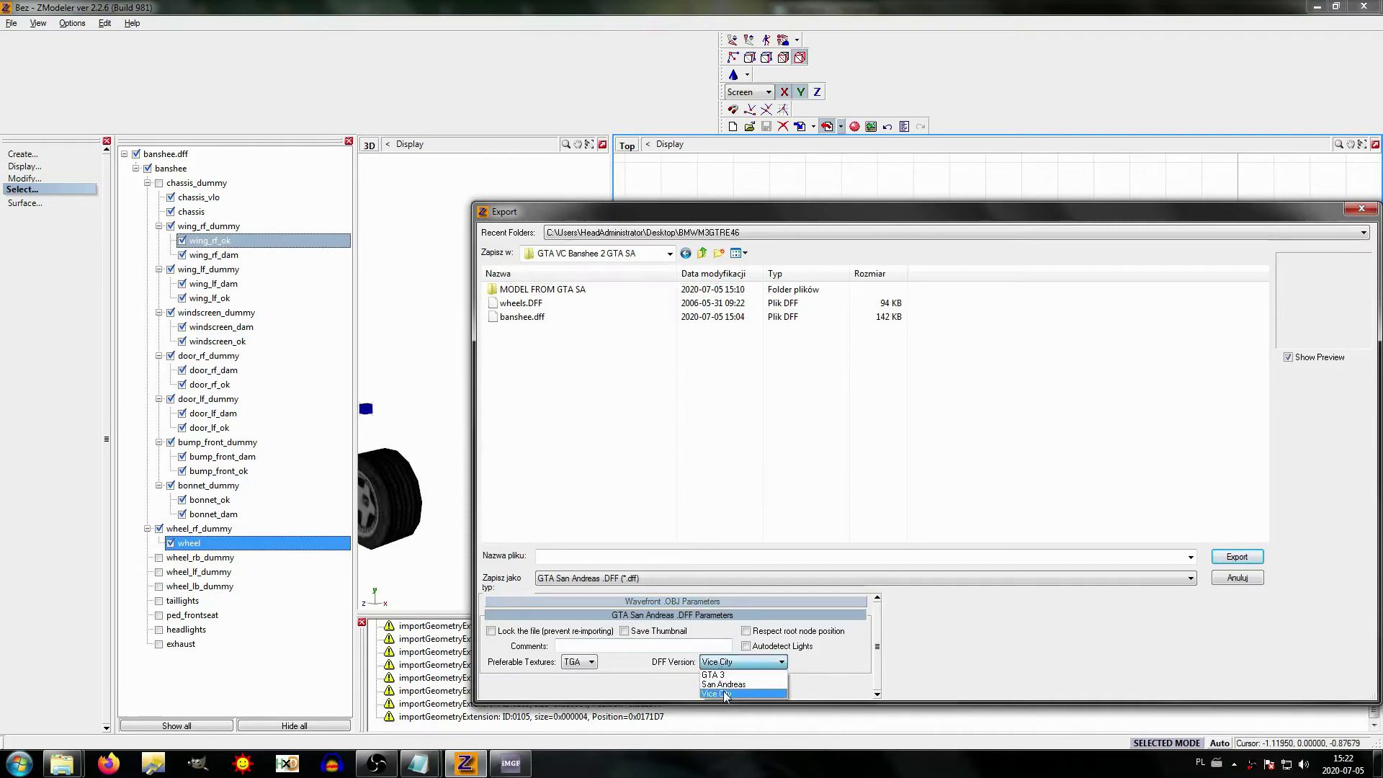
left_click(709, 690)
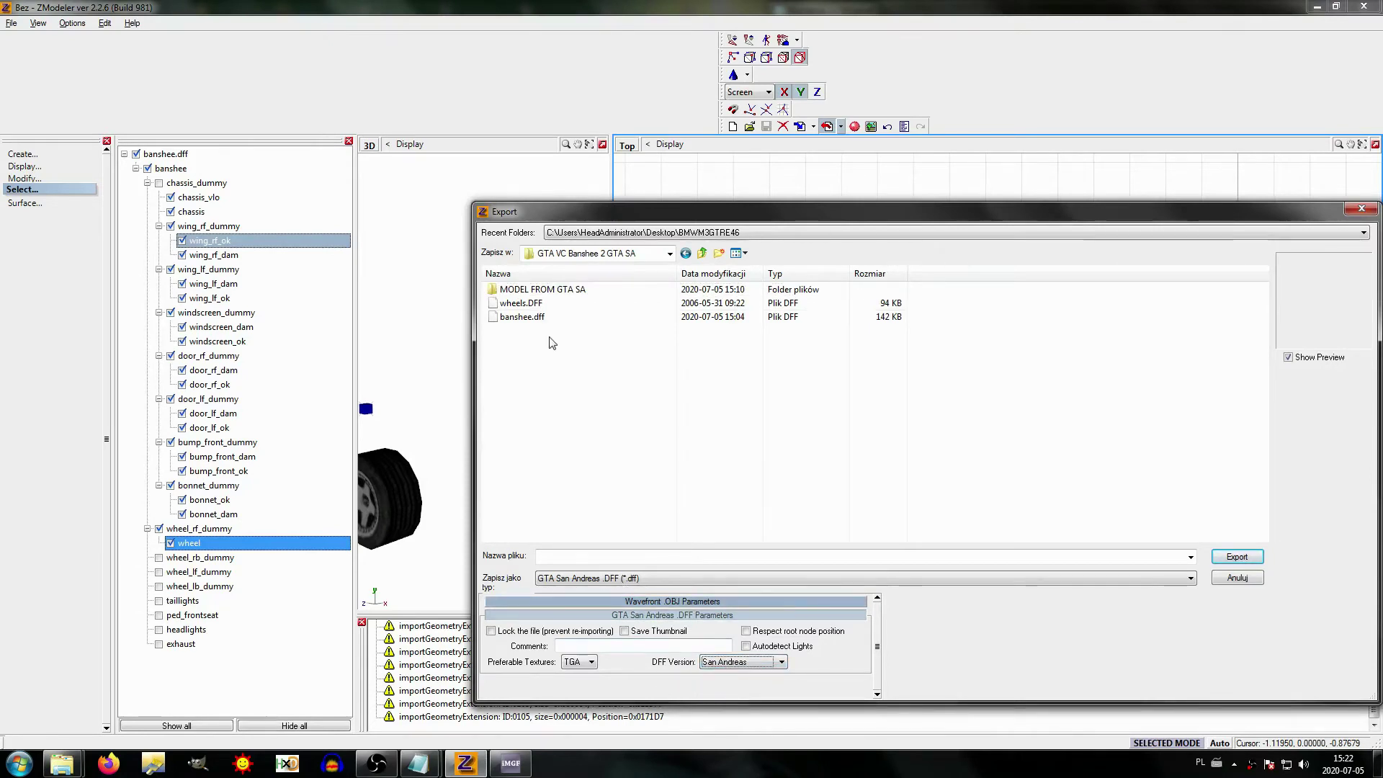
left_click(524, 318)
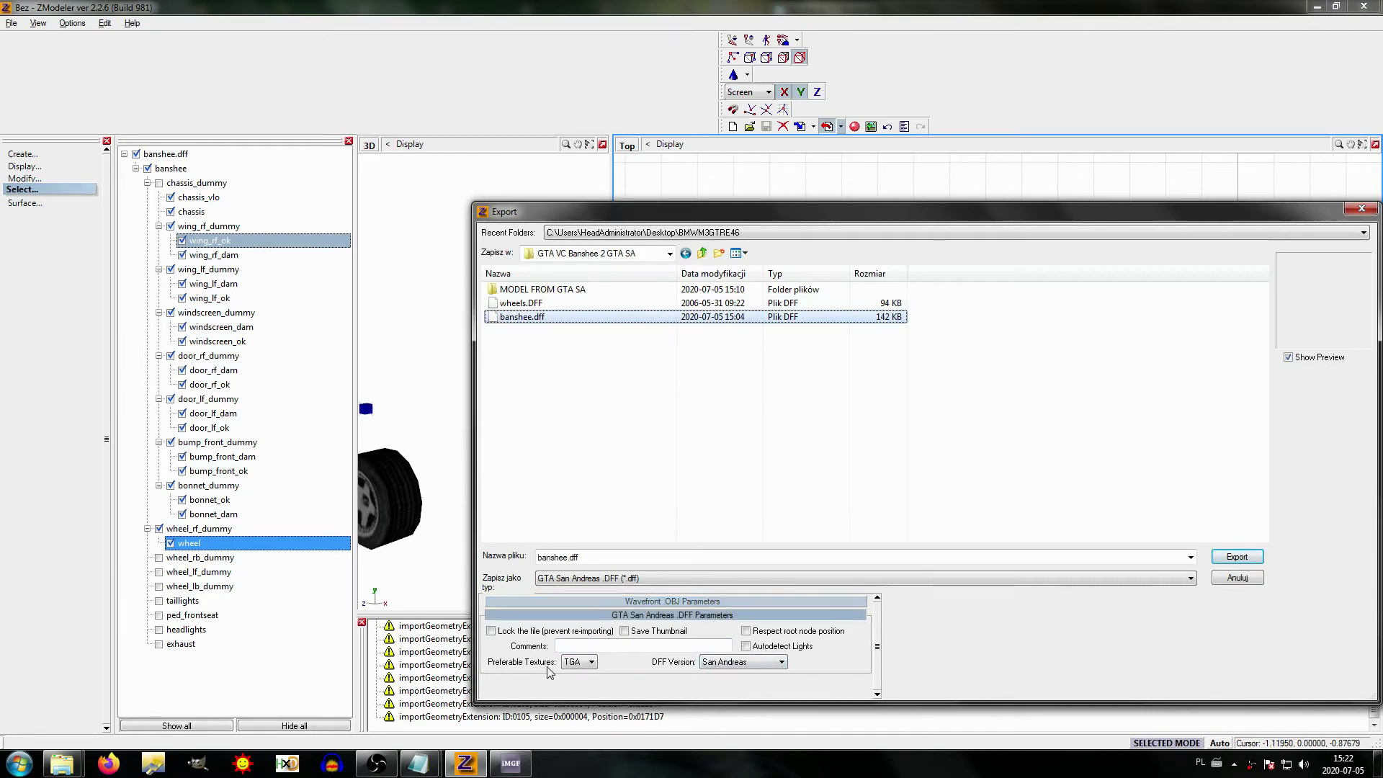
left_click(1236, 556)
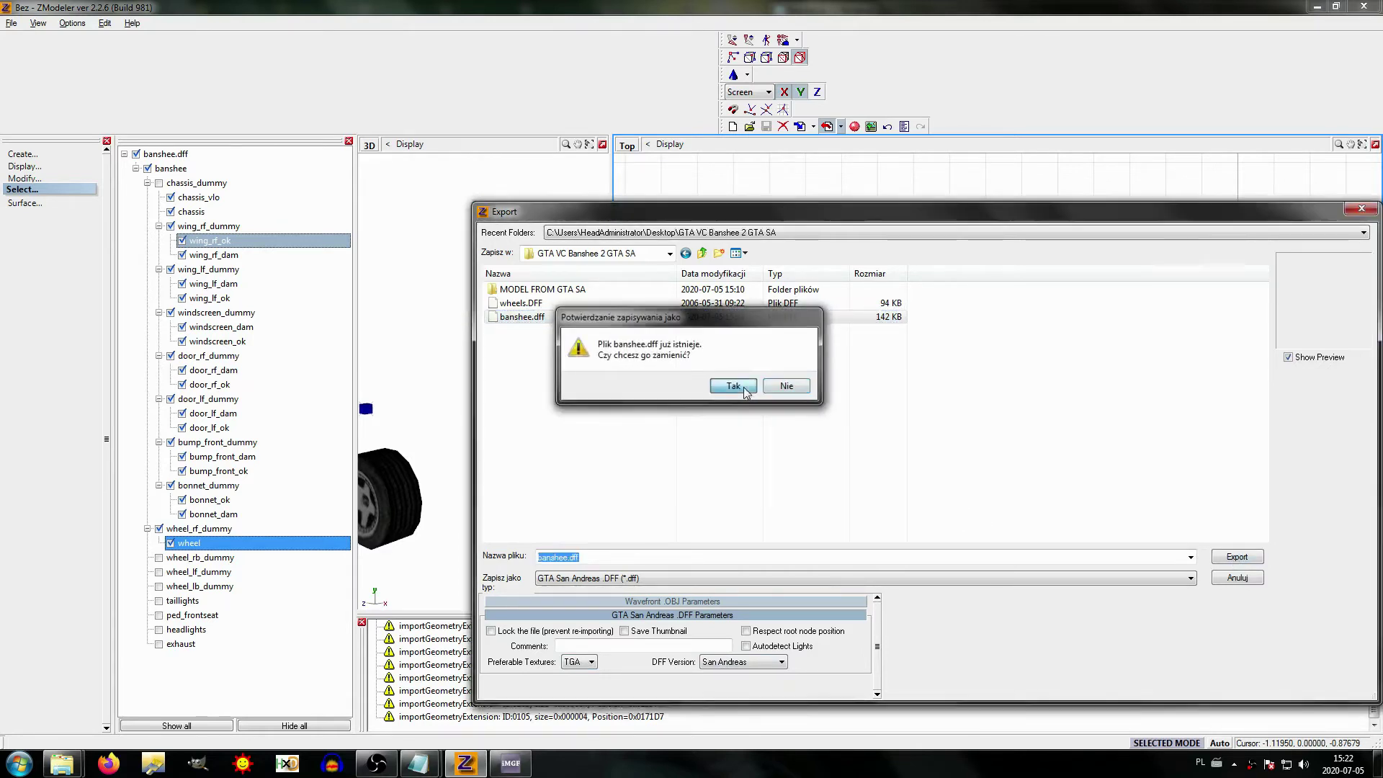
left_click(733, 386)
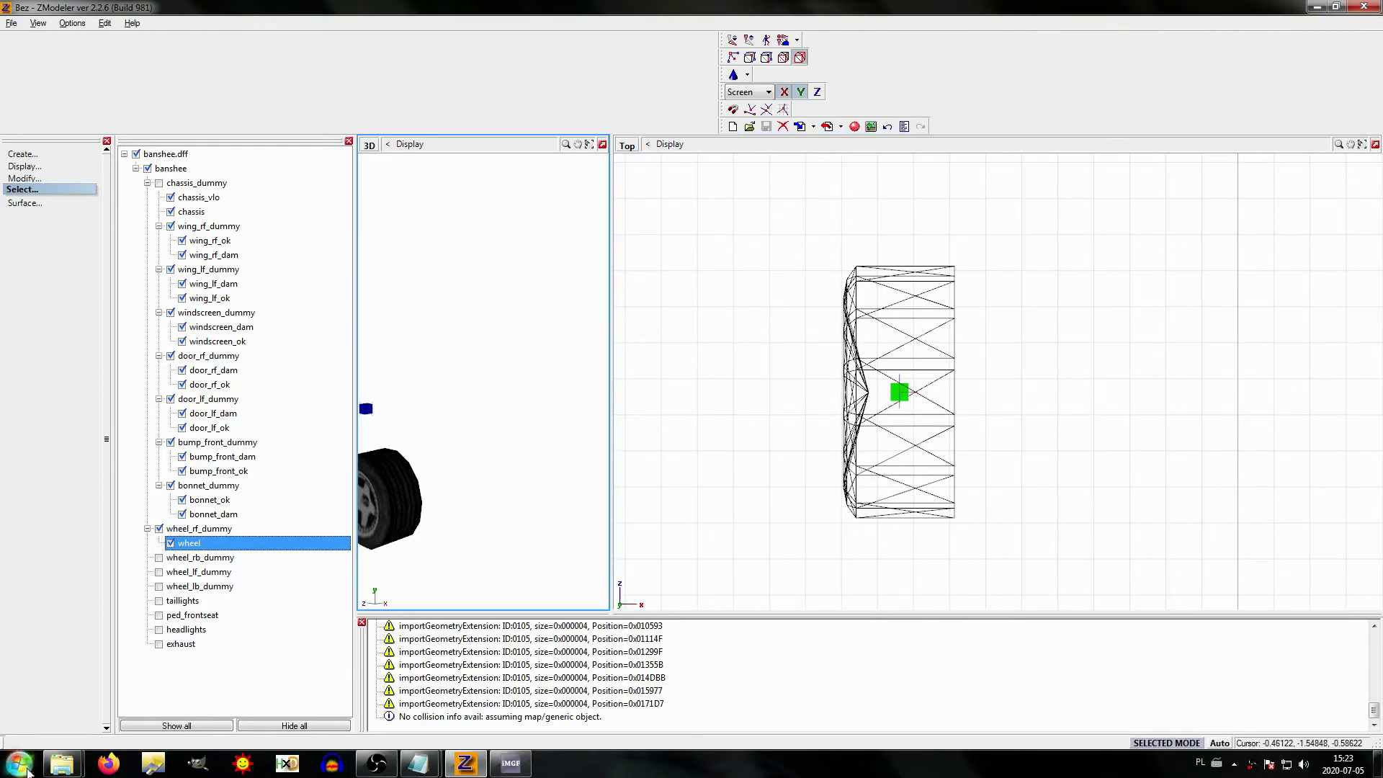
Step: Clear the read-only flag on vehicles.col in its Properties and confirm
mouse_move(62, 763)
left_click(94, 706)
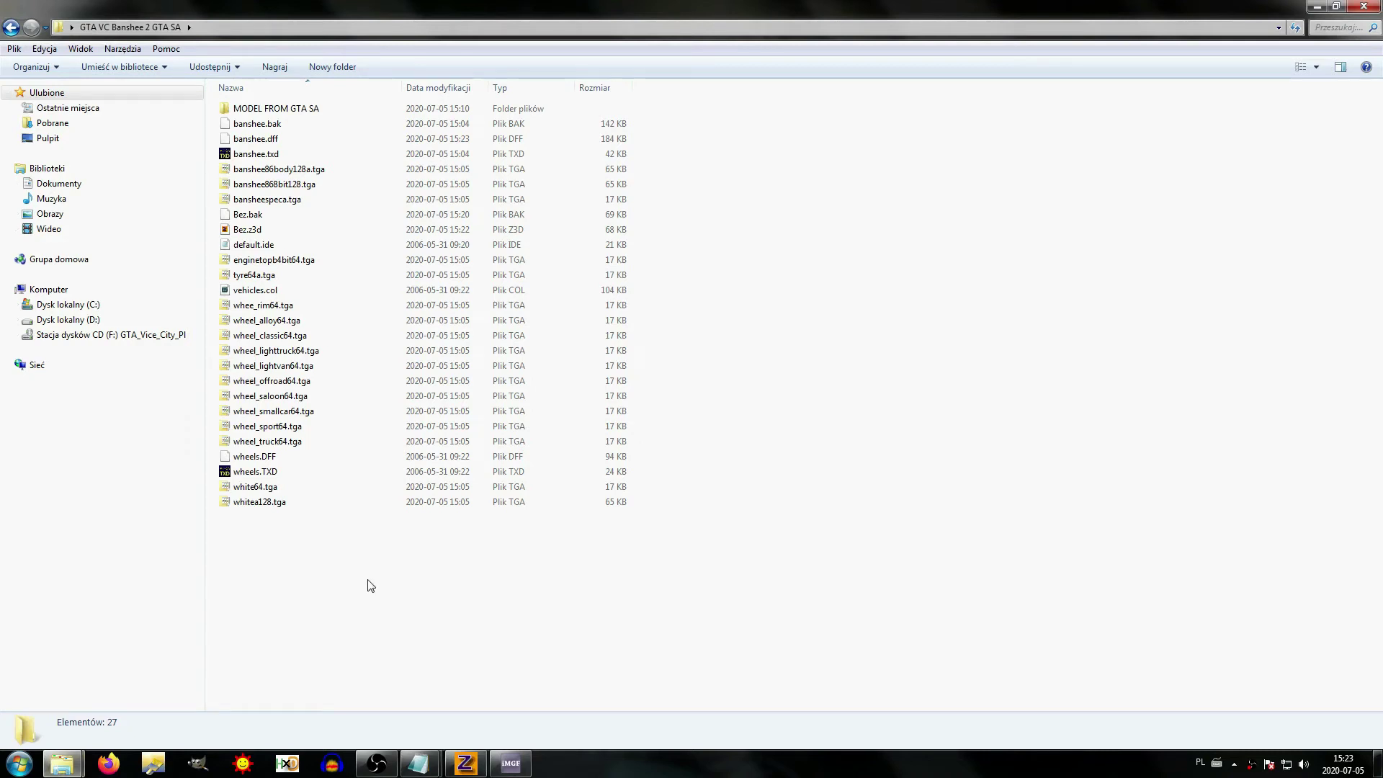
right_click(273, 291)
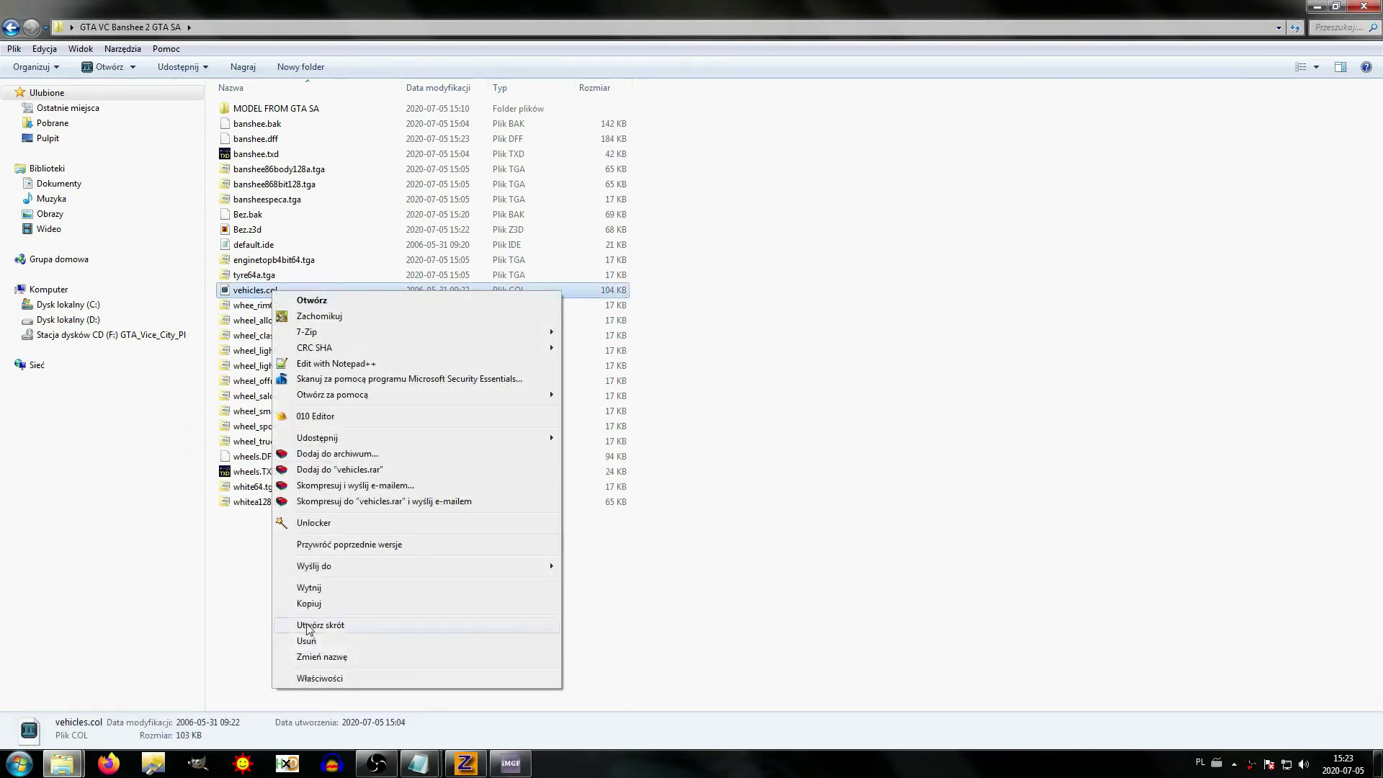
left_click(318, 680)
left_click(369, 565)
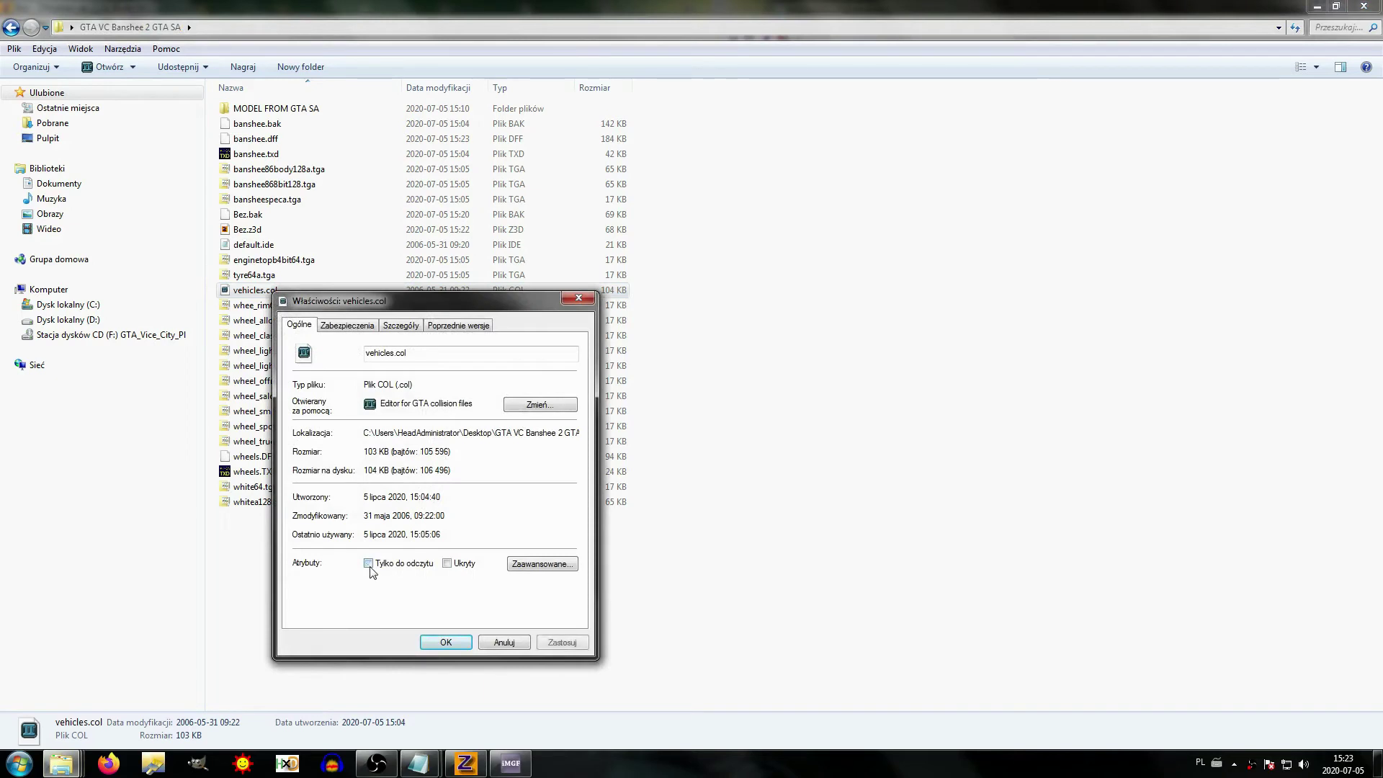
left_click(445, 643)
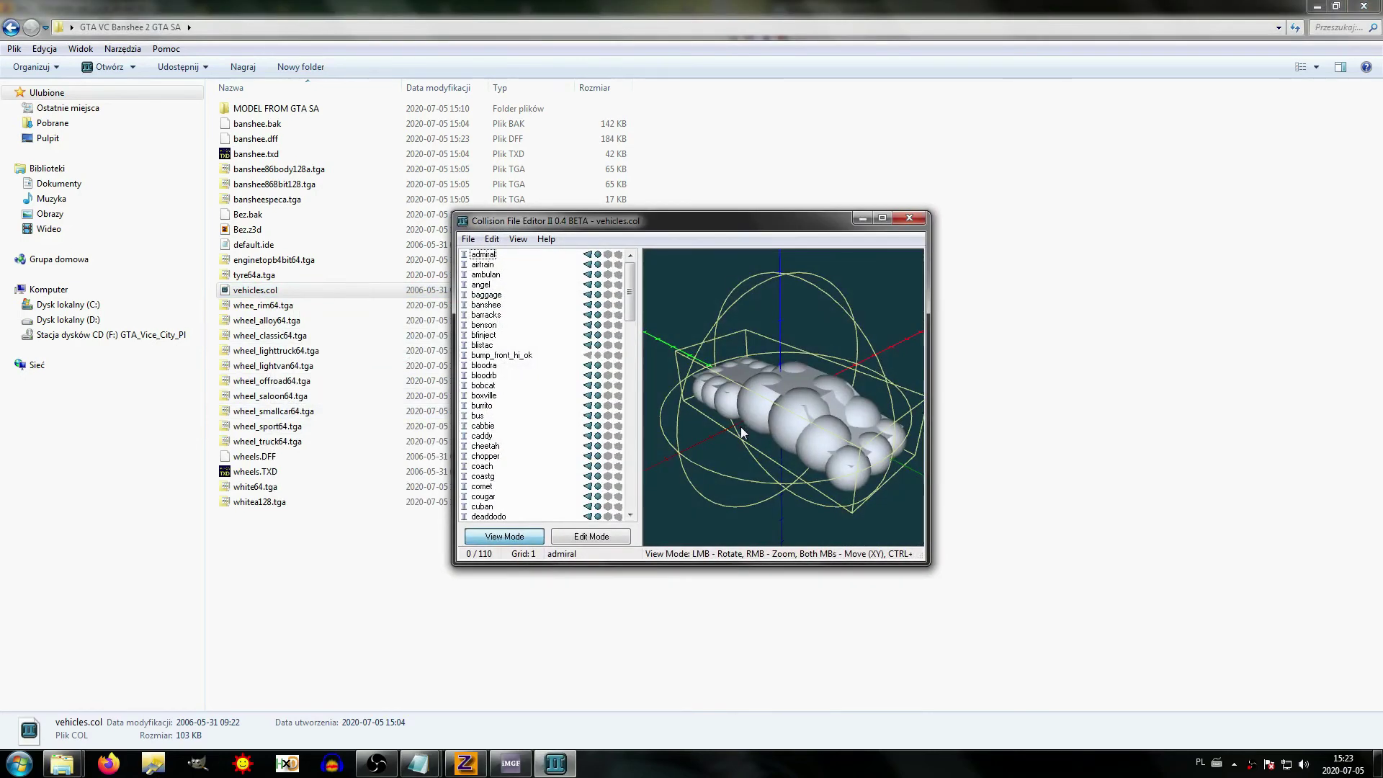
Step: Convert the banshee collision's materials from VC to SA and set its target version
left_click(481, 305)
right_click(480, 306)
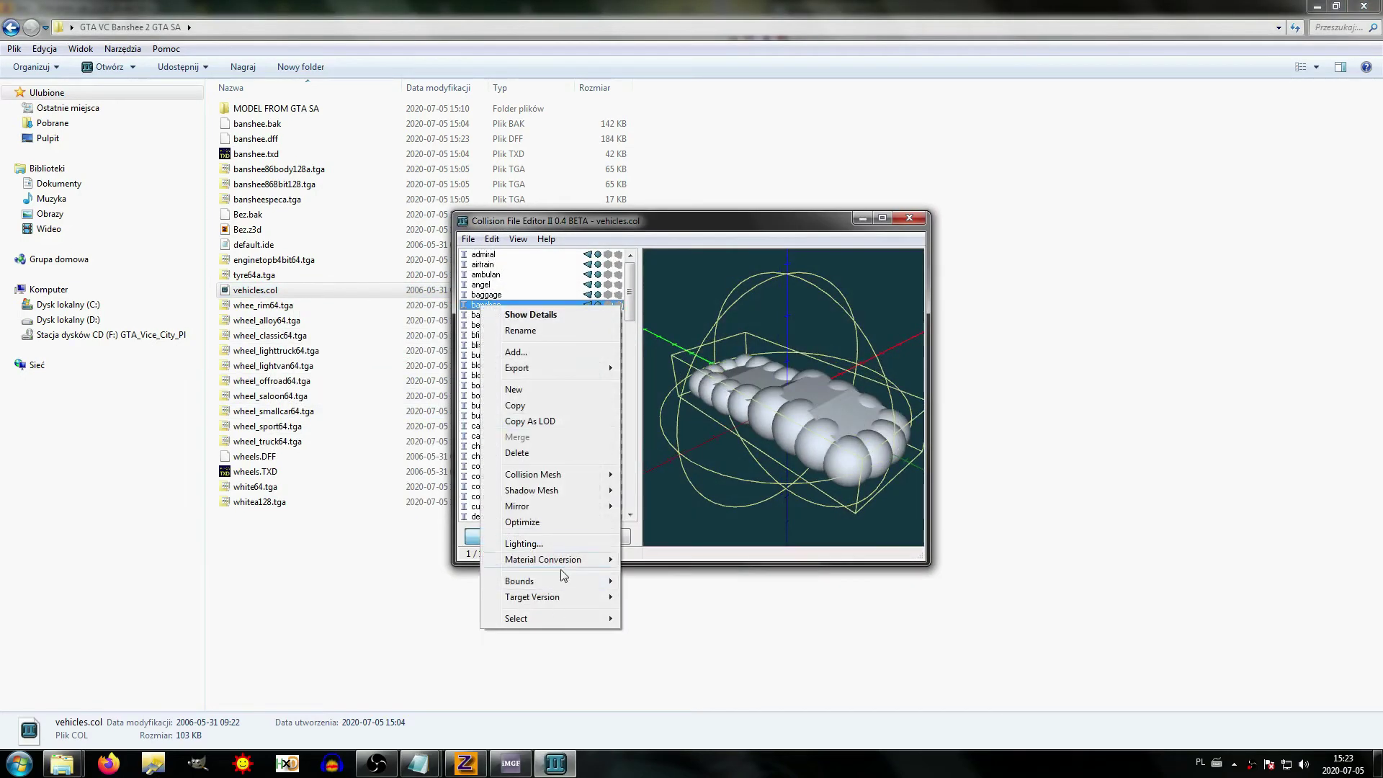
mouse_move(571, 561)
left_click(677, 560)
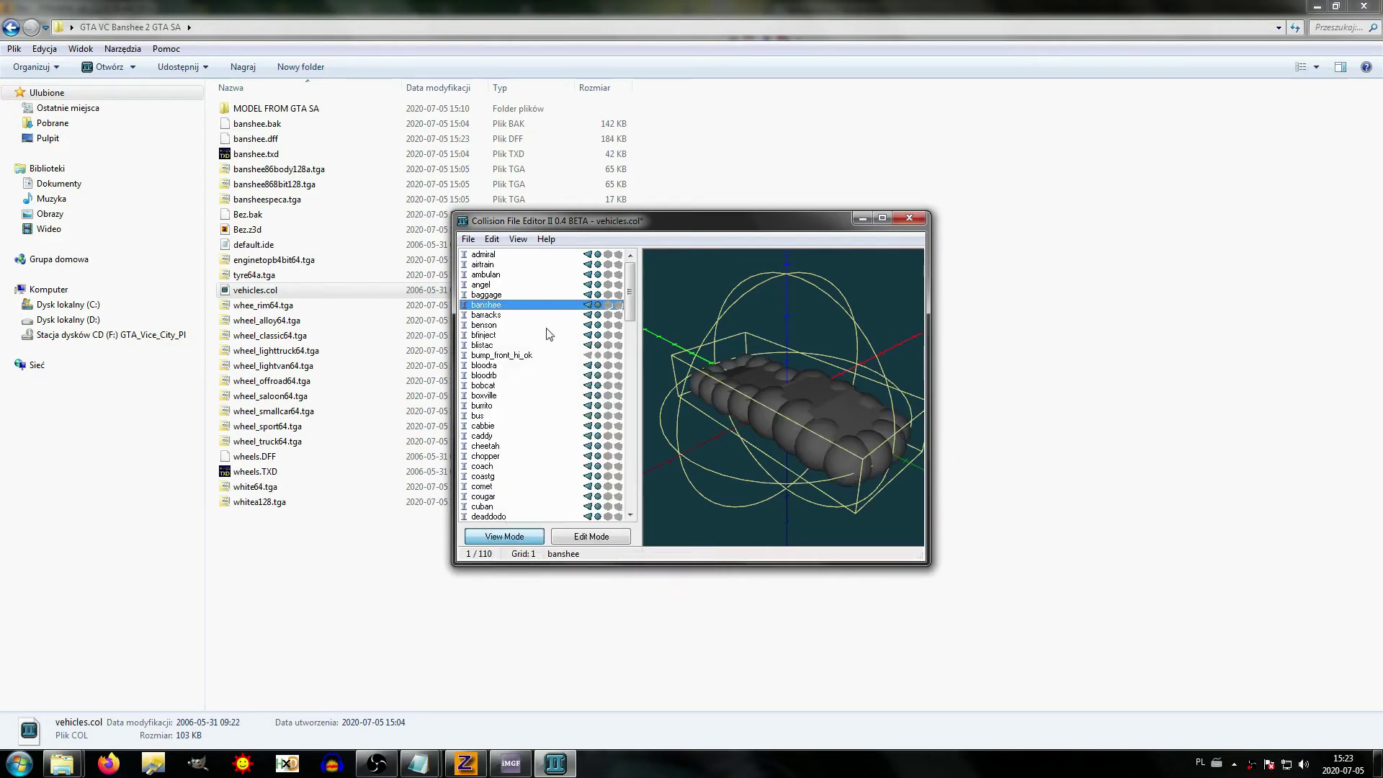
right_click(498, 306)
mouse_move(569, 593)
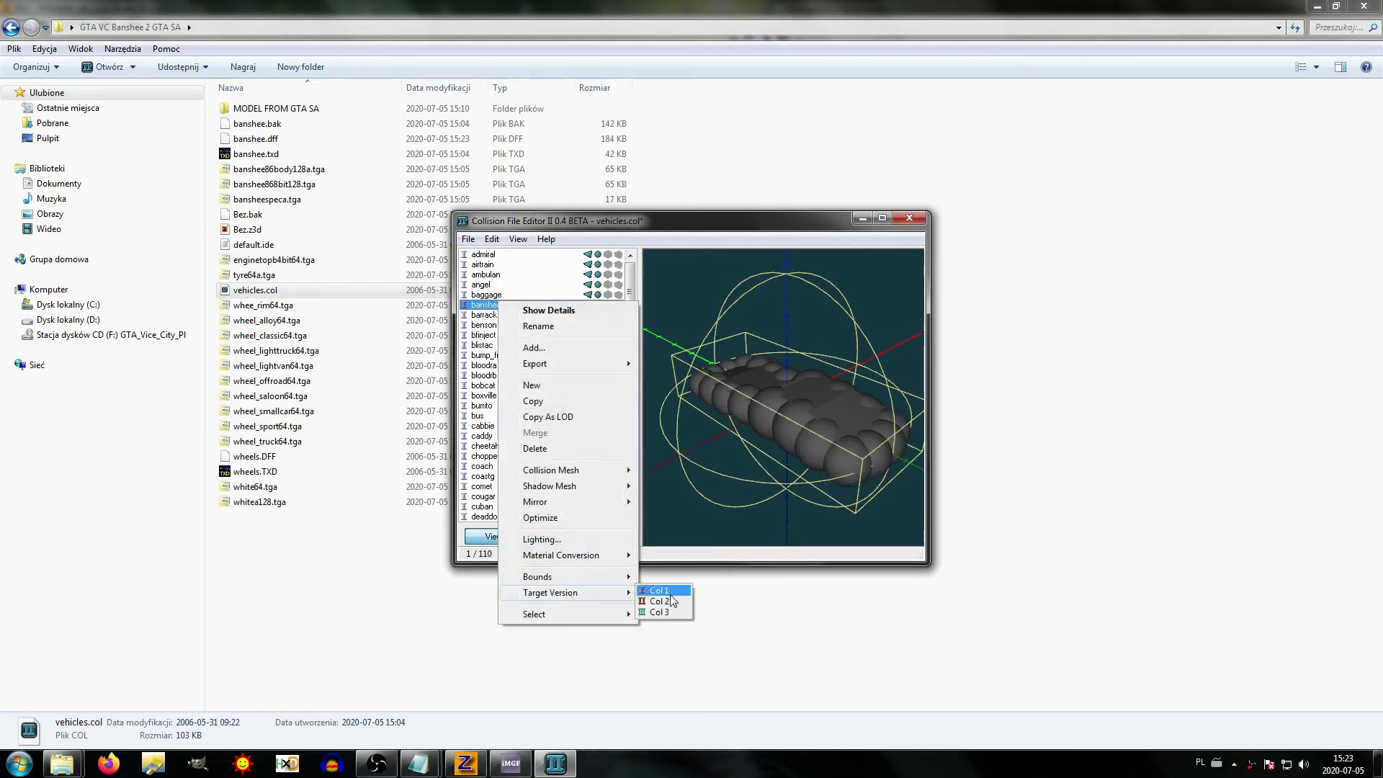
left_click(659, 609)
Step: Attach the banshee collision to banshee.dff via Export > Attach to DFF
right_click(485, 306)
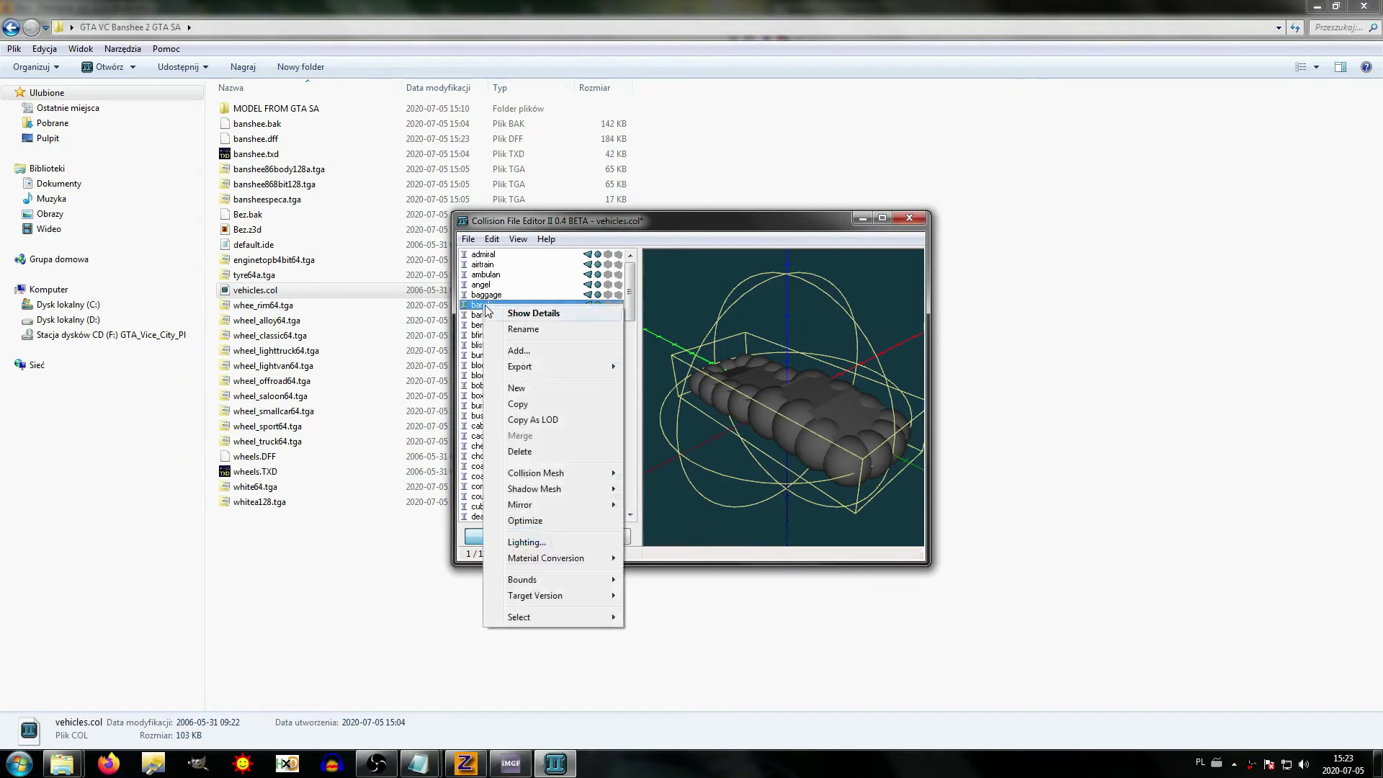
mouse_move(533, 366)
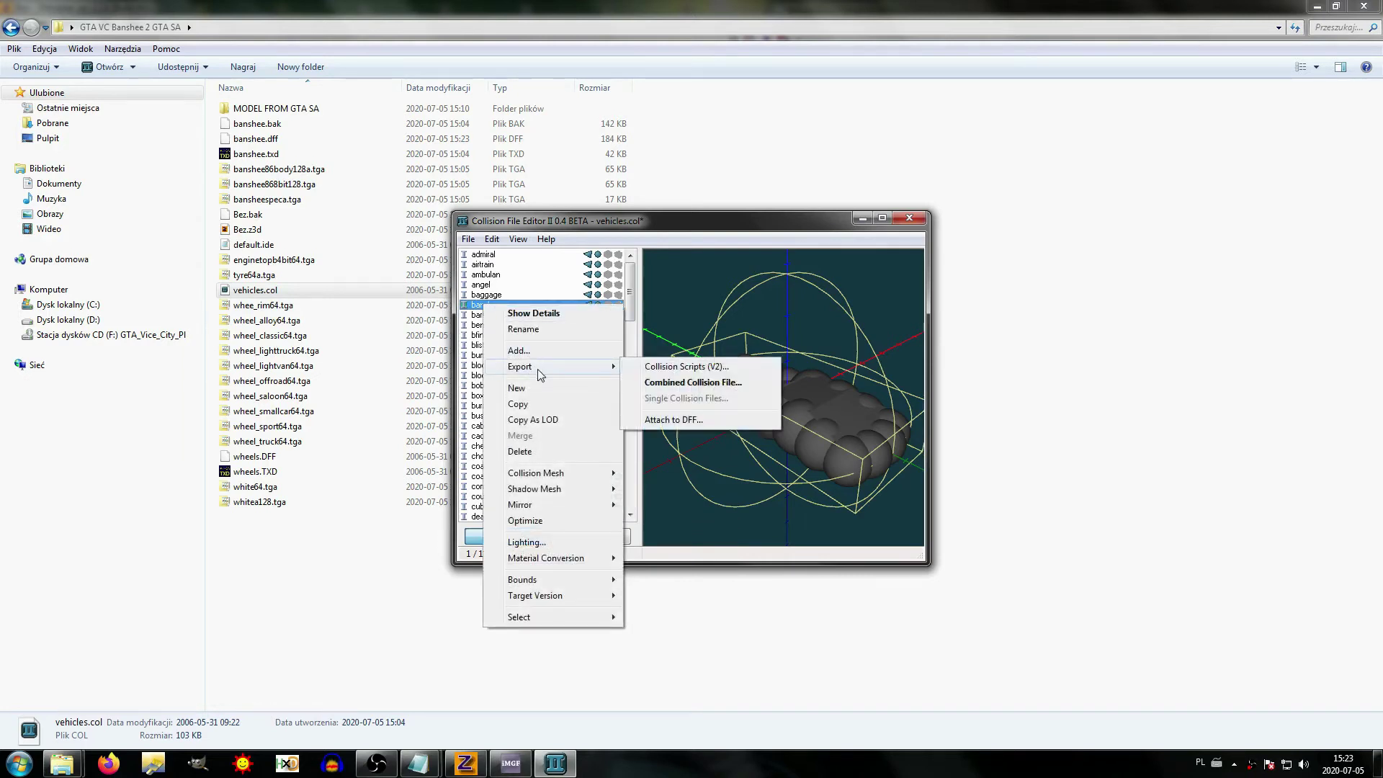
left_click(703, 422)
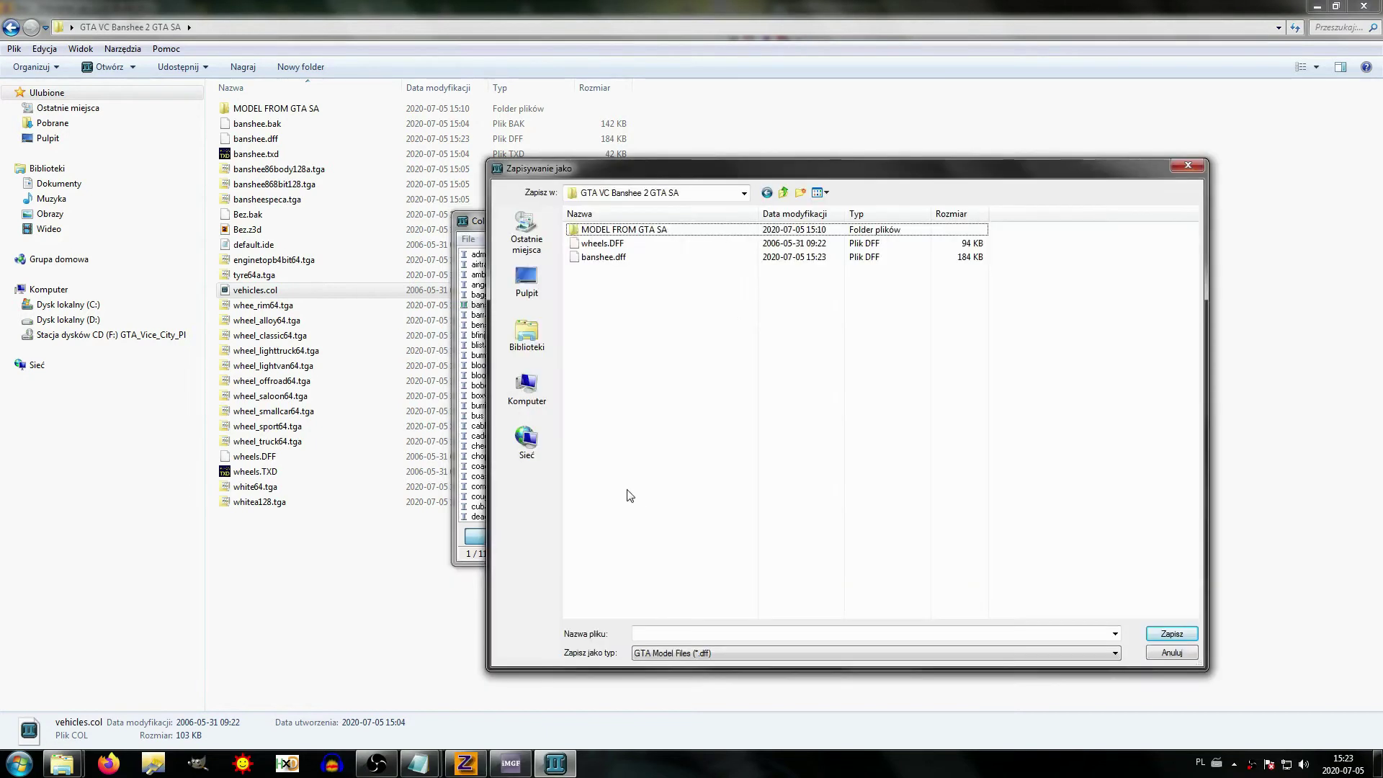
left_click(605, 260)
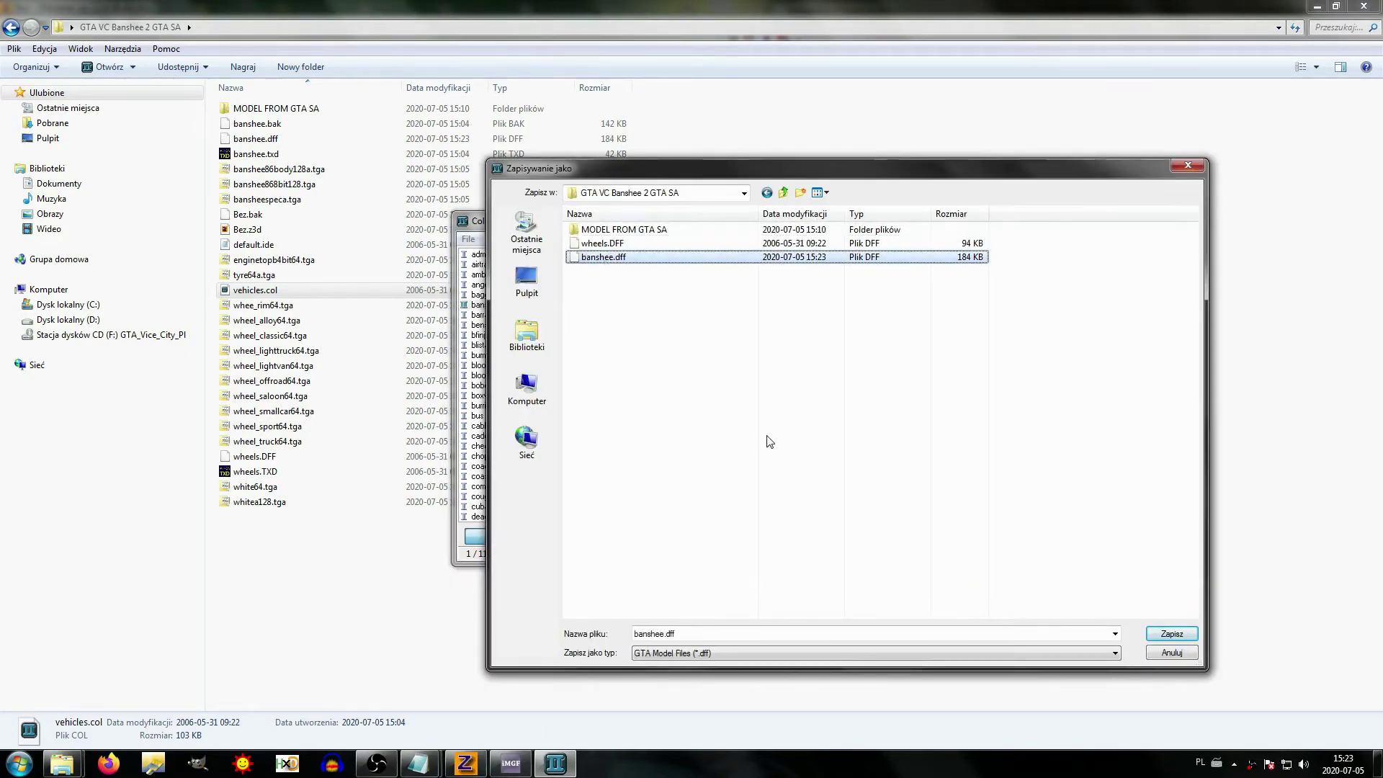
left_click(1172, 634)
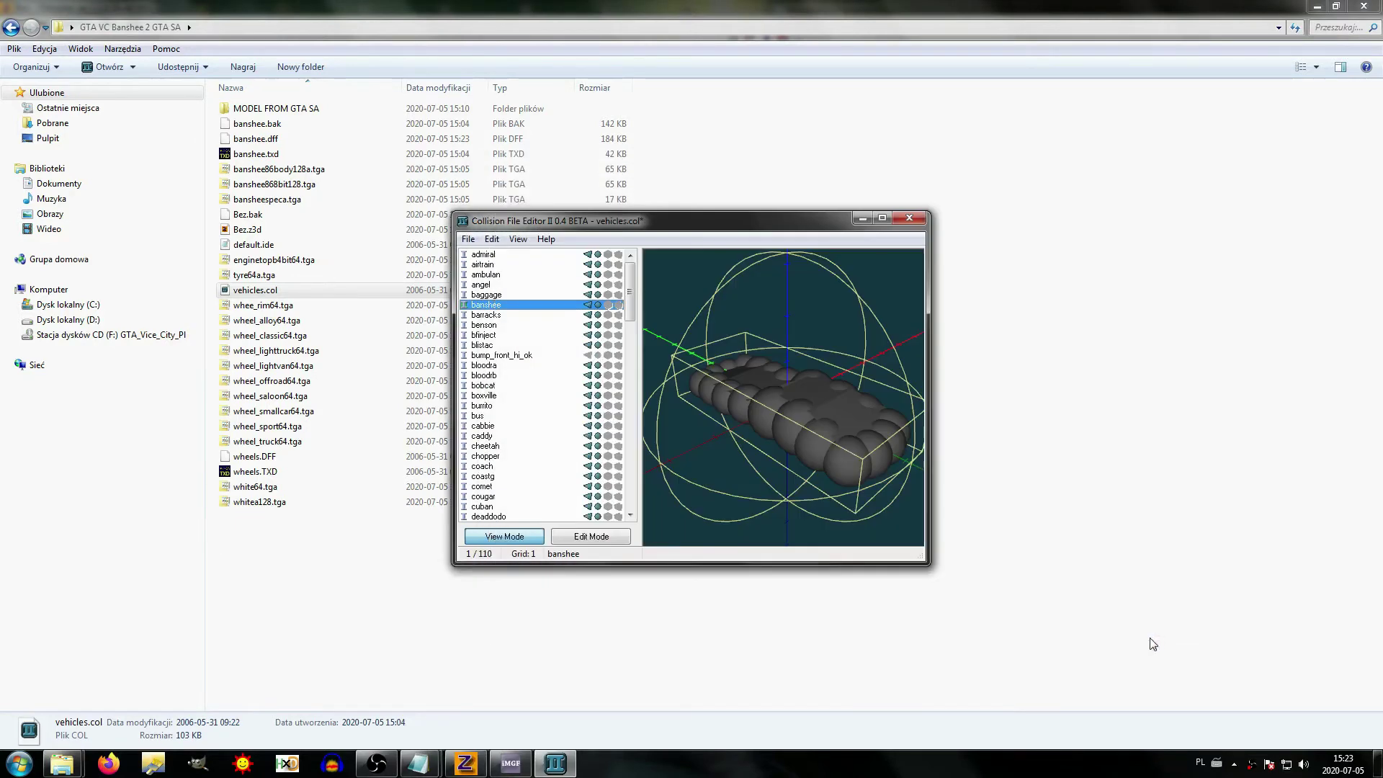
left_click_drag(766, 474, 820, 479)
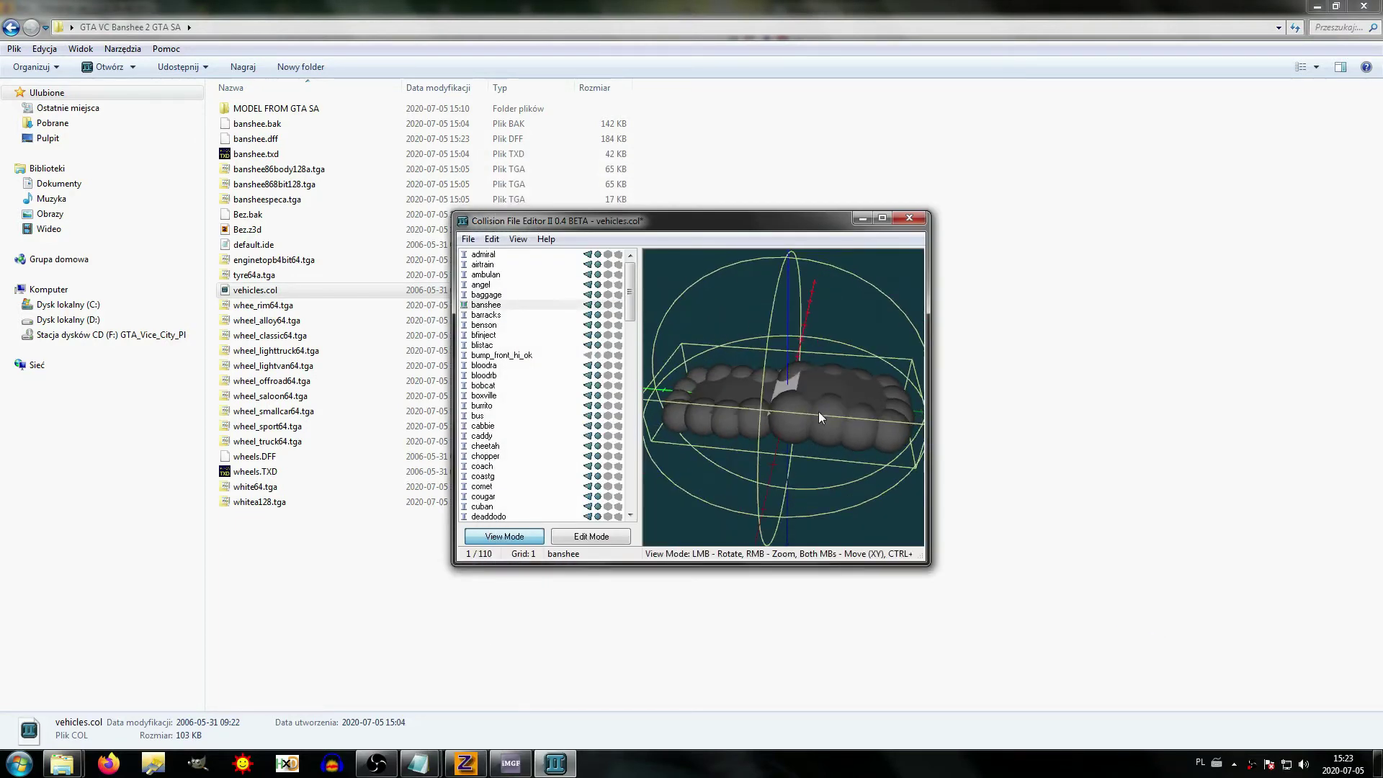
Step: Close the collision editor without saving vehicles.col and return to ZModeler
left_click(910, 222)
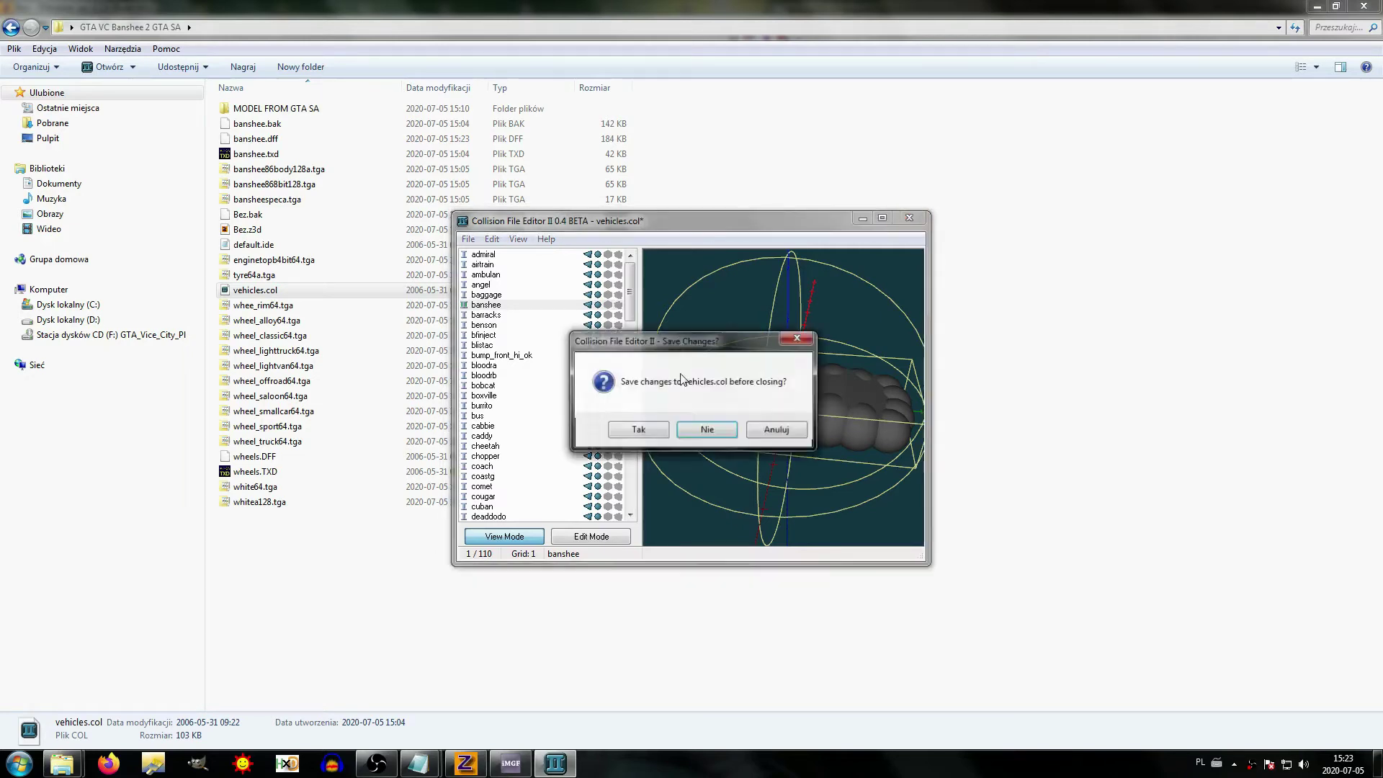
left_click(708, 430)
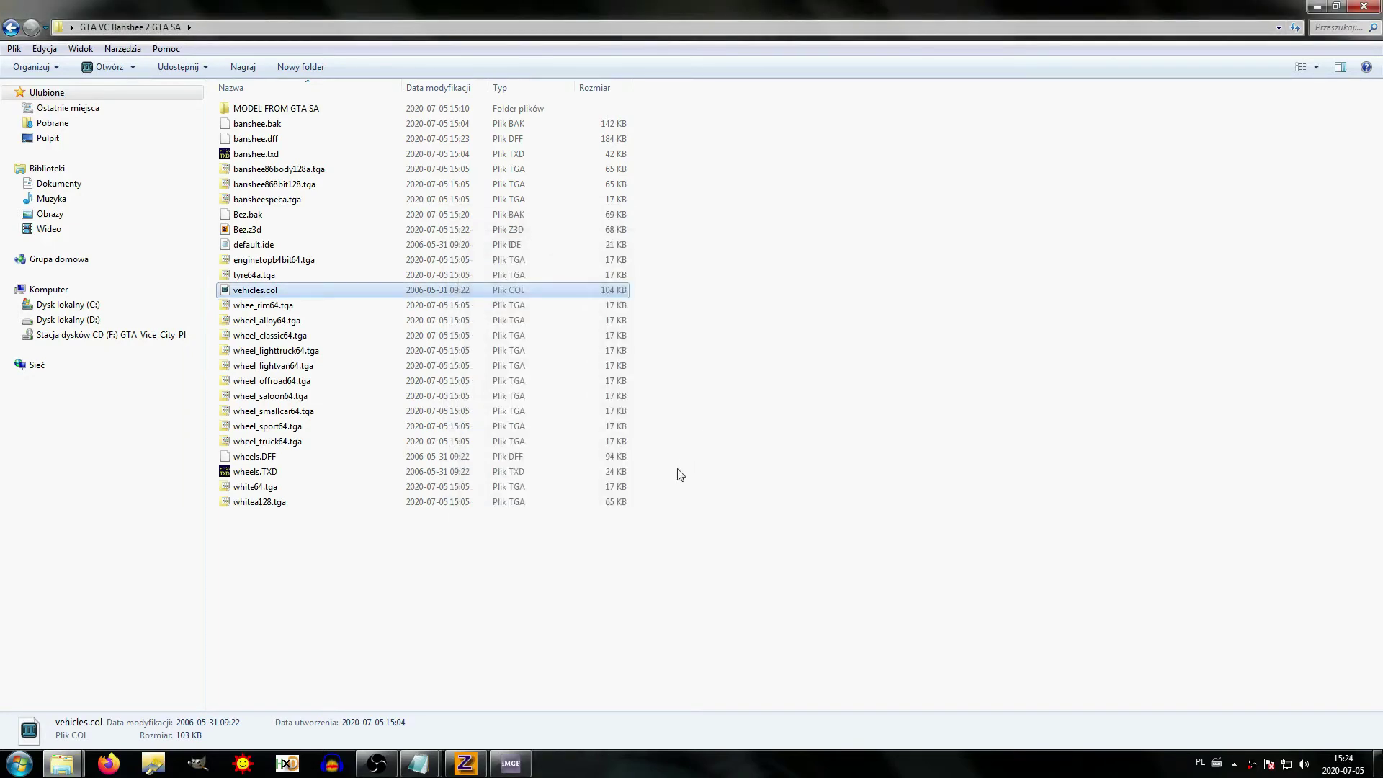
left_click(465, 764)
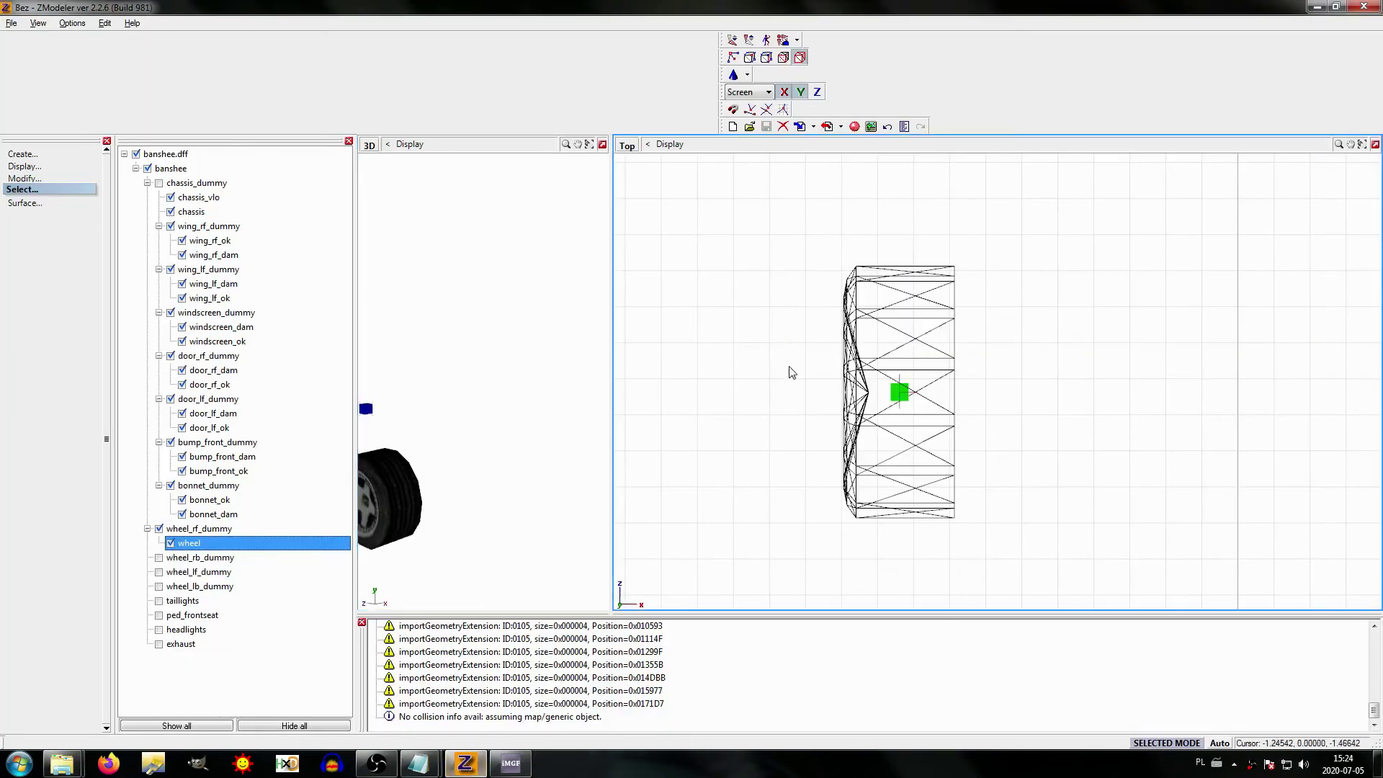
Step: Start a new scene and import banshee.dff into it
left_click(732, 127)
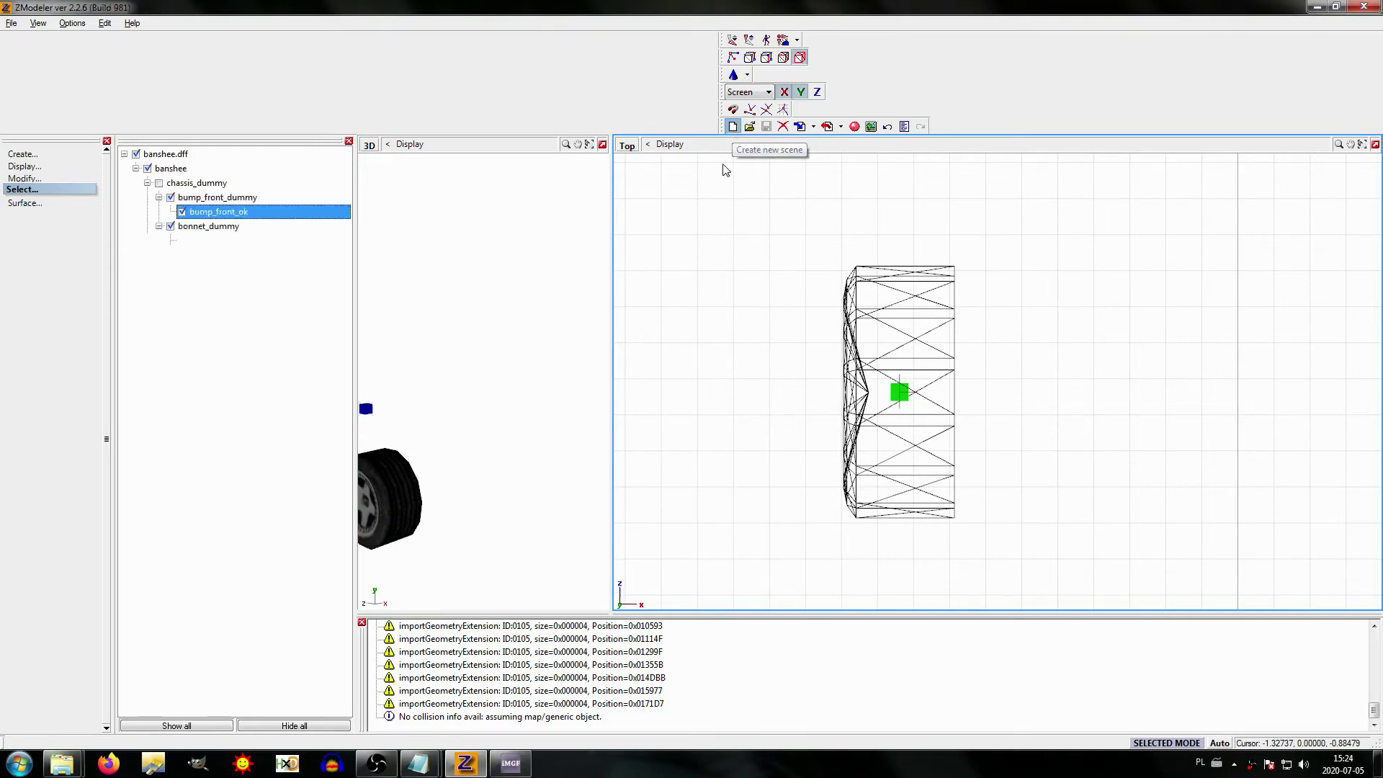
left_click(799, 127)
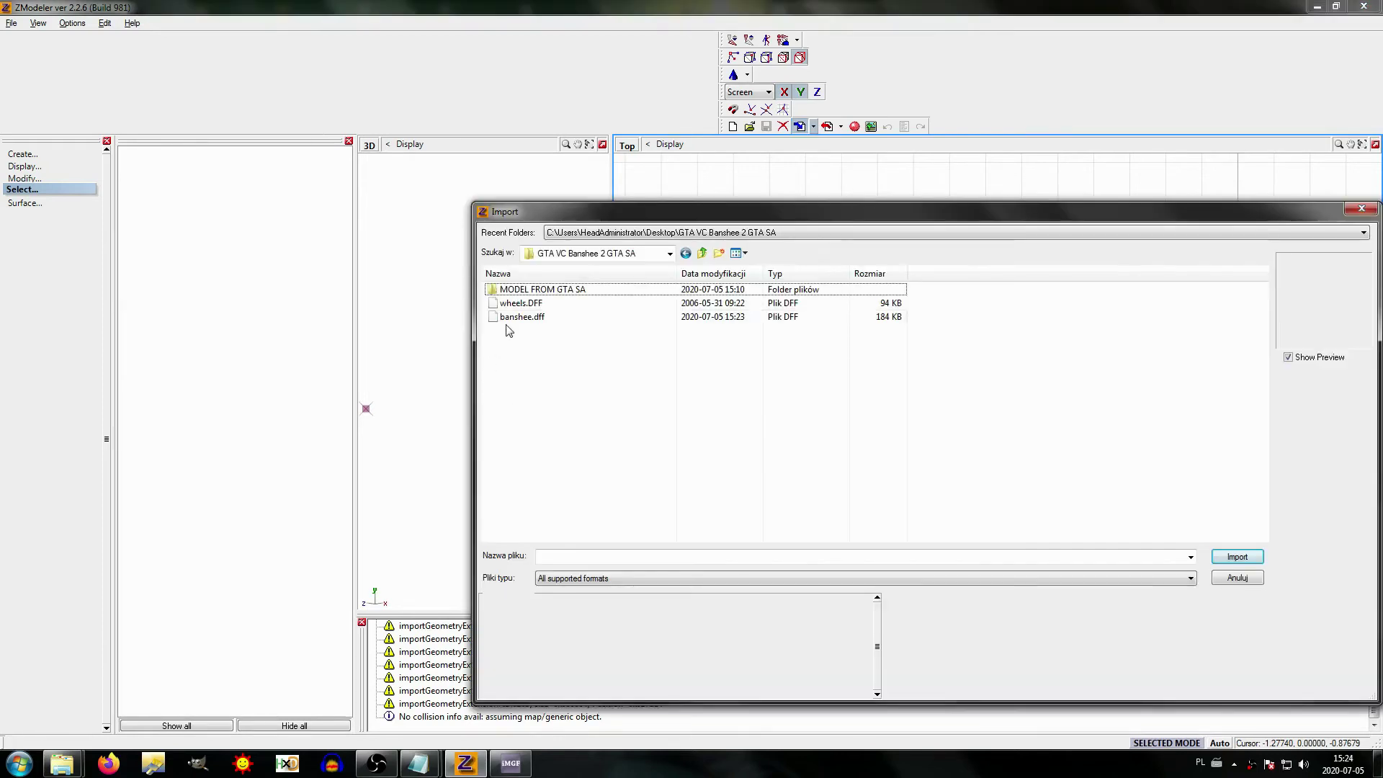
left_click(522, 316)
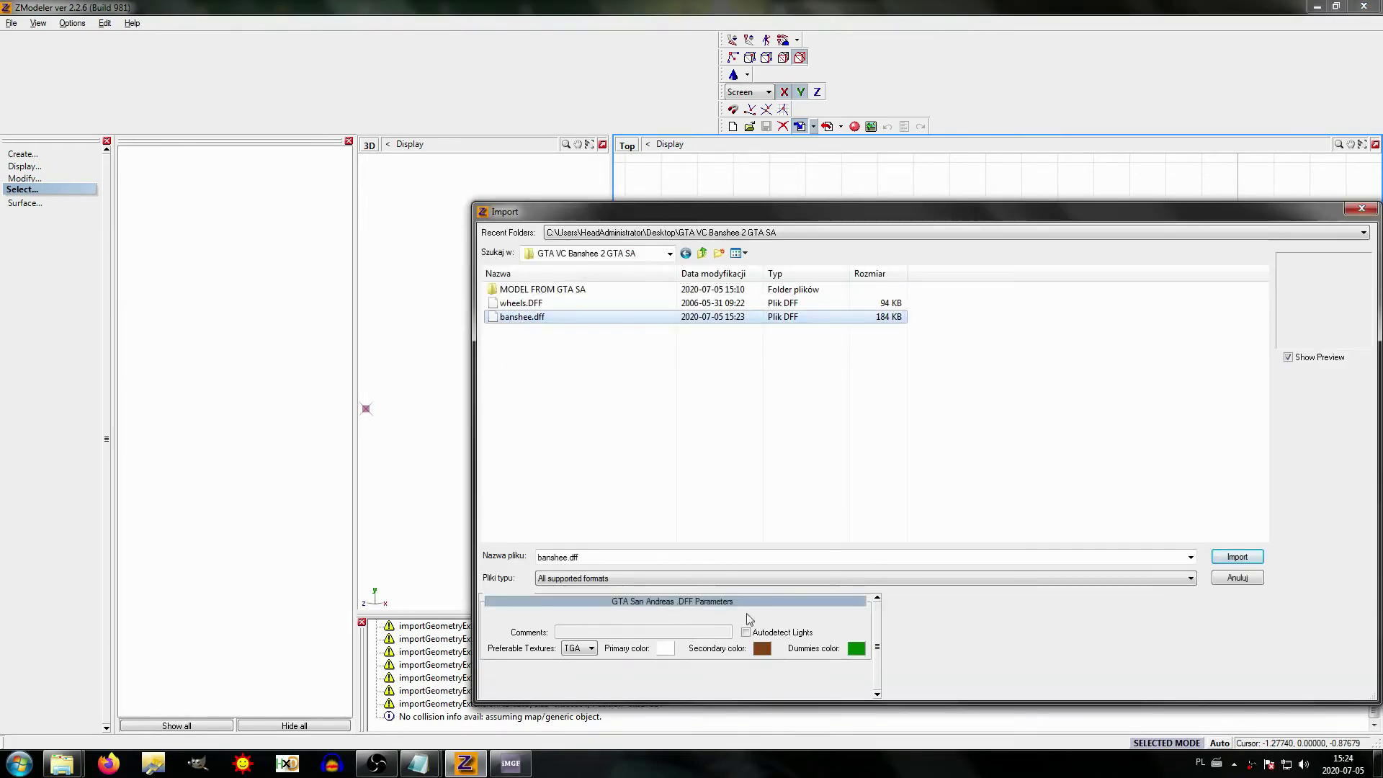
left_click(1253, 555)
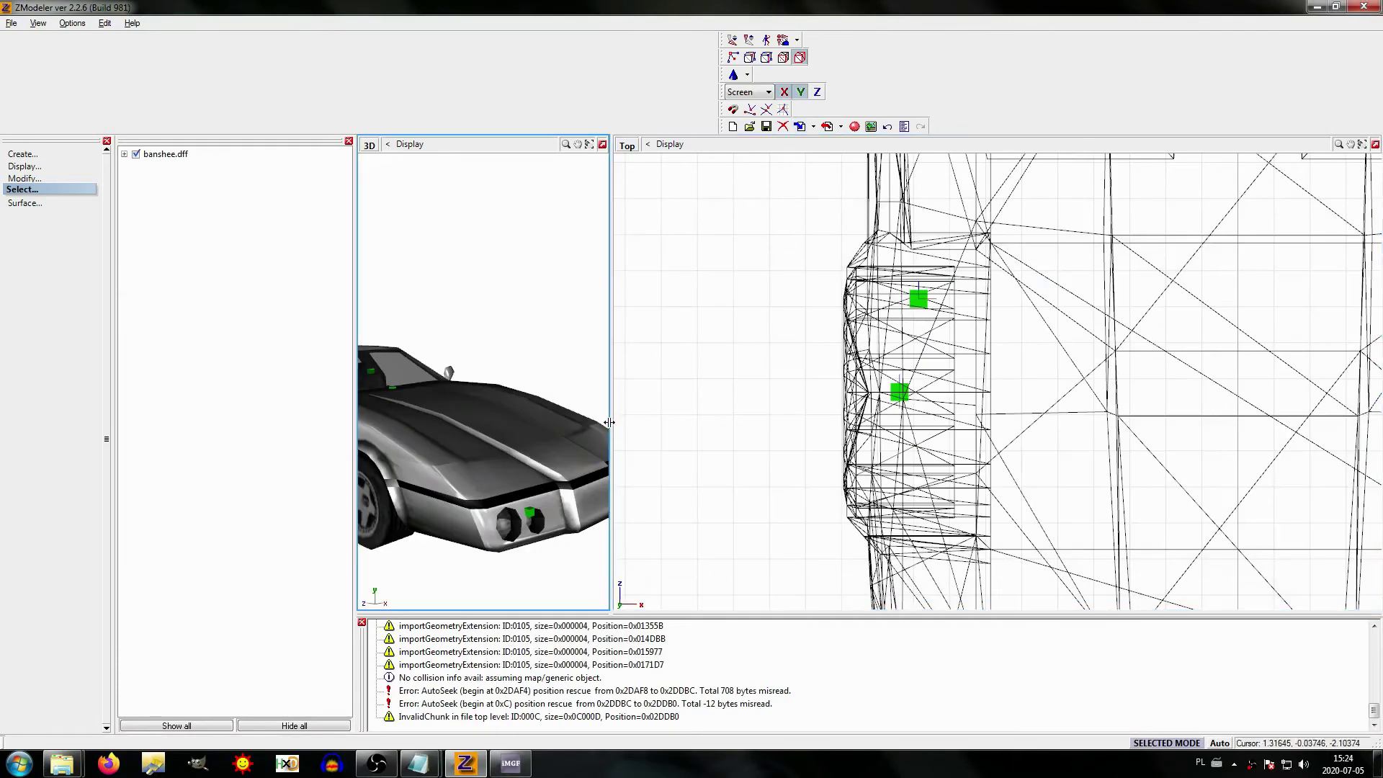
left_click_drag(610, 423, 1275, 426)
middle_click_drag(913, 436, 870, 443)
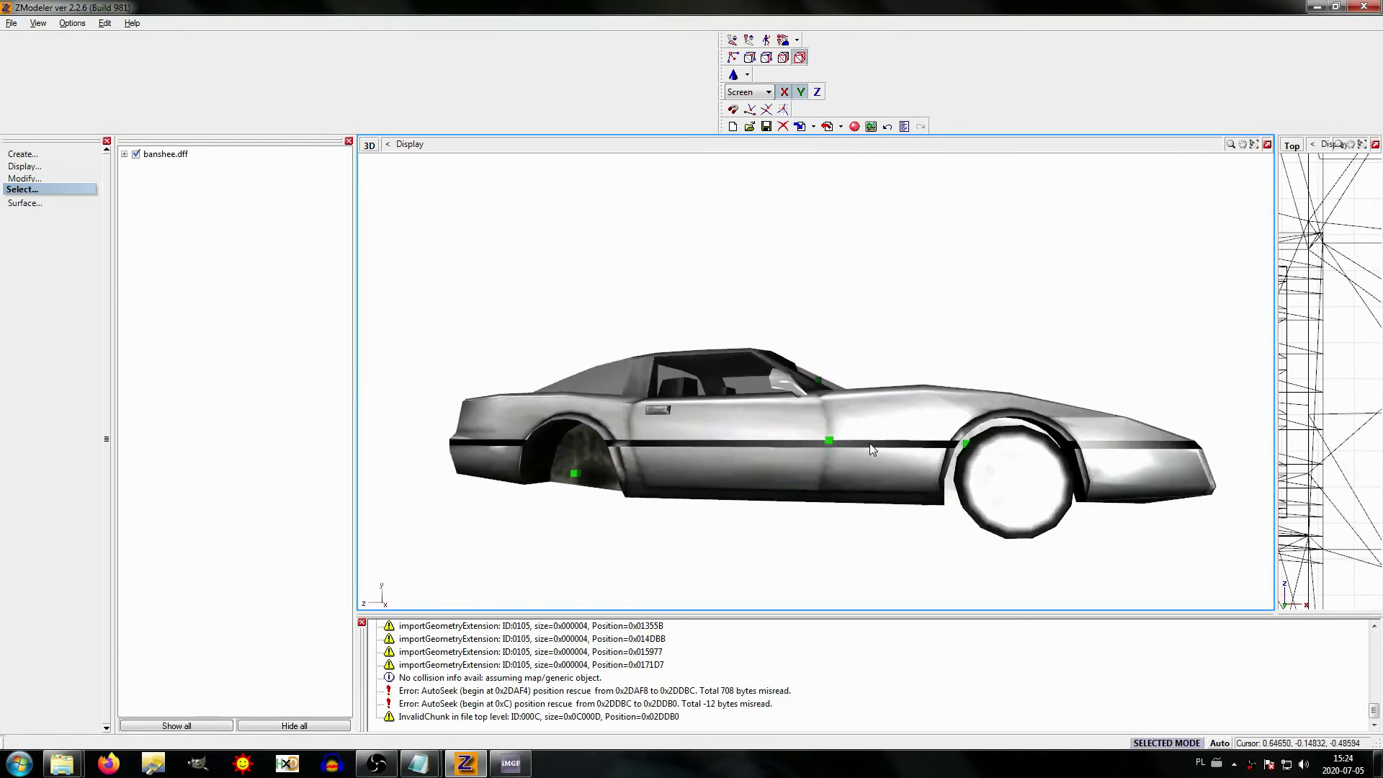
Step: Expand banshee.dff and toggle the Collision part to inspect its collision spheres
left_click(124, 154)
left_click(148, 183)
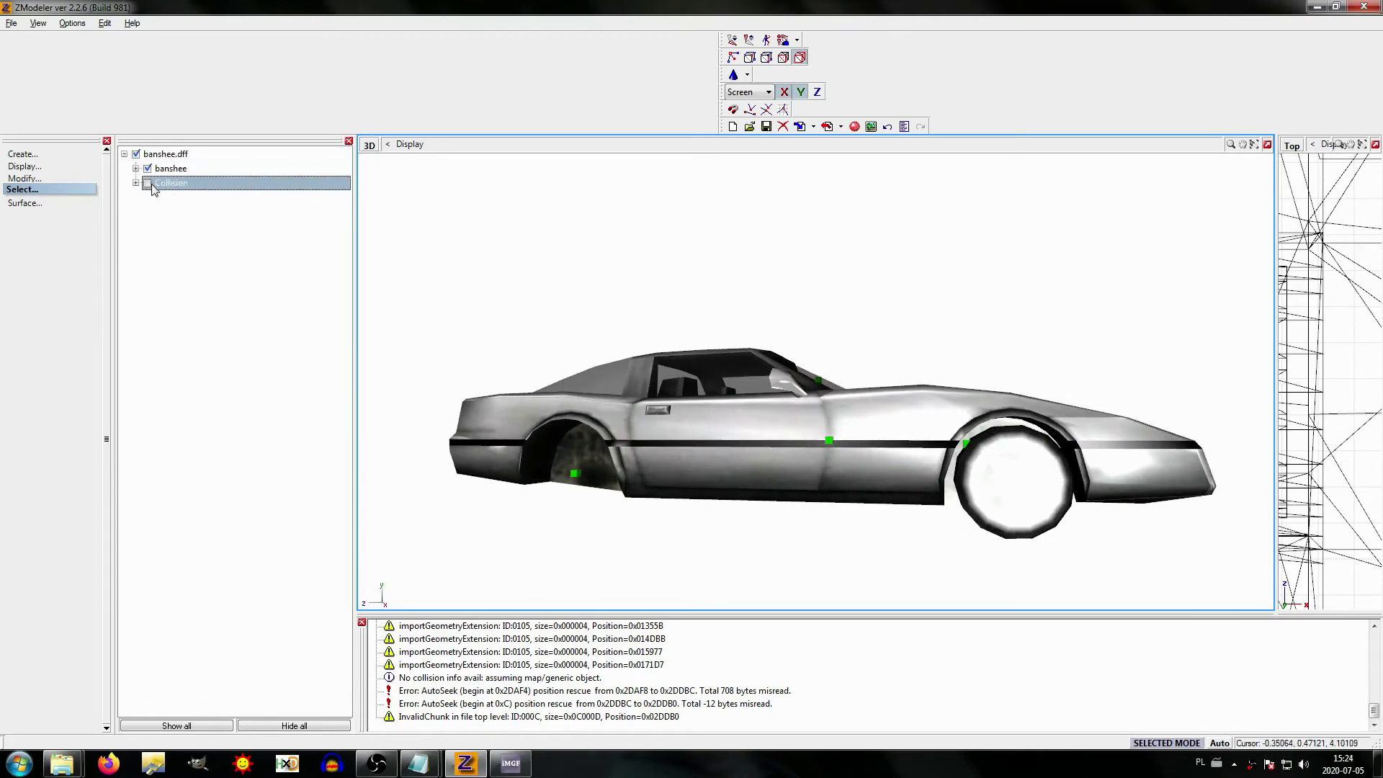
middle_click_drag(725, 360, 821, 386)
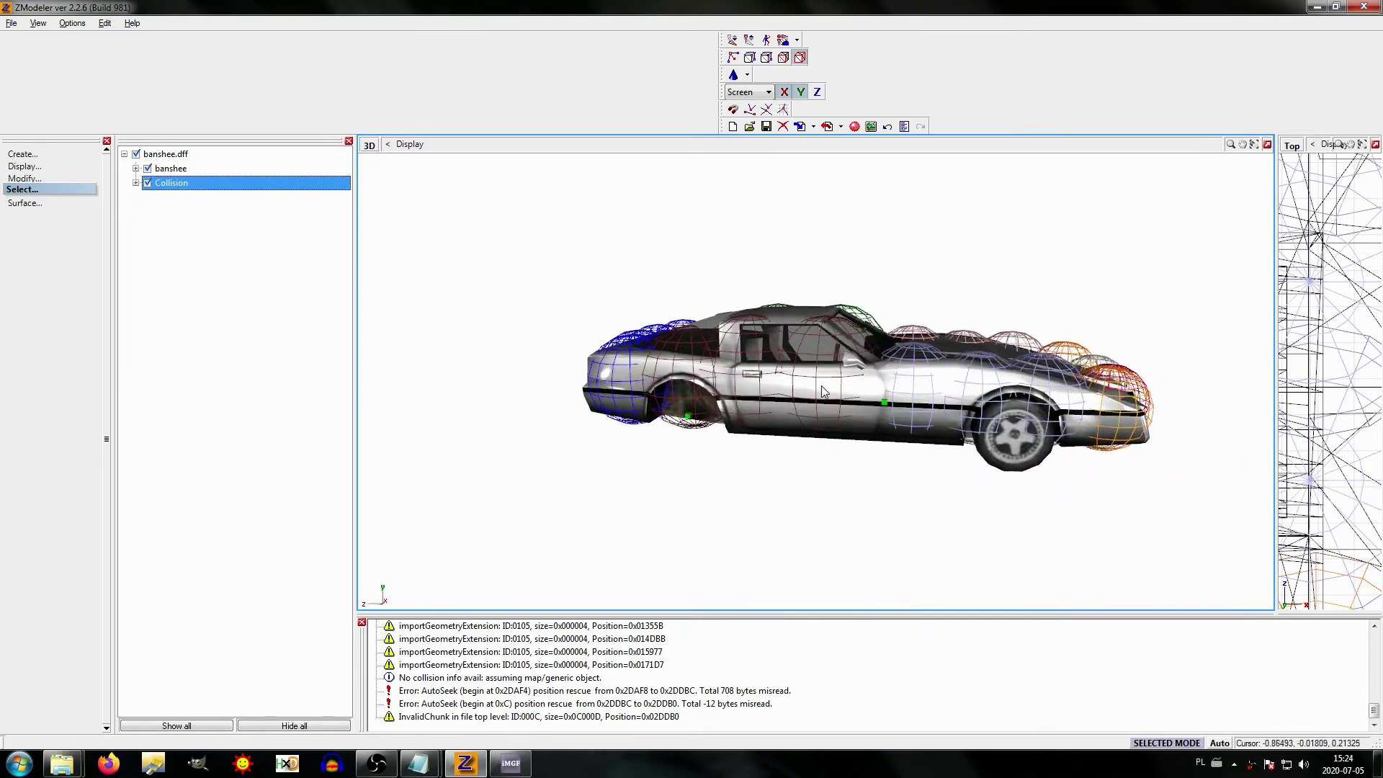
left_click(147, 183)
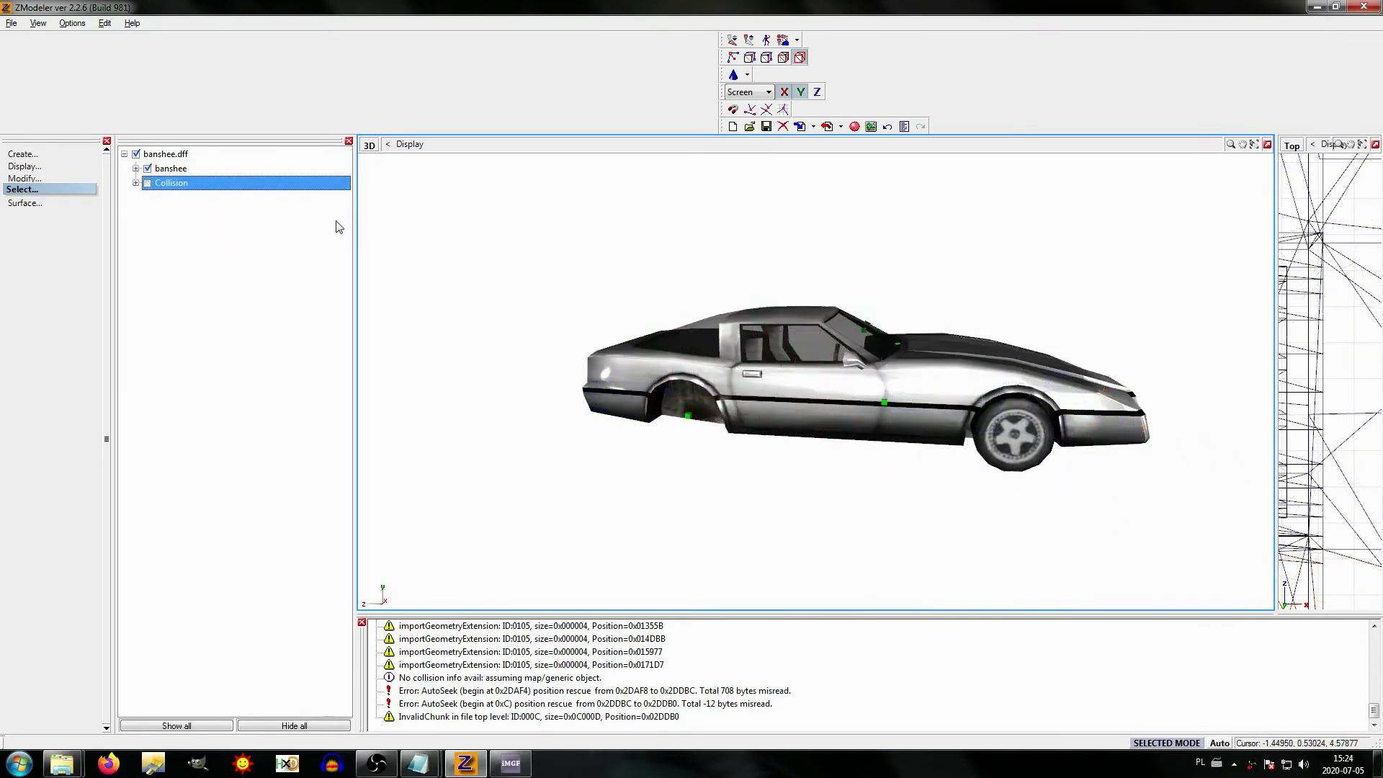
Step: Save the scene as Bez2 and open the Materials Editor
left_click(765, 126)
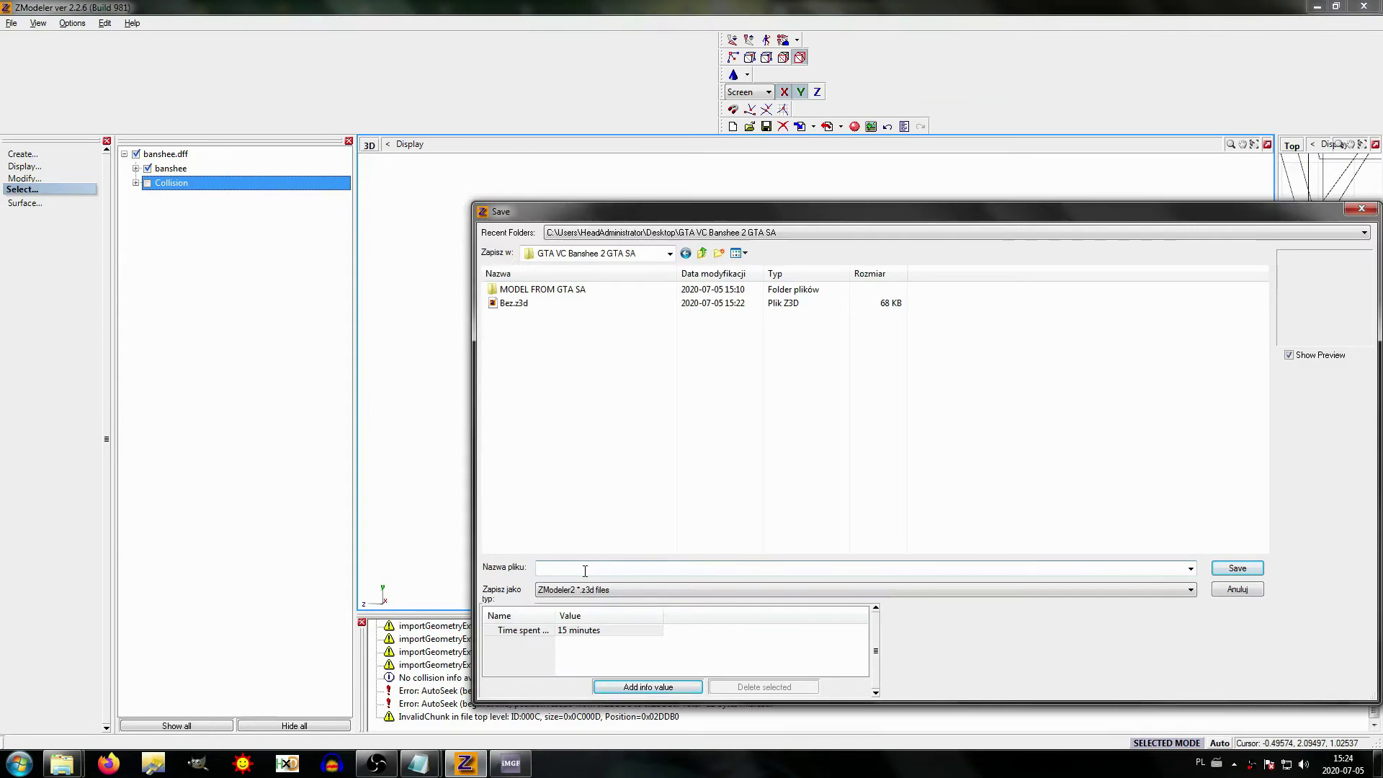
type("Bez2")
key("Return")
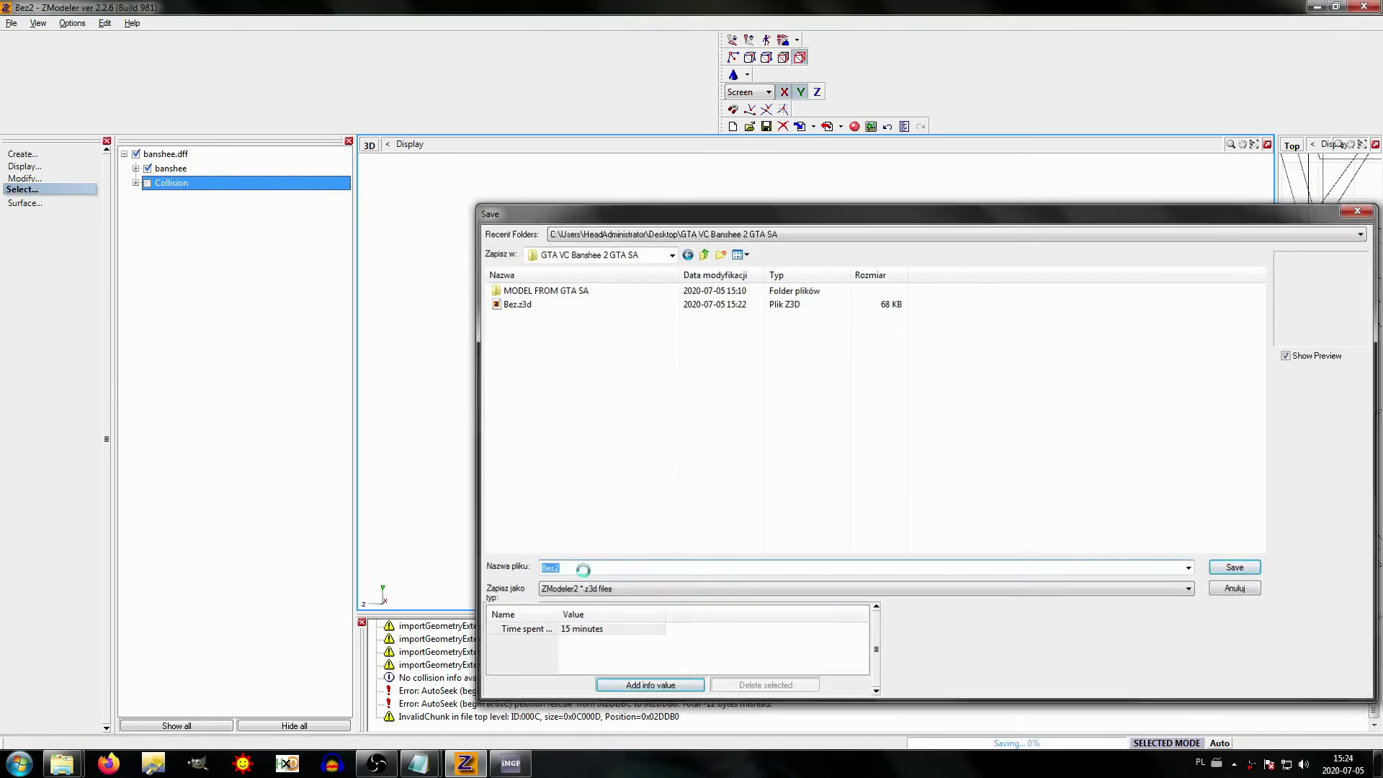
left_click(854, 127)
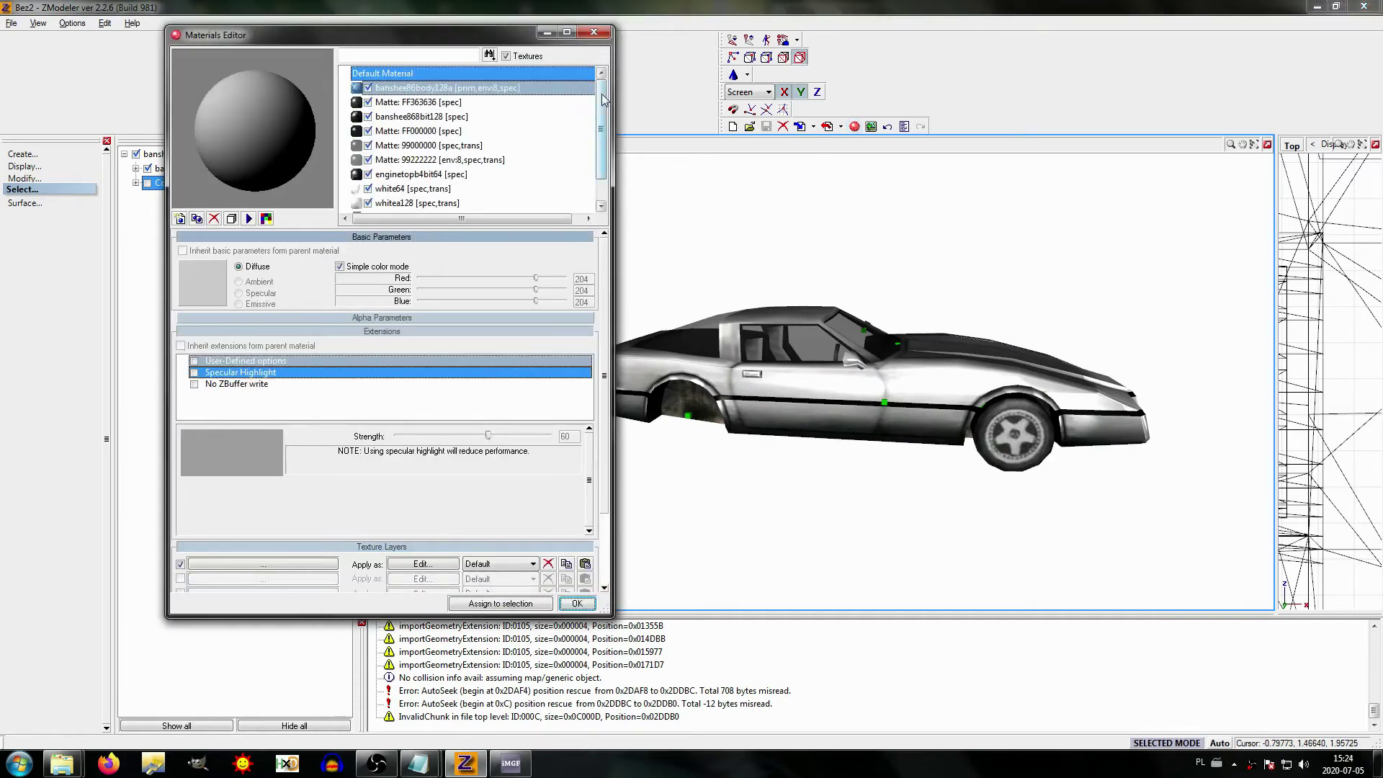
Step: Browse the materials whee_rim64, tyre64a, white64, Matte FF000000 and banshee86body128a, then close the editor
left_click_drag(601, 94, 600, 129)
left_click(400, 204)
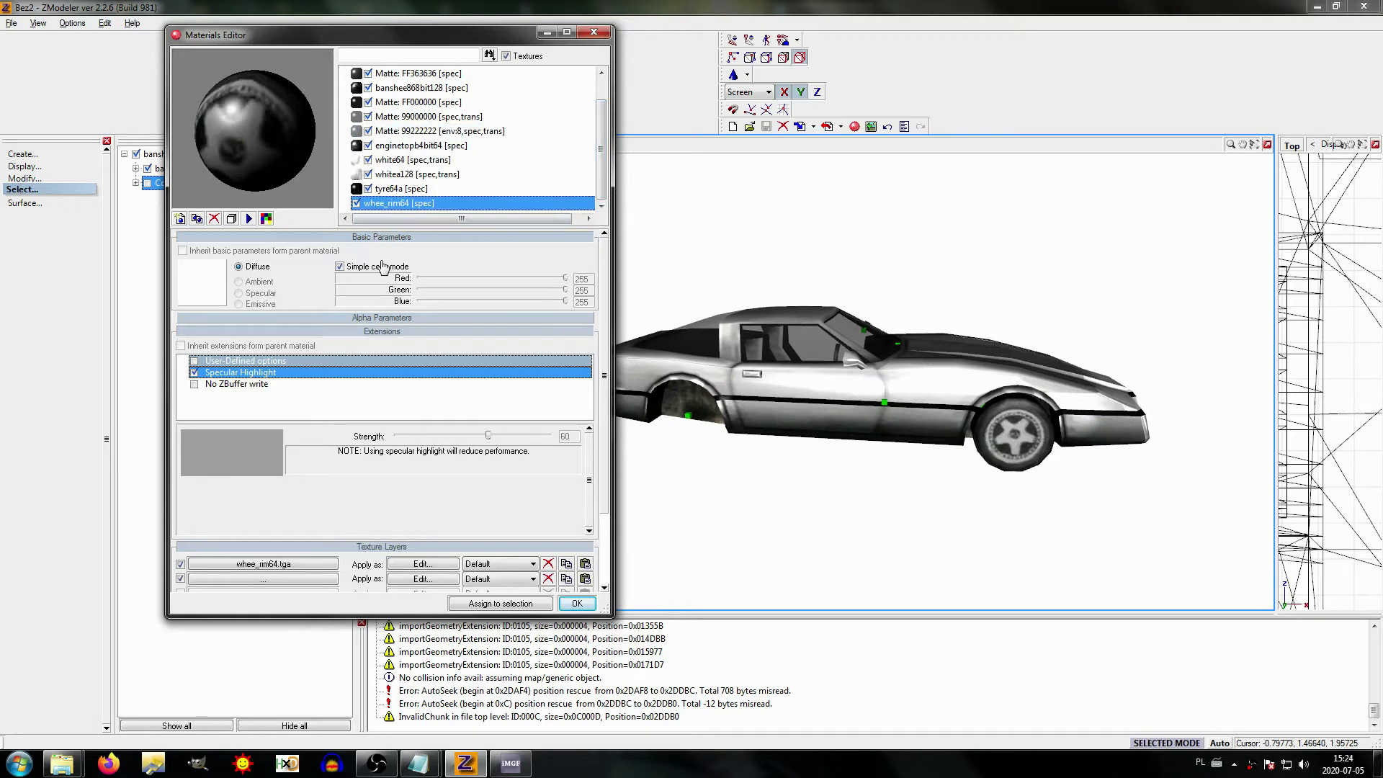
key("Up")
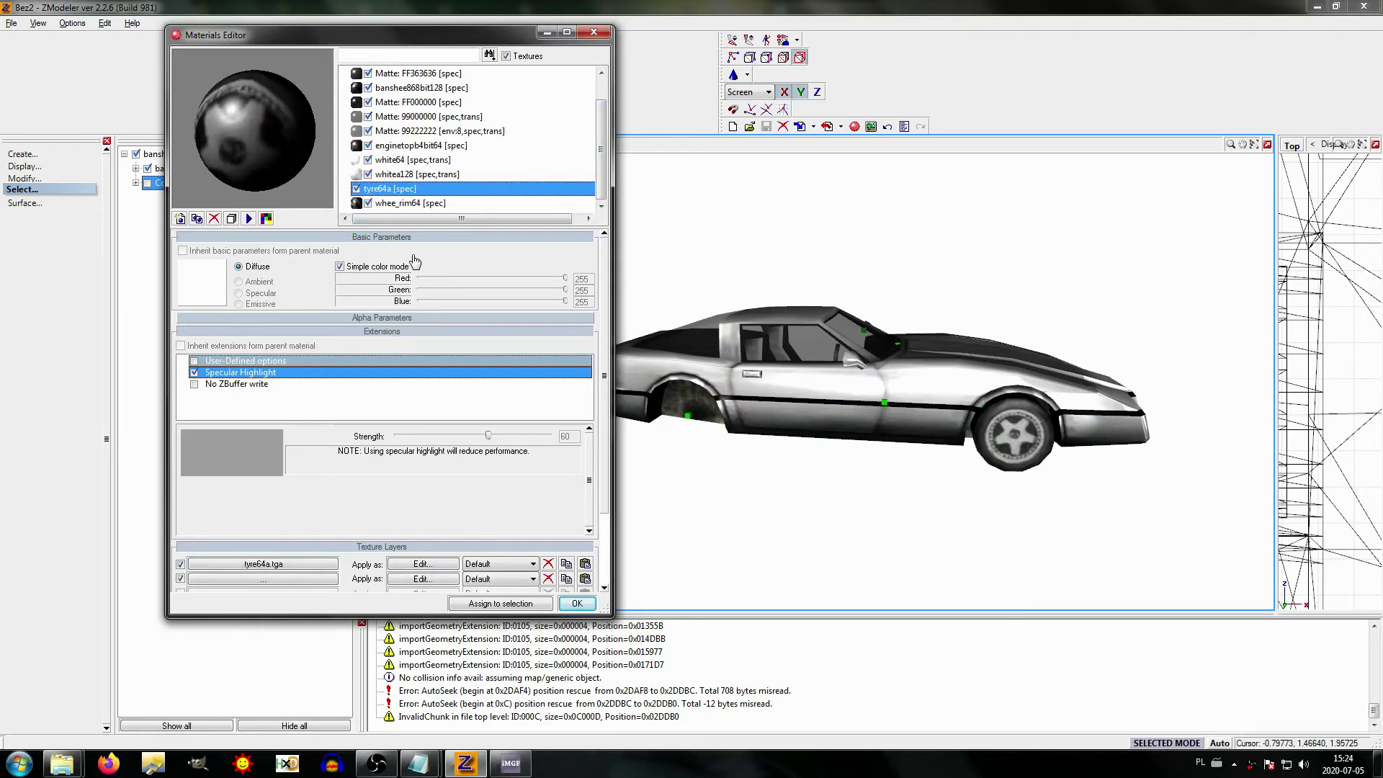
key("Up")
key("Up")
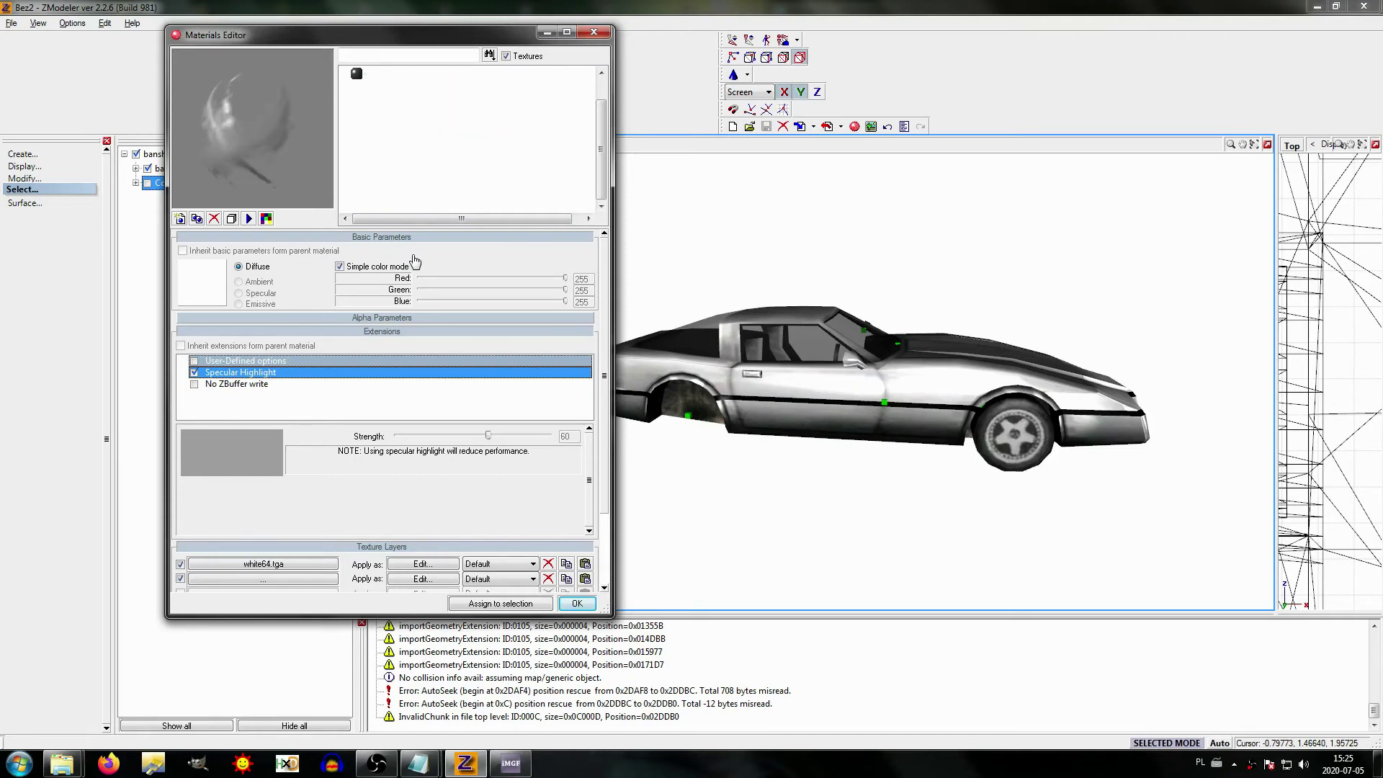
key("Up")
key("Up")
key("Up")
key("Up")
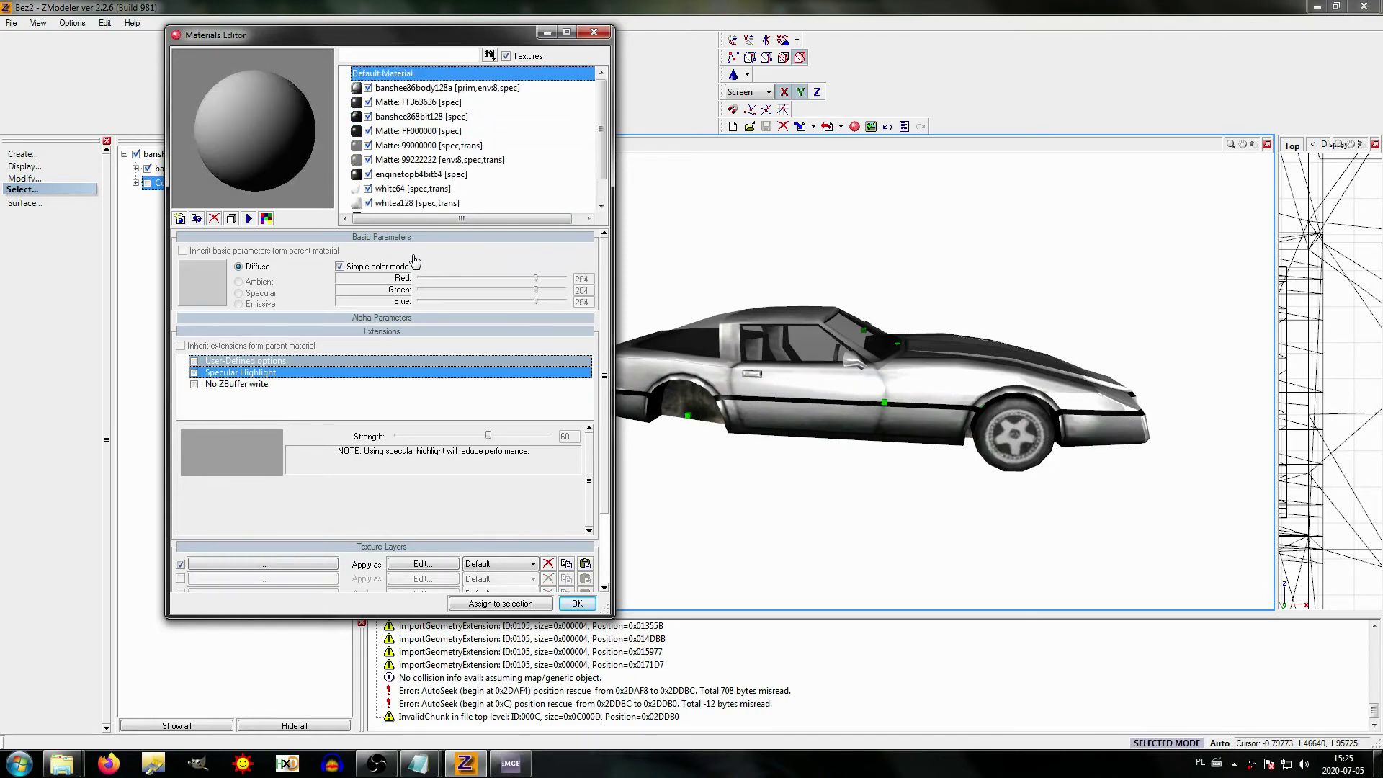
left_click(406, 318)
left_click(412, 87)
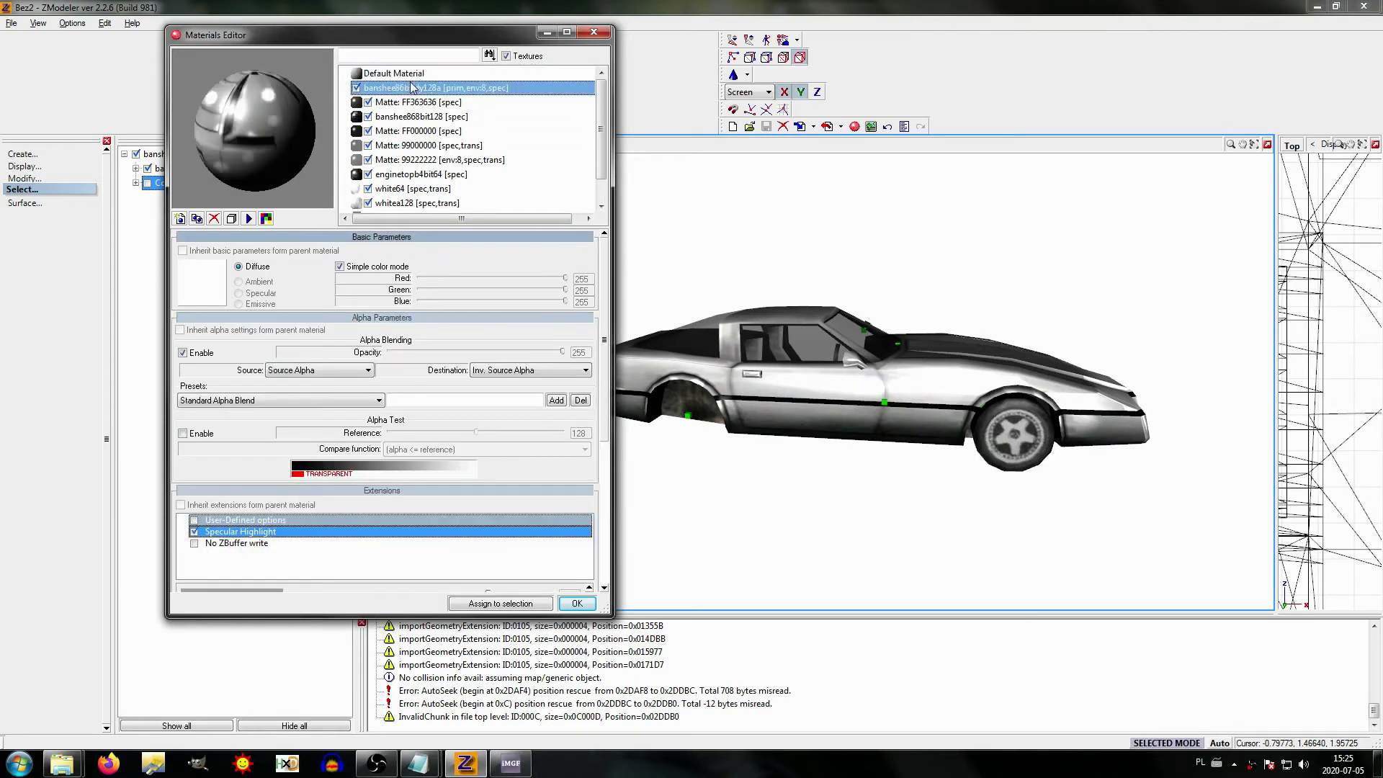
key("Down")
key("Down")
key("Down")
key("Down")
key("Down")
key("Down")
key("Down")
key("Down")
key("Down")
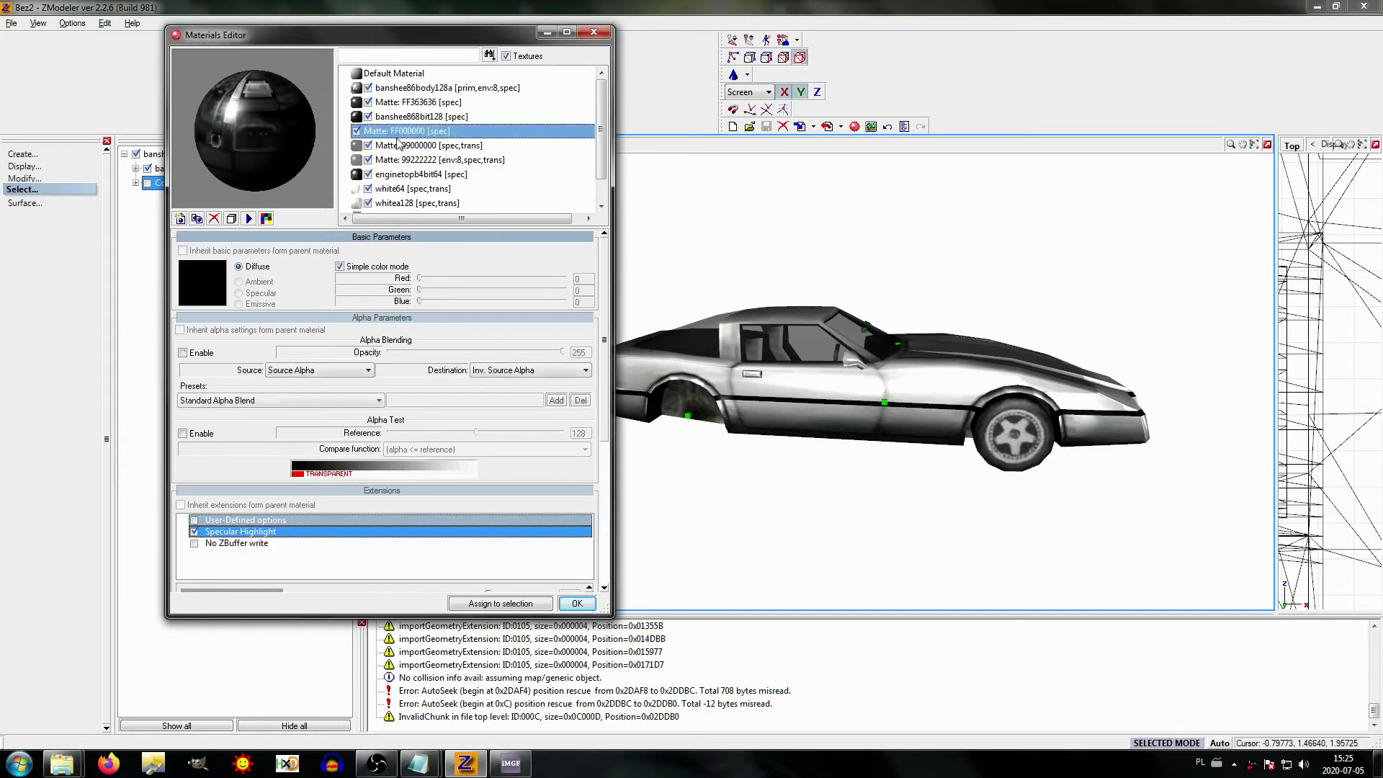
key("Down")
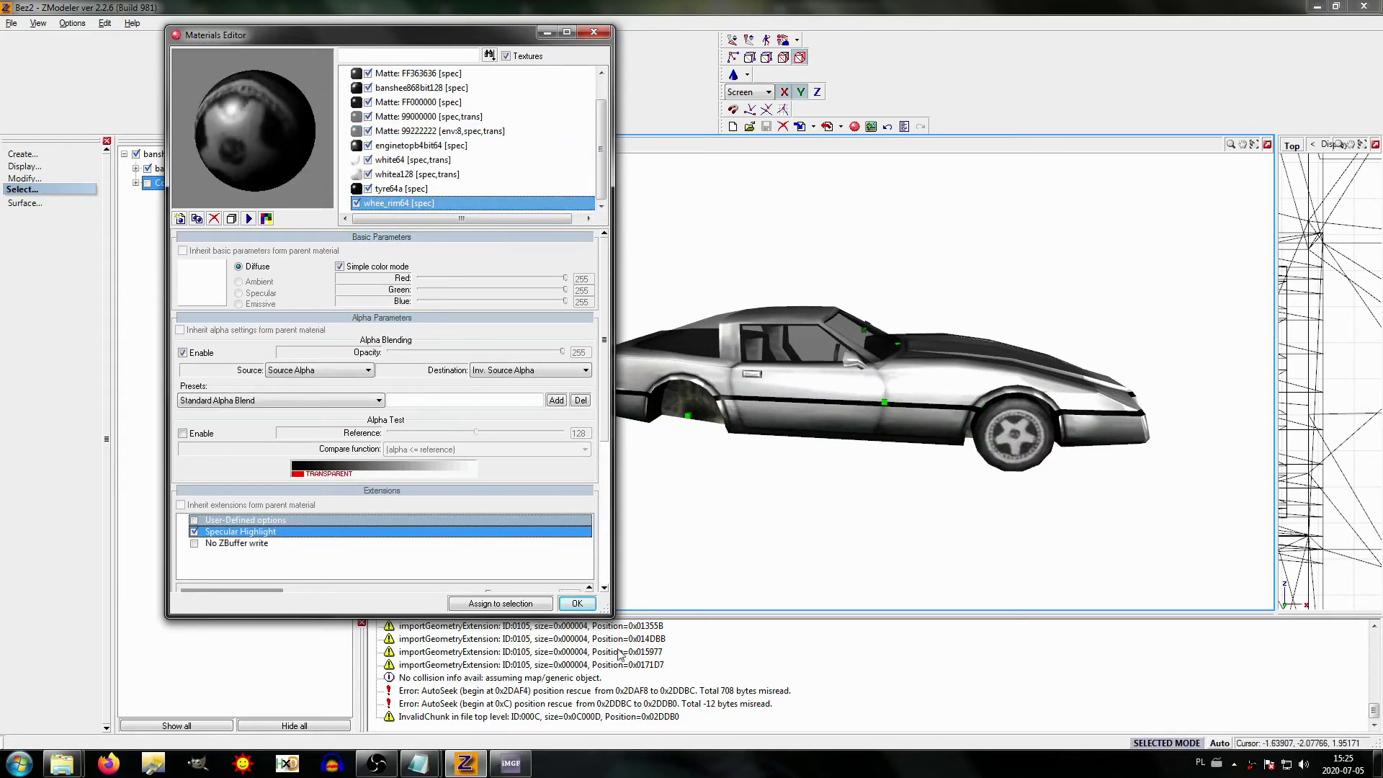
left_click(576, 603)
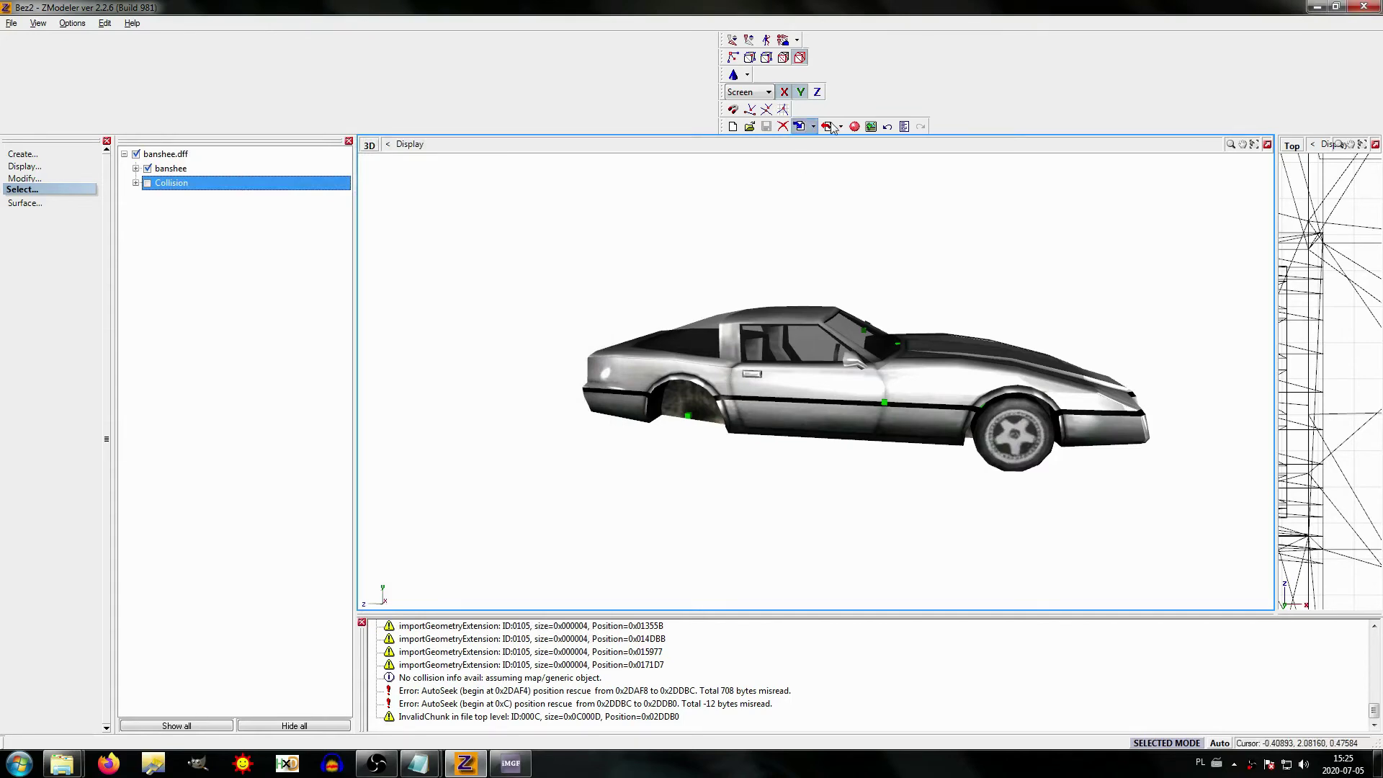
Step: Preview whee_rim64.tga and tyre64a.tga in the Textures Browser
left_click(871, 126)
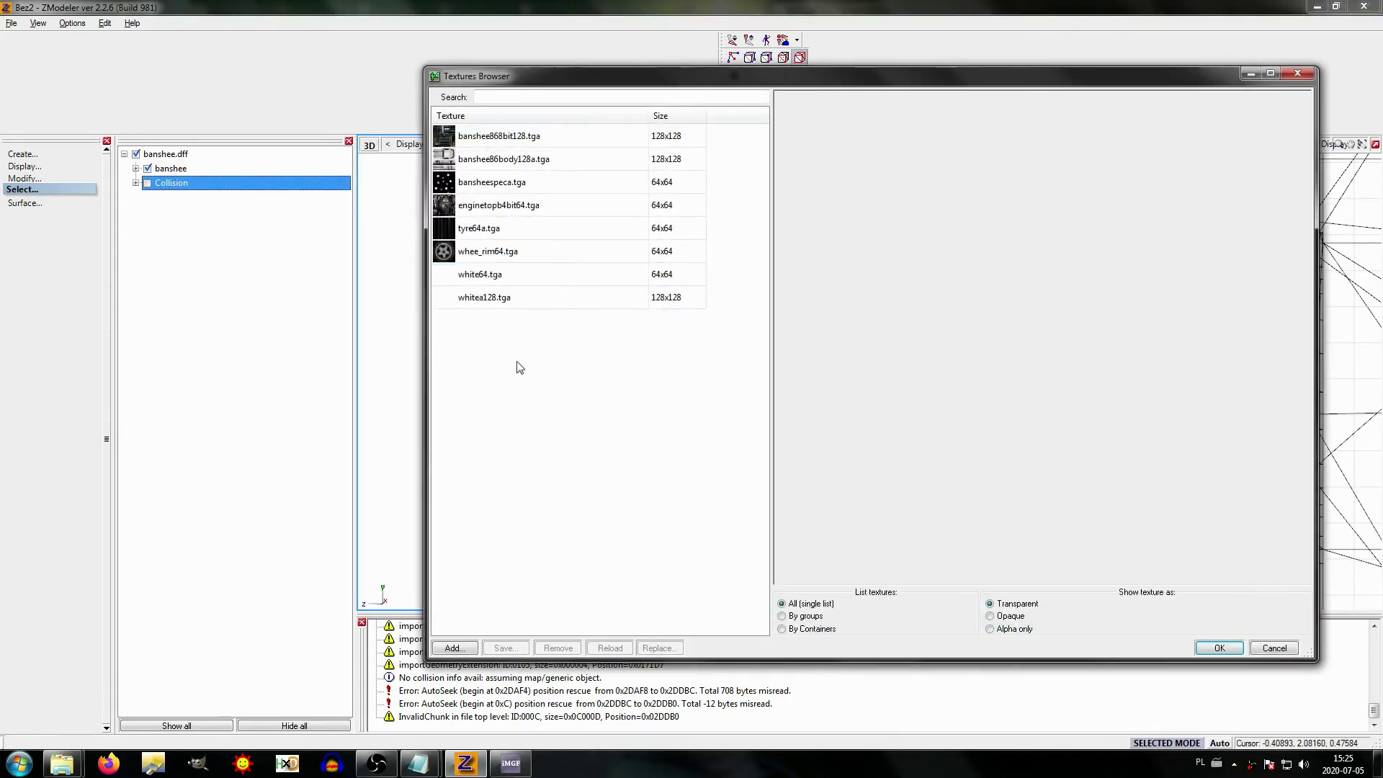
left_click(484, 258)
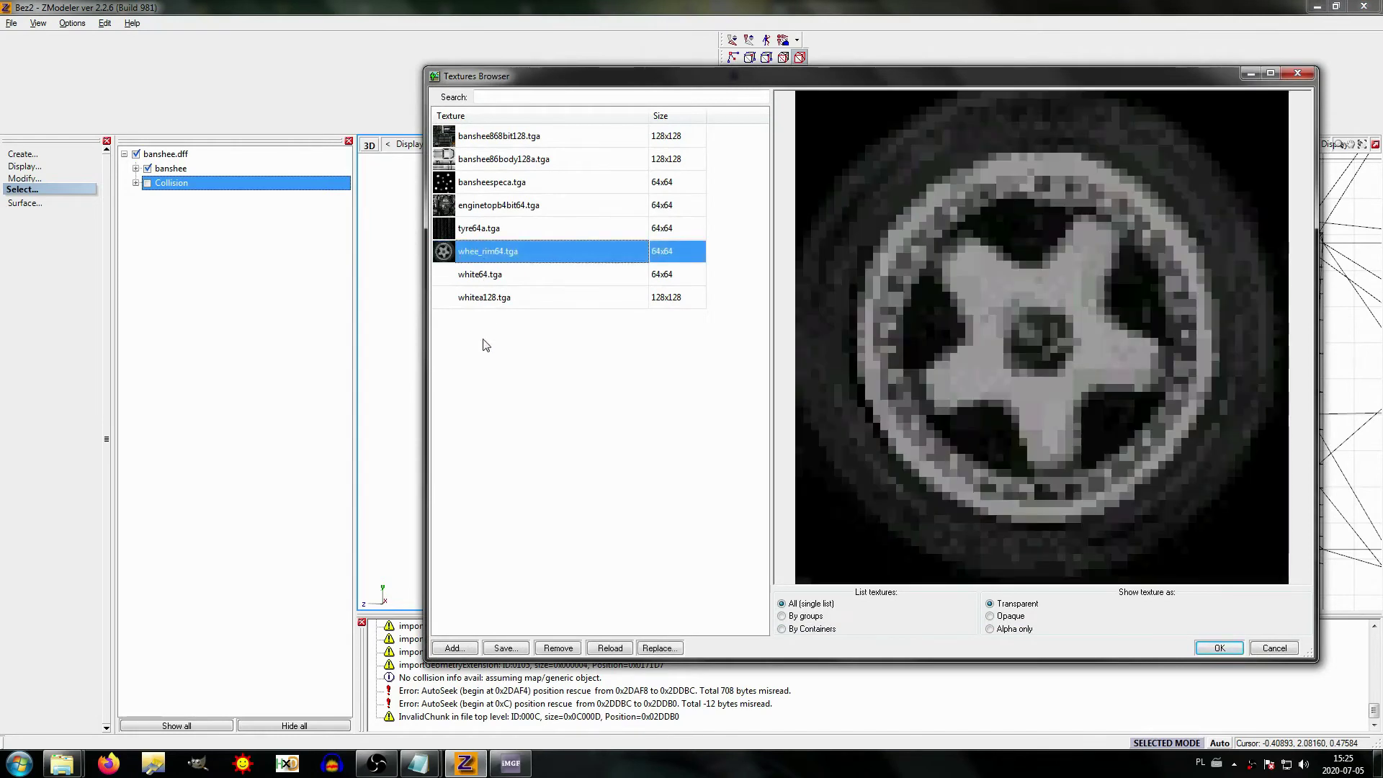
left_click(499, 235)
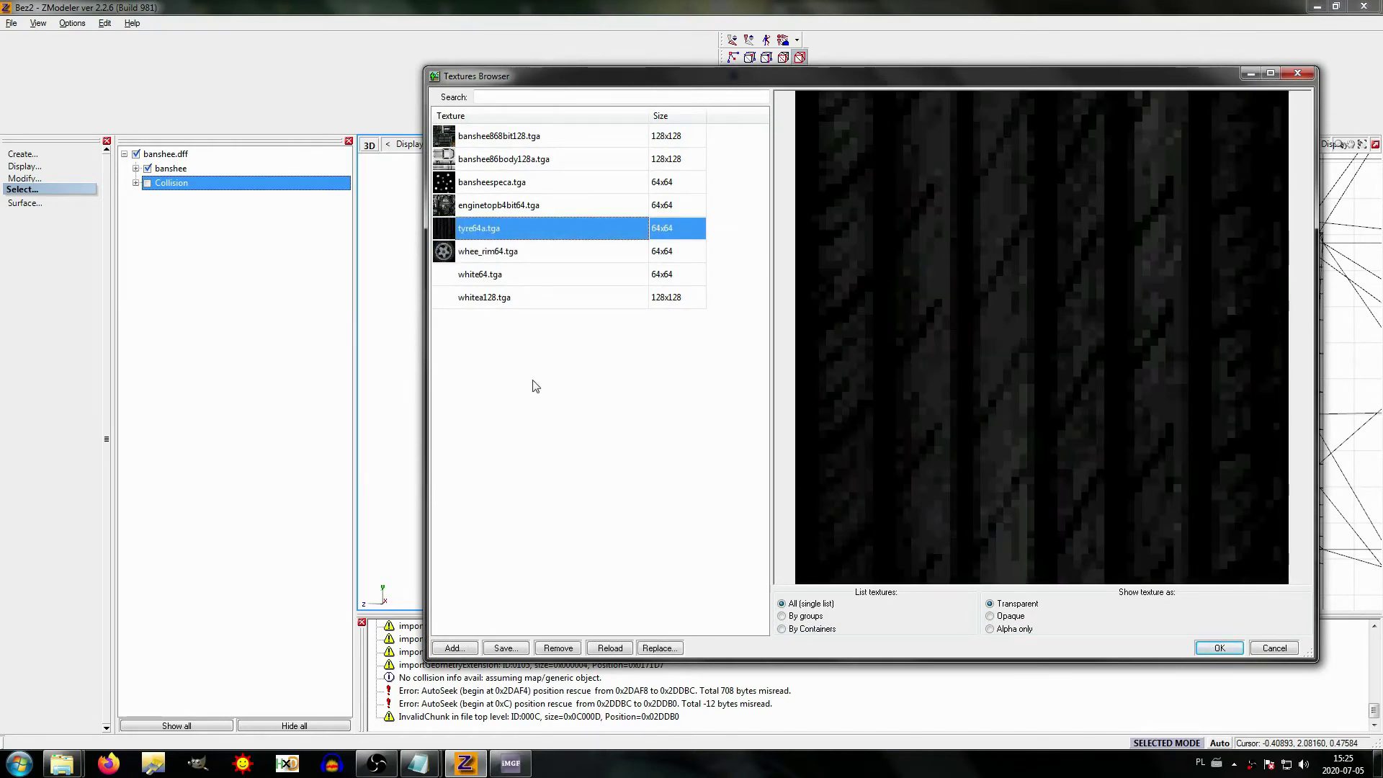
Step: Create a new folder named WHEEL TEXTURE in the Banshee project folder
mouse_move(62, 763)
left_click(101, 691)
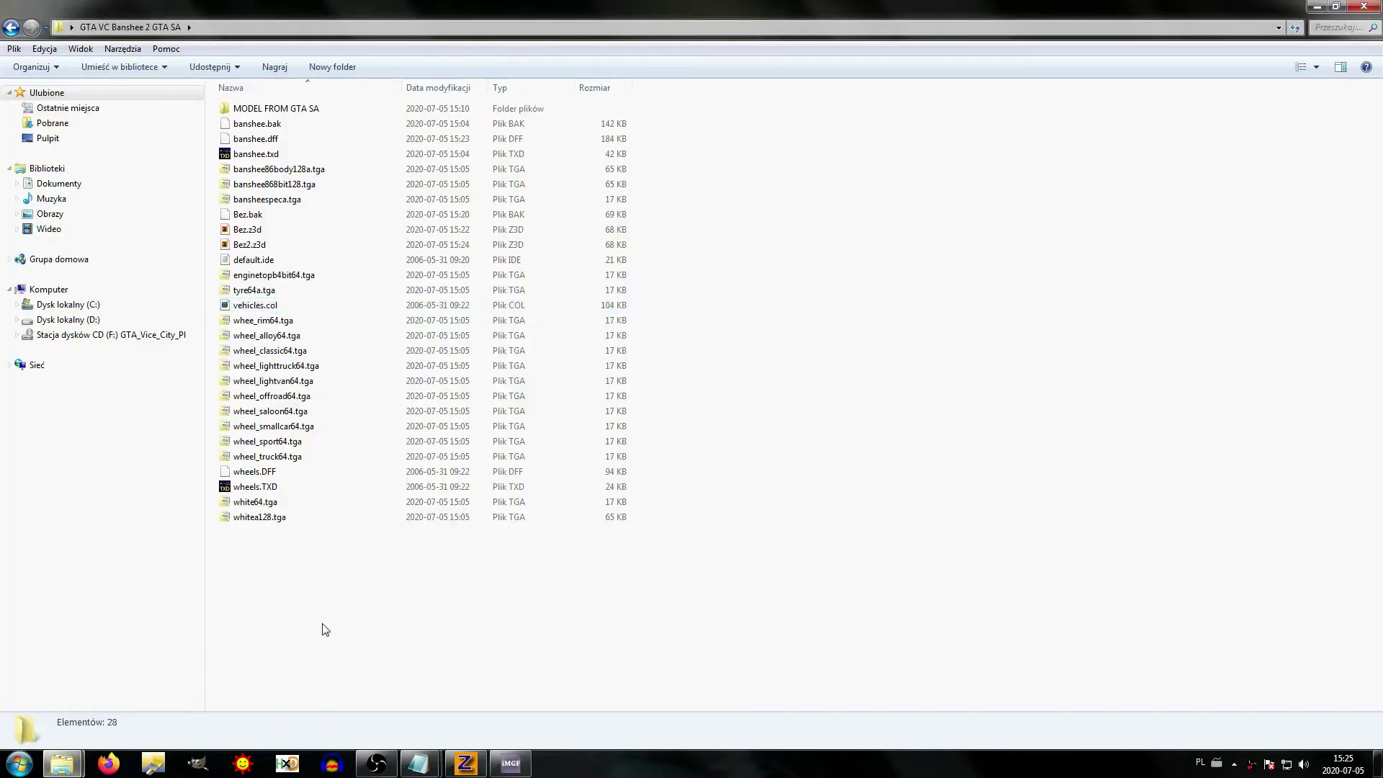
right_click(283, 567)
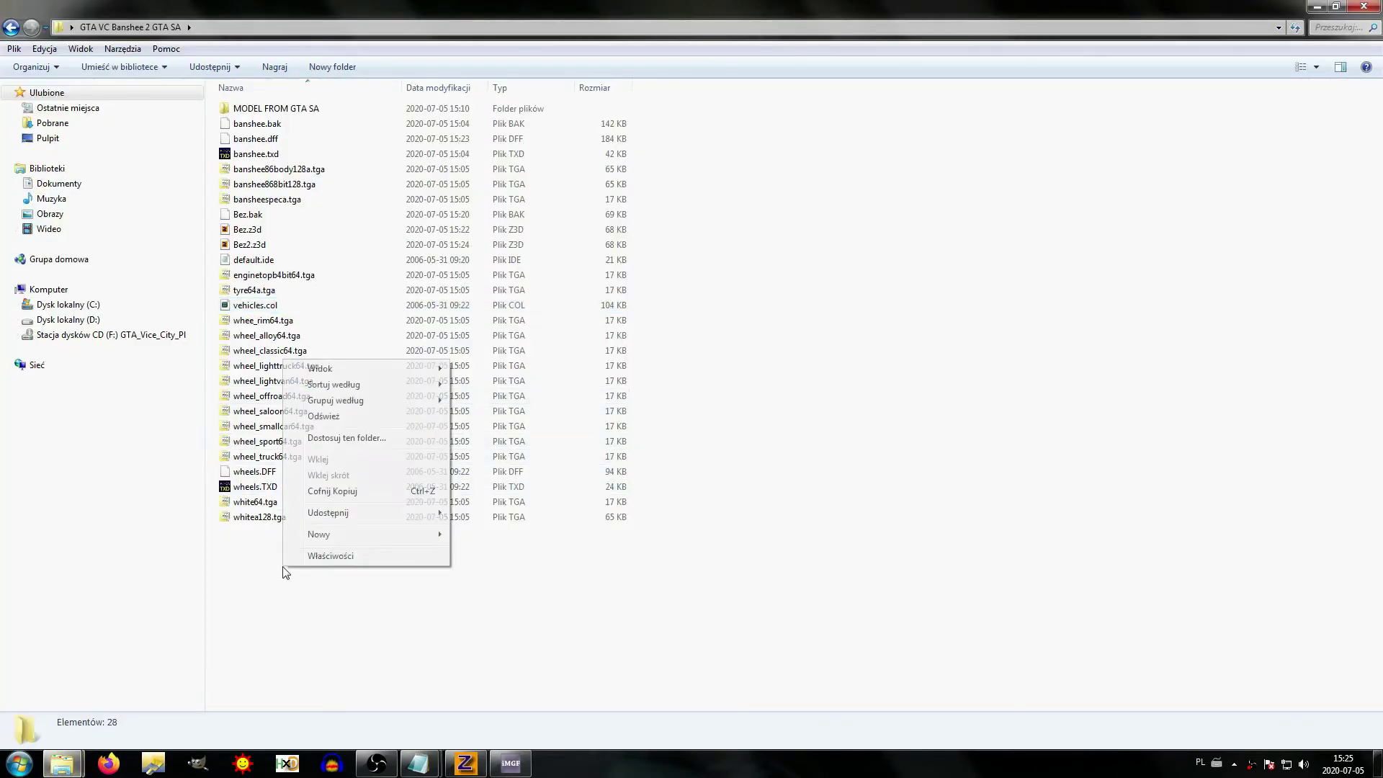
mouse_move(321, 534)
left_click(497, 533)
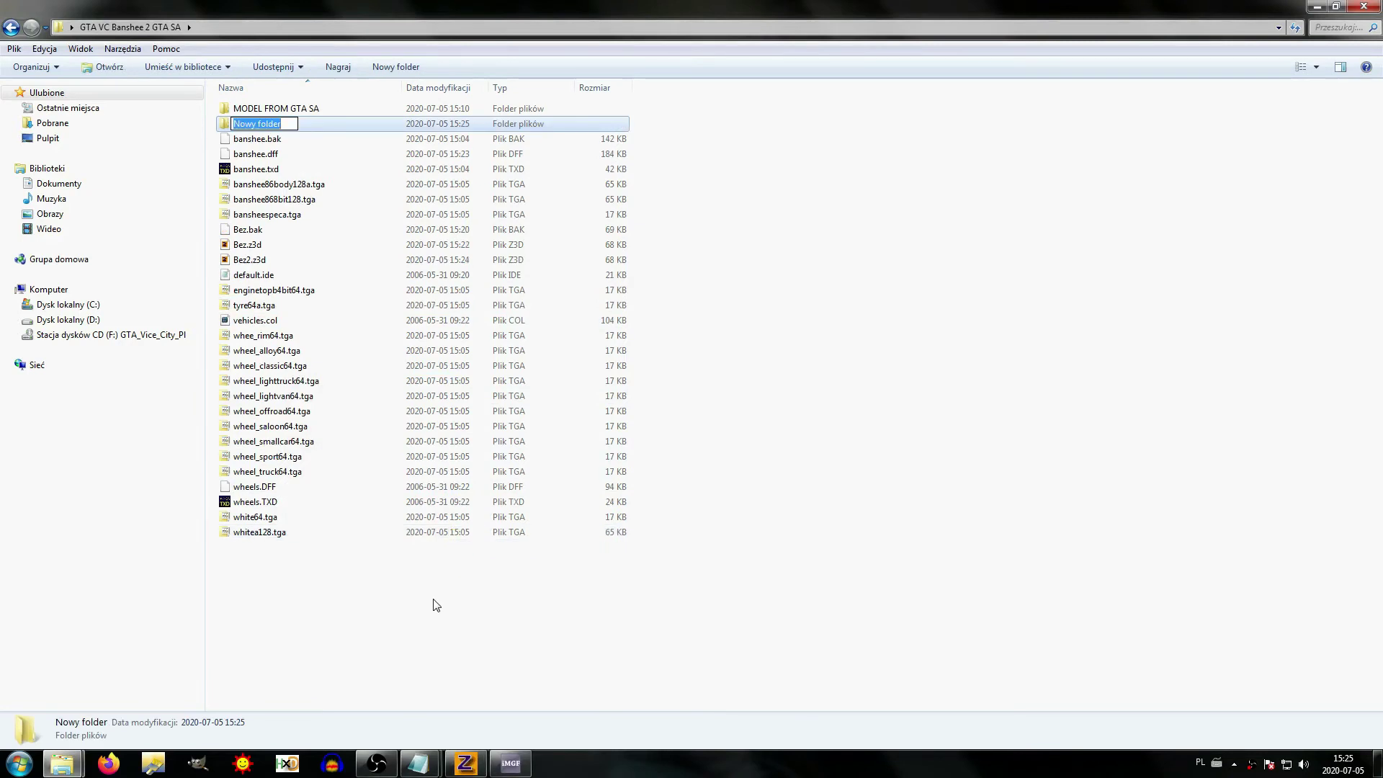
type("WHEEL TEXTURE")
key("Return")
left_click(435, 605)
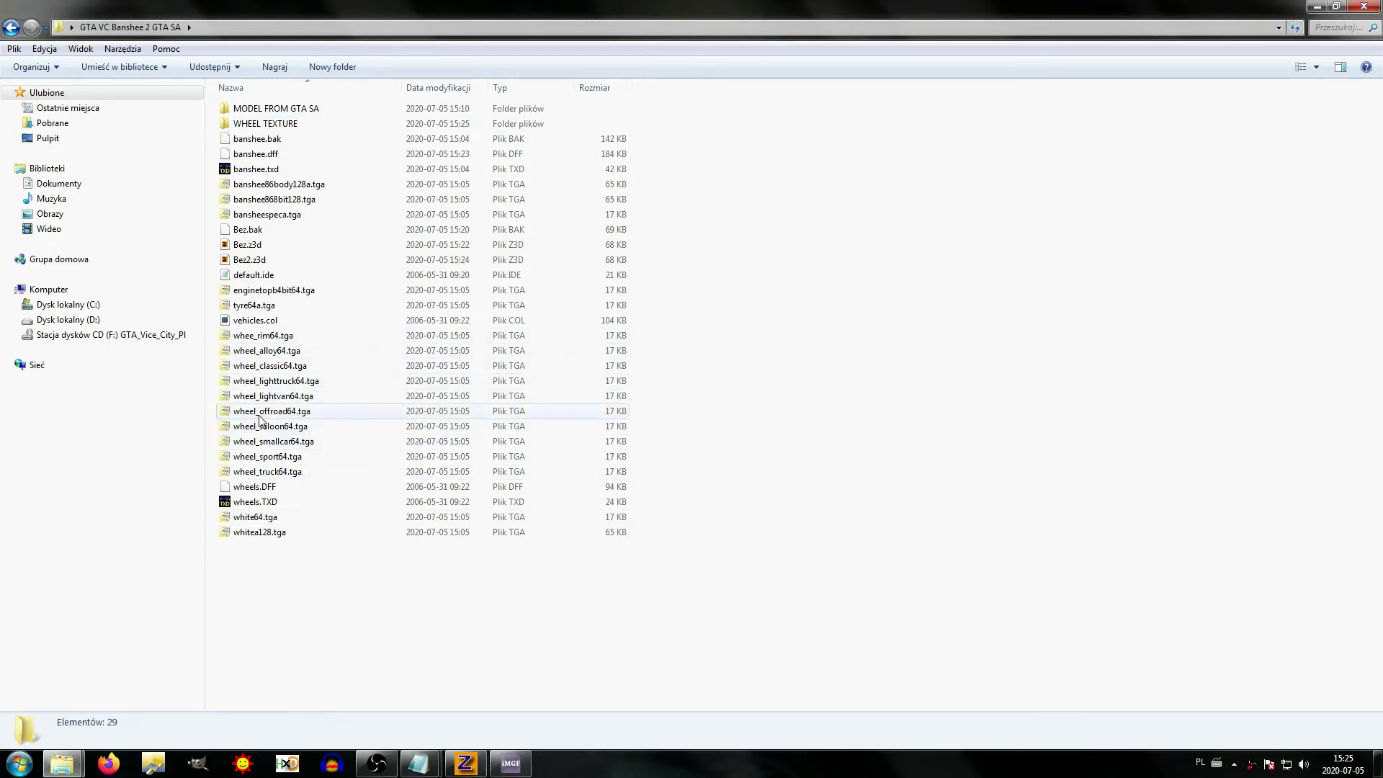
Step: Copy whee_rim64.tga and tyre64a.tga into WHEEL TEXTURE, then go back to the parent folder
left_click(252, 337)
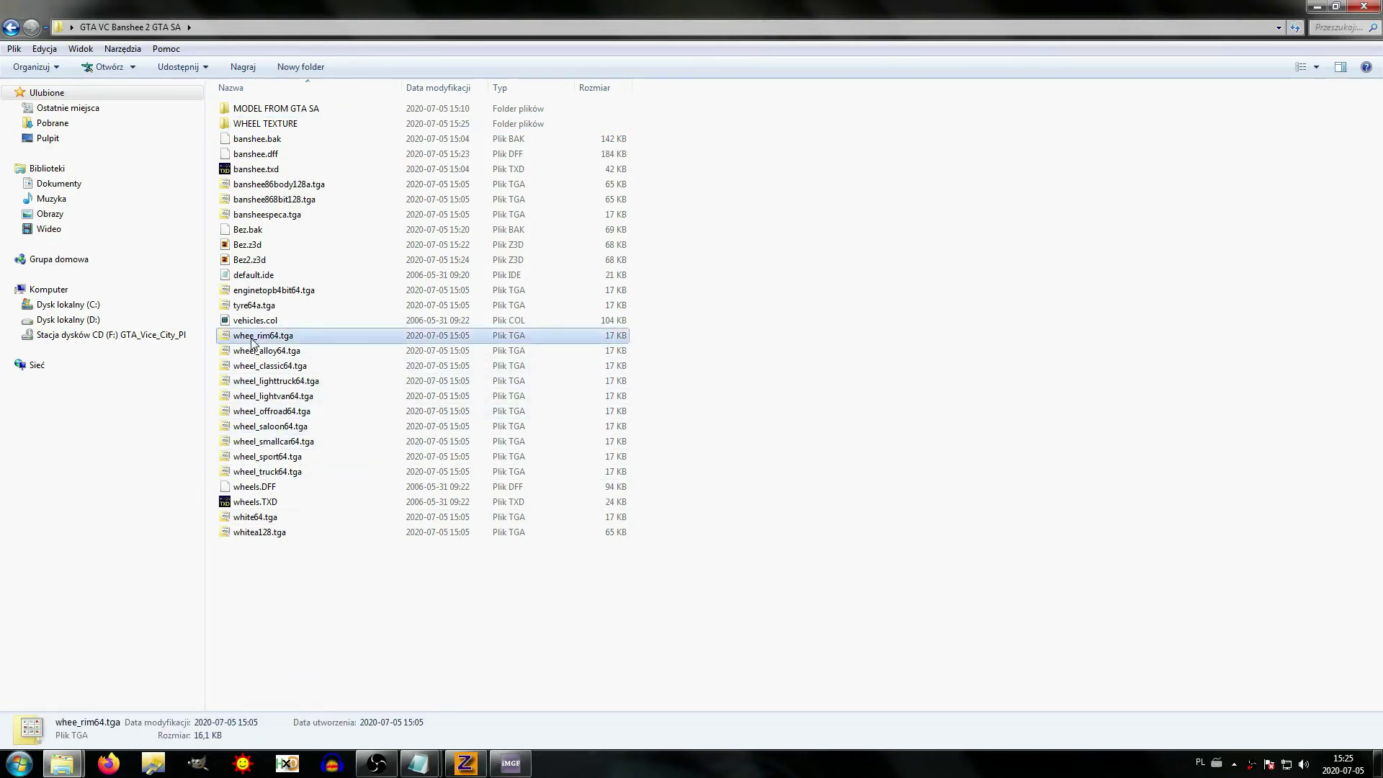
left_click(248, 307, "ctrl")
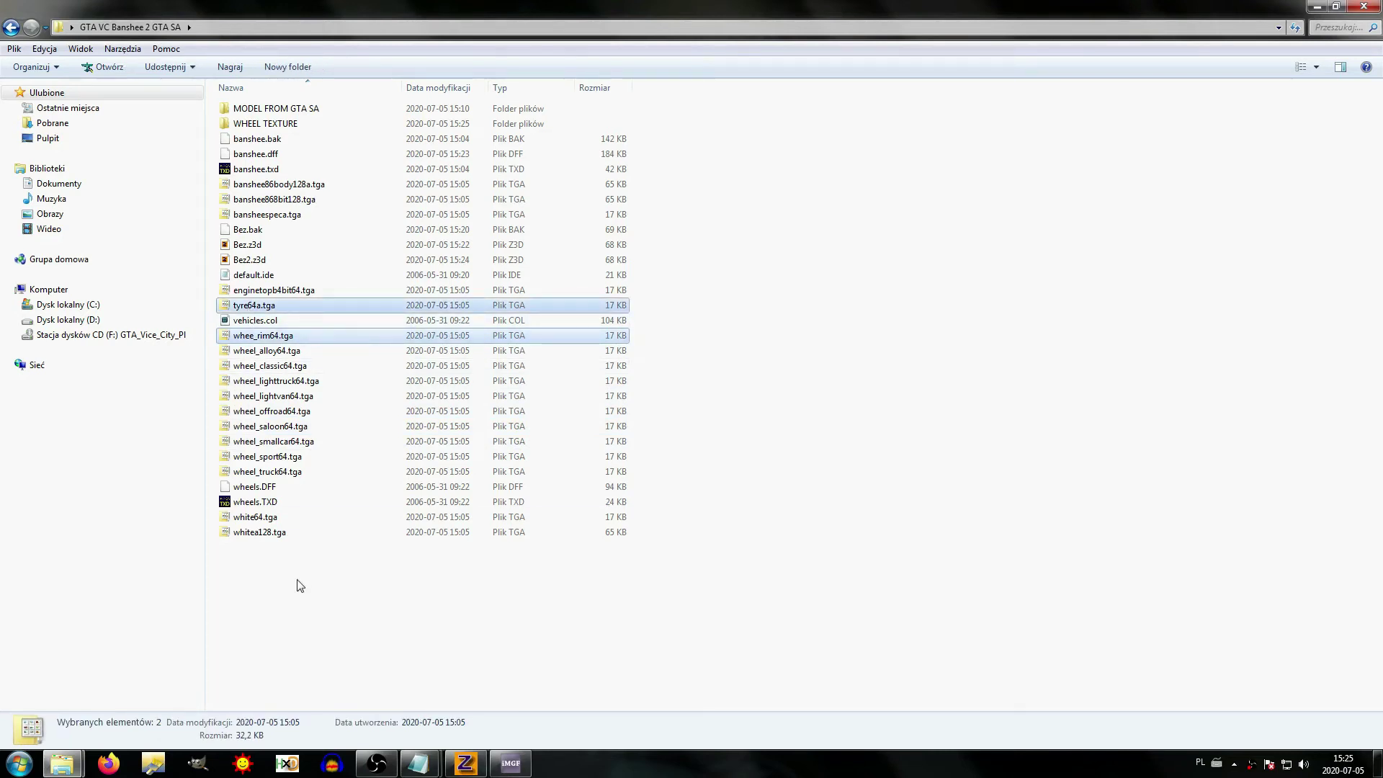
key("Up")
key("Up")
key("Up")
key("Up")
key("Up")
key("Up")
key("Up")
key("Up")
key("Up")
key("Up")
key("Up")
key("Up")
key("Return")
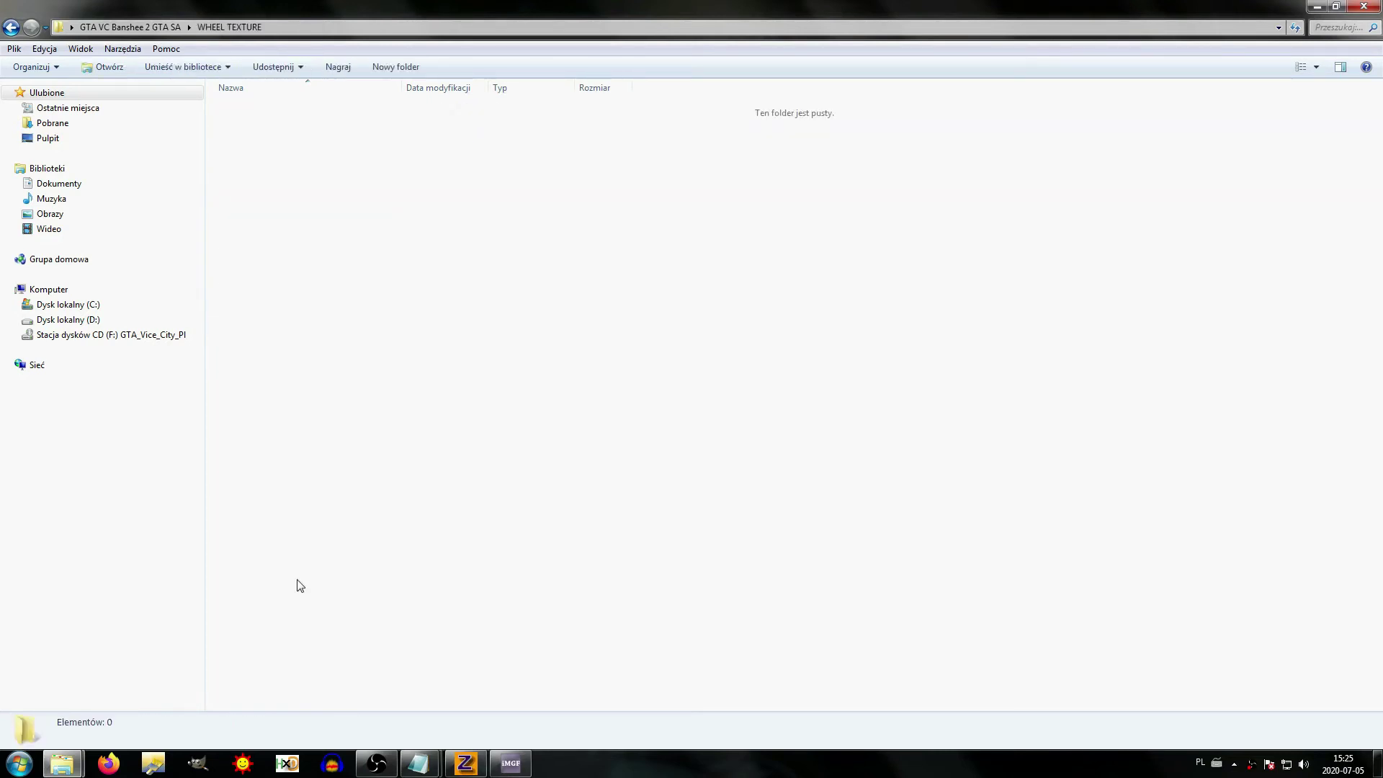
right_click(297, 581)
left_click(343, 472)
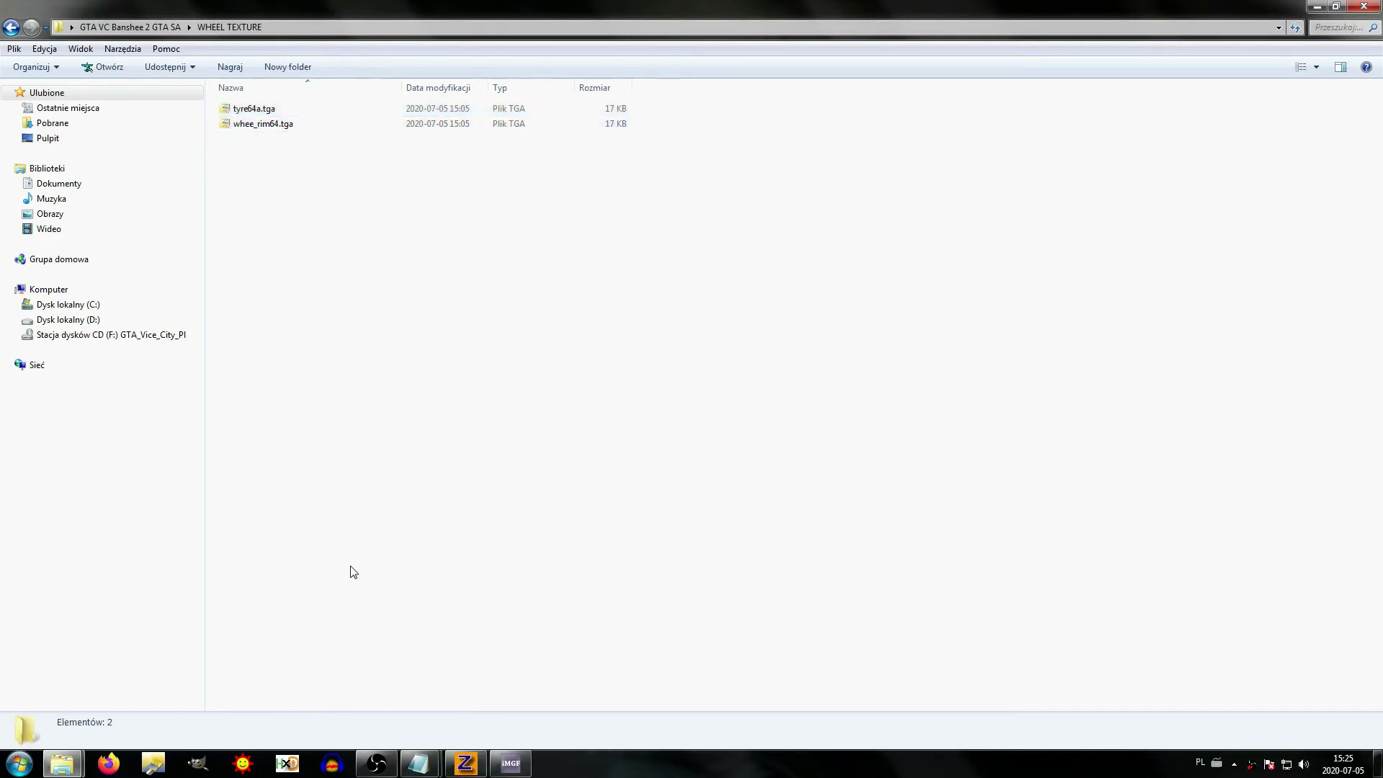
key("BackSpace")
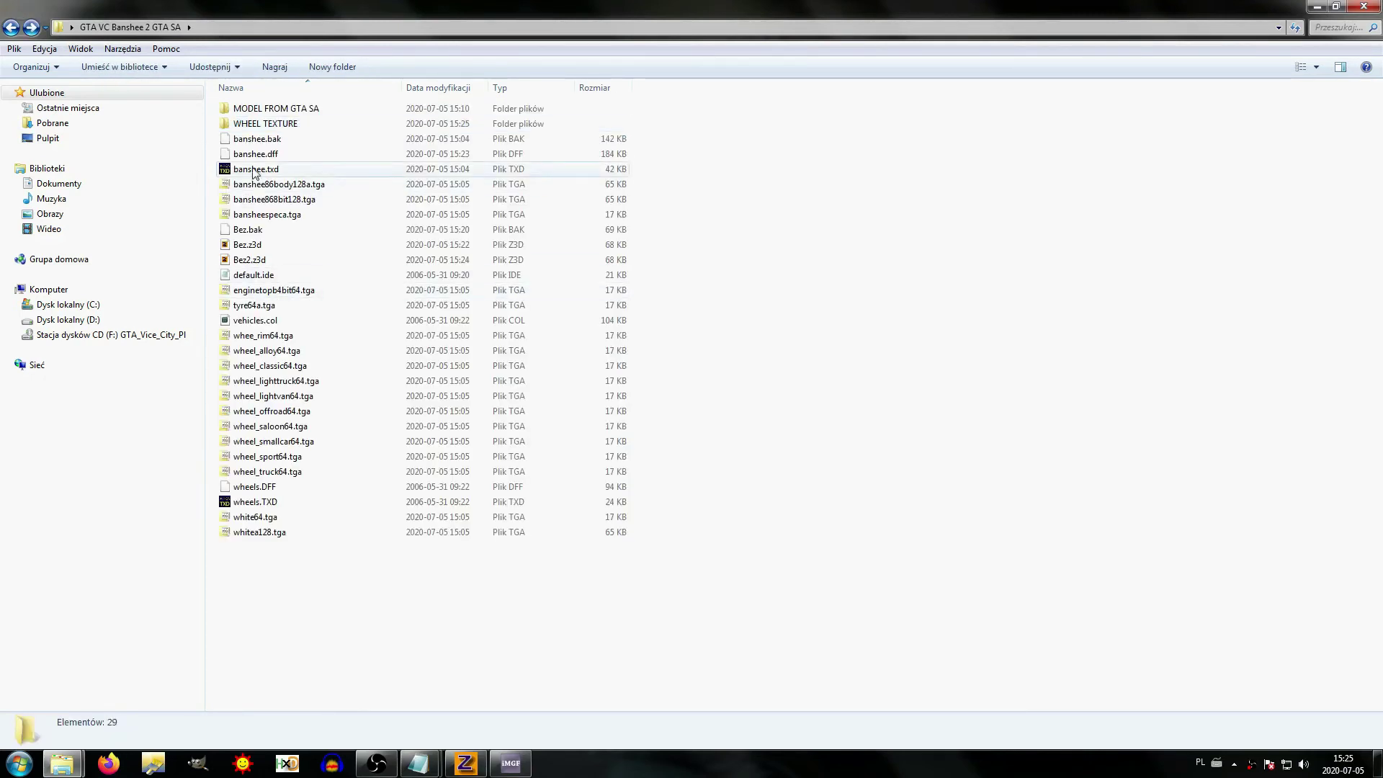
Step: Open banshee.txd and compare with the whee_rim64 and tyre64a textures in wheels.TXD
left_click(253, 172)
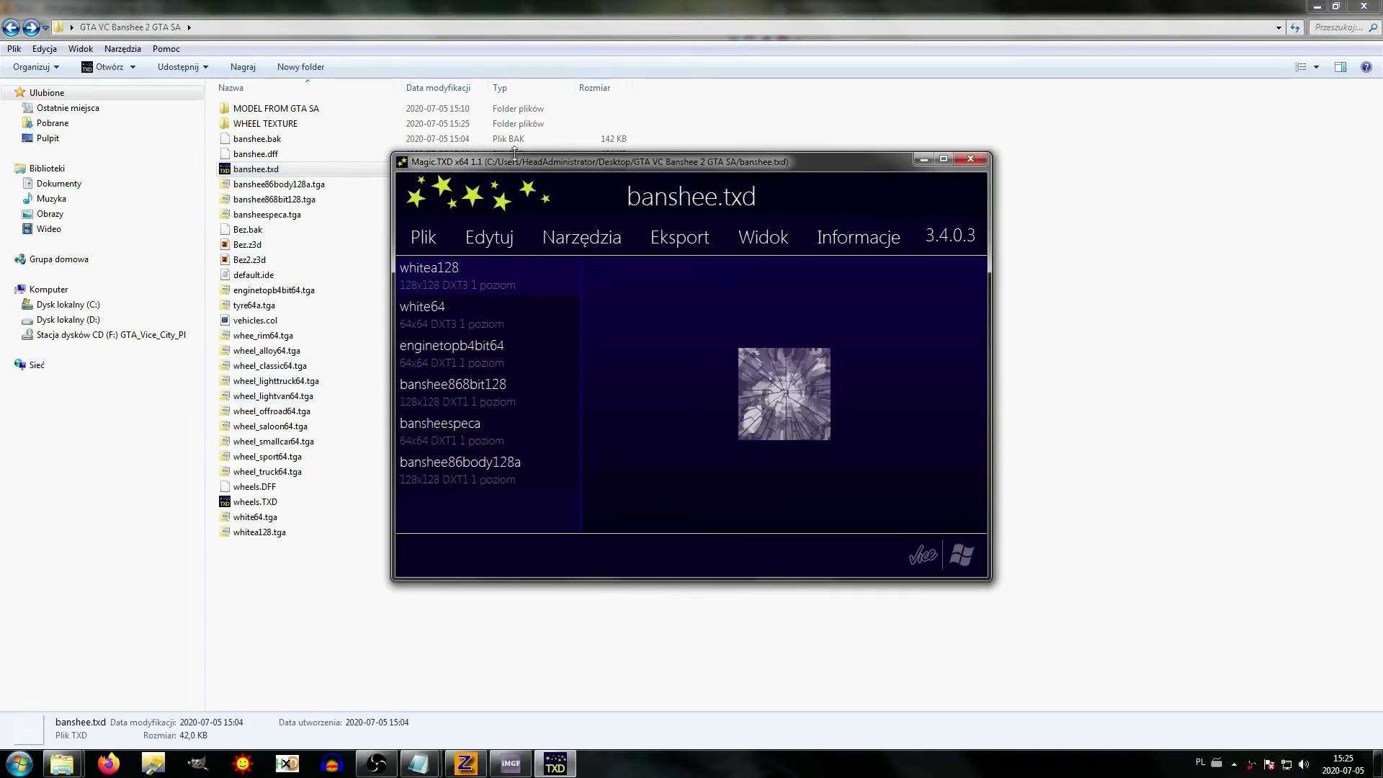
left_click_drag(516, 164, 921, 180)
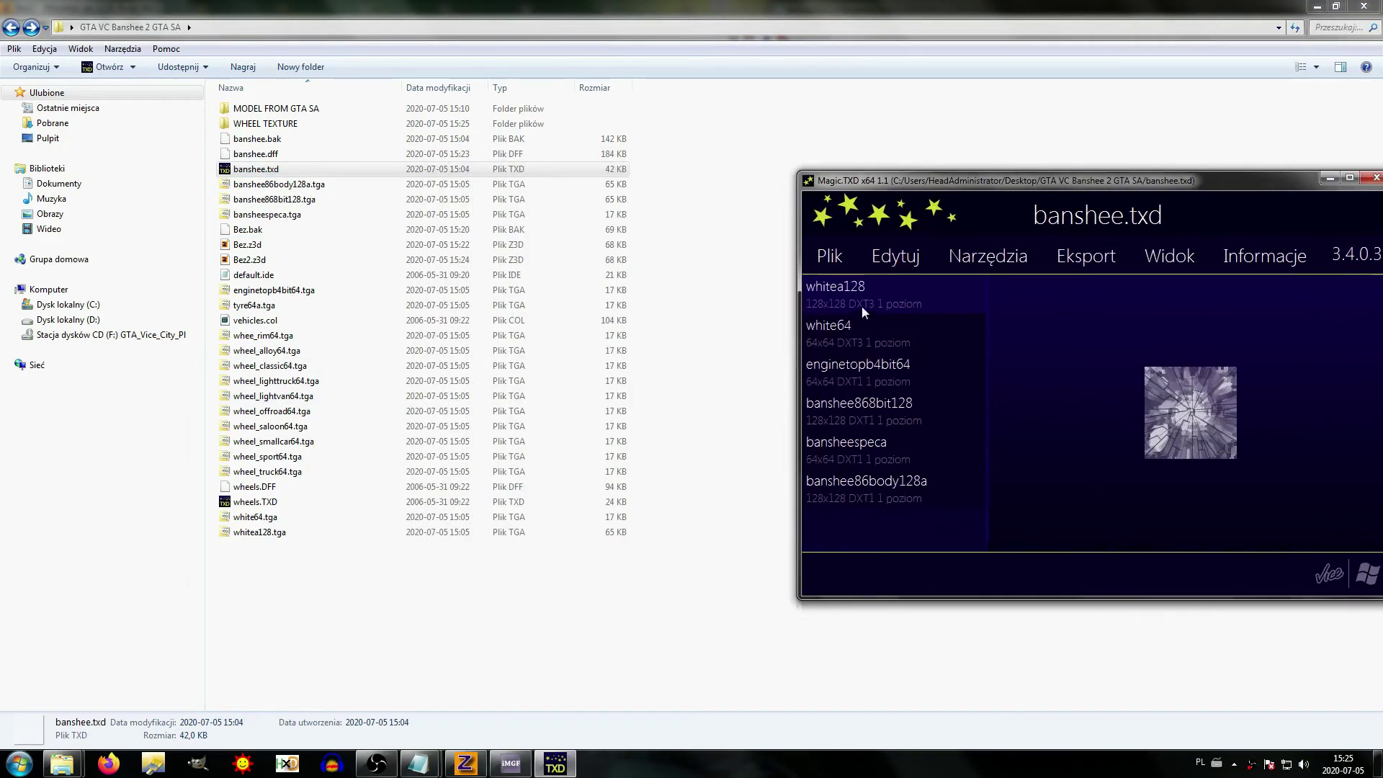
double_click(252, 503)
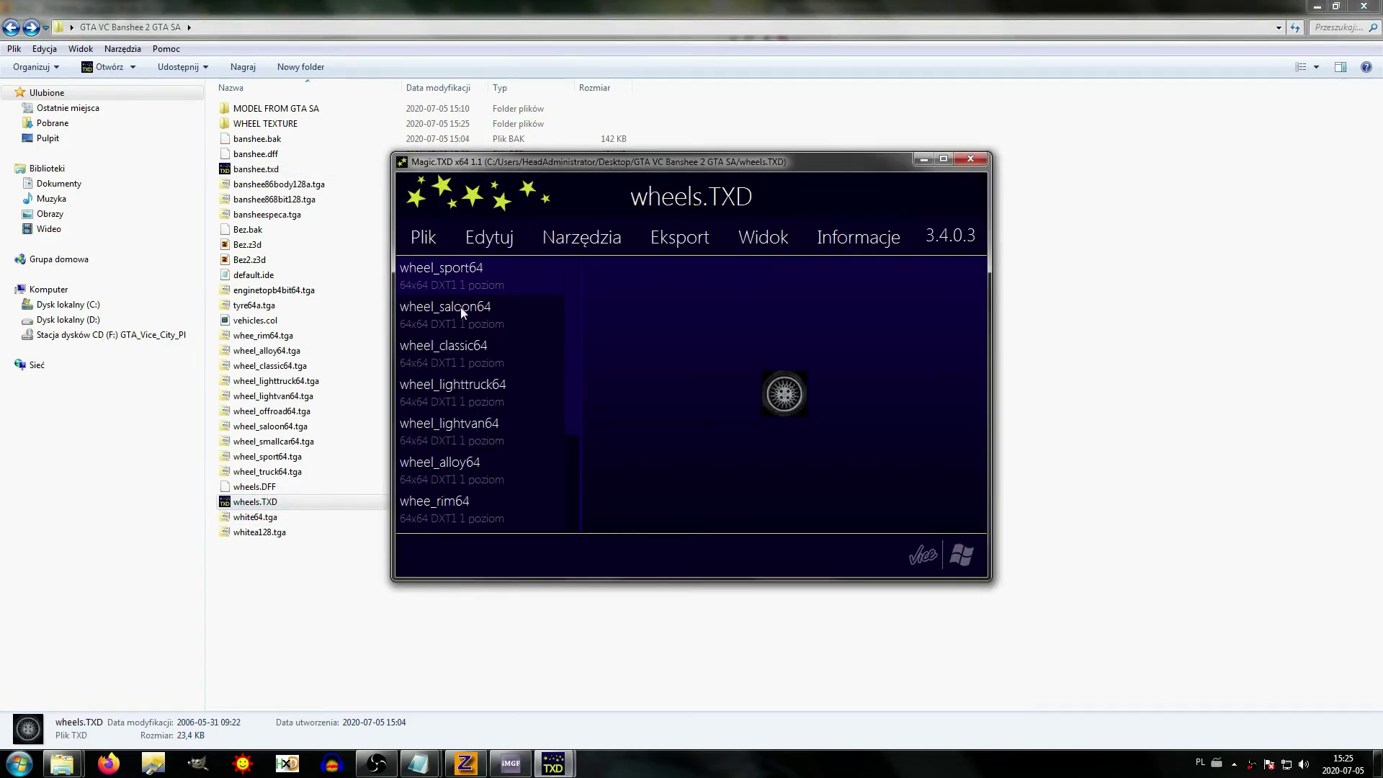
left_click(438, 513)
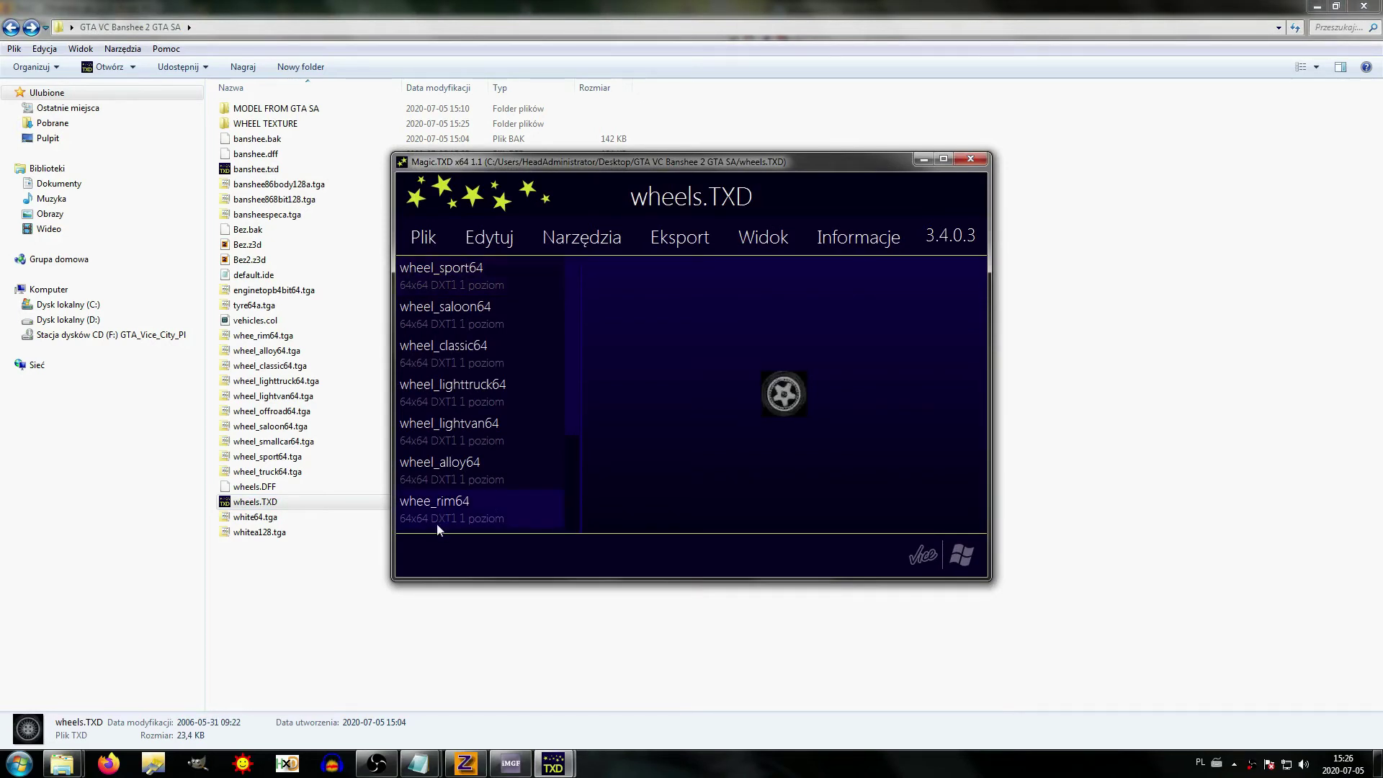
key("Down")
key("Down")
key("Down")
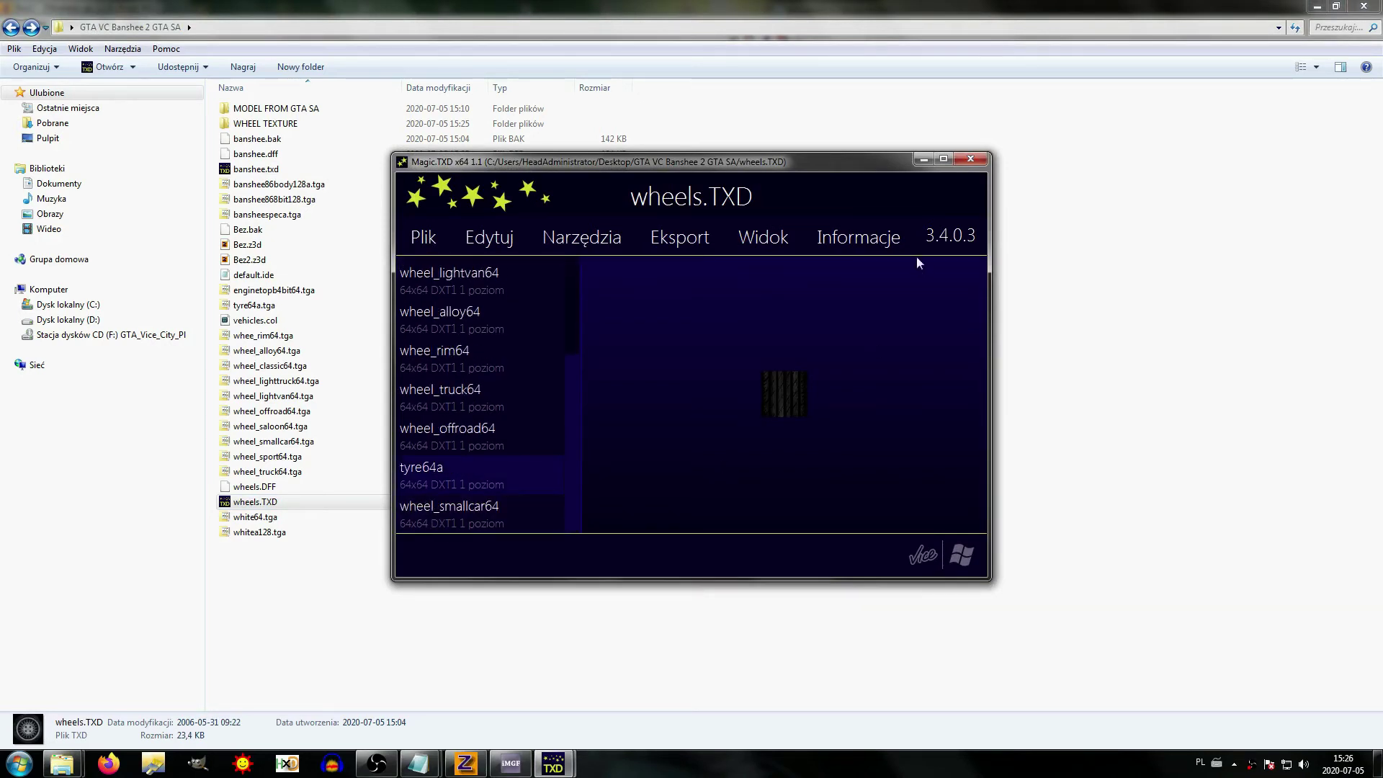
left_click(970, 159)
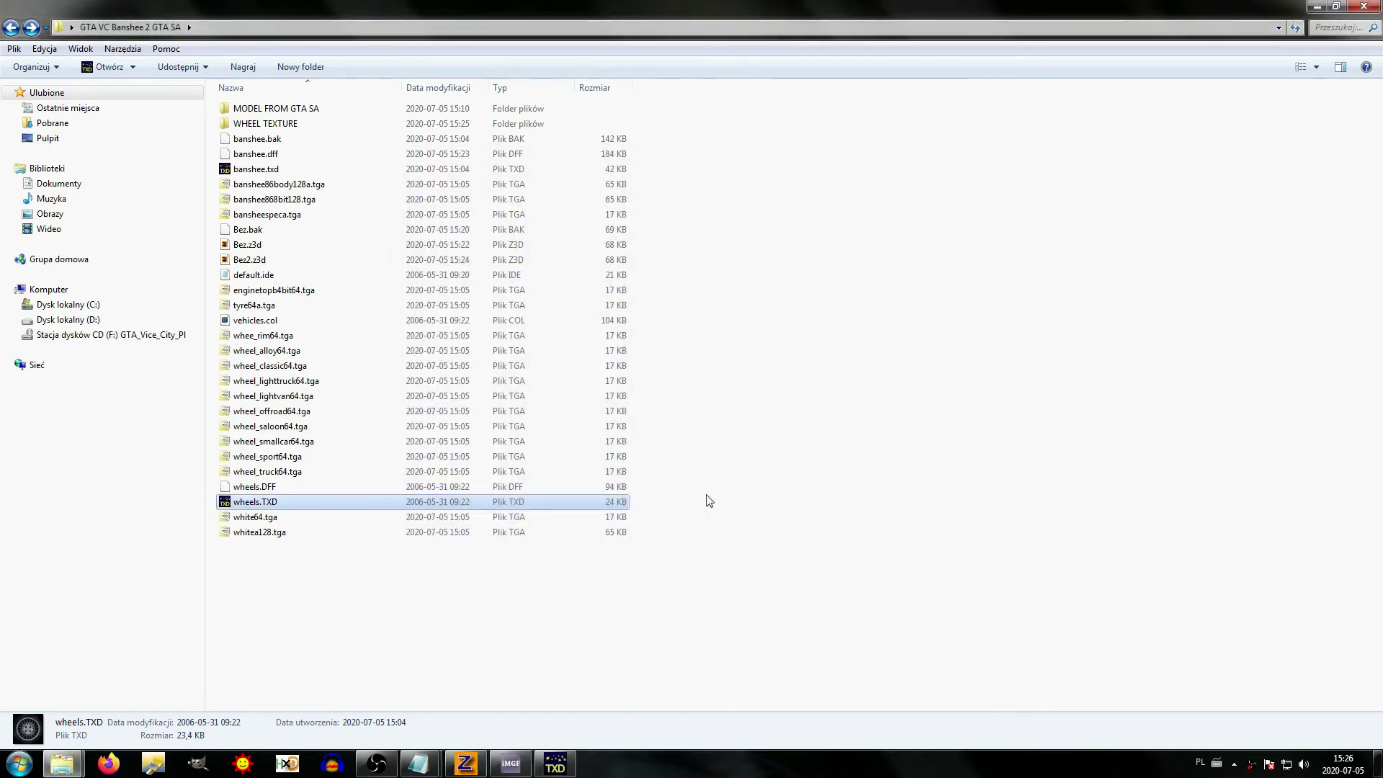
left_click(551, 762)
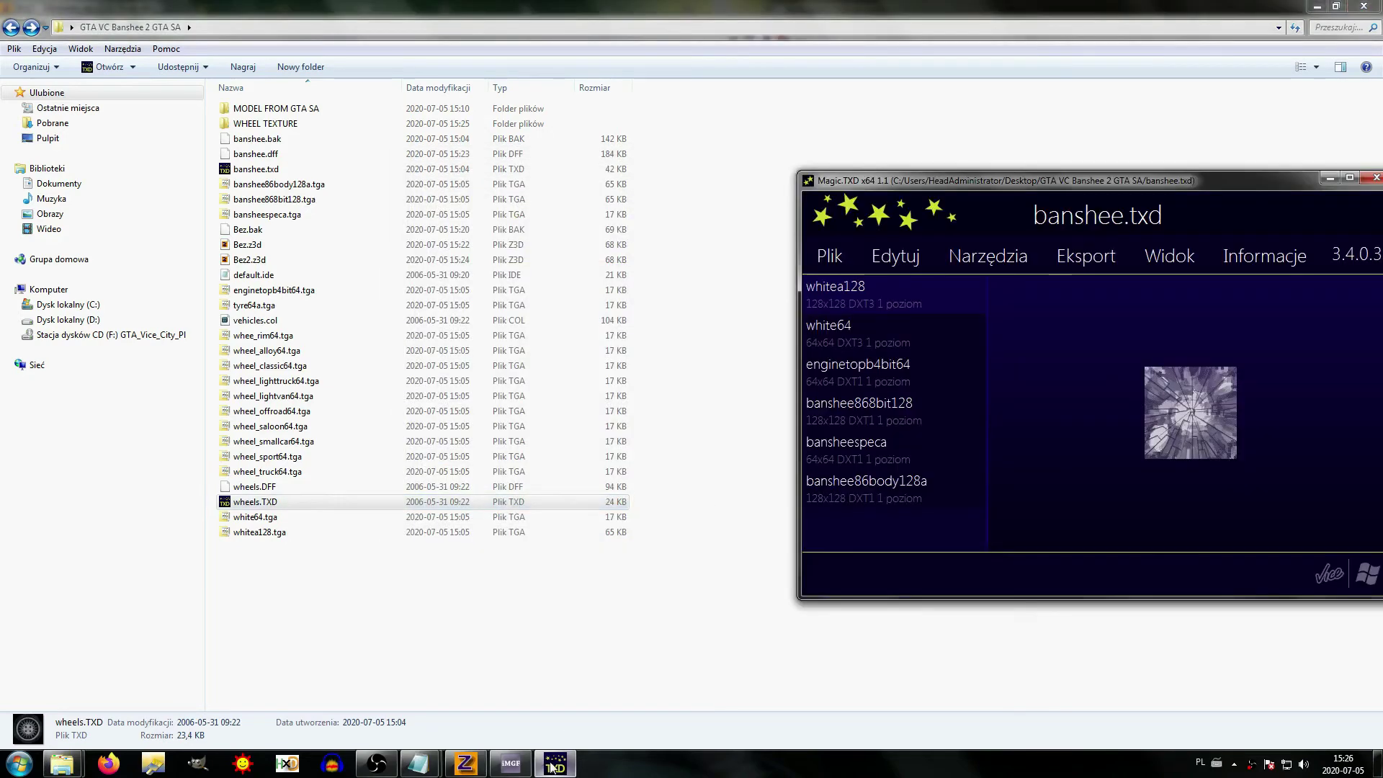
Step: Drag tyre64a.tga and whee_rim64.tga from WHEEL TEXTURE into banshee.txd's texture list
double_click(278, 128)
left_click(276, 128)
key("ctrl+a")
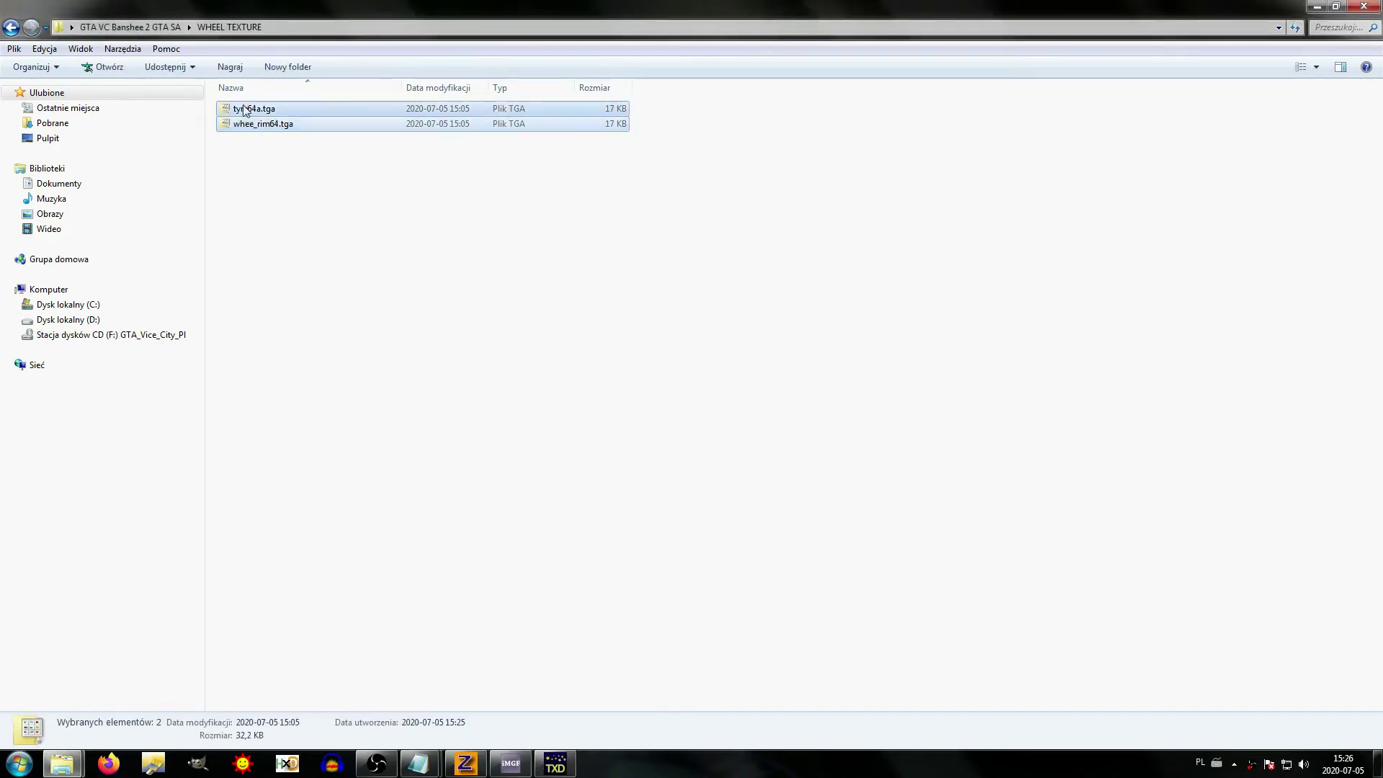
left_click_drag(245, 110, 868, 541)
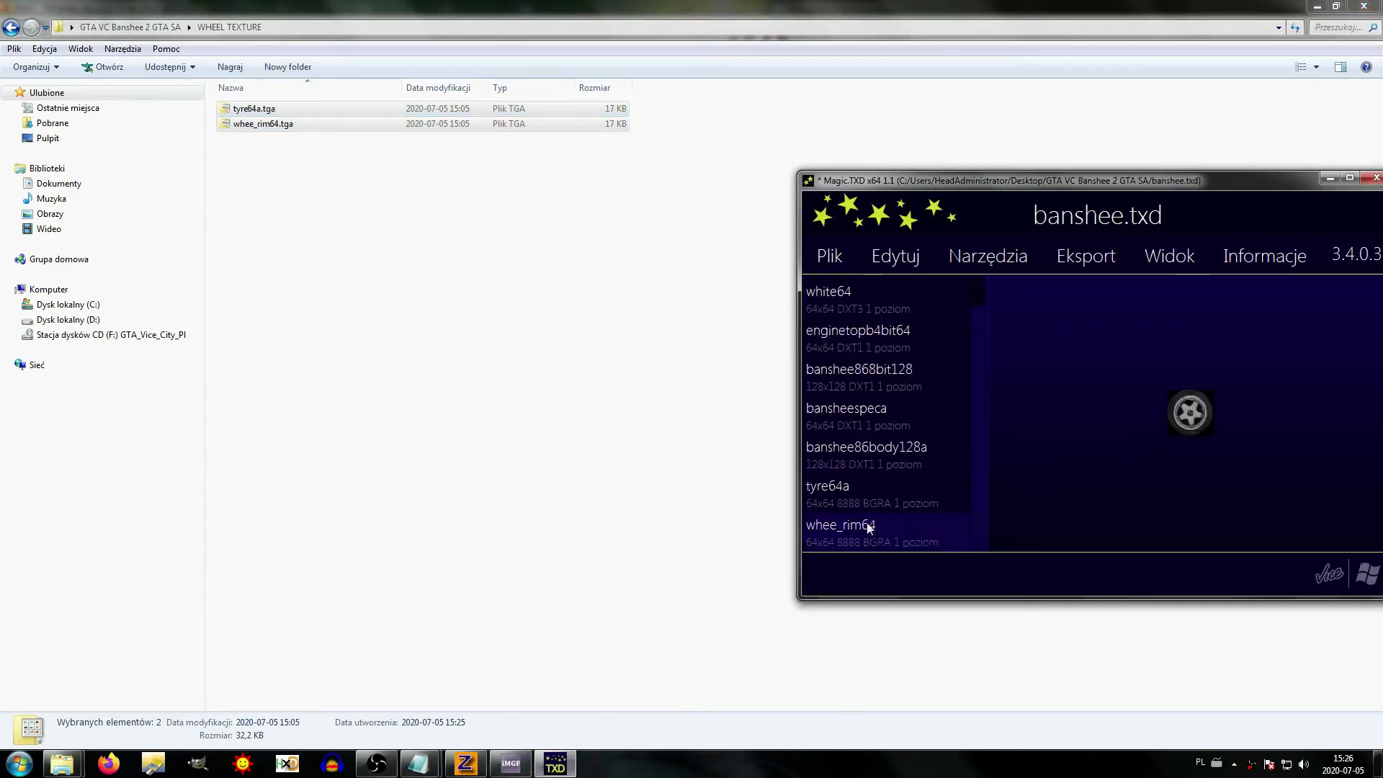
left_click(851, 496)
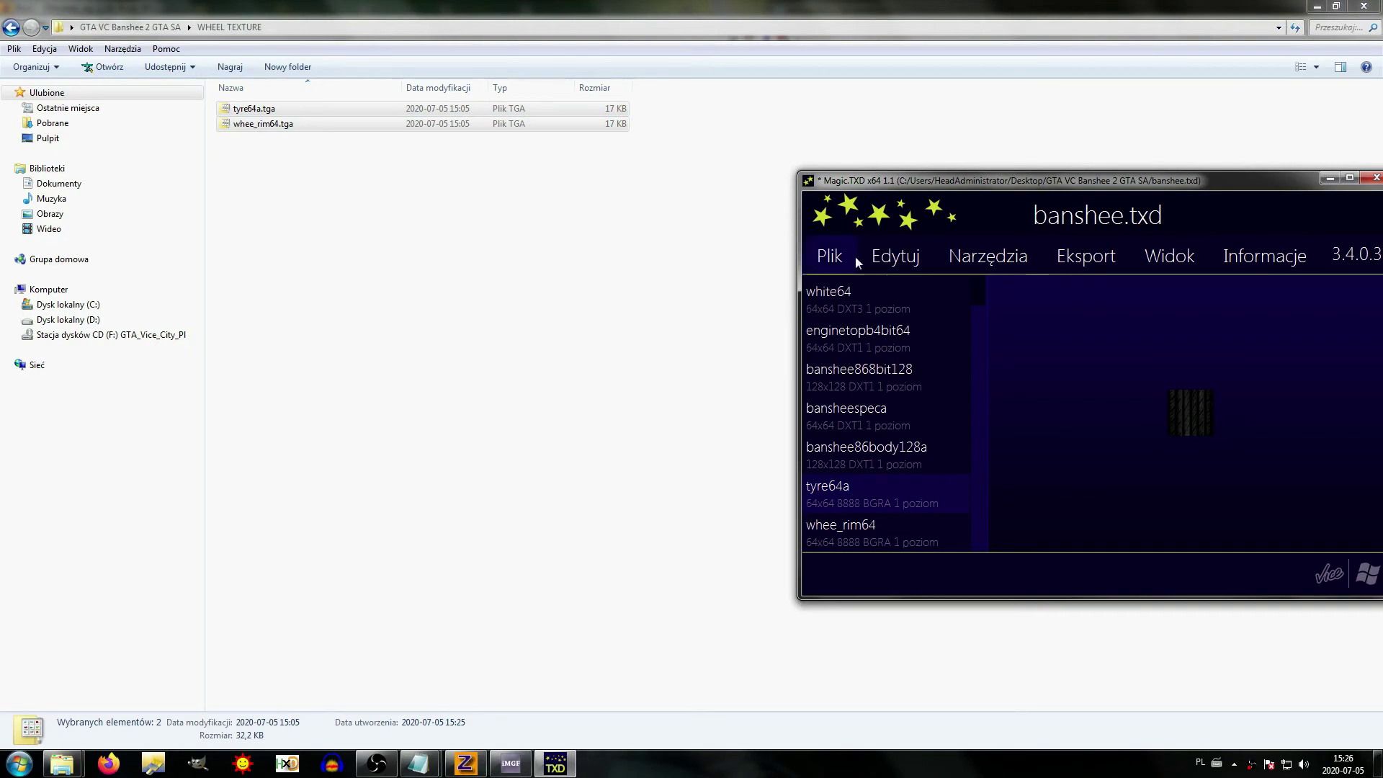
left_click(905, 258)
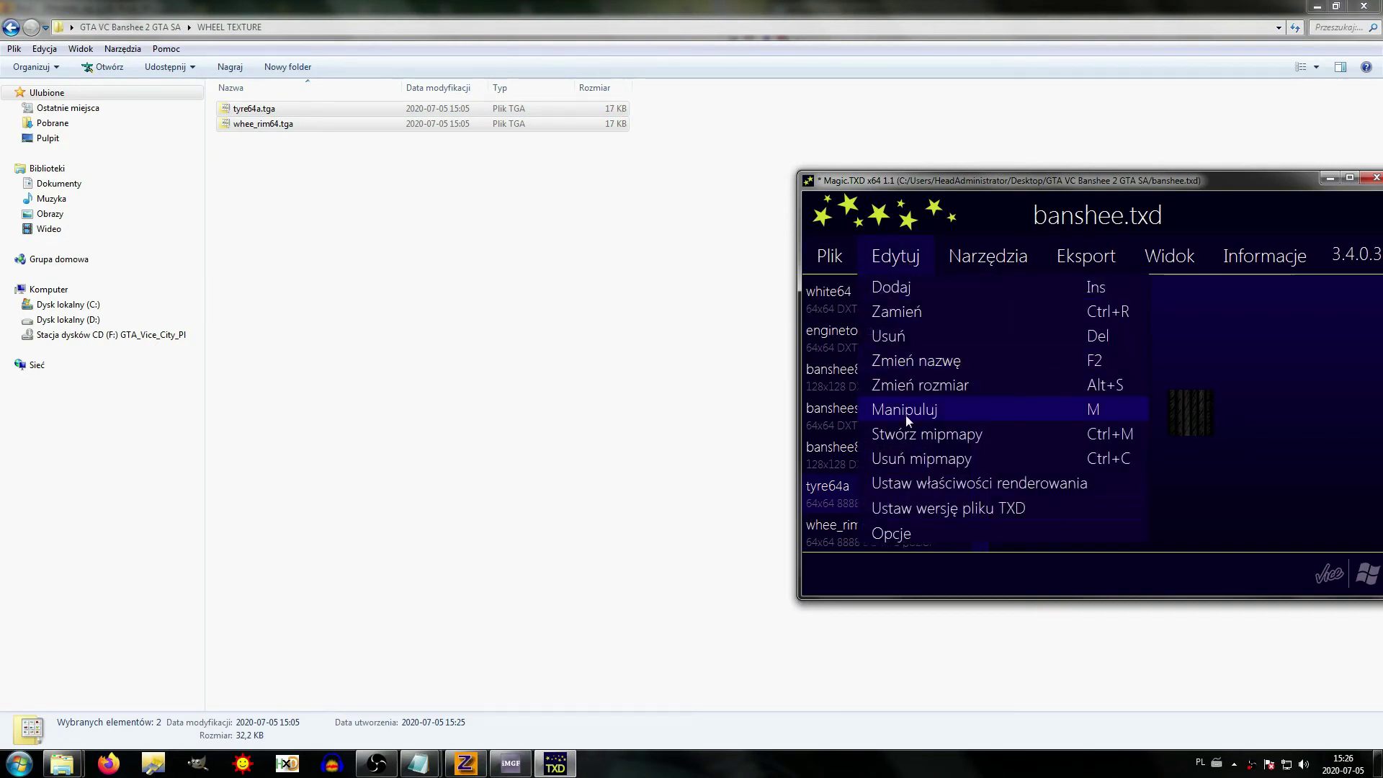
left_click(905, 412)
Step: Convert tyre64a and whee_rim64 in banshee.txd to DXT1 format
left_click(168, 367)
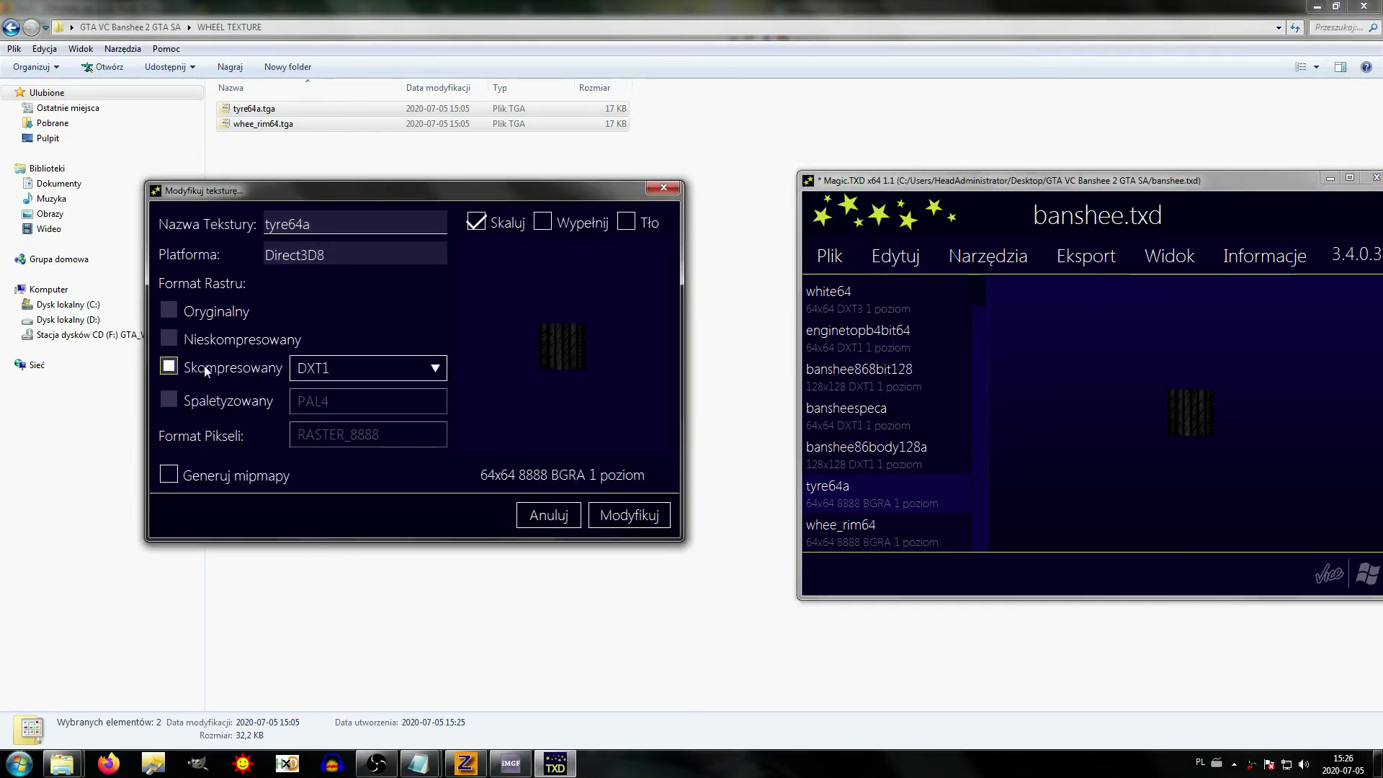
left_click(628, 514)
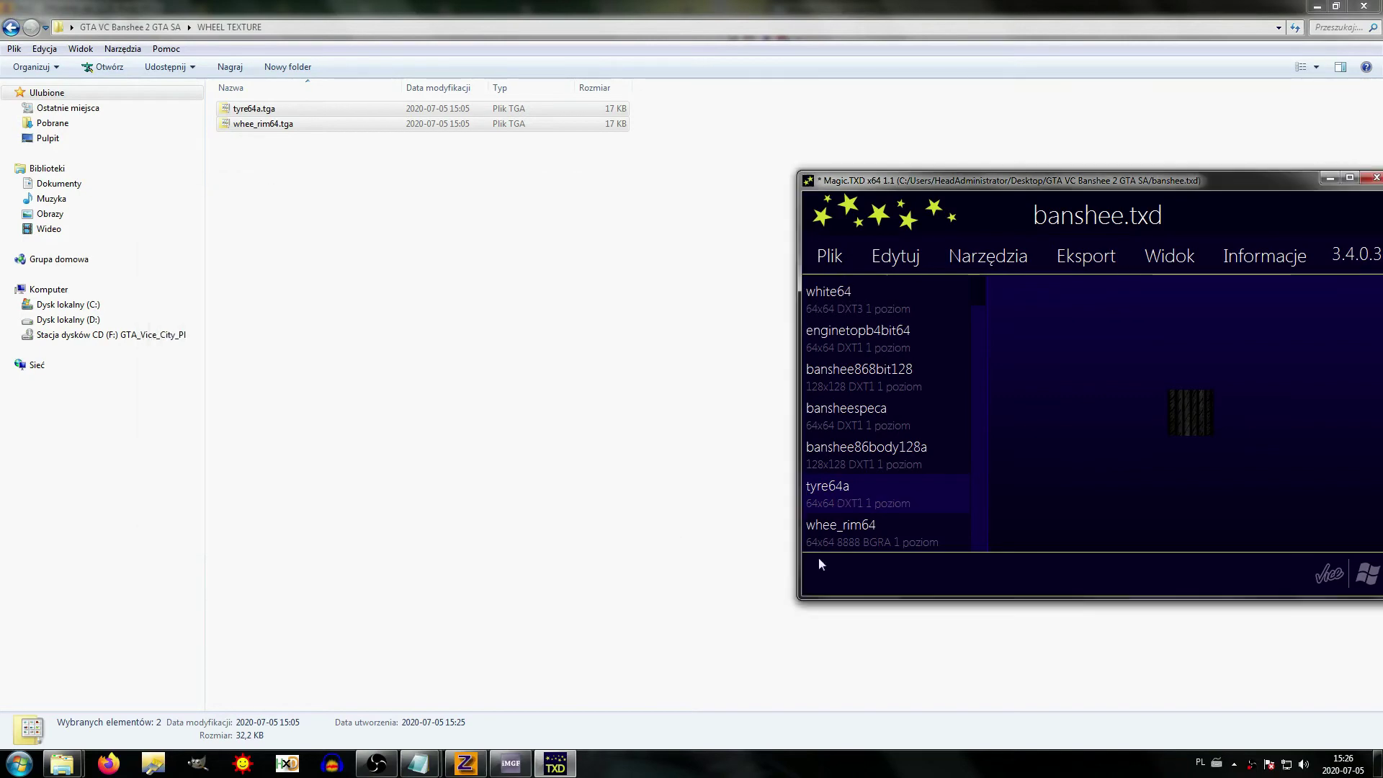
left_click(851, 544)
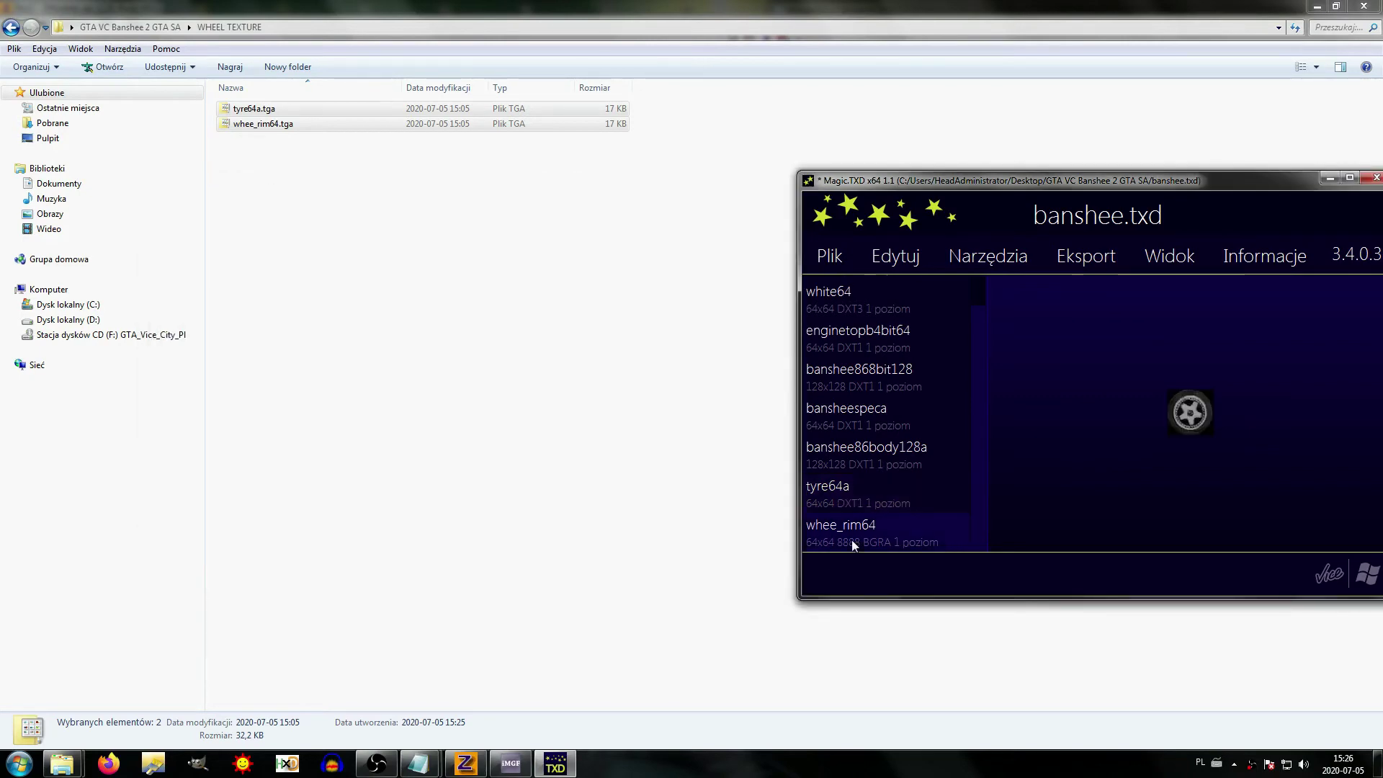
left_click(900, 261)
left_click(897, 409)
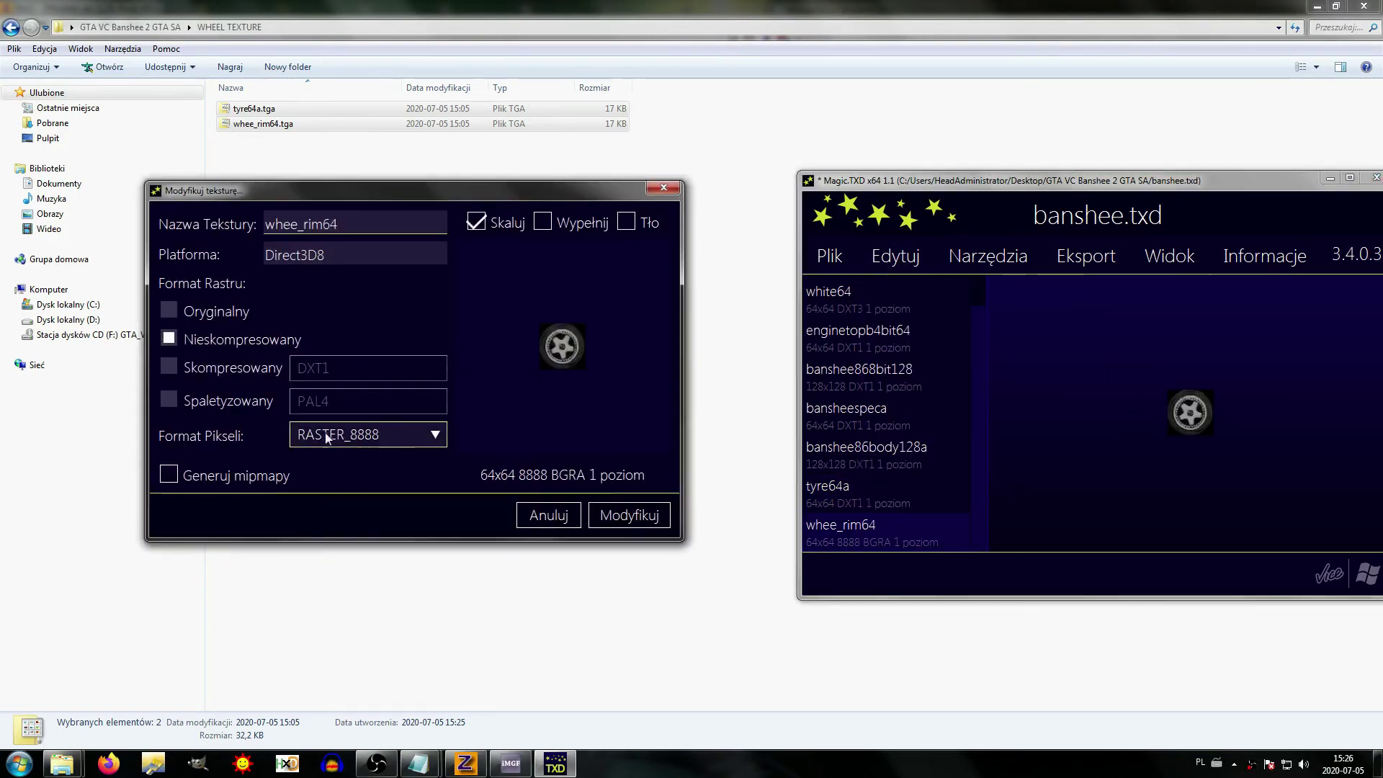
left_click(212, 369)
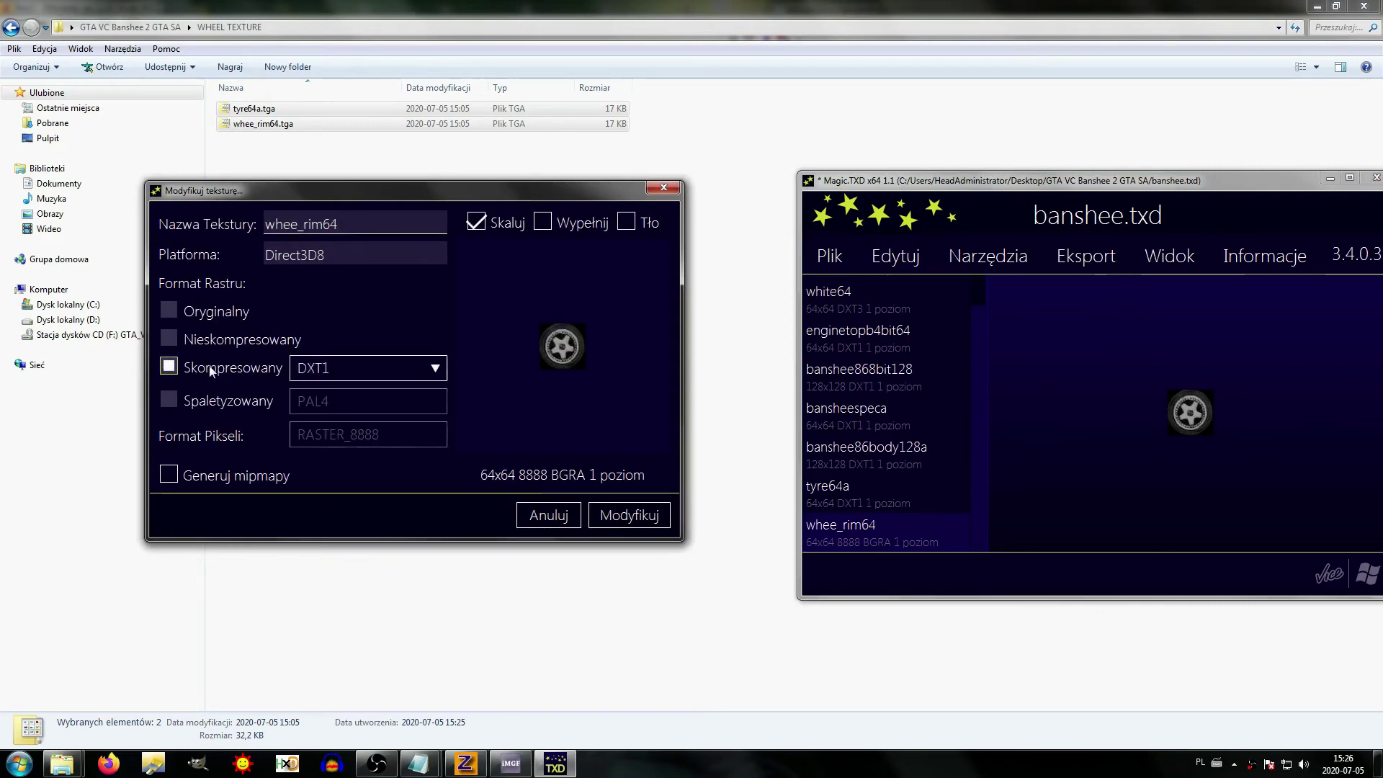
left_click(630, 515)
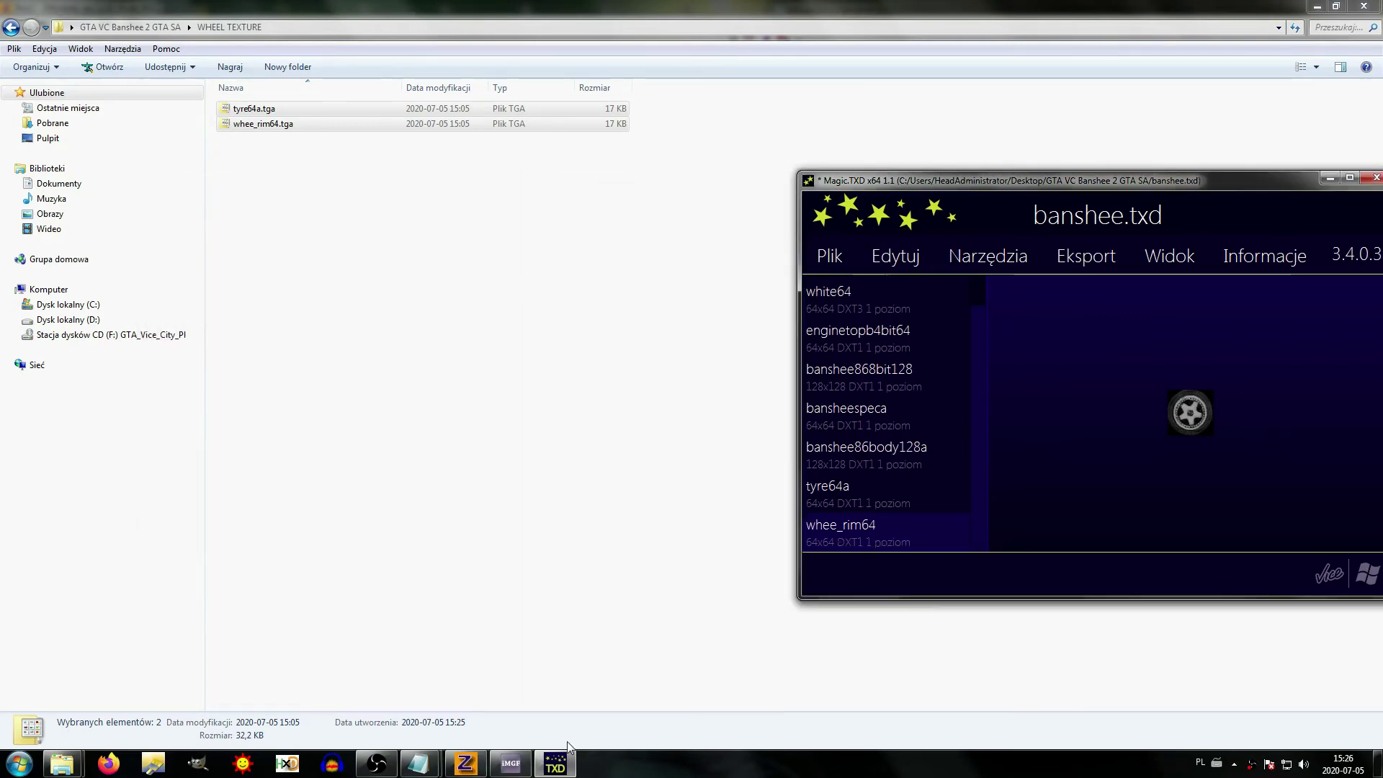
Step: Step through the wheel textures in wheels.TXD, then return to banshee.txd's tyre64a
left_click(300, 238)
key("BackSpace")
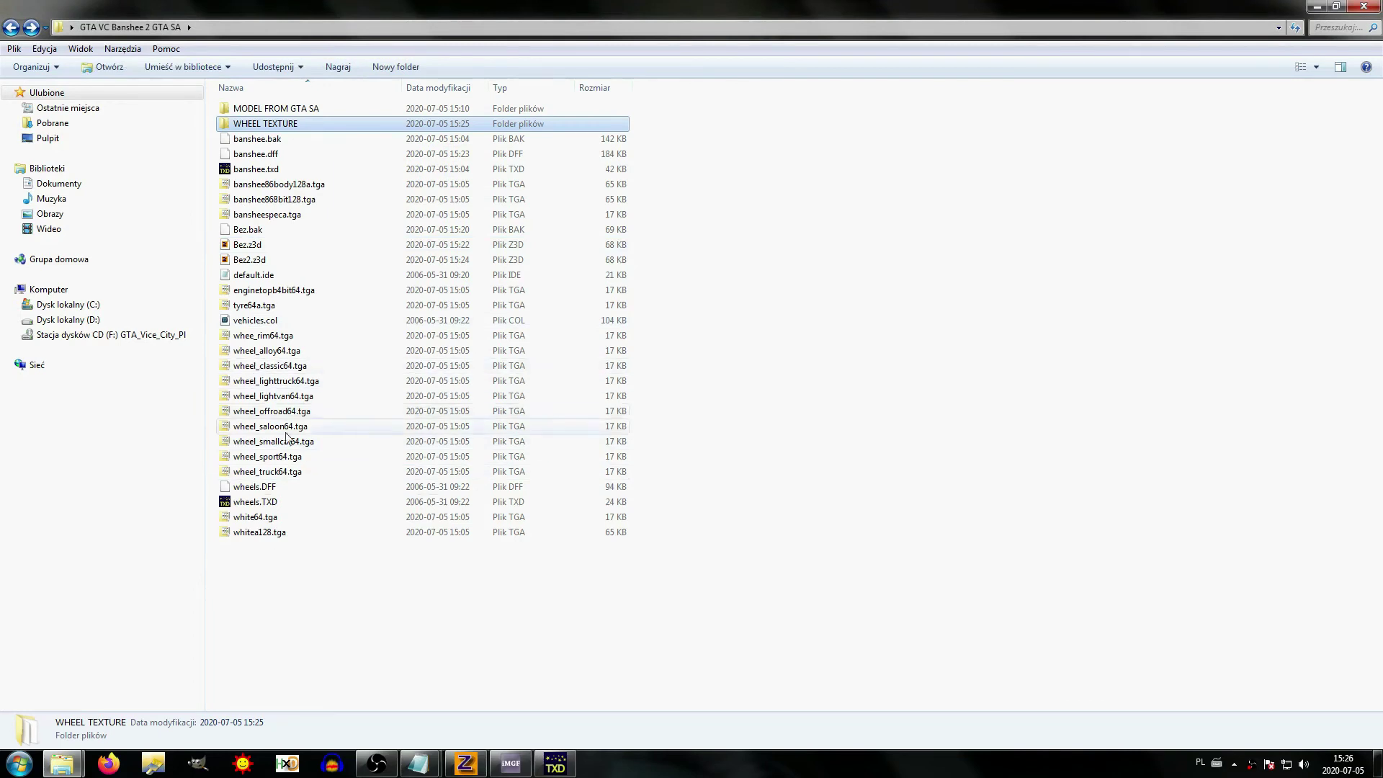
left_click(284, 502)
left_click(552, 760)
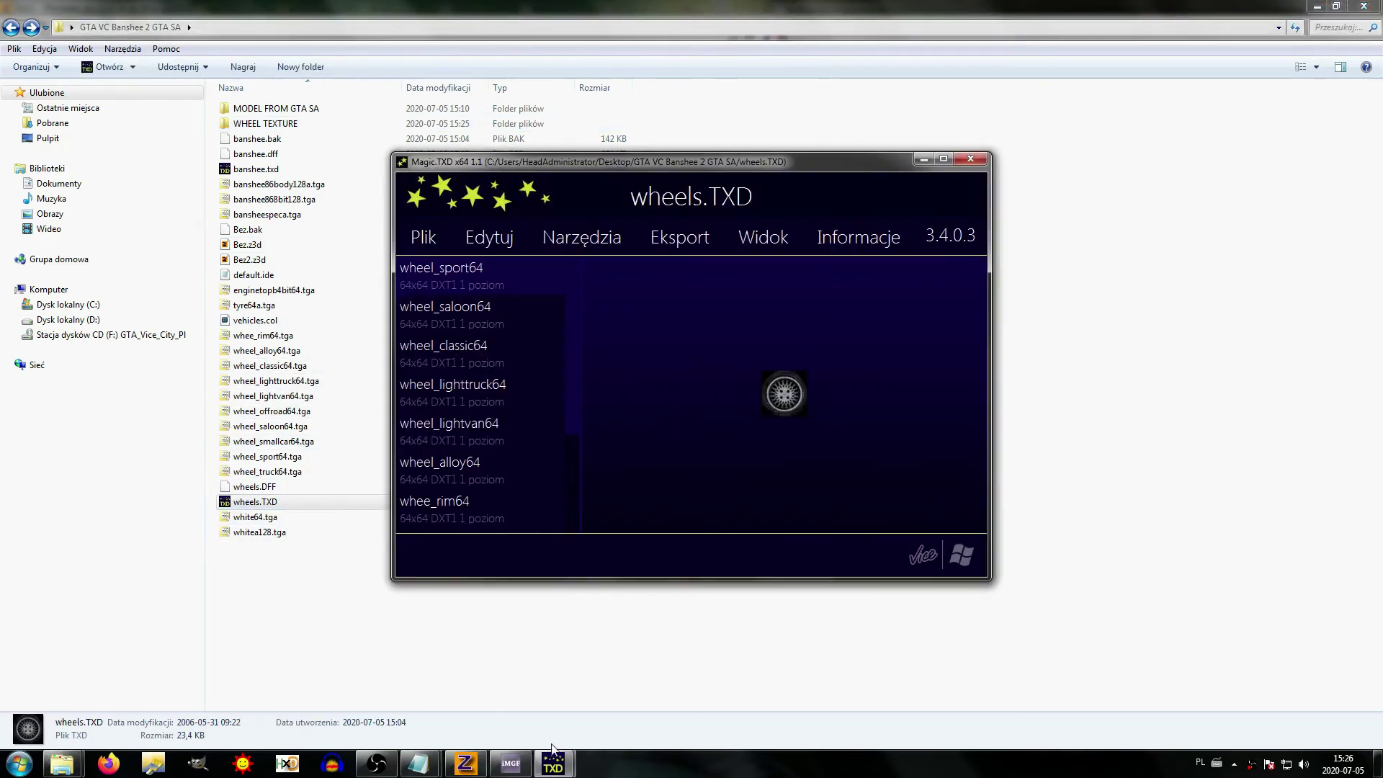
left_click(456, 523)
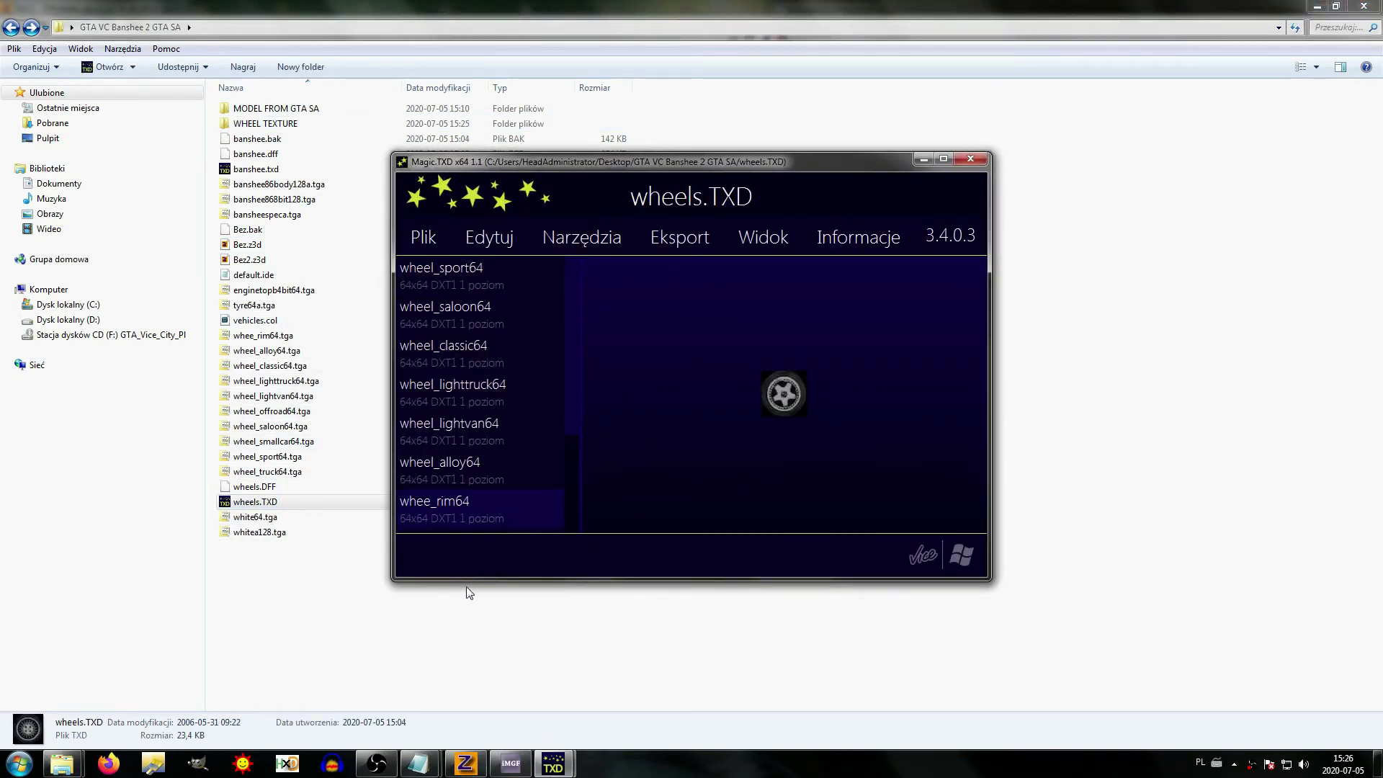
key("Down")
key("Down")
key("Down")
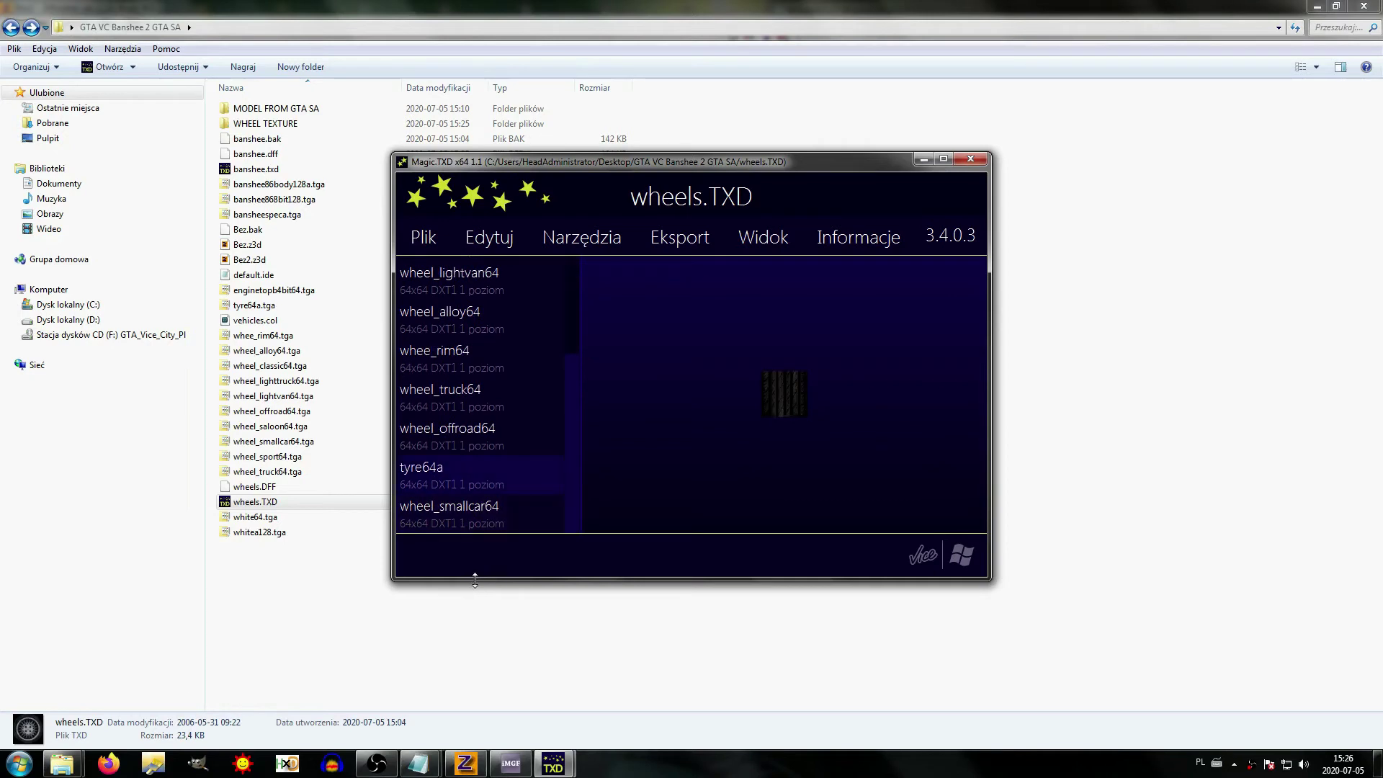
key("Up")
key("Up")
key("Up")
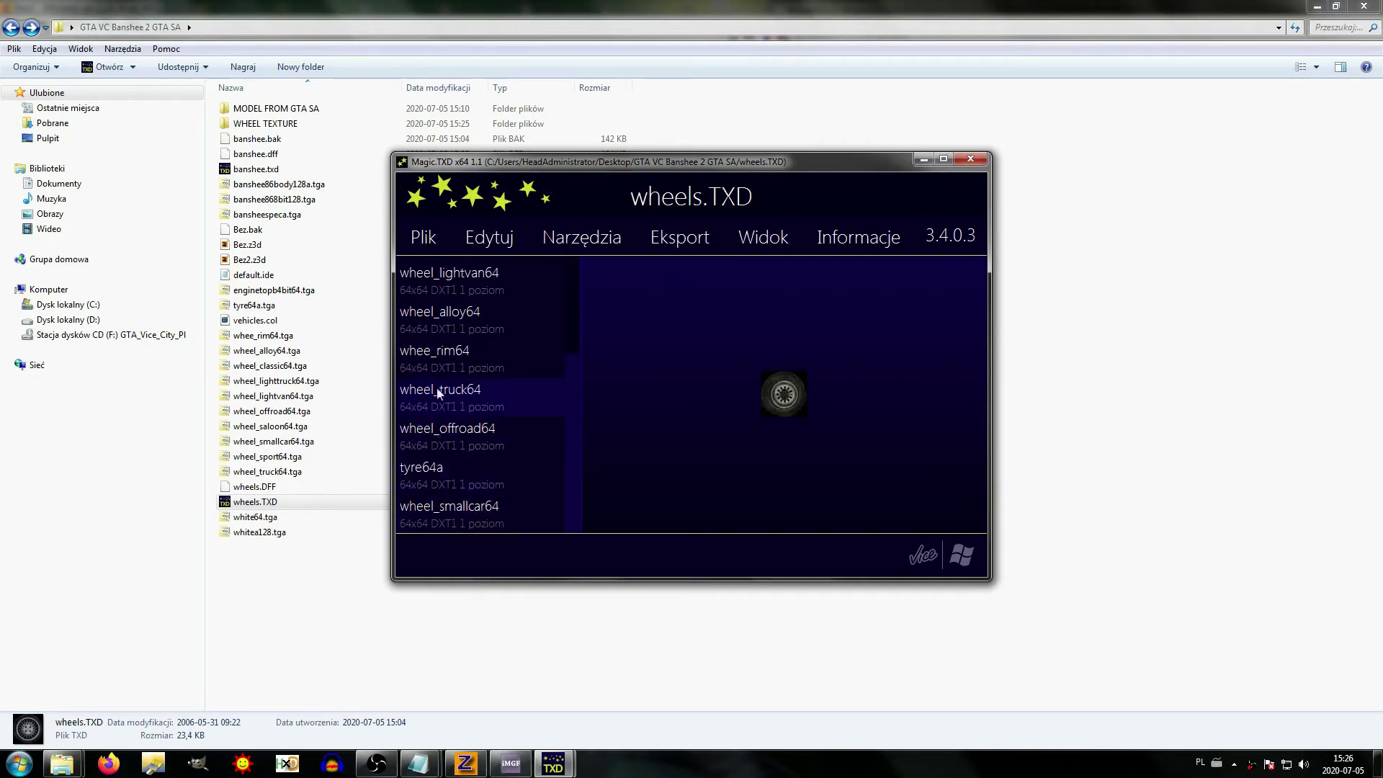
mouse_move(553, 763)
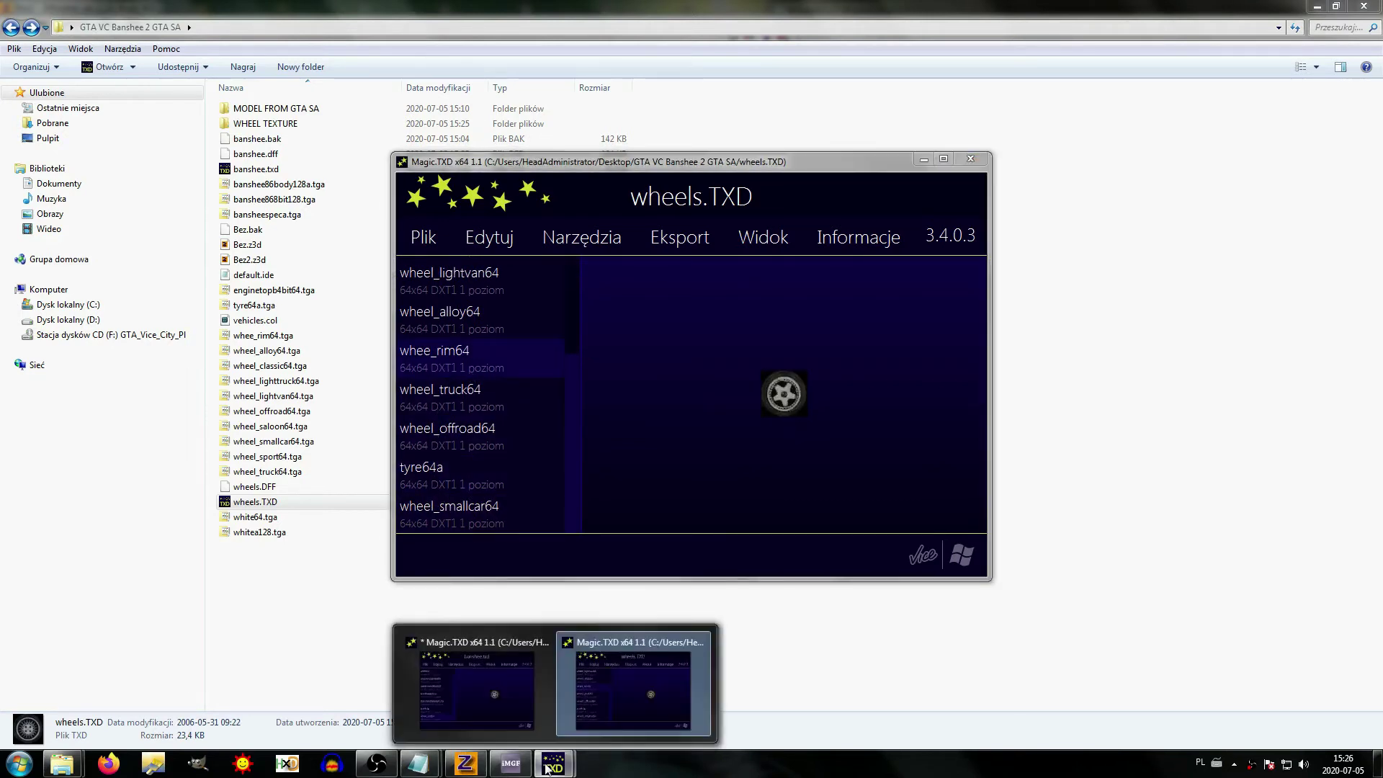
left_click(511, 720)
left_click(837, 491)
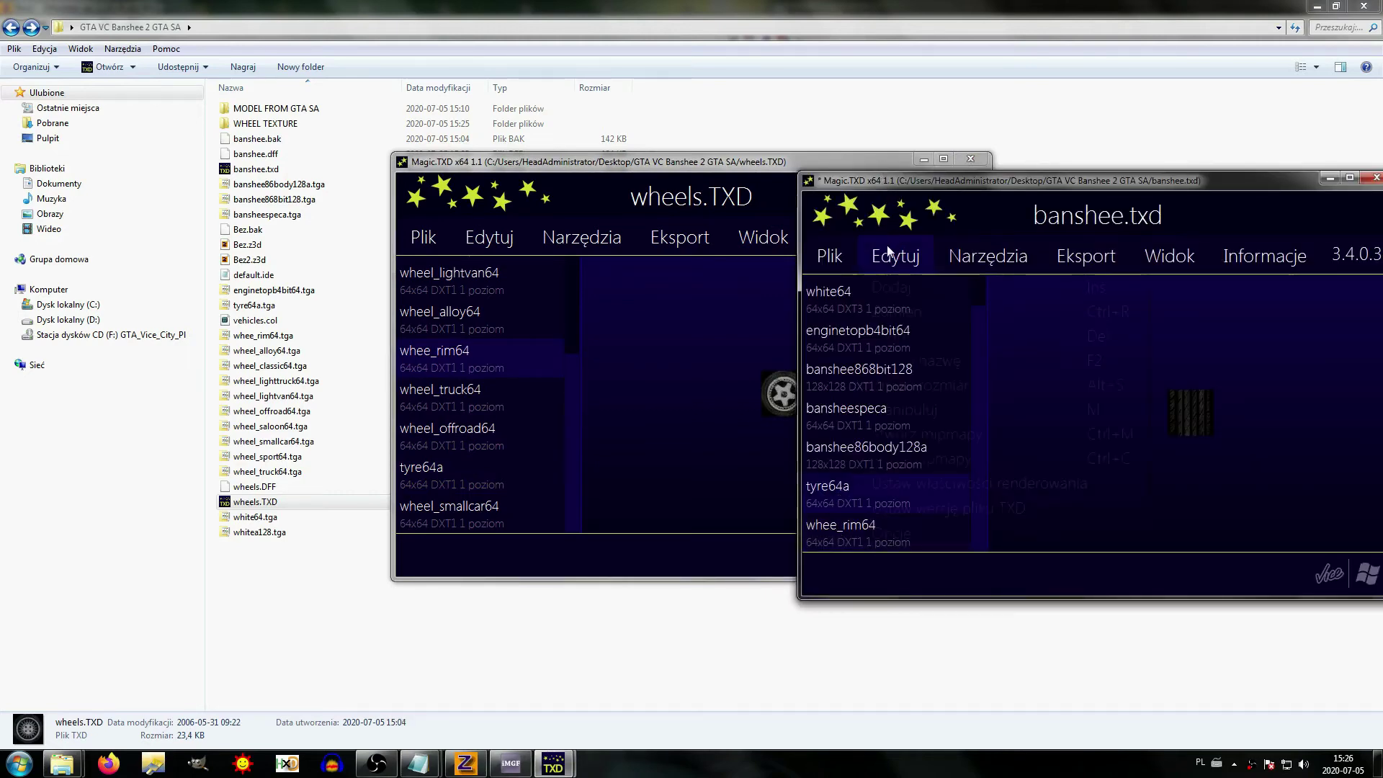
Step: Set banshee.txd's TXD version to GTA San Andreas (3.6.0.3)
left_click(895, 256)
left_click(925, 499)
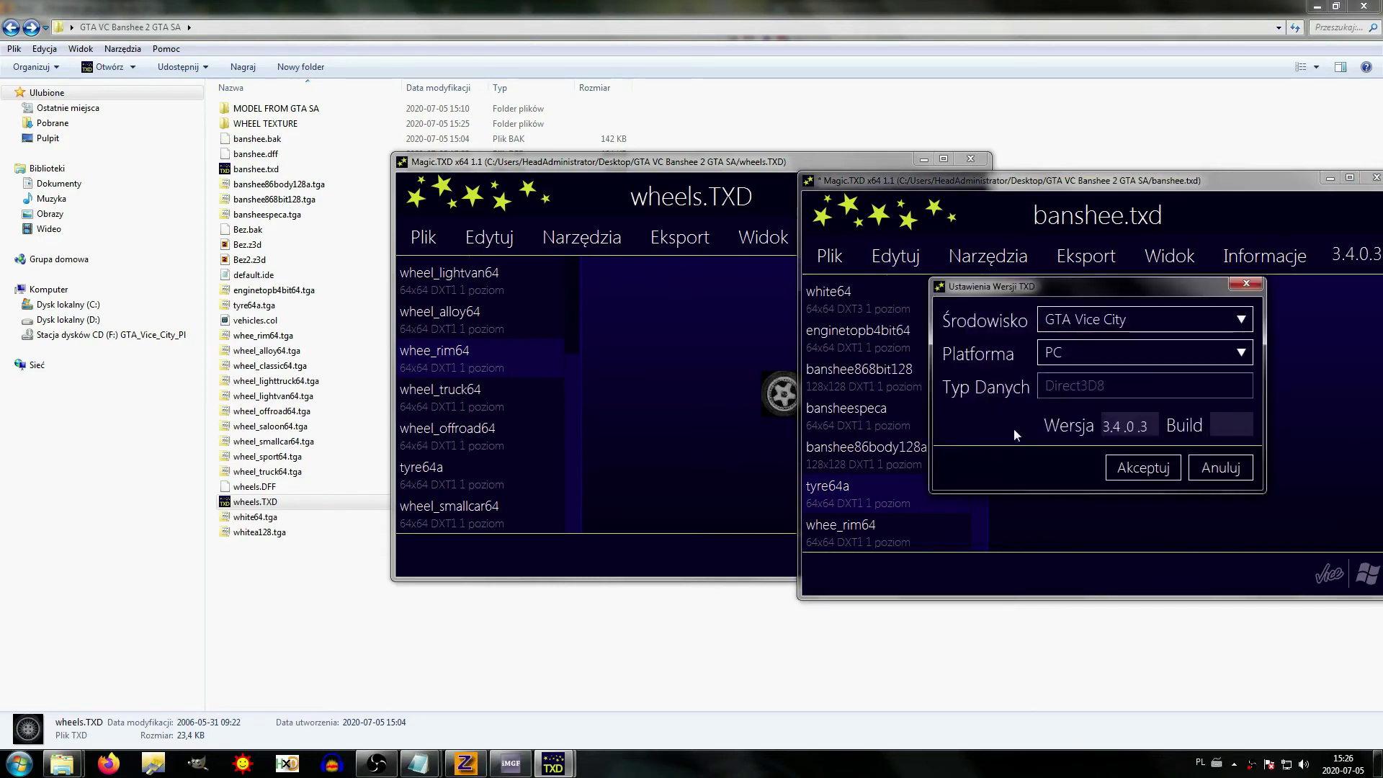
left_click(1064, 317)
left_click(1073, 365)
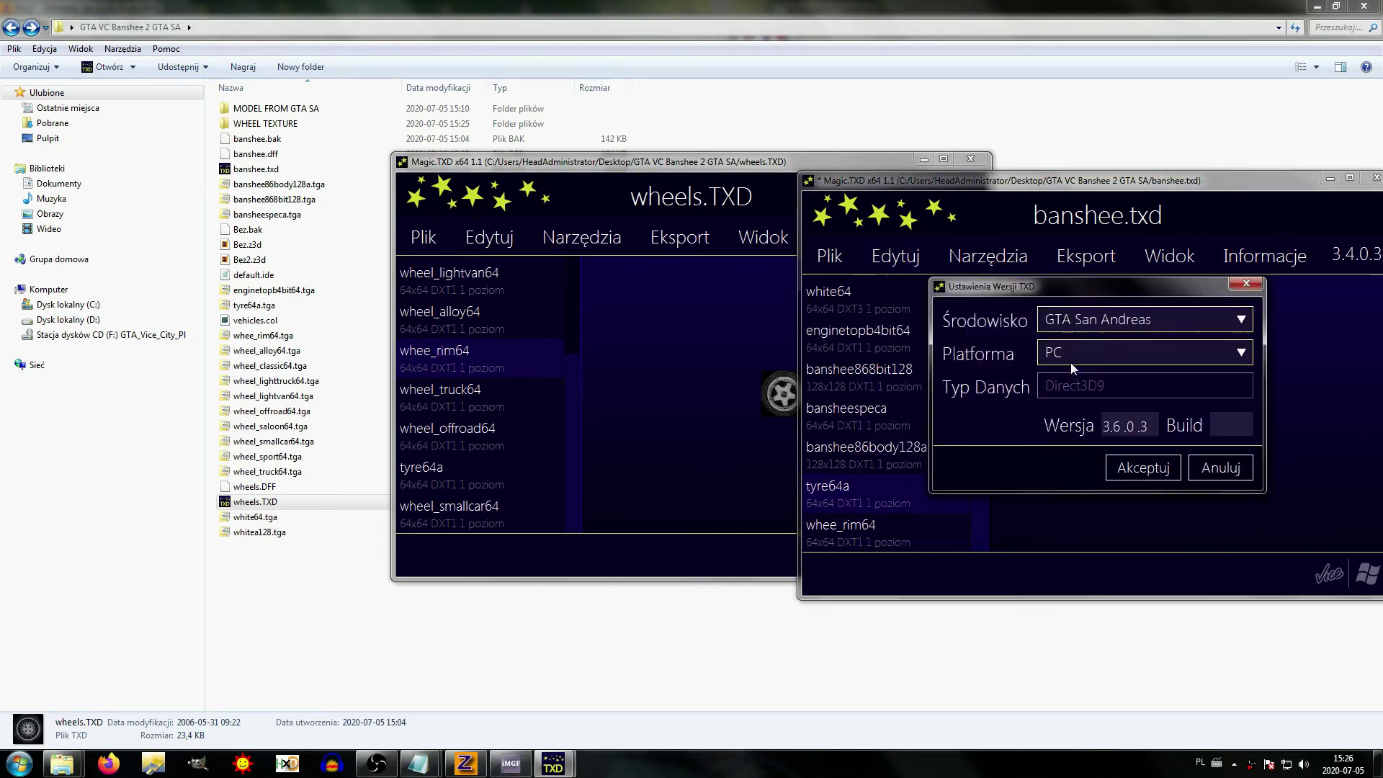
left_click(1144, 468)
Step: Save the converted banshee.txd and close the banshee.txd and wheels.TXD windows
left_click_drag(1007, 178, 782, 197)
left_click(622, 270)
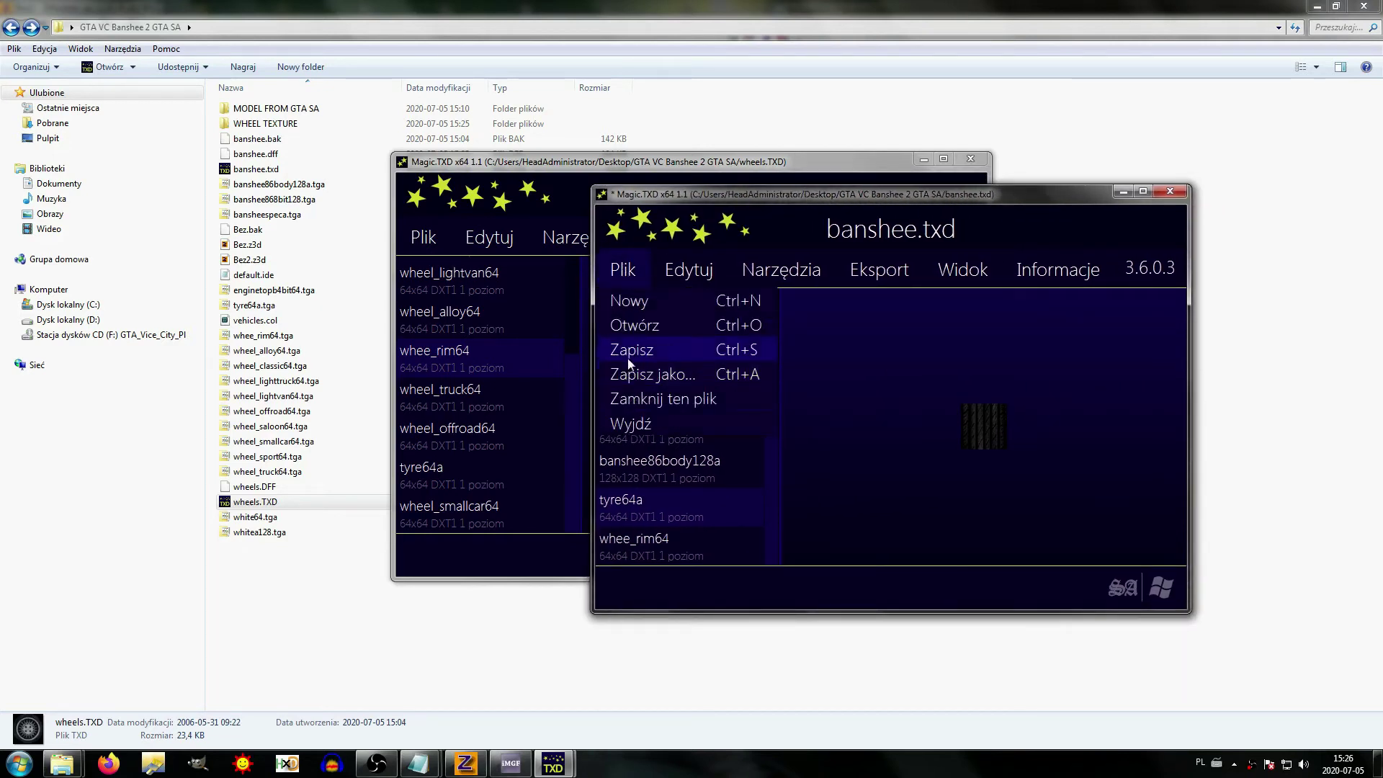
left_click(628, 359)
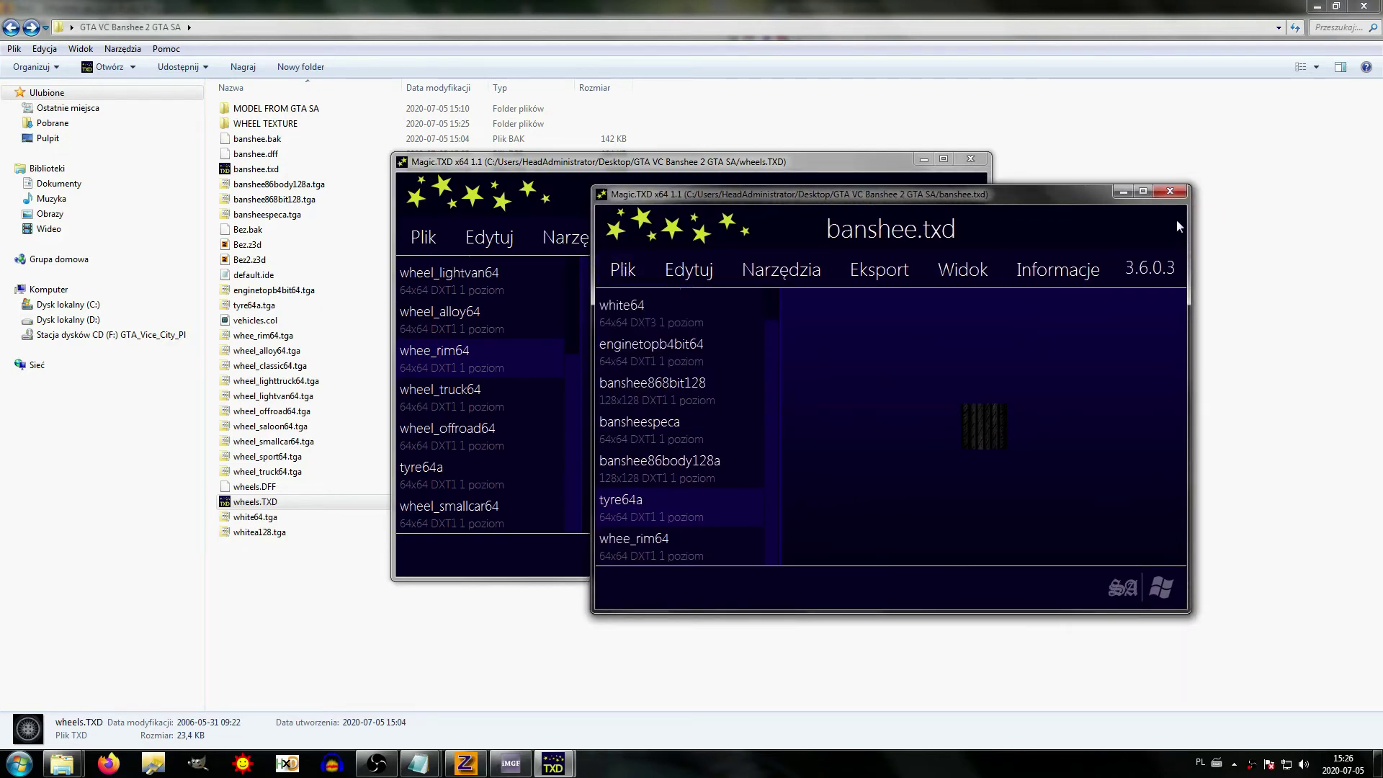
left_click(1170, 193)
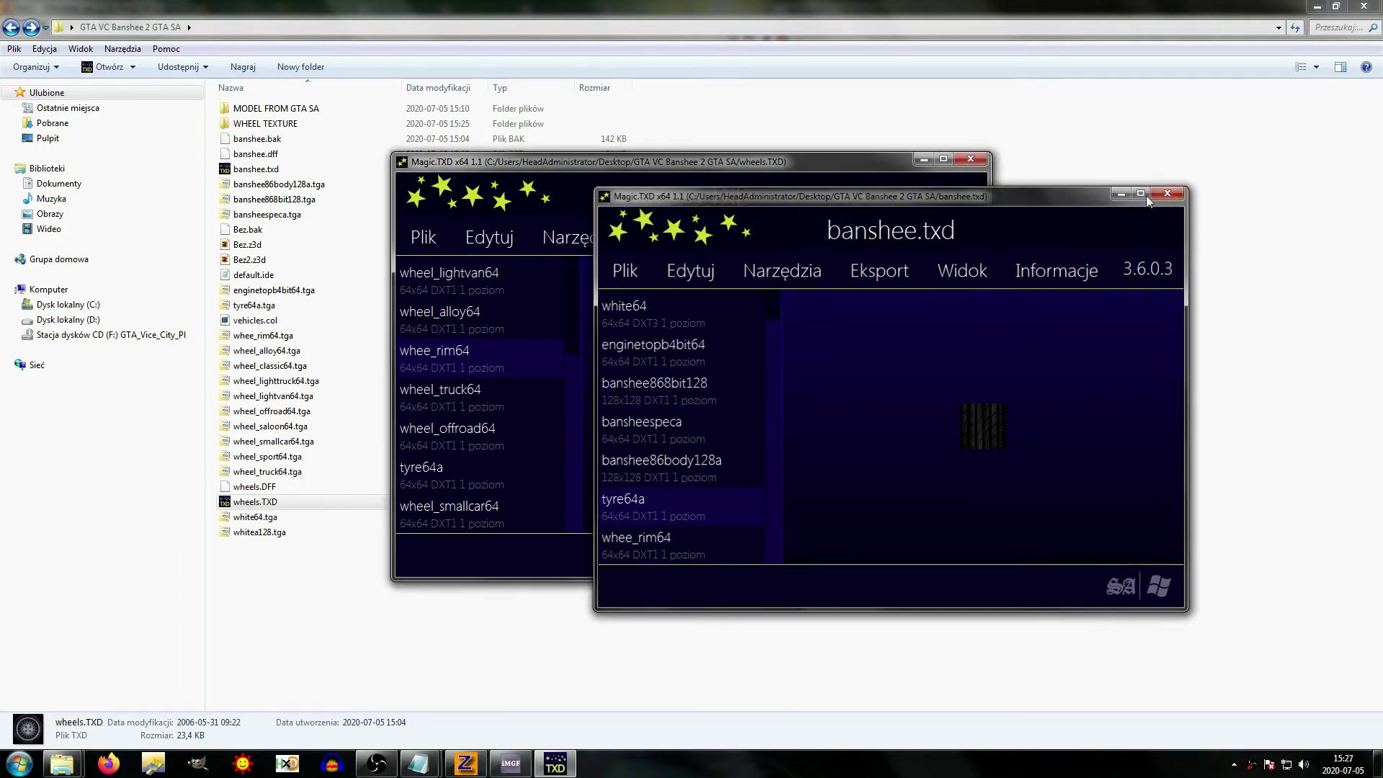
left_click(970, 158)
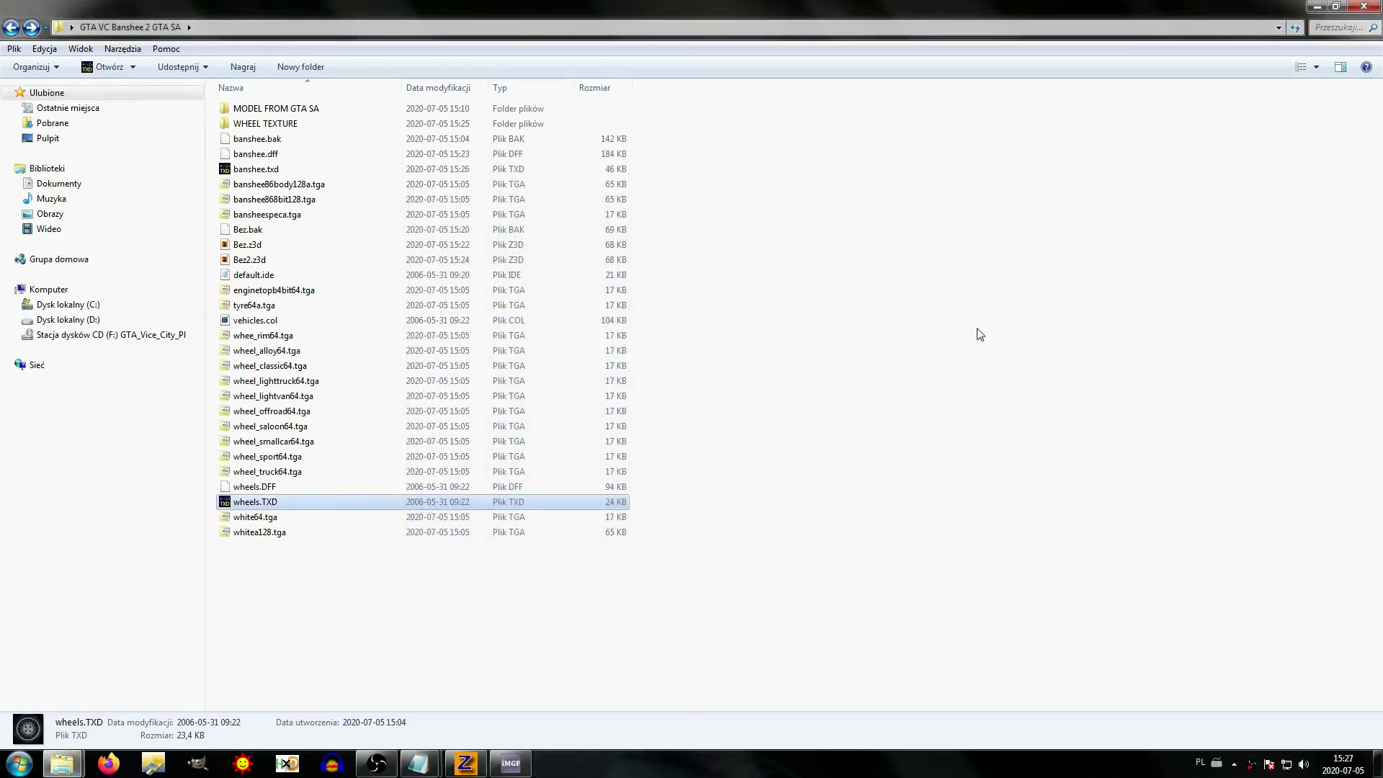
Step: Create a new folder named COL AND WHEEL FILE in the Banshee folder
right_click(380, 605)
mouse_move(407, 568)
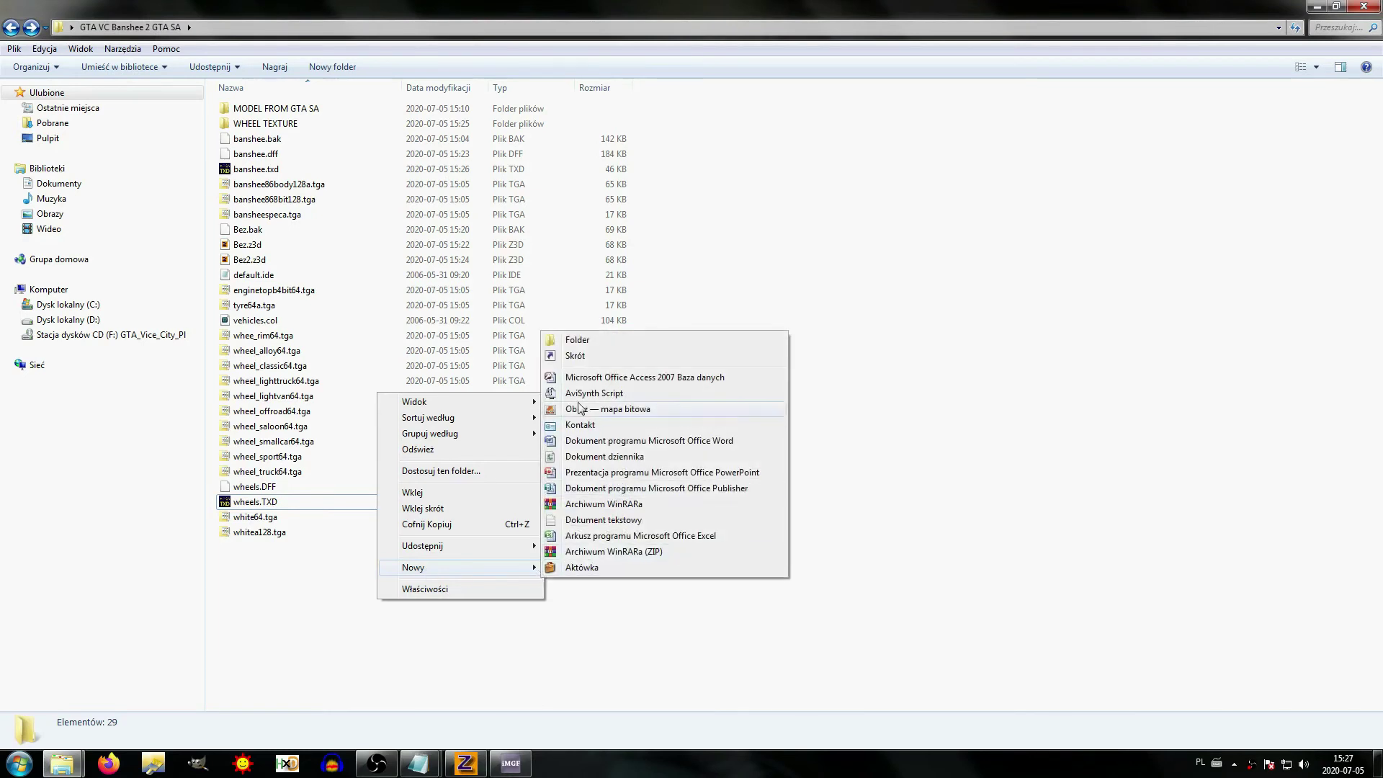
left_click(596, 346)
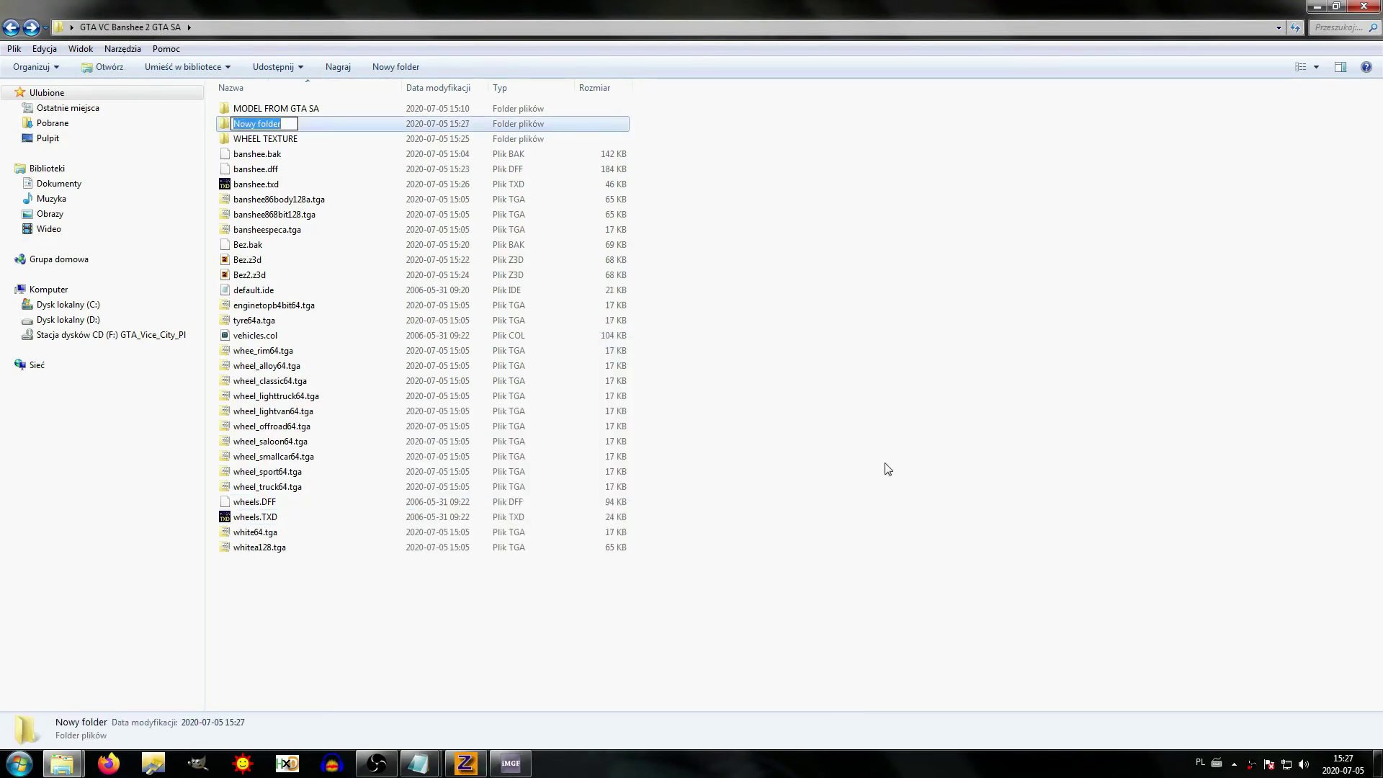
type("WHEEL FILE")
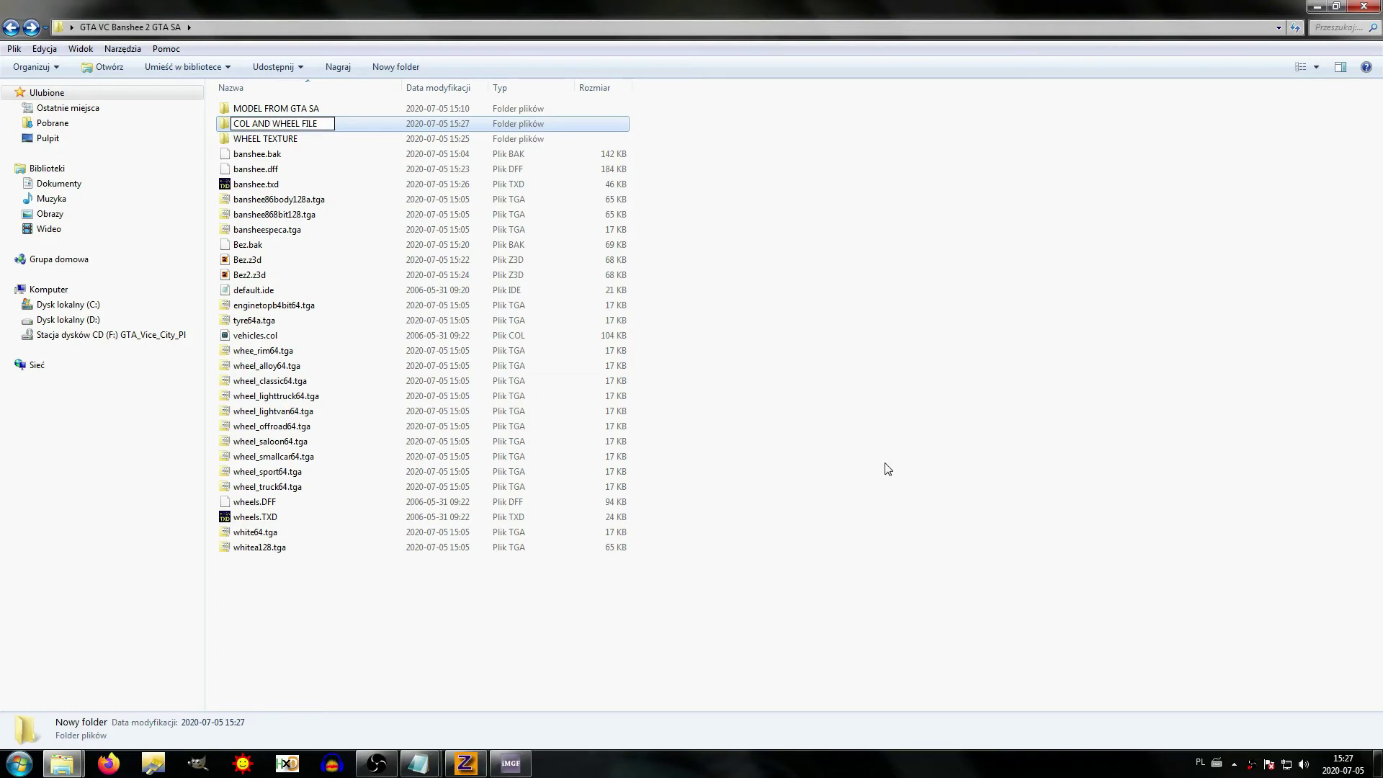
left_click(887, 468)
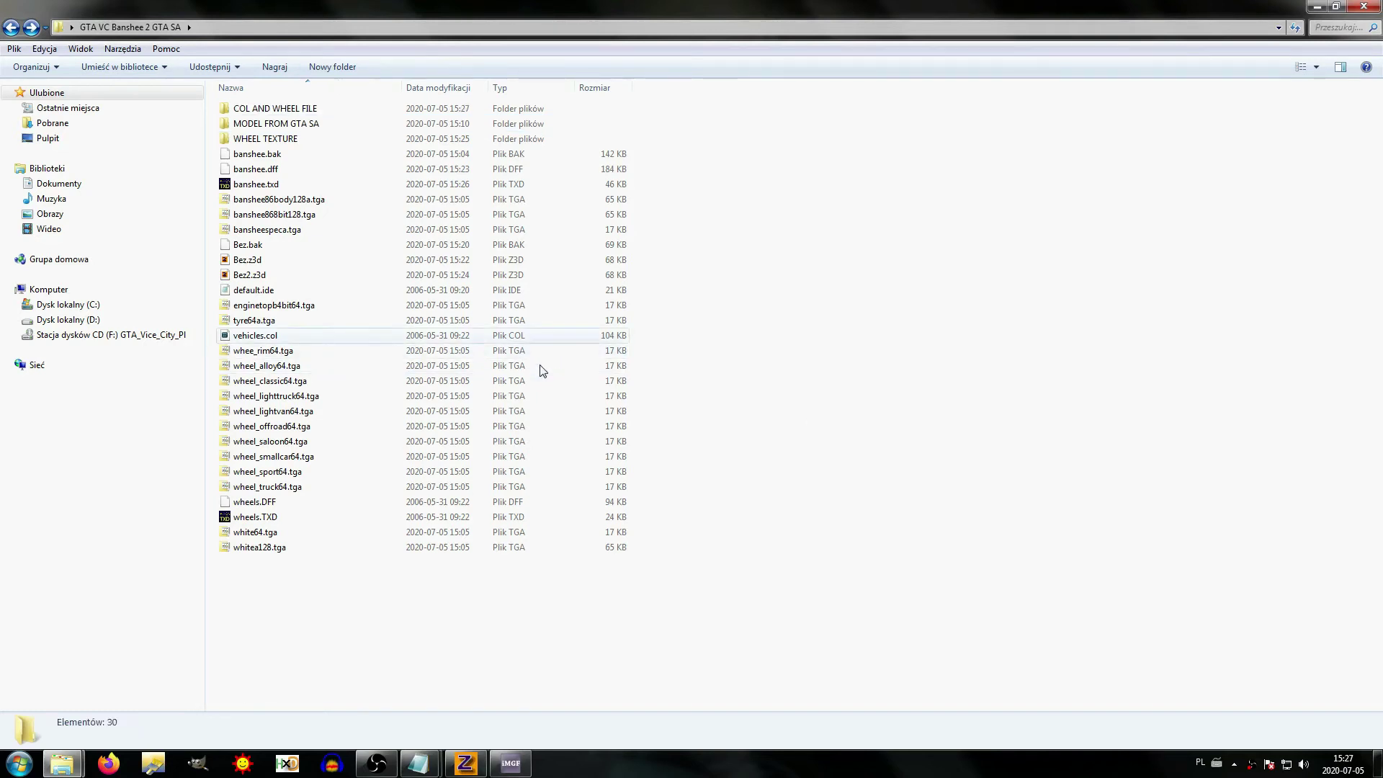
Step: Delete the banshee.bak and Bez.bak backup files
left_click(274, 154)
key("Delete")
key("Return")
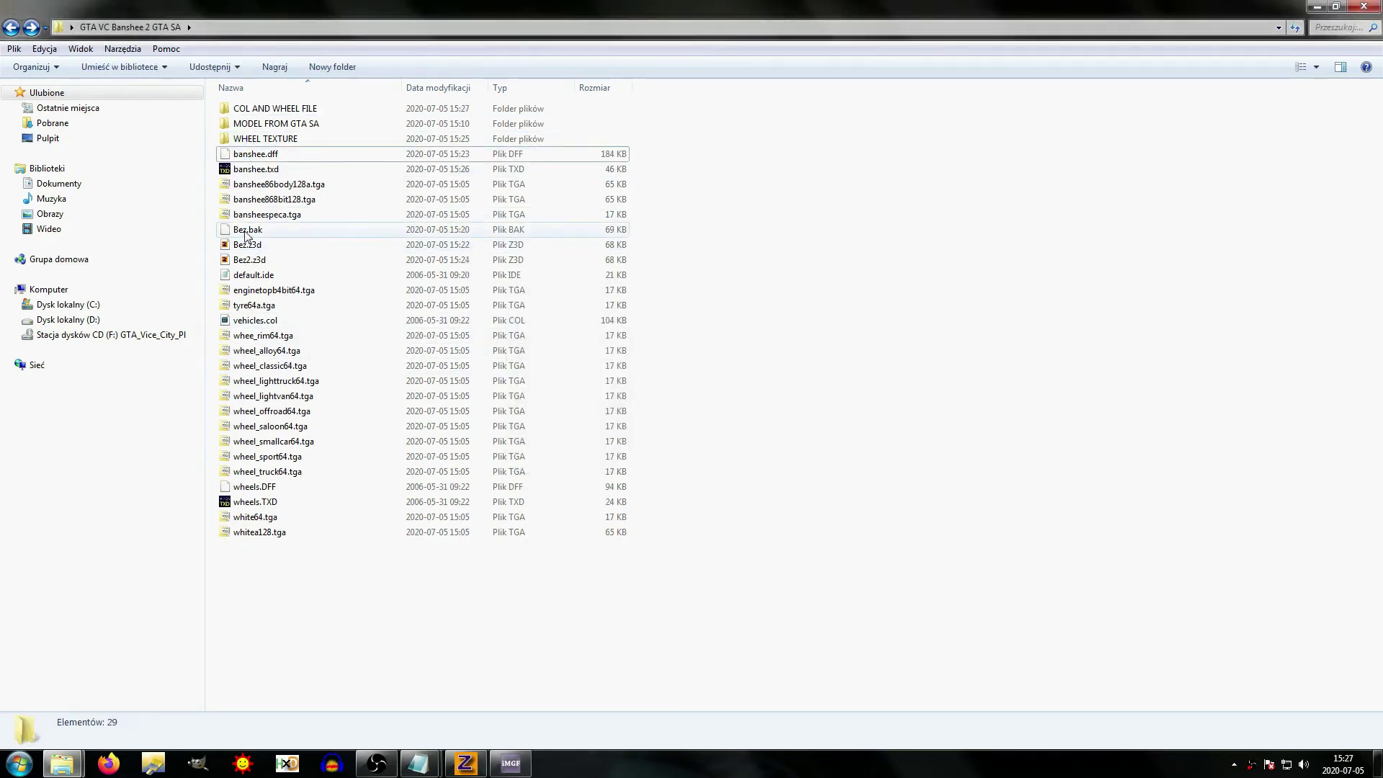
left_click(272, 229)
key("Delete")
key("Return")
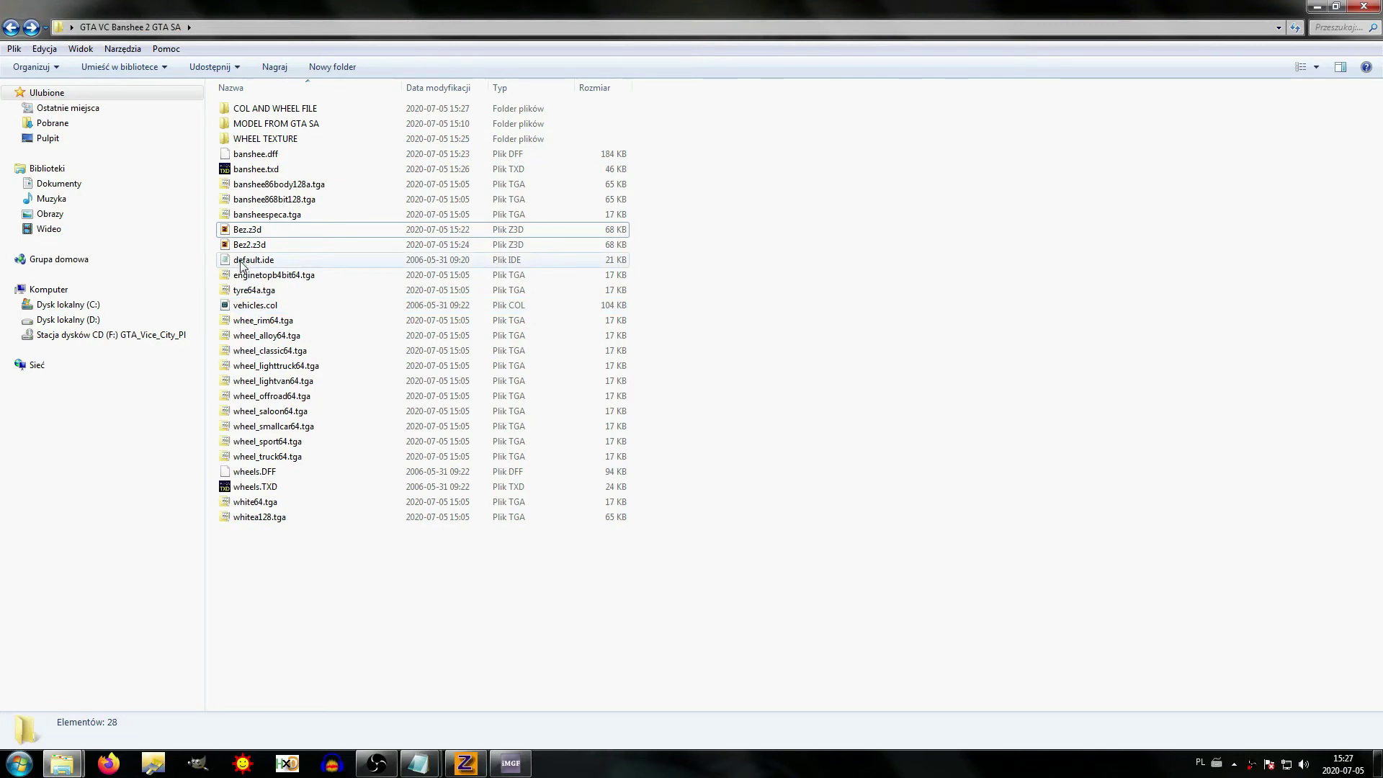
Step: Move default.ide, wheels.DFF, wheels.TXD and vehicles.col into COL AND WHEEL FILE
left_click_drag(241, 265, 254, 121)
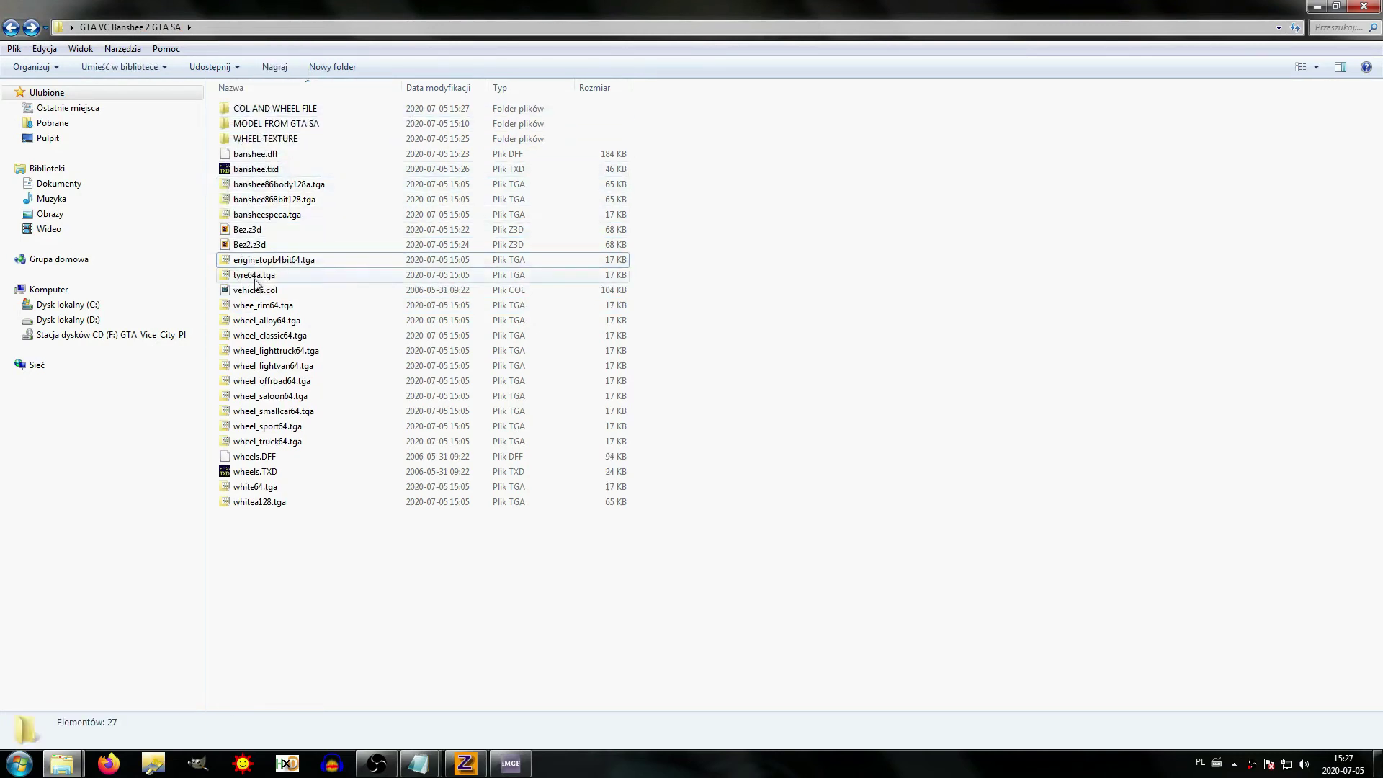
left_click(263, 473)
left_click(262, 462, "shift")
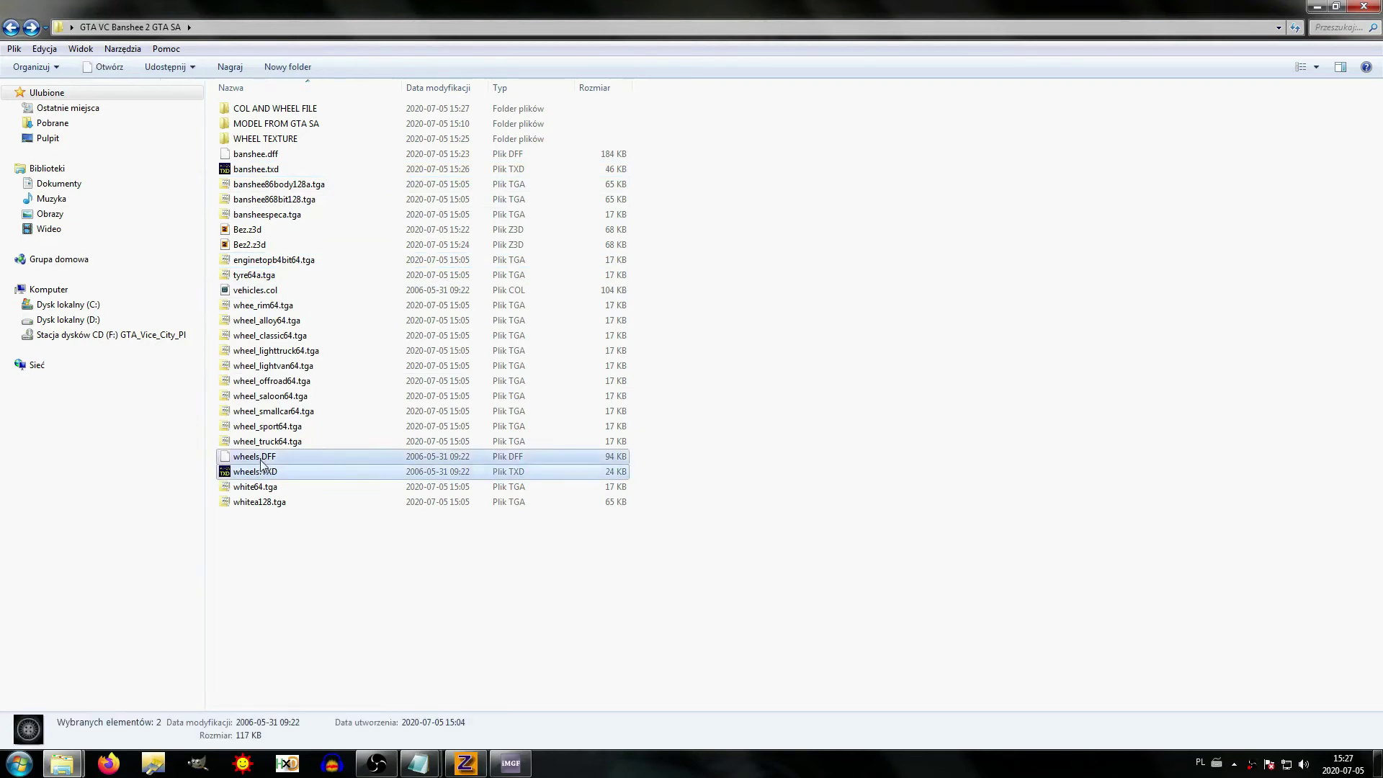
left_click_drag(261, 463, 258, 109)
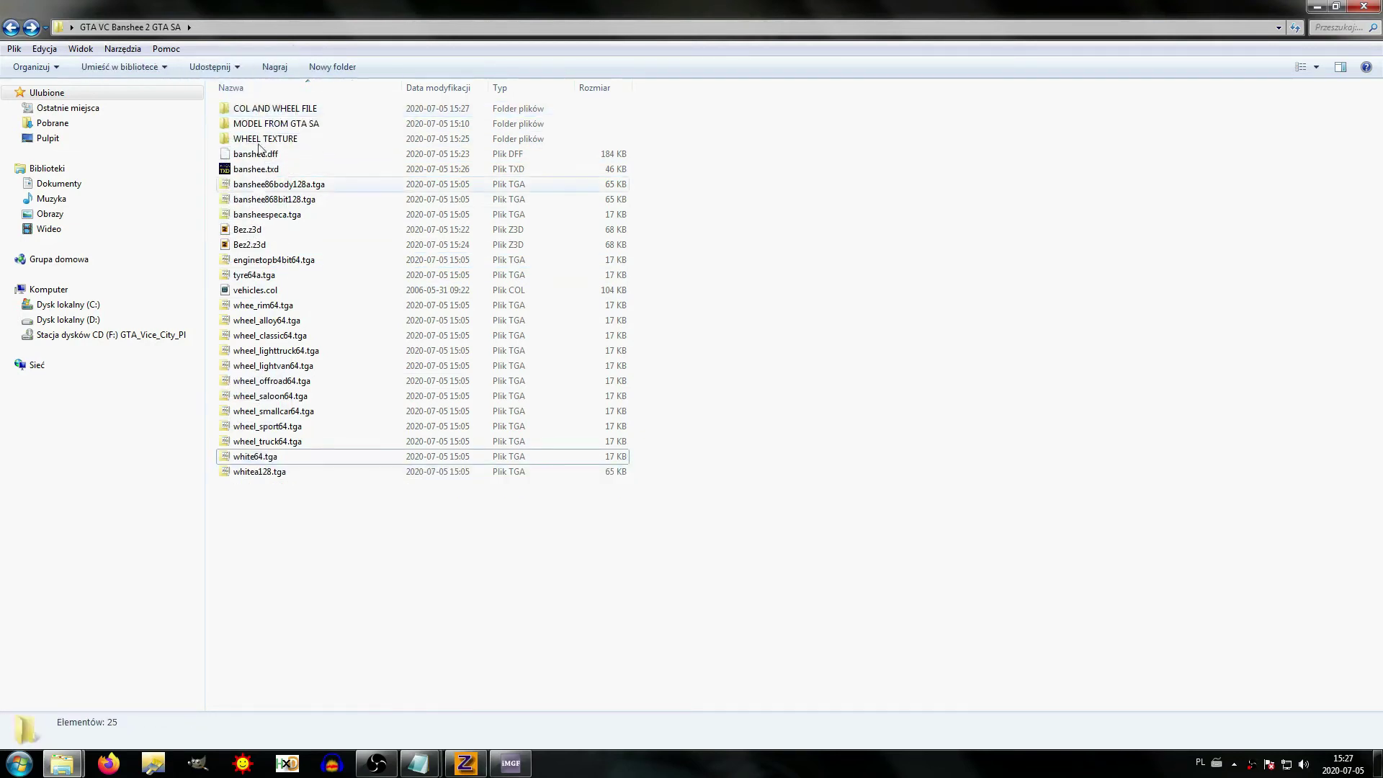
left_click_drag(256, 290, 252, 113)
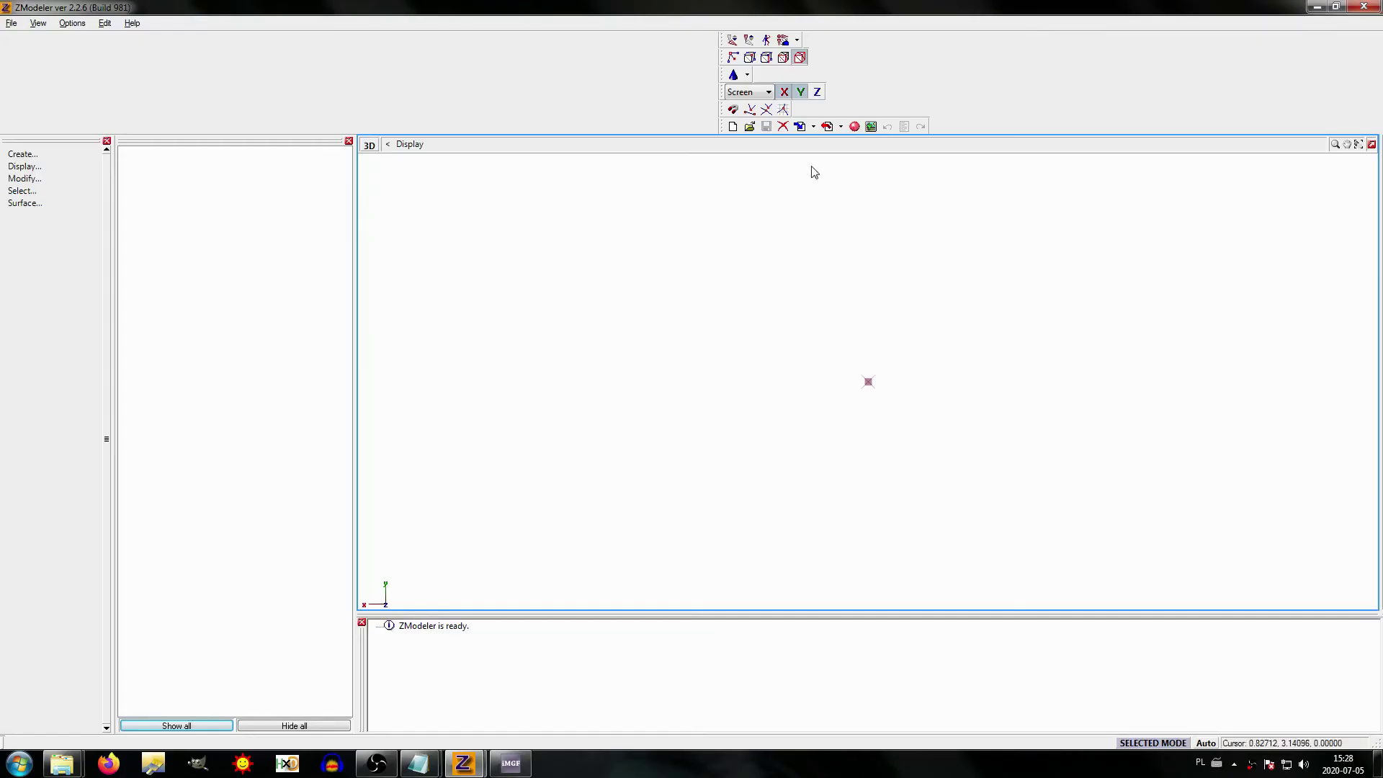
Step: Import banshee.dff from MODEL FROM GTA SA with Autodetect Lights enabled
left_click(799, 127)
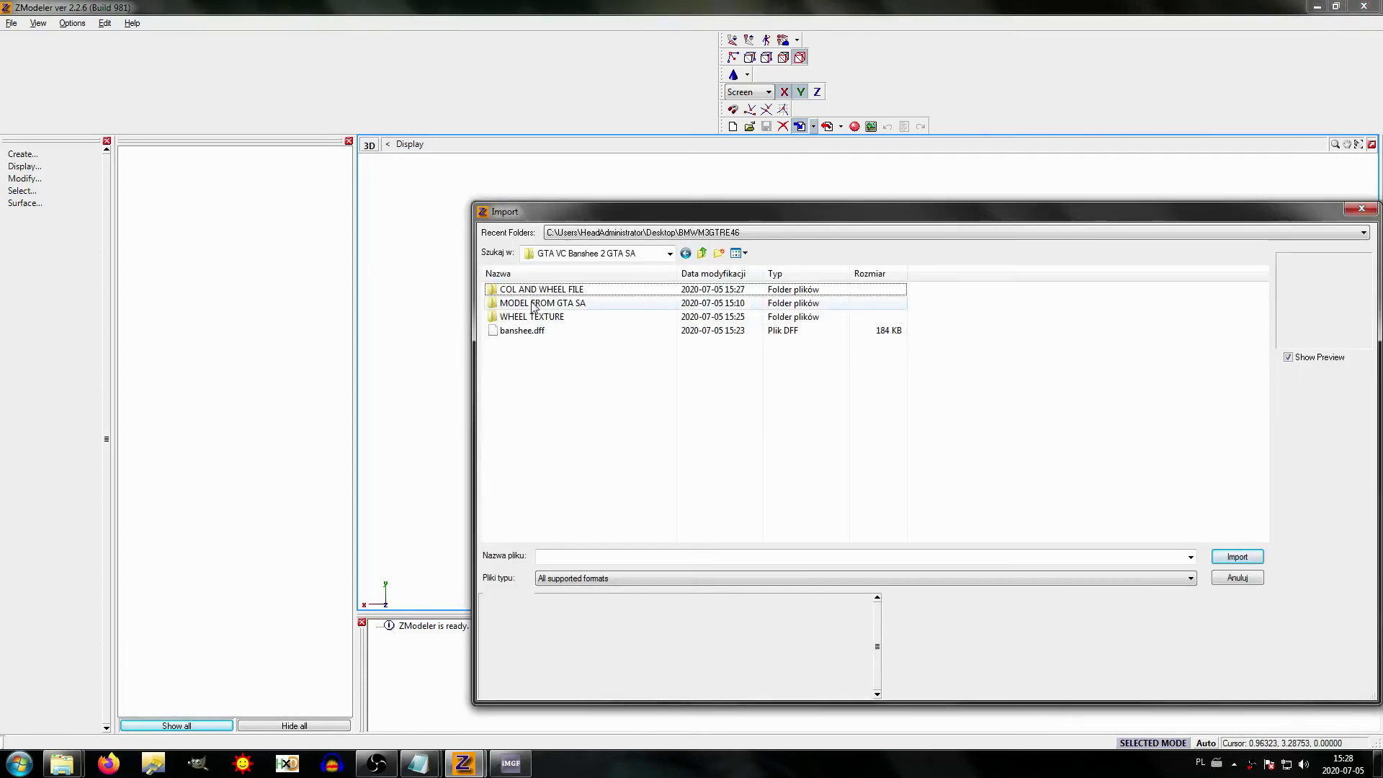
double_click(534, 305)
left_click(512, 321)
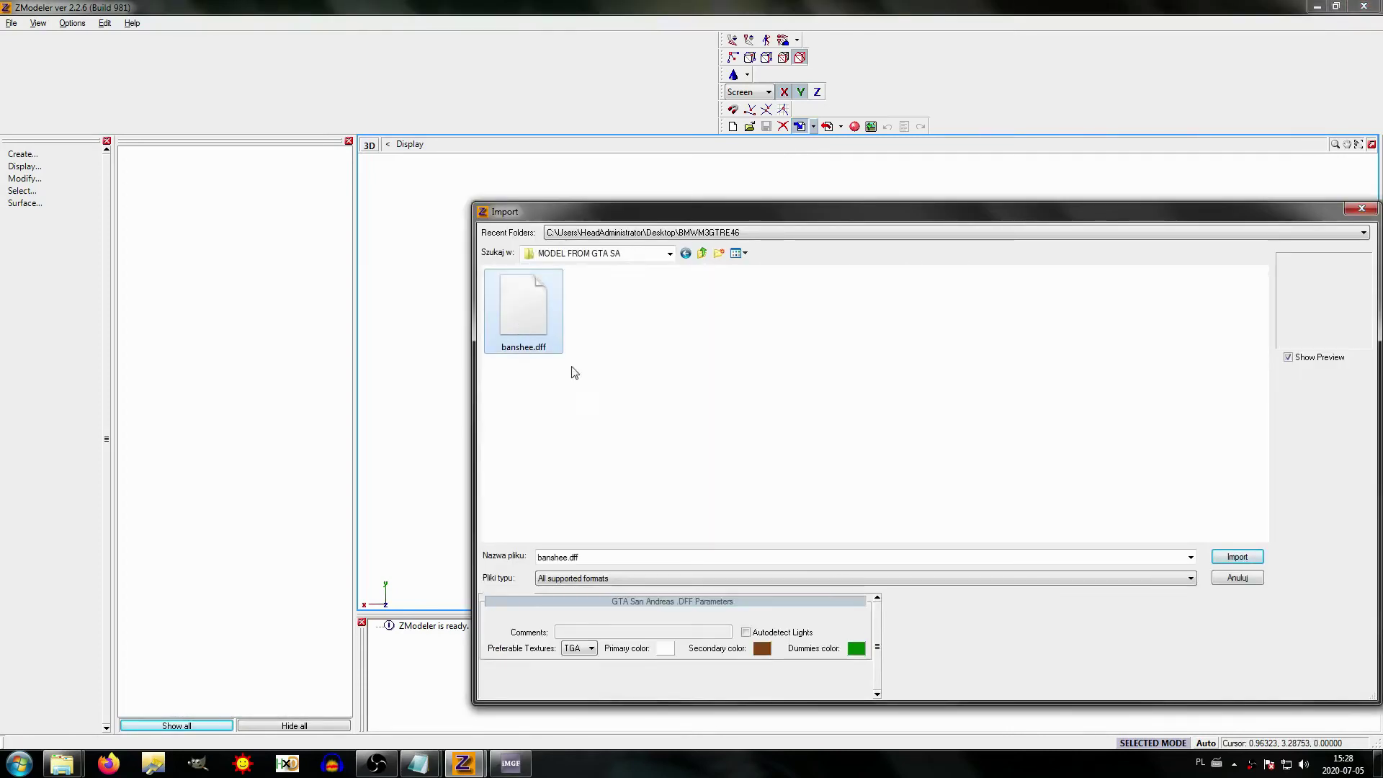
left_click(798, 633)
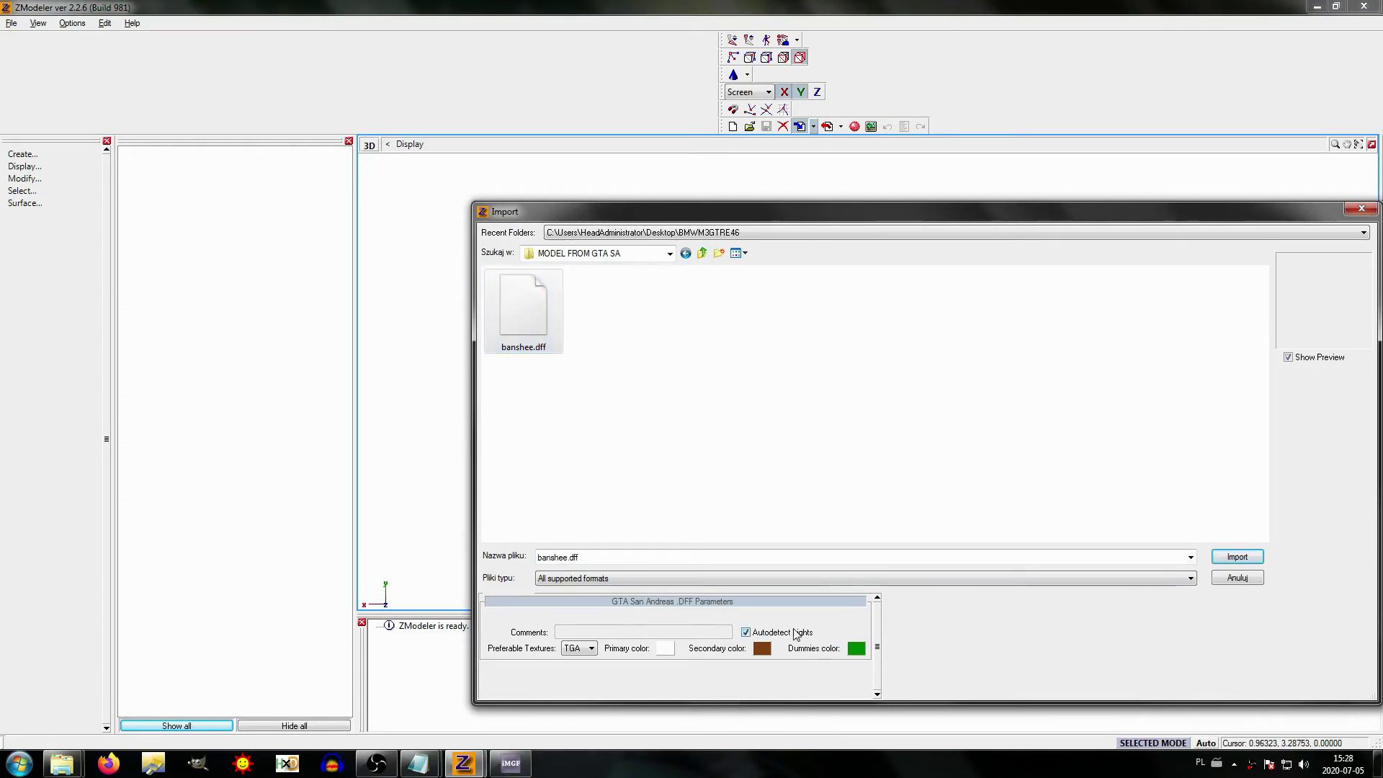
left_click(1242, 555)
middle_click_drag(781, 432, 1008, 441)
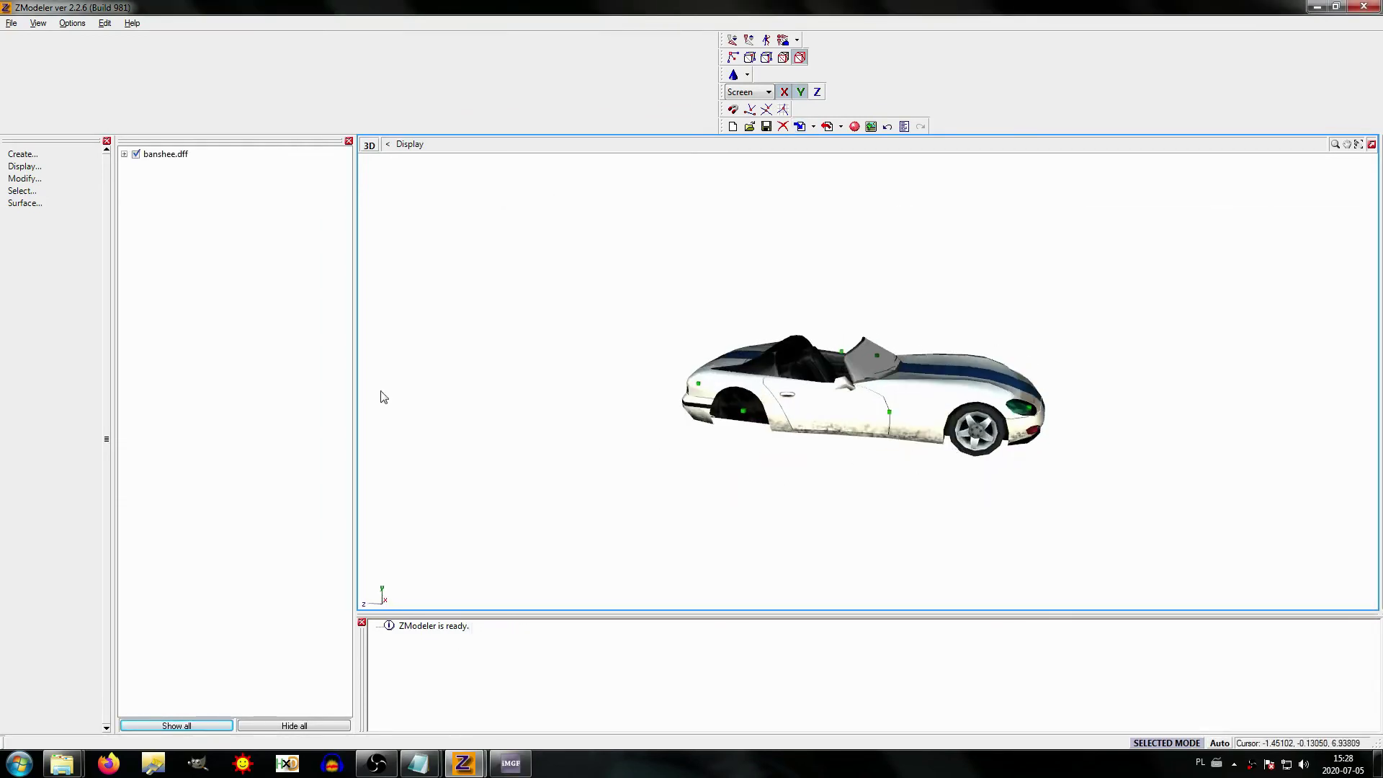
Step: Move ped_arm, engine and petrolcap out of banshee to the top level
left_click(136, 168)
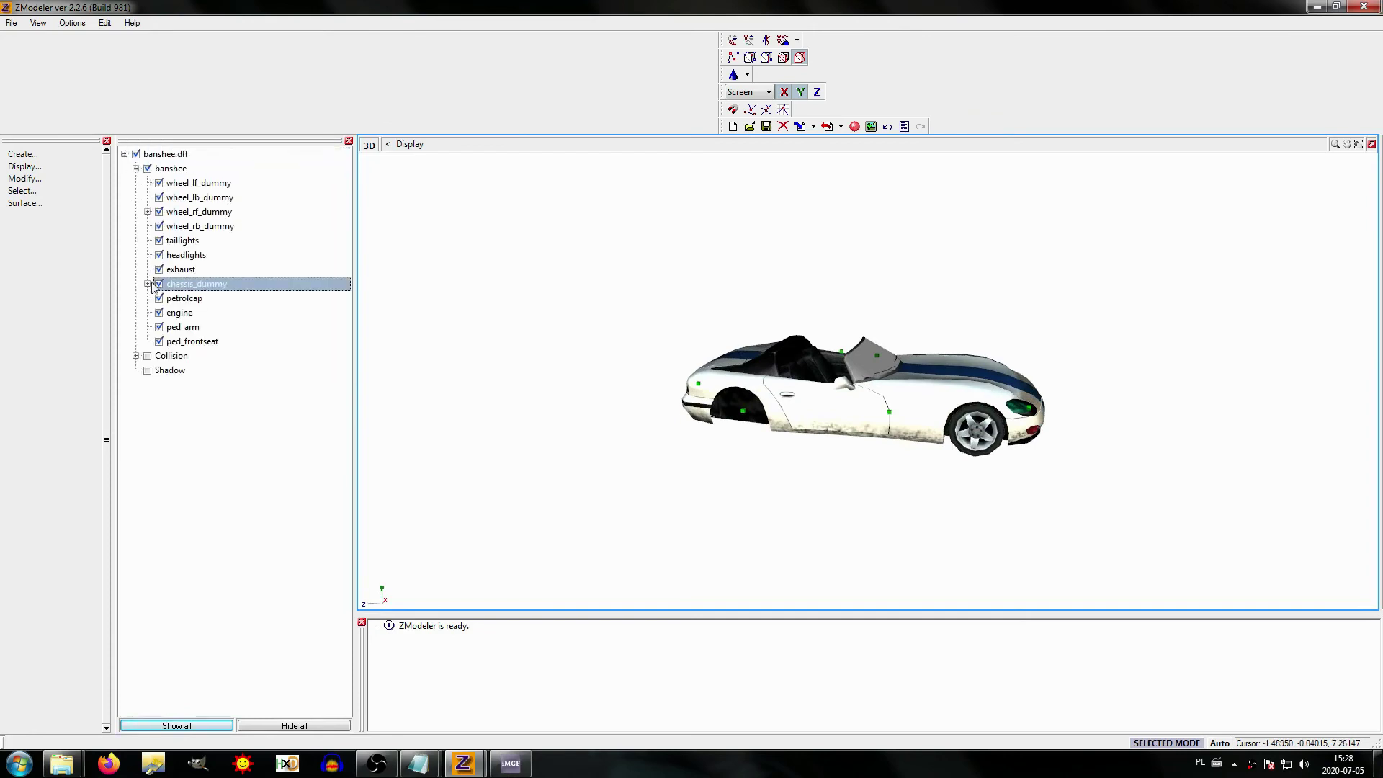
left_click_drag(185, 332, 189, 513)
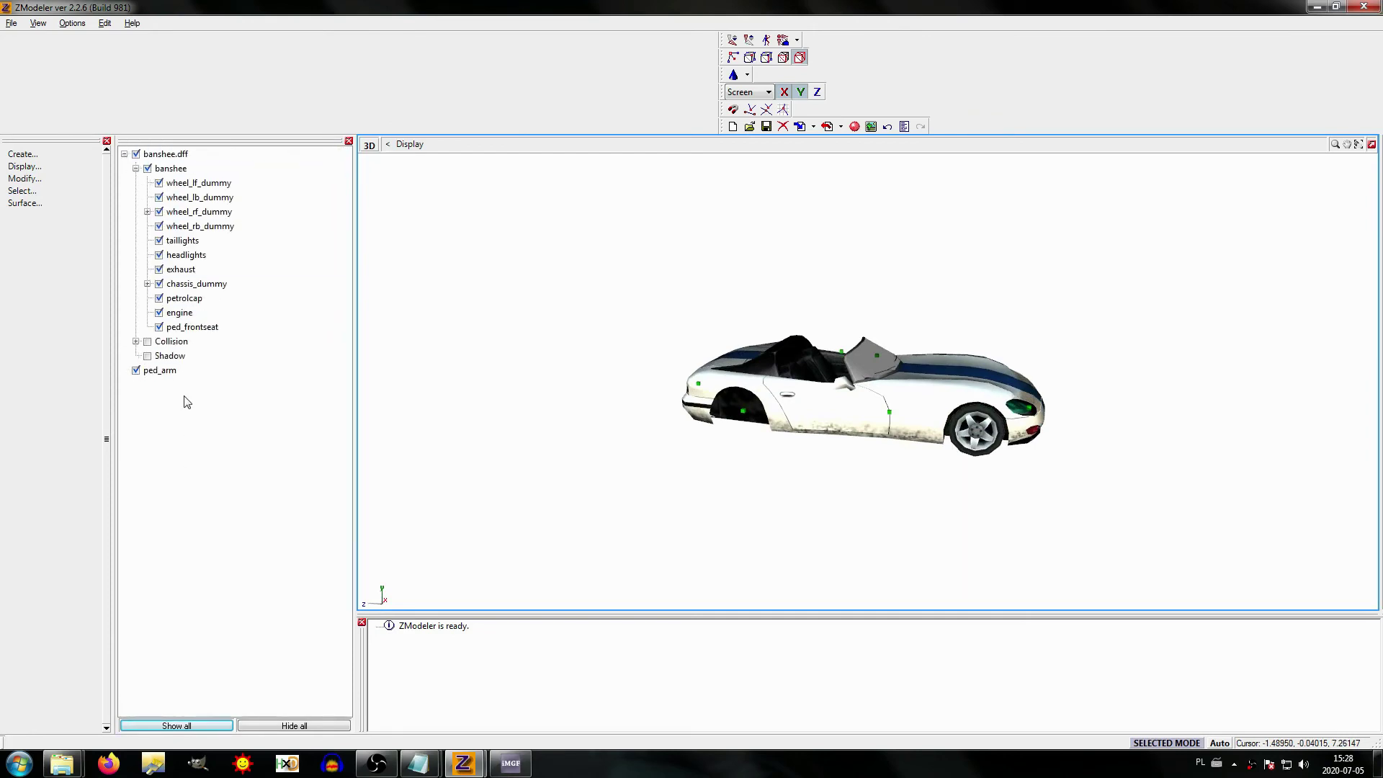
left_click_drag(177, 319, 164, 451)
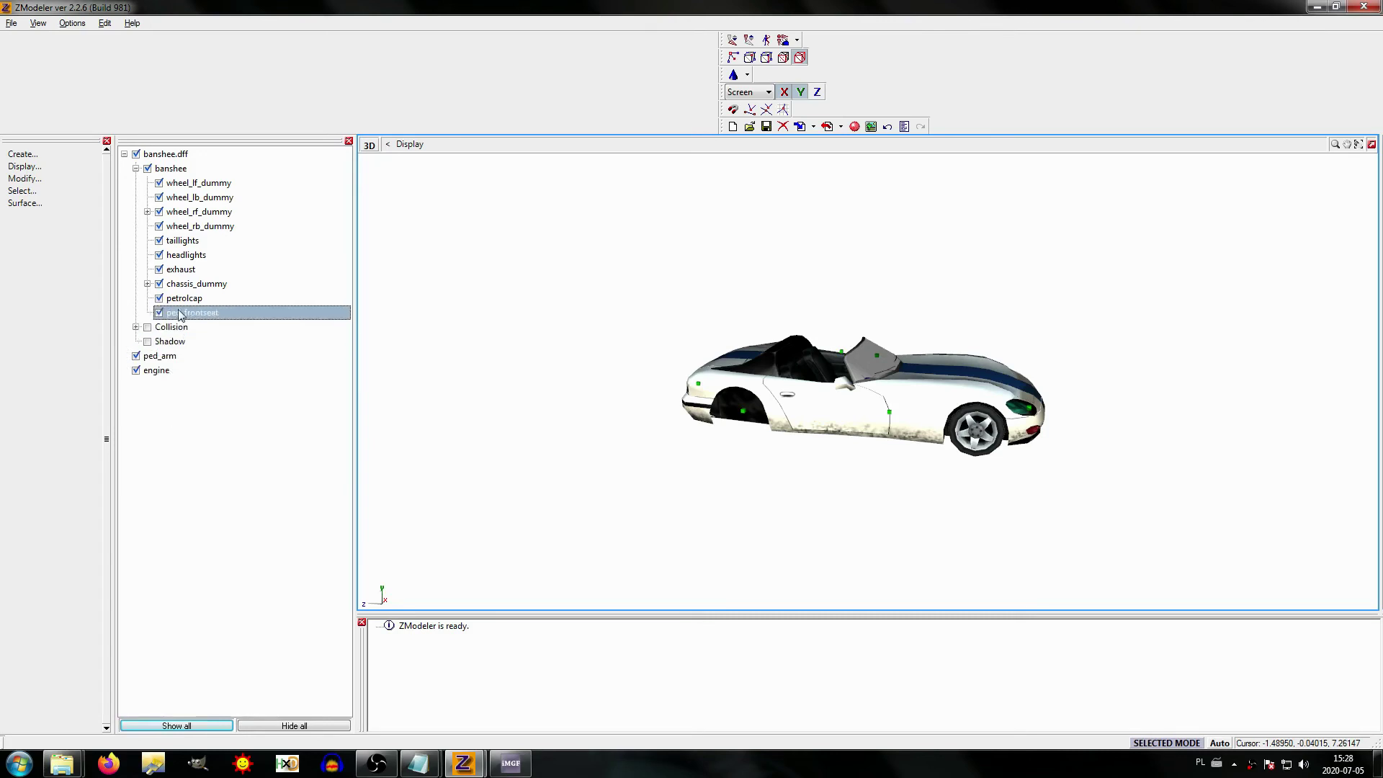
left_click_drag(180, 301, 164, 466)
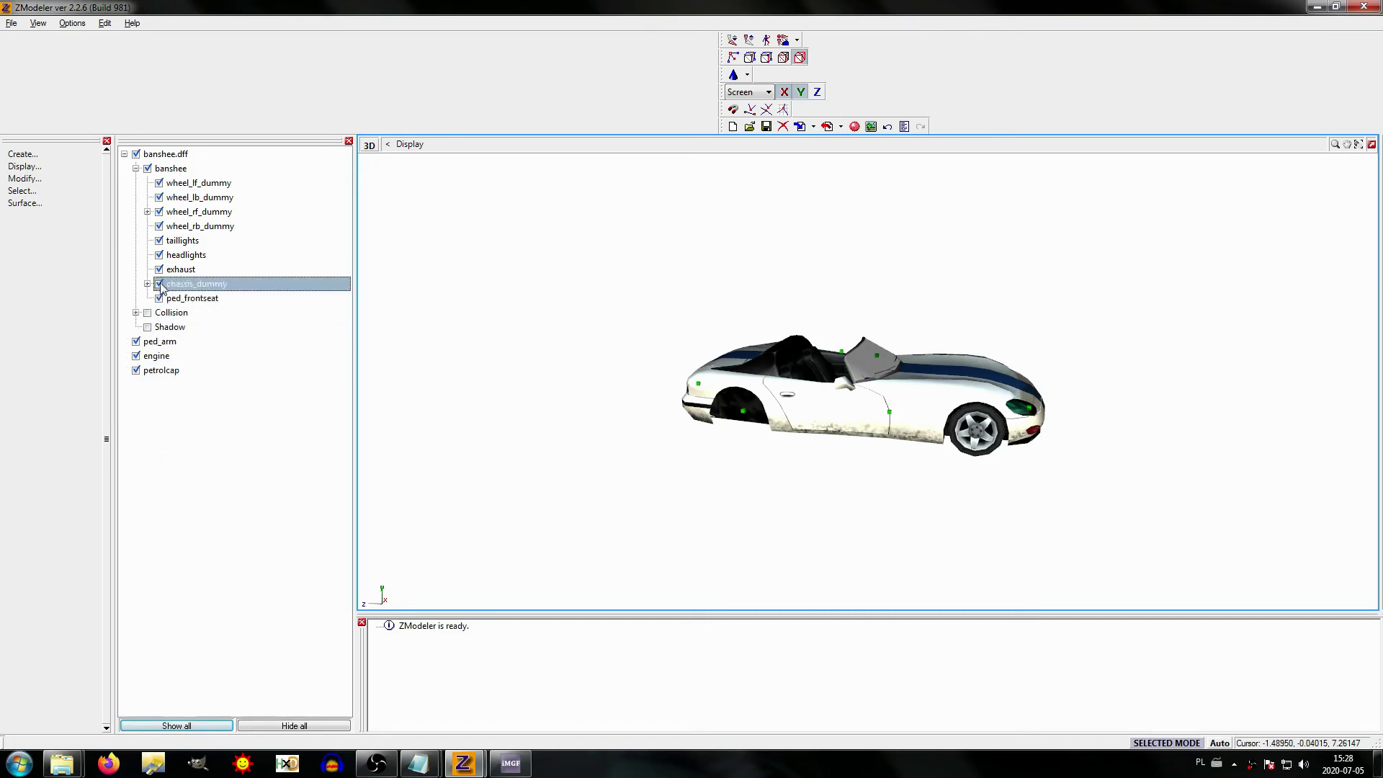
Step: Find ug_nitro under chassis_dummy and move it to the top level below petrolcap
left_click(146, 212)
left_click(147, 212)
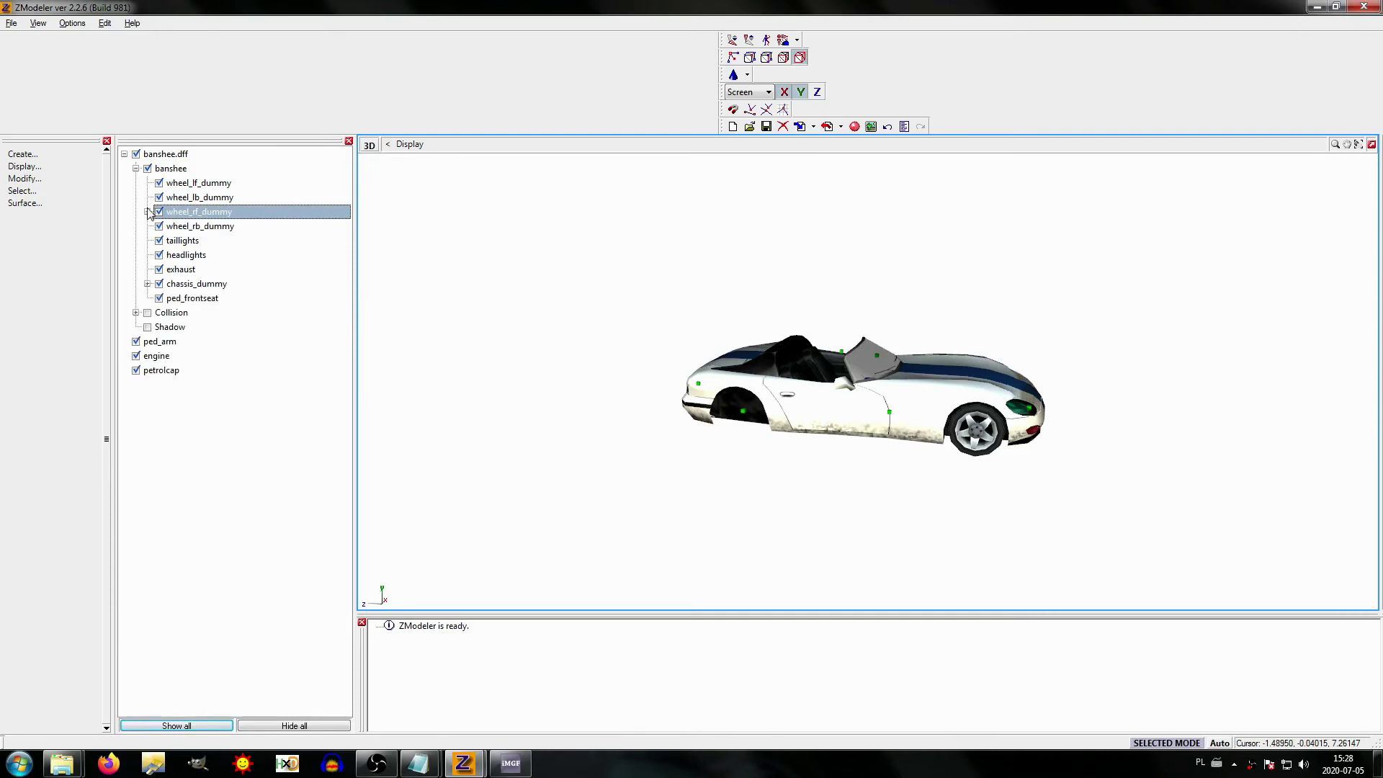
left_click(147, 284)
left_click(159, 399)
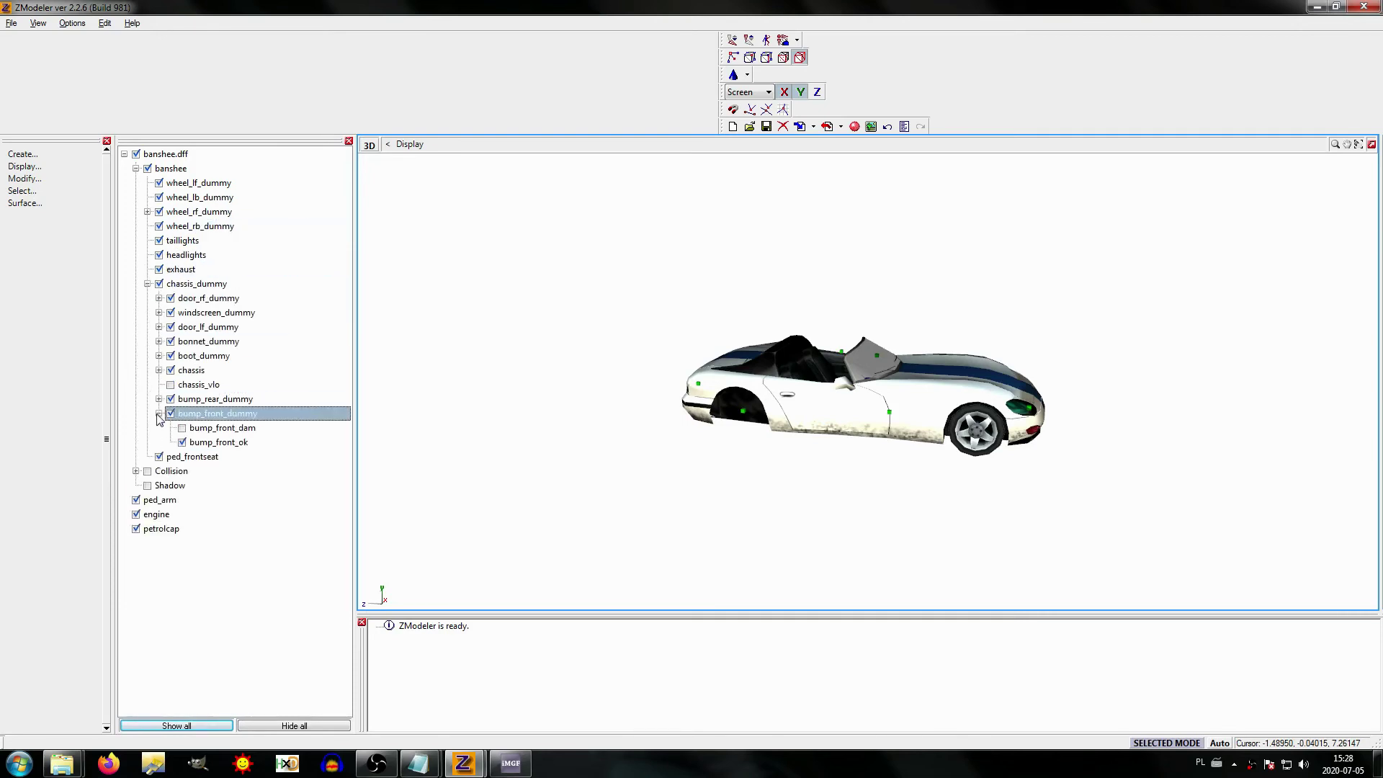
left_click(160, 399)
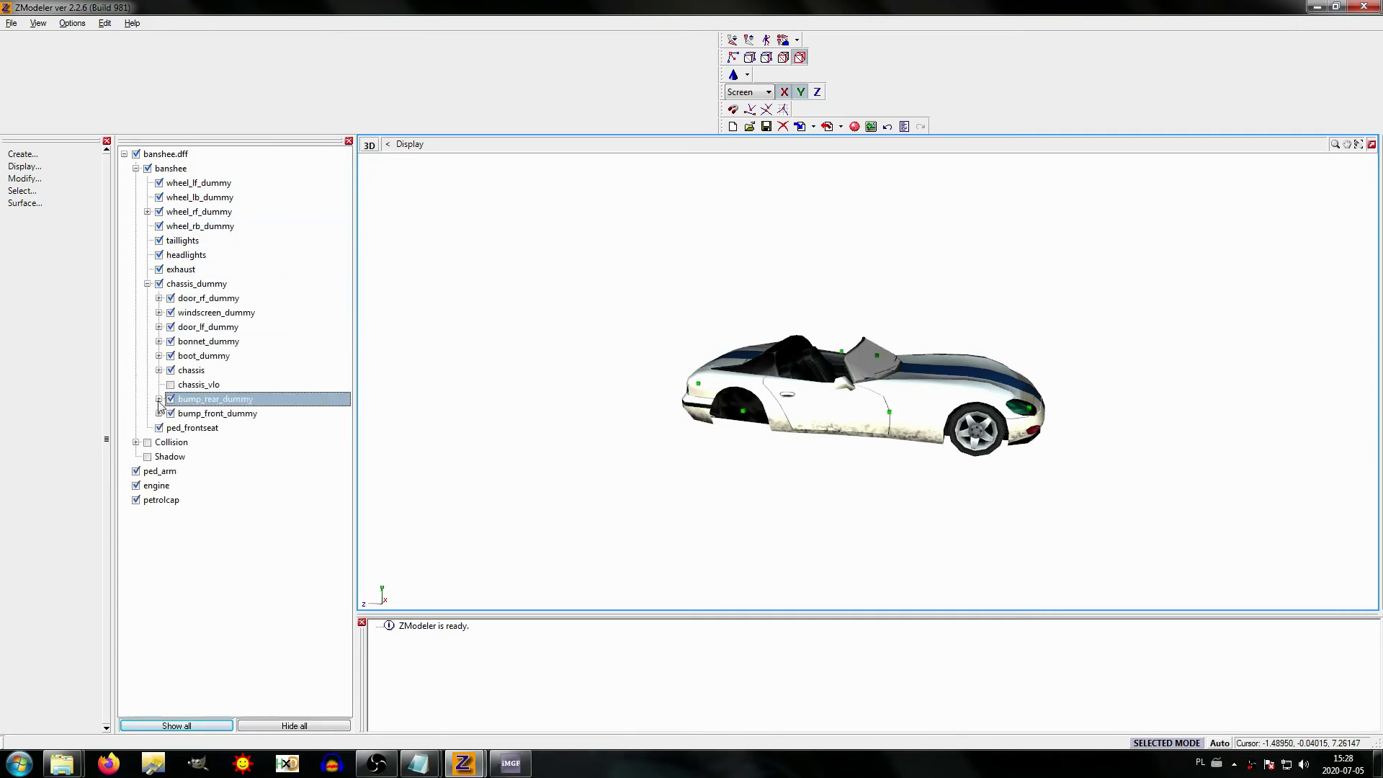
left_click(159, 370)
left_click_drag(205, 389, 176, 525)
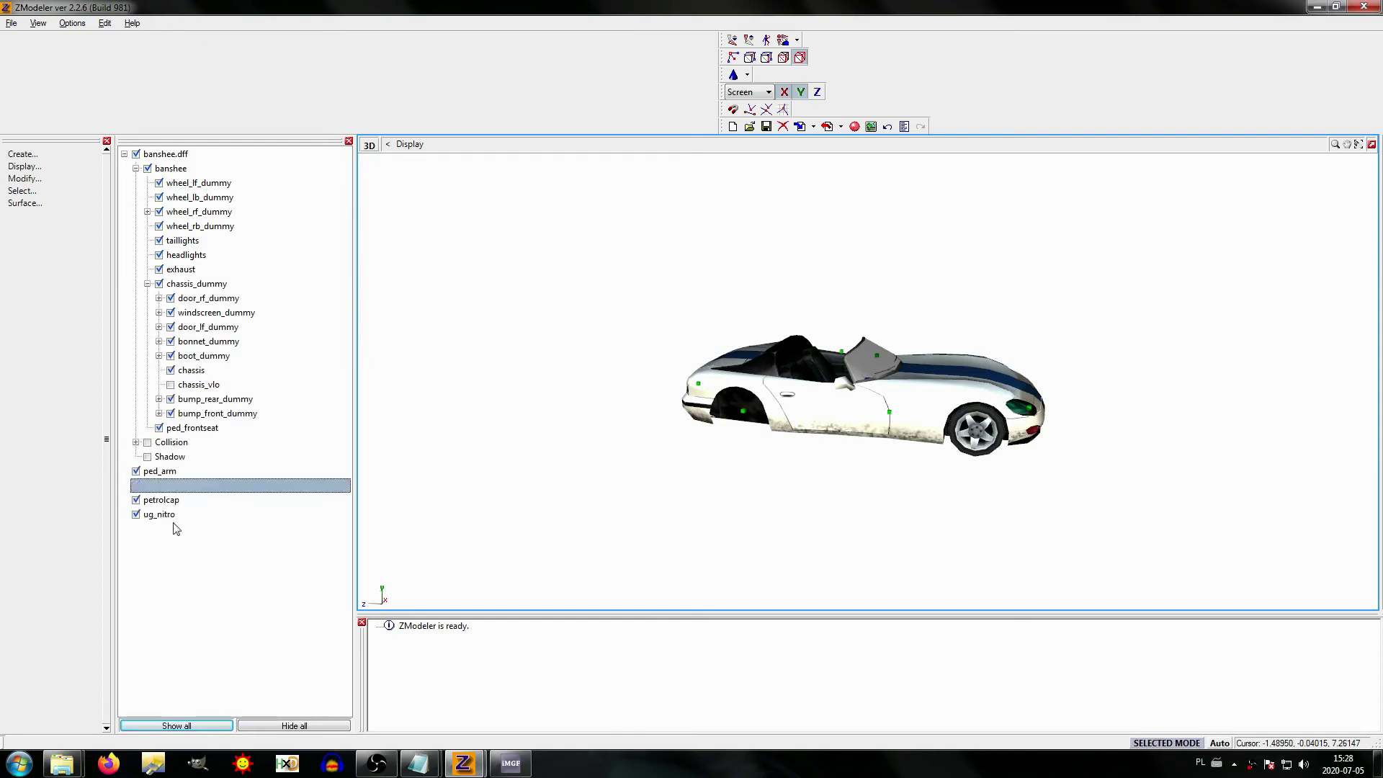
Step: Inspect the parts under boot, bonnet, door and windscreen dummies
left_click(158, 356)
left_click(158, 356)
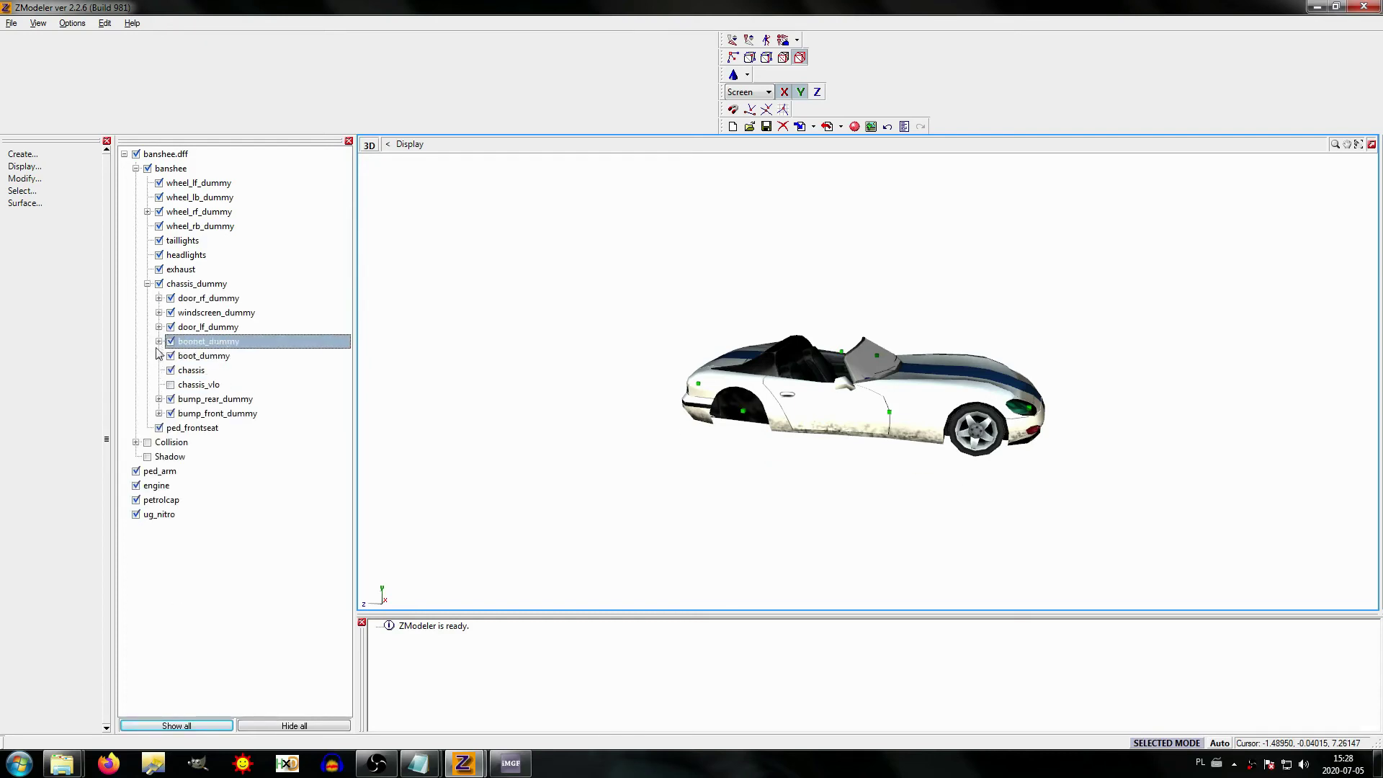
left_click(158, 342)
left_click(159, 341)
left_click(158, 327)
left_click(159, 327)
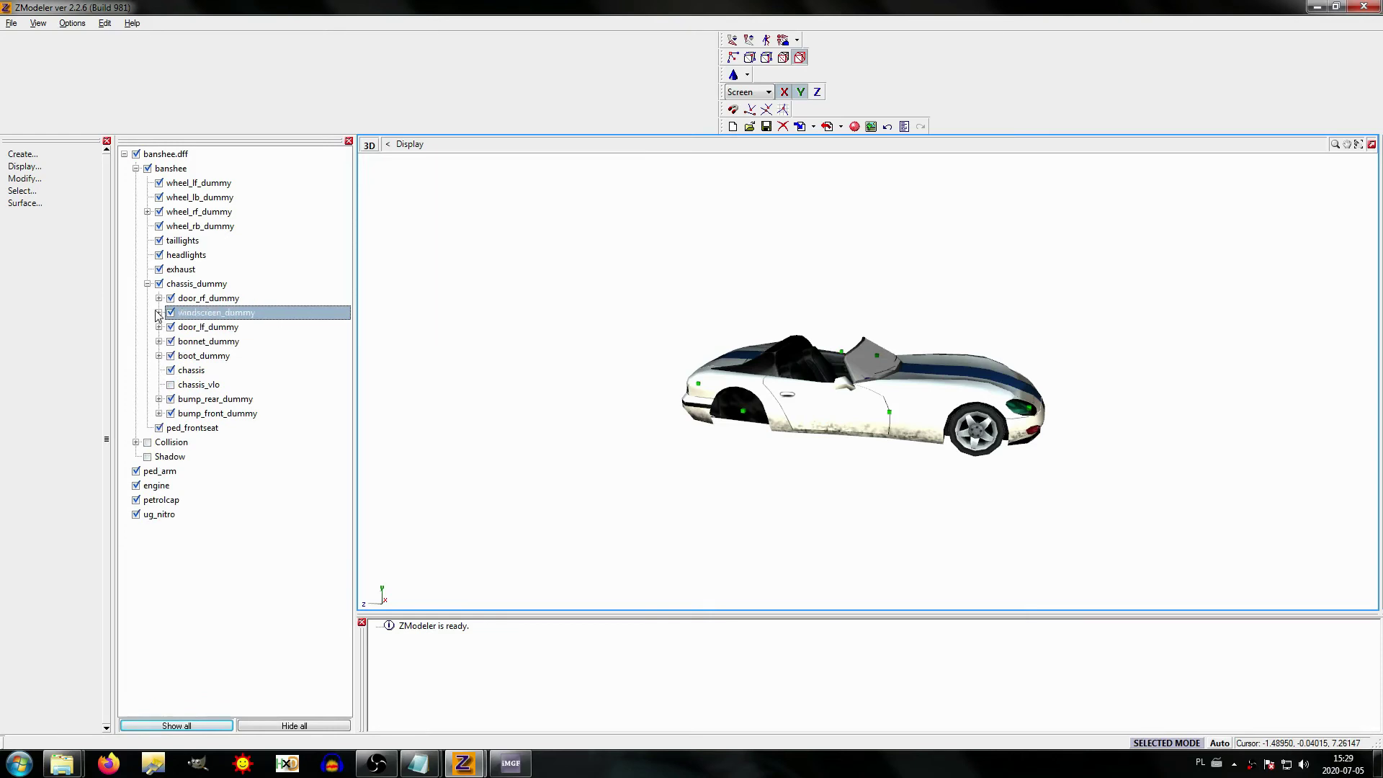
left_click(158, 313)
left_click(158, 313)
left_click(158, 298)
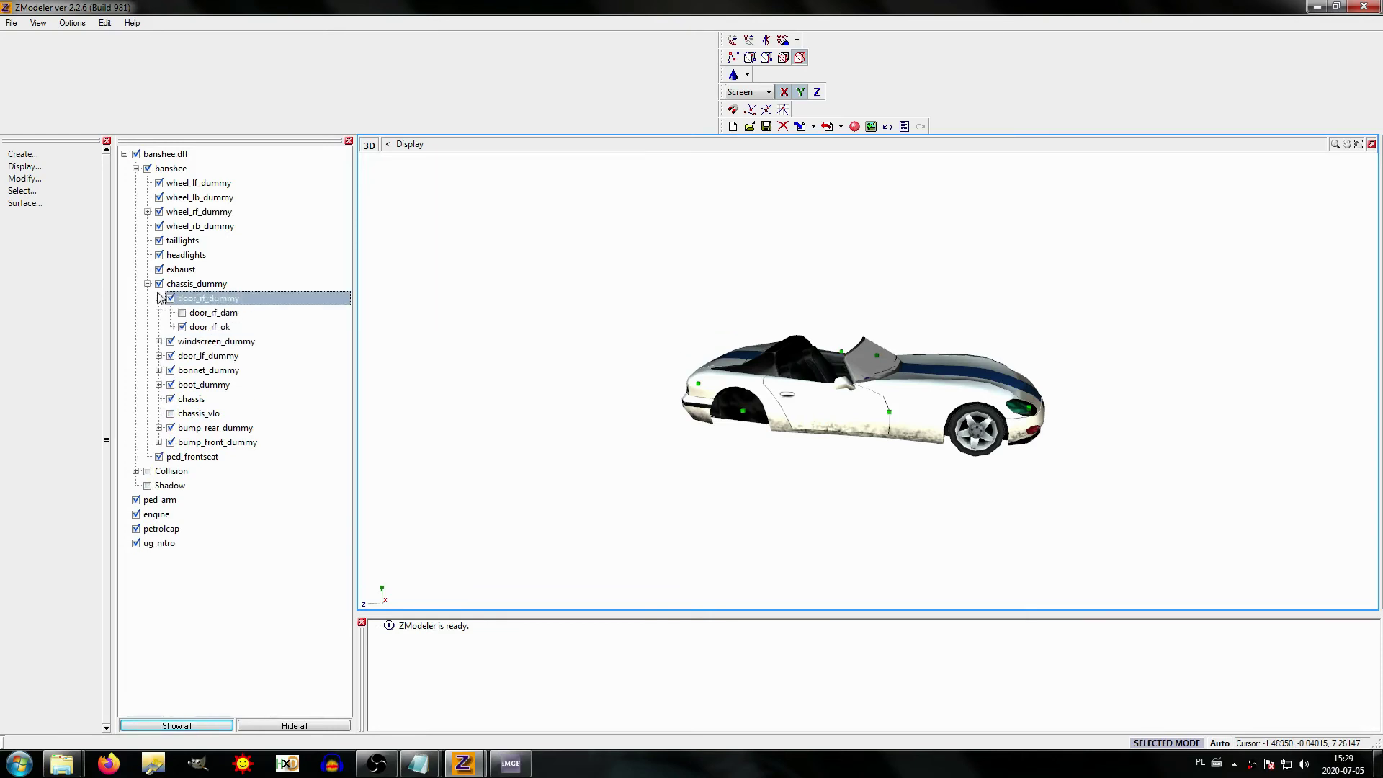
left_click(159, 298)
left_click(159, 312)
left_click(158, 312)
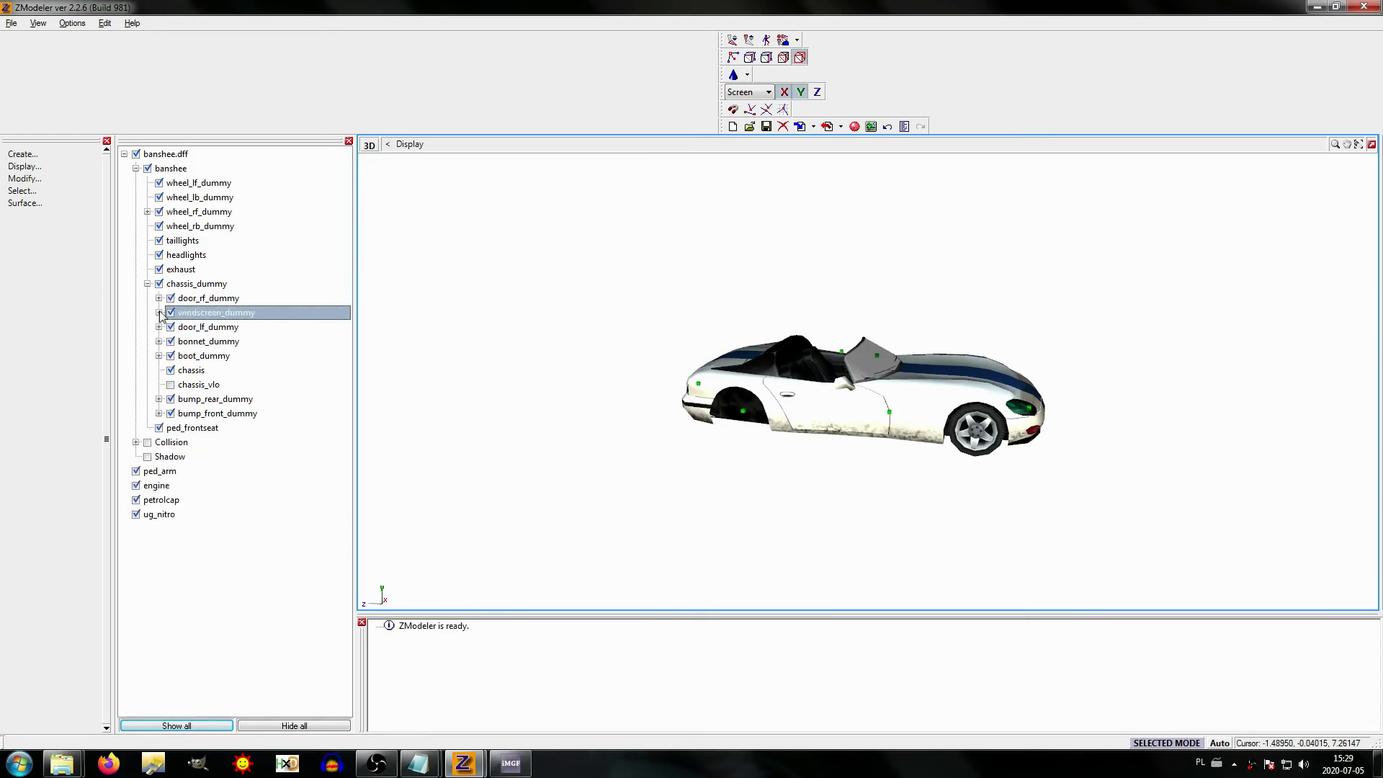
left_click(159, 327)
left_click(158, 327)
Step: Inspect boot_dummy, both bumper dummies and wheel_rf_dummy, then collapse chassis_dummy
left_click(154, 350)
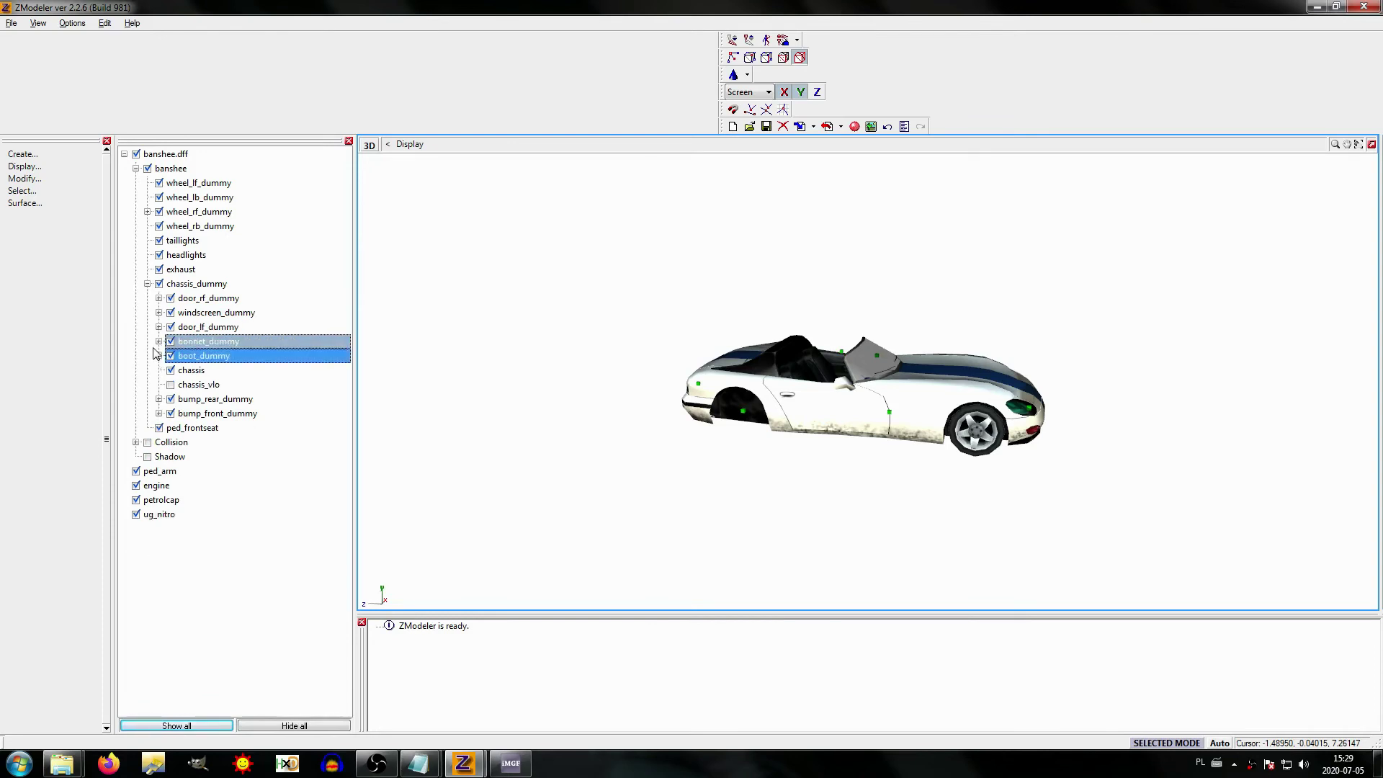
left_click(158, 356)
left_click(158, 356)
left_click(158, 355)
left_click(159, 356)
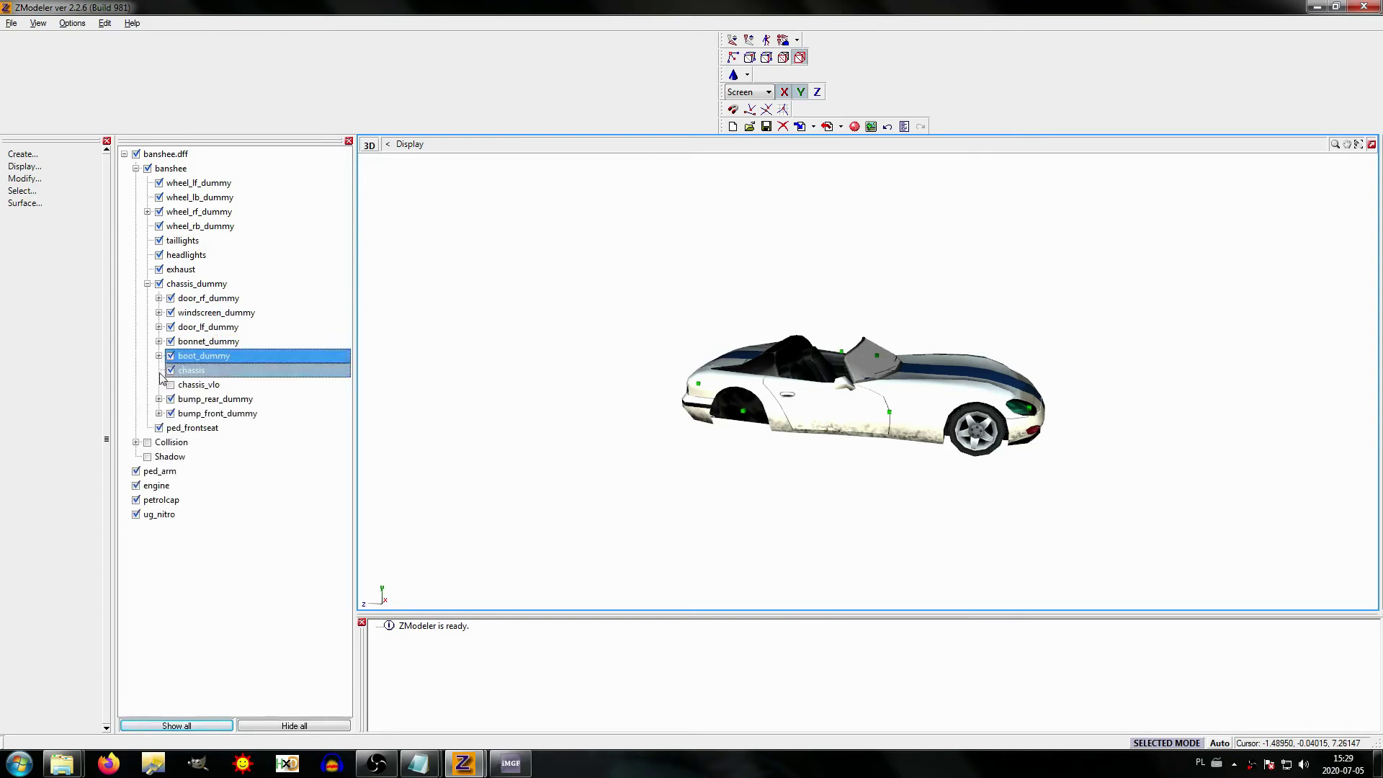
left_click(158, 399)
left_click(159, 399)
left_click(159, 413)
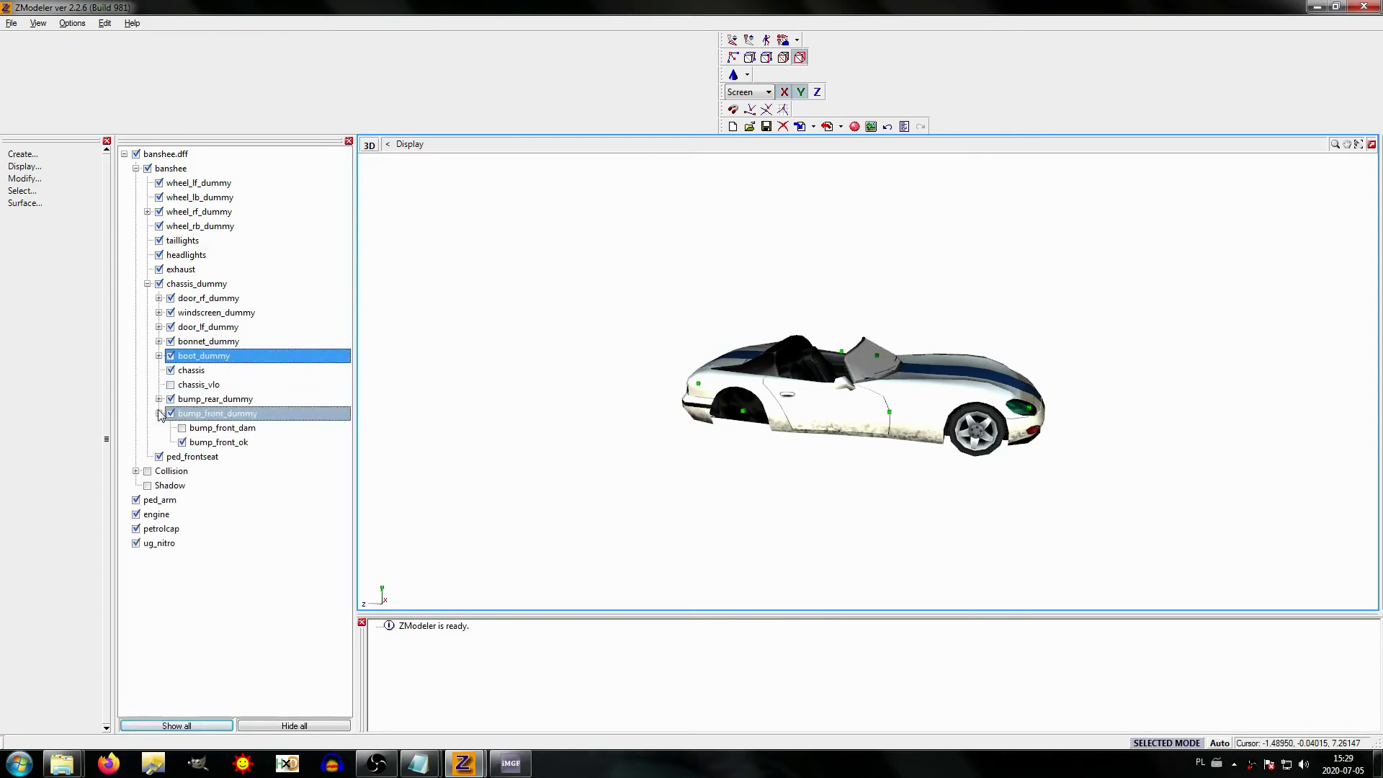
left_click(158, 413)
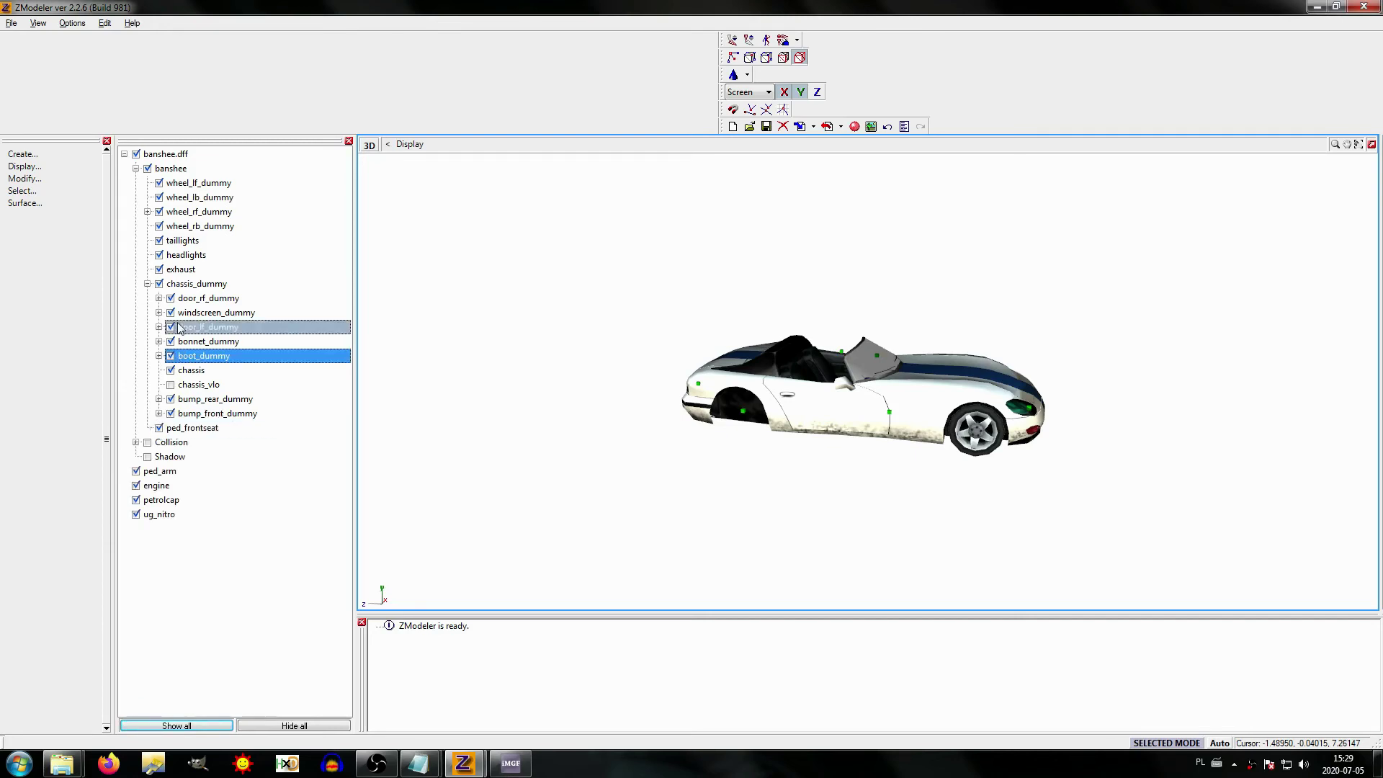
left_click(147, 283)
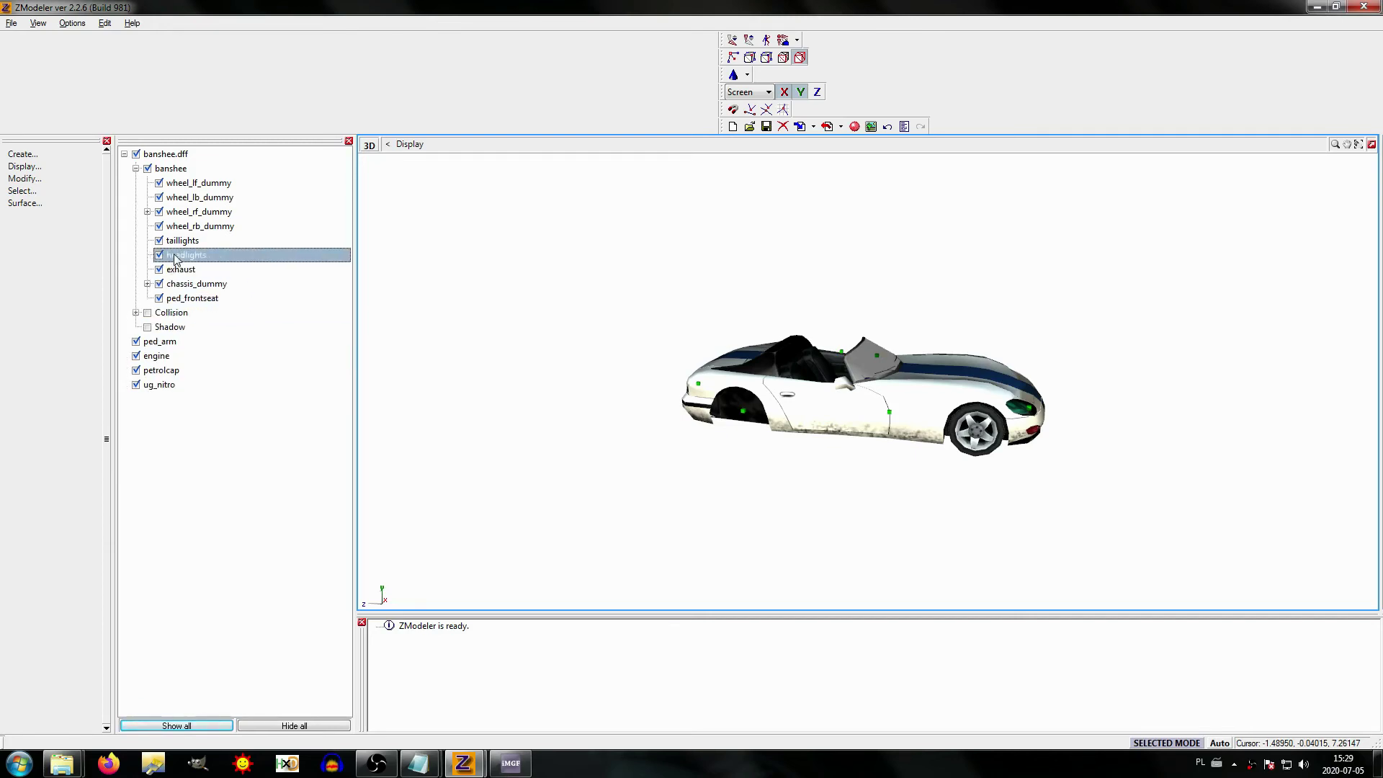
left_click(147, 212)
left_click(147, 212)
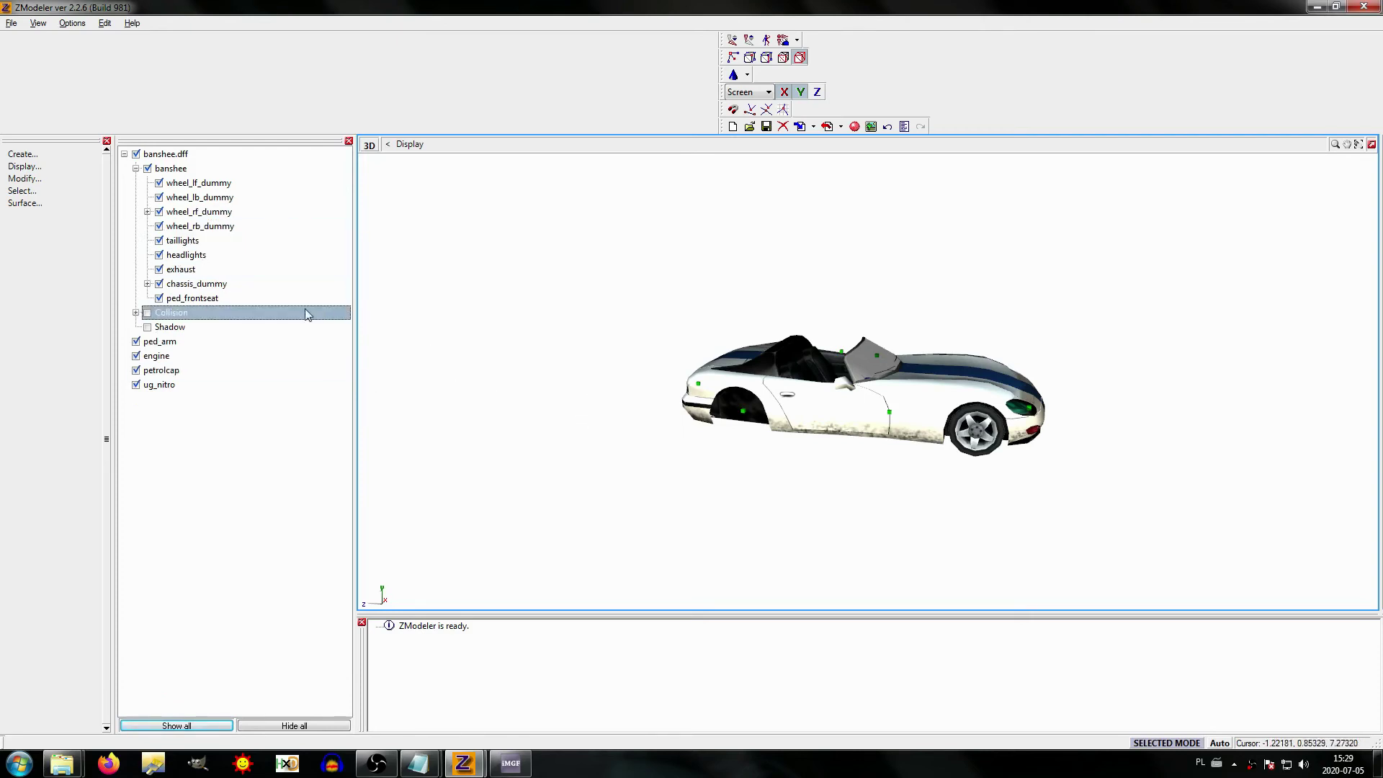
Step: Delete banshee.dff with its car mesh and pick the Dummy Helper primitive
right_click(173, 156)
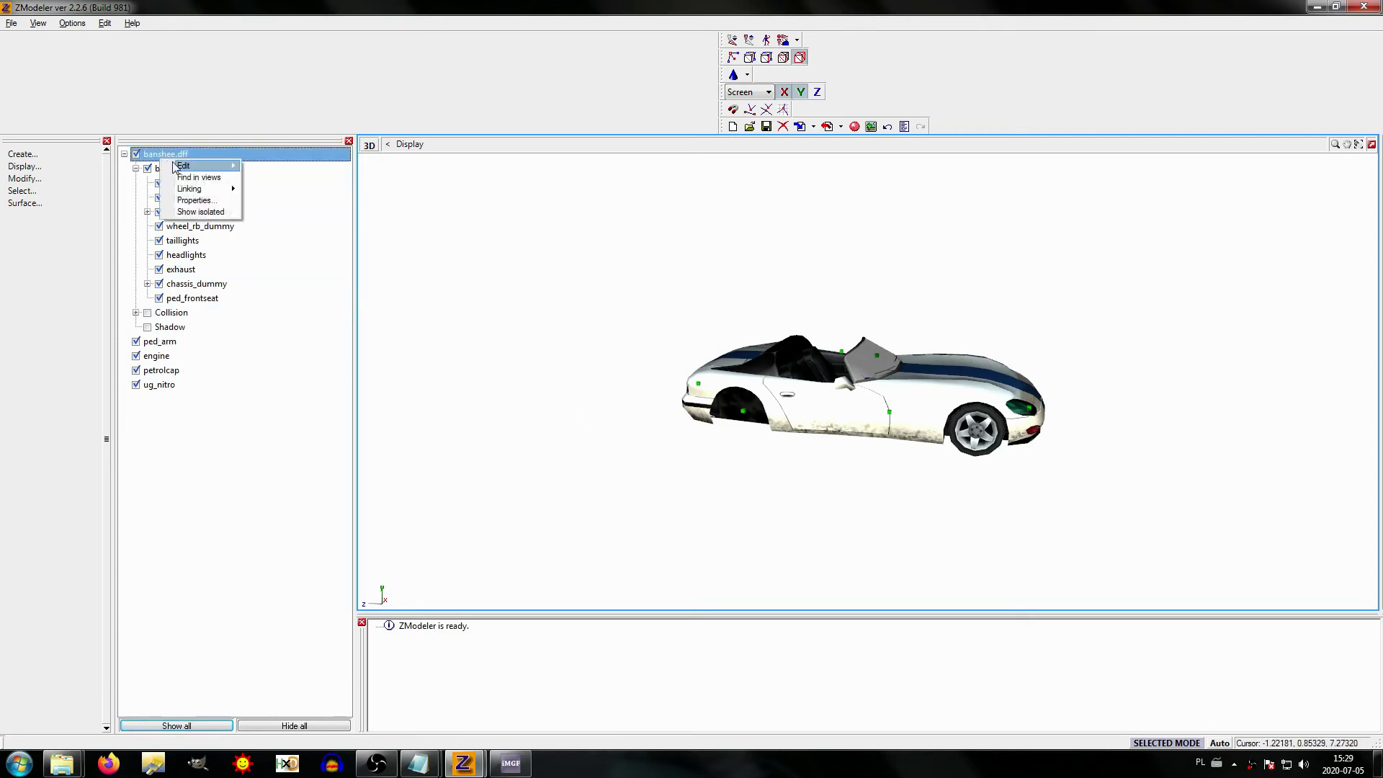
mouse_move(184, 165)
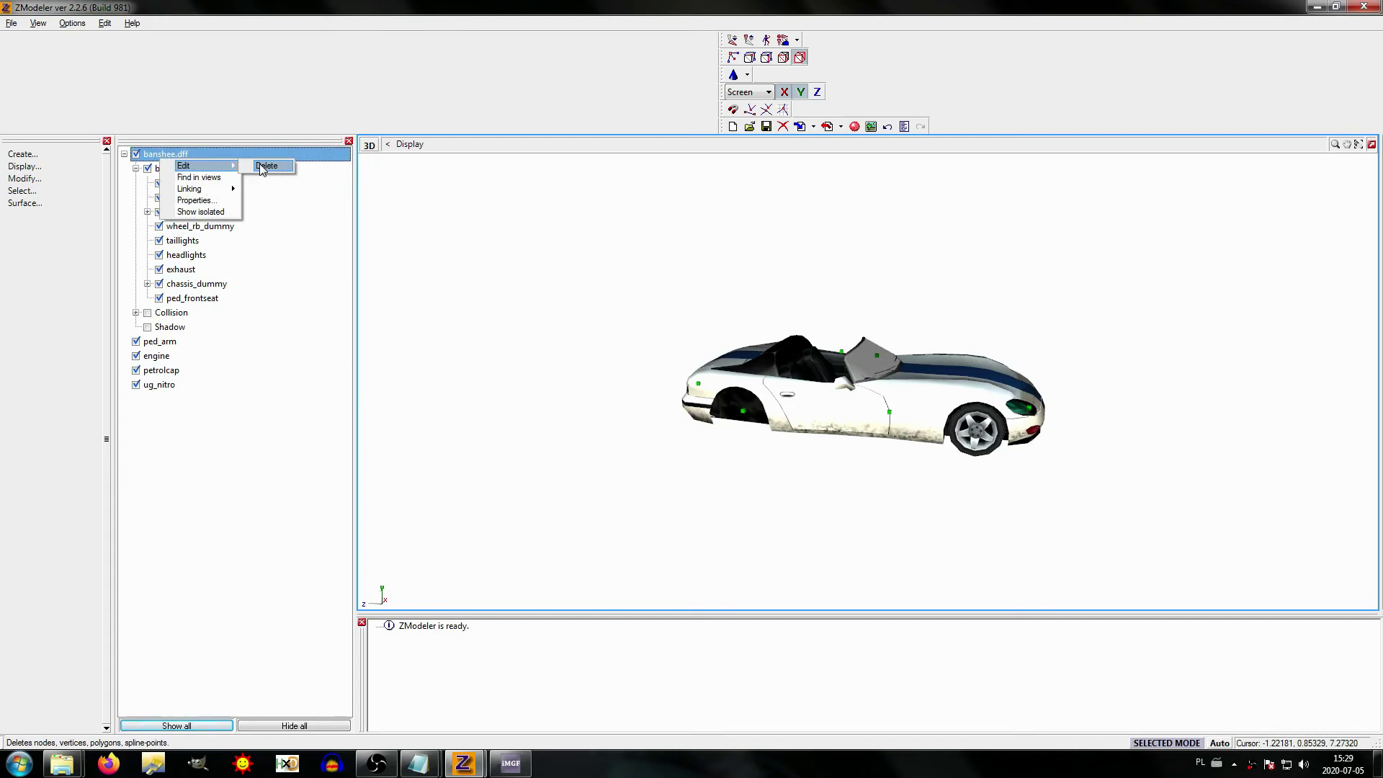
left_click(266, 166)
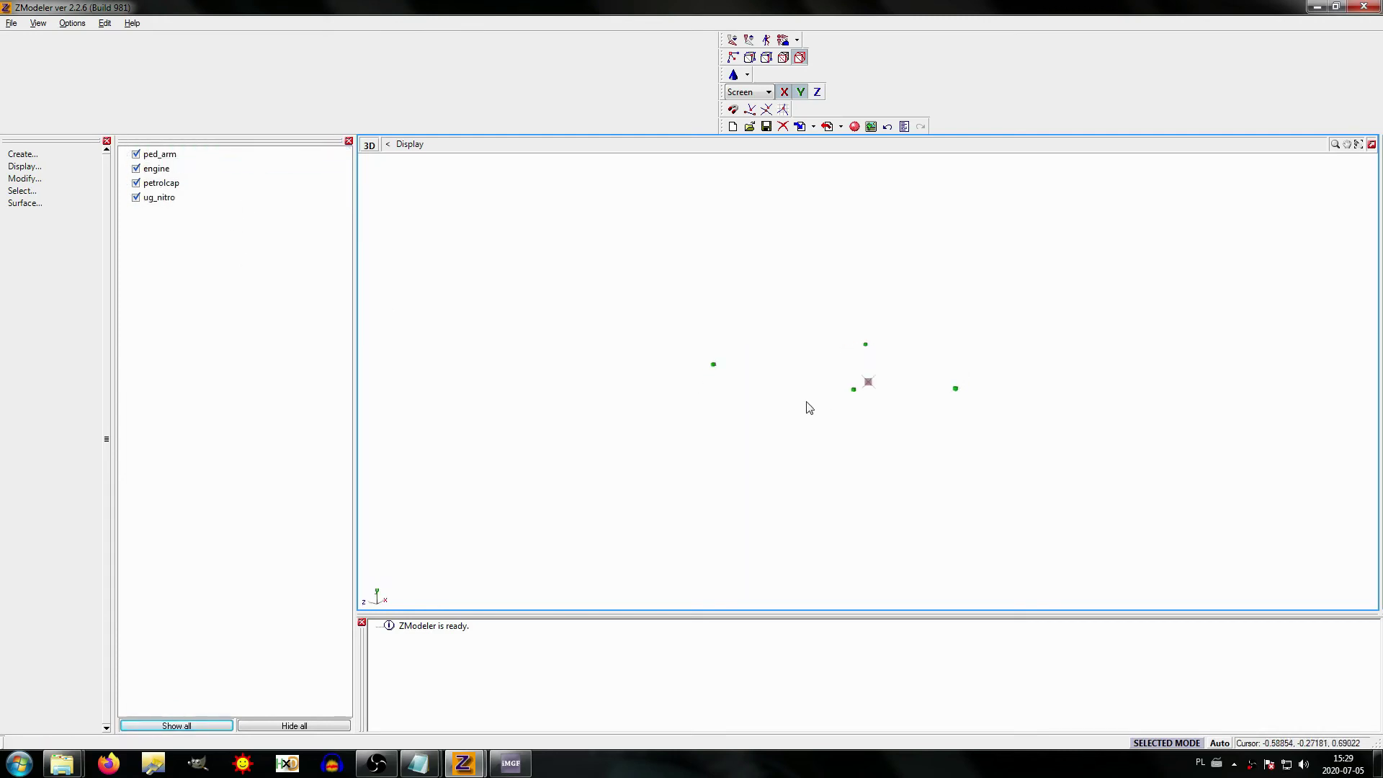
middle_click_drag(810, 408, 680, 422)
left_click(129, 198)
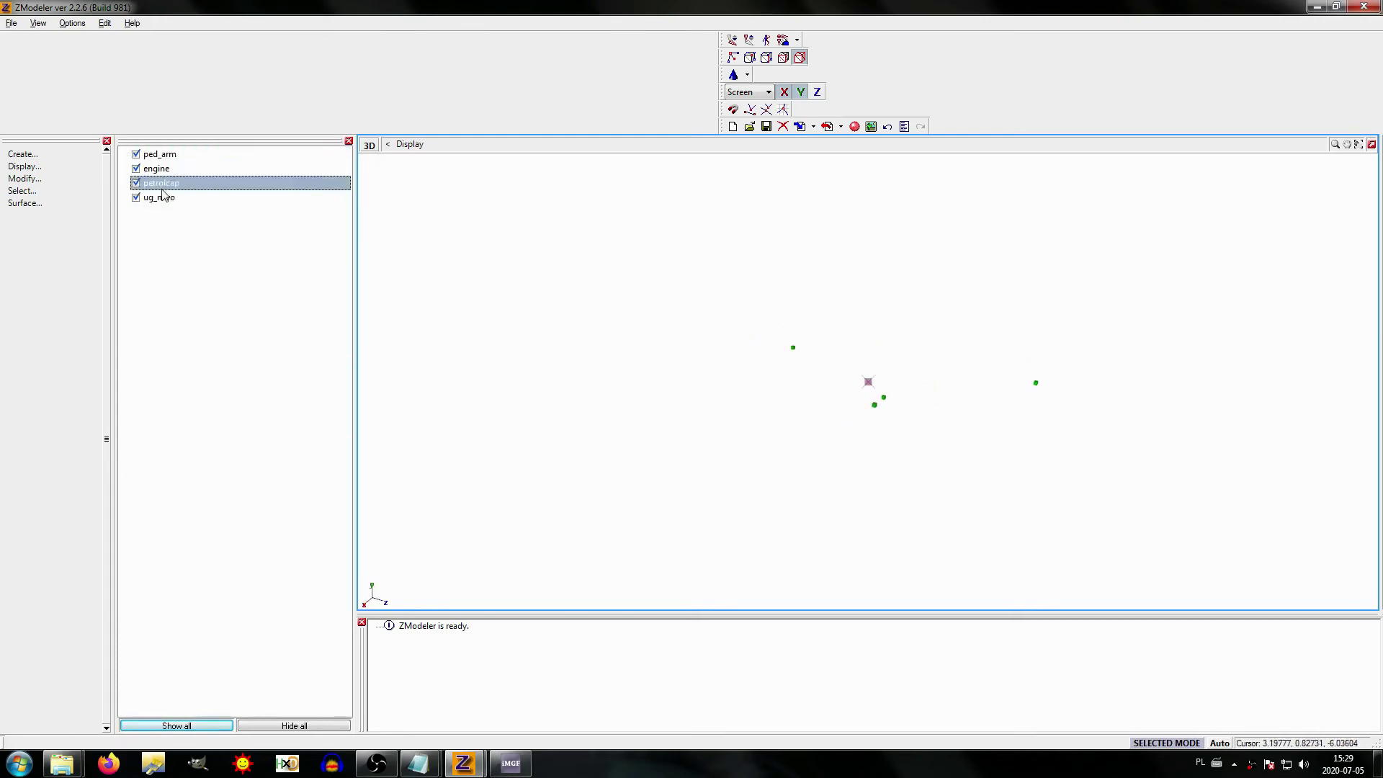
left_click(746, 75)
left_click(764, 124)
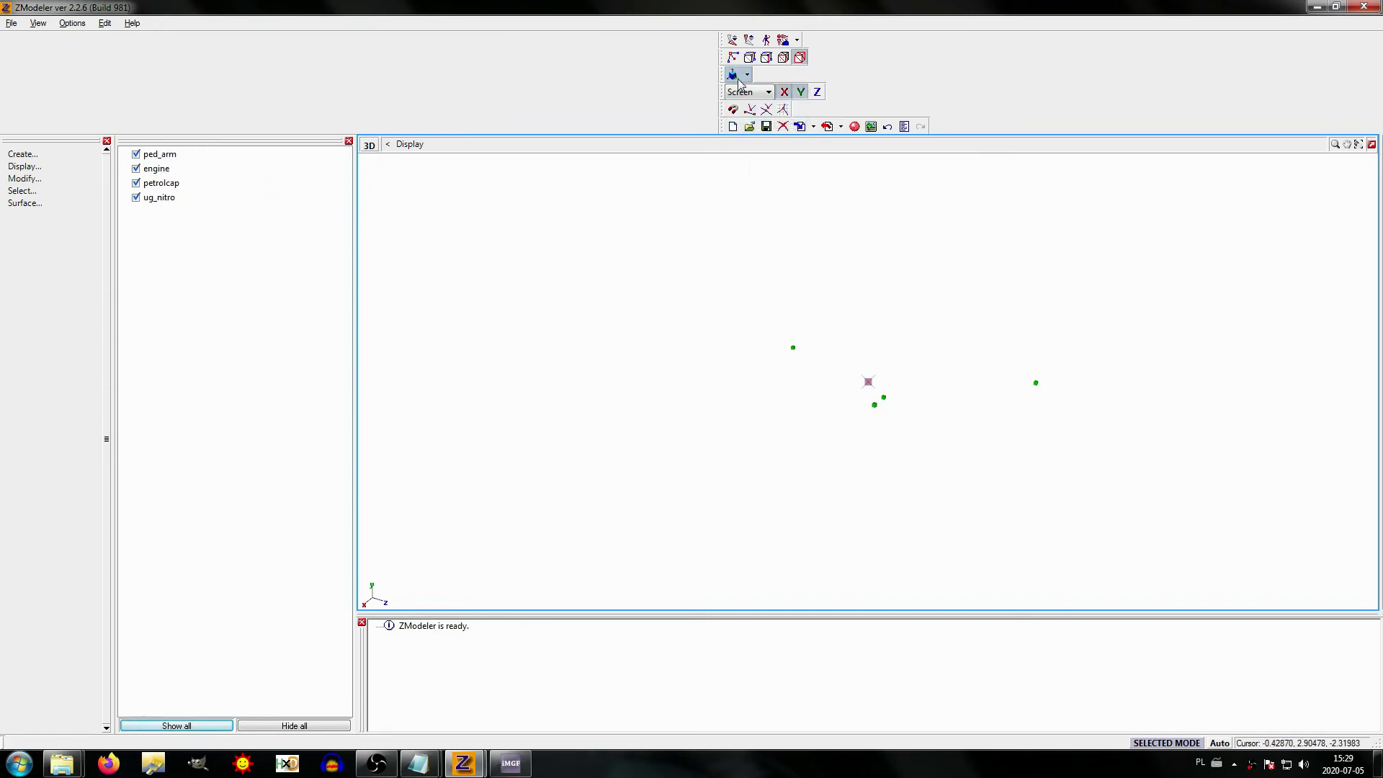
Step: Add a Dummy Helper named SA_DUMMY_parts.dff and link the four parts under it
left_click(178, 214)
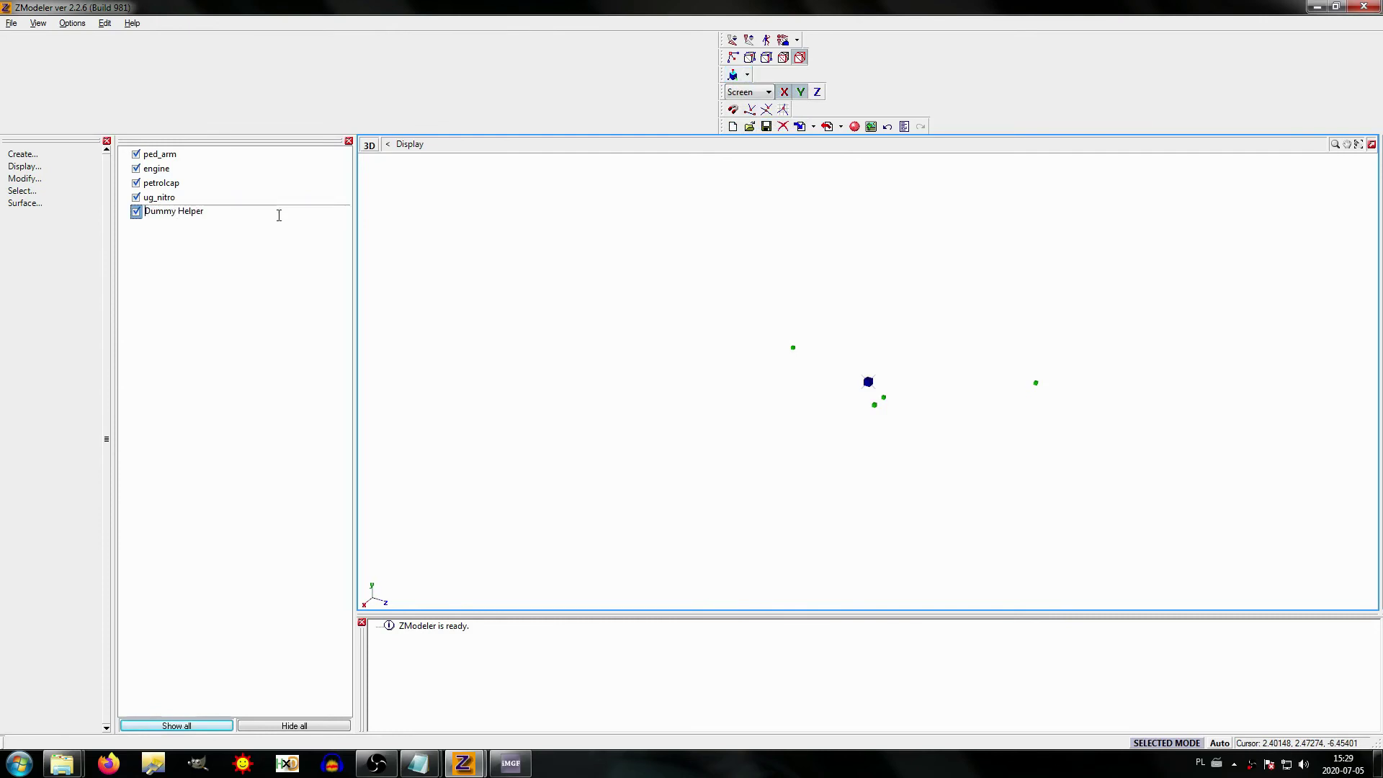
type("parts.dff")
key("Return")
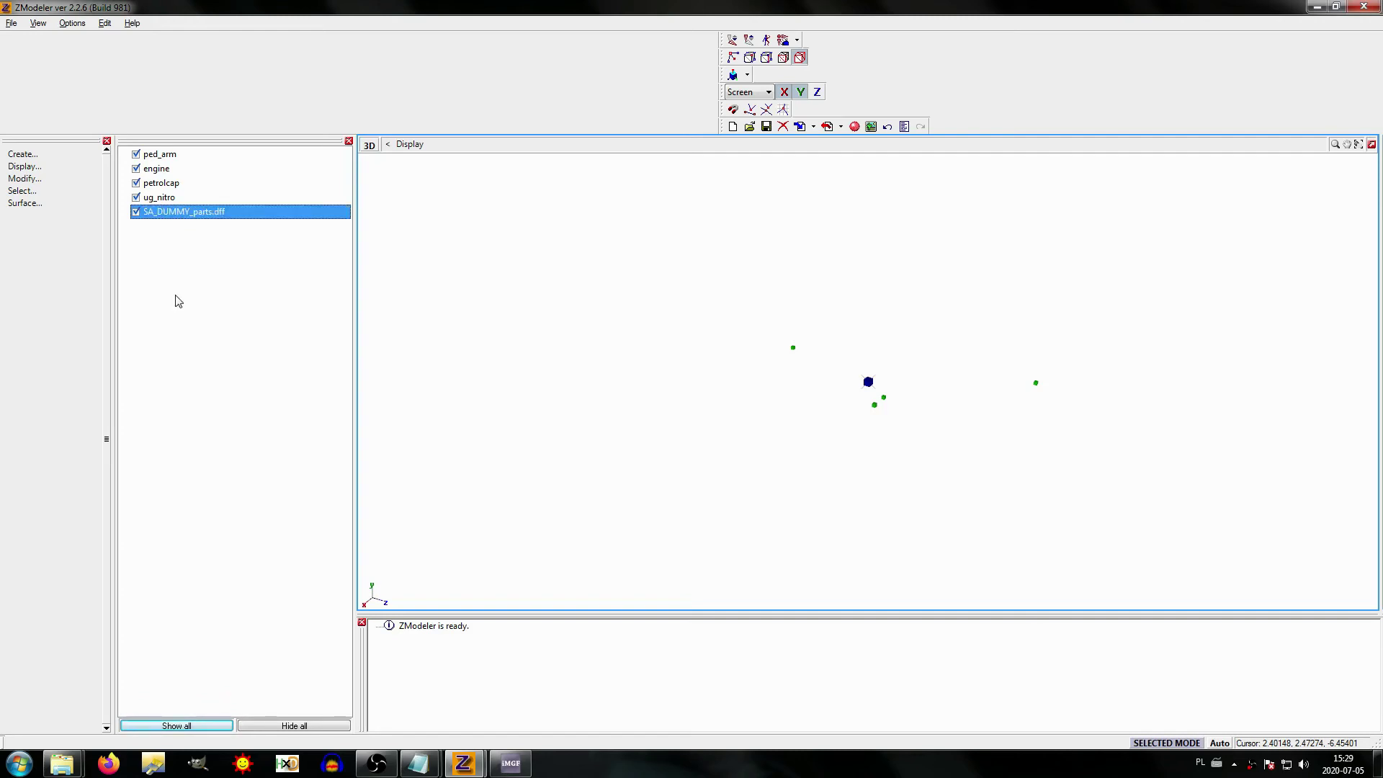
mouse_move(157, 156)
left_mouse_down()
mouse_move(167, 213)
mouse_move(156, 171)
left_mouse_up()
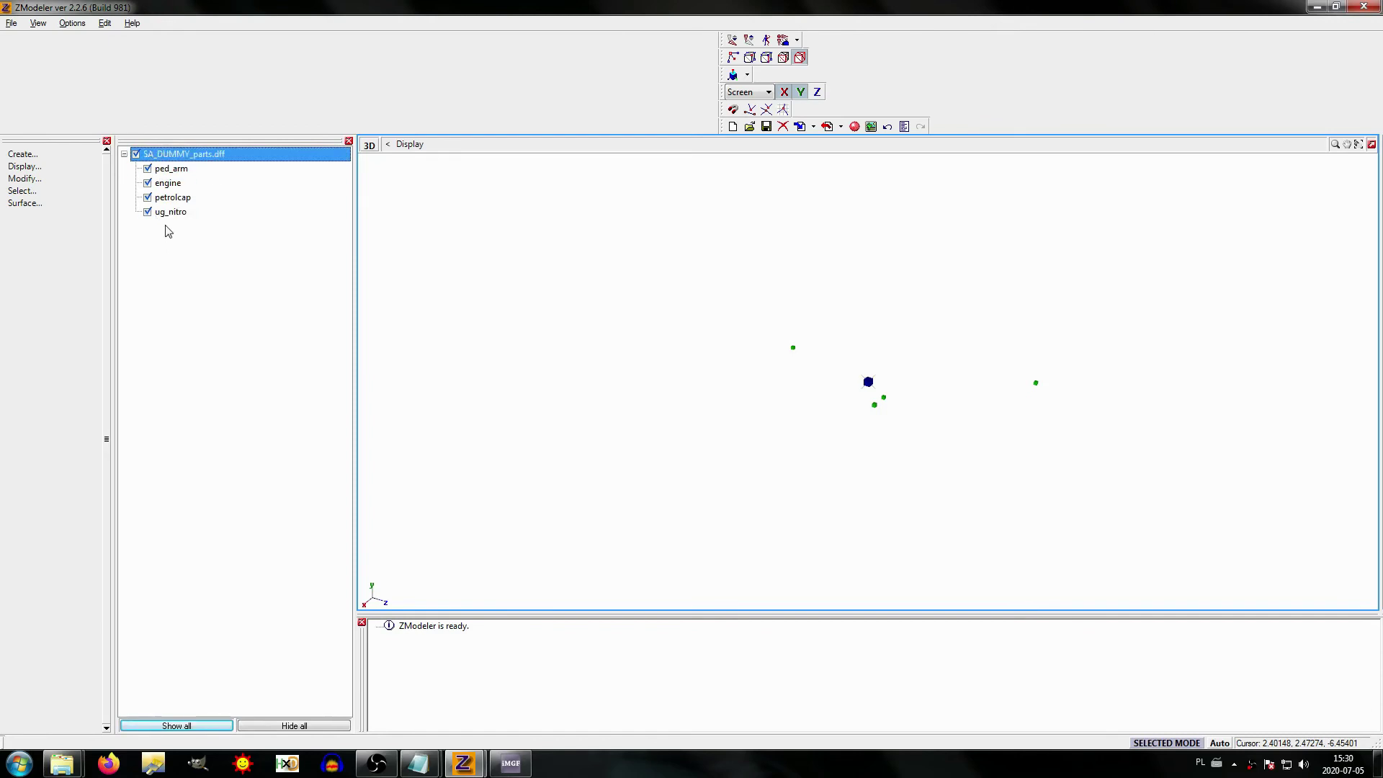
Step: Copy the name SA_DUMMY_parts.dff from the dummy's rename box
left_click(180, 153)
key("ctrl+c")
right_click(205, 153)
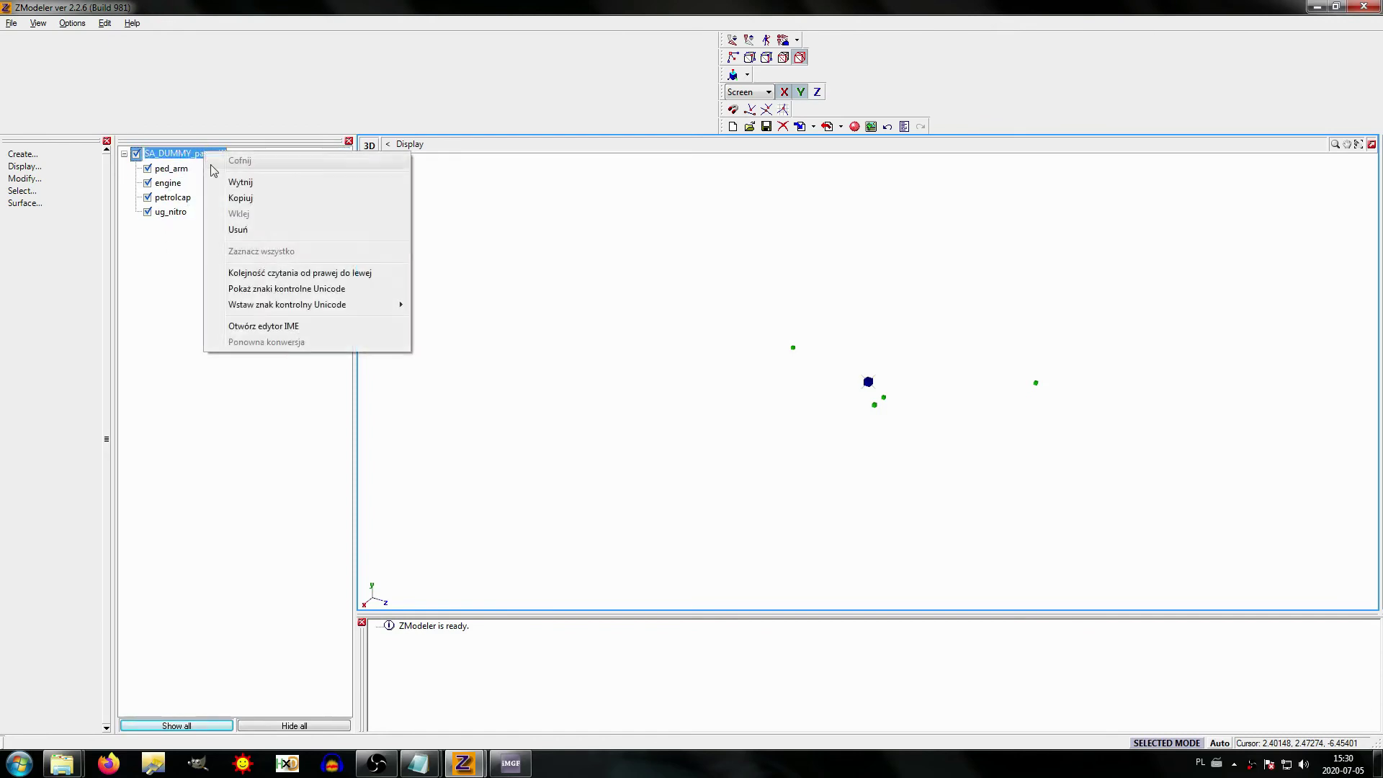
left_click(229, 199)
left_click(234, 274)
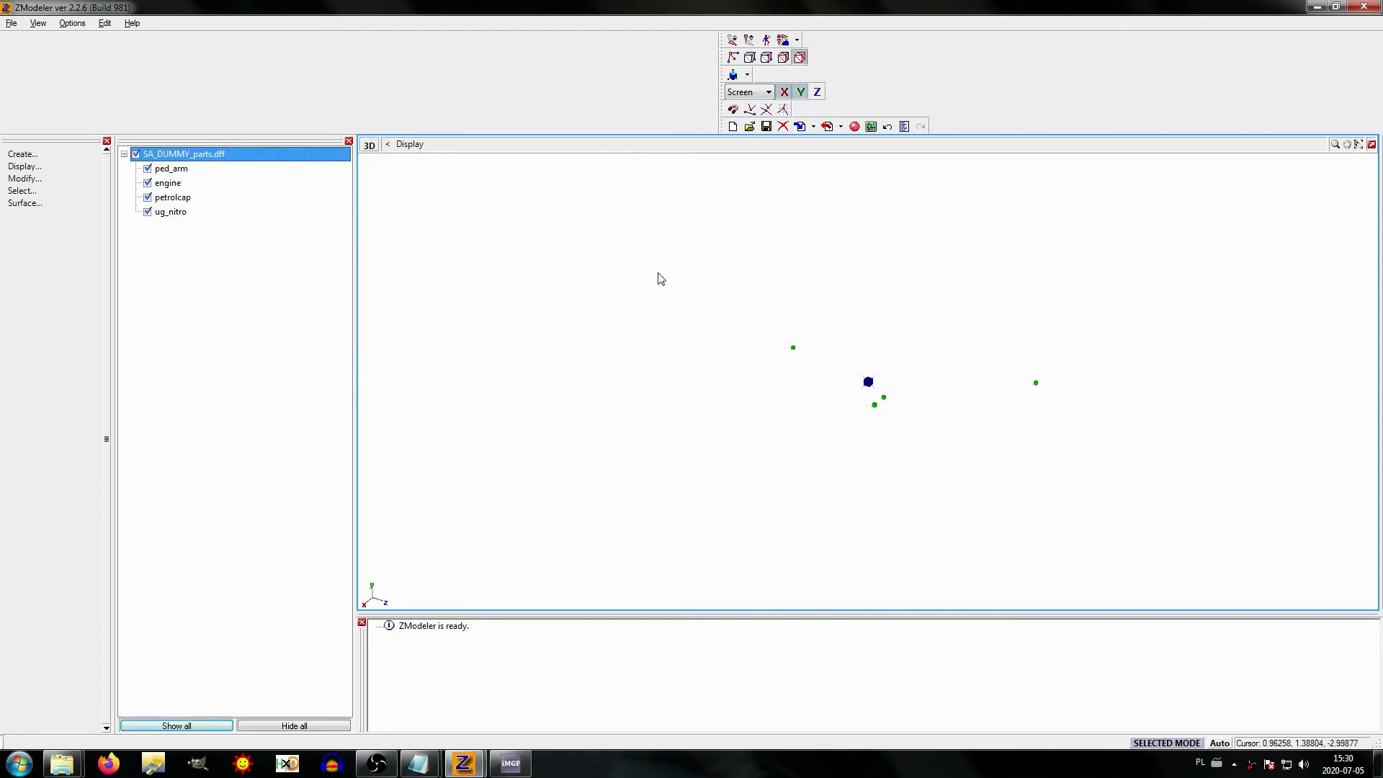
Step: Export the scene as SA_DUMMY_parts.dff, GTA San Andreas DFF type, into GTA VC Banshee 2 GTA SA
left_click(827, 126)
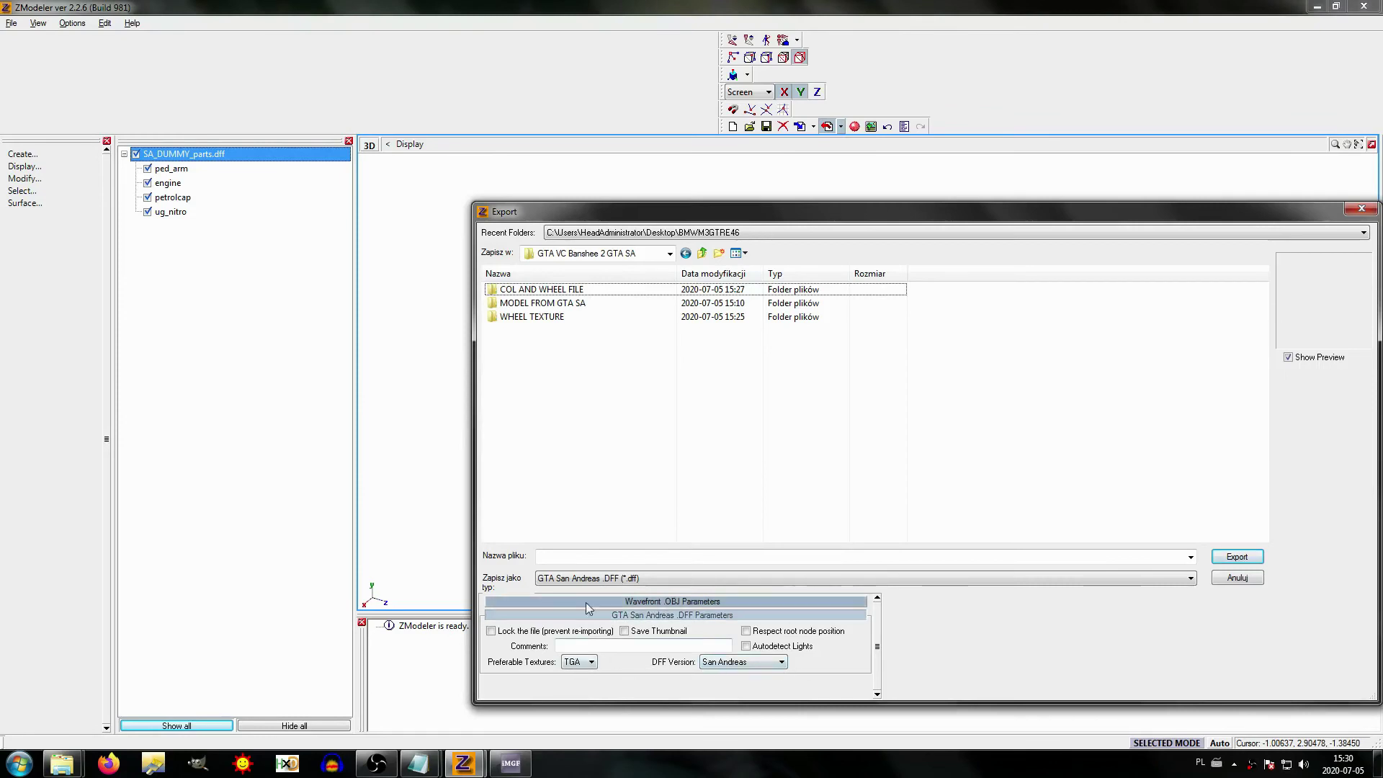
left_click(599, 558)
key("ctrl+v")
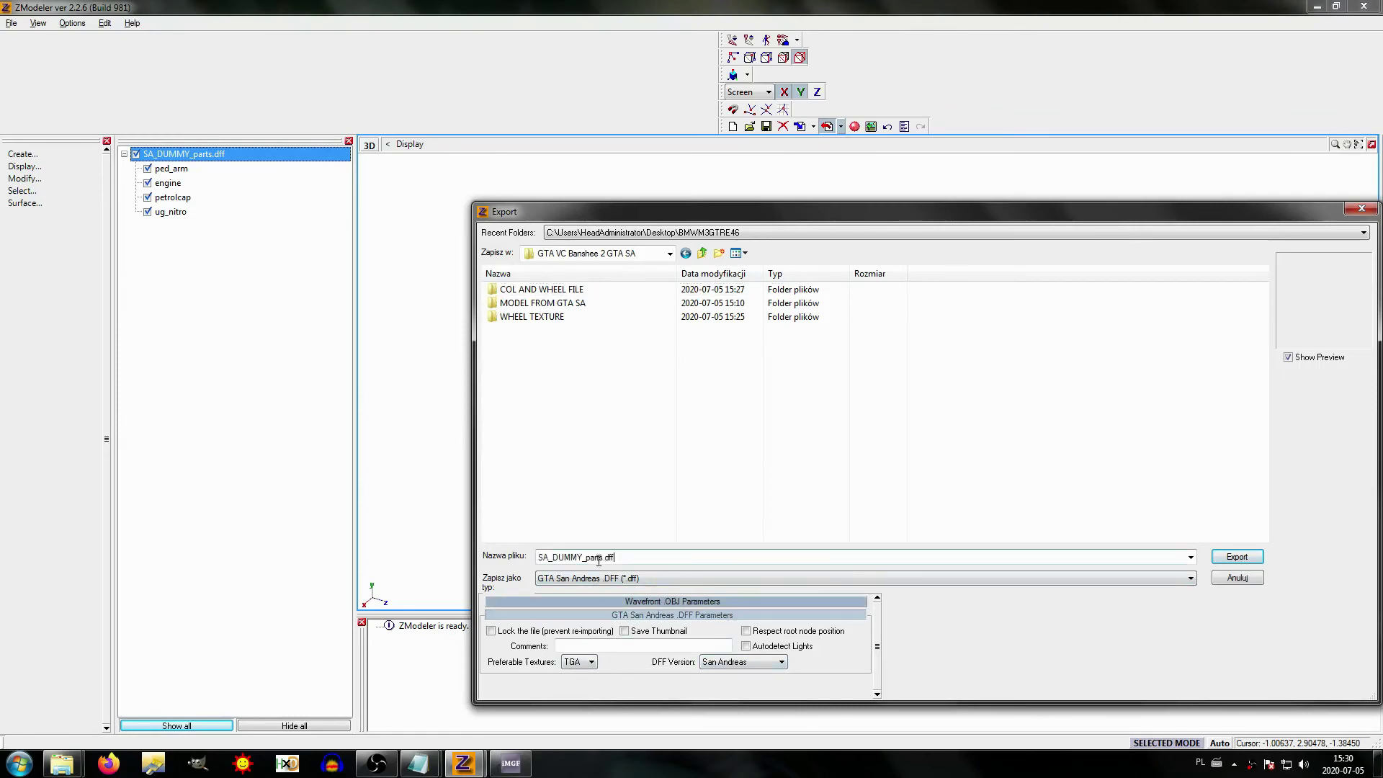
left_click(609, 525)
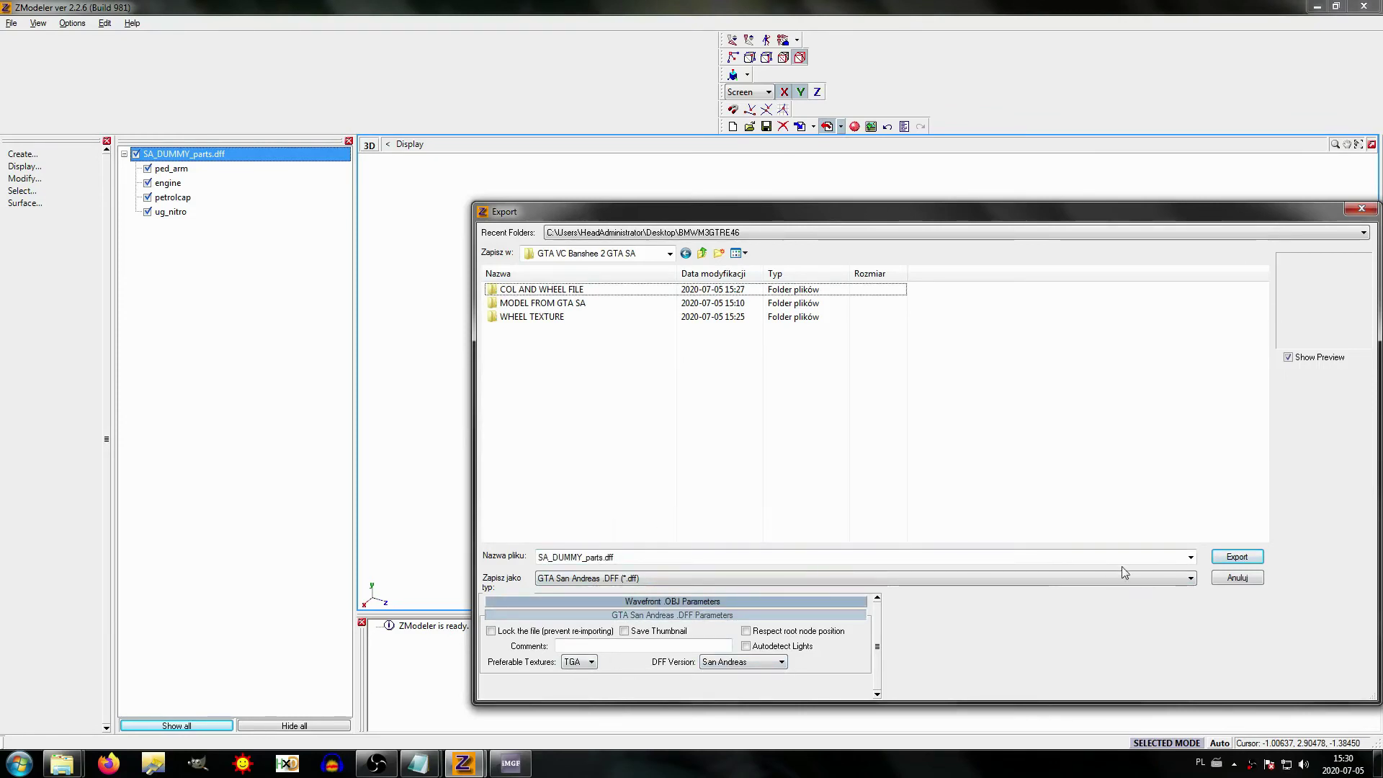
left_click(1226, 560)
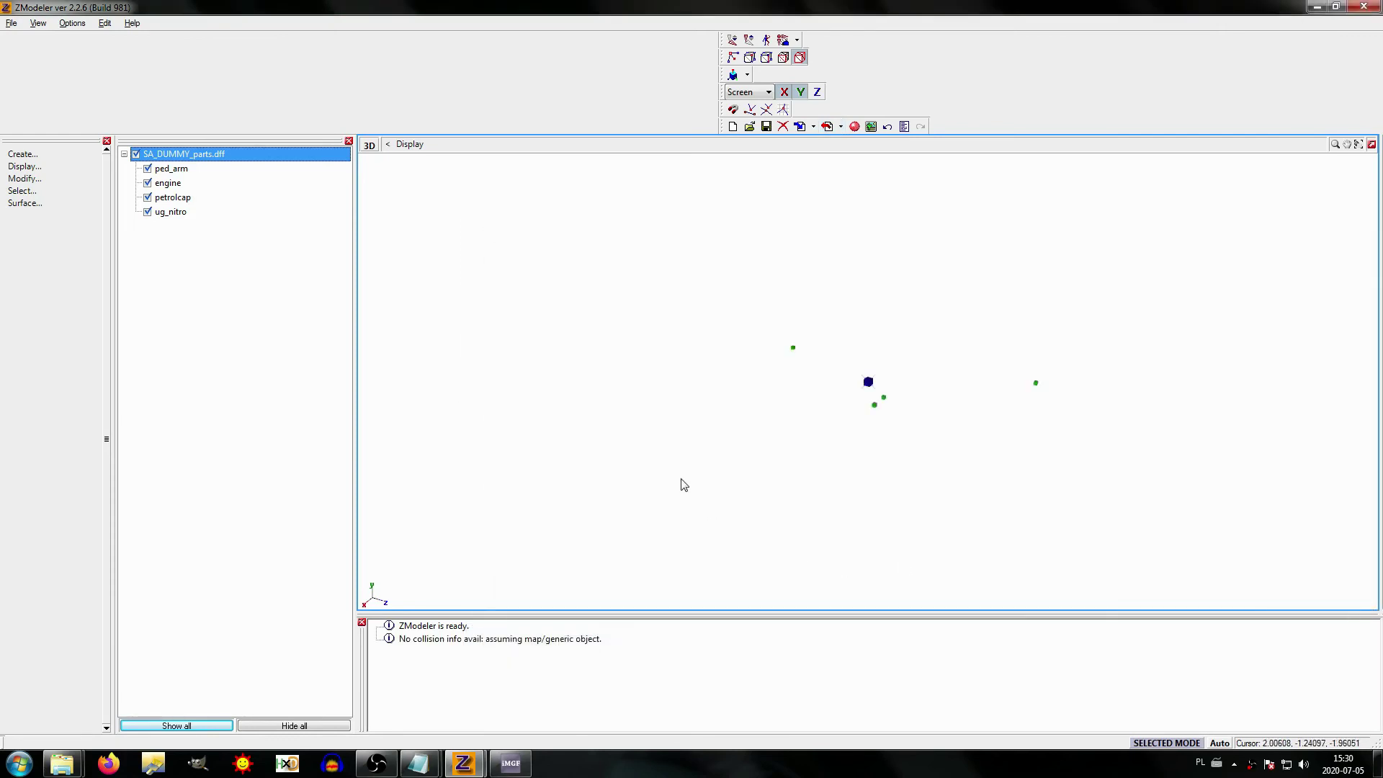
Step: Switch to the Bez2 ZModeler window and close the Textures Browser
mouse_move(463, 763)
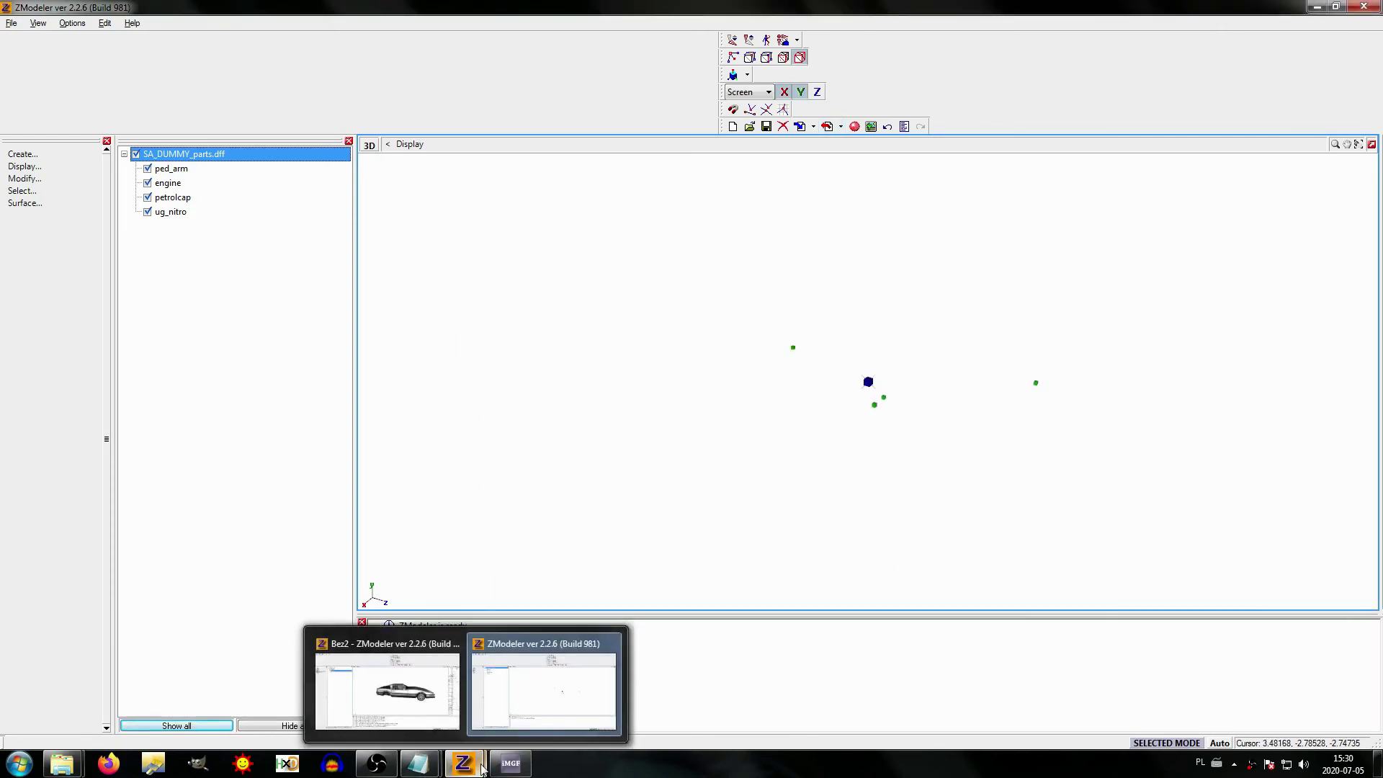
left_click(419, 711)
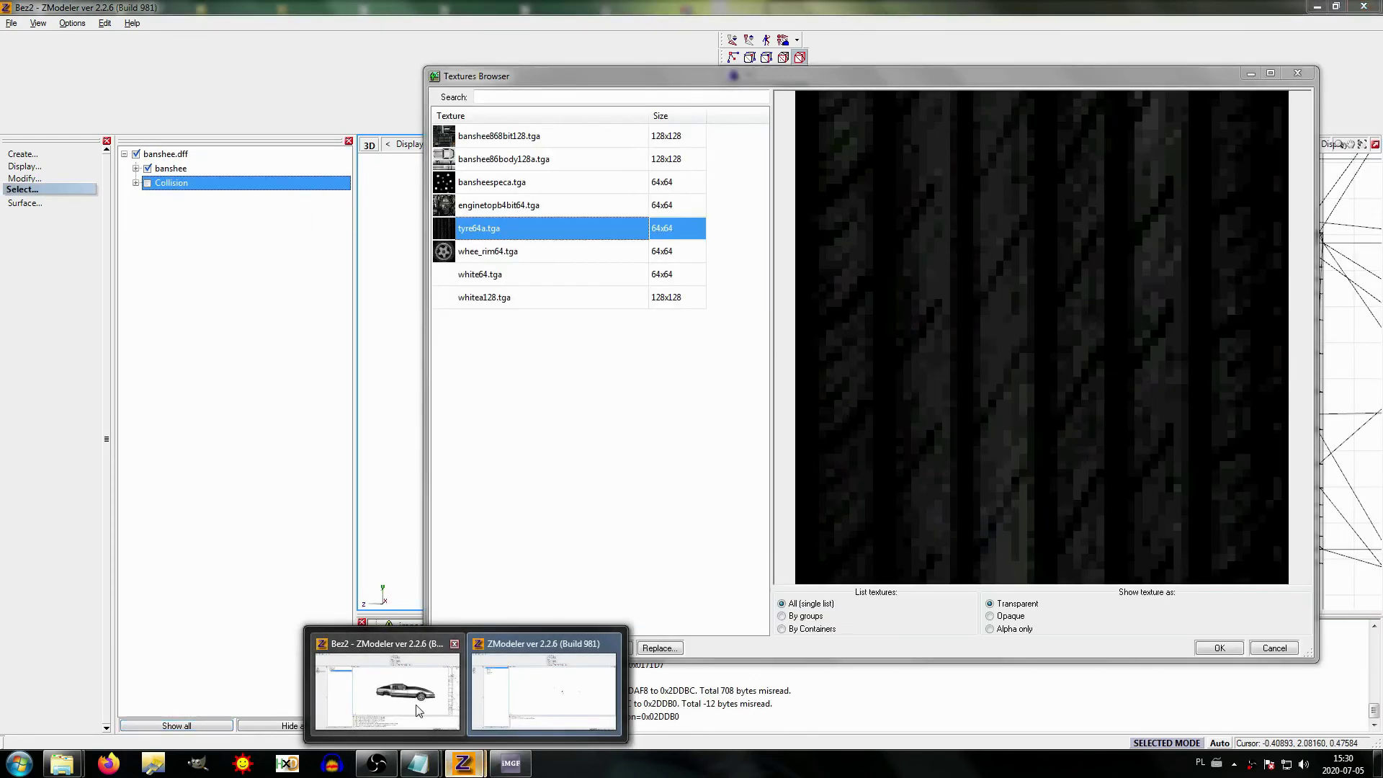
left_click(1217, 648)
middle_click_drag(568, 328, 539, 334)
Step: Import SA_DUMMY_parts.dff into the Banshee scene
left_click(802, 130)
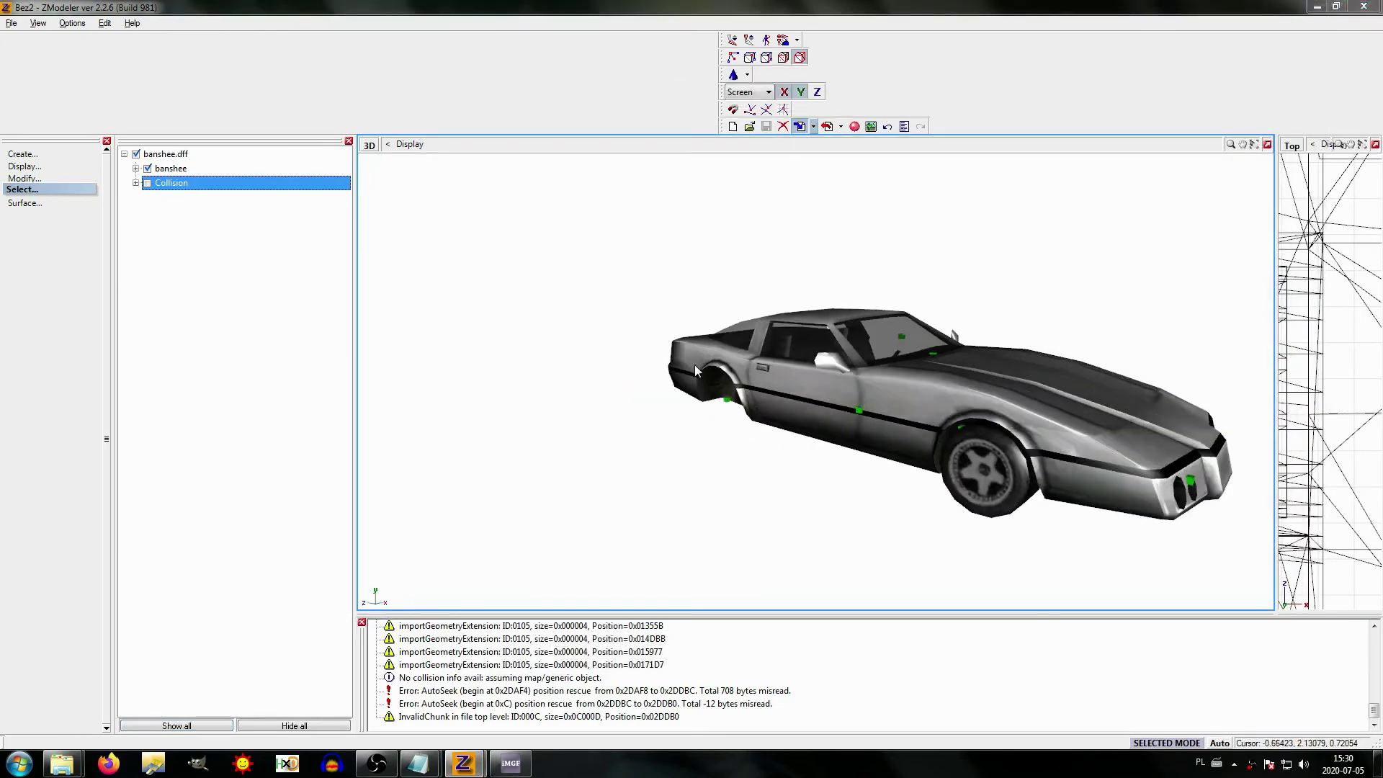
key("ctrl+i")
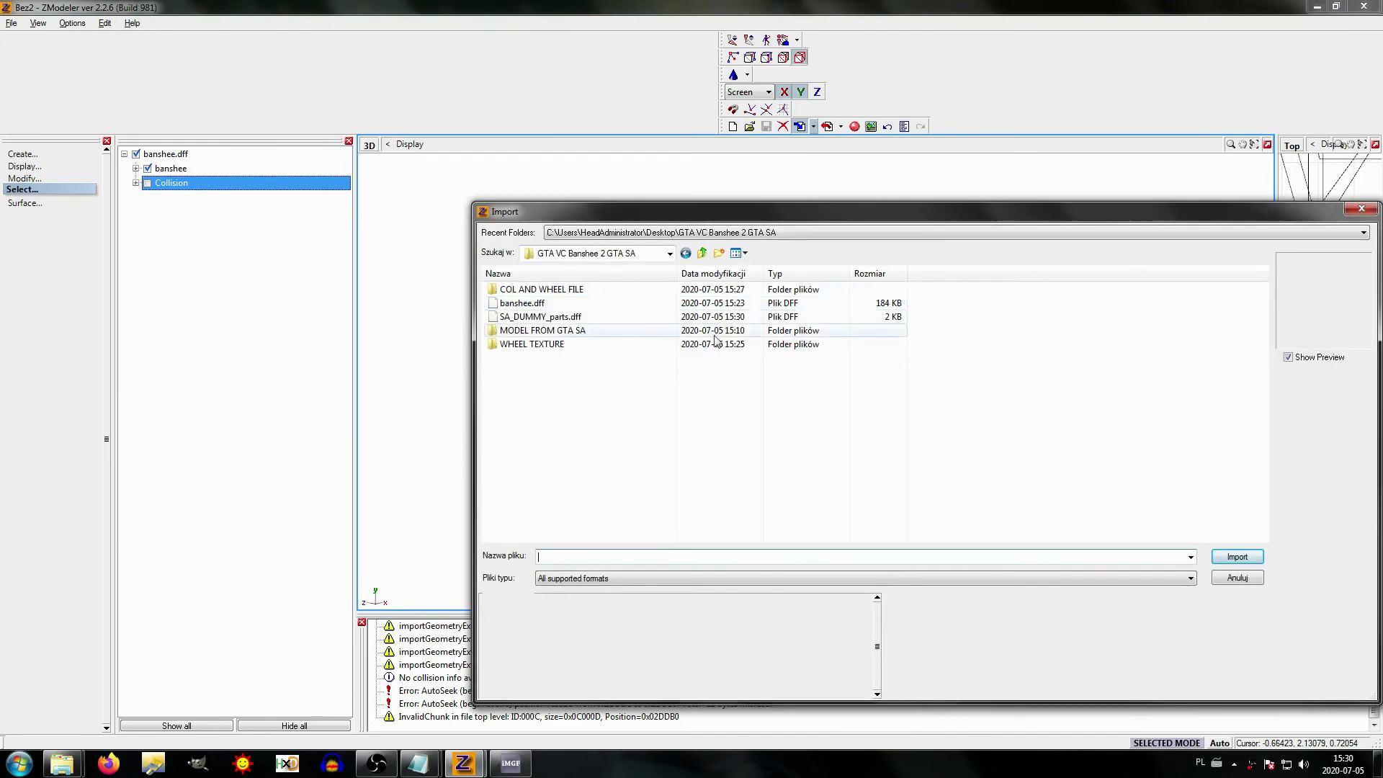
left_click(540, 317)
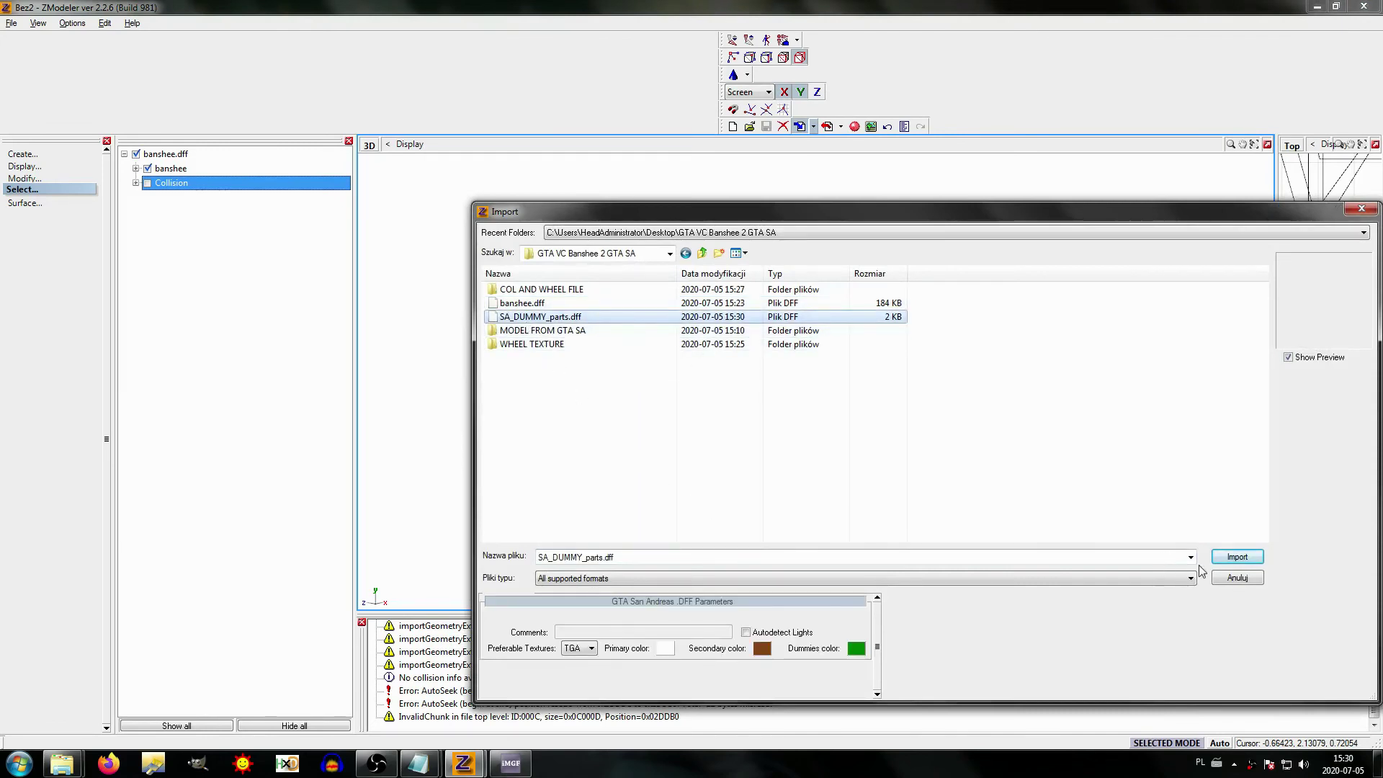
left_click(1236, 557)
middle_click_drag(658, 395, 666, 395)
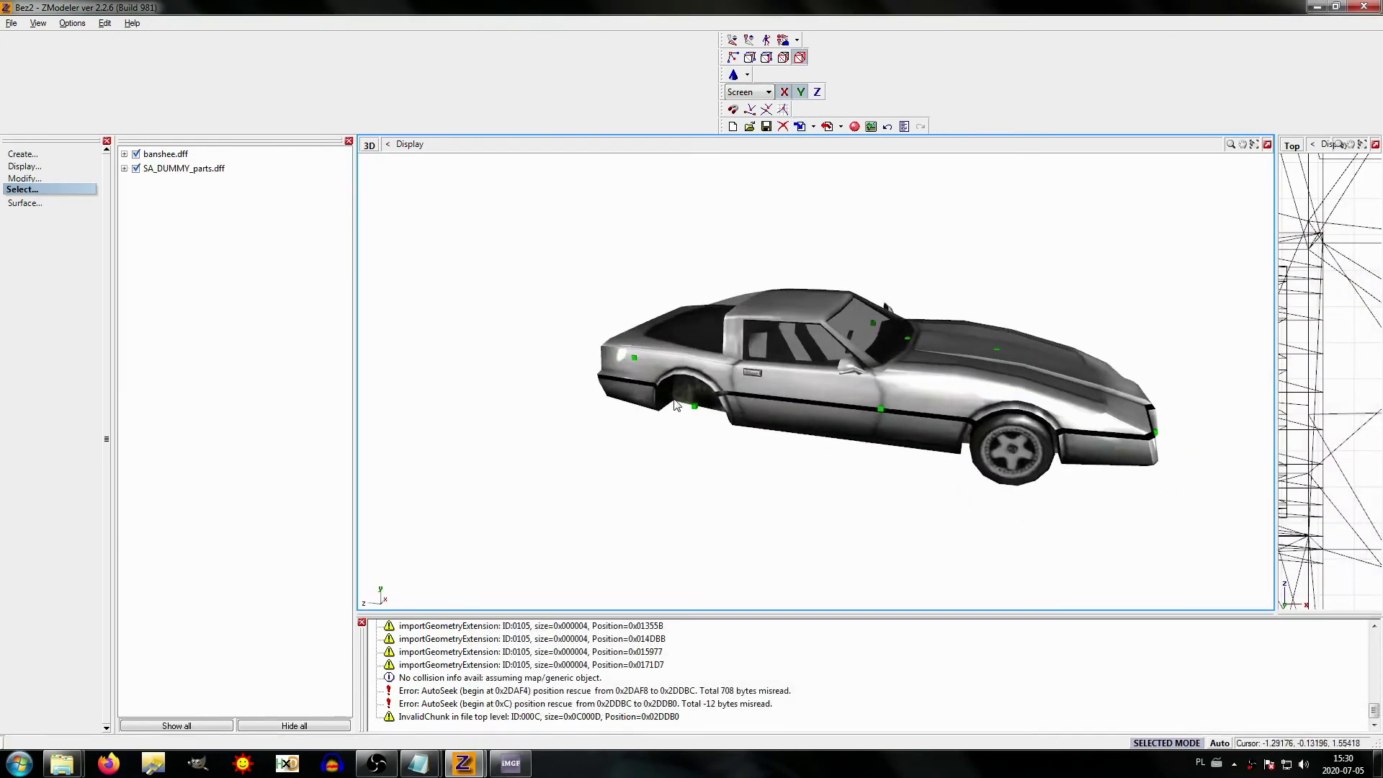
Step: Move ped_arm, engine, petrolcap and ug_nitro to the top level and delete the empty SA_DUMMY_parts.dff
left_click(124, 169)
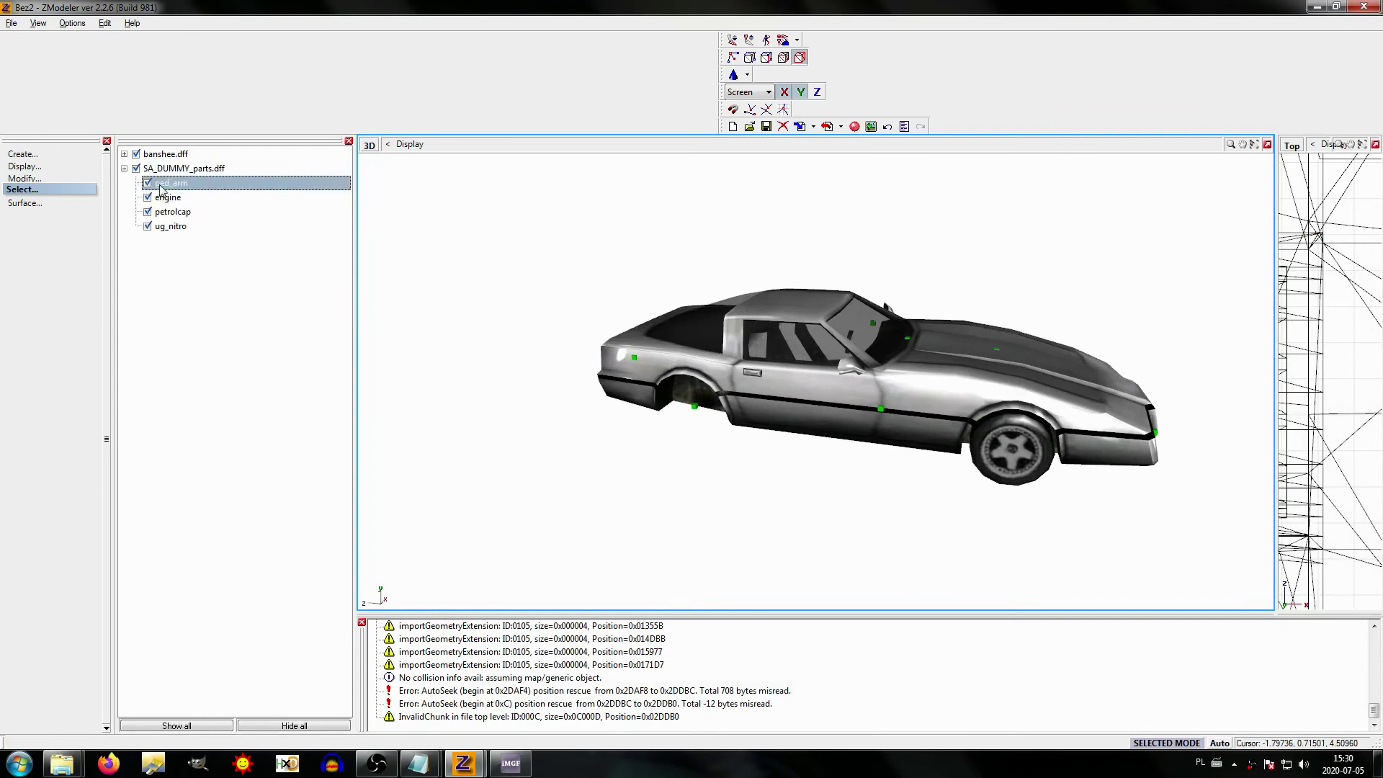
left_click_drag(159, 185, 165, 260)
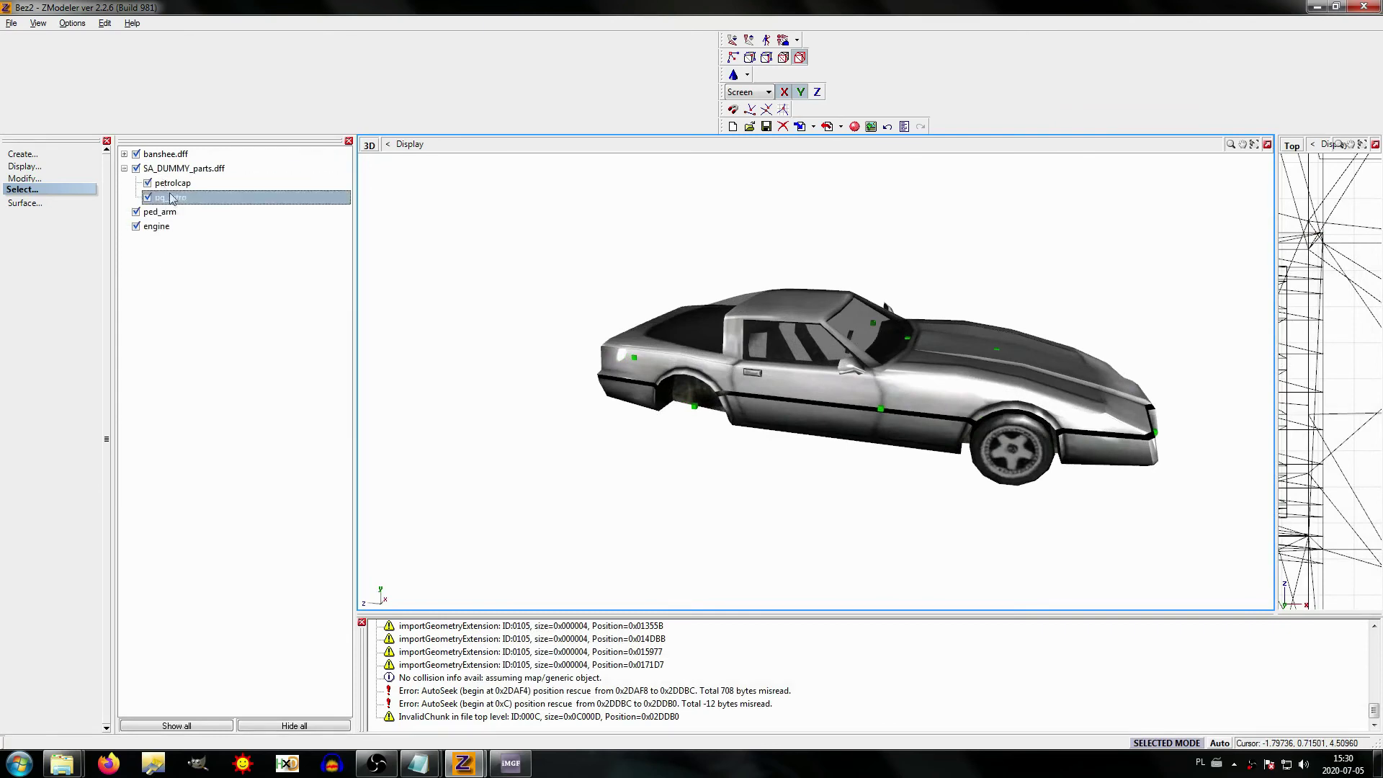
left_click_drag(171, 193, 161, 261)
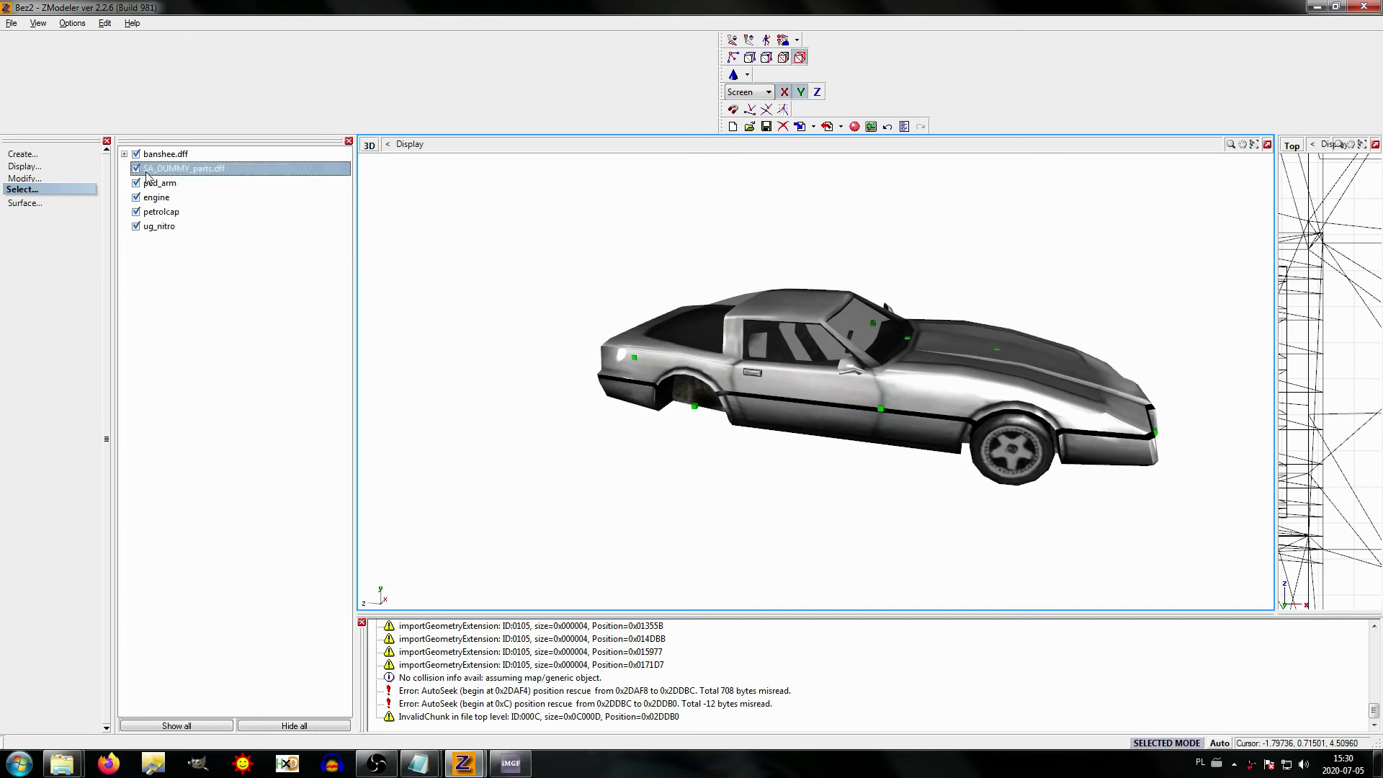
right_click(145, 171)
mouse_move(164, 178)
left_click(249, 177)
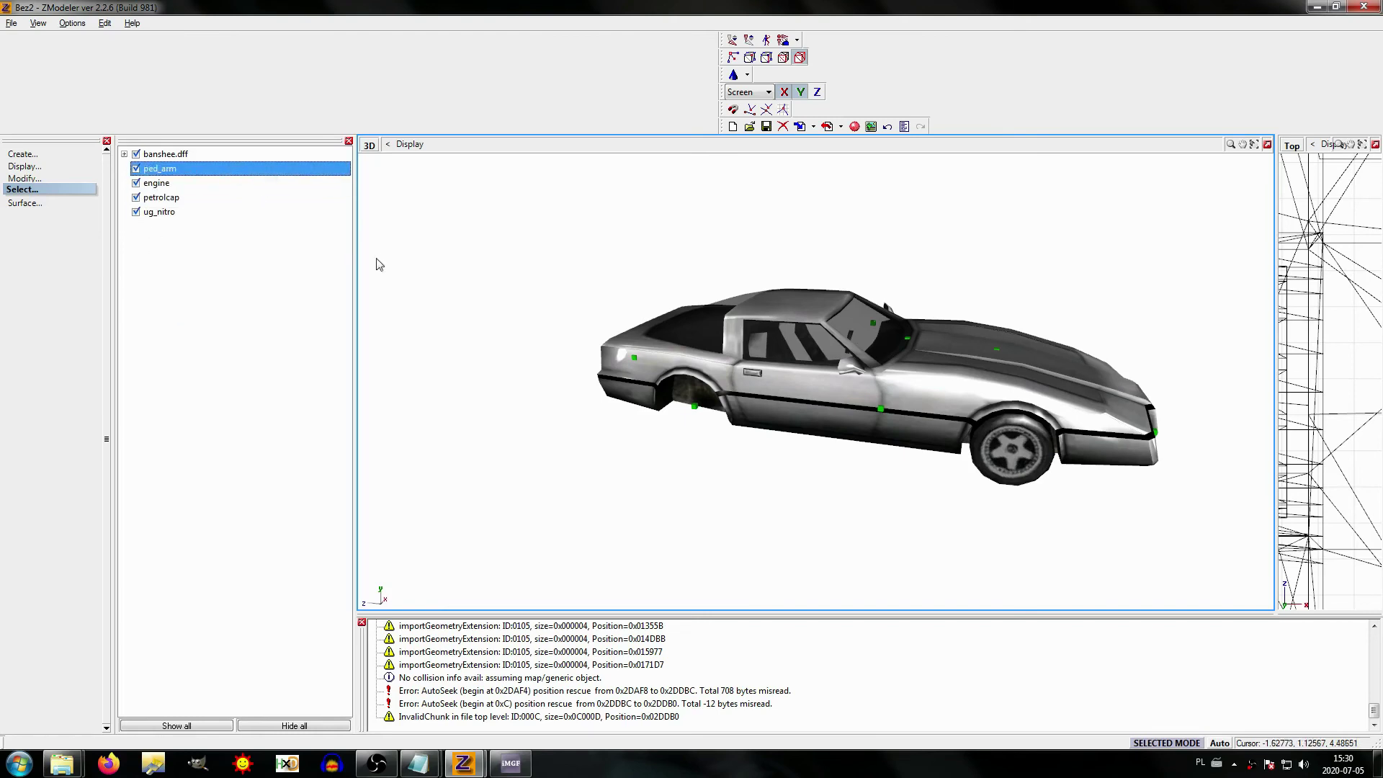
Step: Hide both front wings, windscreen, front doors, front bumper and bonnet under chassis_dummy
left_click(124, 153)
left_click(136, 168)
left_click(147, 183)
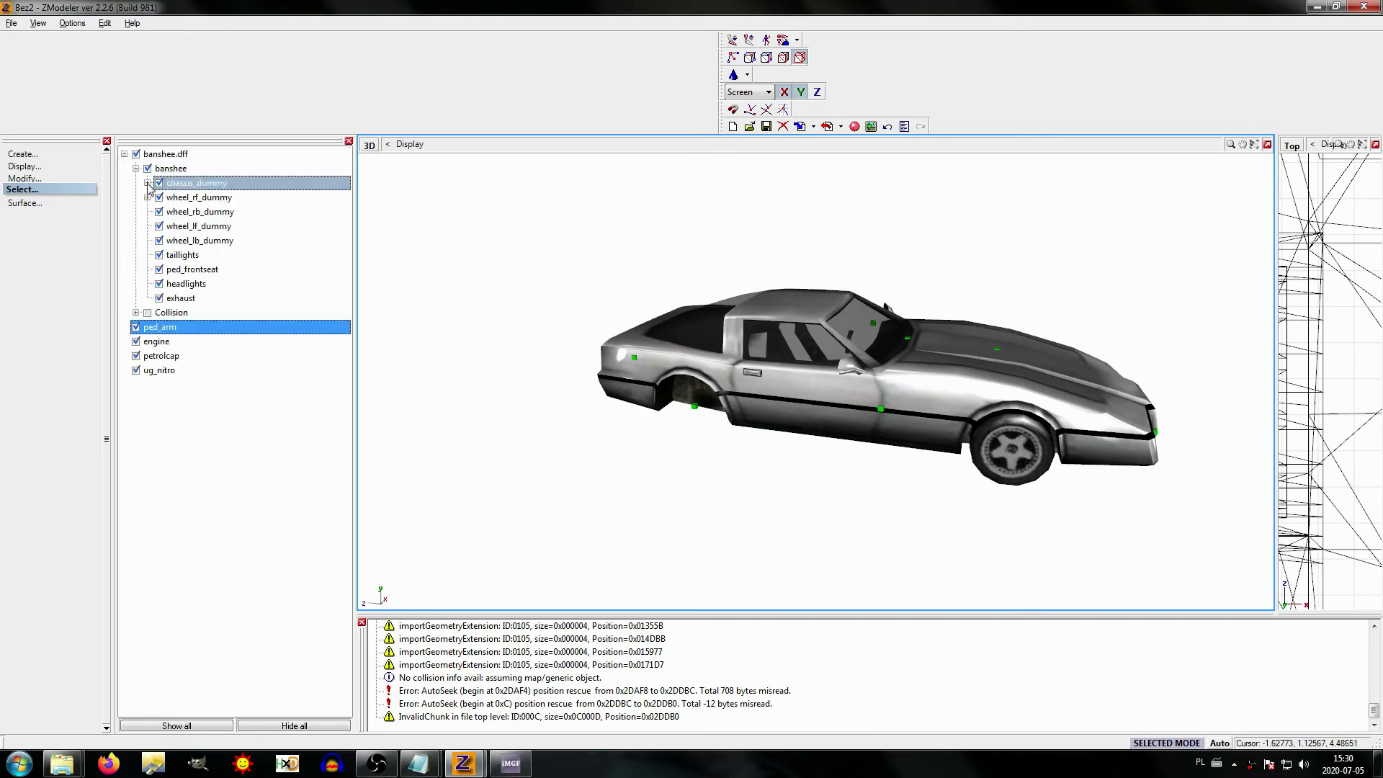
left_click(147, 183)
left_click(171, 226)
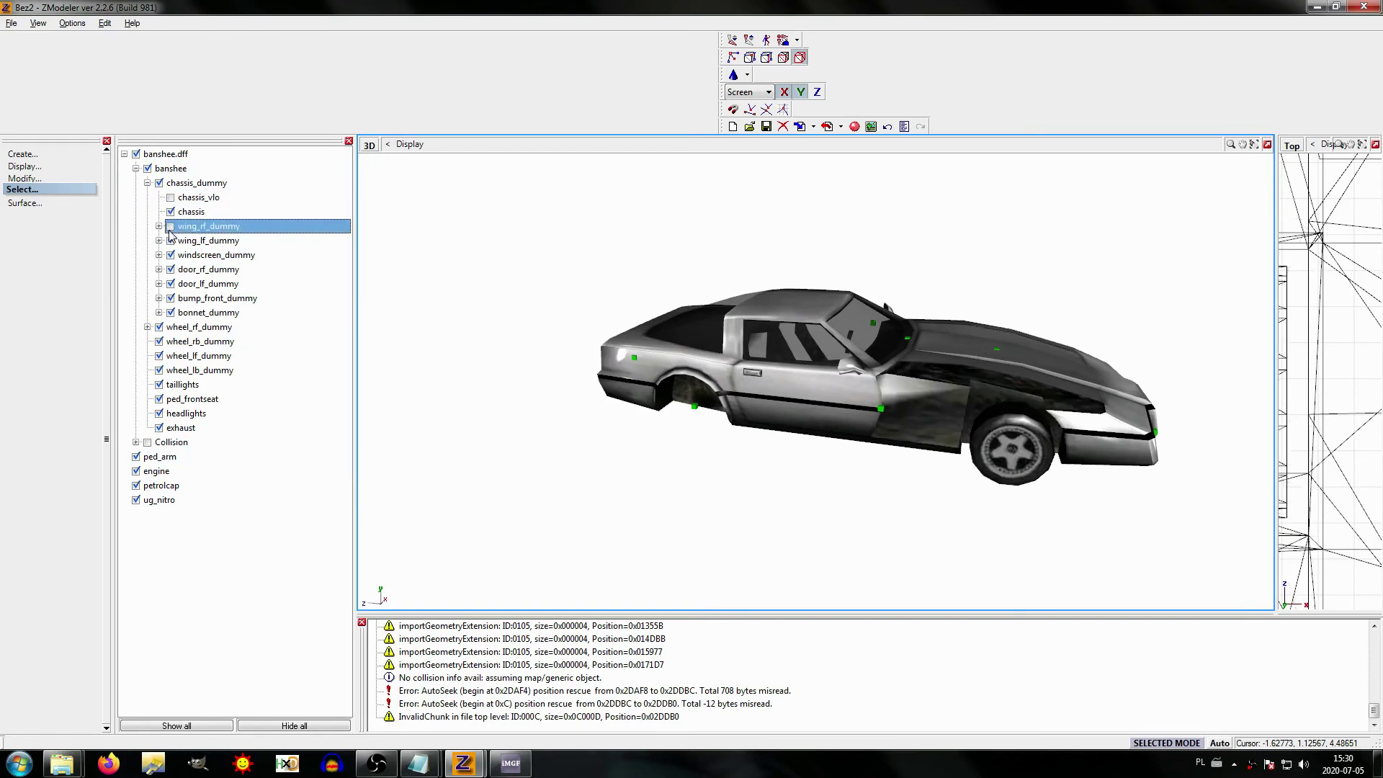
left_click(170, 240)
left_click(171, 255)
left_click(171, 269)
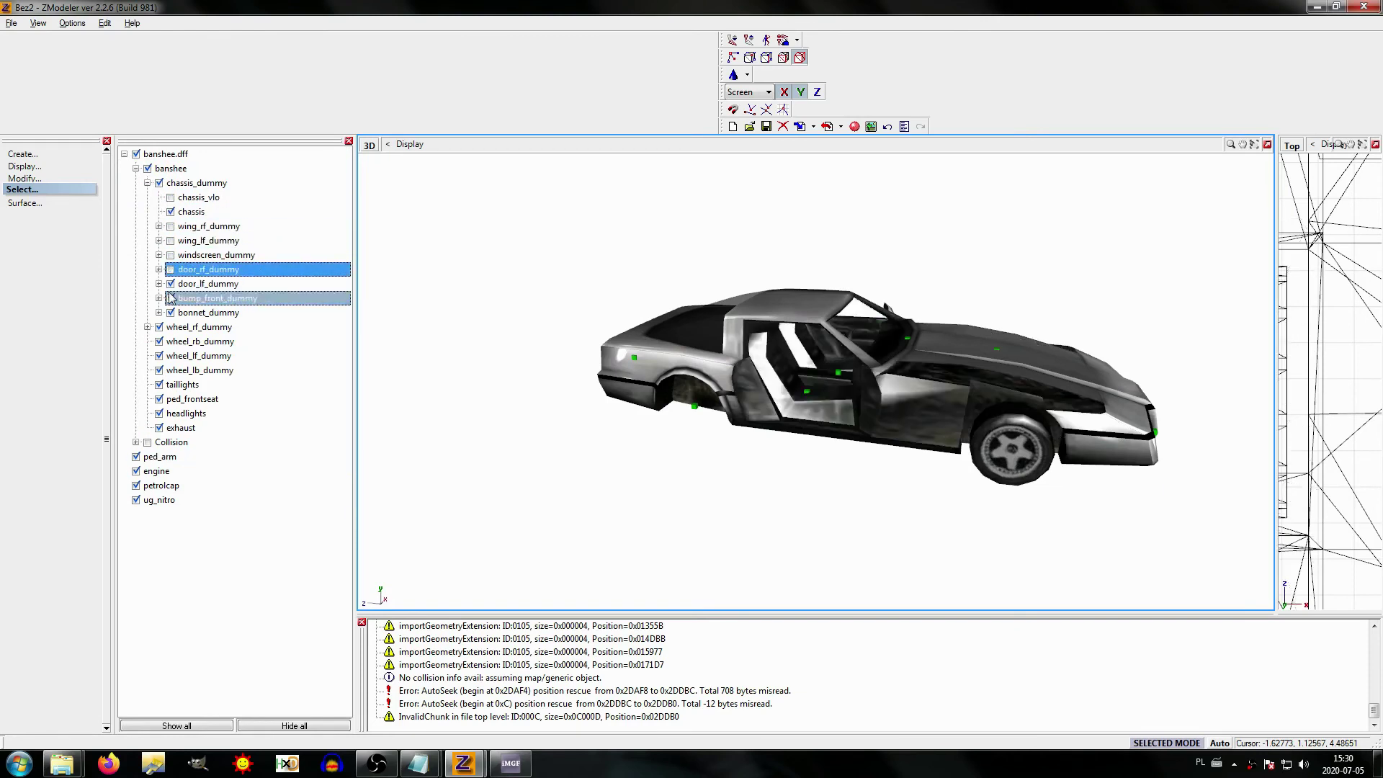
left_click(171, 283)
left_click(171, 298)
left_click(171, 313)
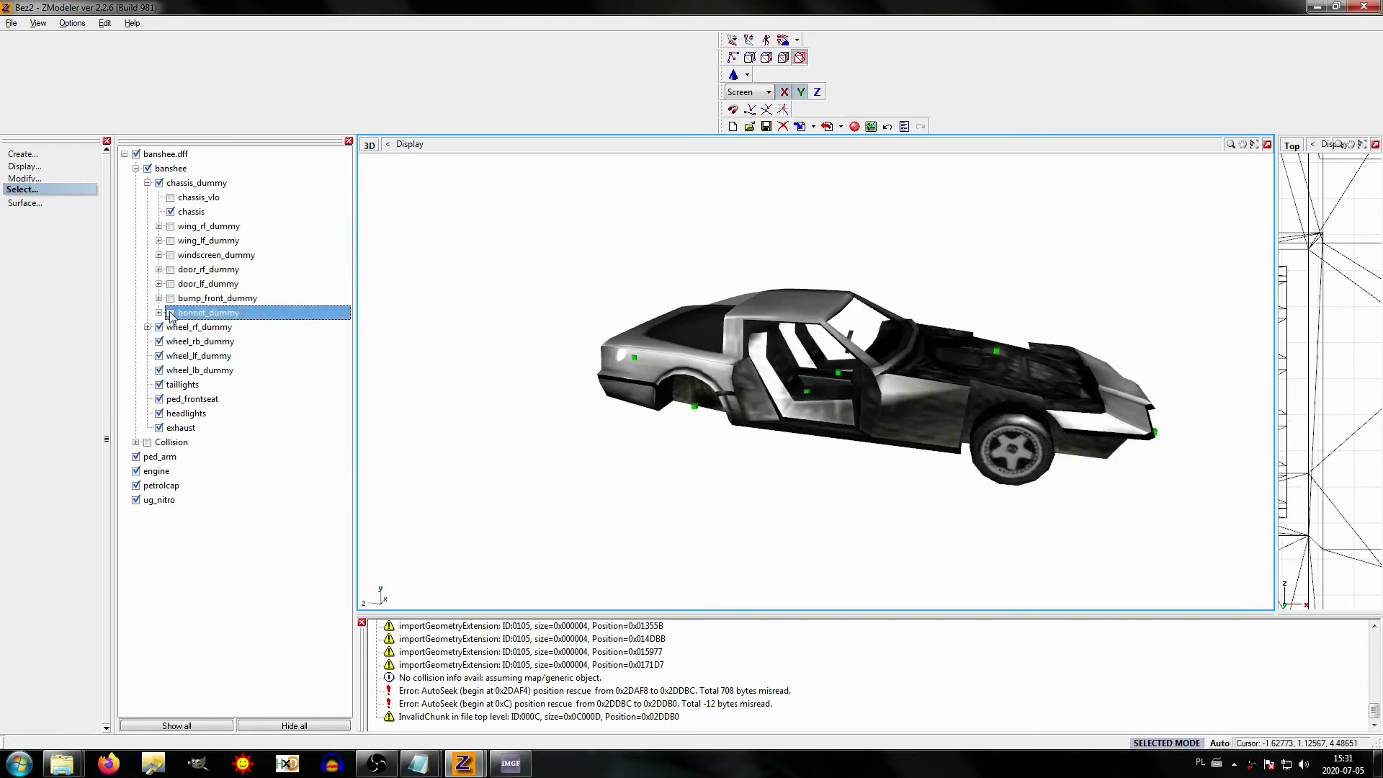
left_click(185, 213)
right_click(189, 212)
Step: Hide everything except the chassis, then re-show ped_arm, engine, petrolcap and ug_nitro
left_click(210, 277)
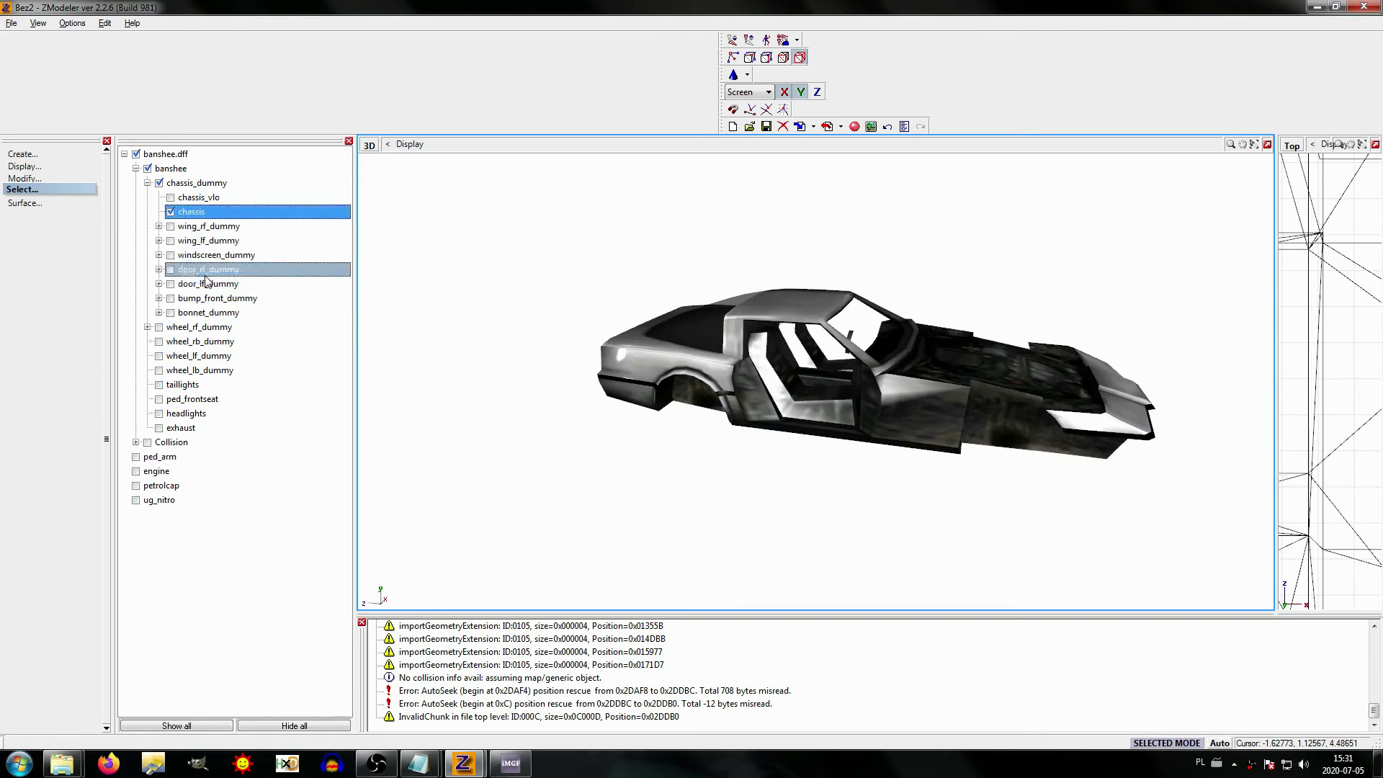
left_click(136, 456)
left_click(136, 471)
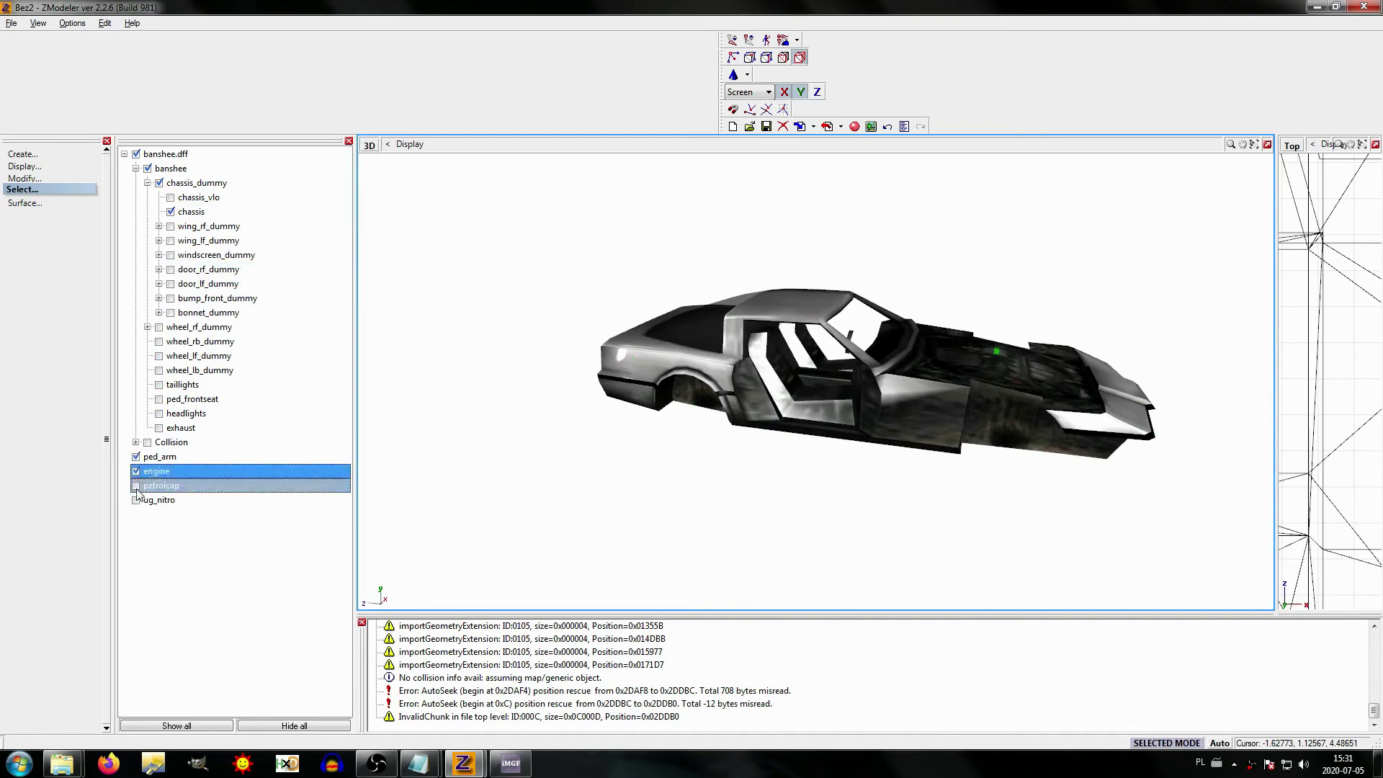
left_click(137, 488)
left_click(136, 500)
Step: Select each of the four dummies in turn and orbit the view to check their positions
middle_click_drag(671, 497, 792, 515)
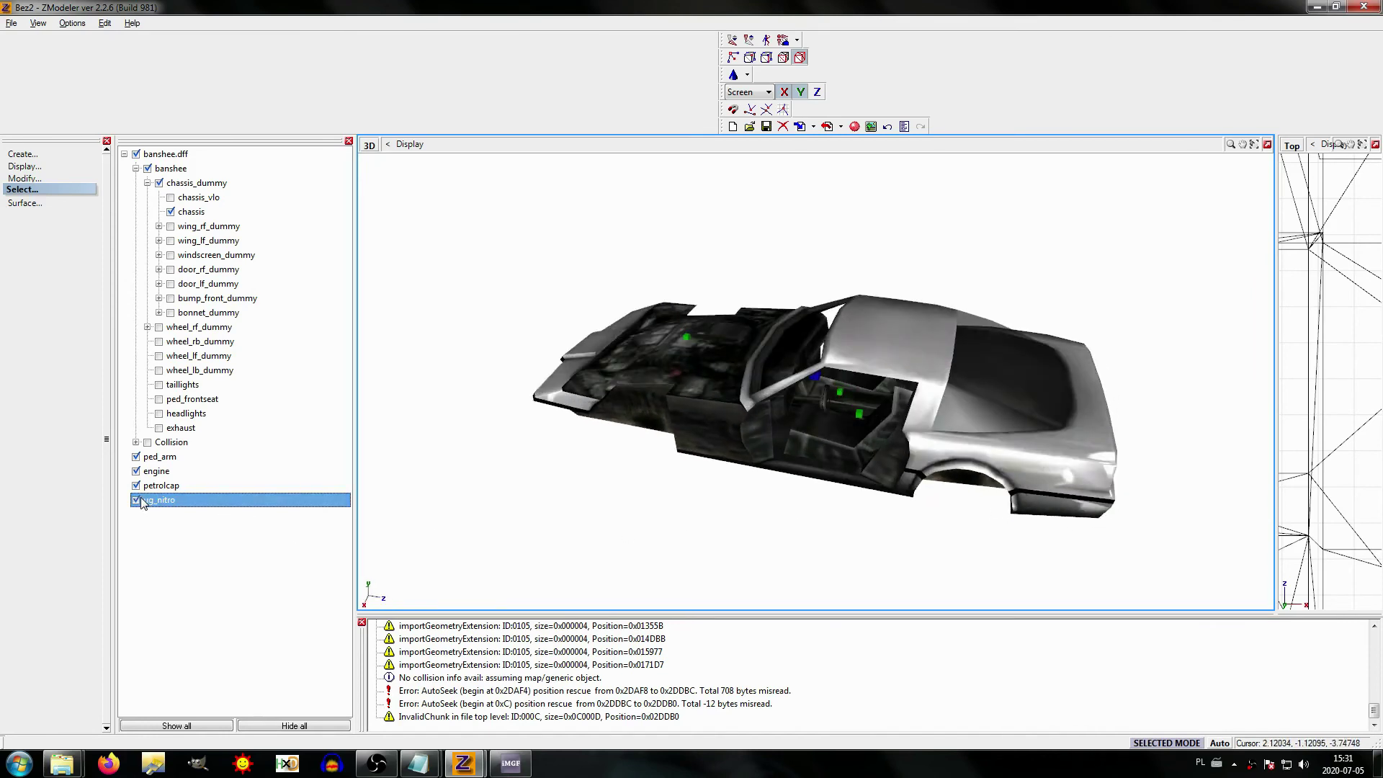
middle_click_drag(812, 450, 806, 429)
left_click(157, 472, "ctrl")
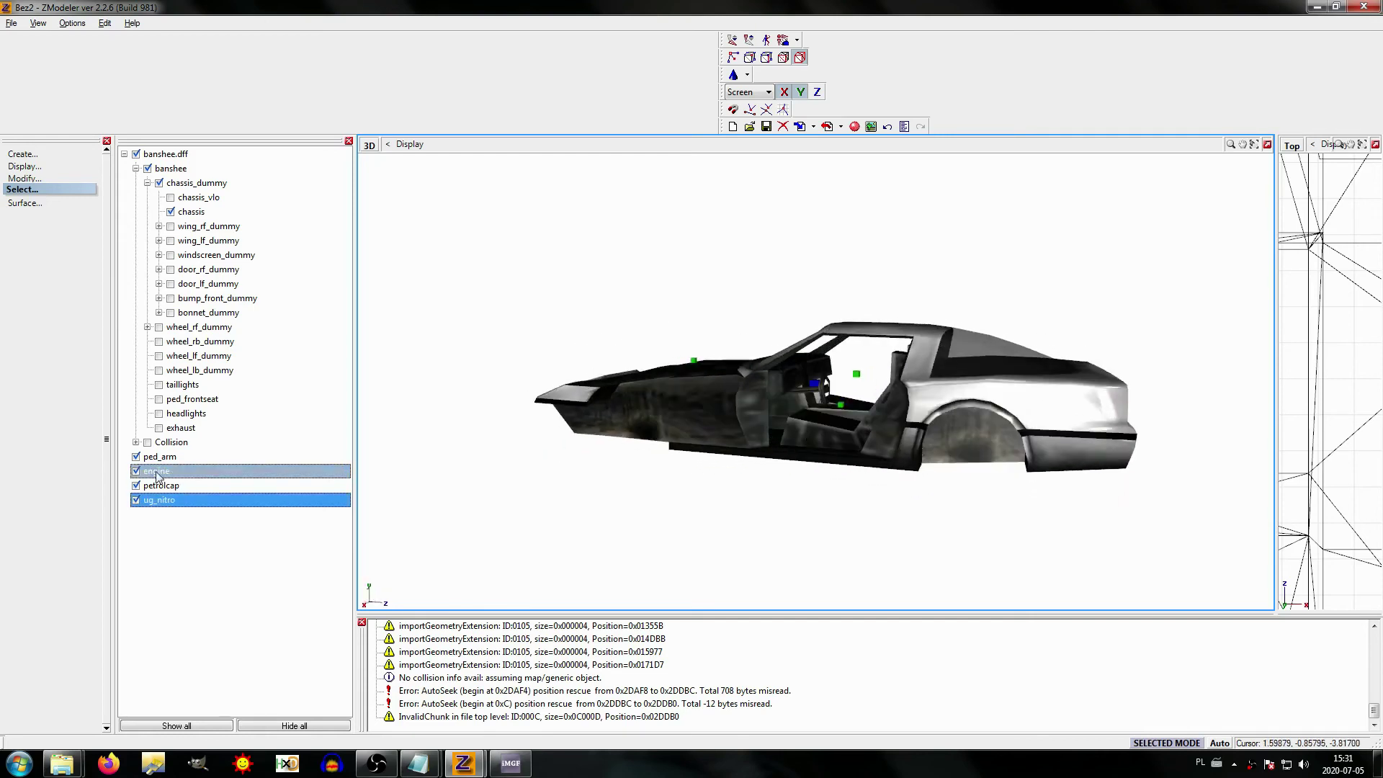
left_click(139, 458)
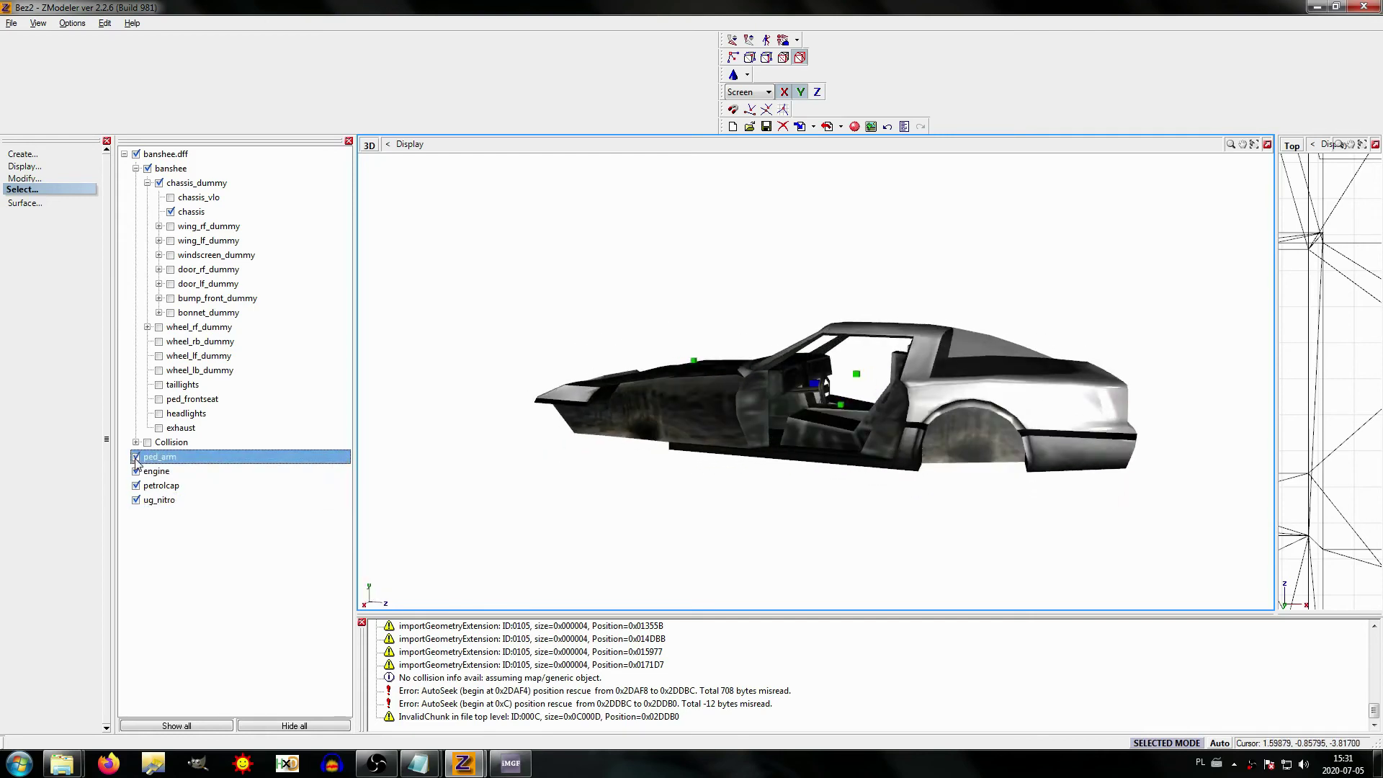
left_click(144, 471, "ctrl")
scroll(846, 446, "up", 5)
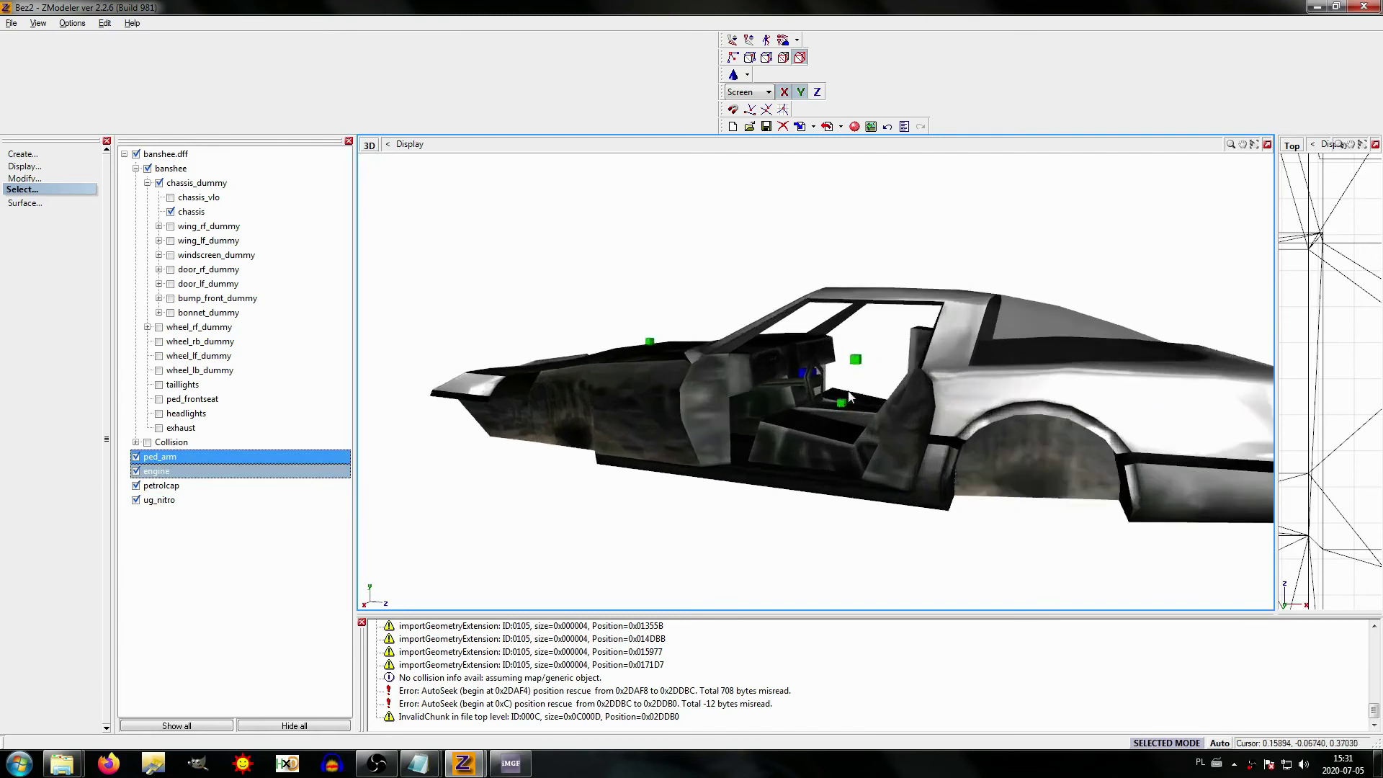
left_click(136, 500)
left_click(136, 500)
left_click(136, 488, "ctrl")
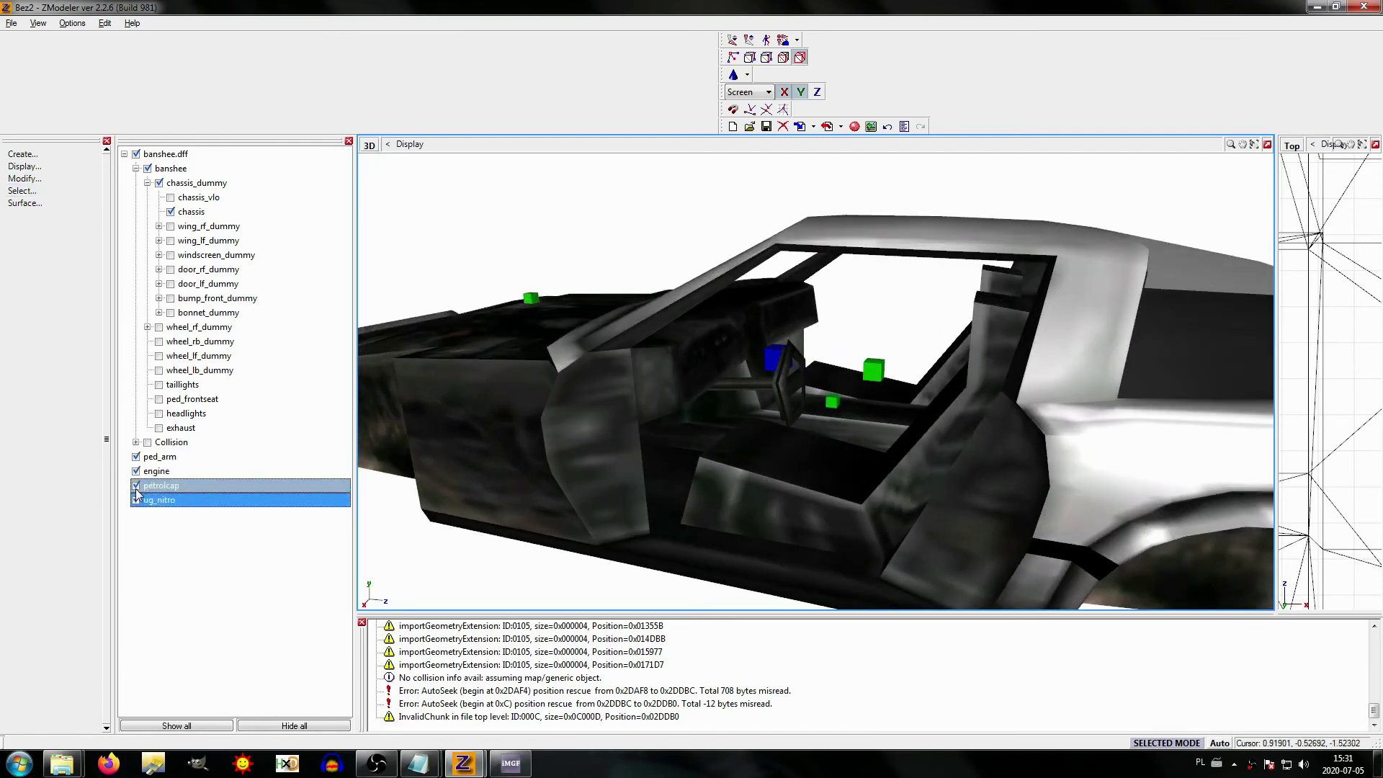
mouse_move(1065, 453)
middle_mouse_down()
mouse_move(842, 456)
mouse_move(1092, 460)
middle_mouse_up()
left_click(144, 489)
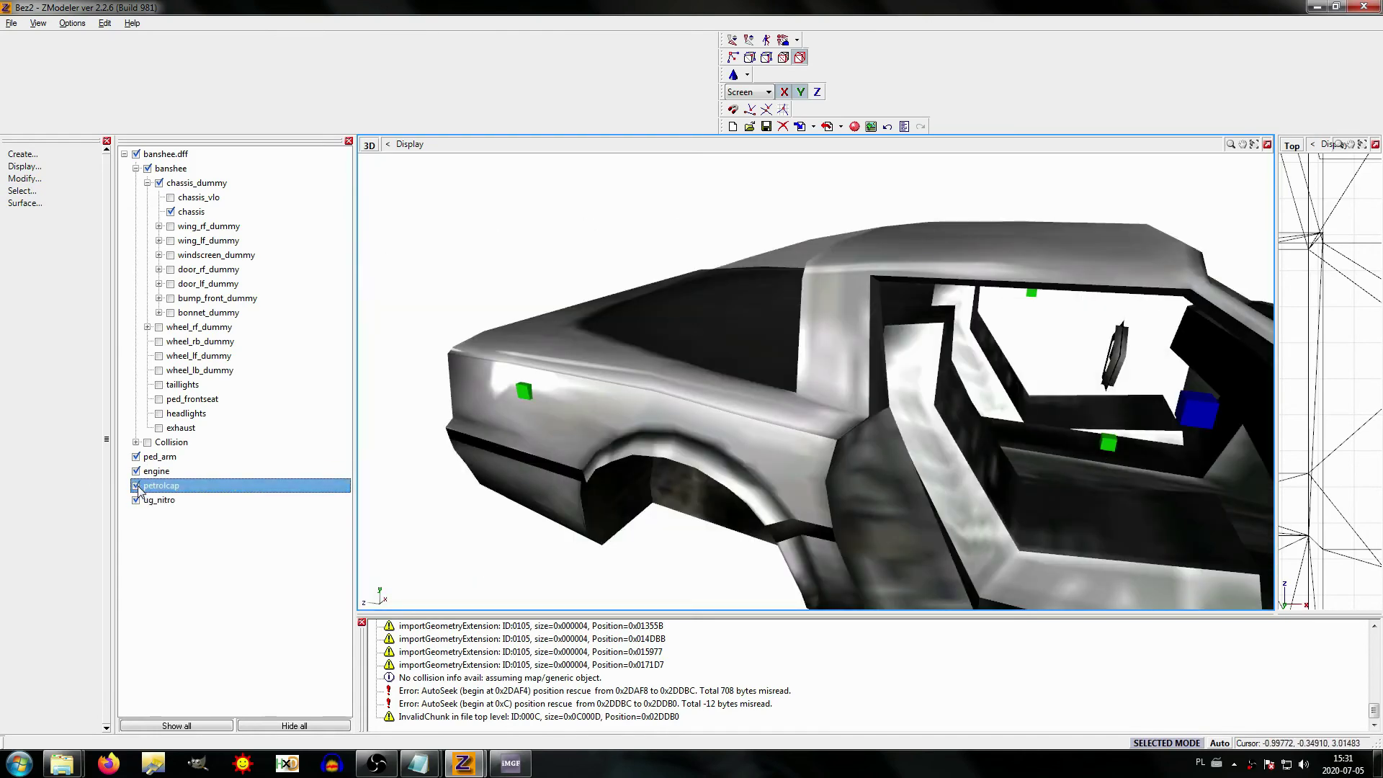
left_click(135, 472, "ctrl")
middle_click_drag(1006, 481, 862, 421)
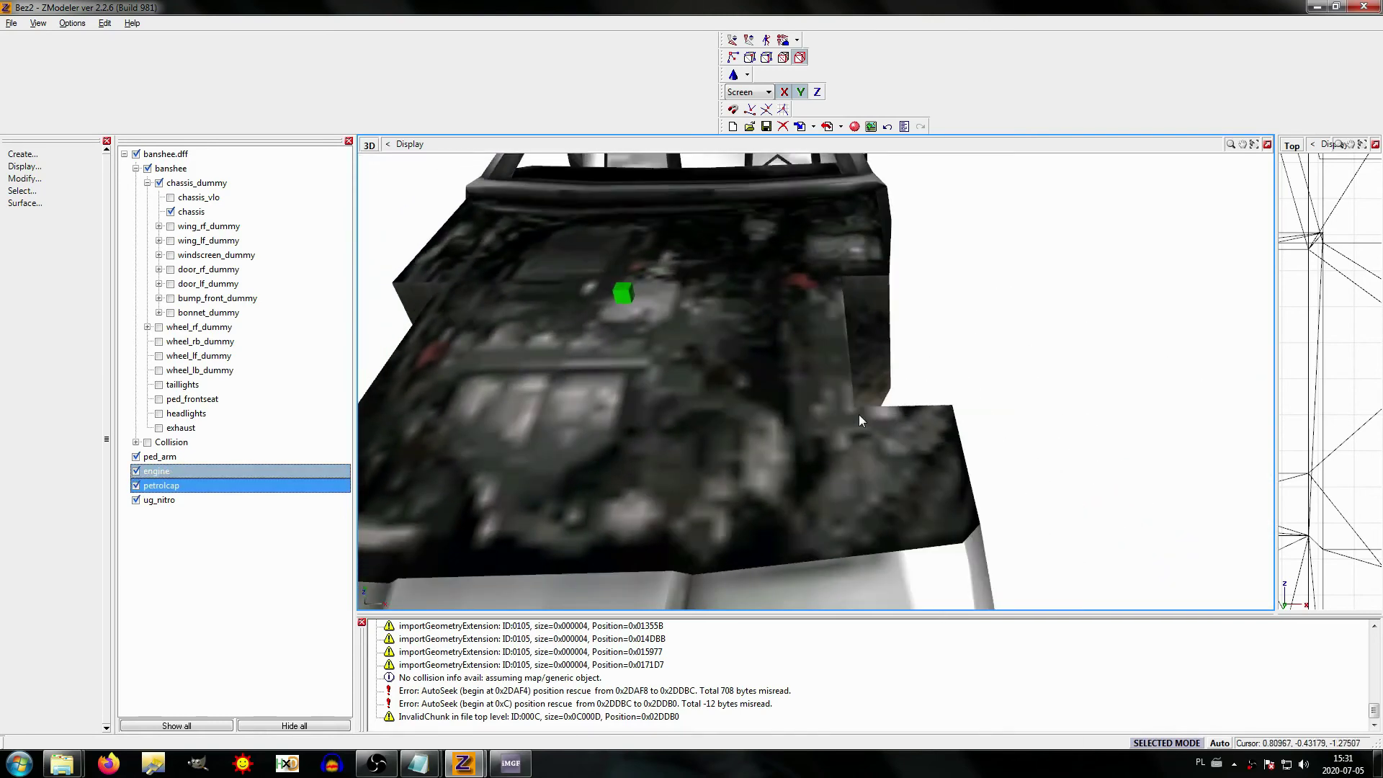
left_click(137, 472)
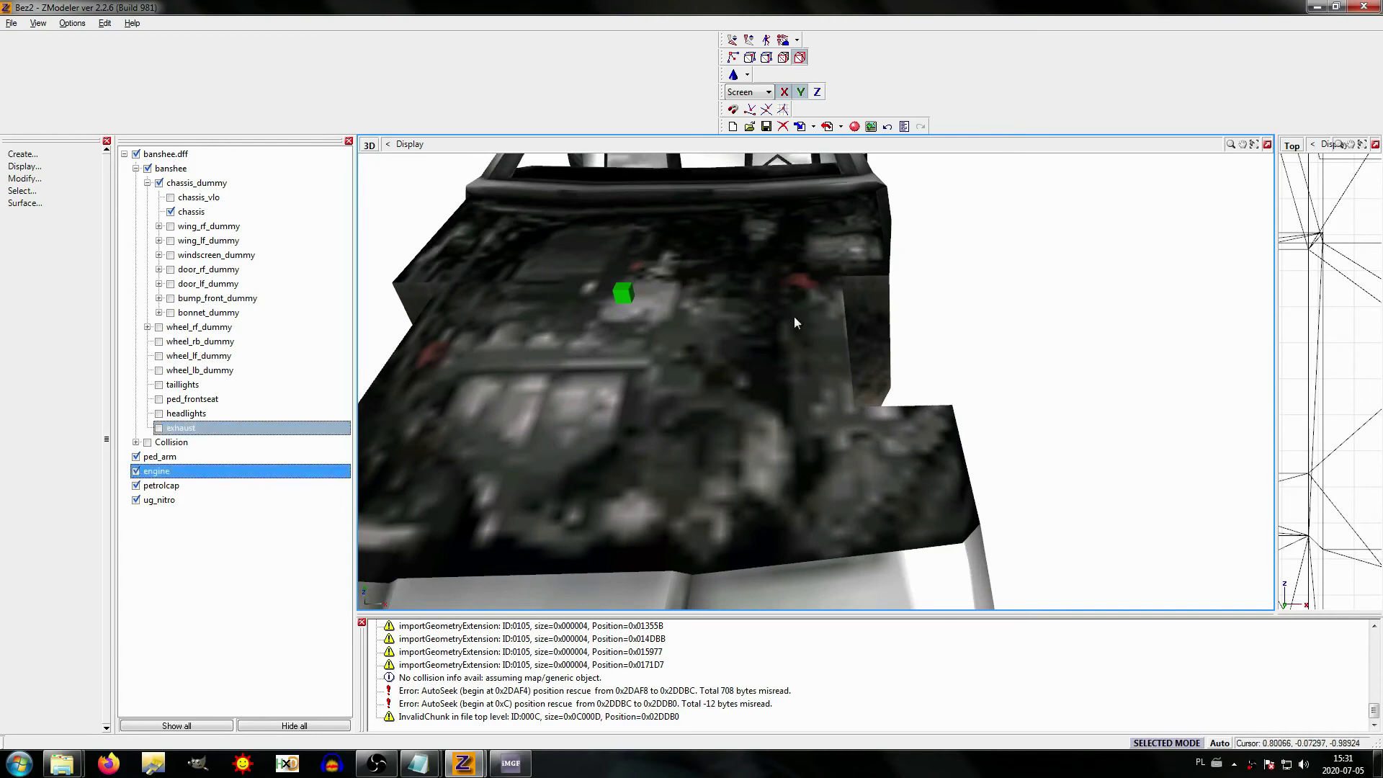
Step: Make ped_arm a child of the banshee node in the object tree
mouse_move(793, 317)
middle_mouse_down()
mouse_move(919, 280)
mouse_move(831, 310)
mouse_move(715, 378)
mouse_move(736, 366)
middle_mouse_up()
left_click(135, 457)
left_click(137, 458)
left_click(157, 471, "ctrl")
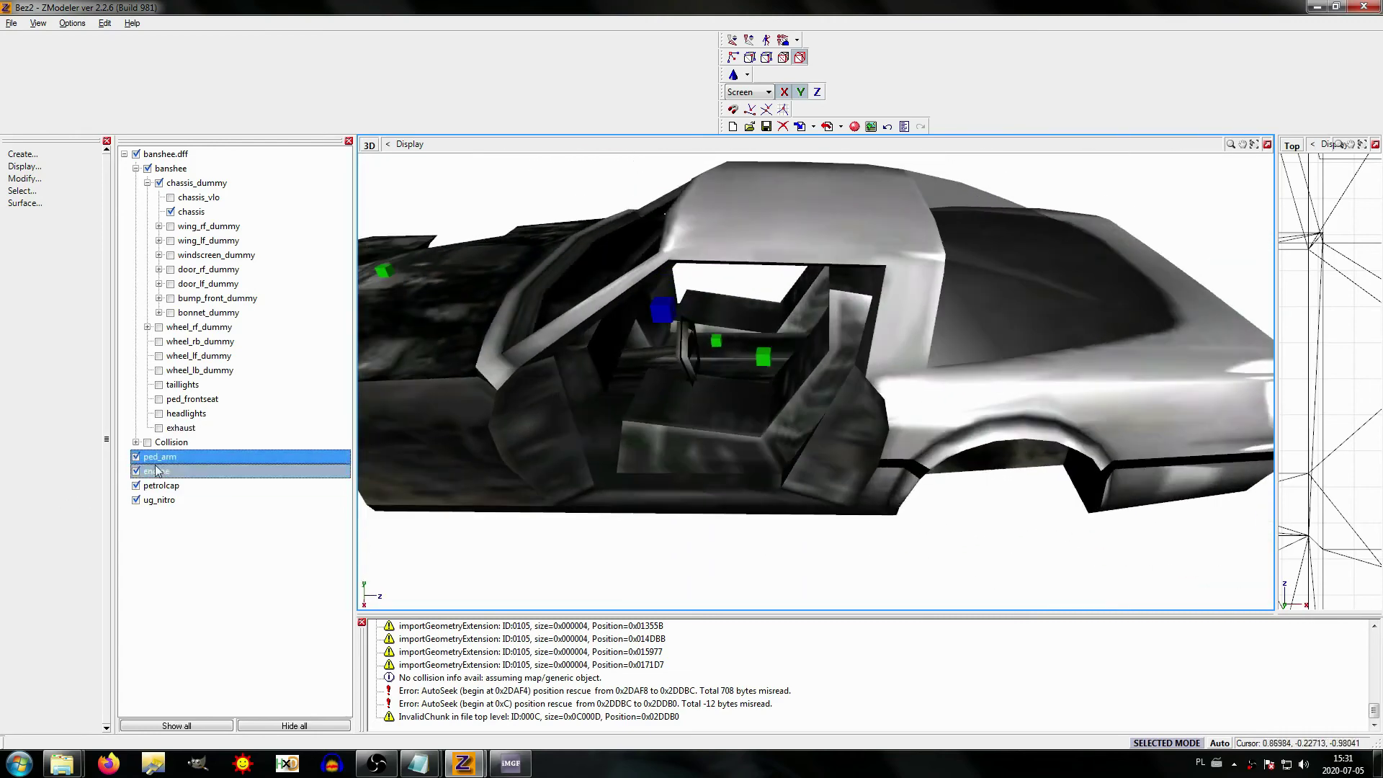
left_click(160, 459)
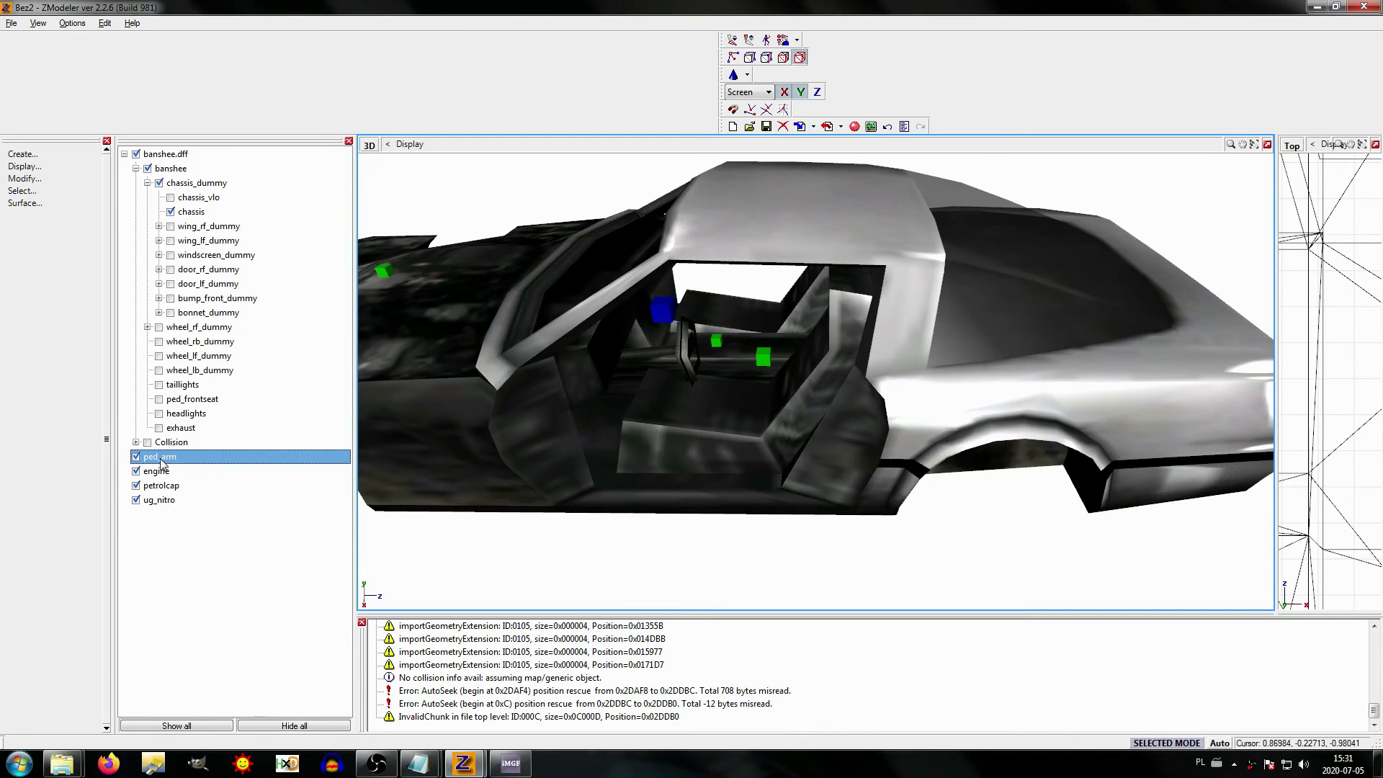
left_click_drag(162, 462, 185, 172)
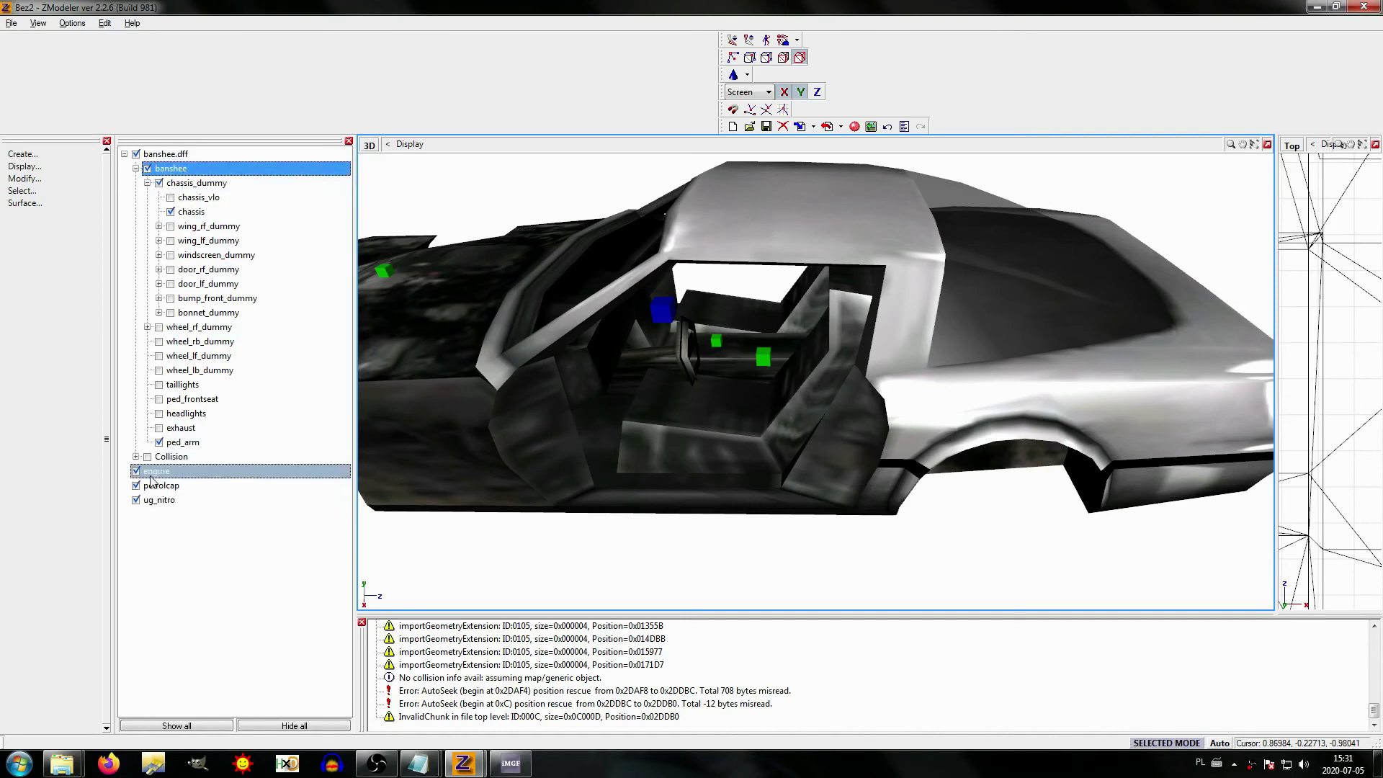
Step: Link engine and petrolcap under banshee, then drag ug_nitro toward the chassis
left_click_drag(152, 479, 183, 170)
left_click_drag(156, 487, 175, 173)
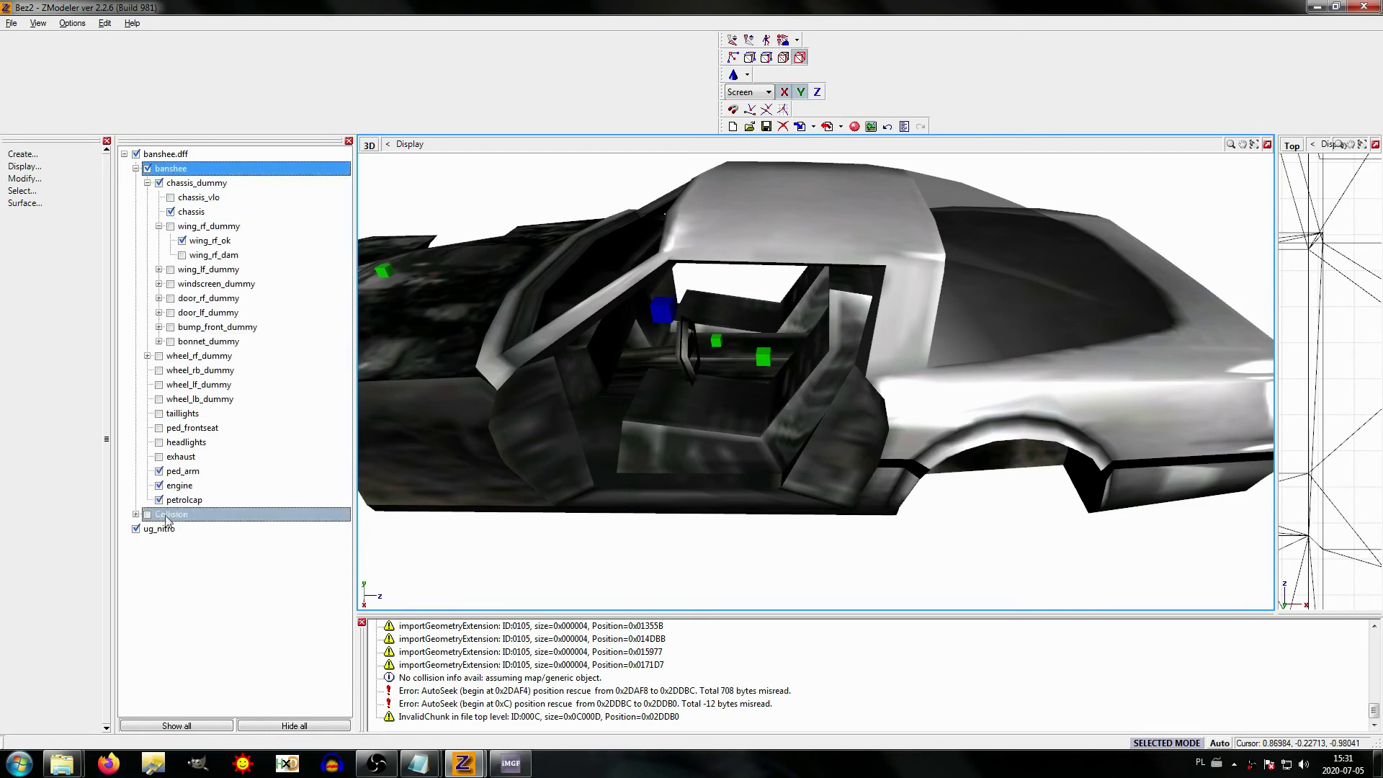
left_click_drag(152, 529, 165, 244)
Step: Confirm ug_nitro sits under chassis and show the front wings, windscreen, doors, front bumper and bonnet
left_click(159, 212)
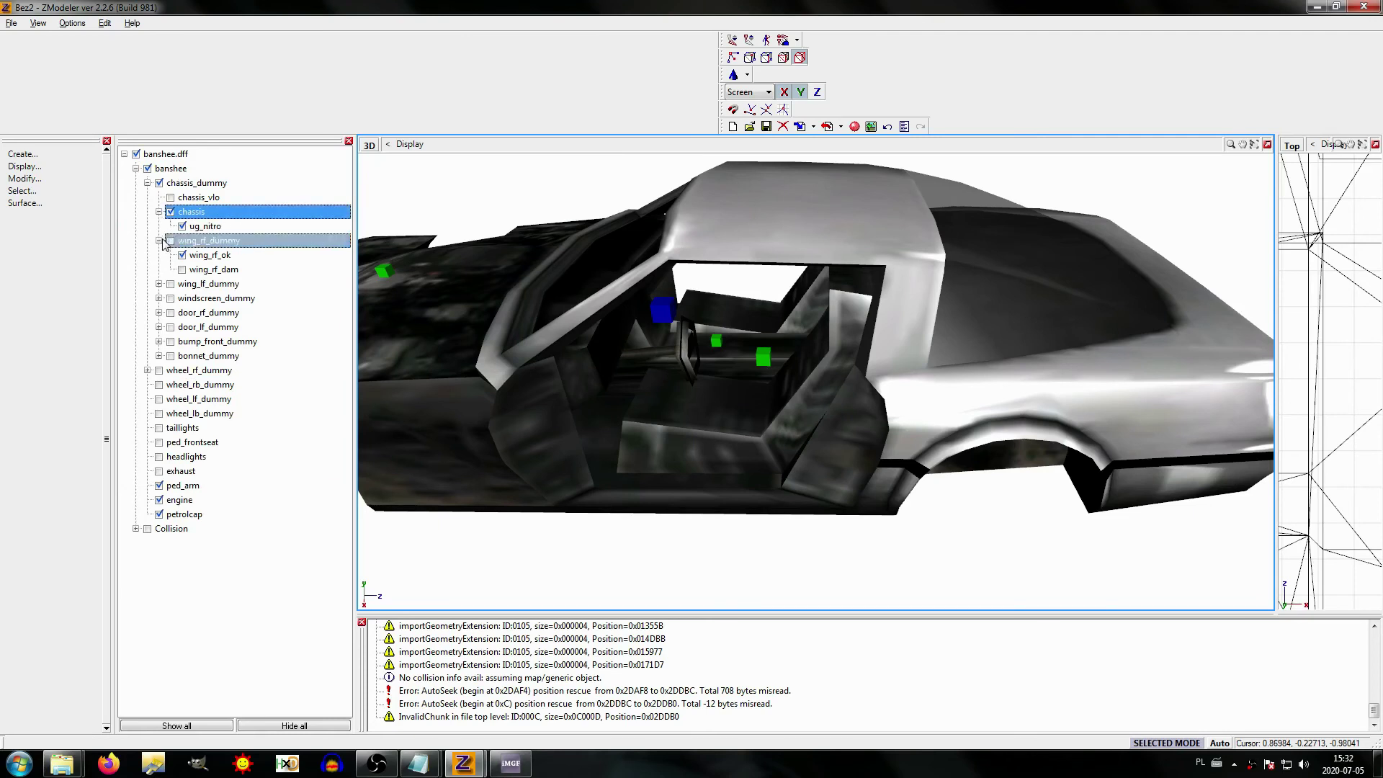
left_click(170, 241)
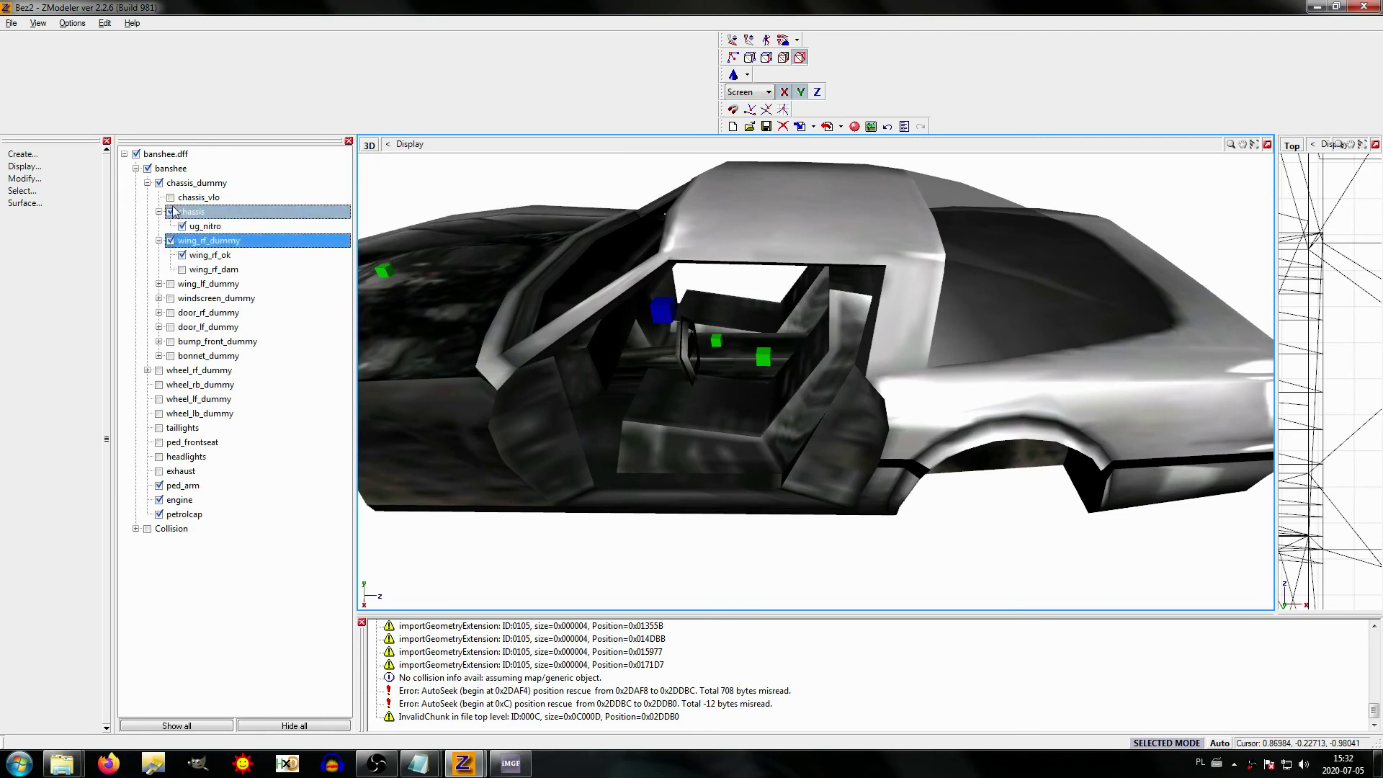
left_click(171, 283)
left_click(160, 284)
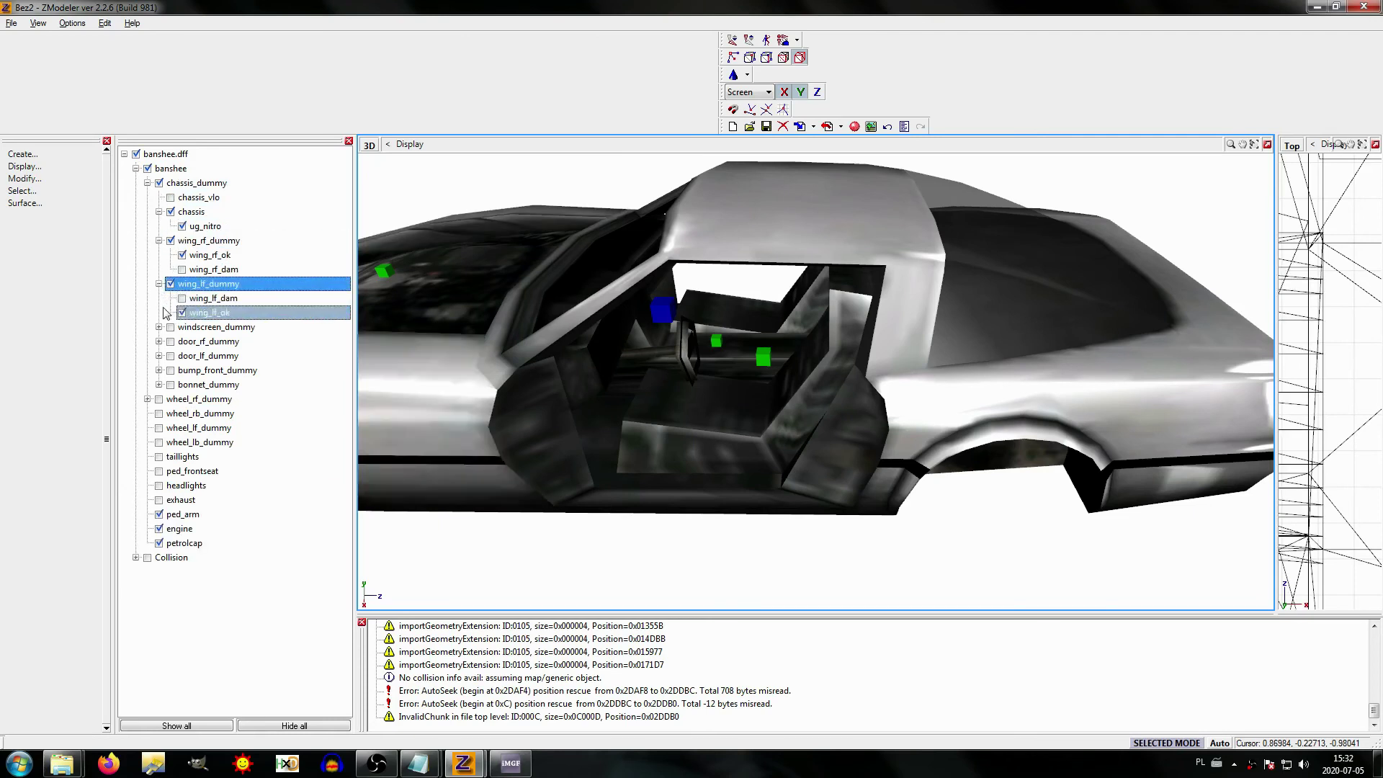
left_click(160, 327)
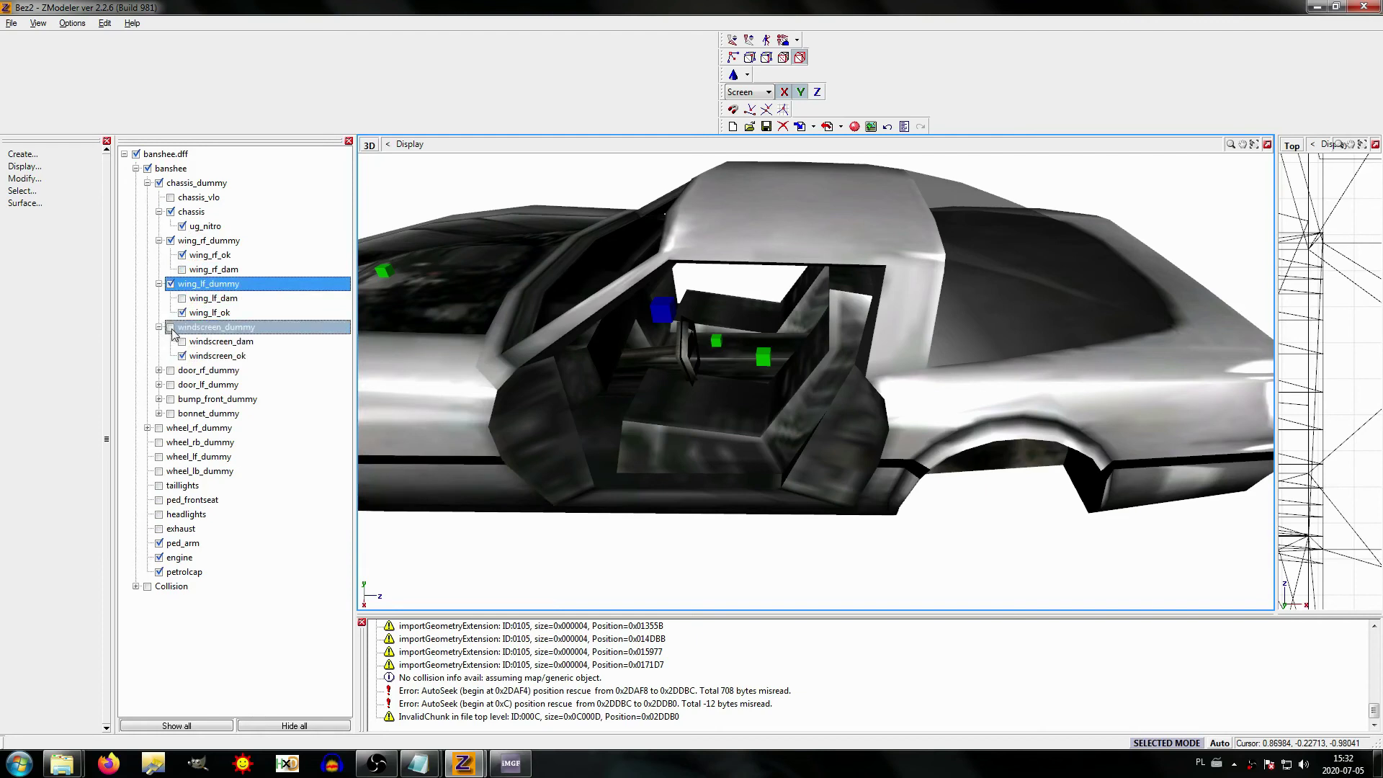
left_click(171, 327)
left_click(159, 371)
left_click(170, 370)
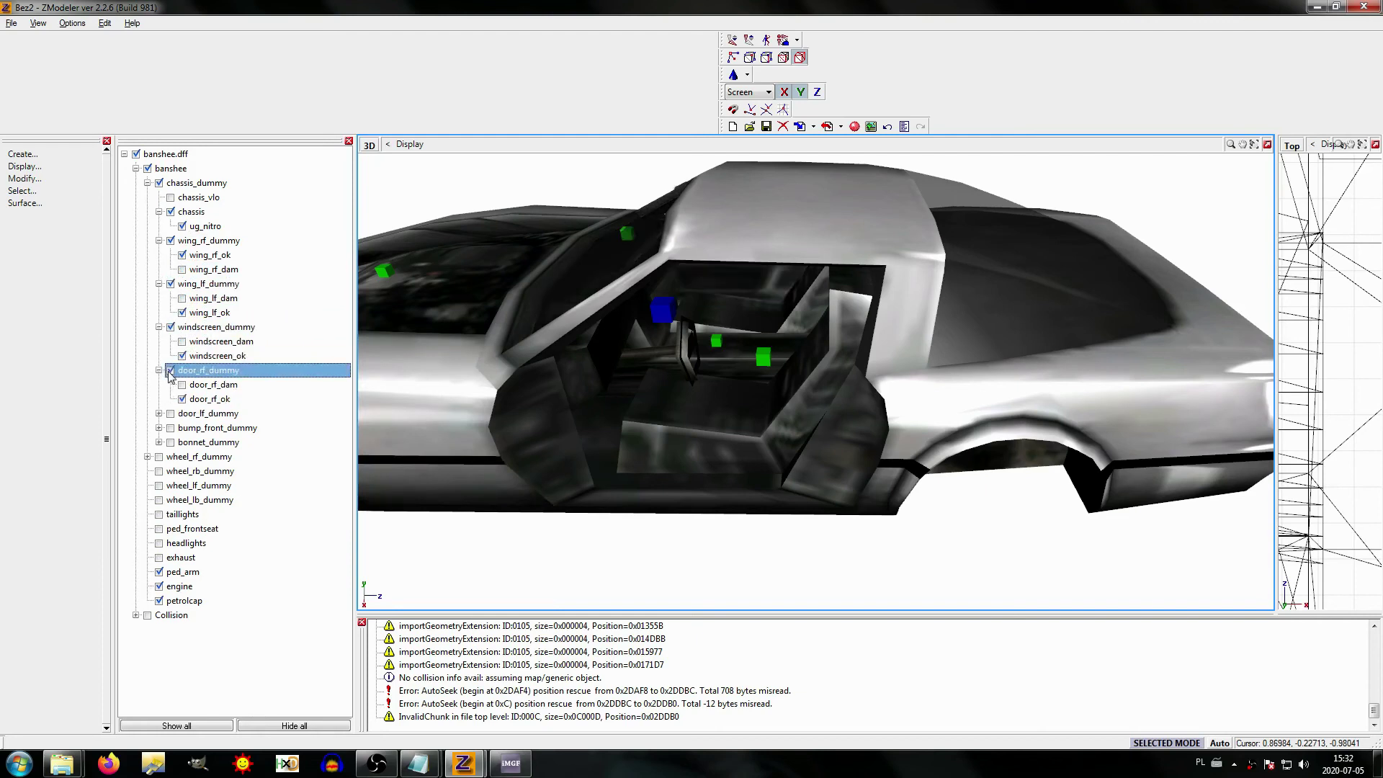
left_click(171, 415)
left_click(170, 429)
left_click(171, 443)
left_click(159, 442)
left_click(159, 428)
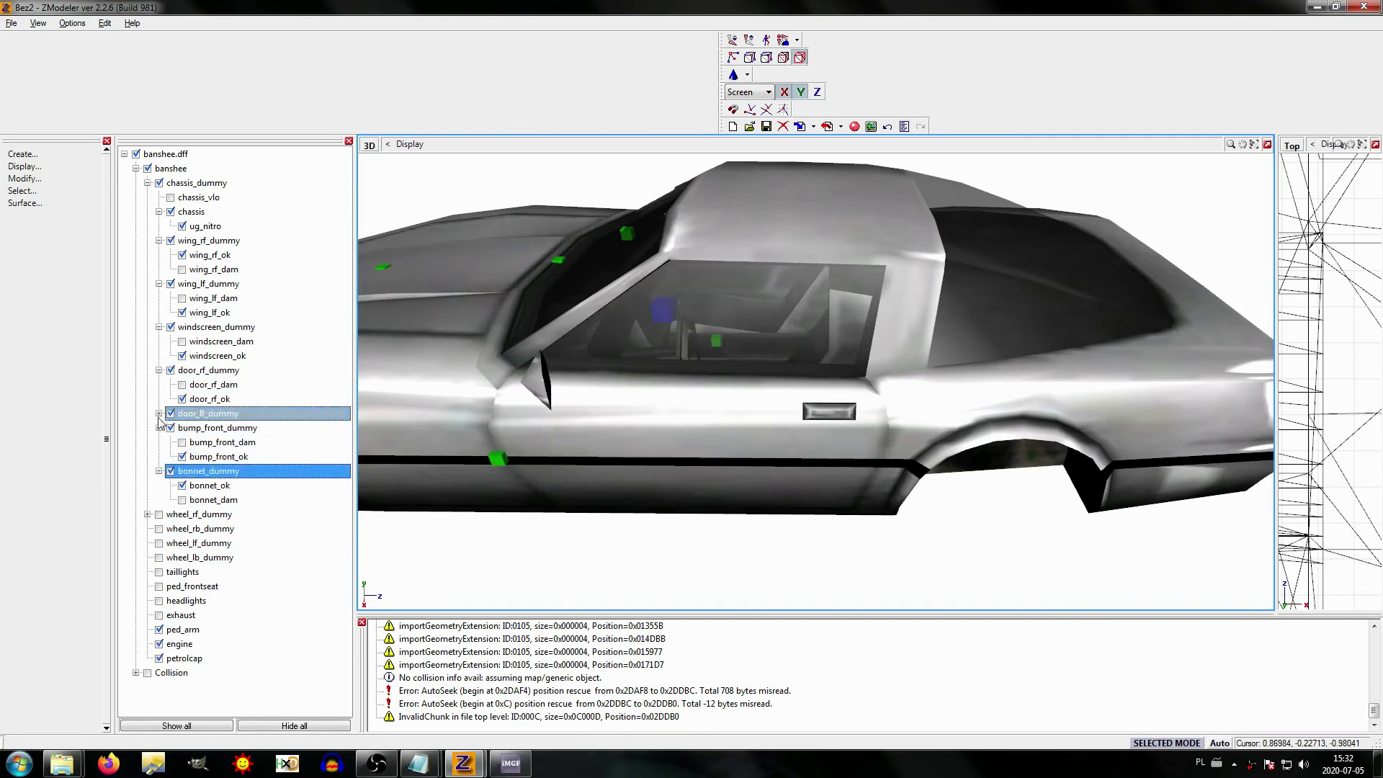
left_click(159, 413)
Step: Show all four wheels, taillights, front seat, headlights and exhaust dummies, then view the whole car
left_click(159, 543)
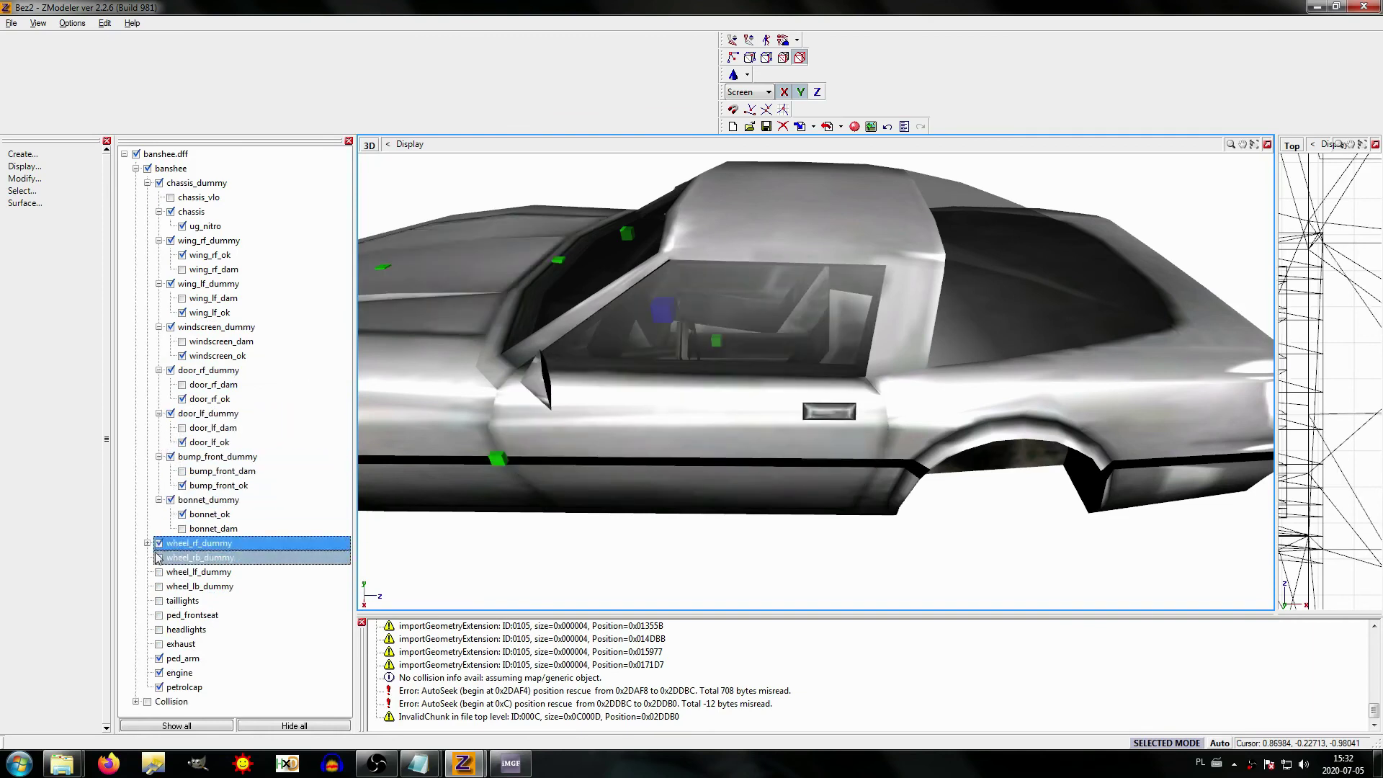
left_click(159, 558)
left_click(160, 572)
left_click(159, 586)
left_click(160, 601)
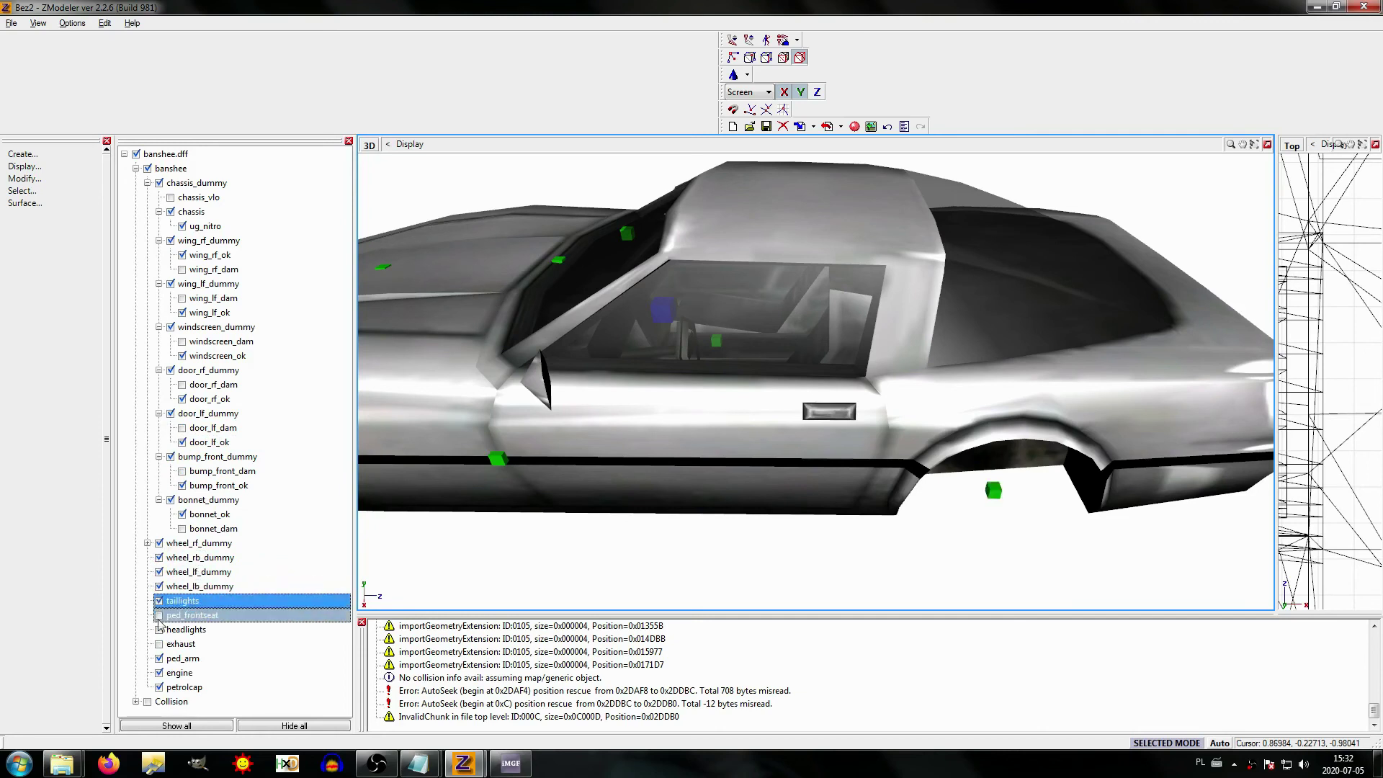
left_click(159, 615)
left_click(159, 629)
left_click(159, 644)
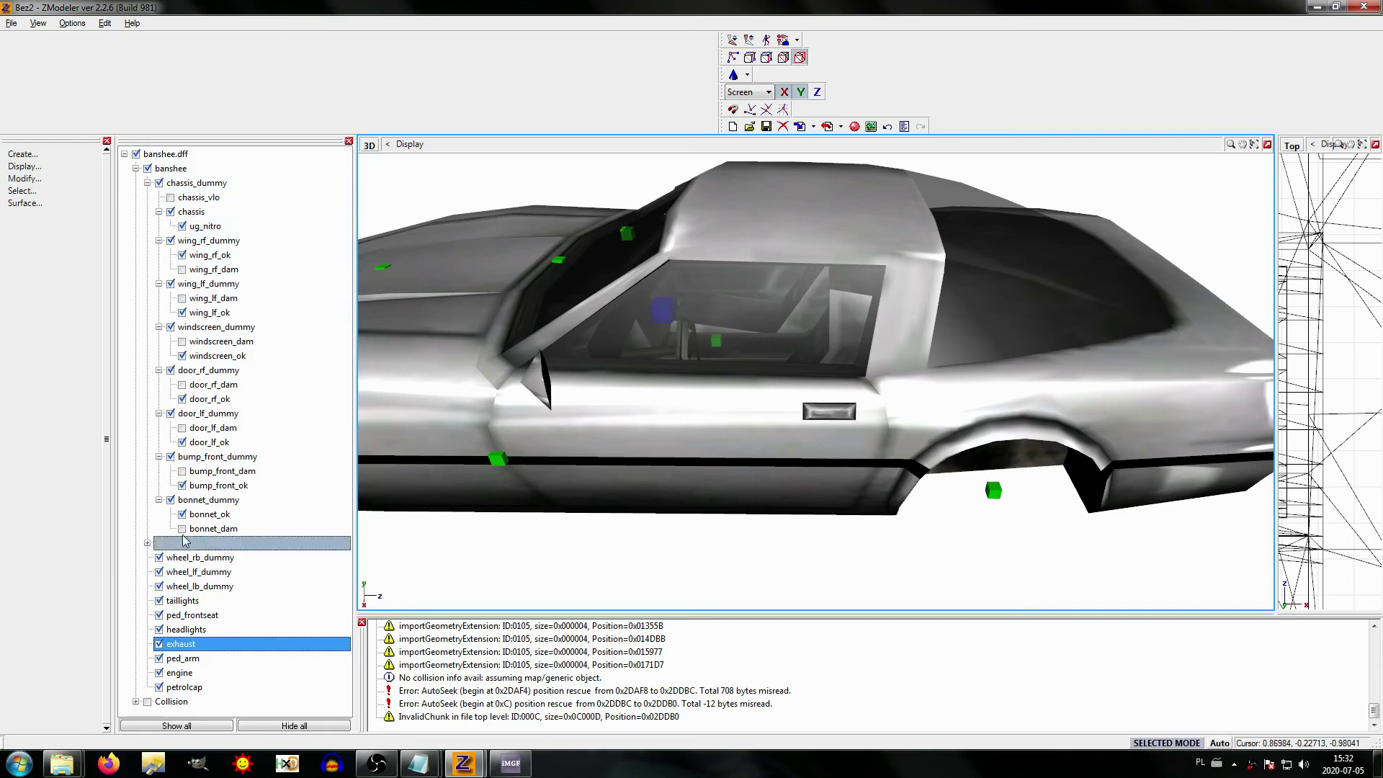
middle_click_drag(875, 457, 685, 456)
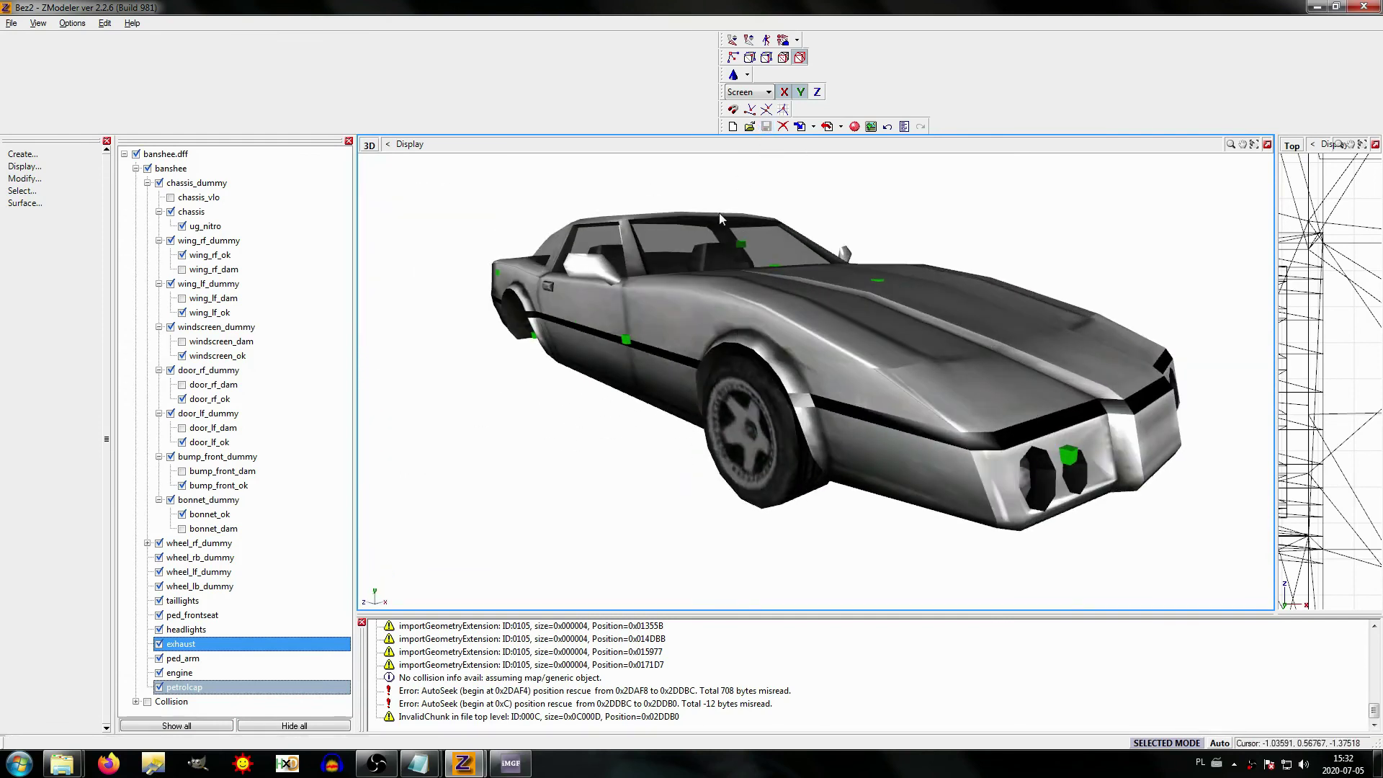
Step: Export over banshee.dff with Respect root node position and Autodetect Lights, confirming overwrite
left_click(826, 126)
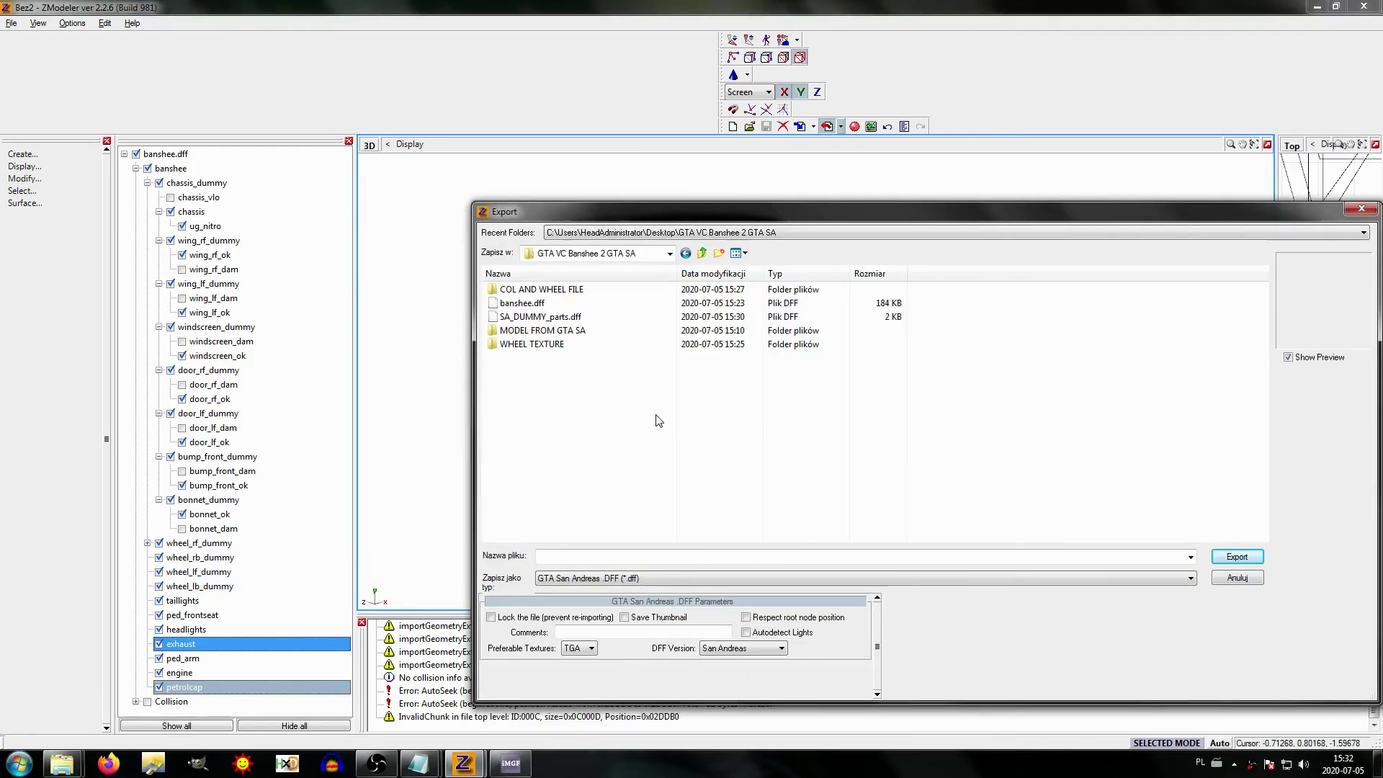
left_click(525, 303)
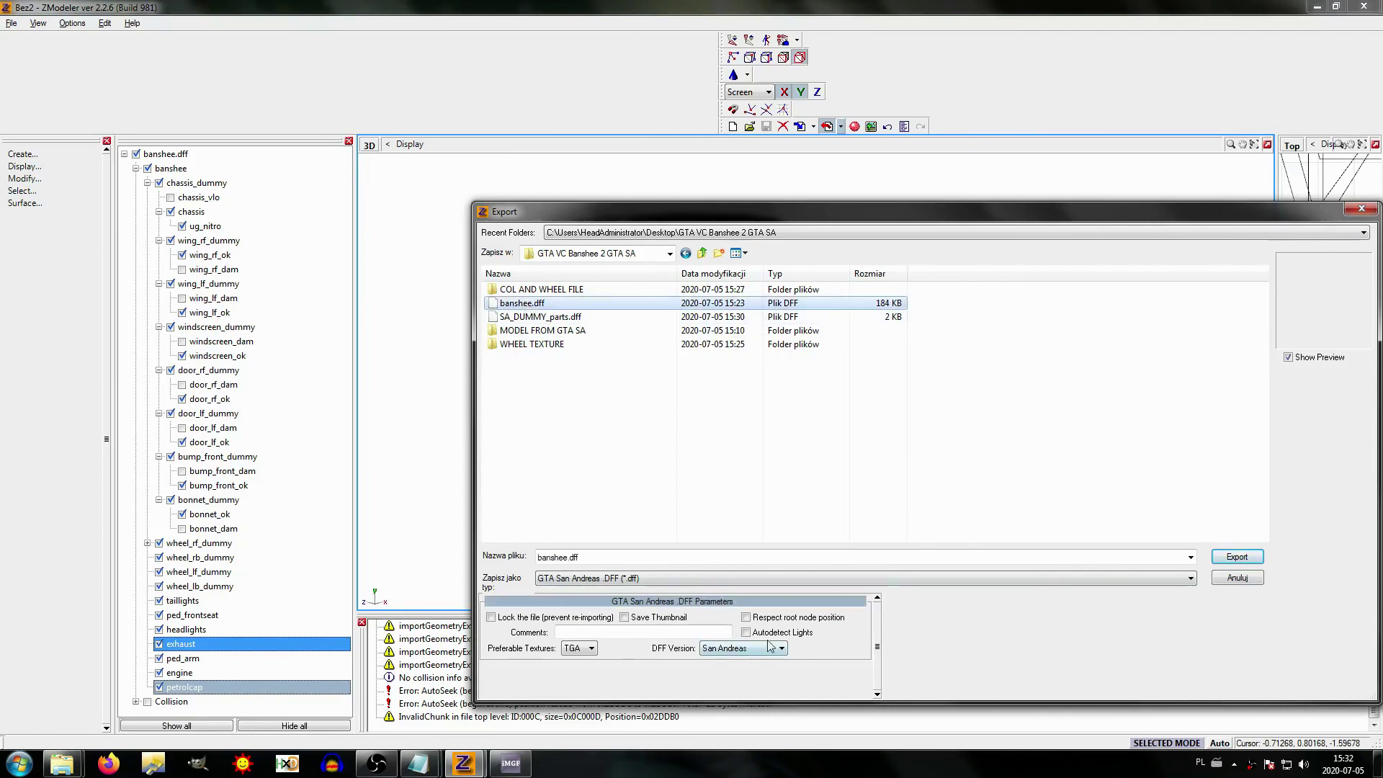
left_click(776, 619)
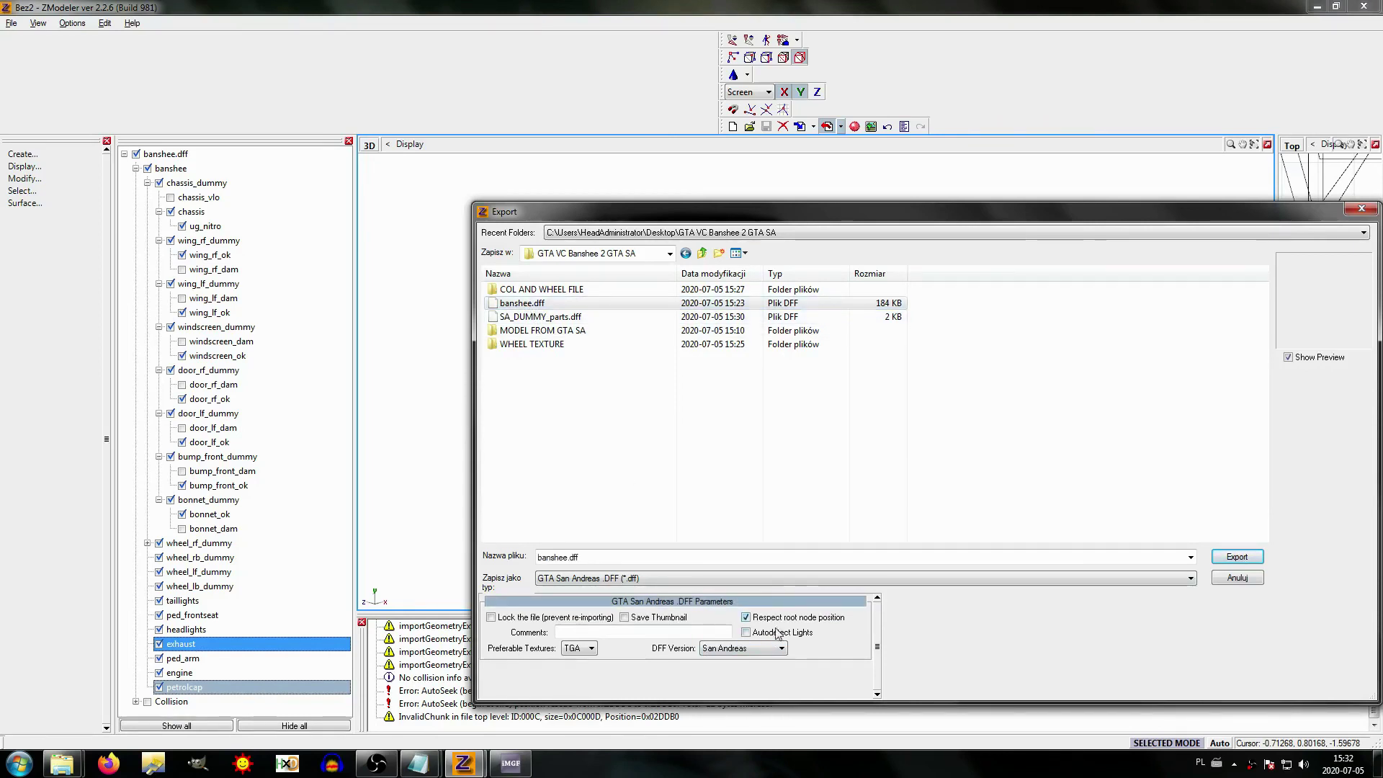
left_click(778, 632)
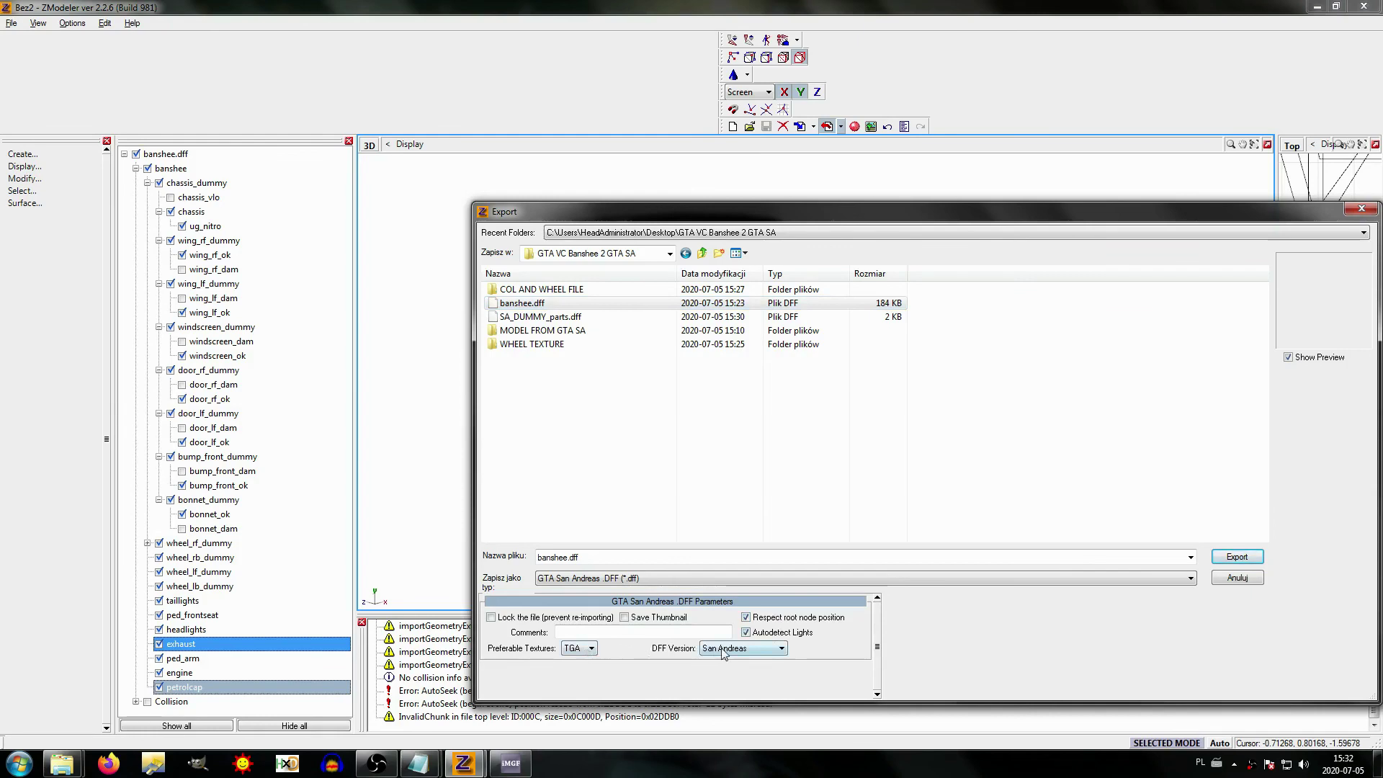
left_click(1225, 562)
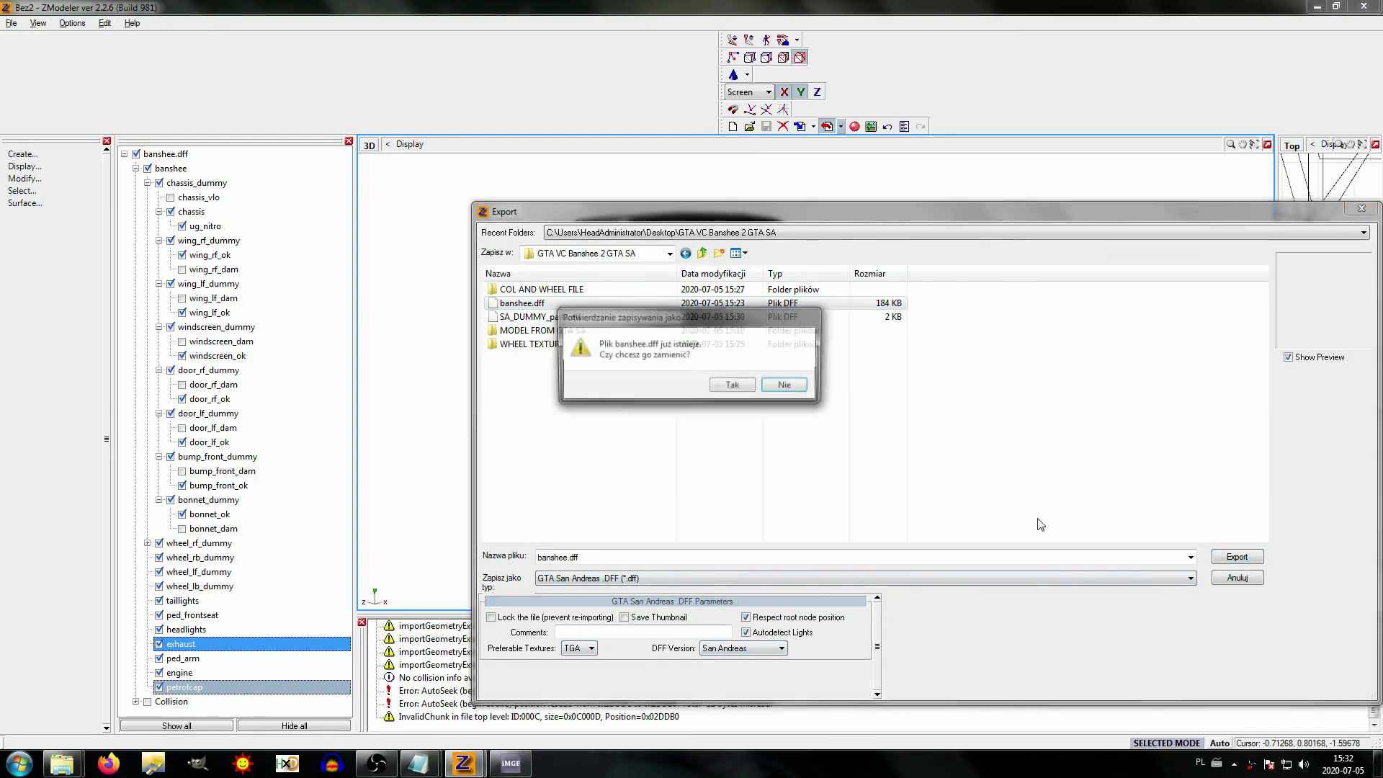
left_click(721, 389)
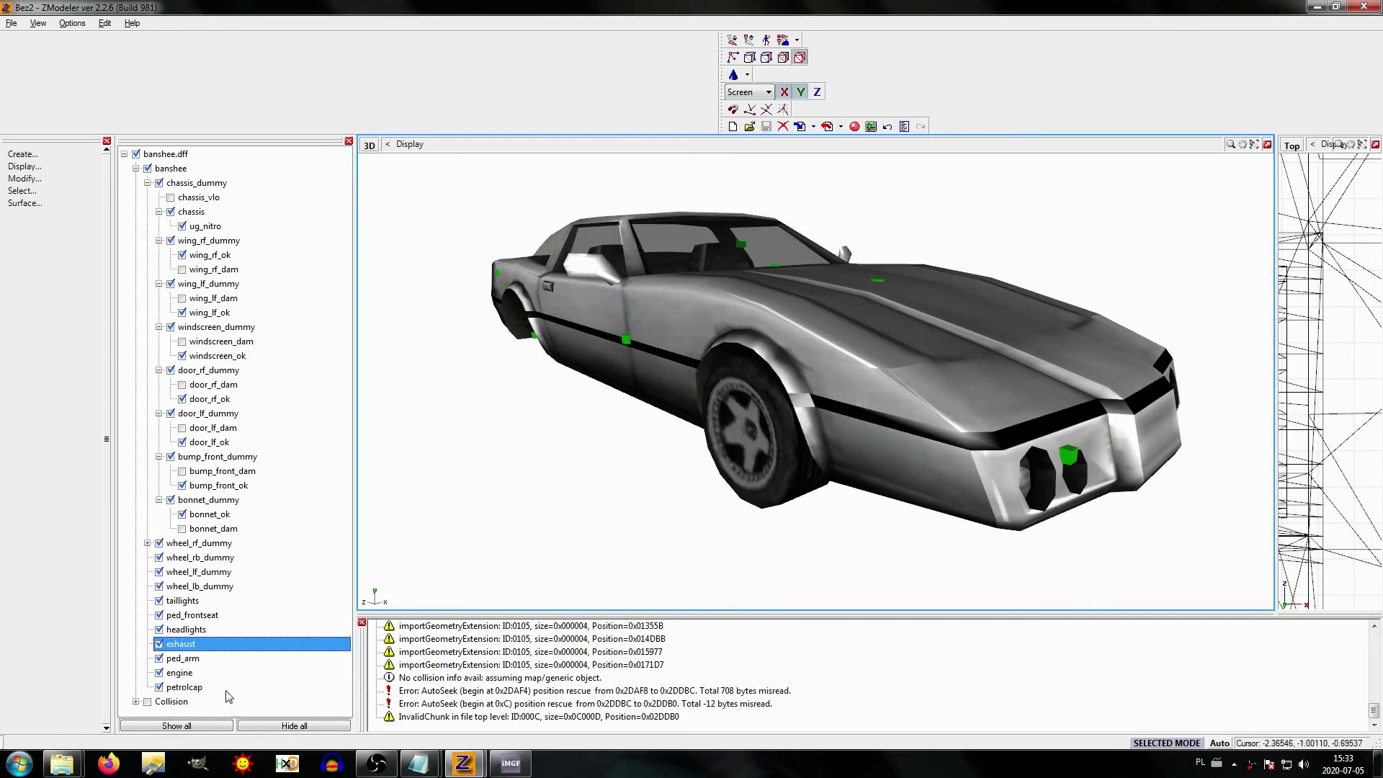
Step: Create a new folder named GTA VC BANSHEE TO GTA SA in the Banshee project folder
mouse_move(64, 762)
left_click(81, 728)
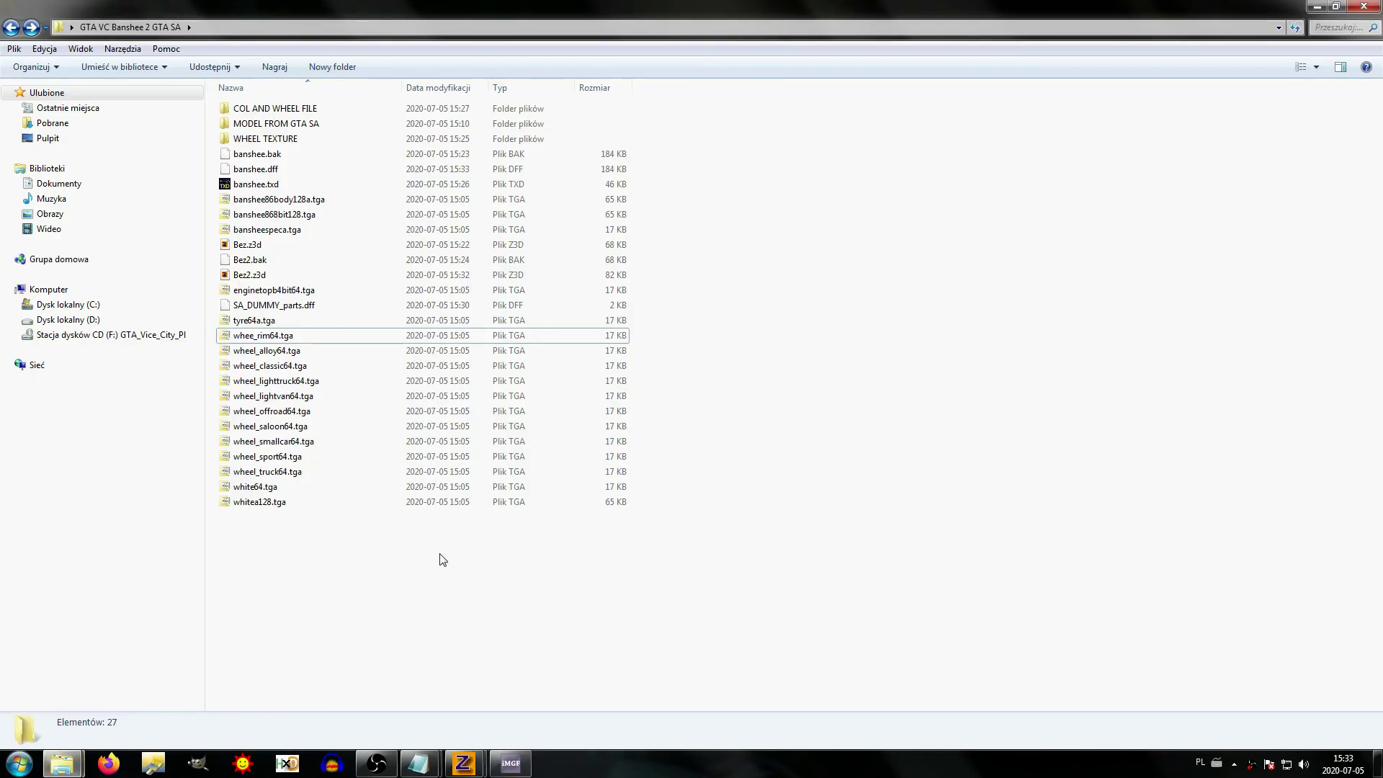
right_click(442, 558)
mouse_move(494, 522)
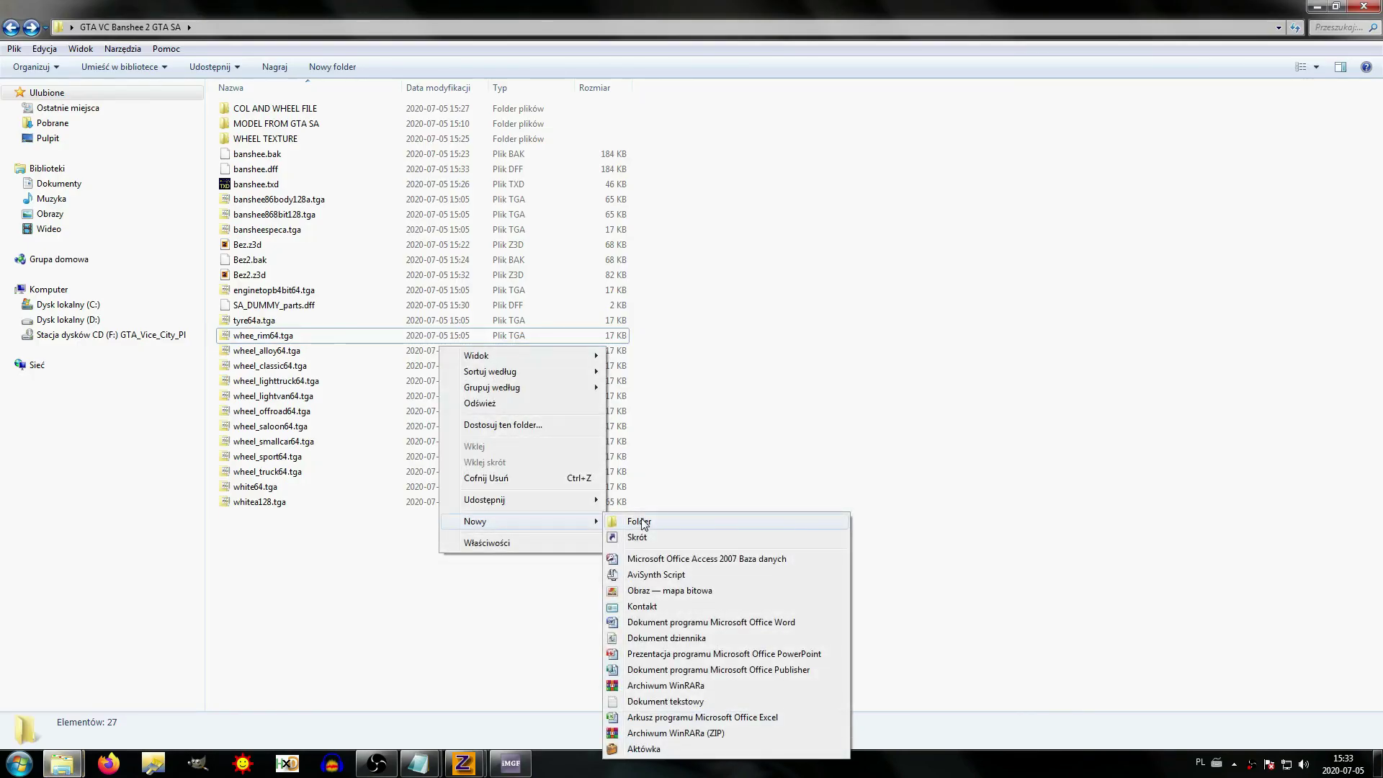
left_click(639, 521)
type("GTA VC BANSHEE TO GTA SA")
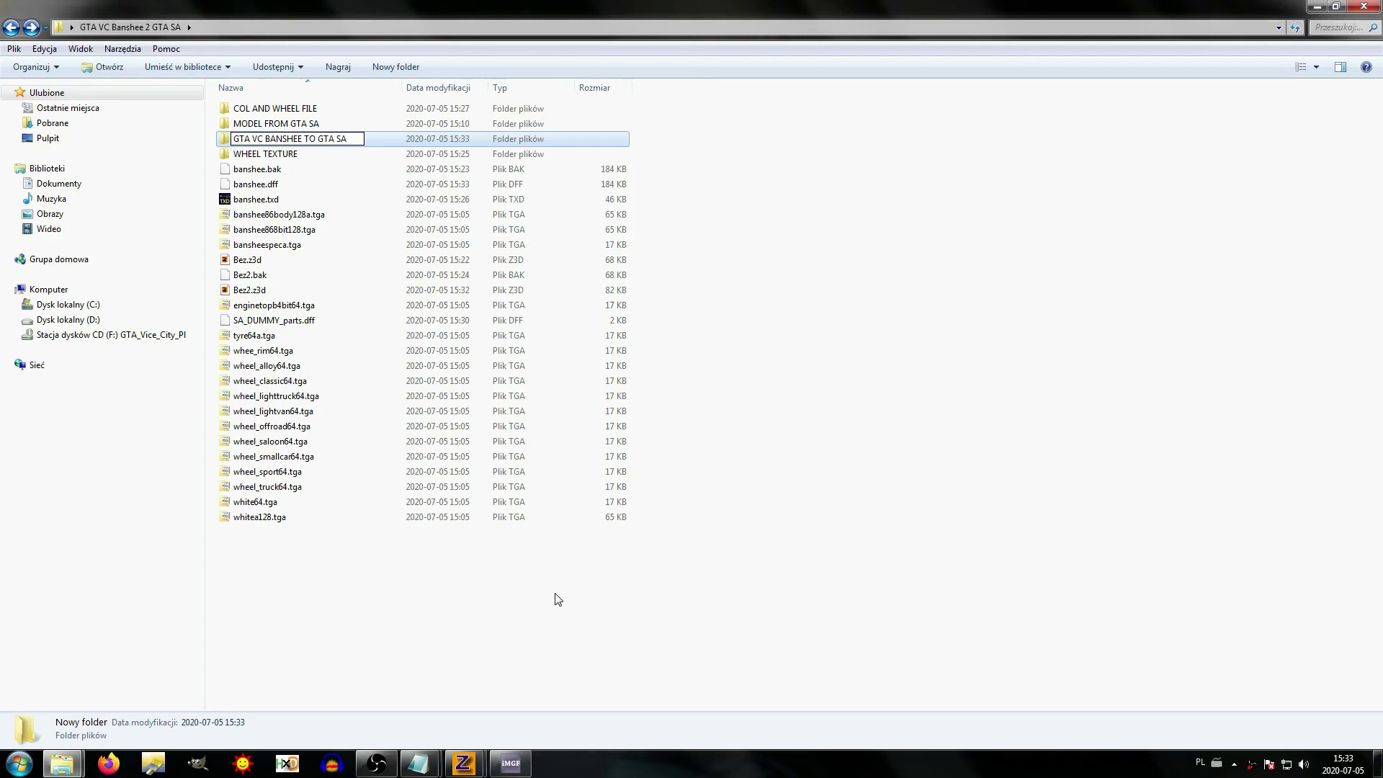
key("Return")
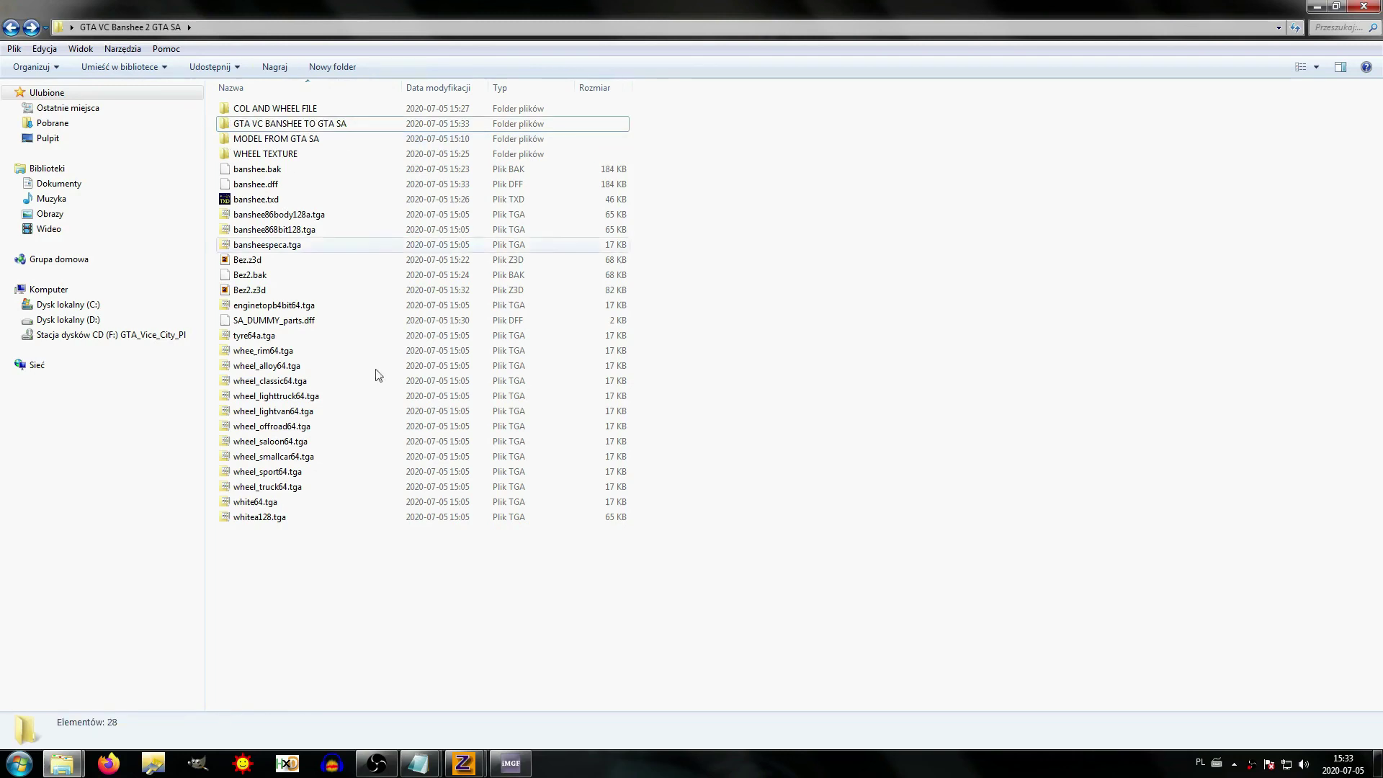
Step: Delete banshee.bak and copy banshee.dff and banshee.txd into the new folder
left_click(257, 169)
key("Delete")
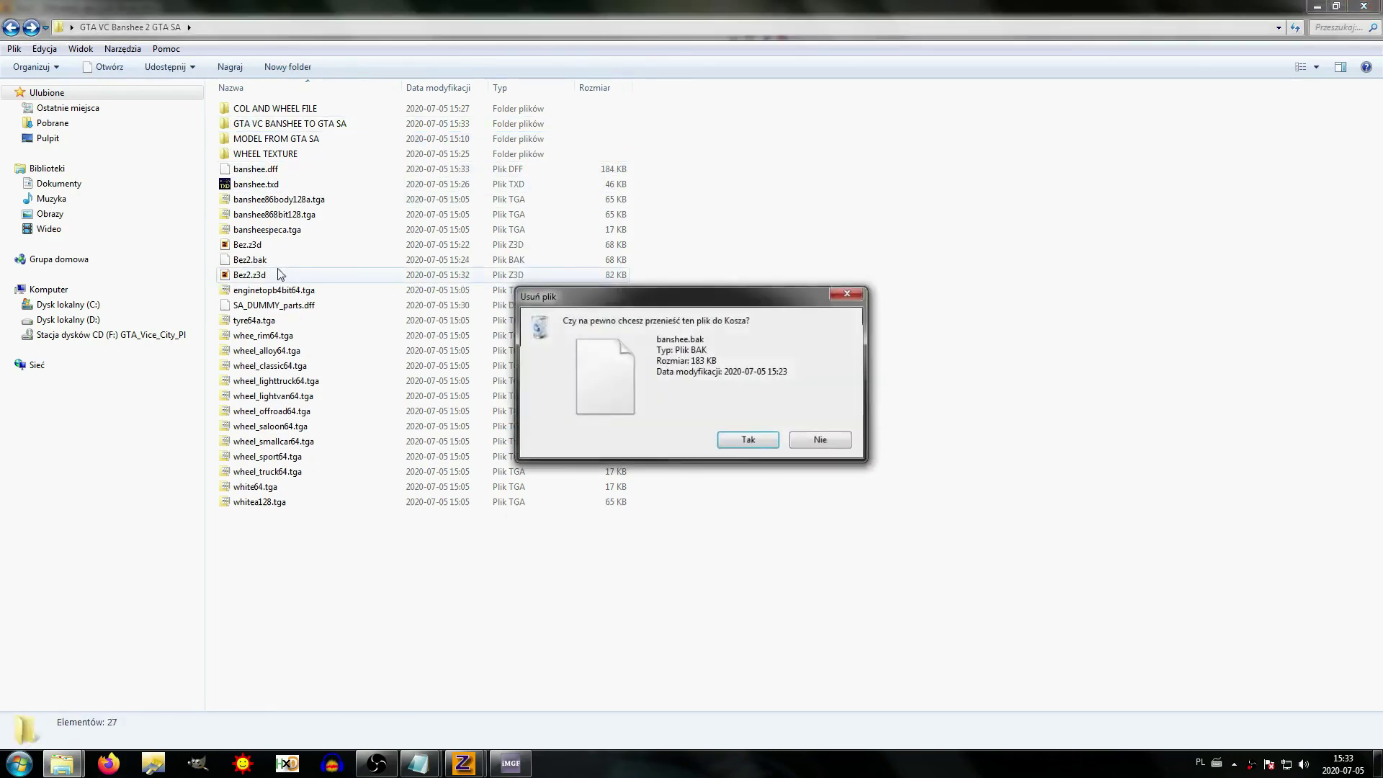
key("Return")
key("shift+Down")
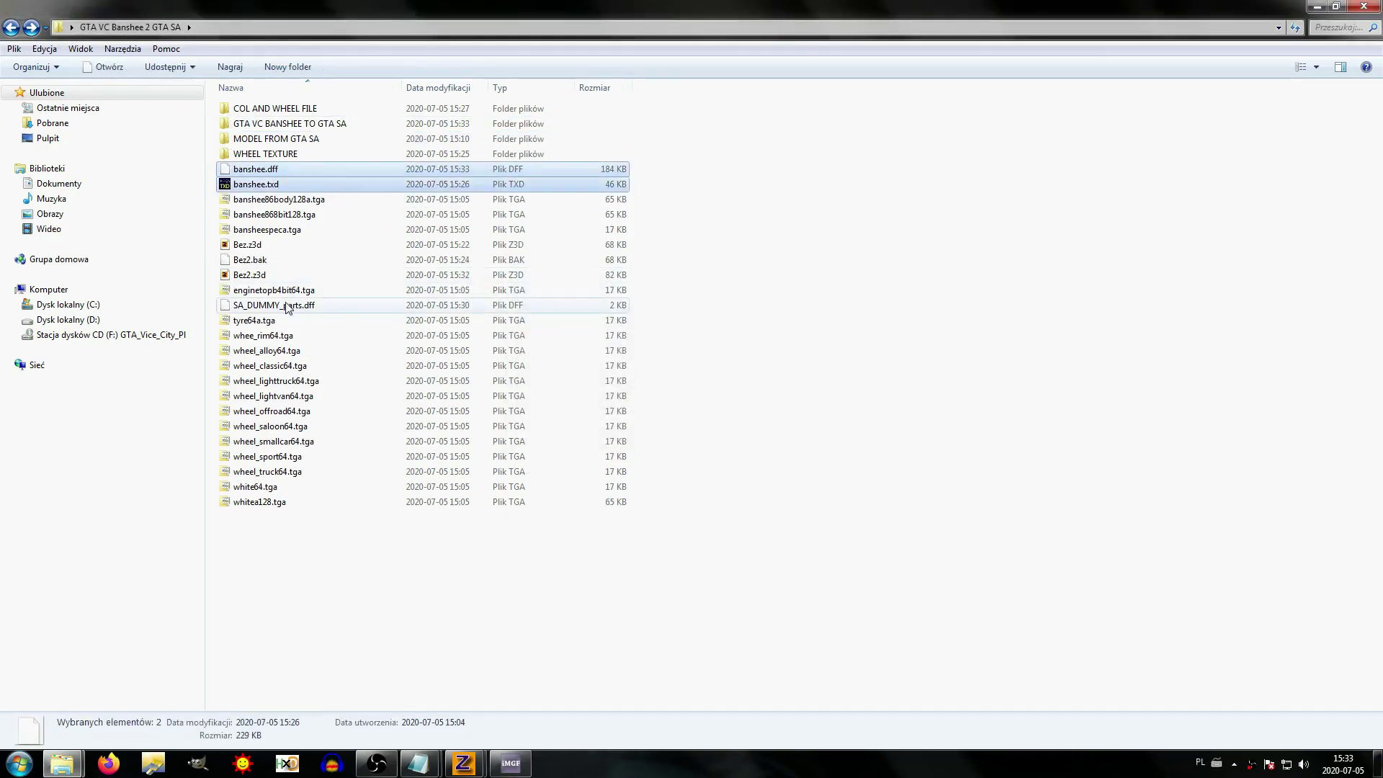
key("Up")
key("Up")
key("Up")
key("Up")
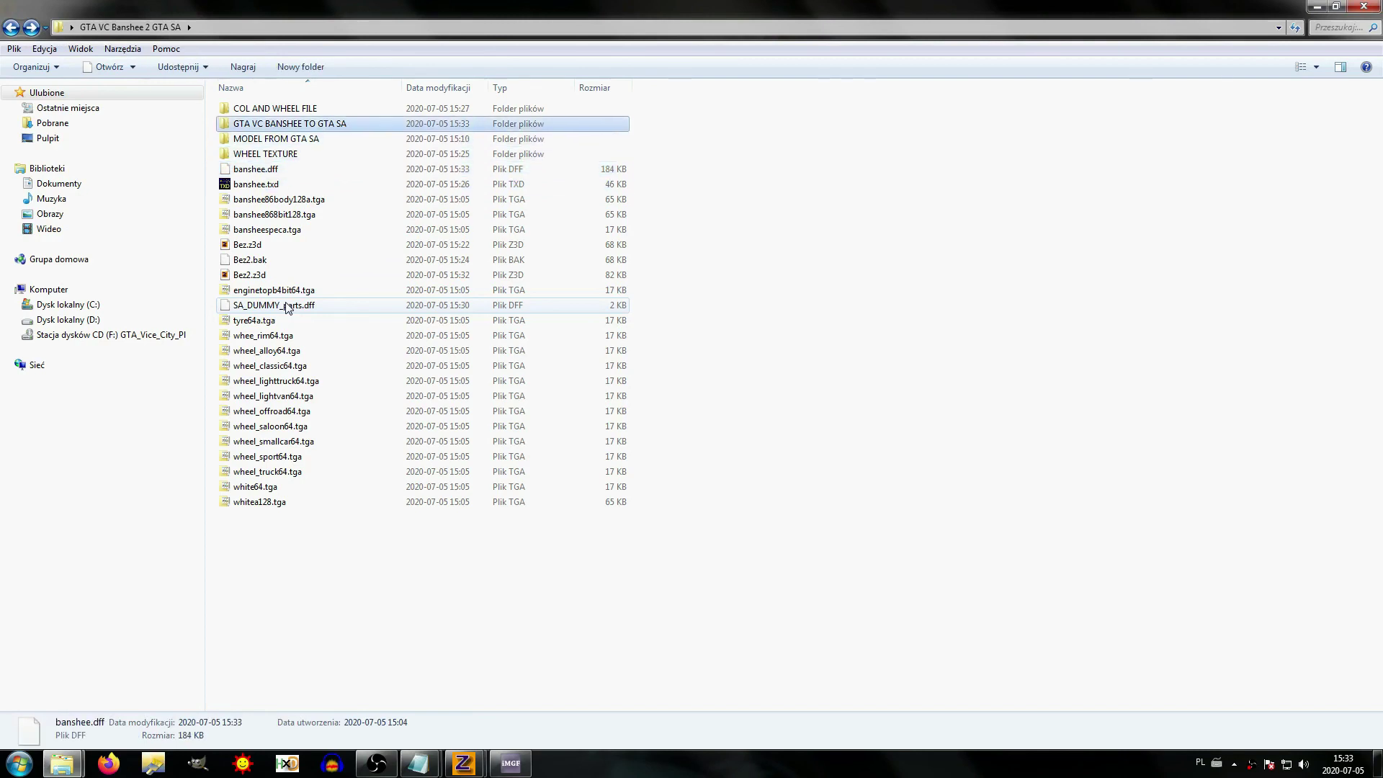
key("Return")
right_click(389, 369)
left_click(426, 468)
left_click(424, 494)
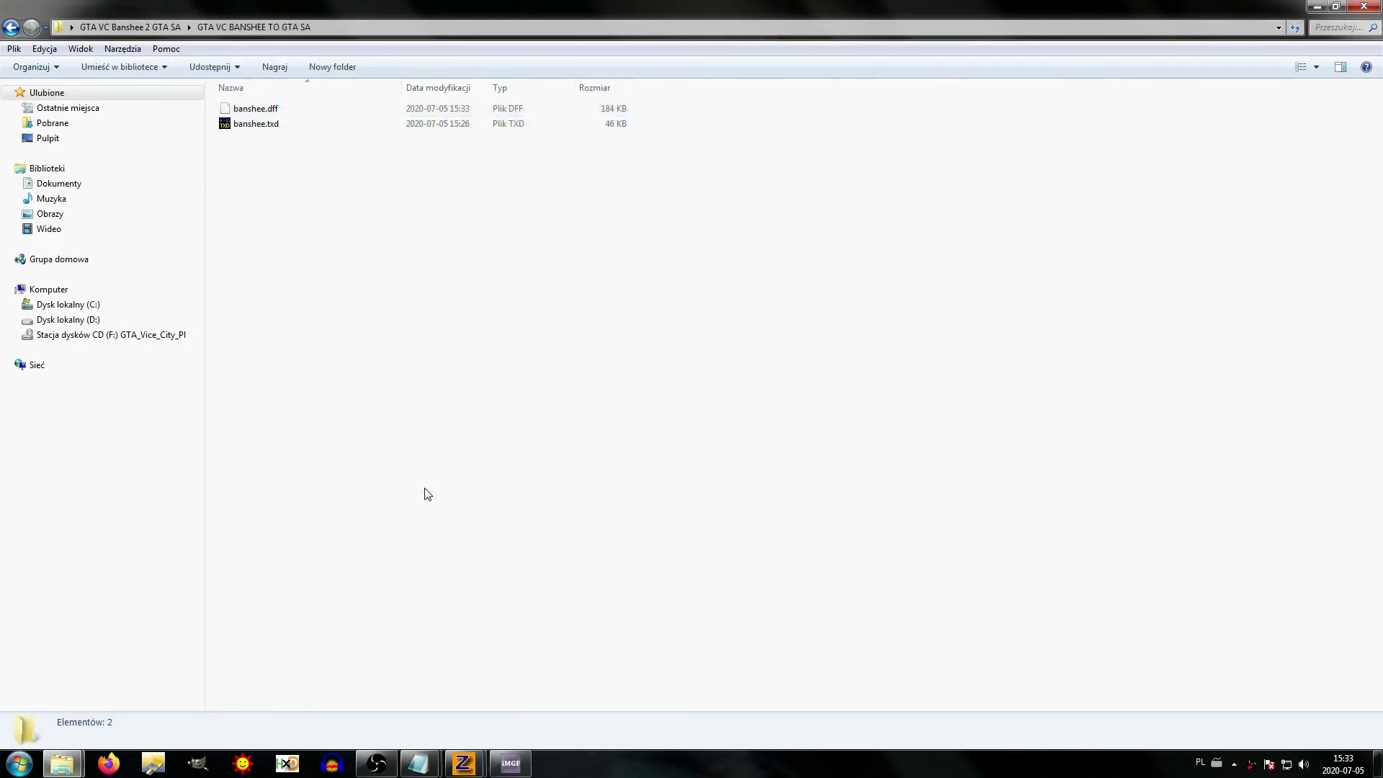
key("BackSpace")
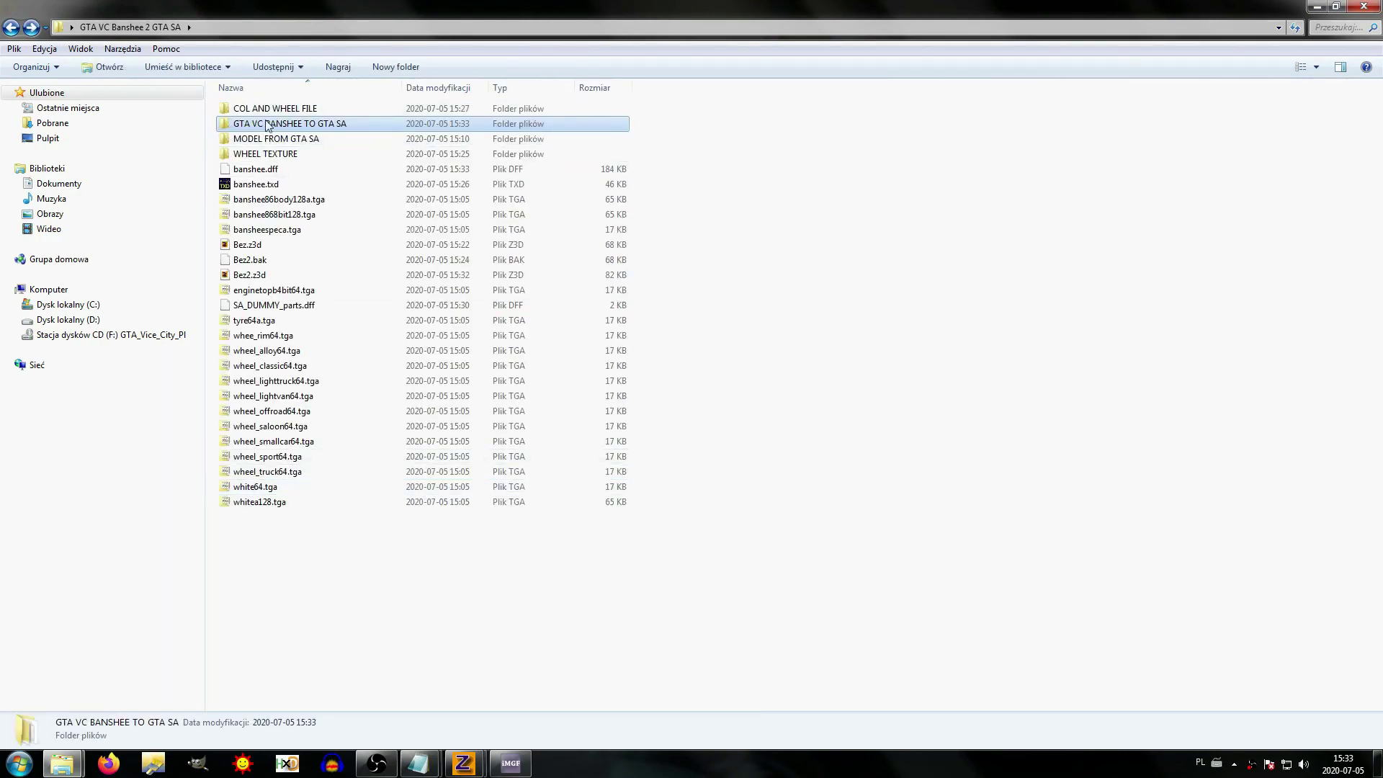
Step: Delete Bez2.bak and copy the GTA VC BANSHEE TO GTA SA folder into GTA San Andreas\modloader
left_click(280, 265)
key("Delete")
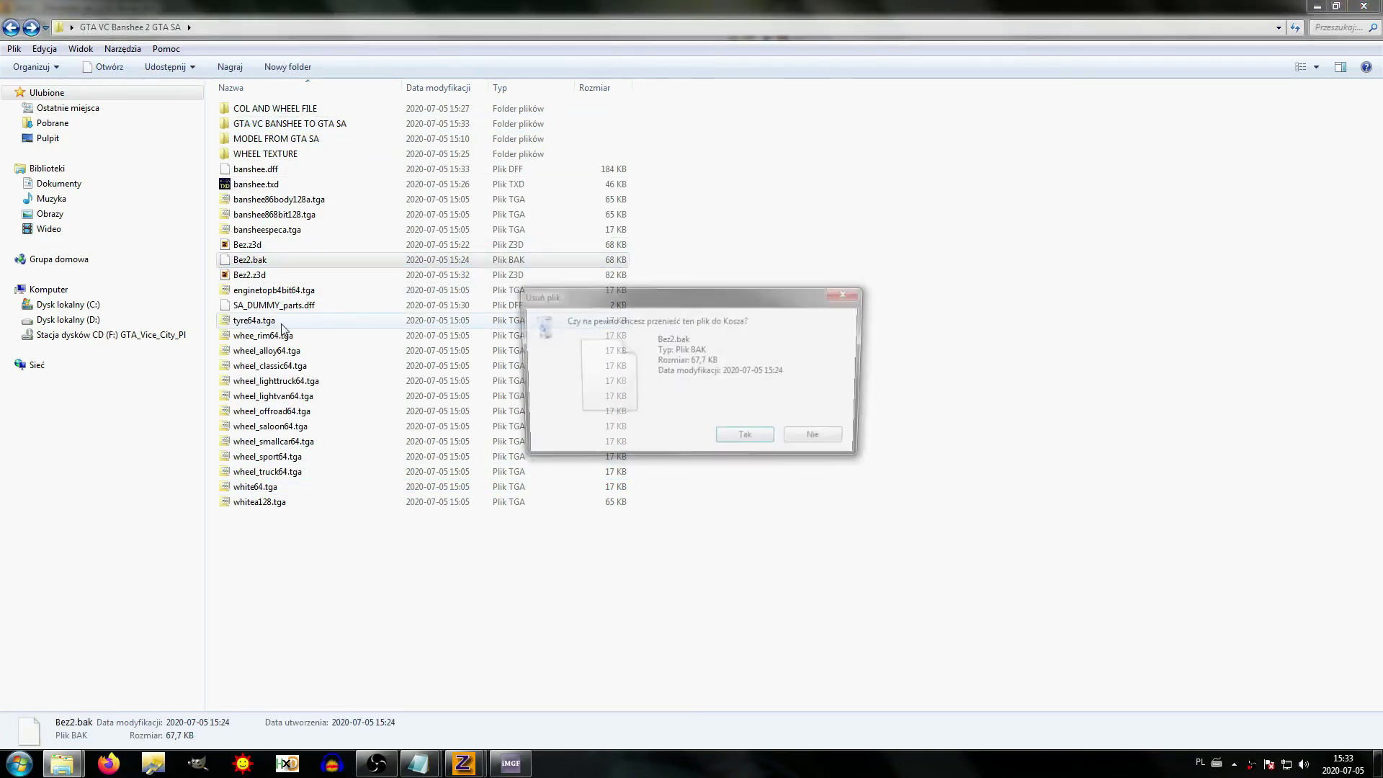
key("Return")
right_click(271, 123)
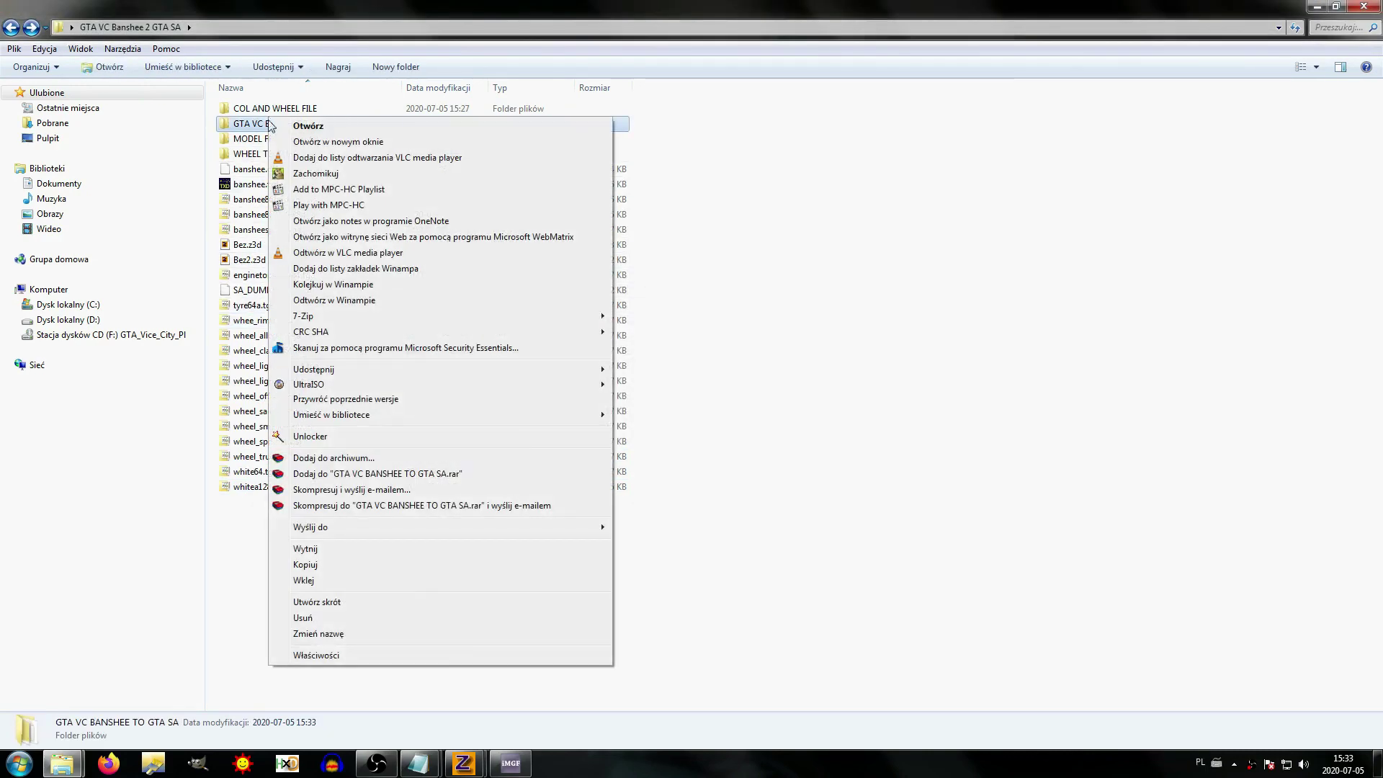
left_click(308, 565)
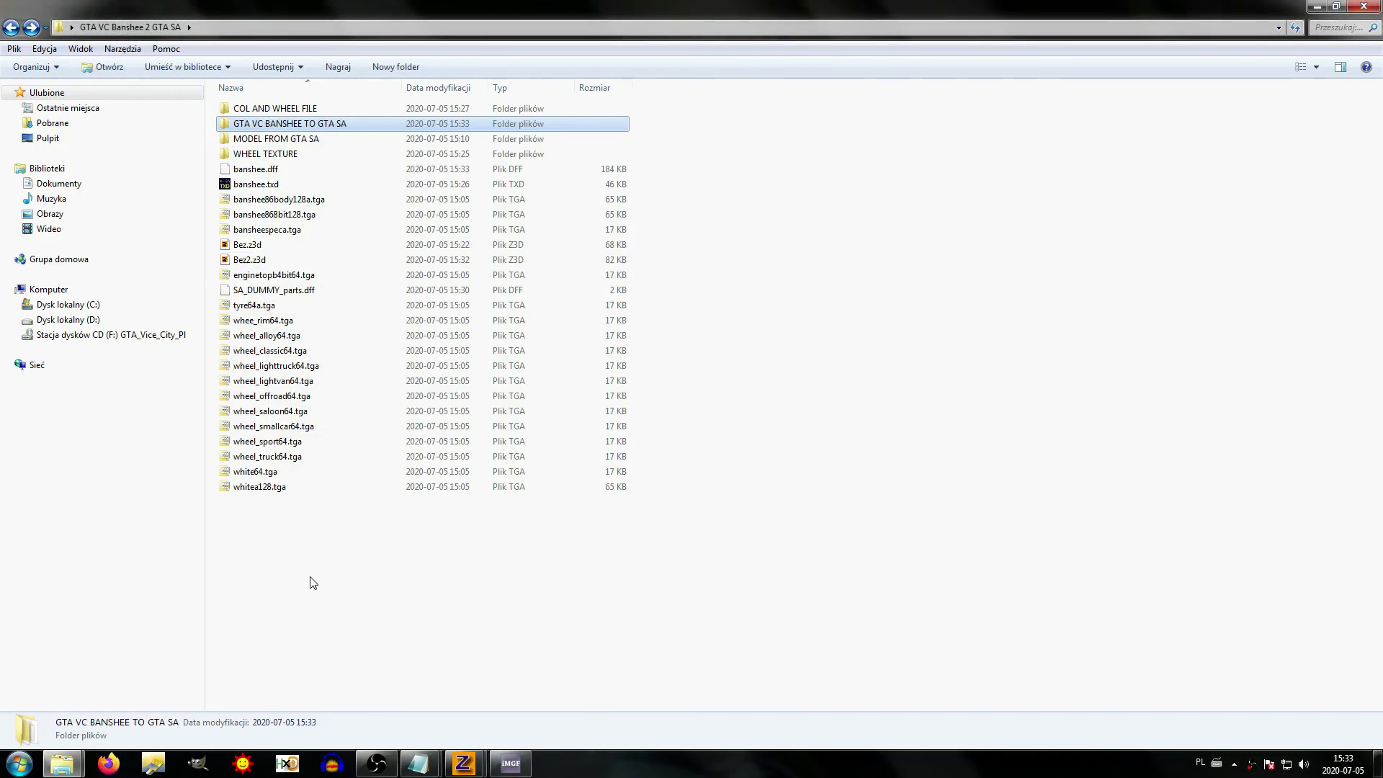
left_click(312, 581)
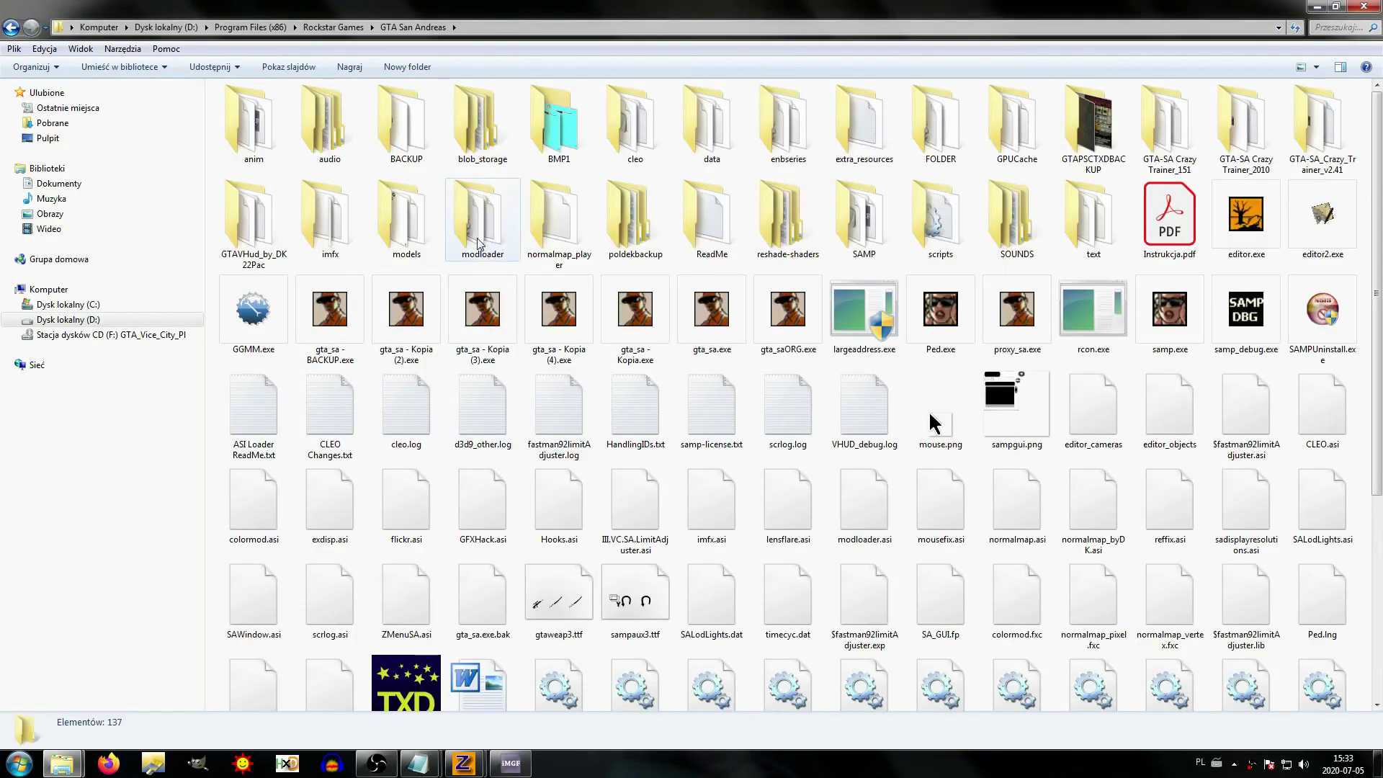
right_click(478, 243)
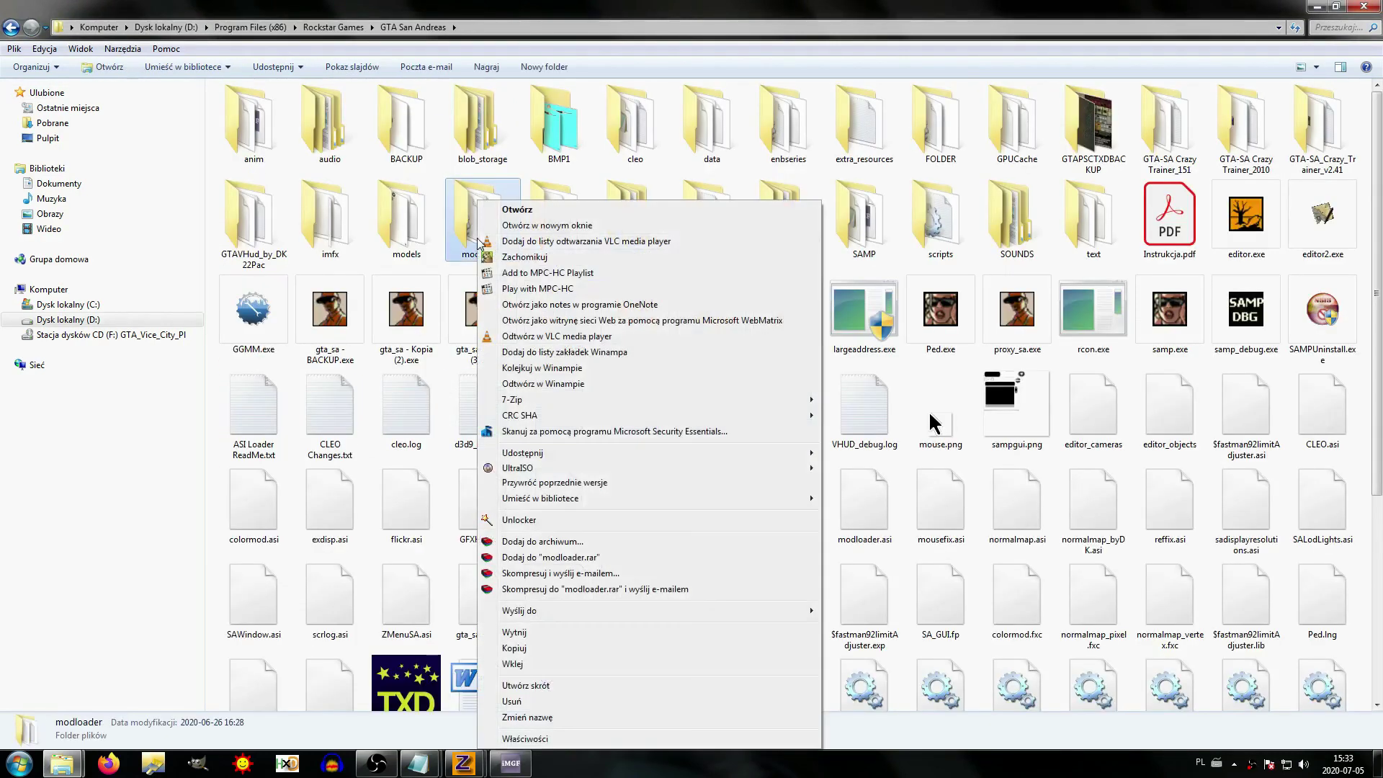
left_click(512, 671)
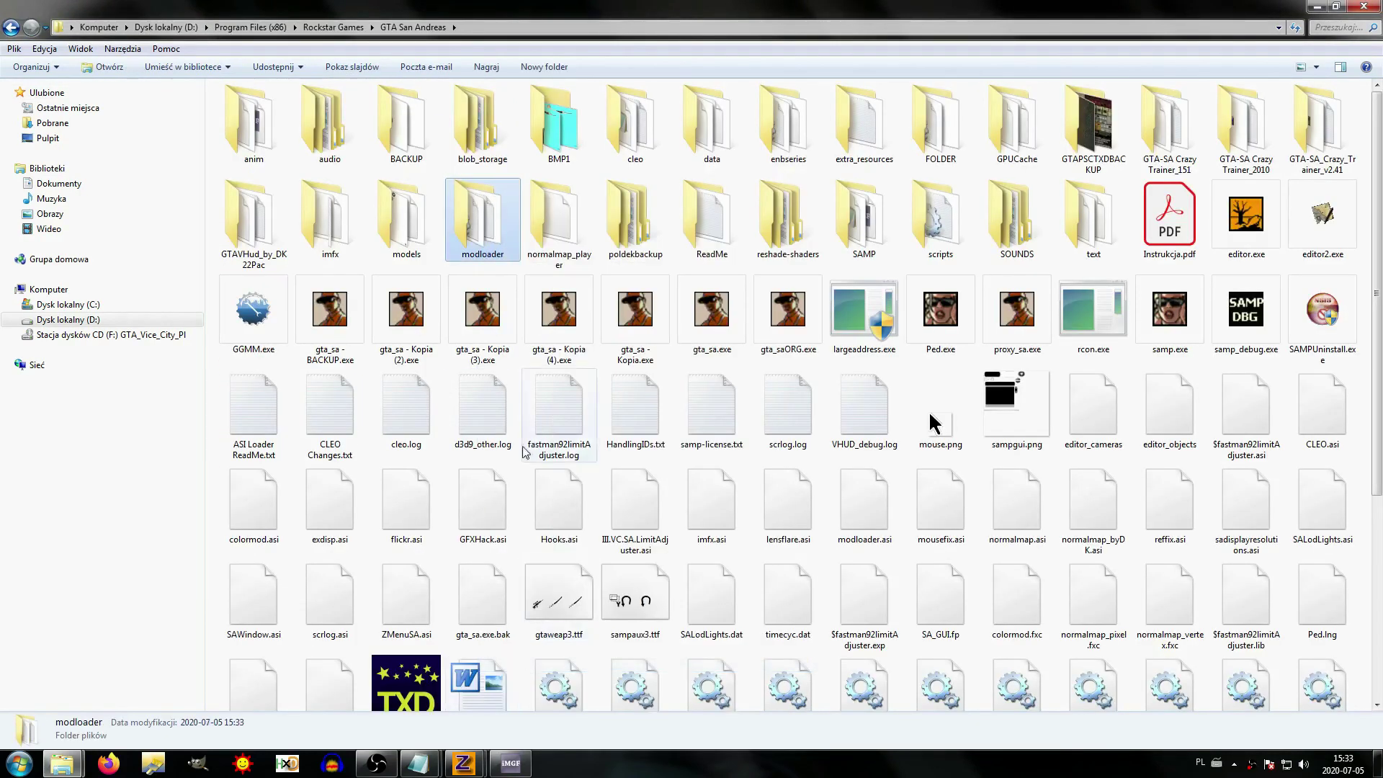
left_click(524, 277)
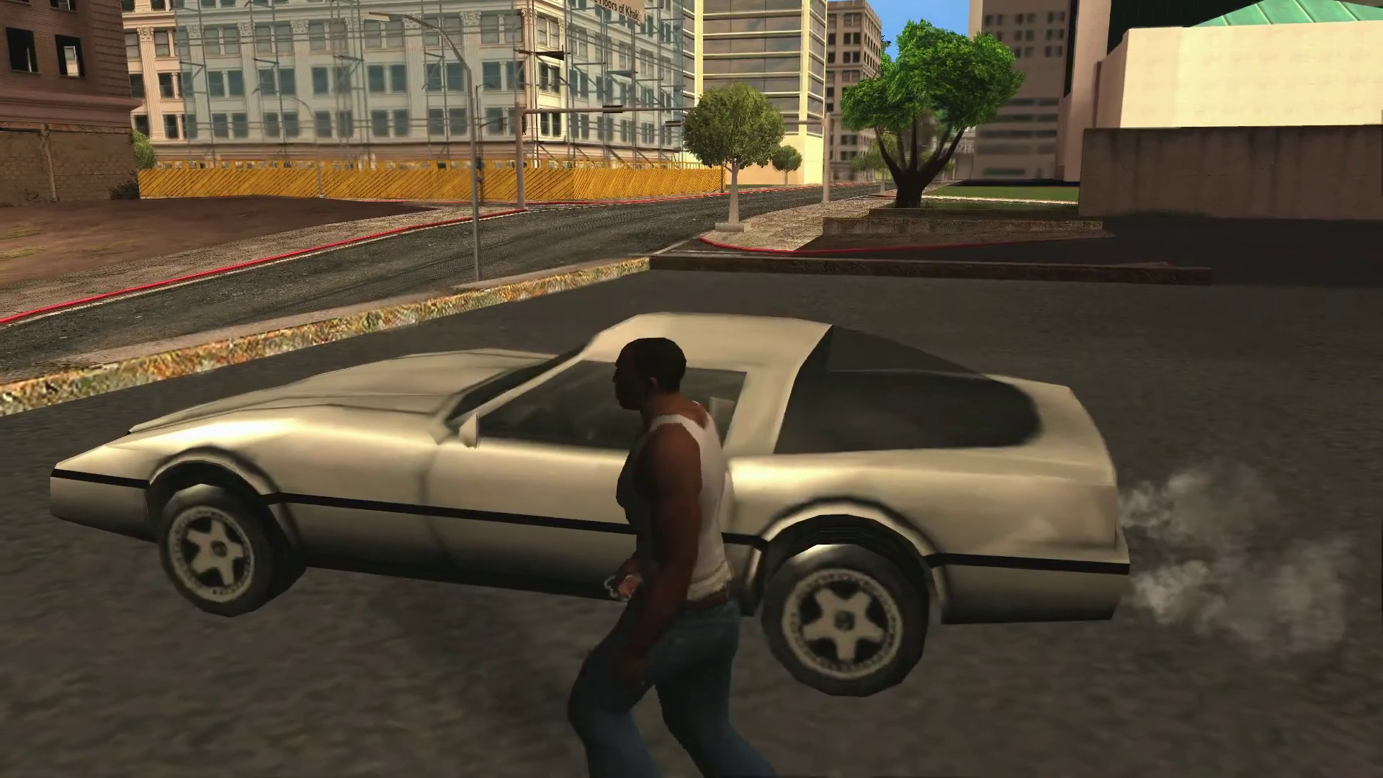
Step: Run CJ in a full circle around the parked Banshee, ending facing its front
key("a")
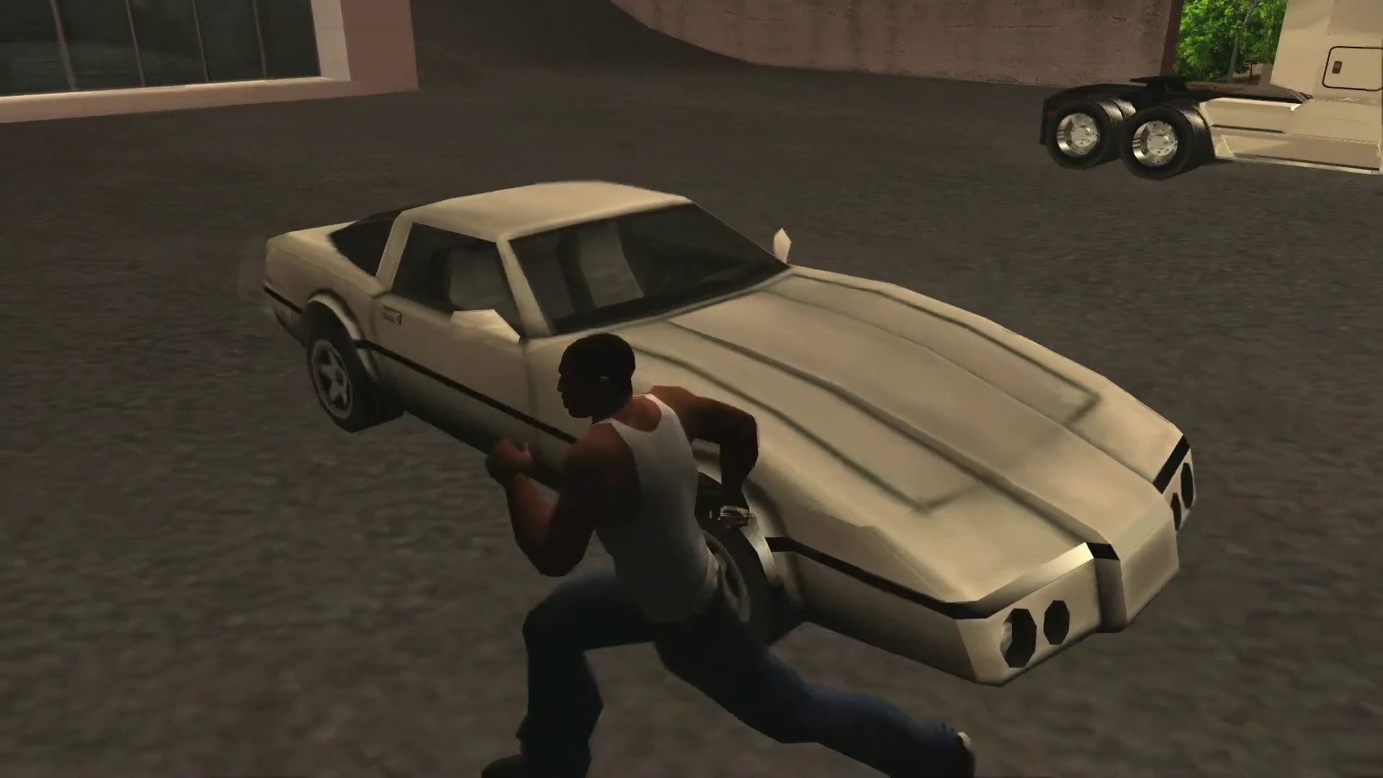
key("a")
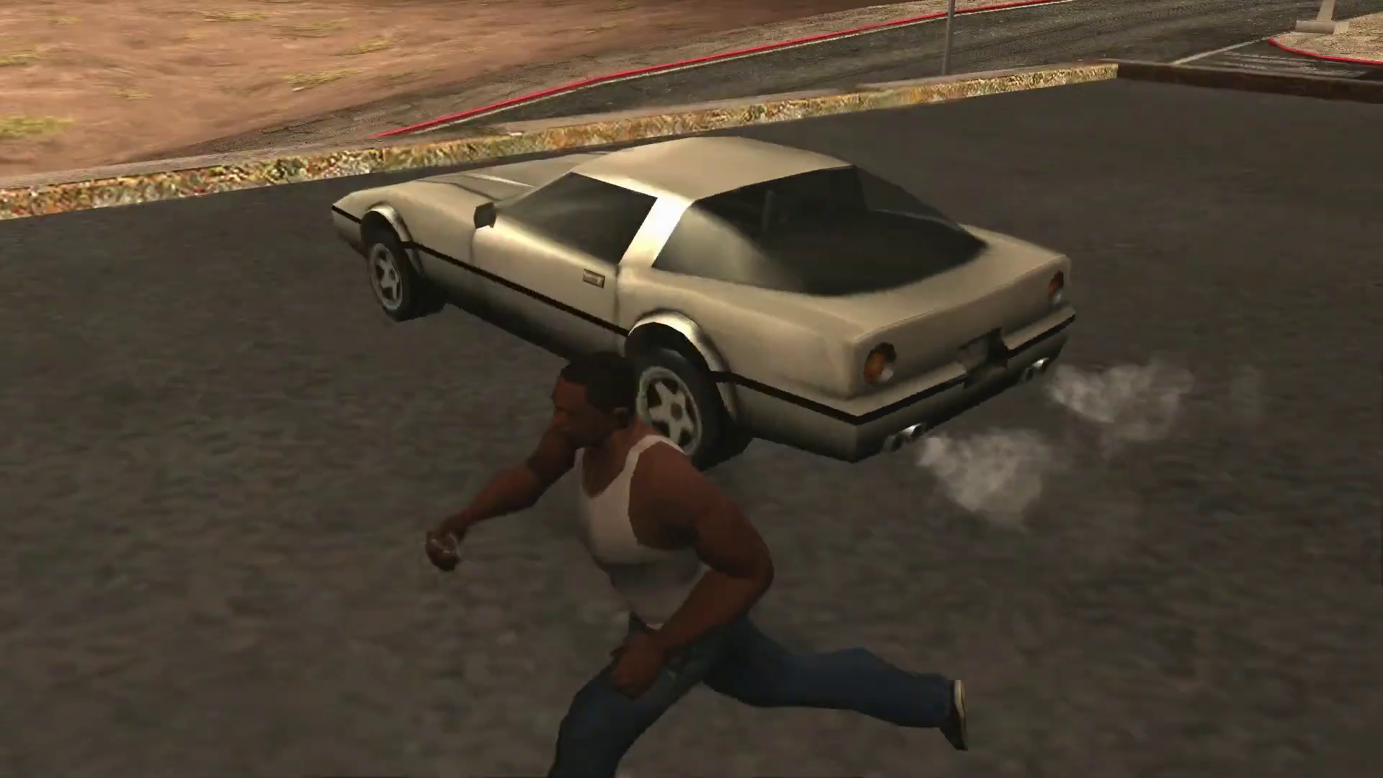
key("a")
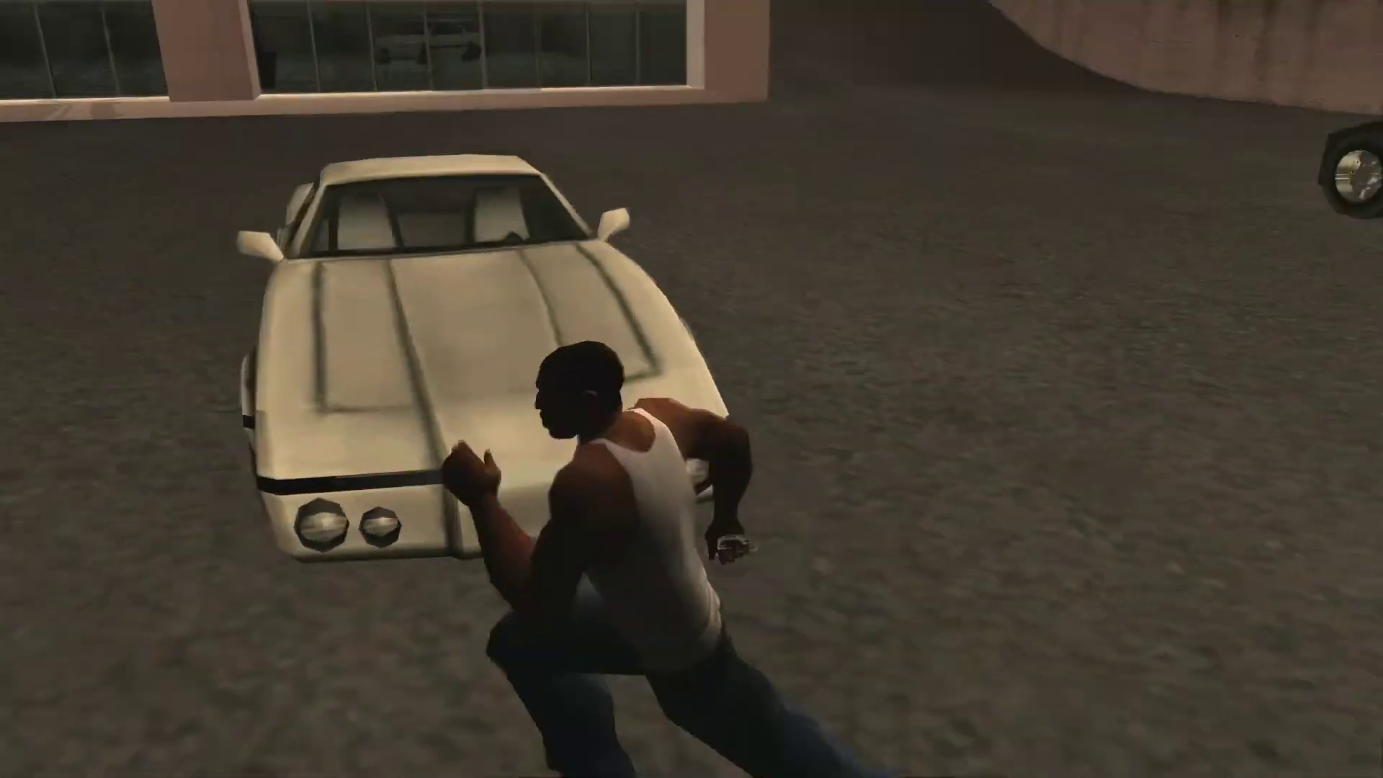
key("a")
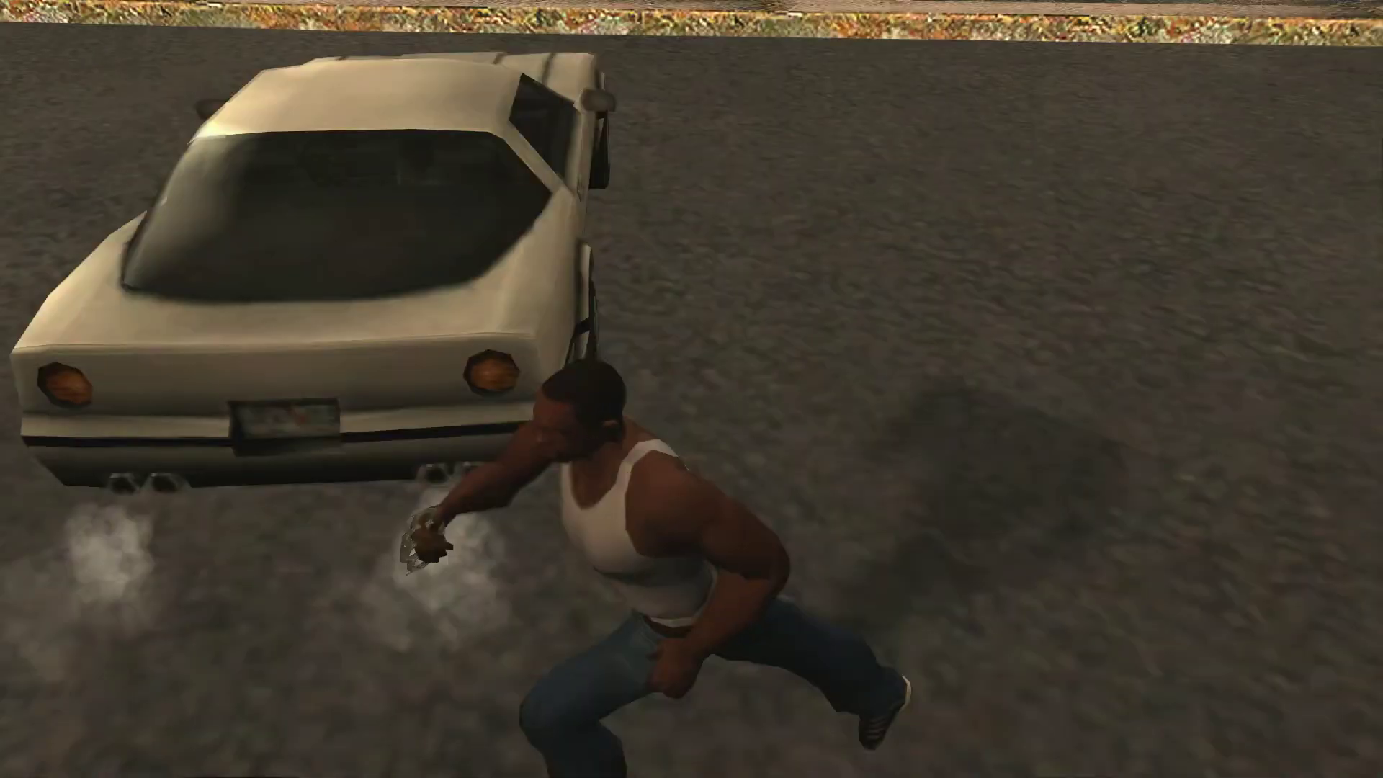
key("a")
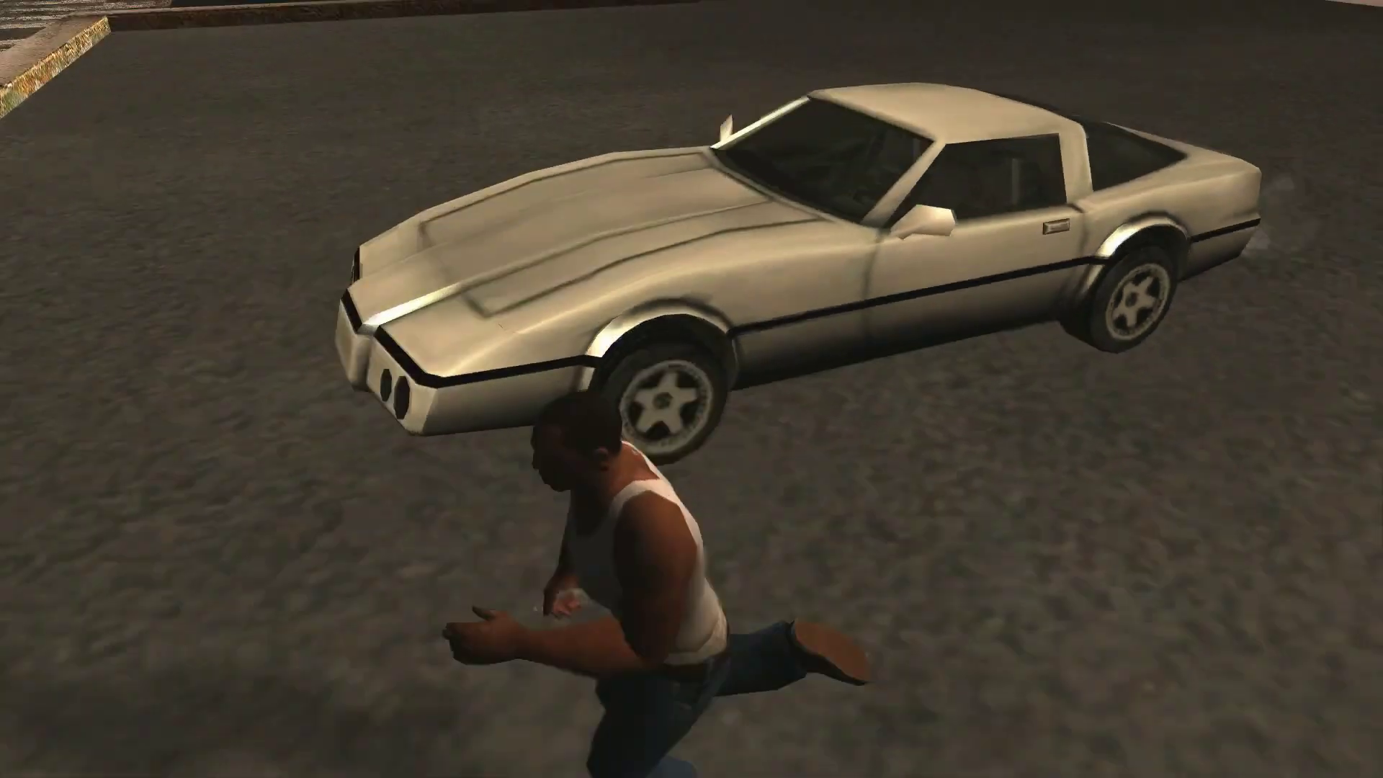
key("w")
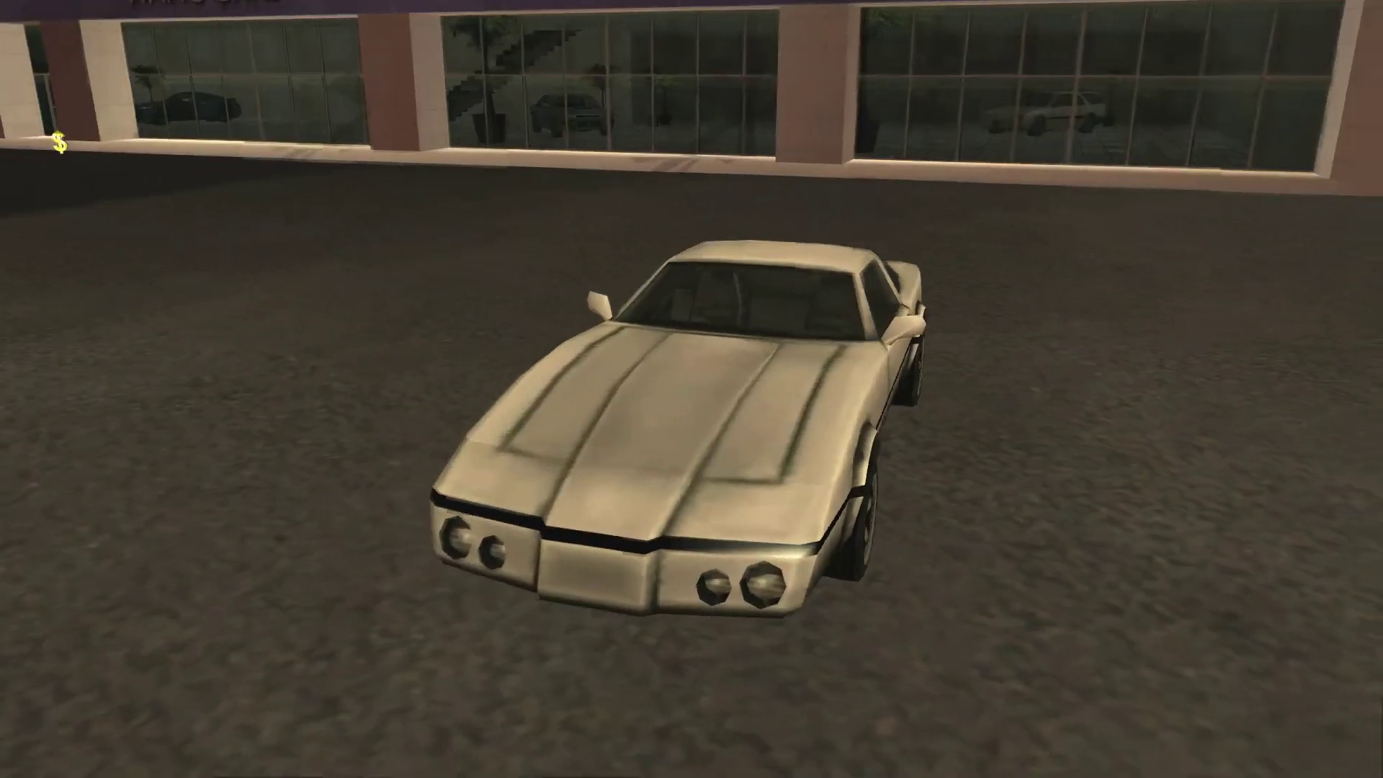